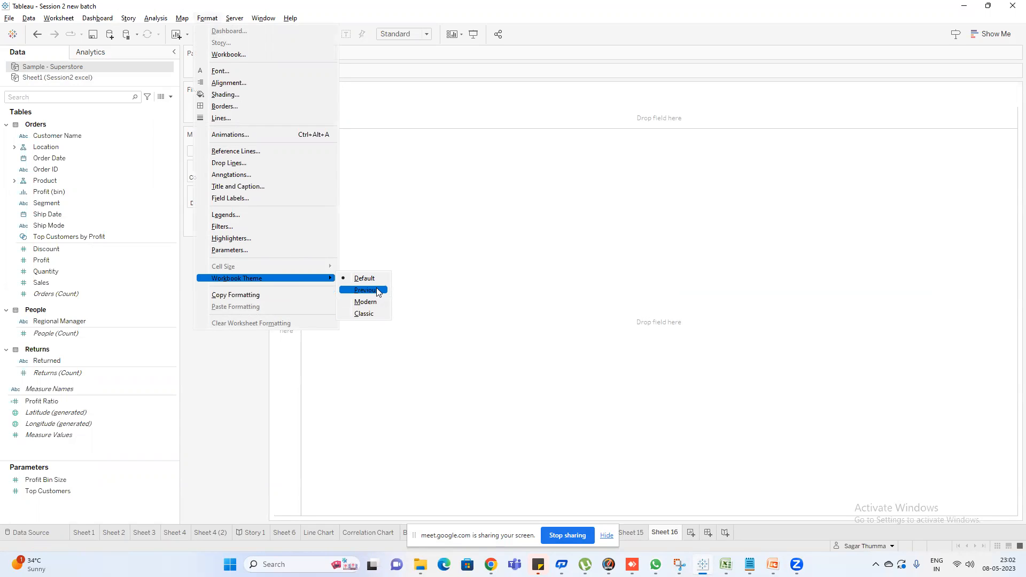
Apply the Previous workbook theme and place Customer Name on the rows of Sheet 16
click(376, 288)
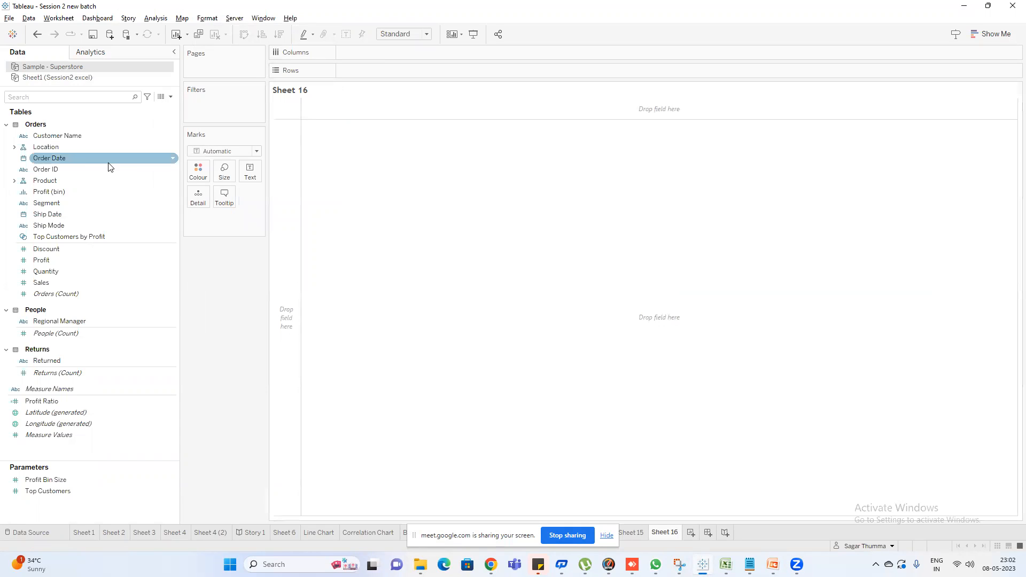
drag(69, 136, 351, 75)
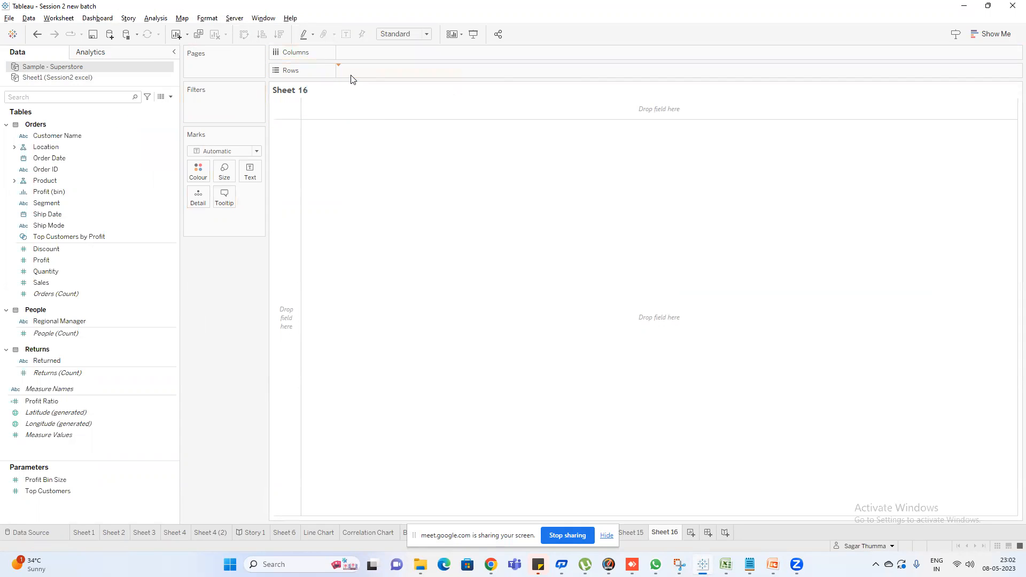
click(501, 276)
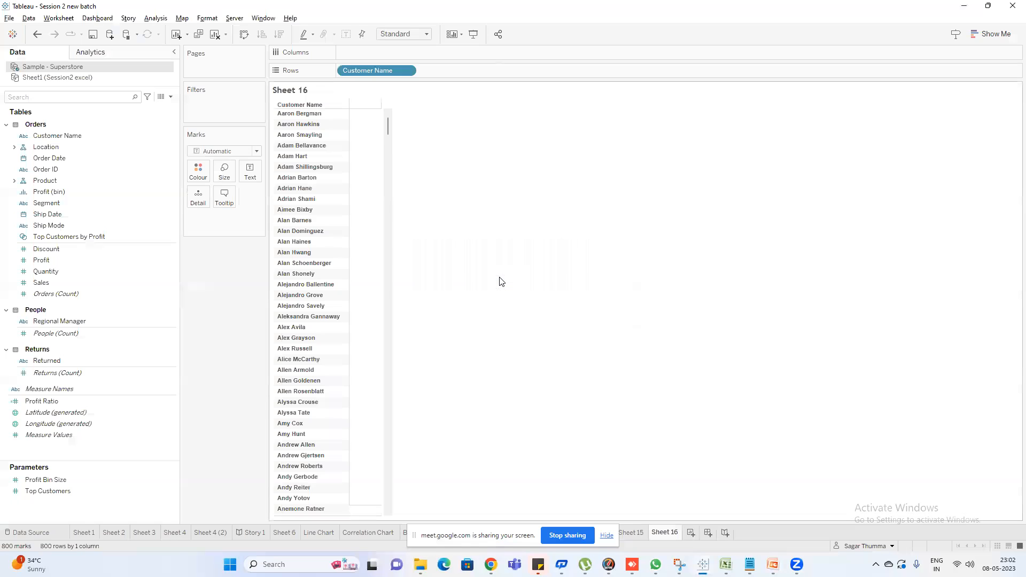
Switch to the Windows display settings, set the display scale to 125%, and return to Tableau
key(super)
key(super)
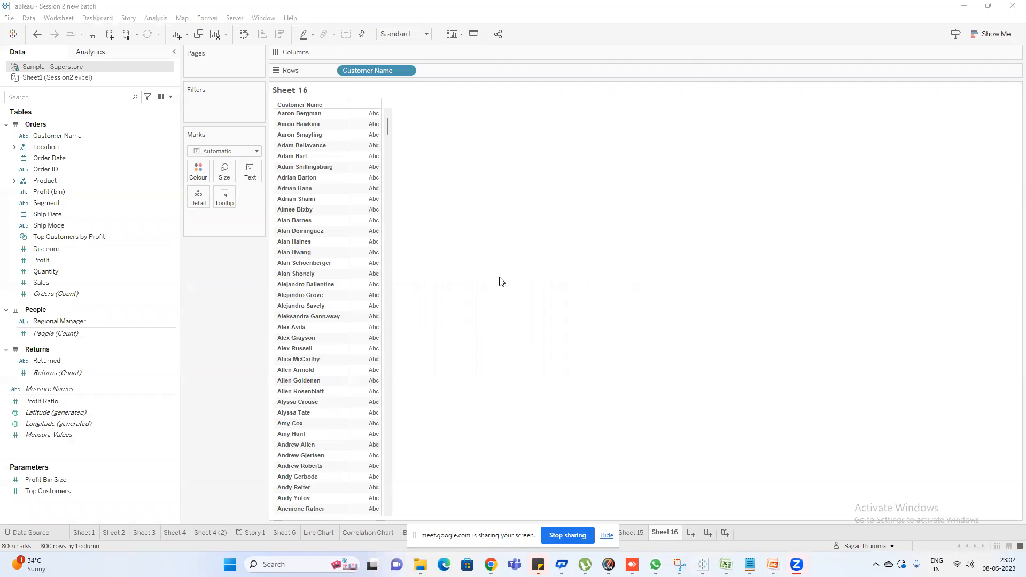
key(super)
text(resolu)
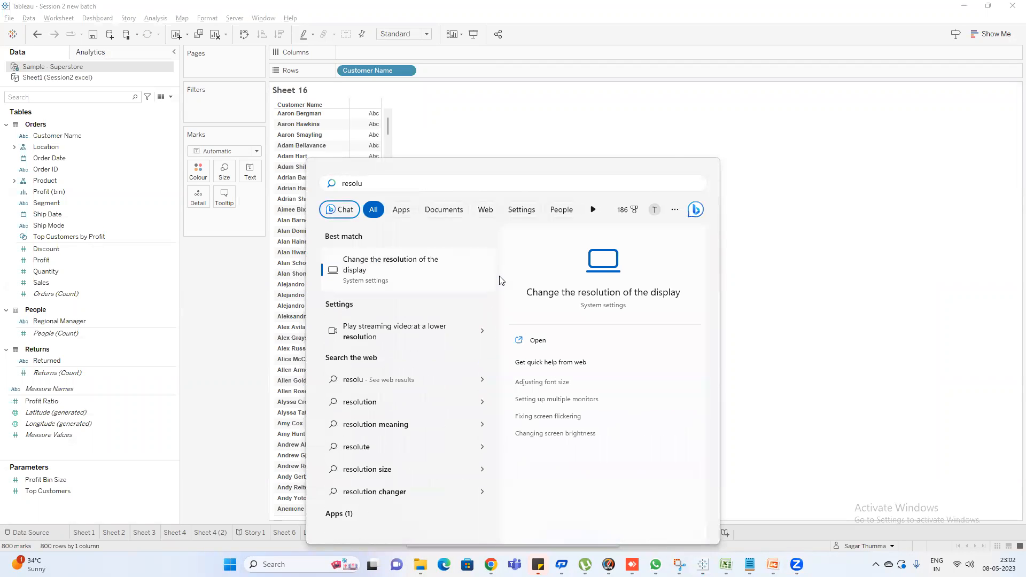
key(Return)
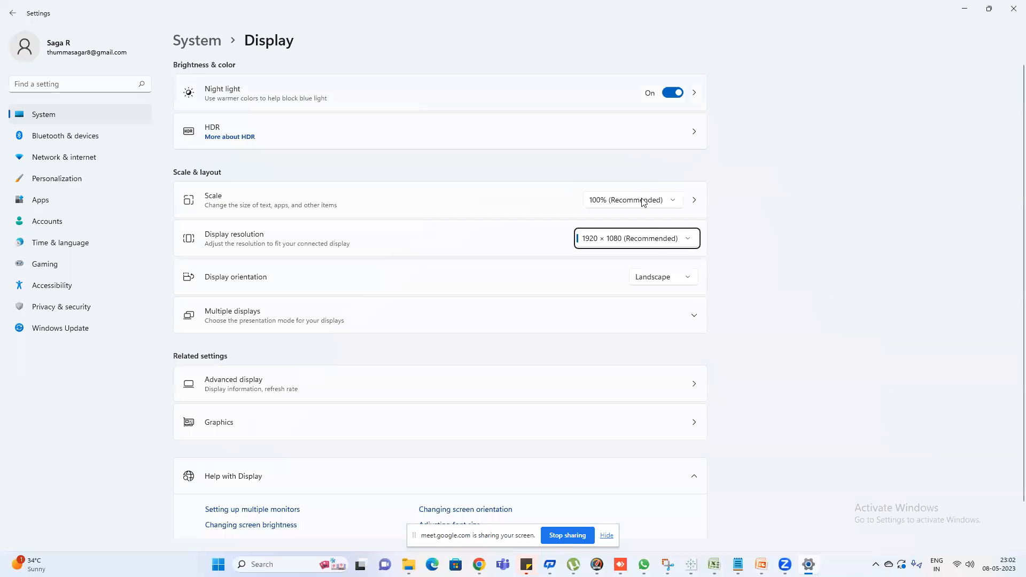
click(634, 200)
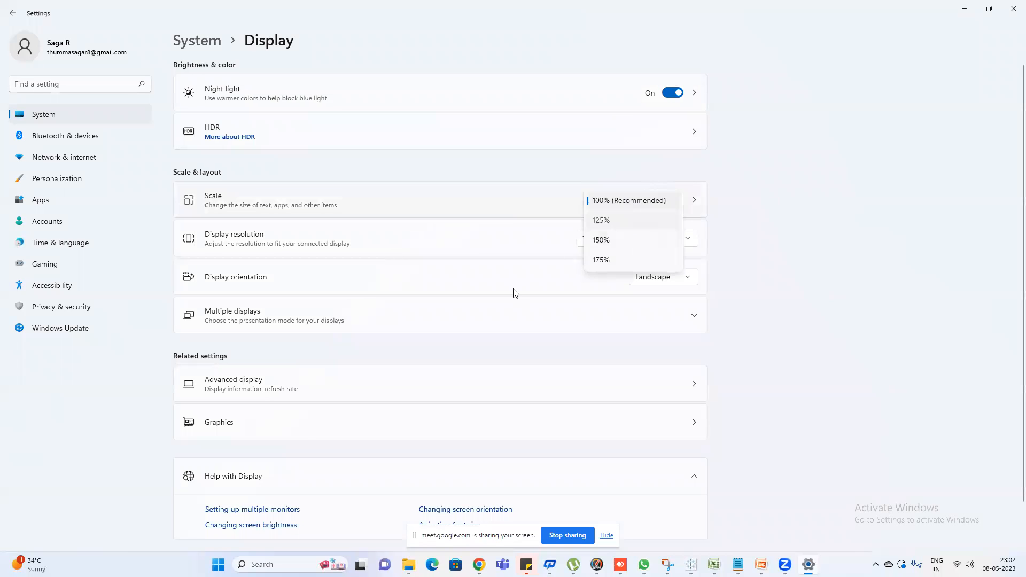
key(Return)
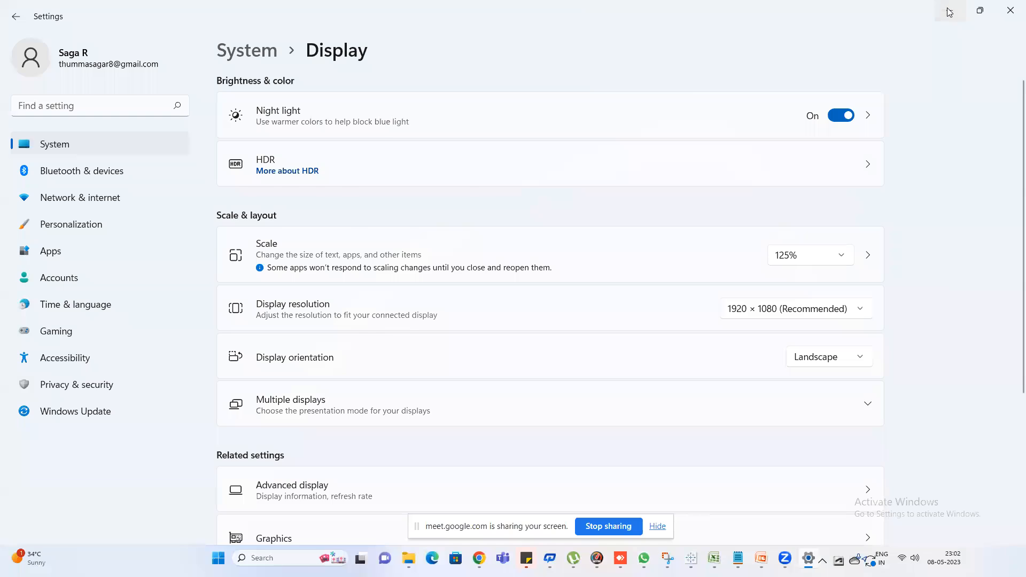
click(951, 11)
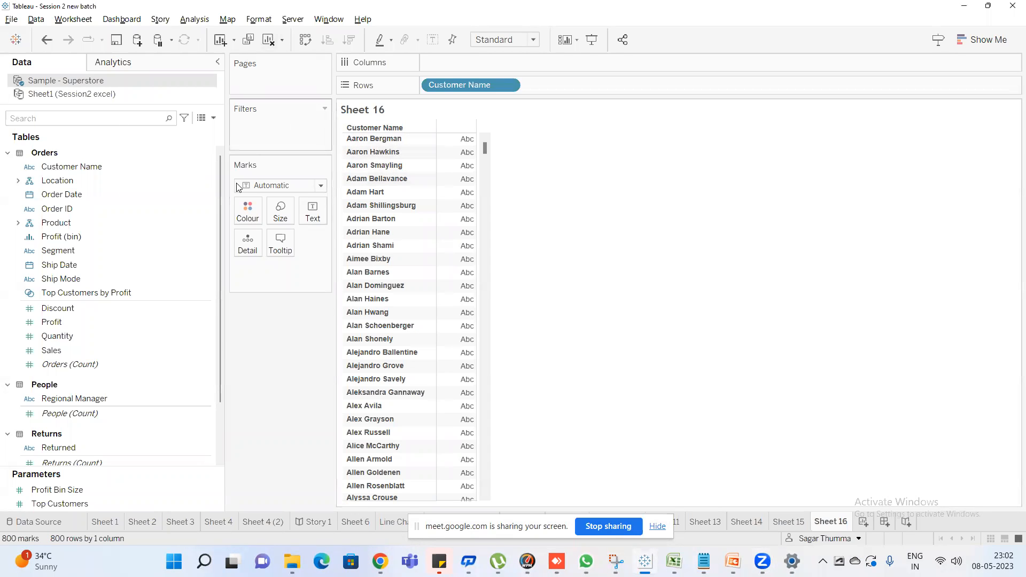
Change the workbook theme to Modern
click(263, 17)
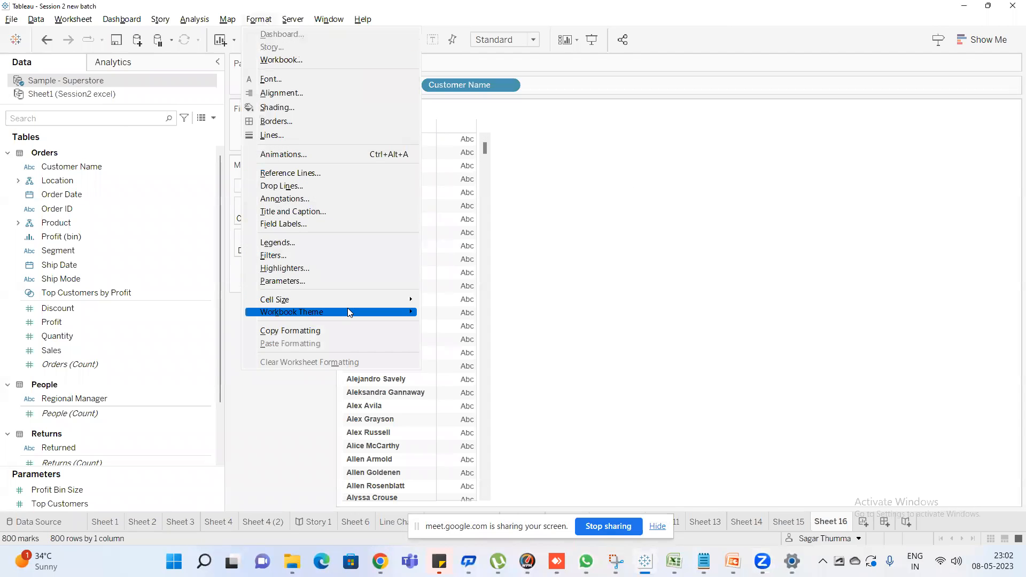
mouse_move(347, 310)
click(450, 338)
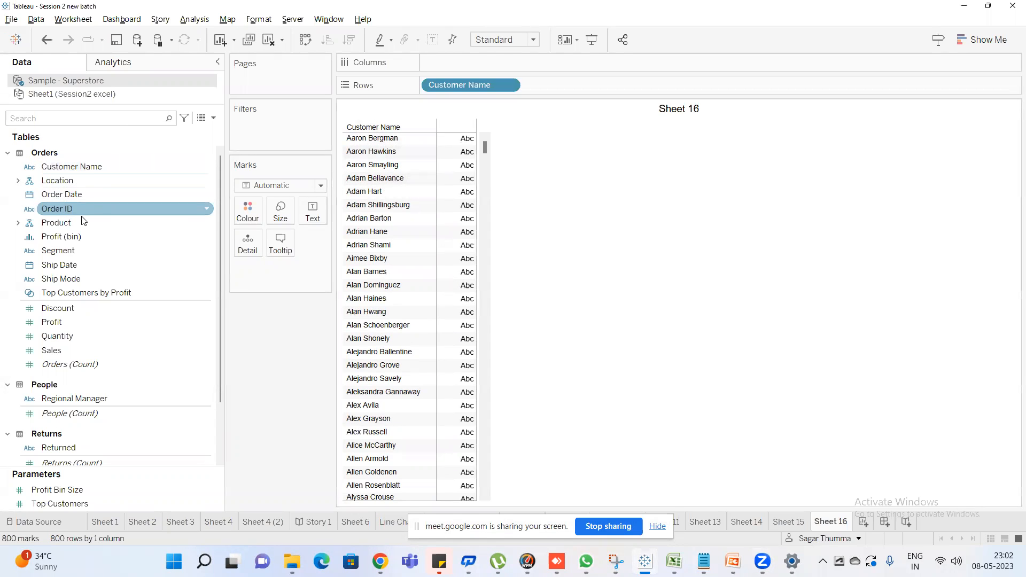
Search the data fields for "sa" and add Sales as the values beside the customer names
click(66, 123)
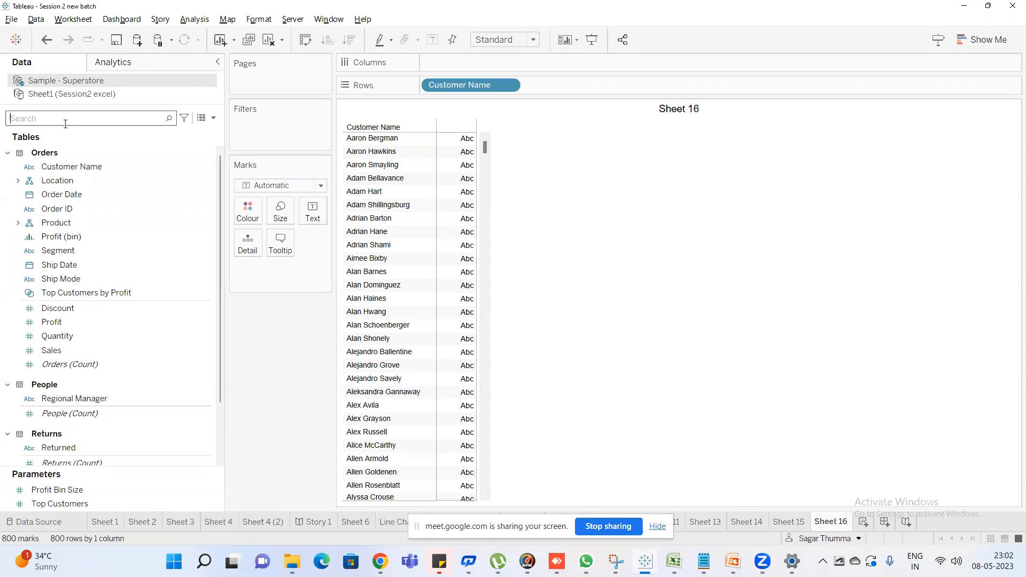
text(sa)
double_click(65, 176)
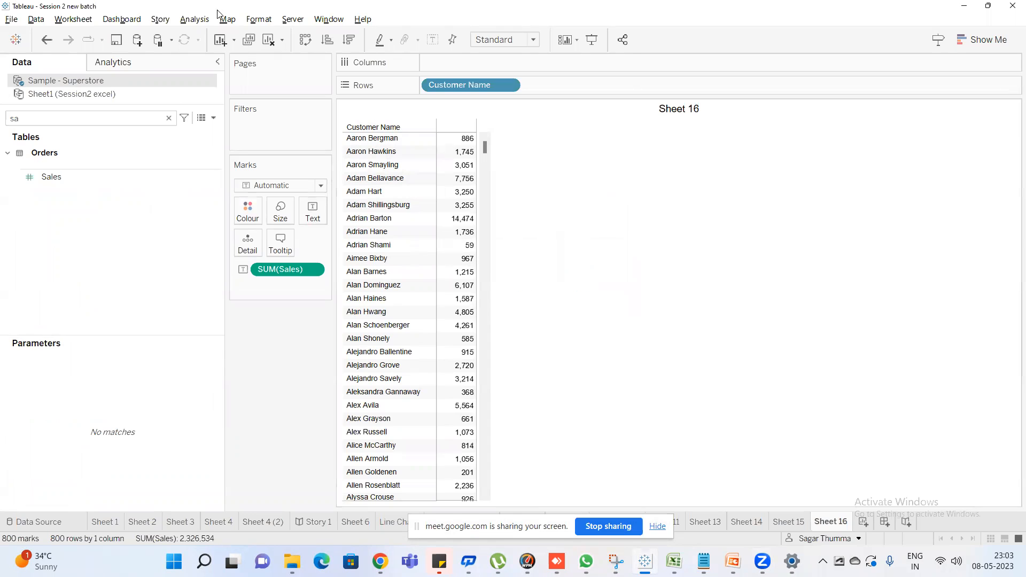
Change the workbook theme to Classic and look over the table's formatting
click(267, 20)
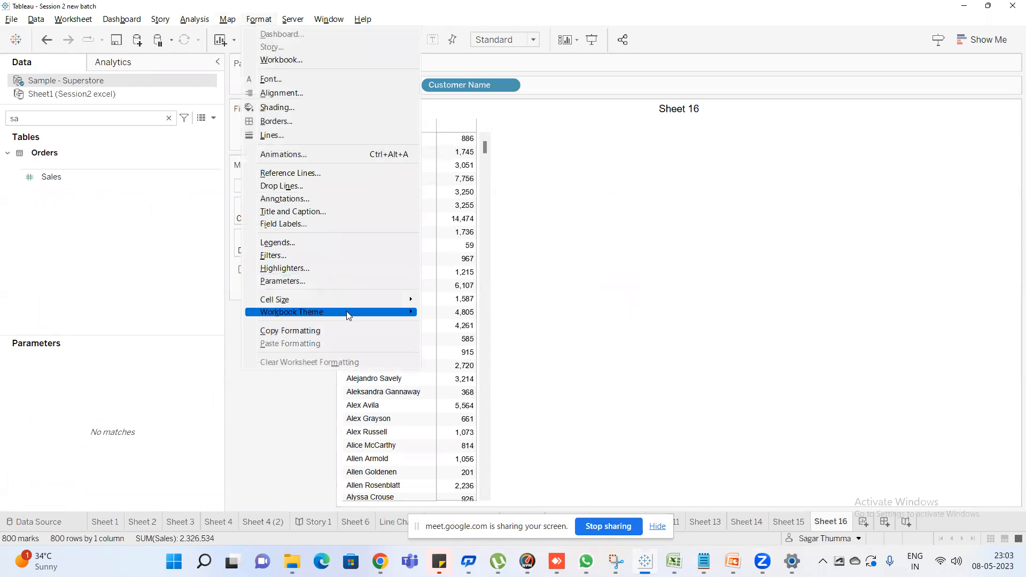
mouse_move(348, 315)
click(452, 353)
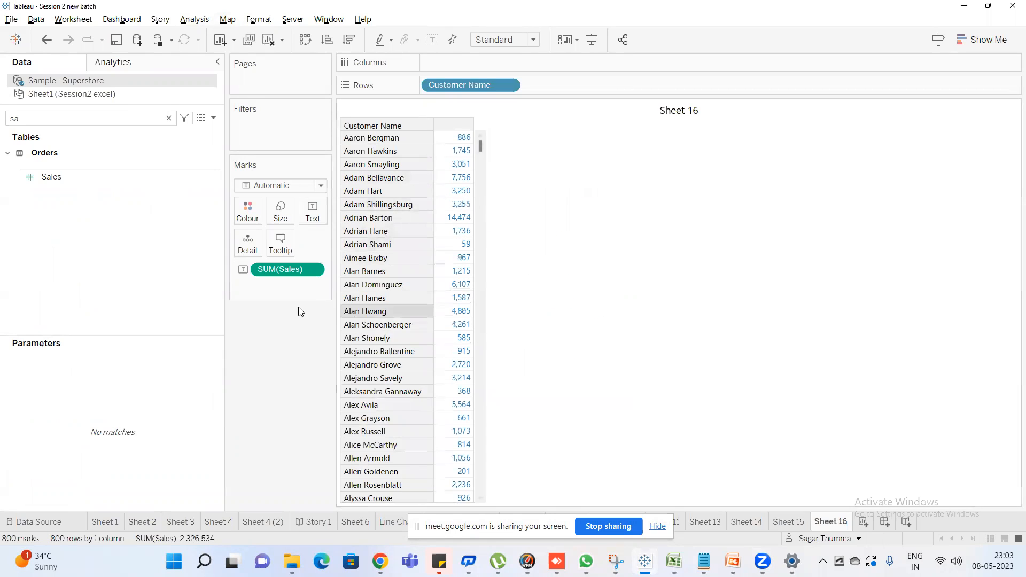
mouse_move(460, 142)
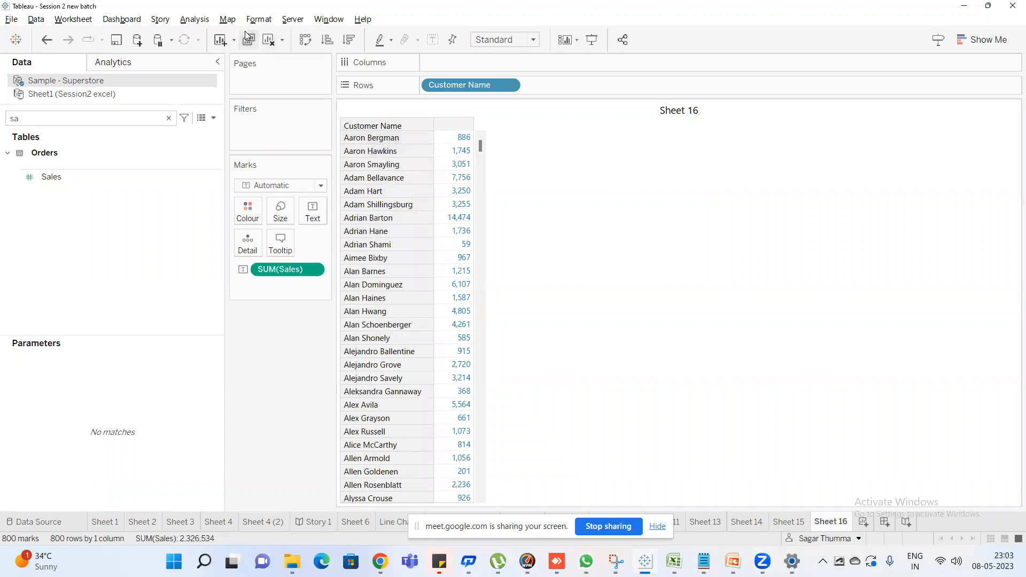
Set the workbook theme back to Default
click(258, 20)
mouse_move(333, 312)
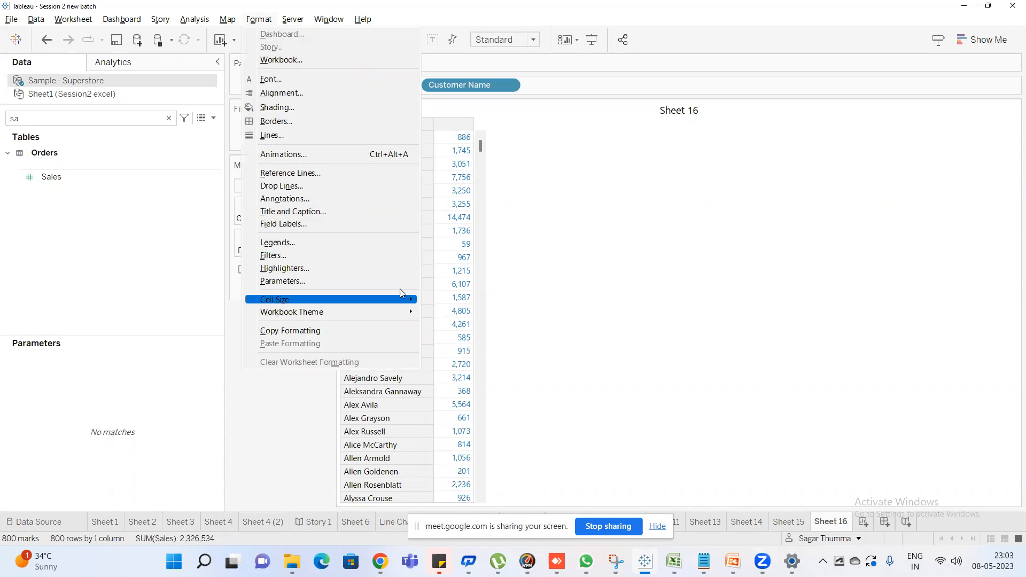
mouse_move(401, 313)
click(476, 313)
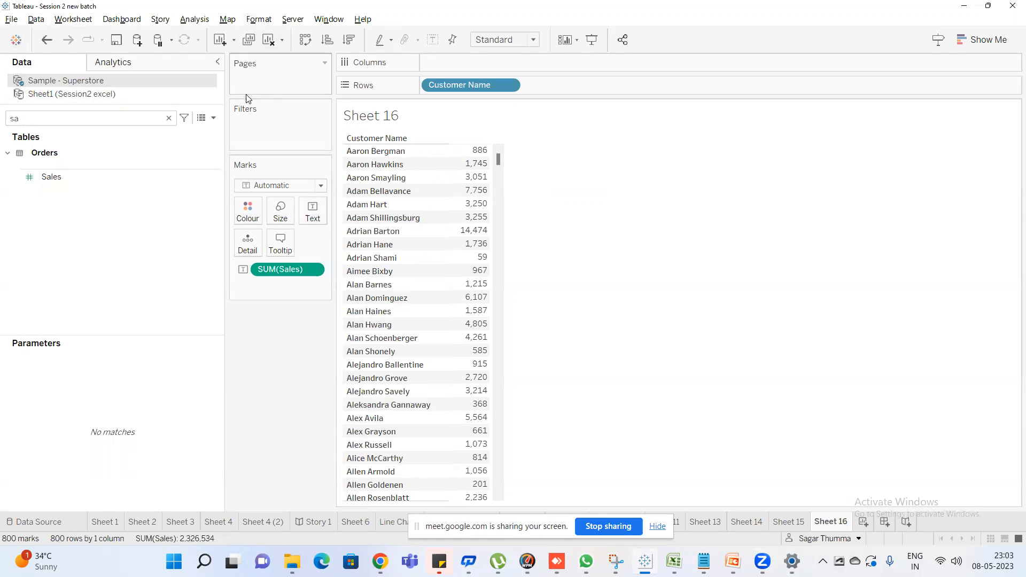
Empty the field search and clear all fields from Sheet 16
click(154, 122)
key(BackSpace)
key(BackSpace)
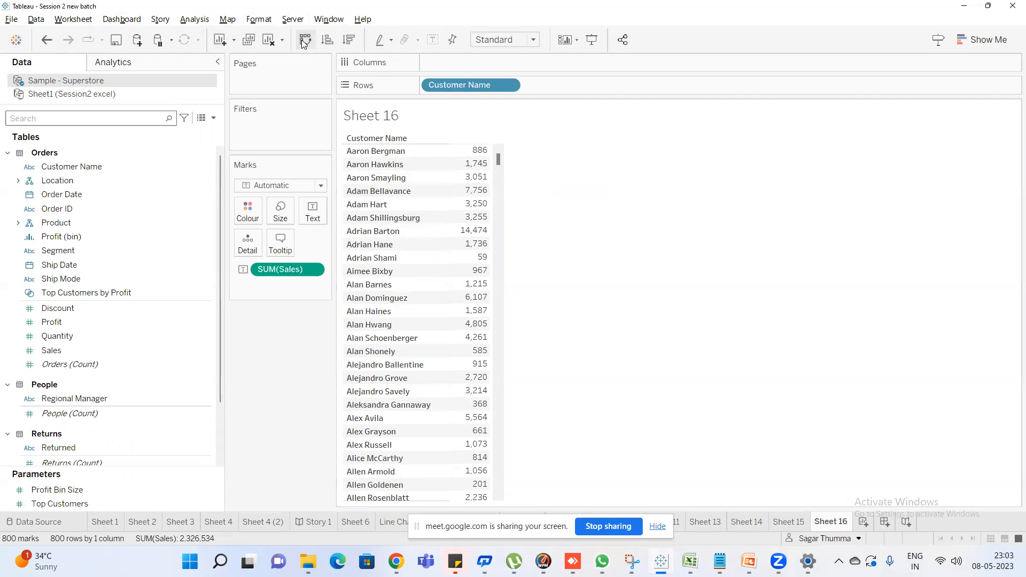
click(275, 40)
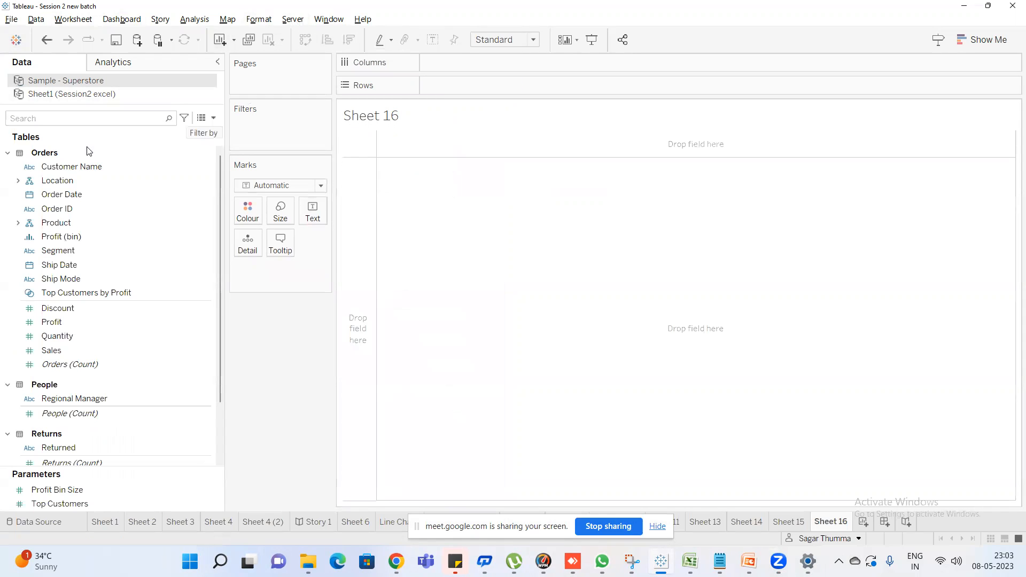
Search the data fields for "re" and place Region alone on the rows as a text table, without a map
text(re)
double_click(80, 195)
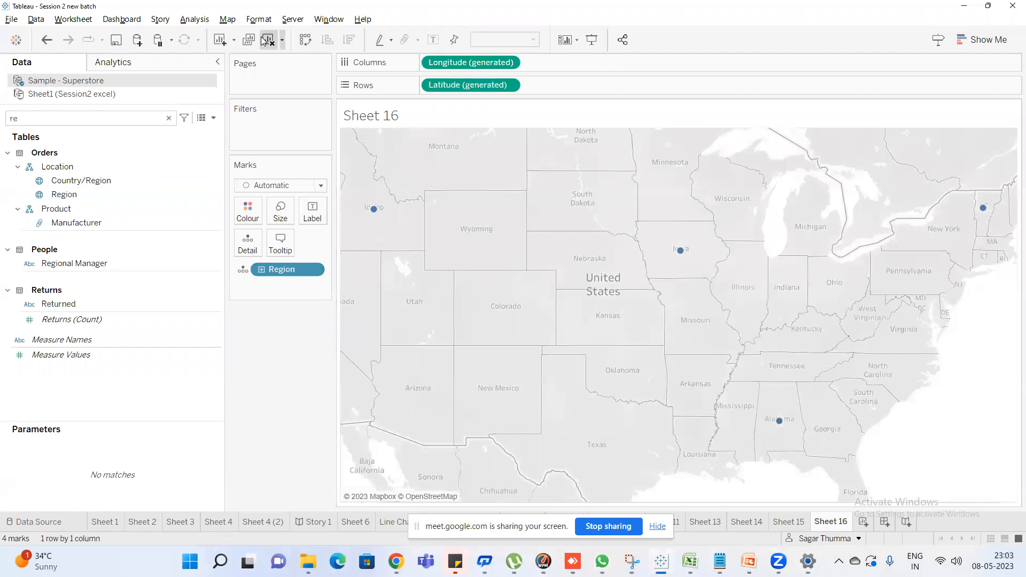
click(268, 39)
click(78, 193)
drag(78, 193, 447, 88)
Search the data fields for "ca" and place Category and Sub-Category on the rows after Region
key(BackSpace)
key(BackSpace)
text(ca)
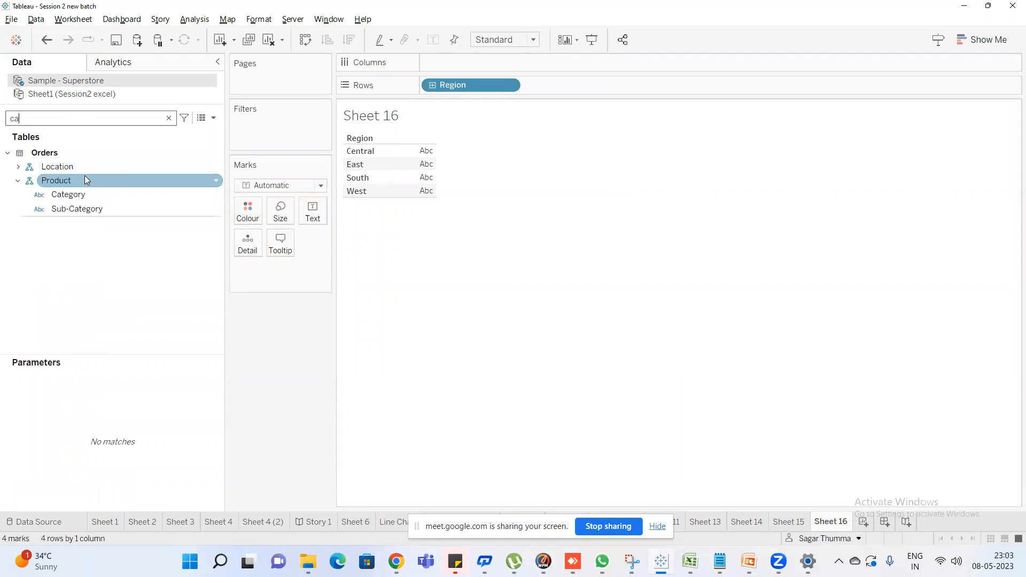
drag(69, 195, 586, 90)
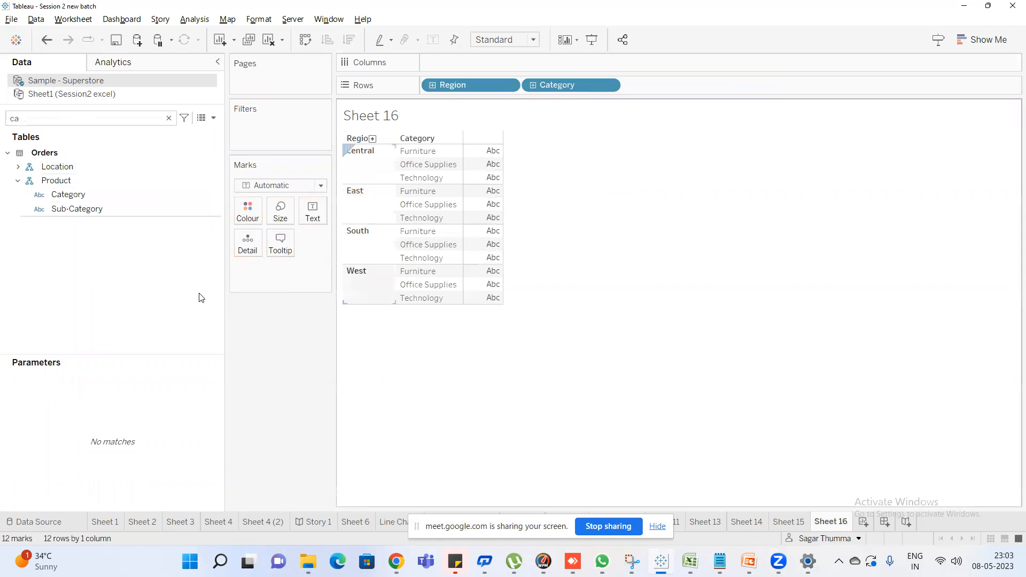
drag(87, 210, 695, 86)
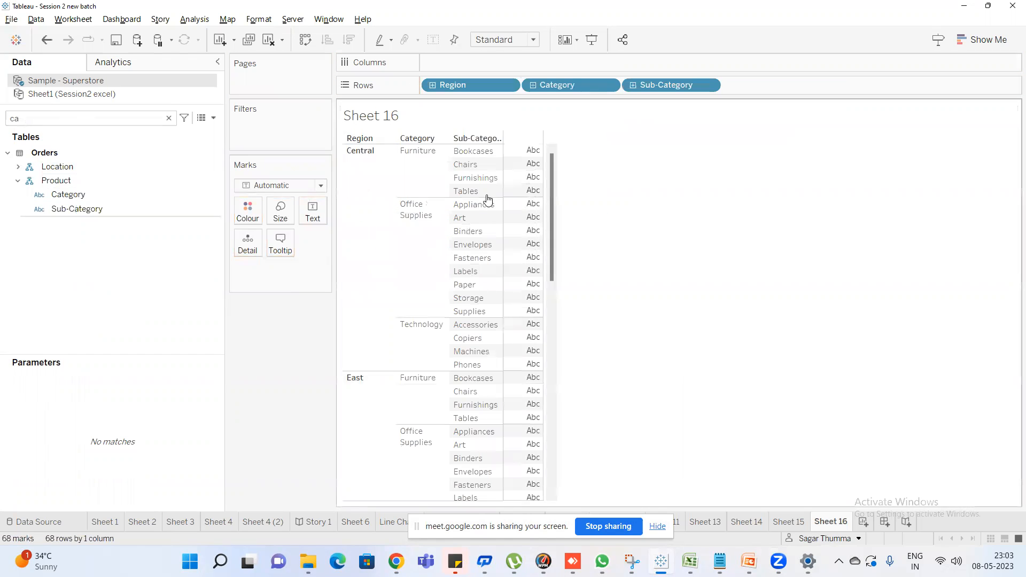
Find the Sales and Profit measures in the data fields and add both as value columns of the table
key(BackSpace)
key(BackSpace)
text(sa)
double_click(53, 177)
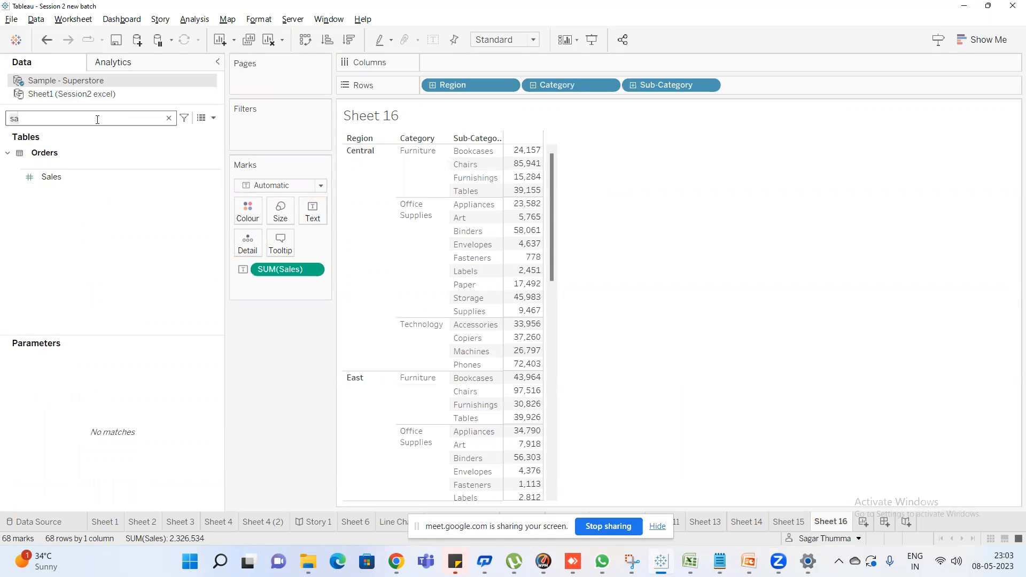
key(BackSpace)
key(BackSpace)
text(pro)
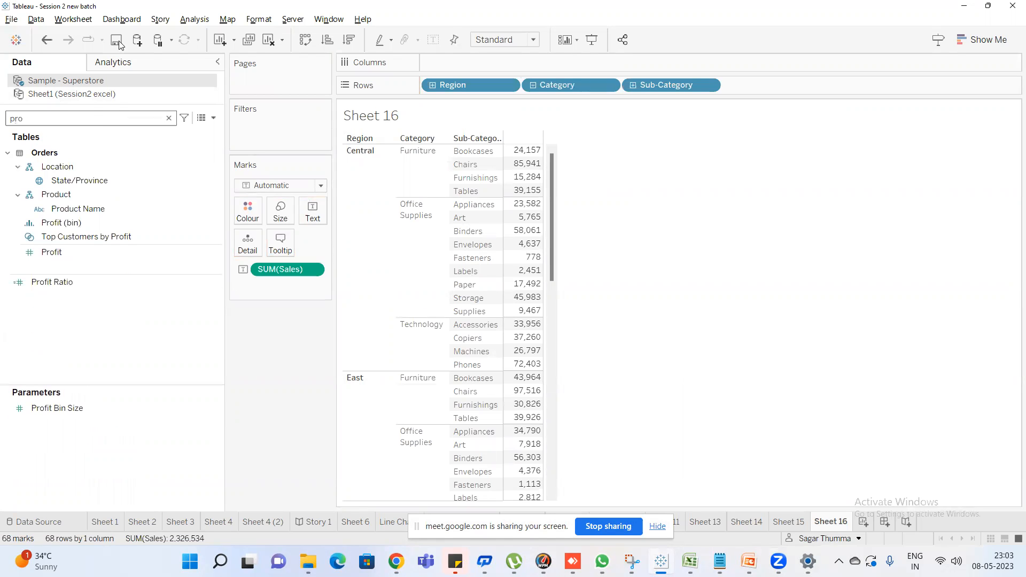
double_click(52, 253)
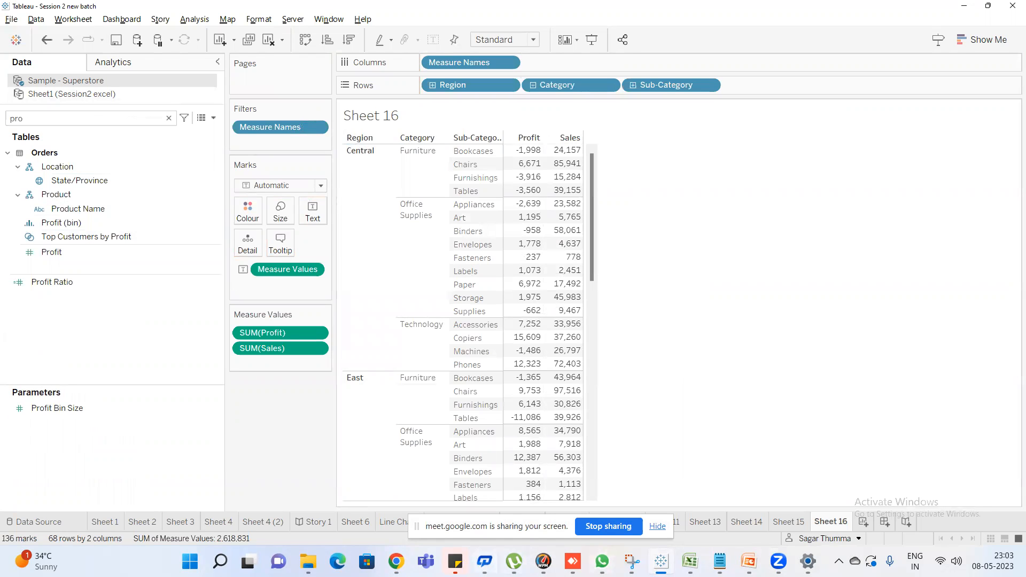
Switch to Google Meet, admit the waiting participant to the call, and return to Tableau
mouse_move(395, 561)
click(332, 492)
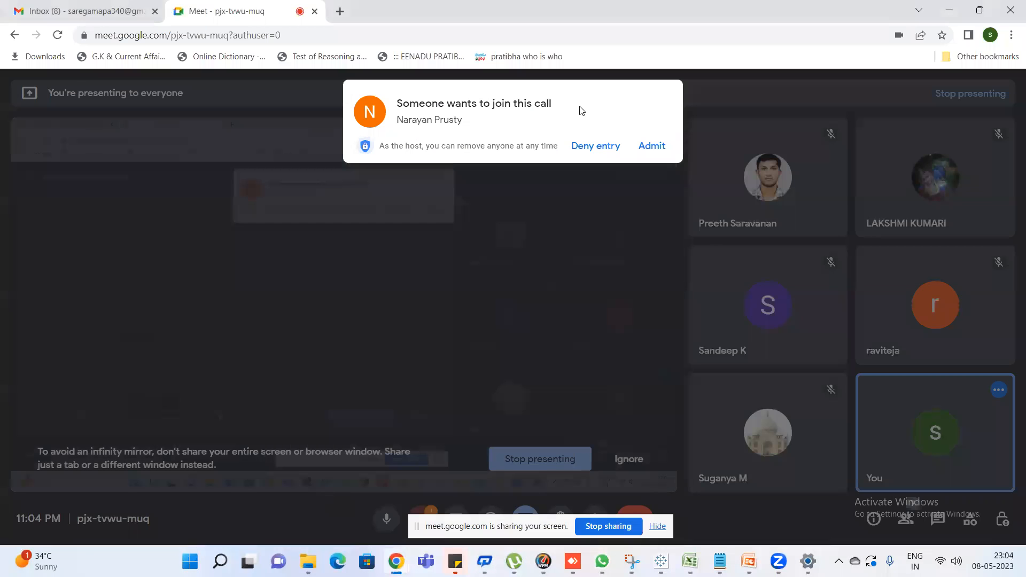
click(653, 145)
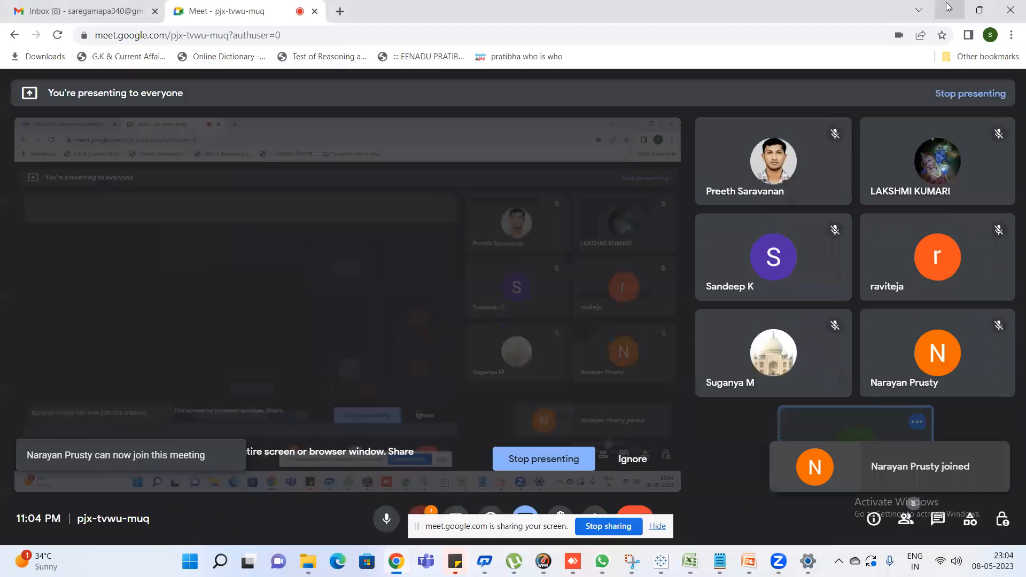
key(alt+Tab)
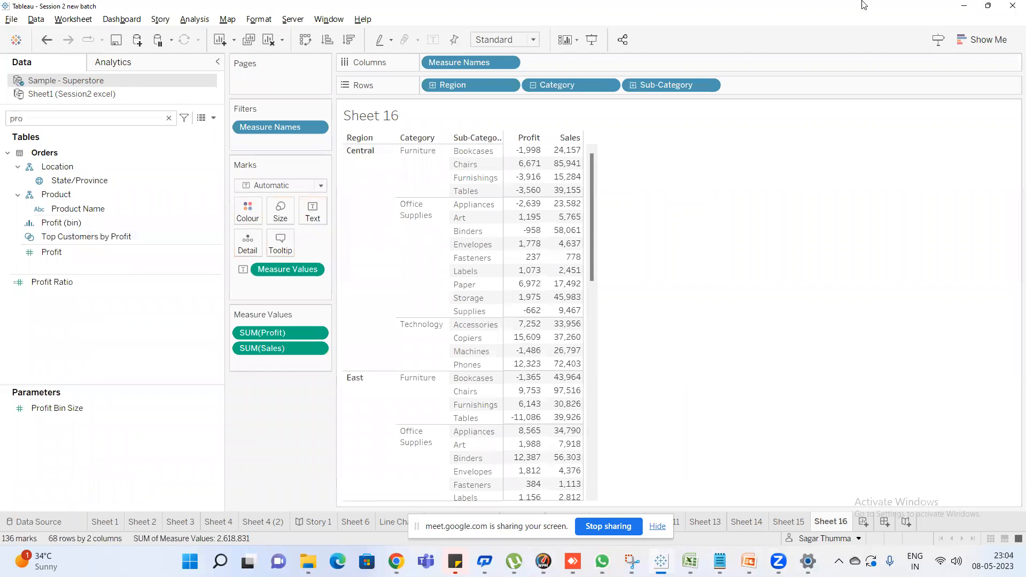
Widen the Sub-Category column to fit its full header, and preview the sheet in presentation mode
drag(502, 185, 539, 184)
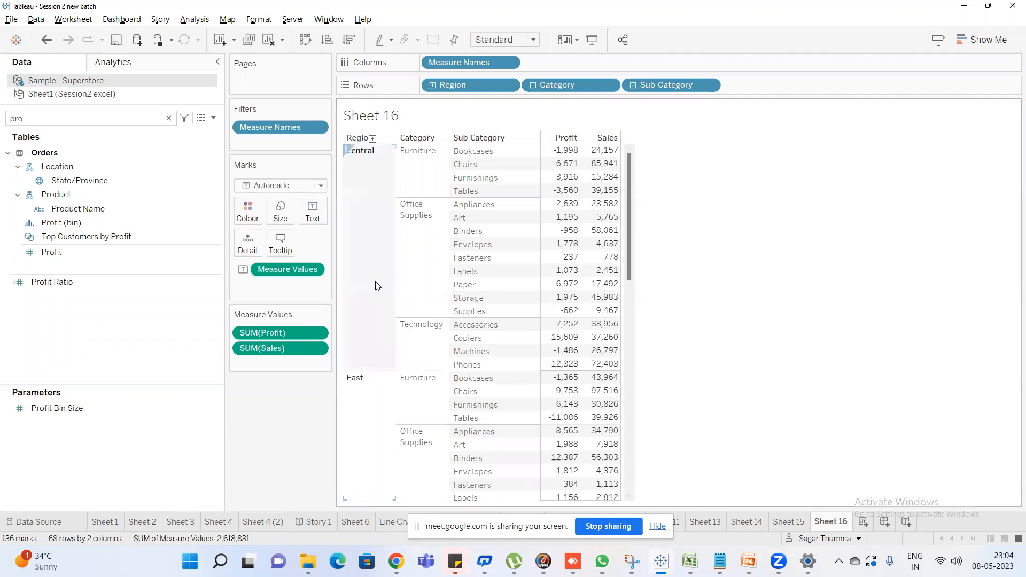
click(592, 40)
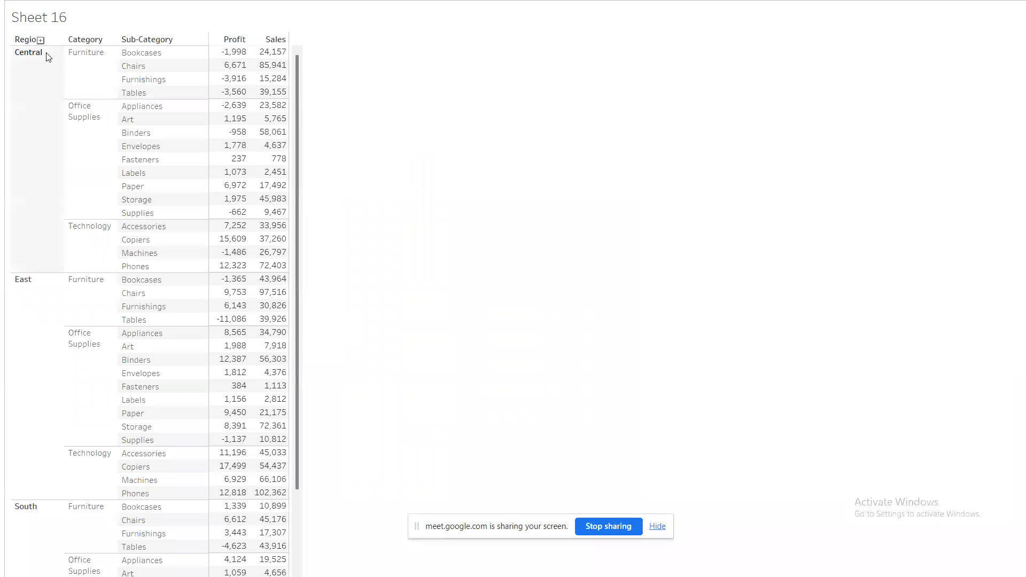
key(Escape)
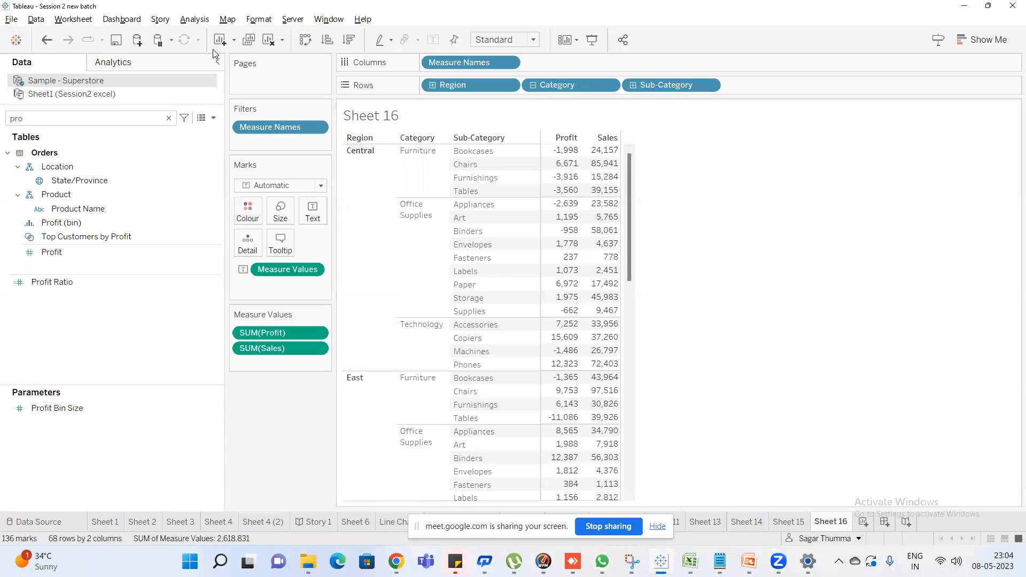
Open the sheet's font formatting and browse the fonts available for the worksheet default
key(alt+Tab)
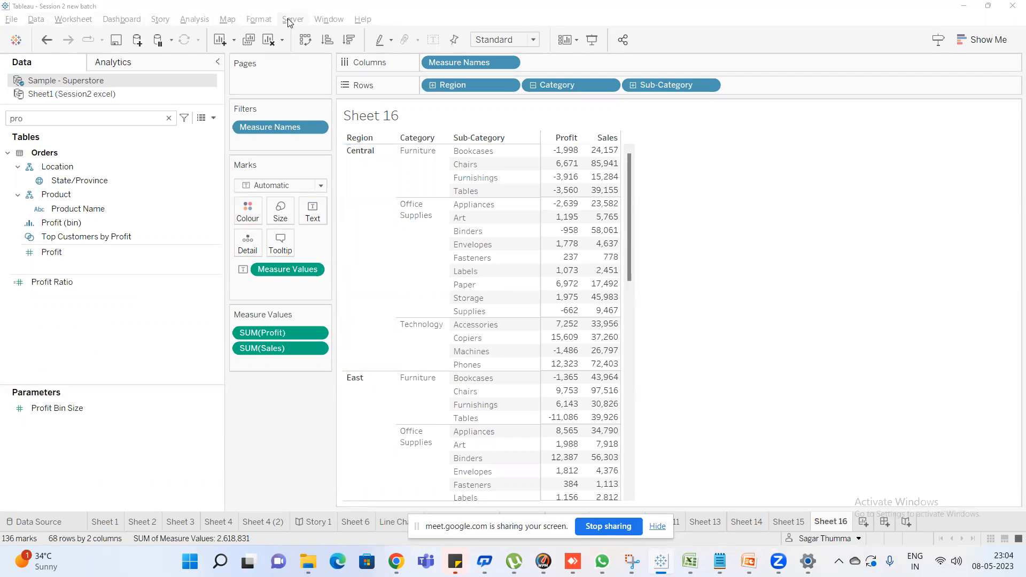
click(259, 21)
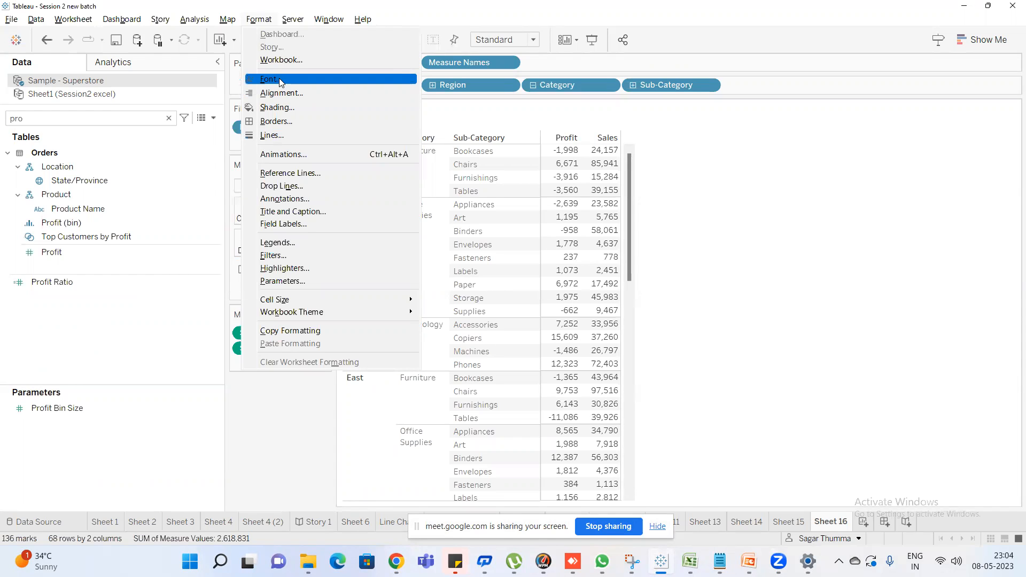
click(280, 81)
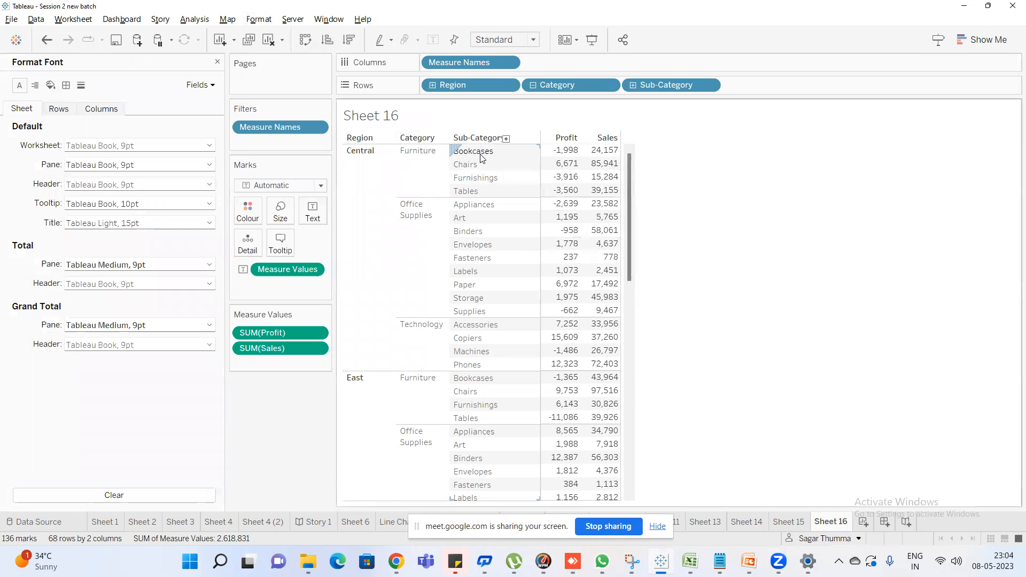
click(102, 144)
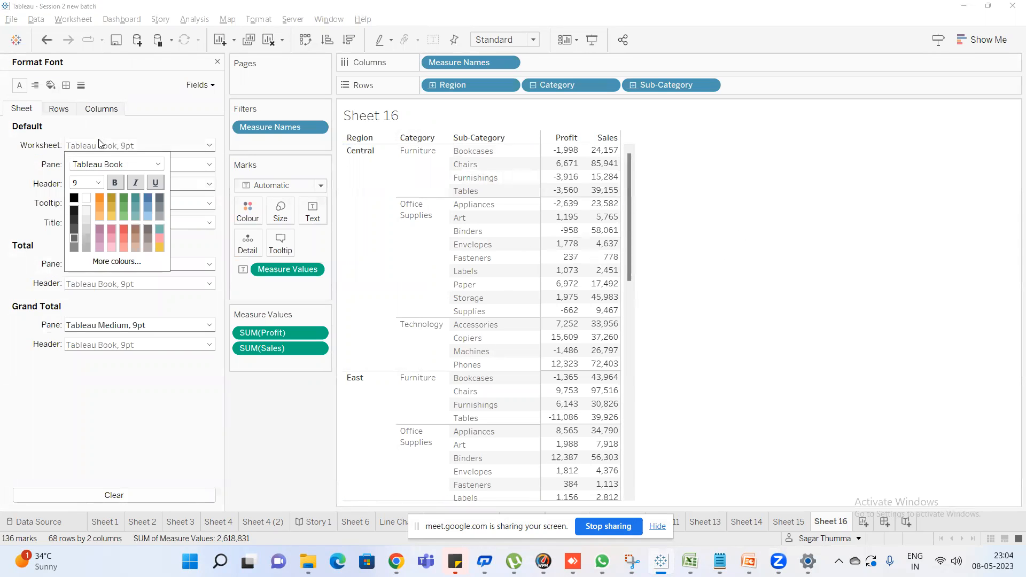
click(157, 165)
scroll(144, 289, up, 10)
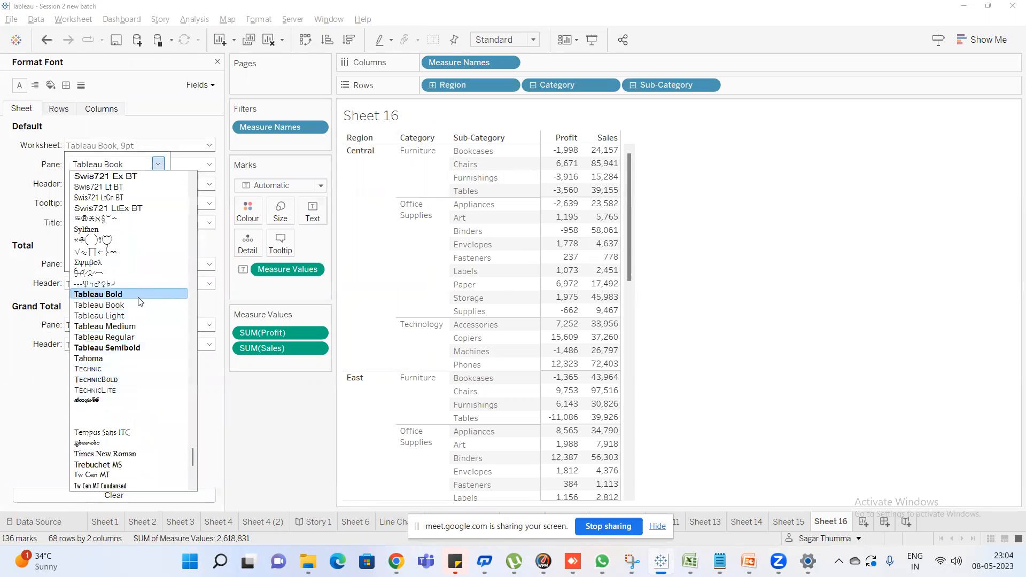
scroll(148, 302, up, 20)
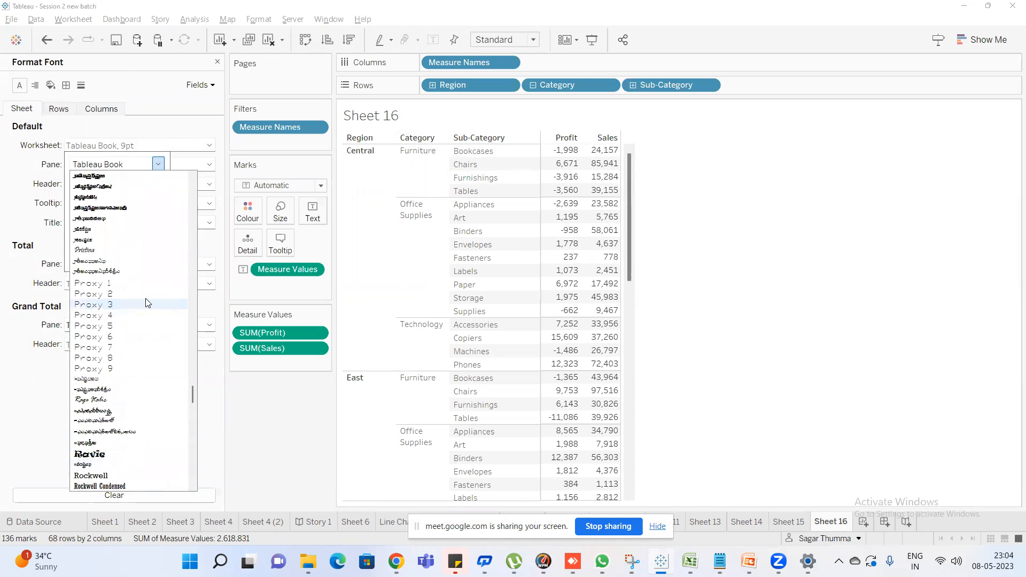
click(45, 186)
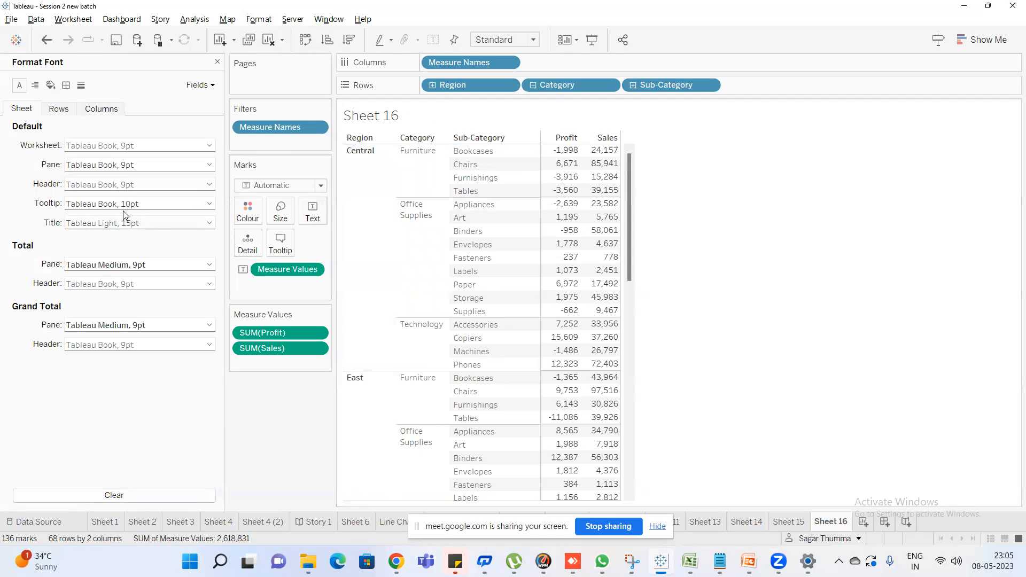
View the default font settings for the sheet's header and title
click(114, 185)
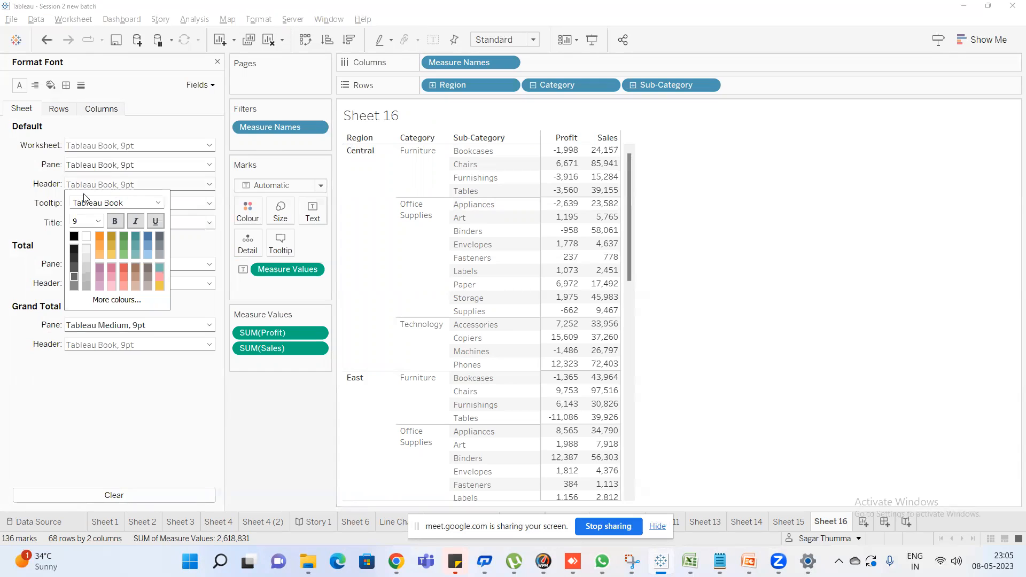
click(16, 206)
click(136, 224)
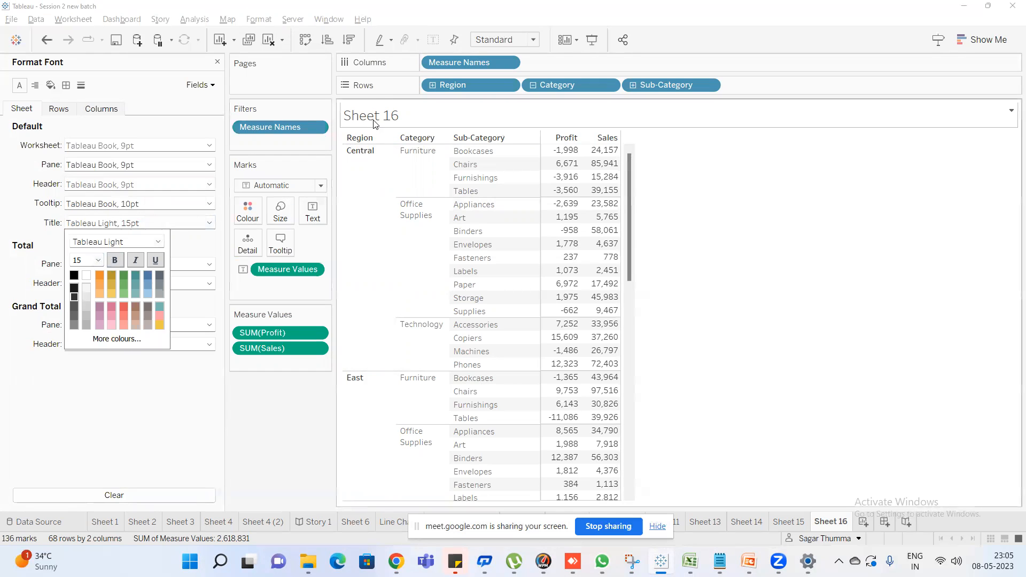
click(365, 151)
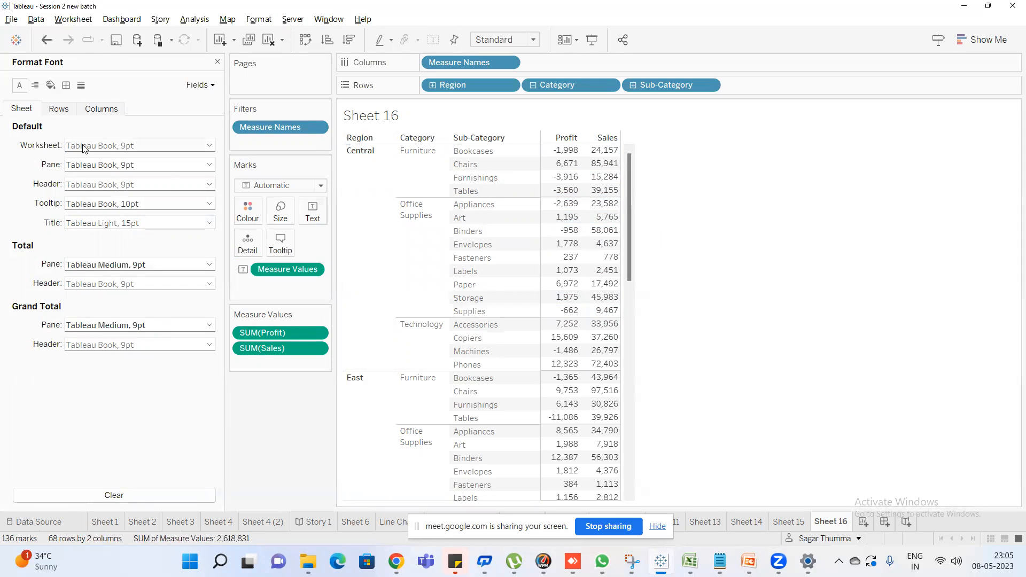
Set the default worksheet font to Algerian and review the text throughout the table
click(120, 148)
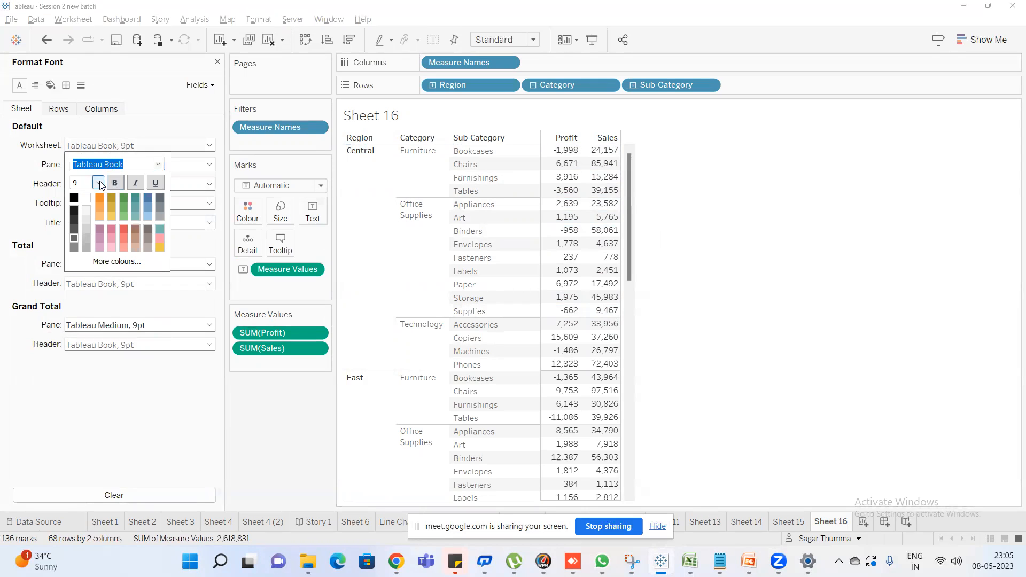
click(158, 164)
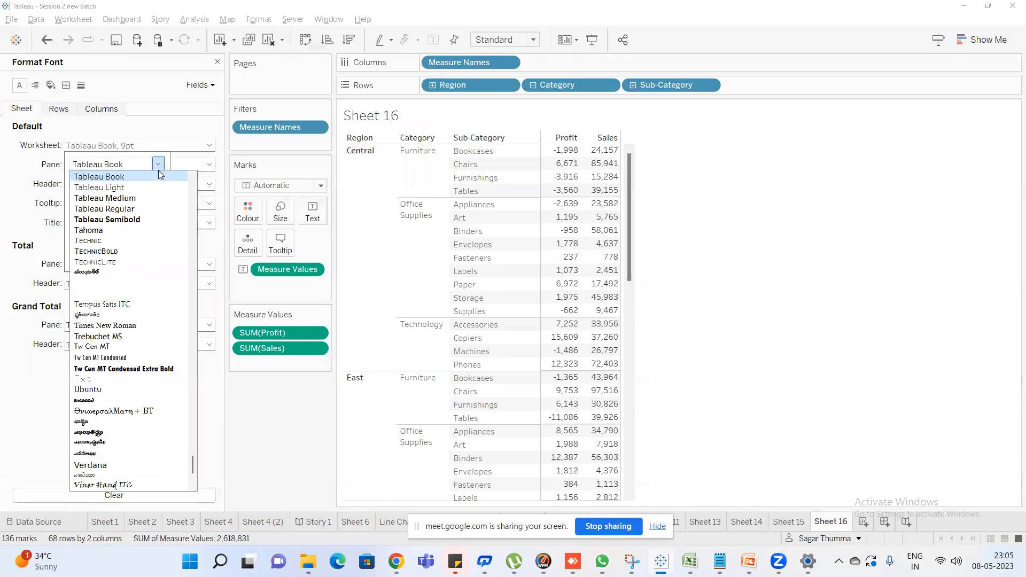
scroll(144, 255, up, 10)
scroll(144, 253, up, 15)
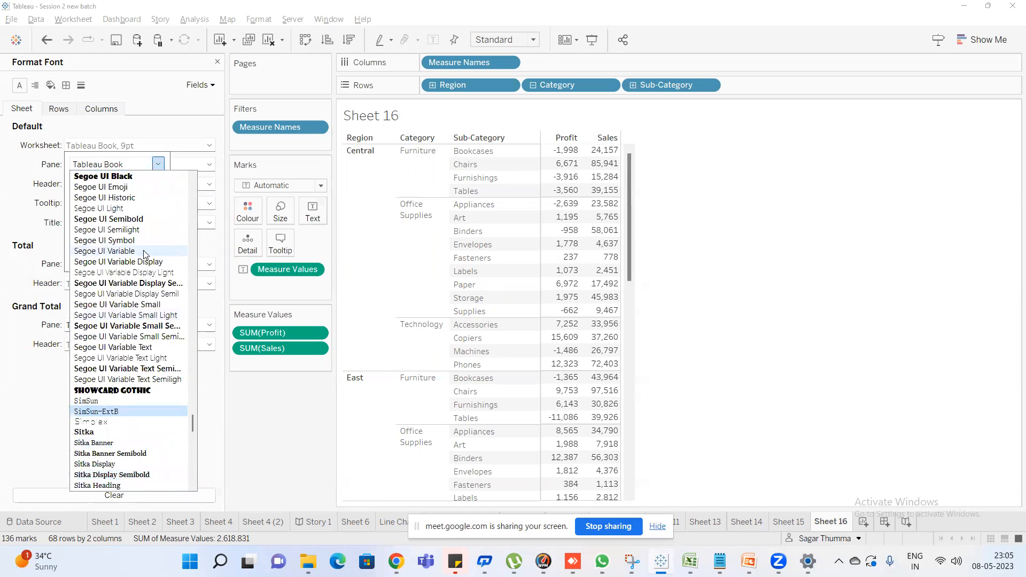
drag(193, 413, 198, 164)
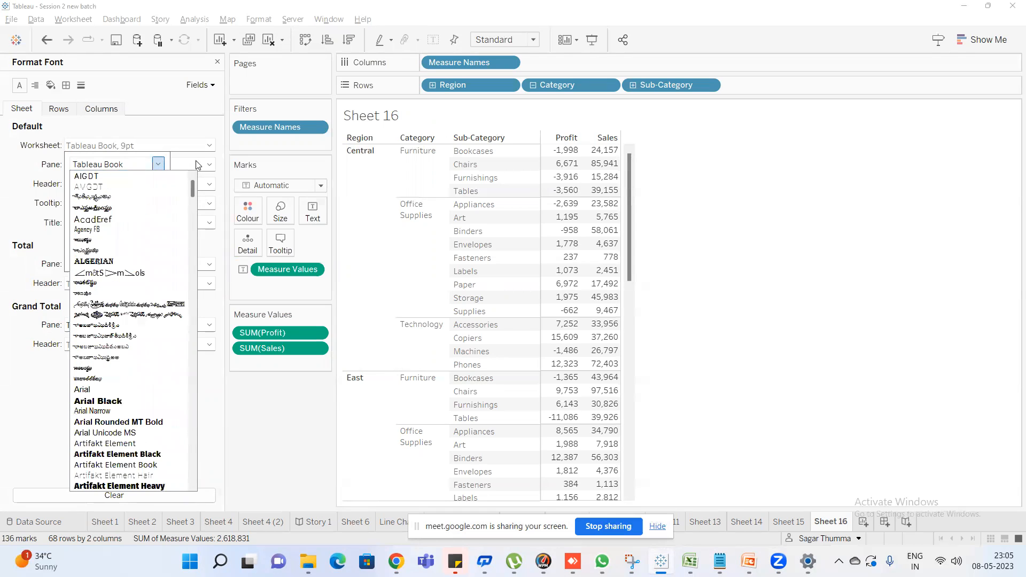
click(107, 261)
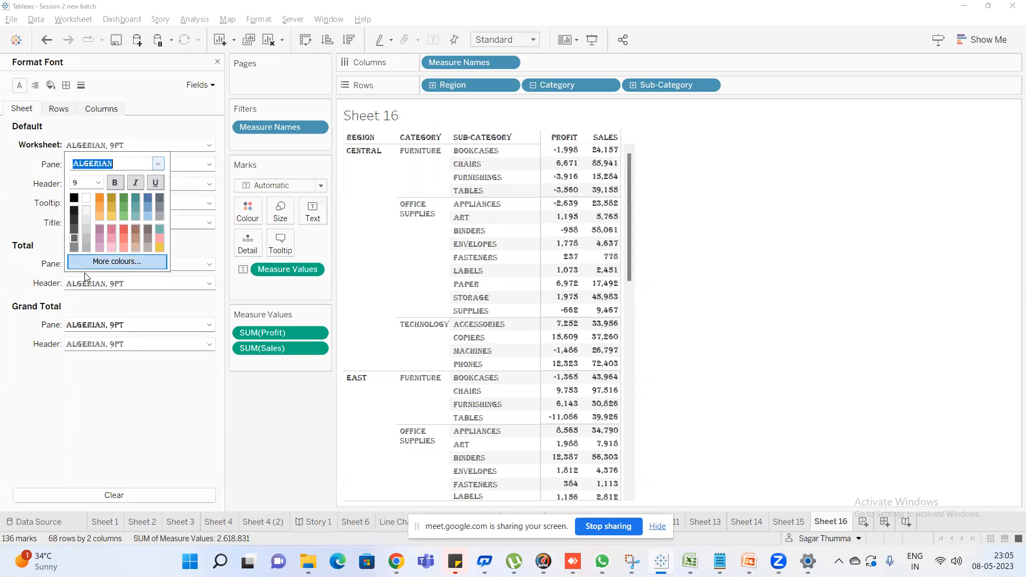
click(630, 212)
scroll(626, 321, down, 3)
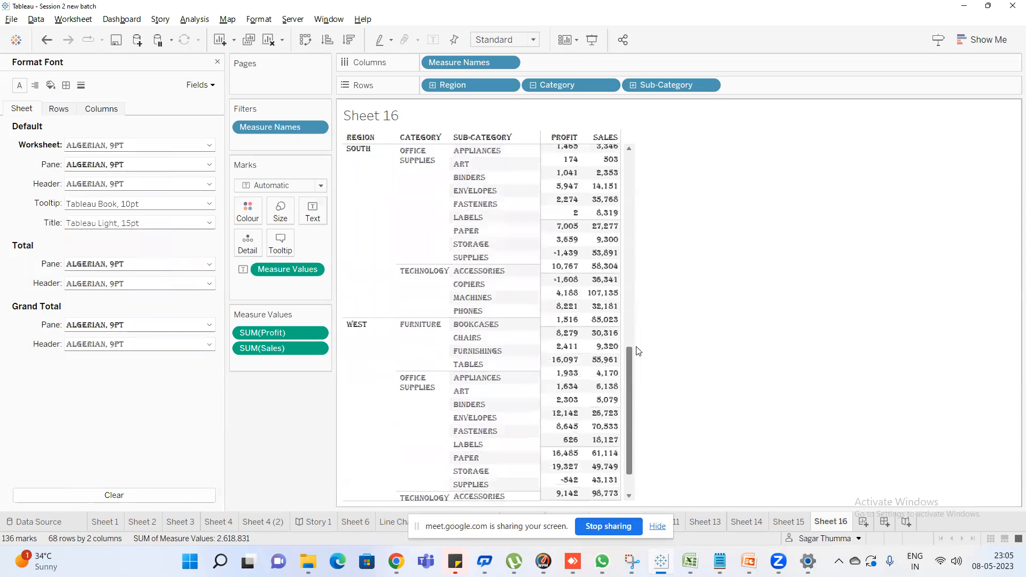
scroll(642, 214, up, 3)
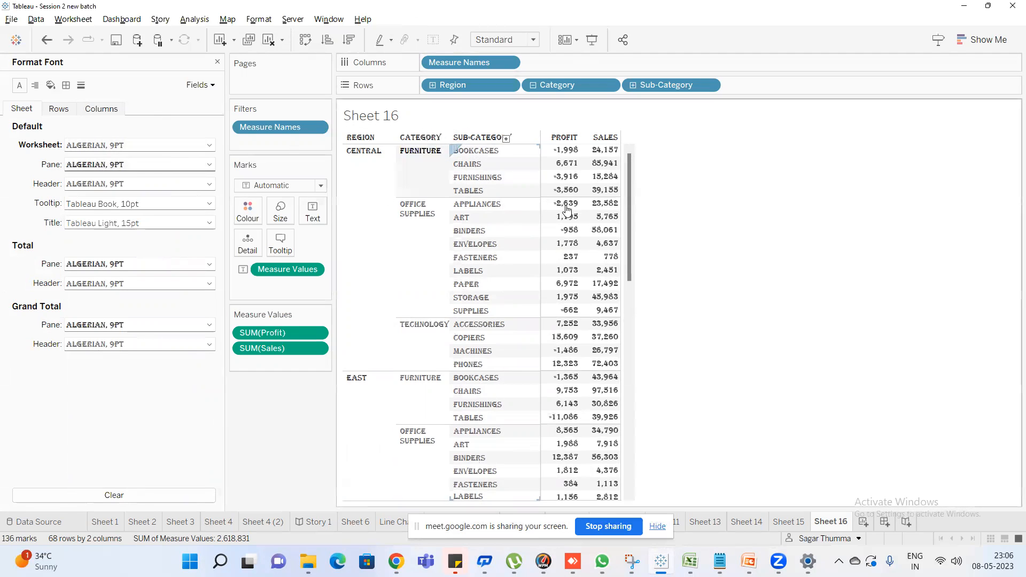
Set the default pane font to Arial Black for the Profit and Sales values
click(112, 166)
click(158, 183)
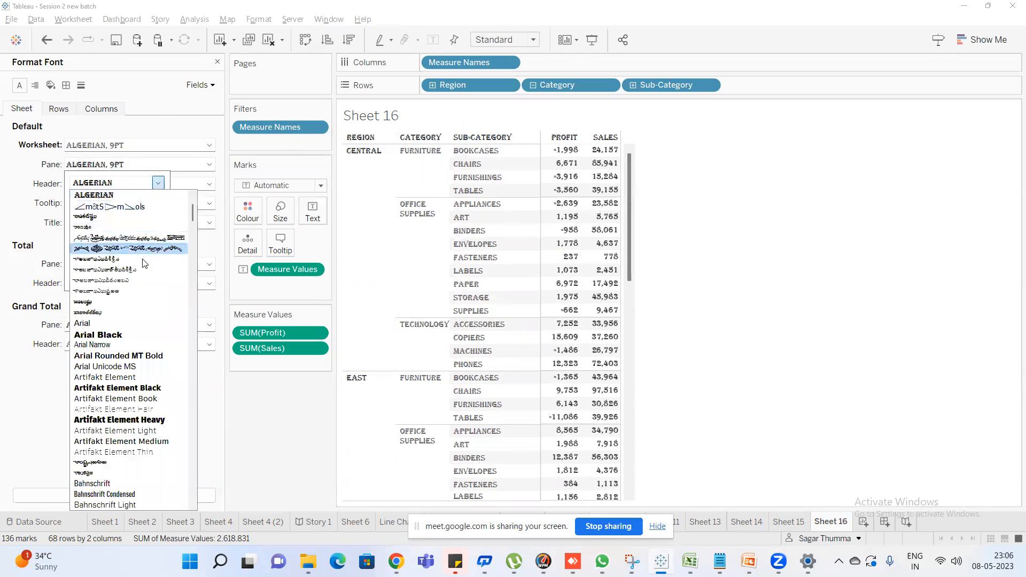
click(127, 333)
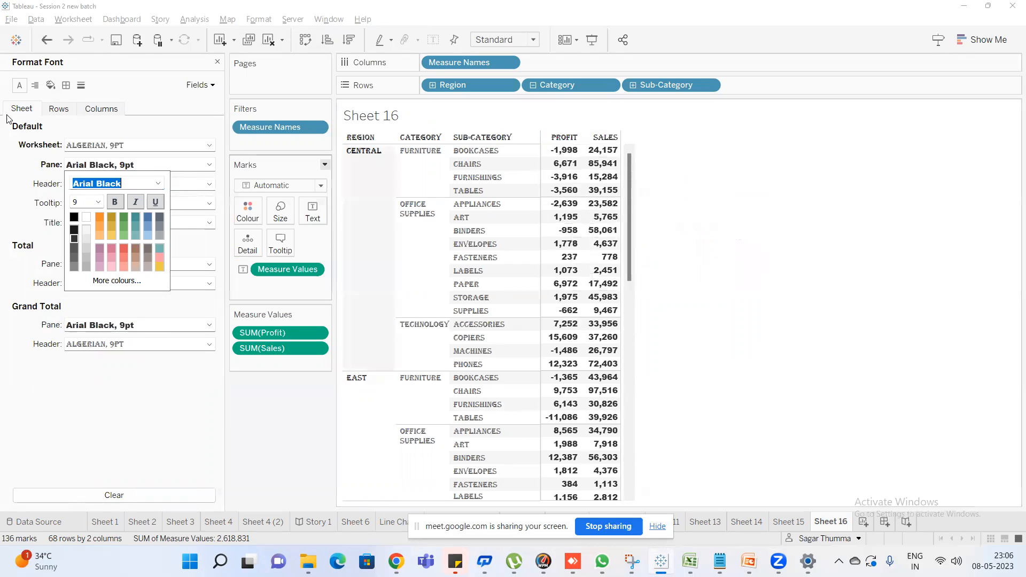
click(13, 191)
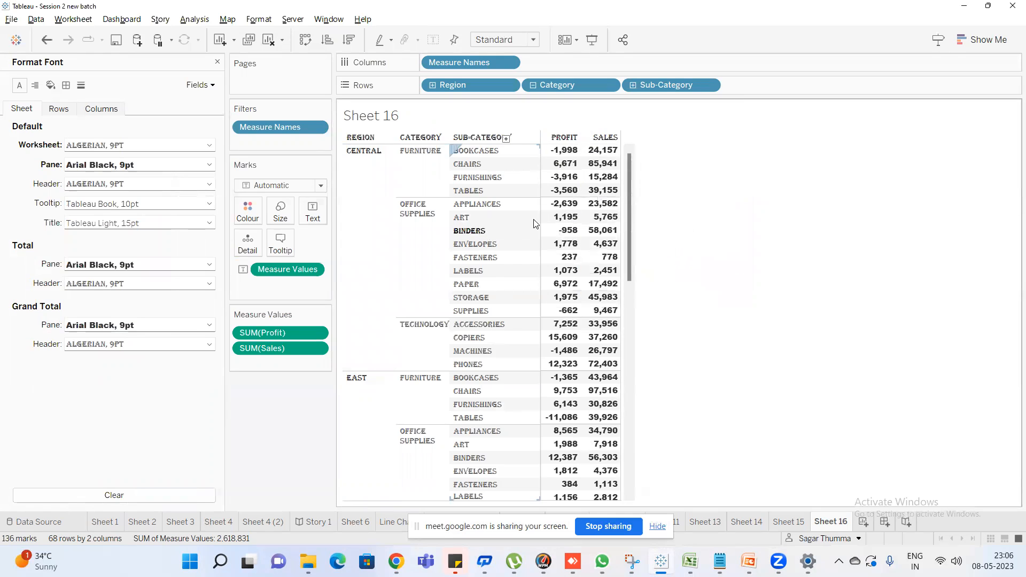
View the font sizes available for the default pane text
click(210, 165)
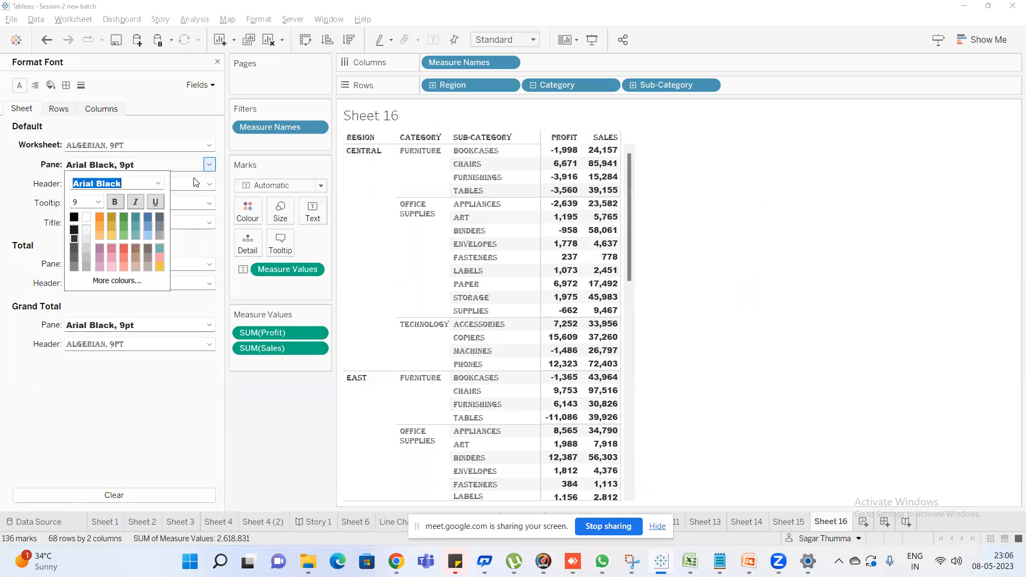
click(98, 202)
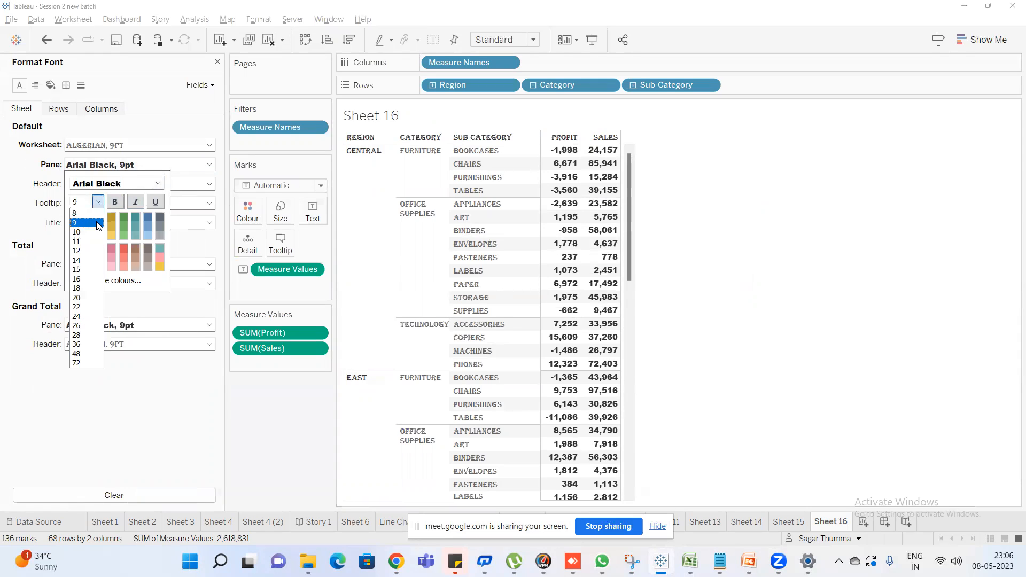
click(29, 187)
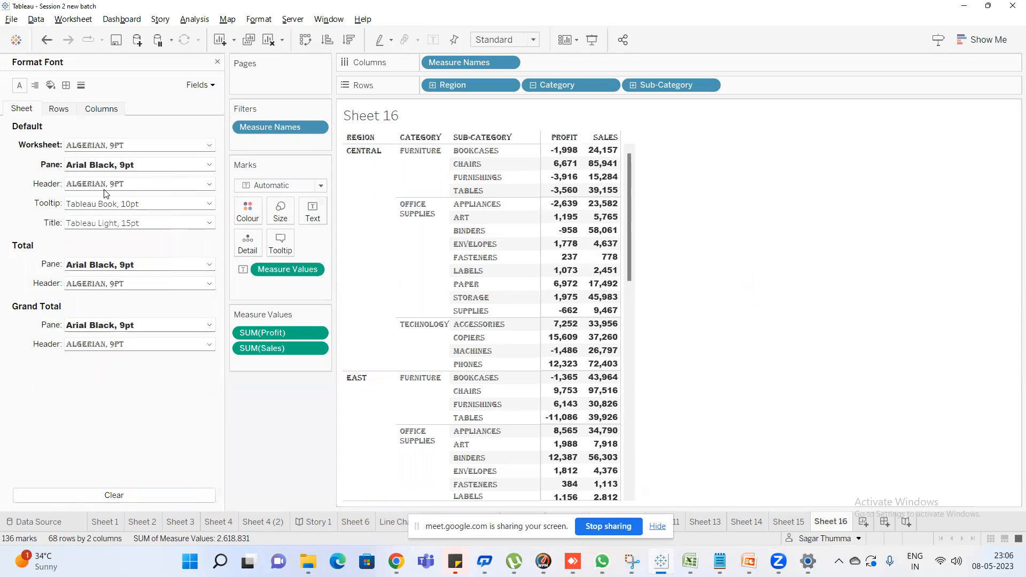
Make the default header font italic and underlined
click(209, 184)
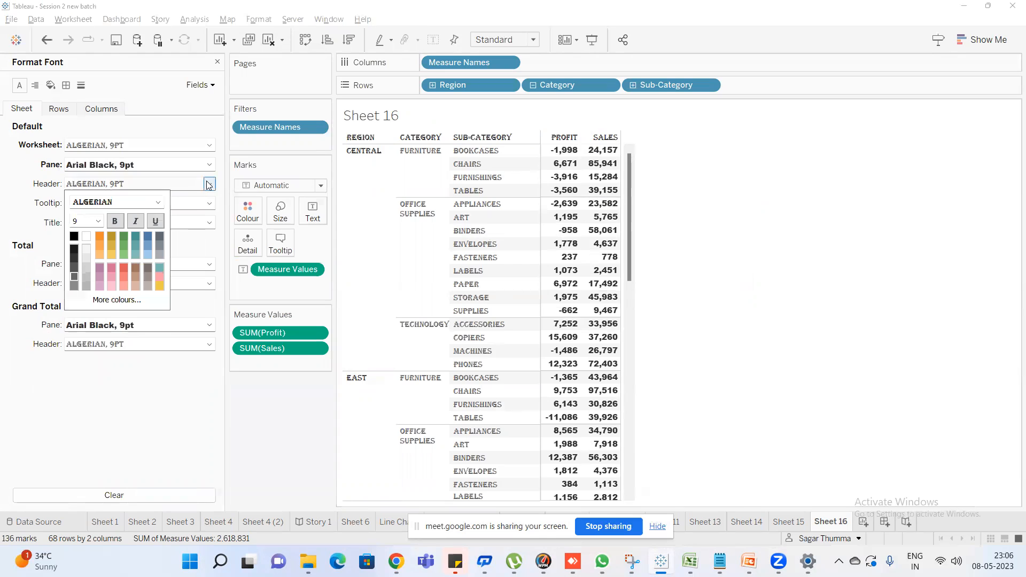
click(137, 222)
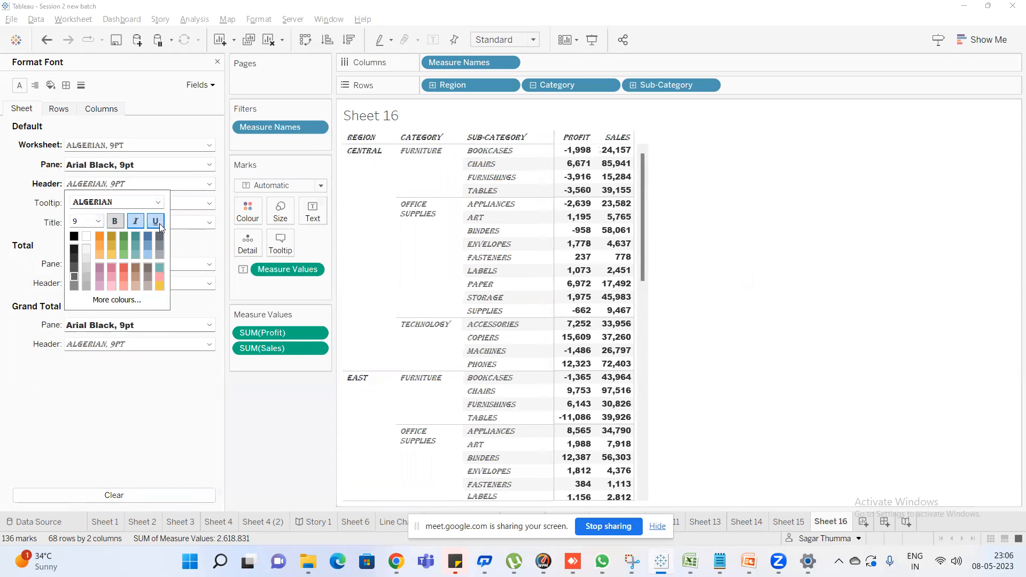
click(156, 222)
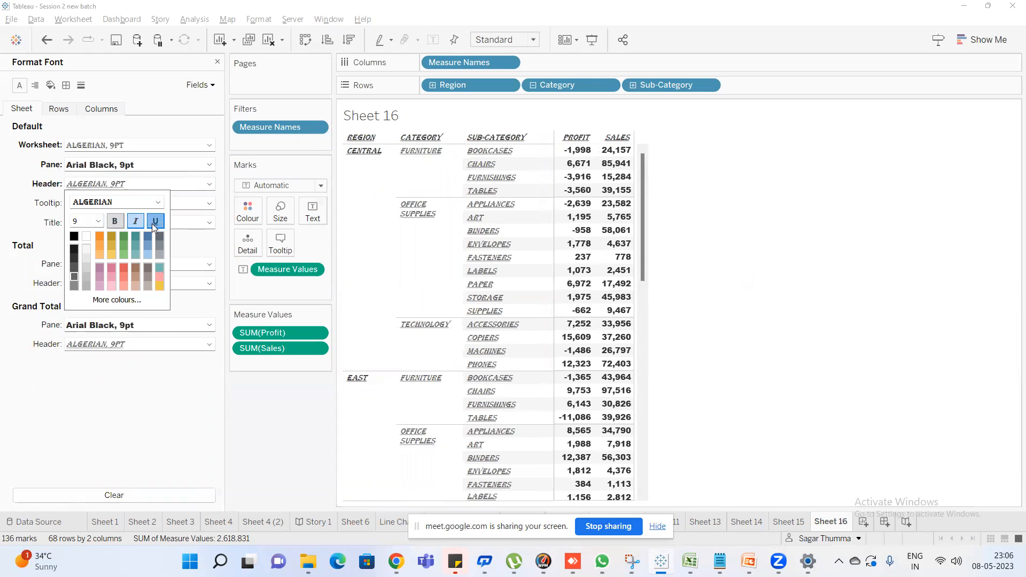
click(46, 212)
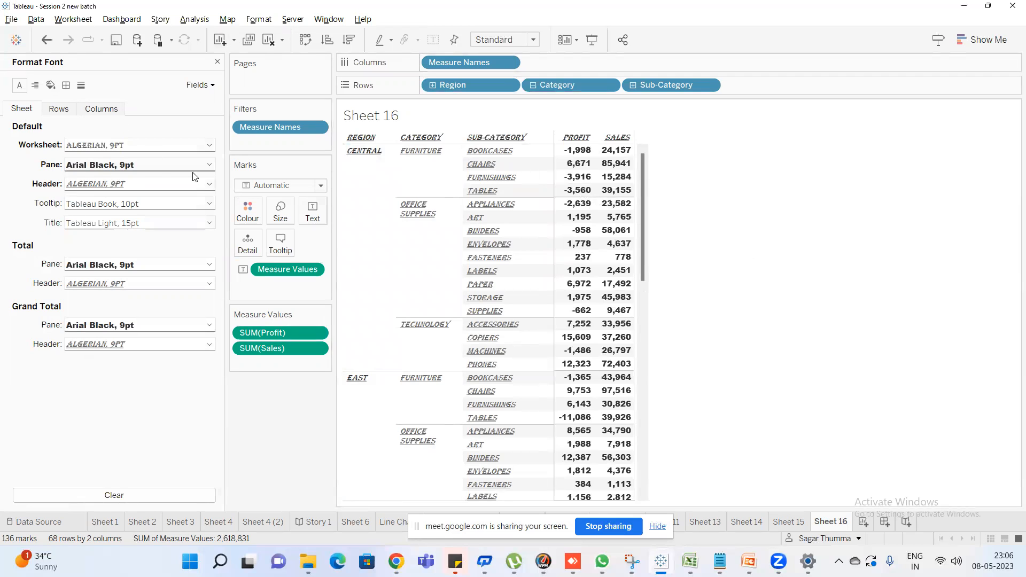
Open Snipping Tool and capture a rectangular screenshot of the Sheet 16 title and table
click(632, 562)
key(super)
text(sni)
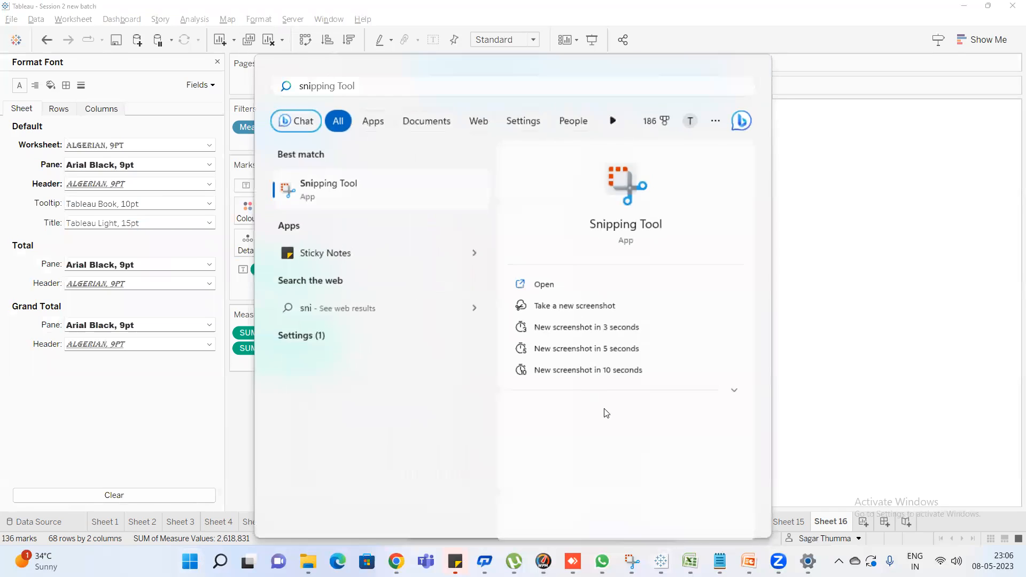
key(Return)
click(414, 265)
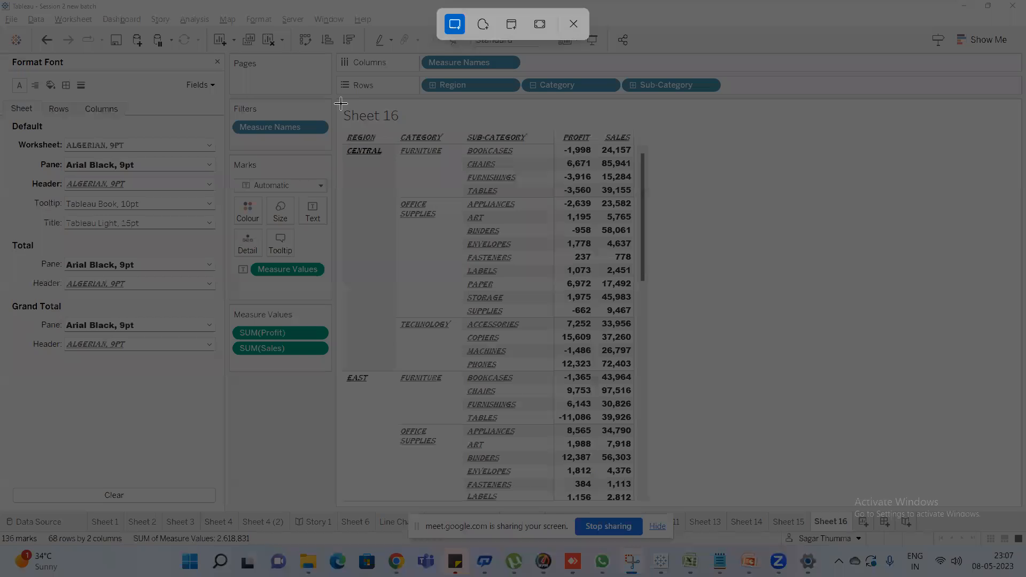
drag(342, 103, 686, 482)
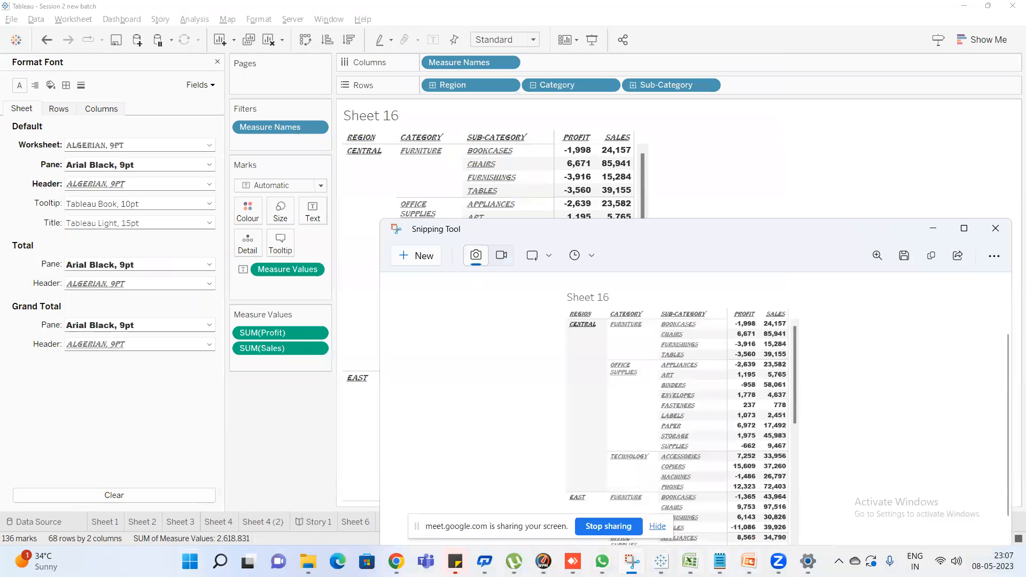
Open Paint and paste the captured table screenshot onto the blank canvas
key(super)
text(paint)
key(Return)
key(ctrl+v)
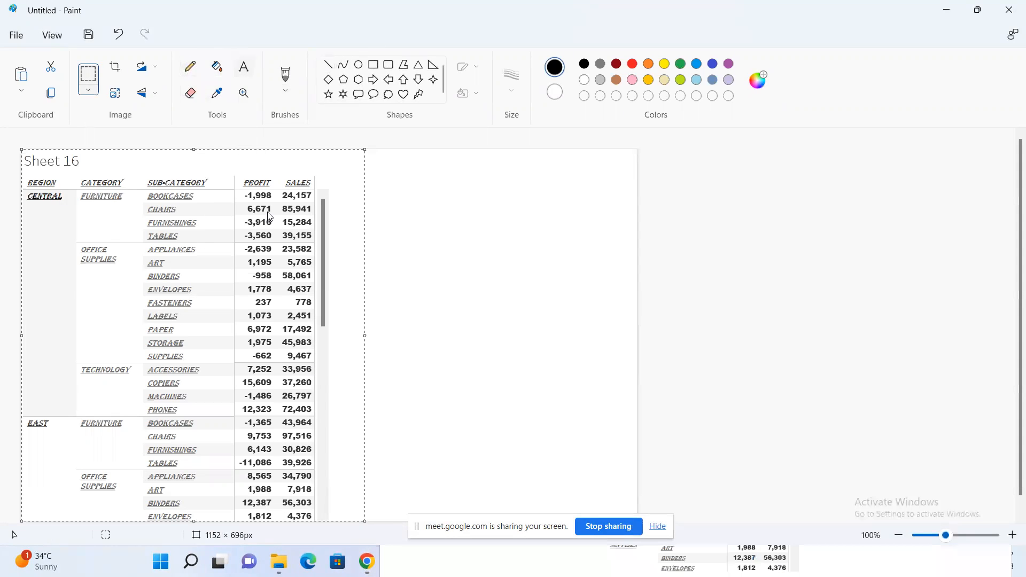
Add the text label "Pane" and place it just beside the Profit and Sales columns
click(244, 67)
click(251, 199)
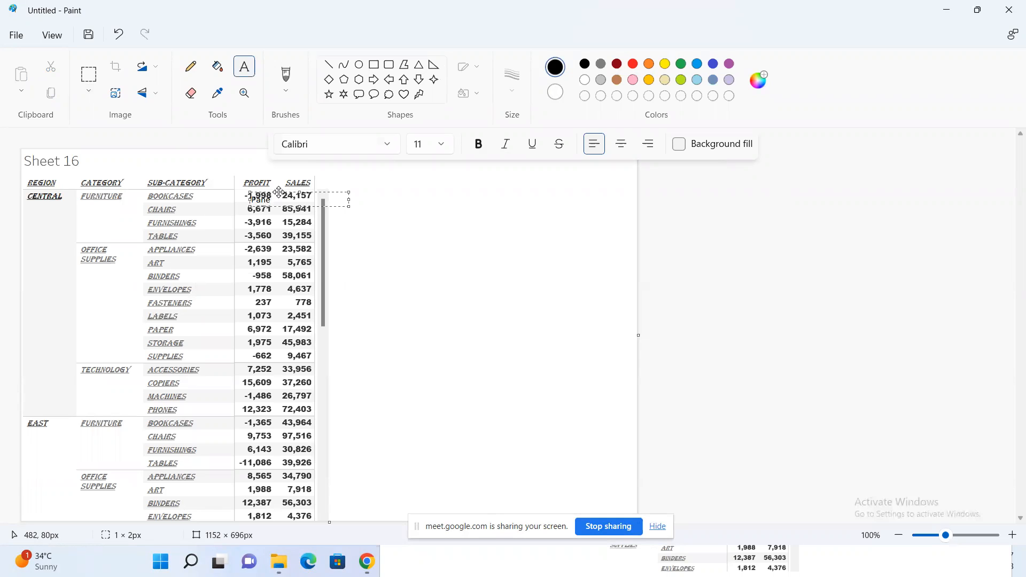
drag(279, 186, 357, 241)
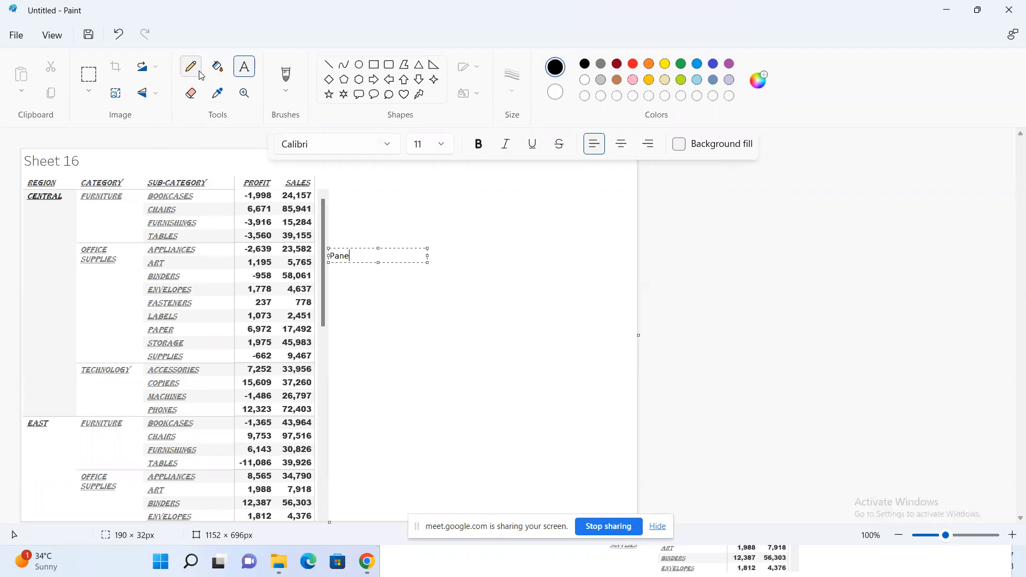
Draw a rectangle about 385 × 310 px around the Region, Category and Sub-Category columns and add the text label "header" inside it
click(373, 64)
drag(24, 176, 230, 340)
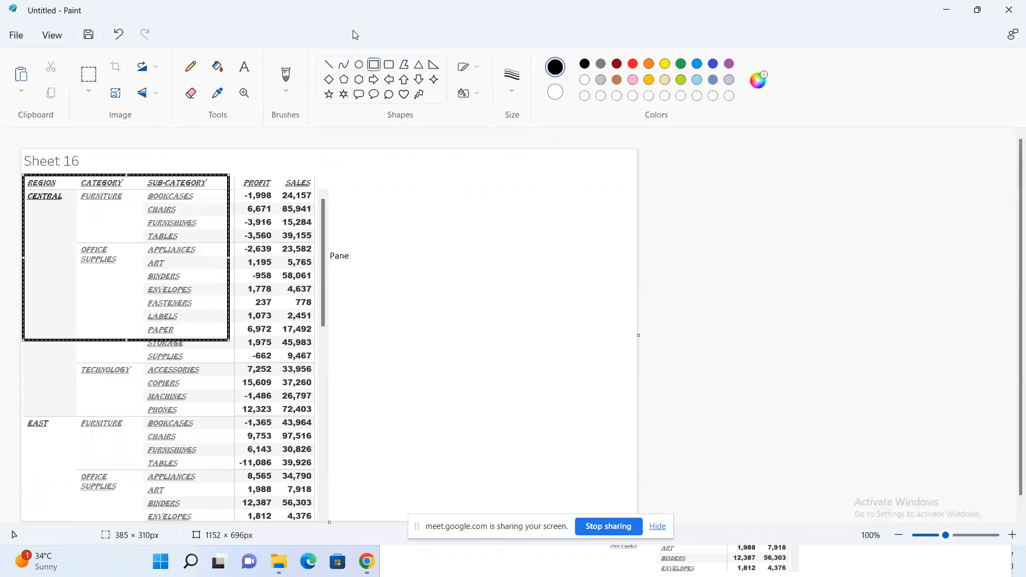
click(244, 66)
click(89, 291)
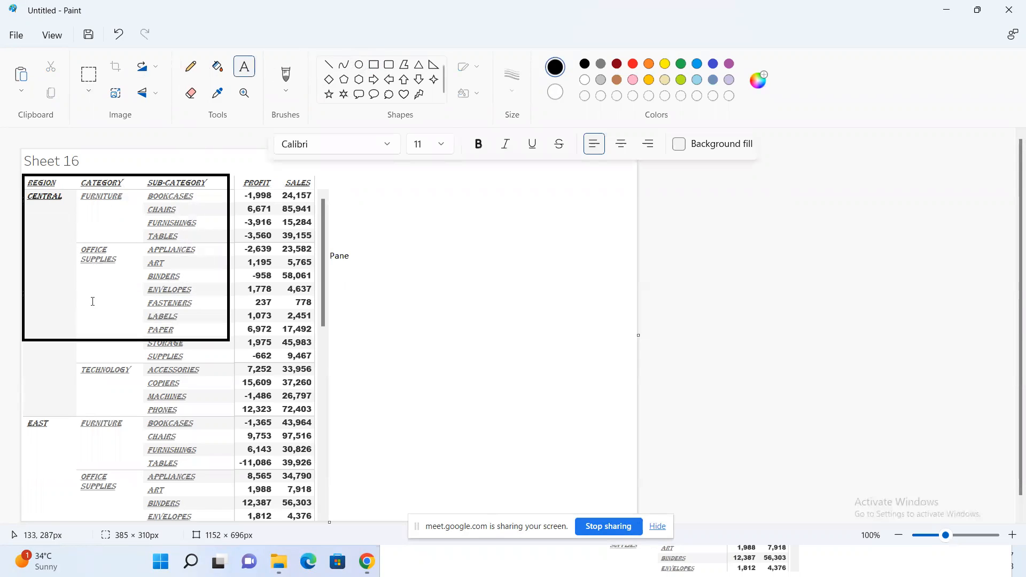
text(header)
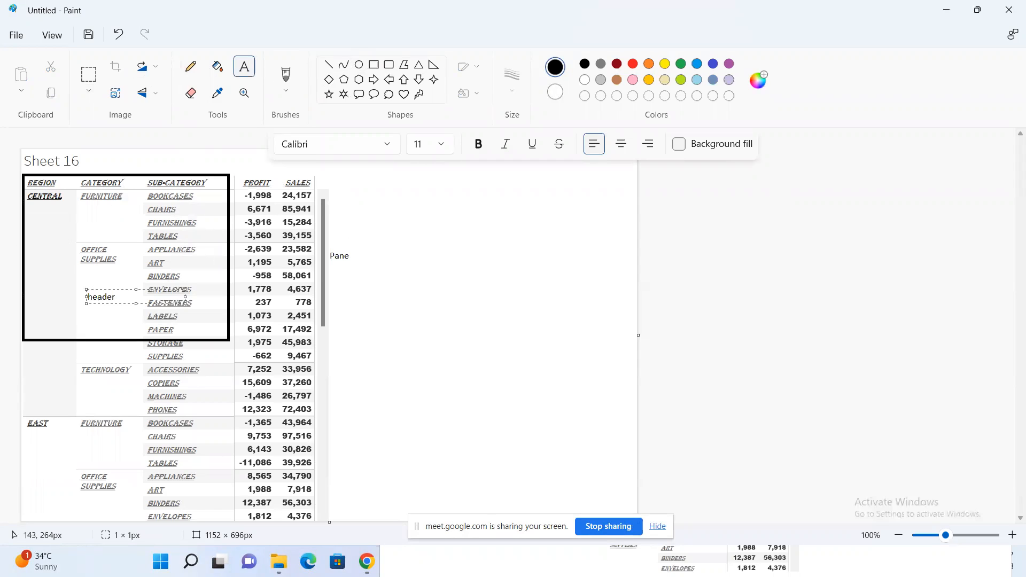
Switch back to Tableau and make the default header font bold, removing its underline
key(alt+Tab)
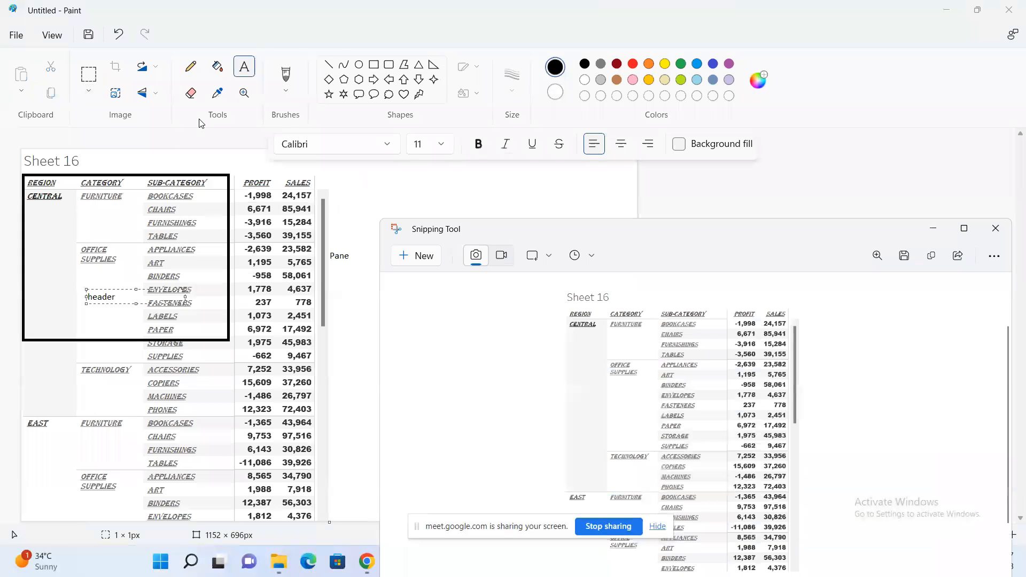
key(alt+Tab)
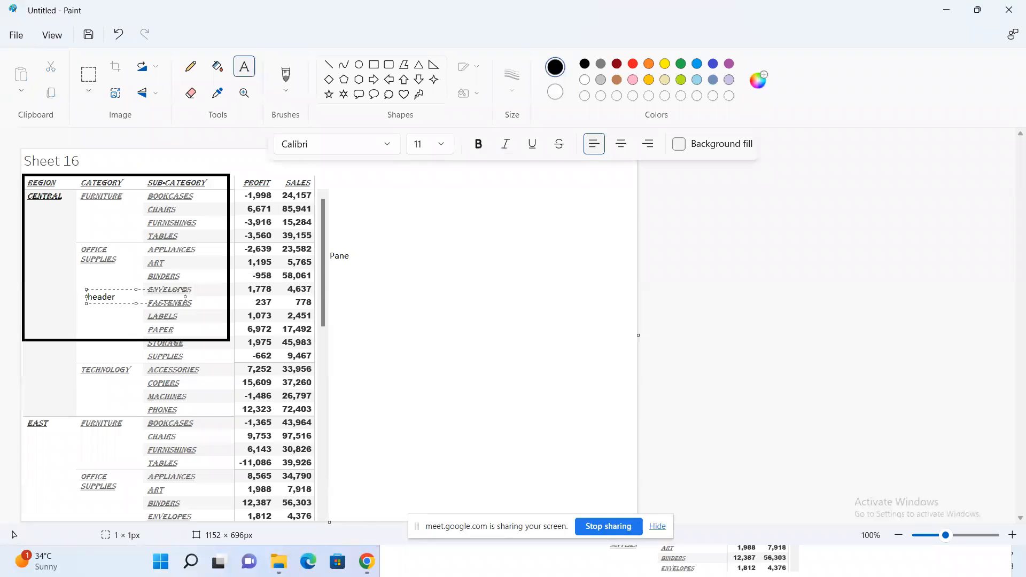
key(super)
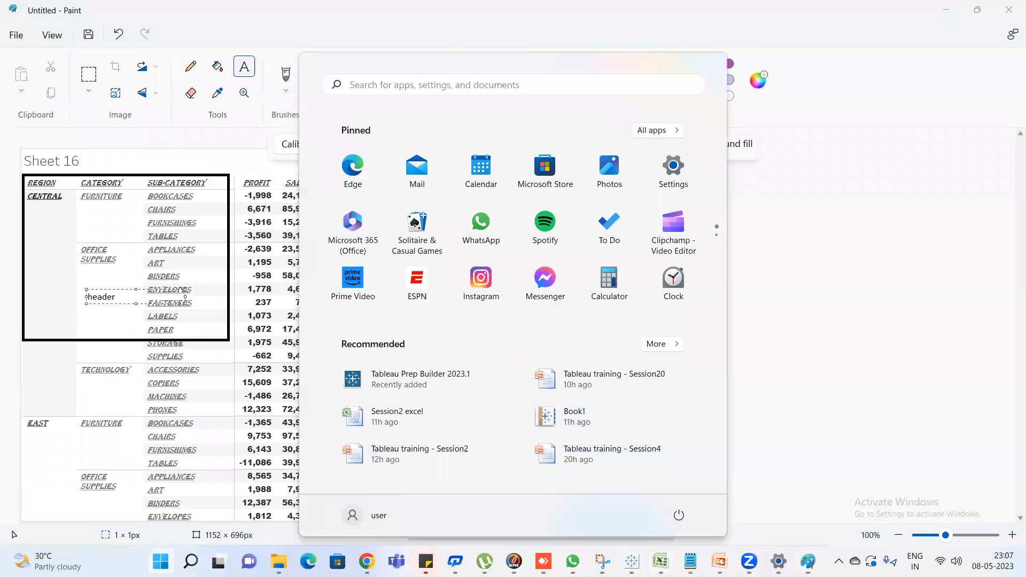
key(Escape)
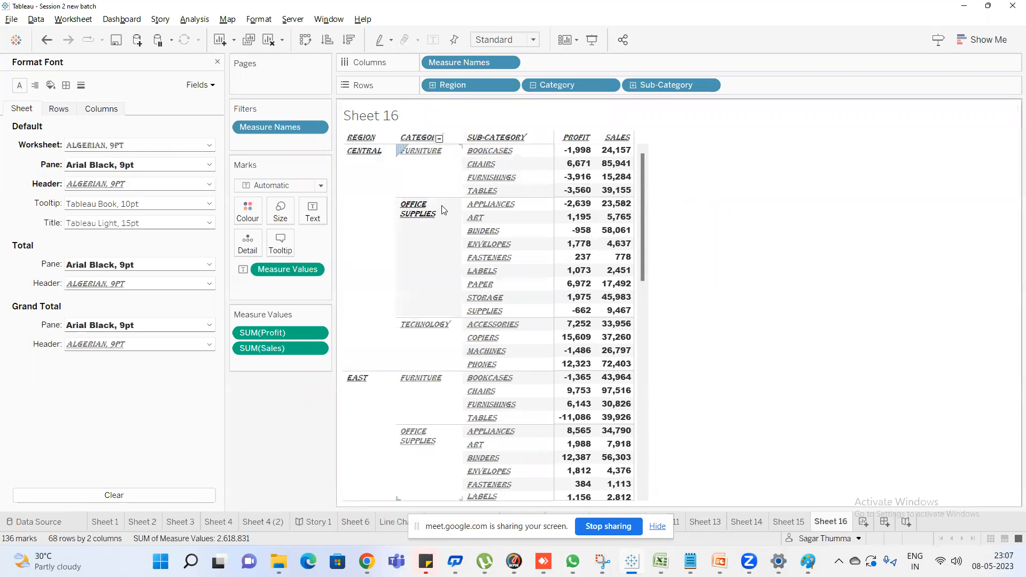
click(94, 187)
click(115, 221)
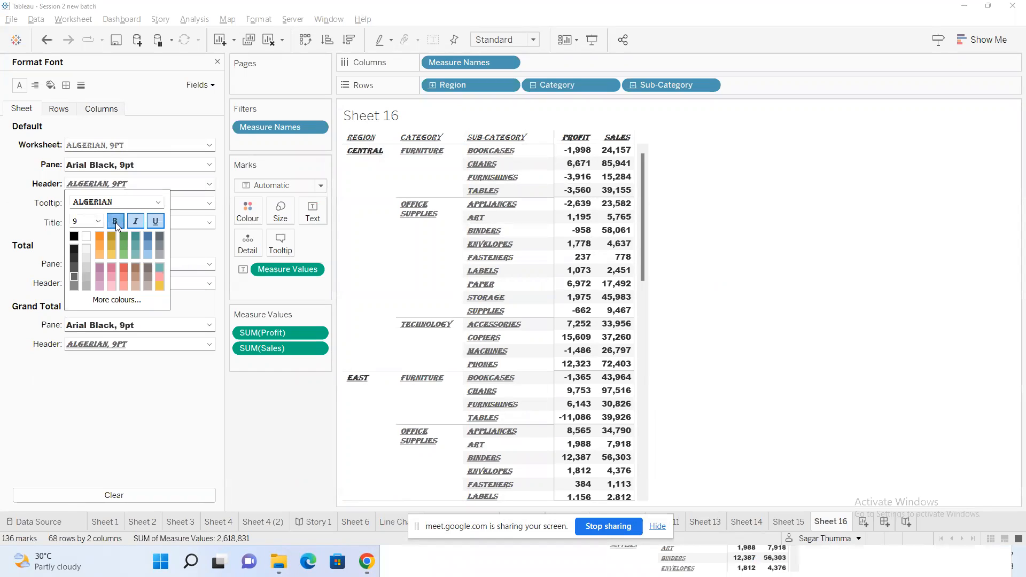
click(156, 223)
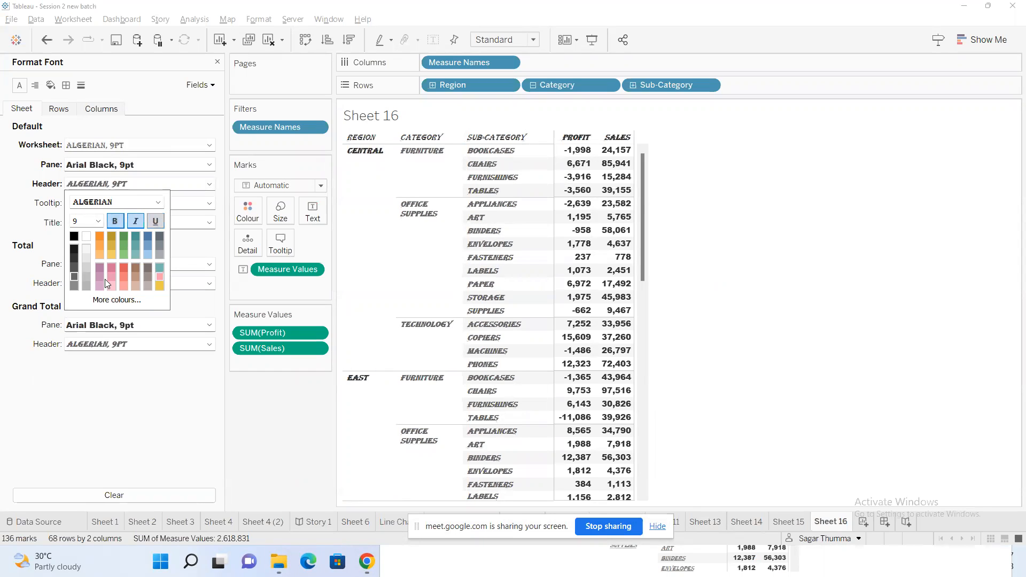
click(2, 216)
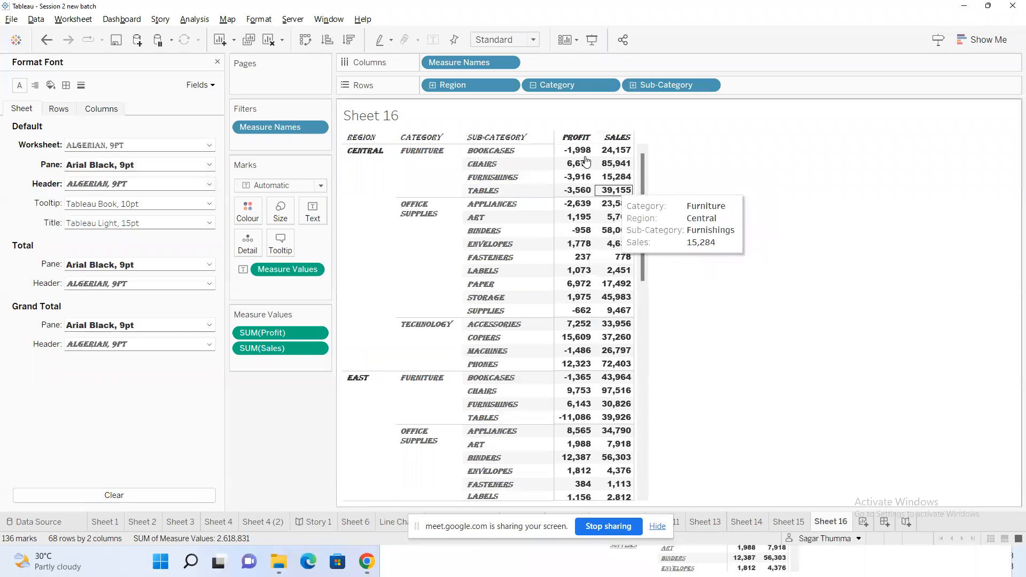
Change the default pane font to Algerian
click(99, 168)
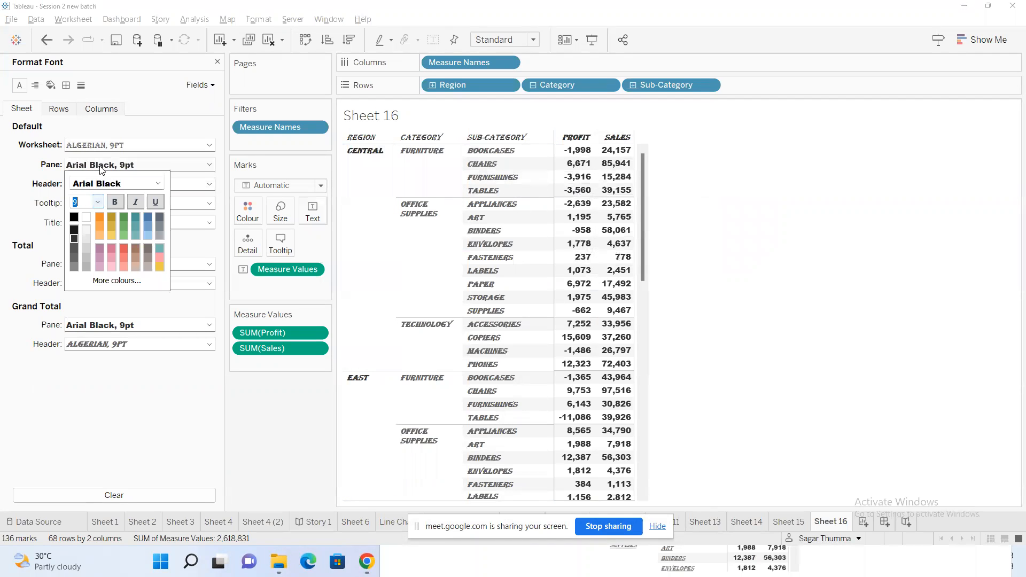
click(157, 183)
scroll(126, 248, up, 7)
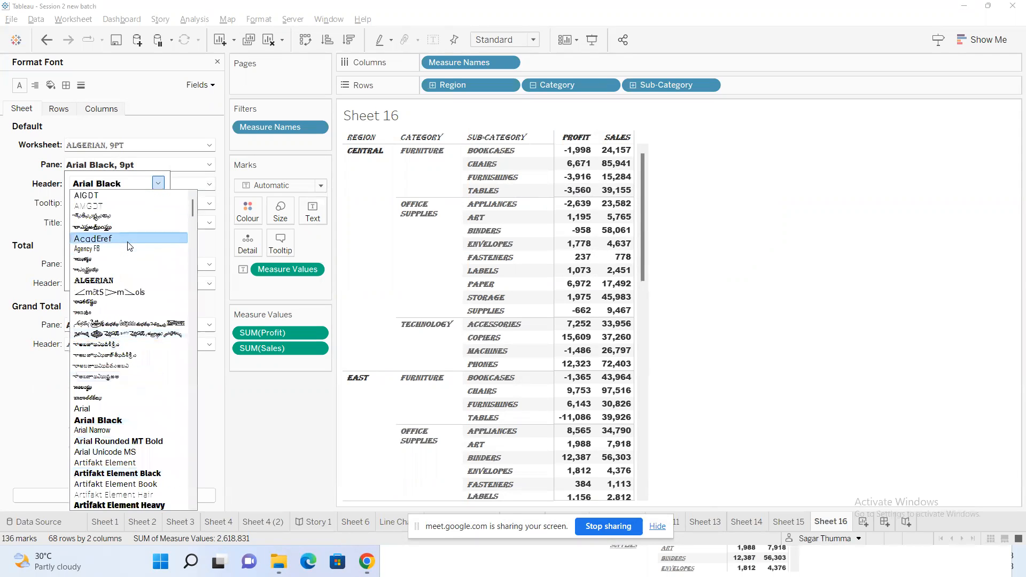
scroll(129, 245, down, 4)
scroll(129, 245, down, 9)
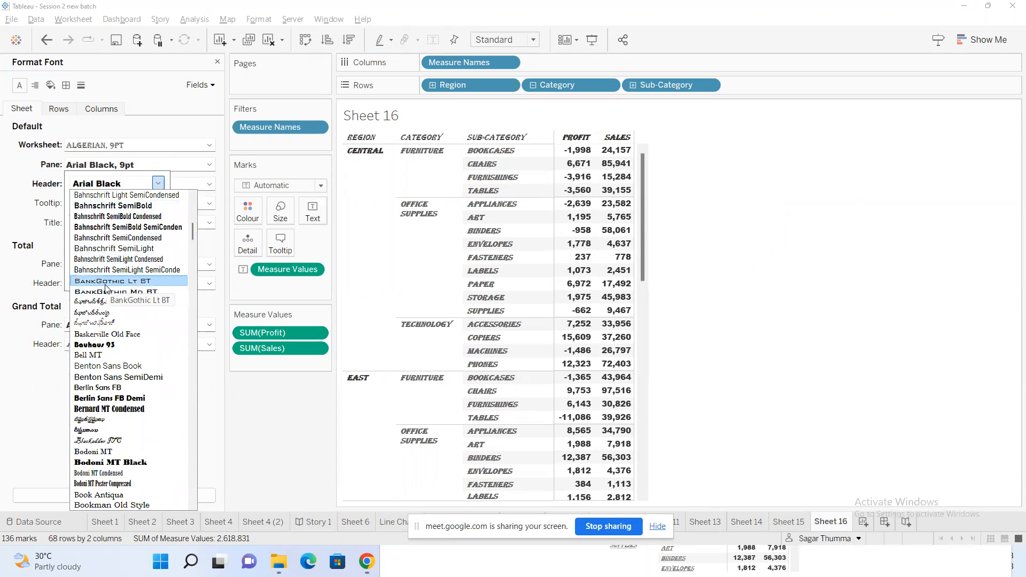
scroll(105, 289, up, 11)
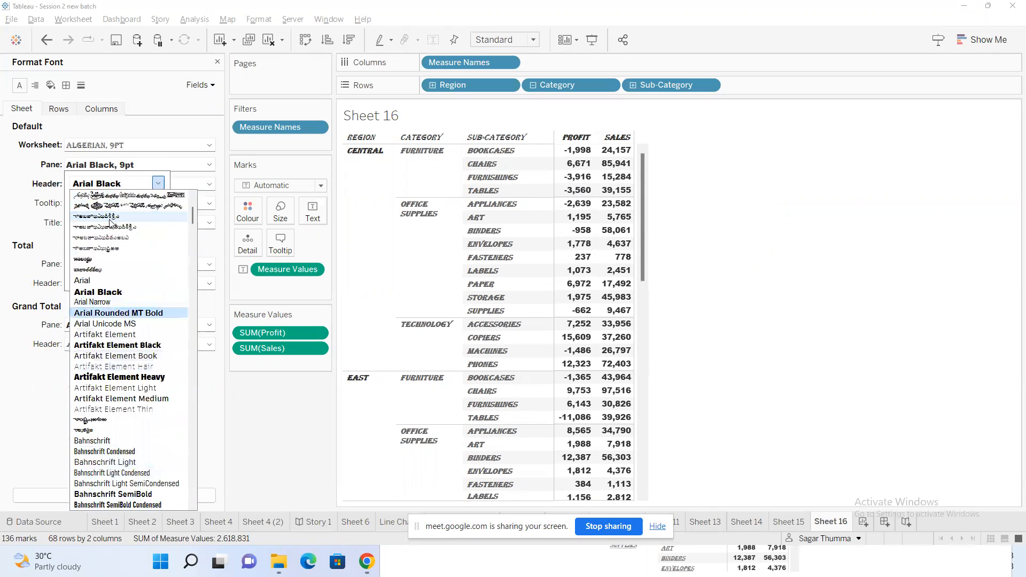
scroll(109, 224, up, 2)
click(125, 279)
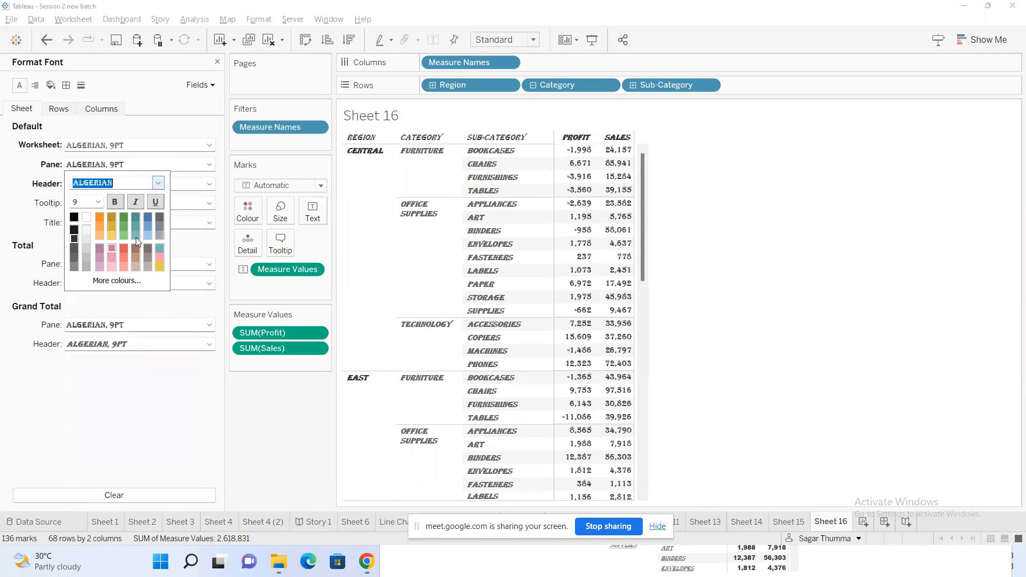
click(658, 176)
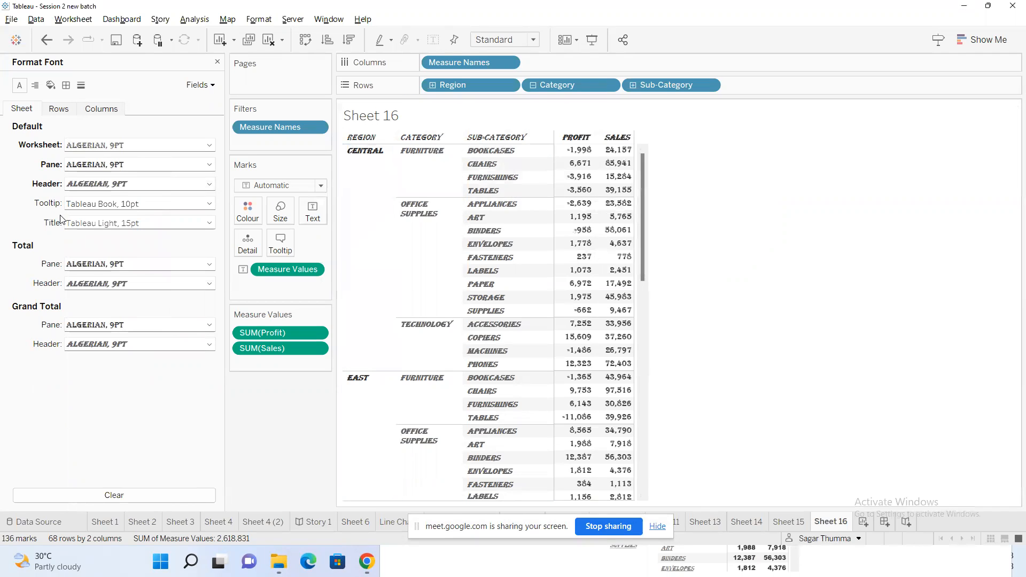
mouse_move(590, 214)
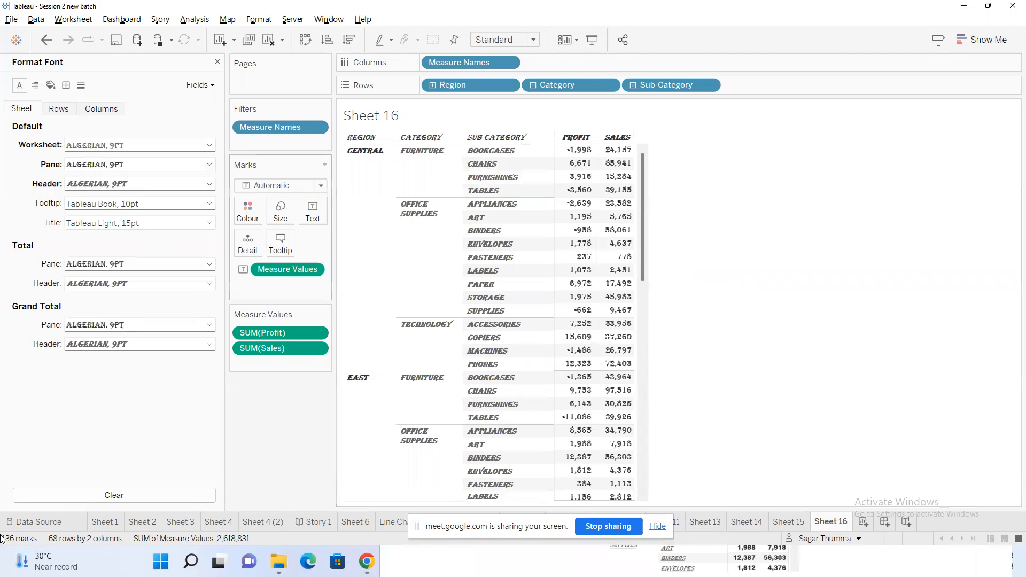
click(143, 205)
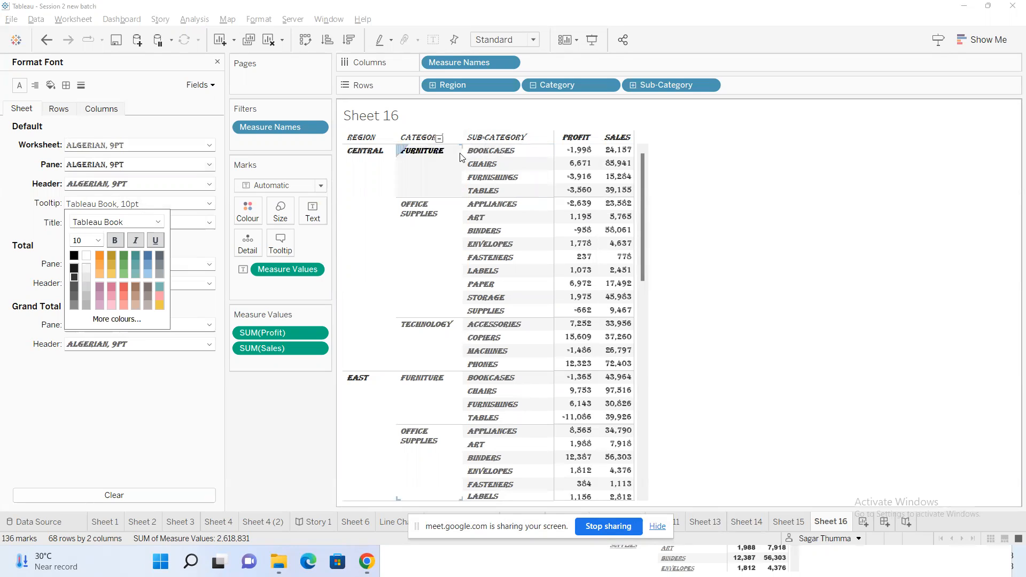
click(21, 207)
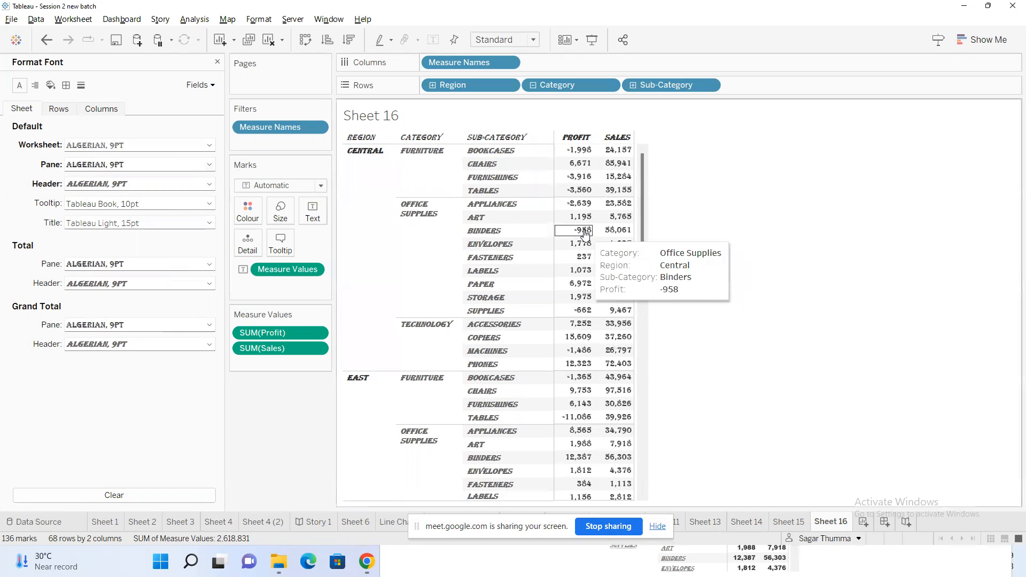
click(113, 204)
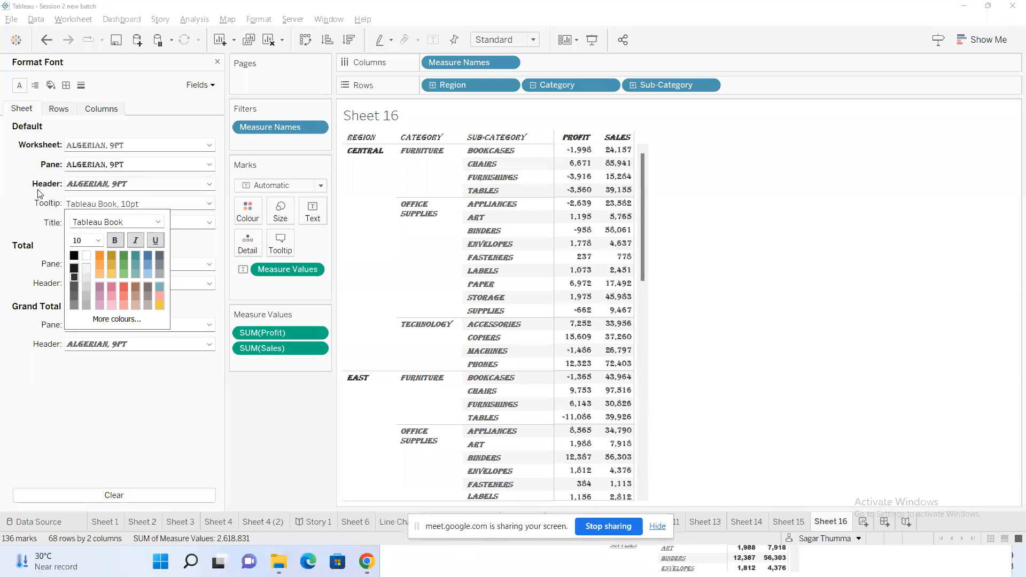
click(38, 194)
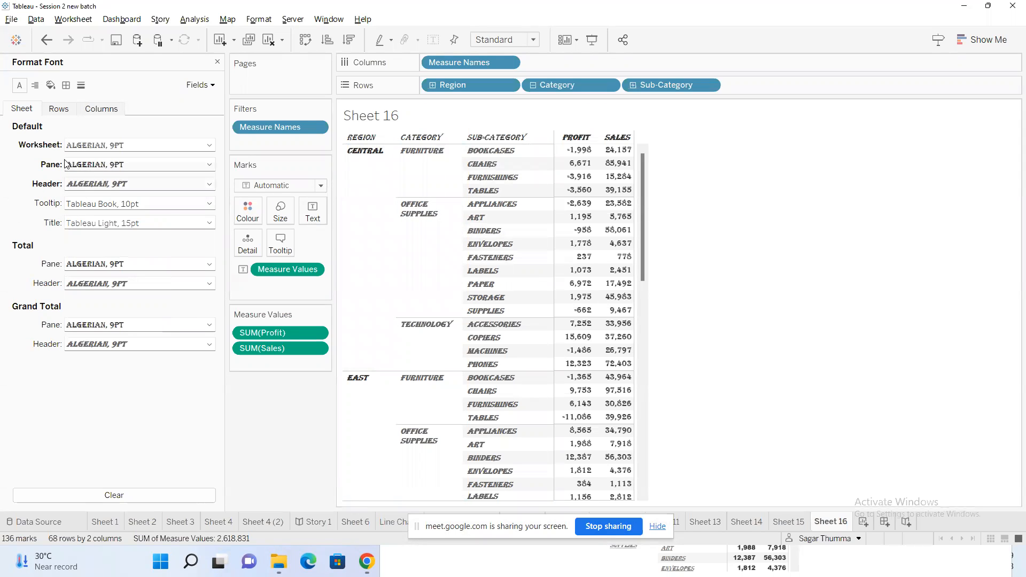
Change the default tooltip font to Algerian
click(120, 205)
click(155, 226)
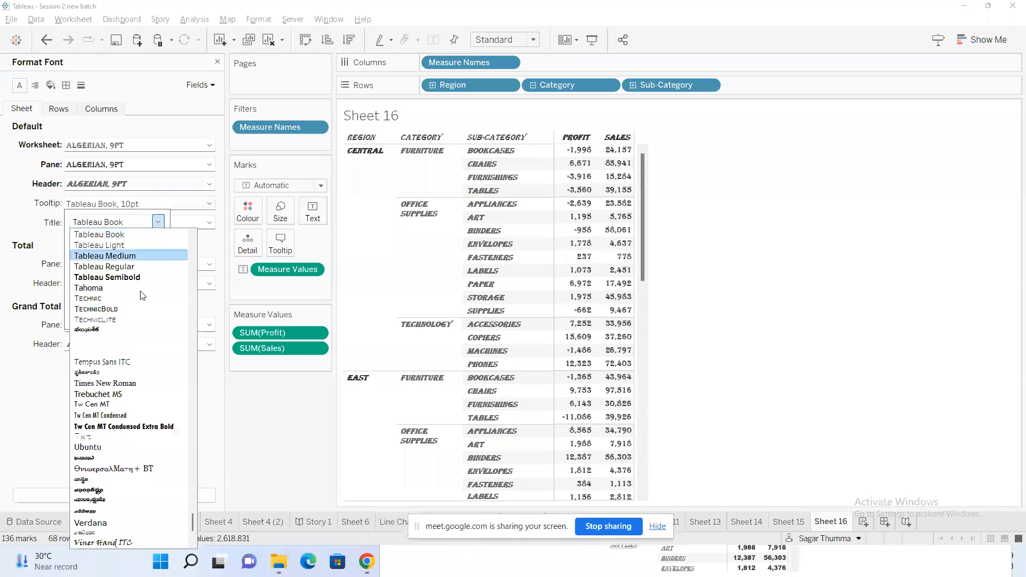
scroll(124, 350, up, 5)
scroll(124, 350, up, 20)
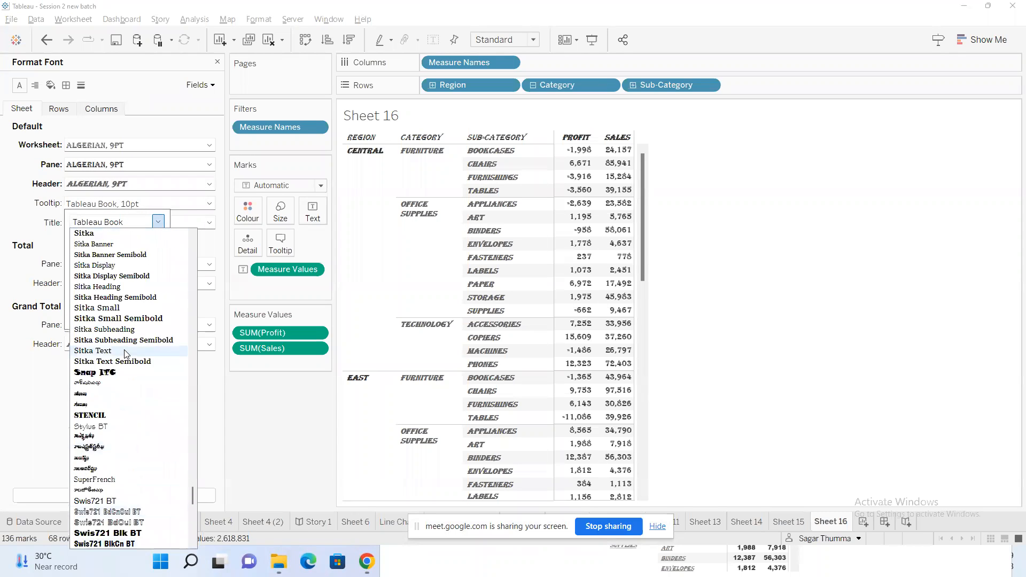
drag(194, 454, 214, 212)
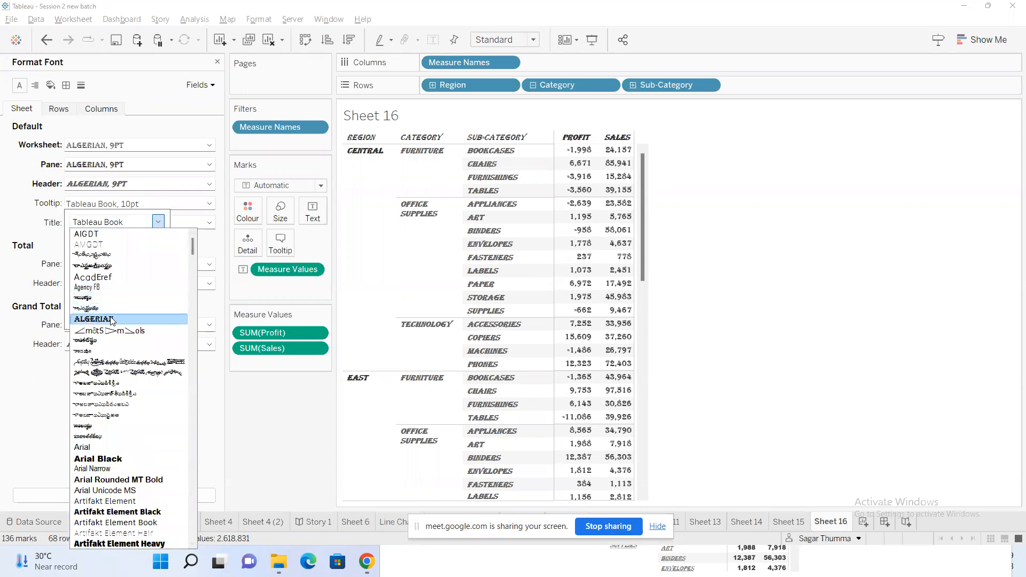
click(93, 319)
click(31, 222)
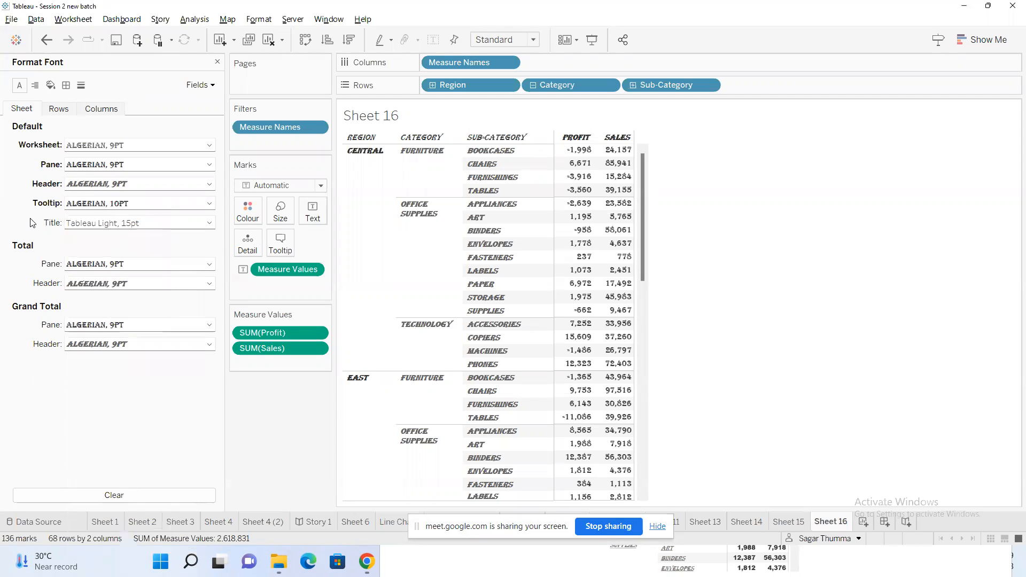
Change the worksheet title font to Algerian
click(116, 224)
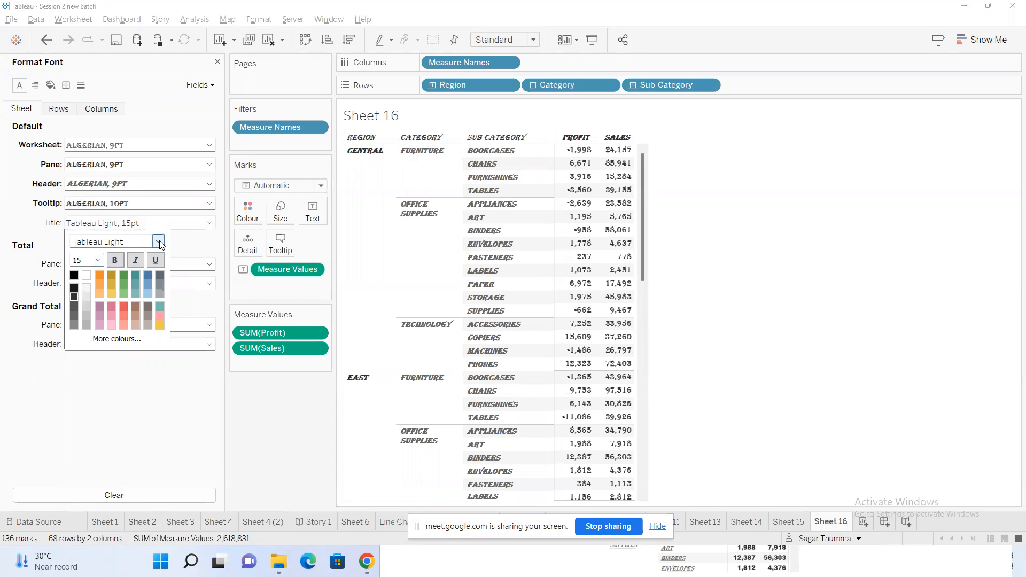
click(159, 242)
scroll(114, 291, up, 15)
scroll(114, 289, up, 9)
drag(192, 486, 193, 260)
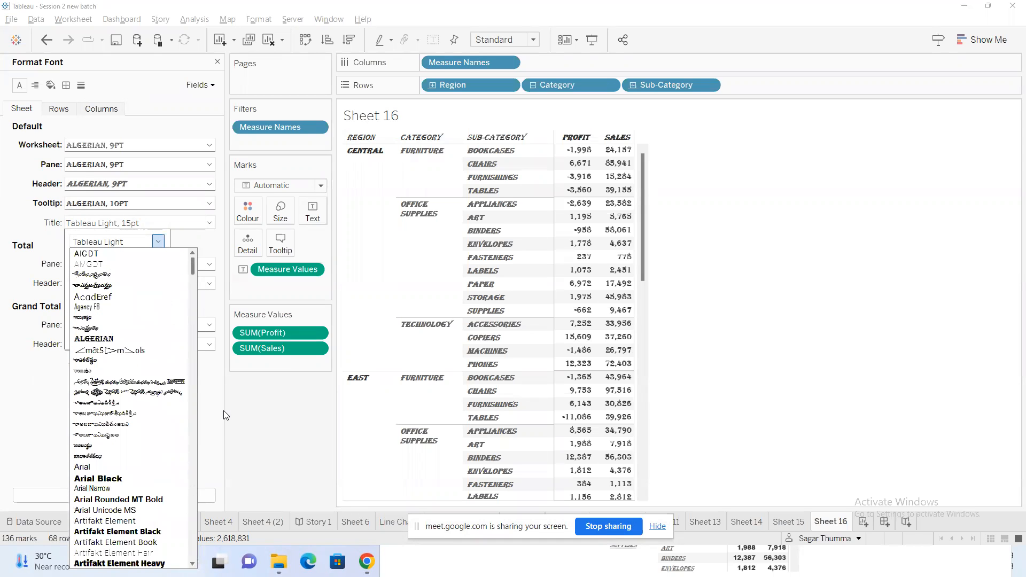
click(94, 339)
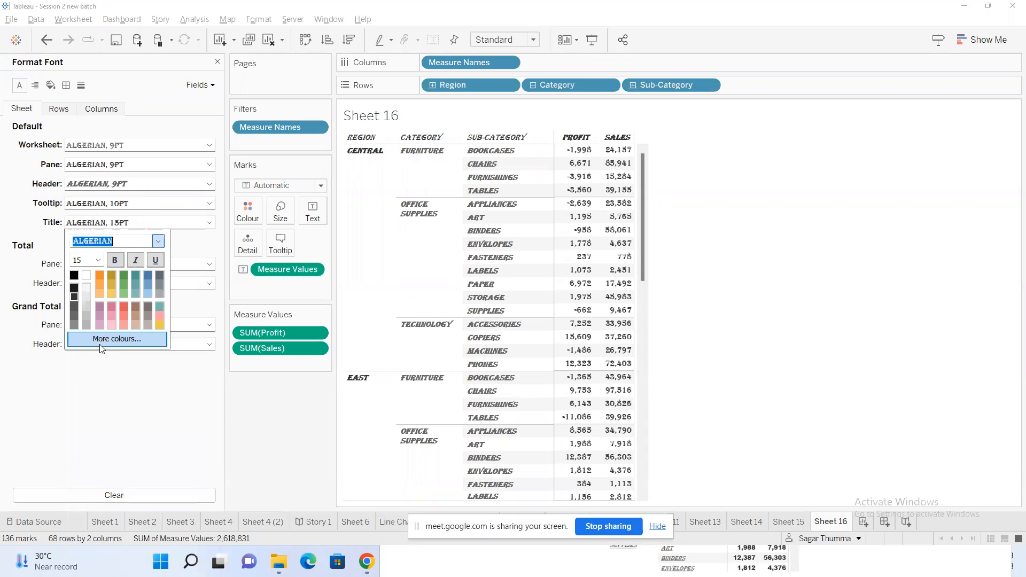
click(29, 218)
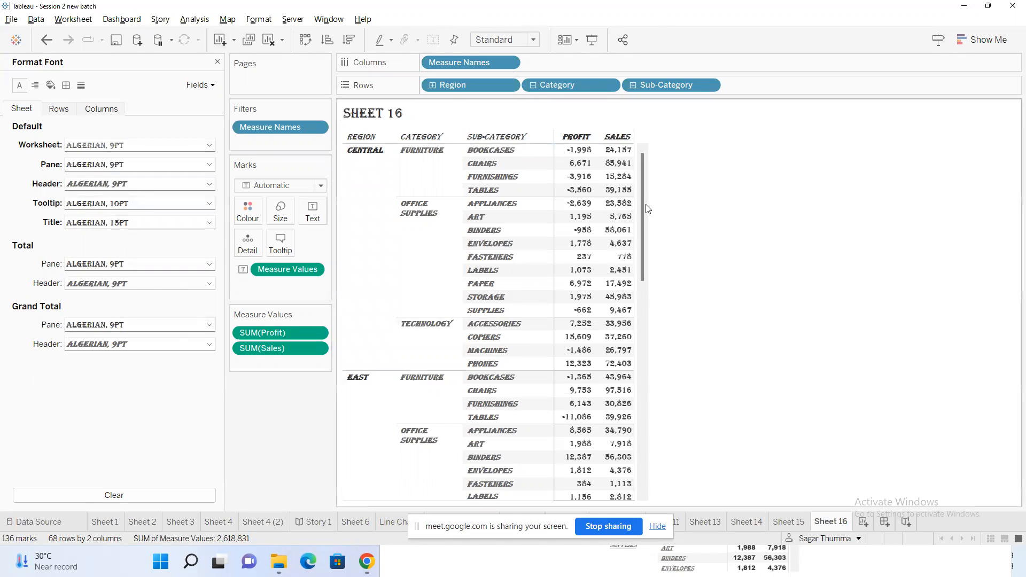
Hide the screen-sharing notice and show column grand totals at the end of the Sheet 16 table
drag(644, 213, 634, 496)
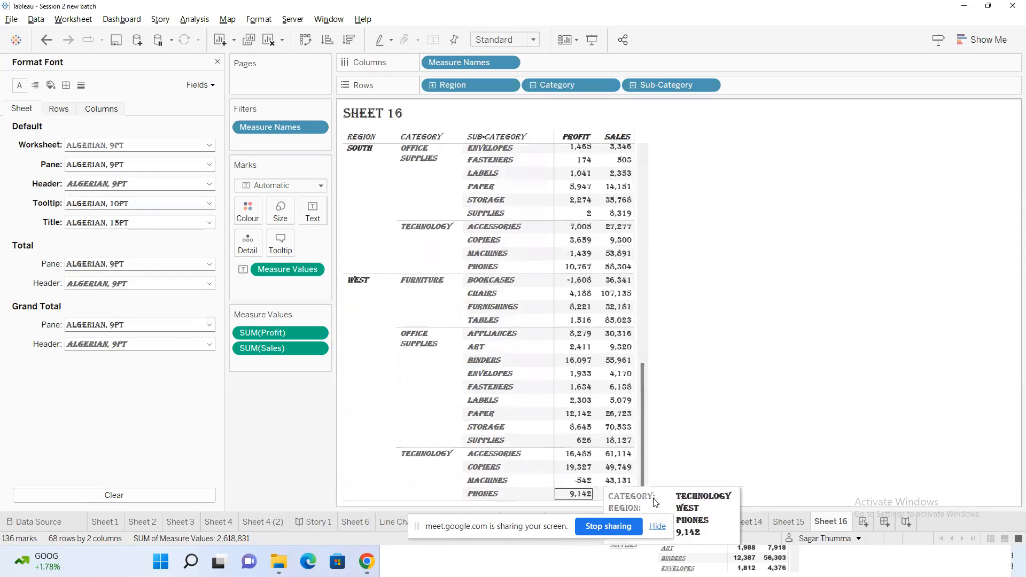
click(657, 527)
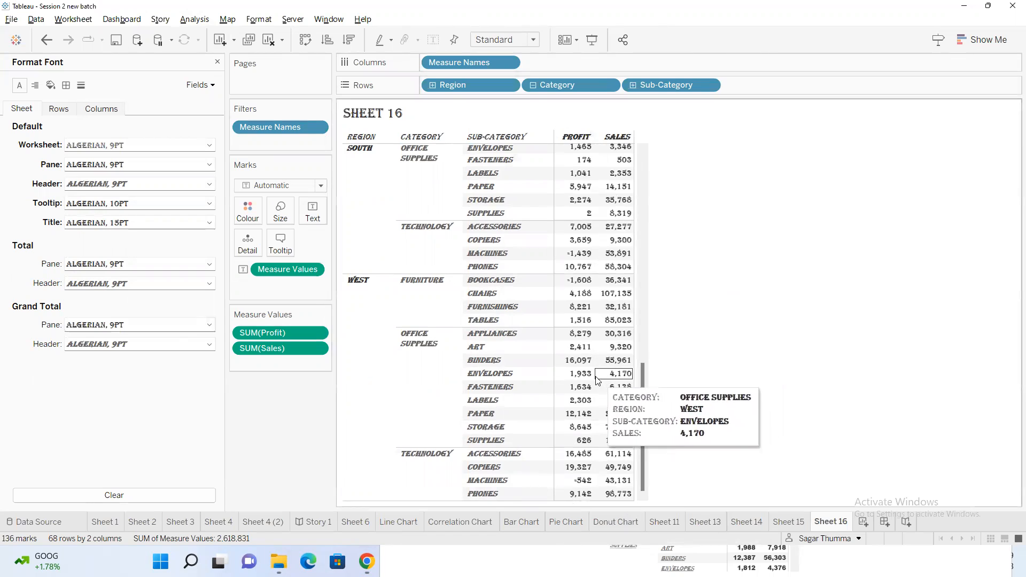
click(193, 20)
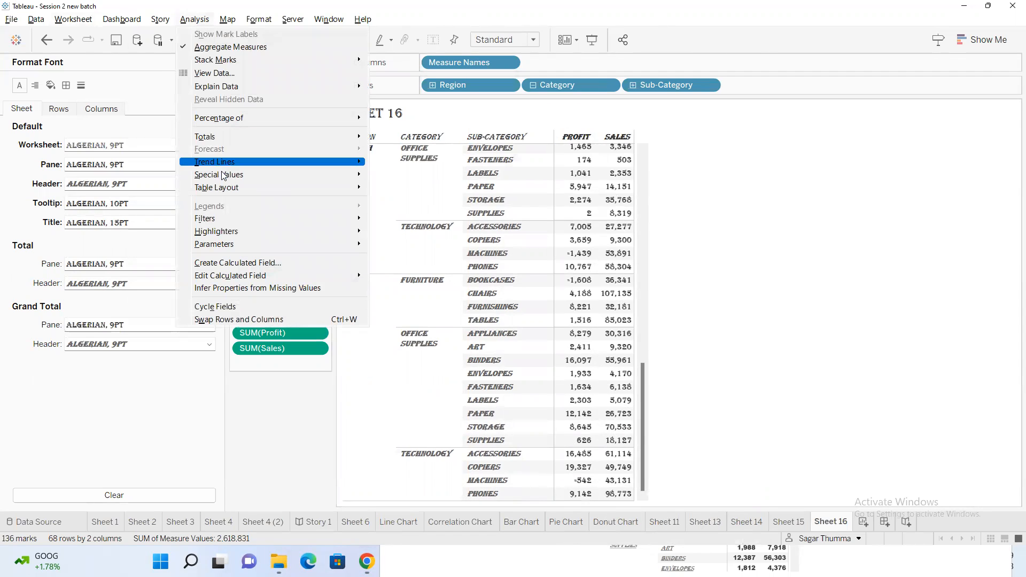
mouse_move(237, 134)
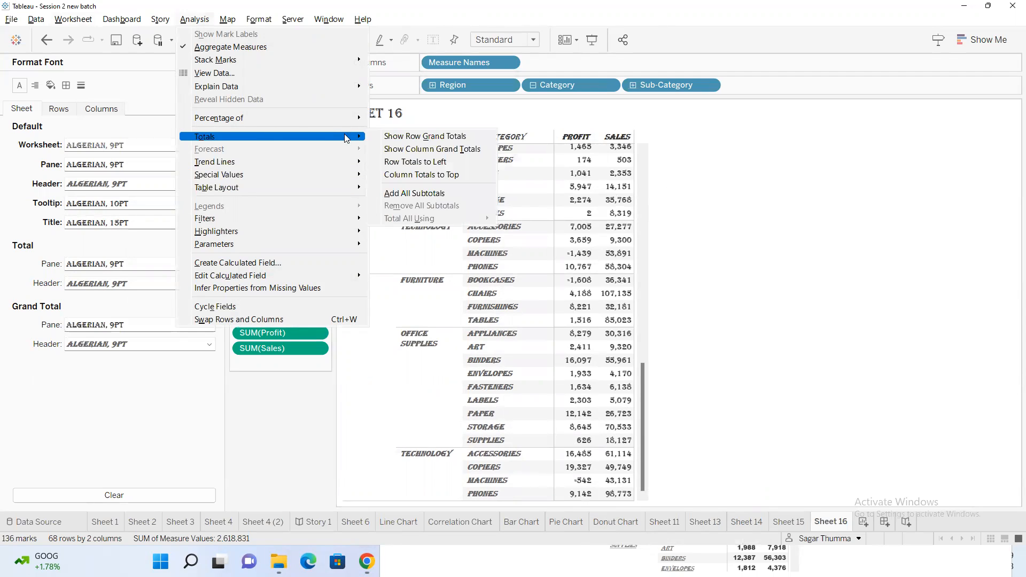
click(432, 149)
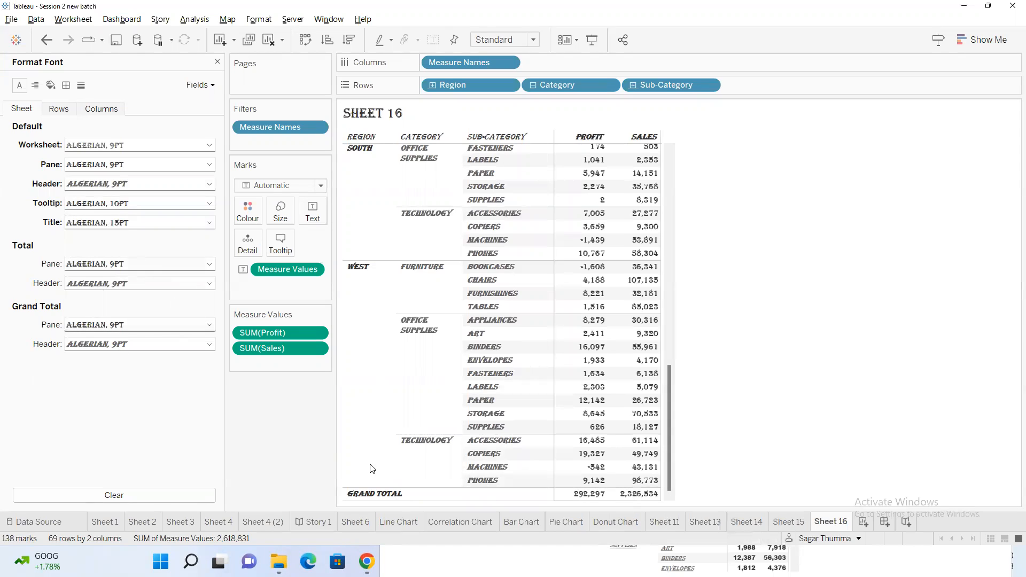
Make the pane font of the totals bold
mouse_move(599, 505)
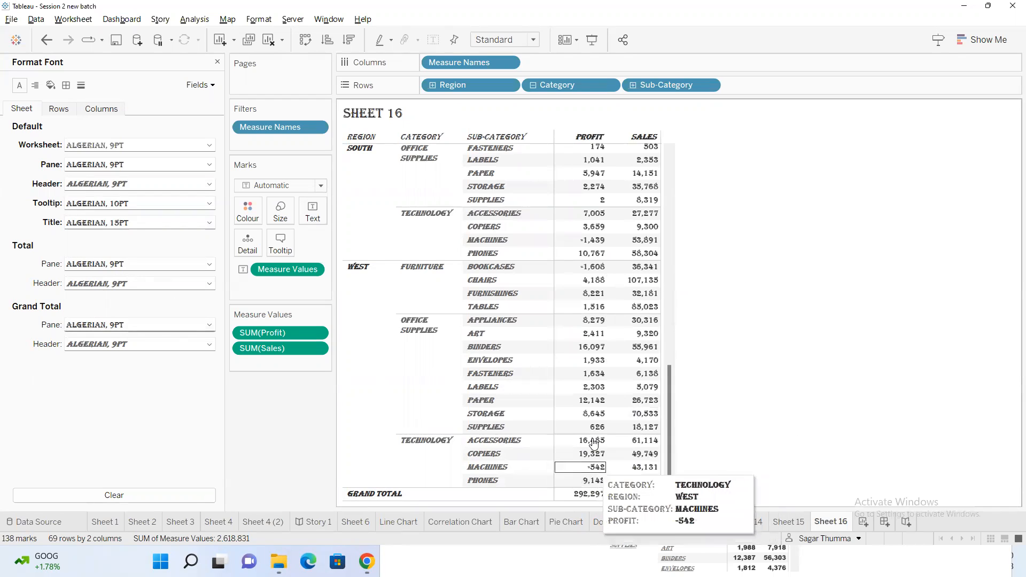
click(107, 264)
click(115, 303)
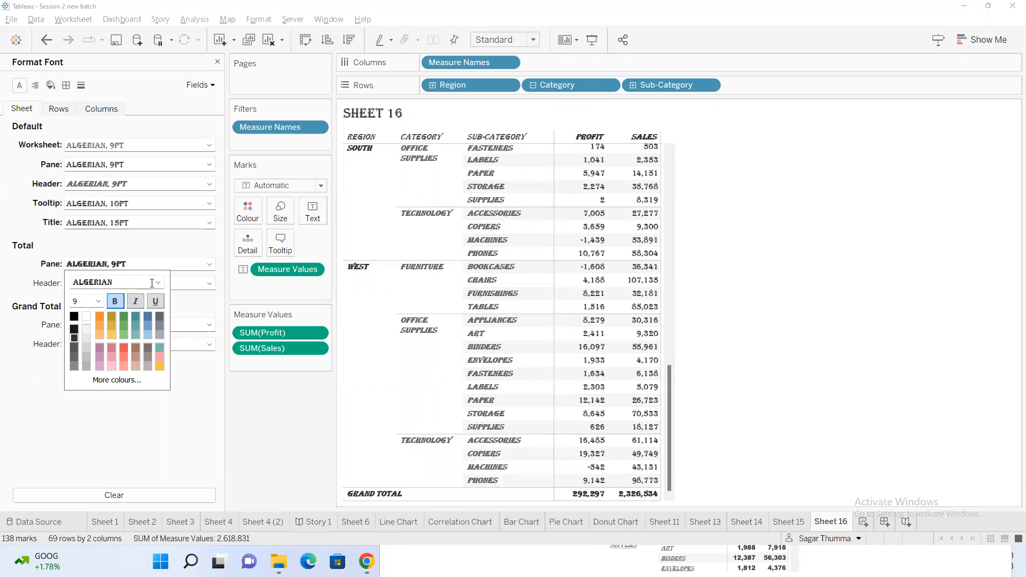
Set the pane font size of the totals to 14
click(97, 302)
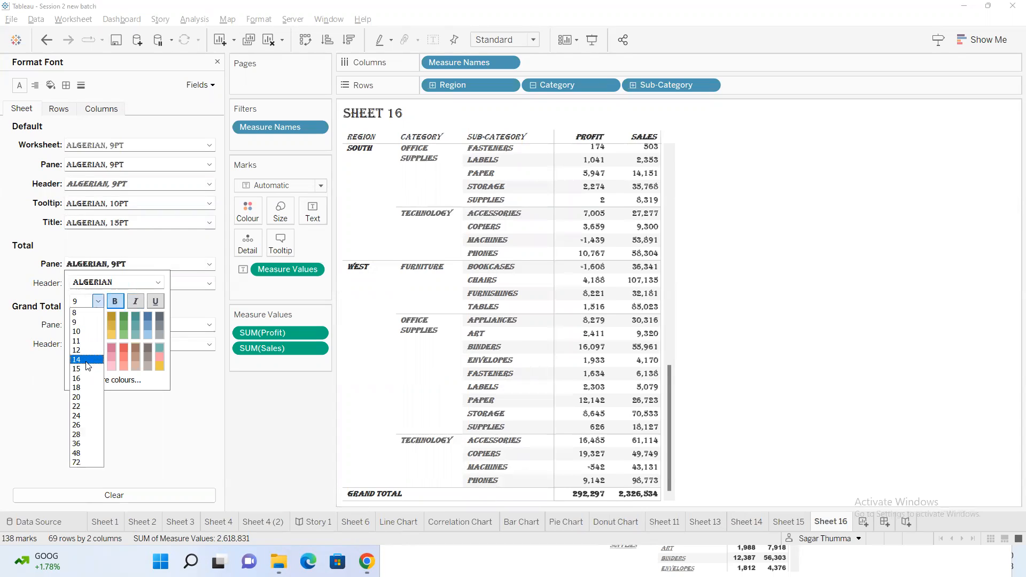
click(96, 367)
scroll(755, 483, down, 3)
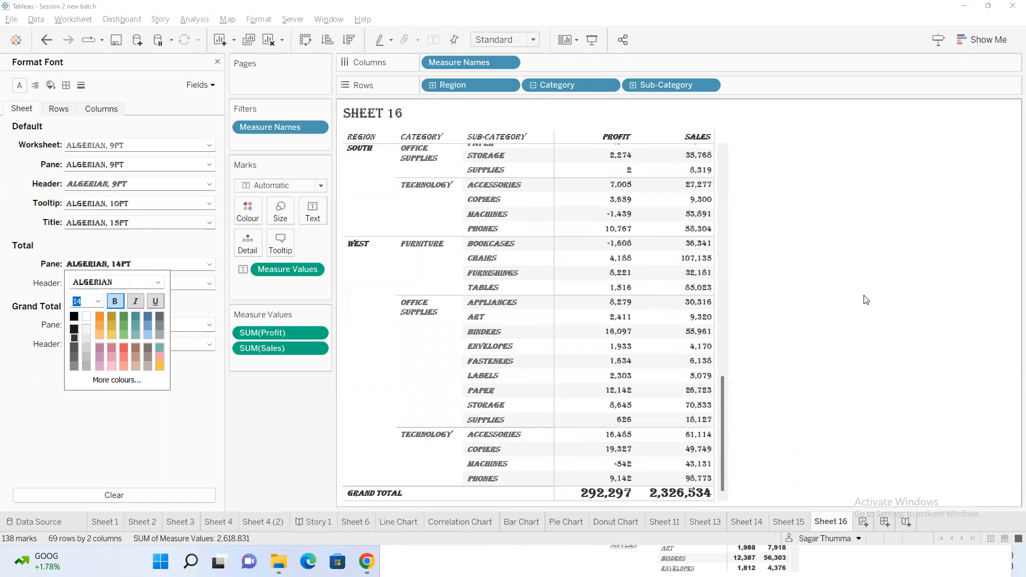
click(28, 284)
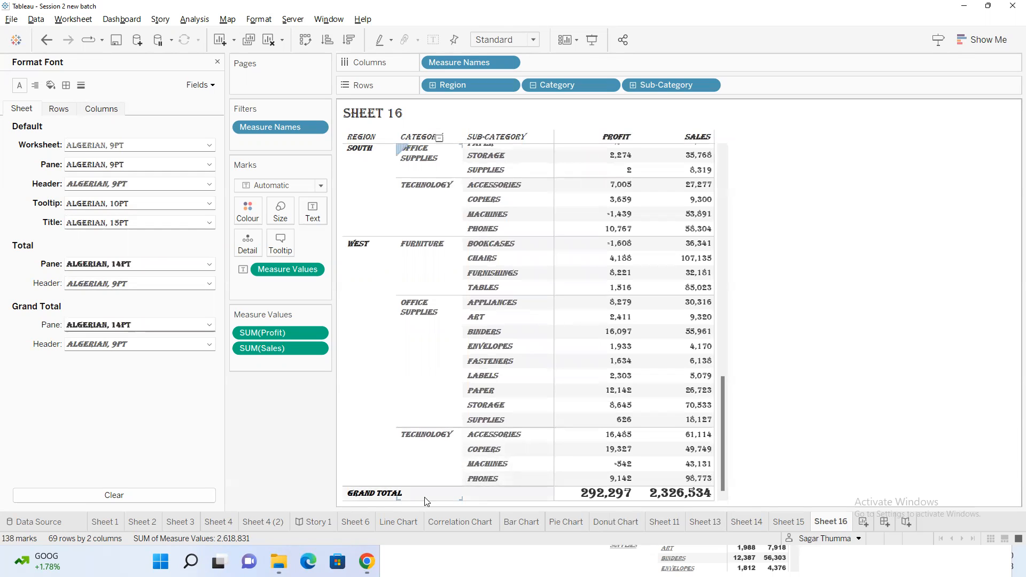
Set the header font size of the totals to 14
click(128, 285)
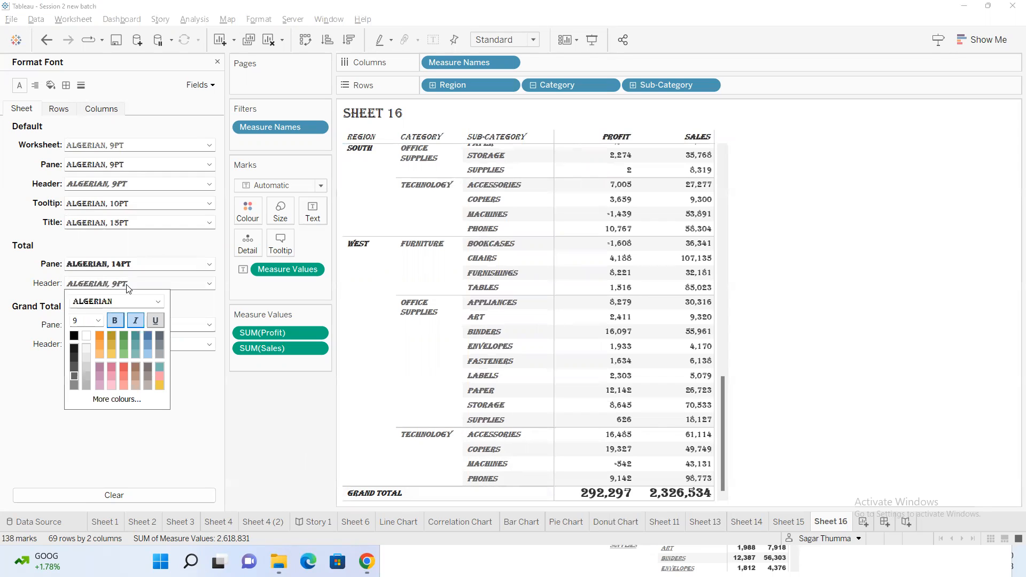
click(98, 323)
click(95, 384)
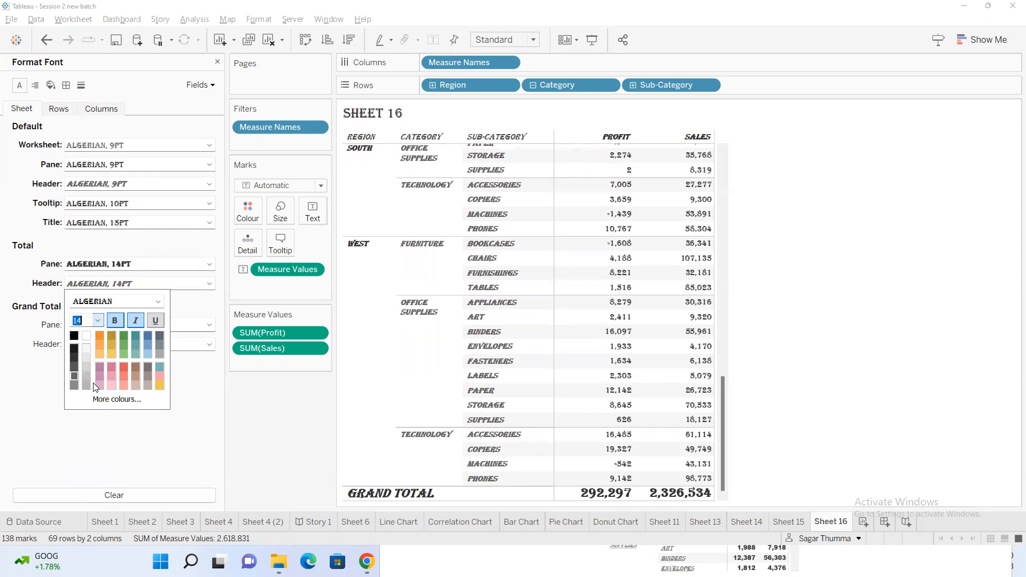
click(191, 469)
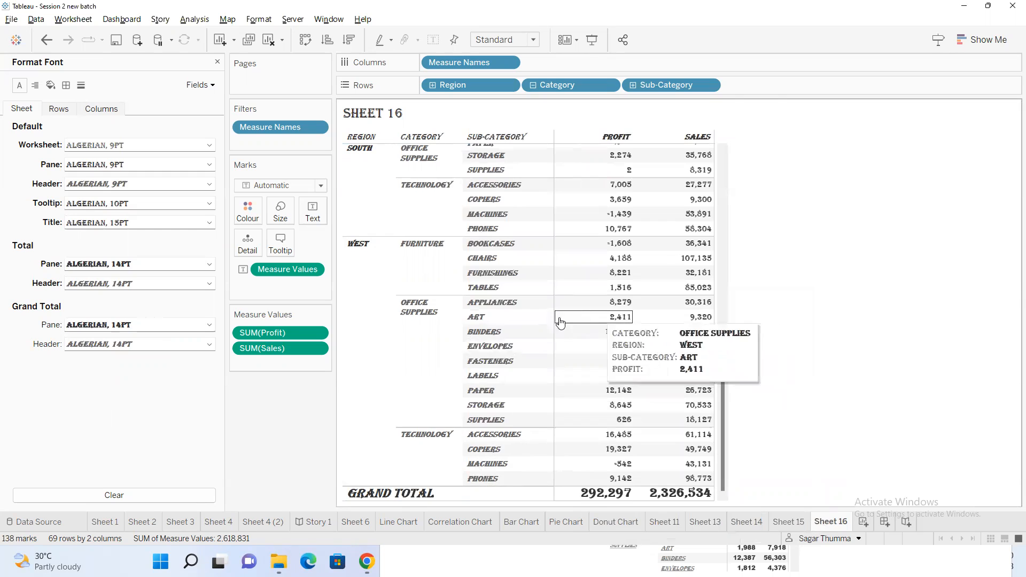
scroll(534, 310, up, 8)
scroll(518, 296, up, 5)
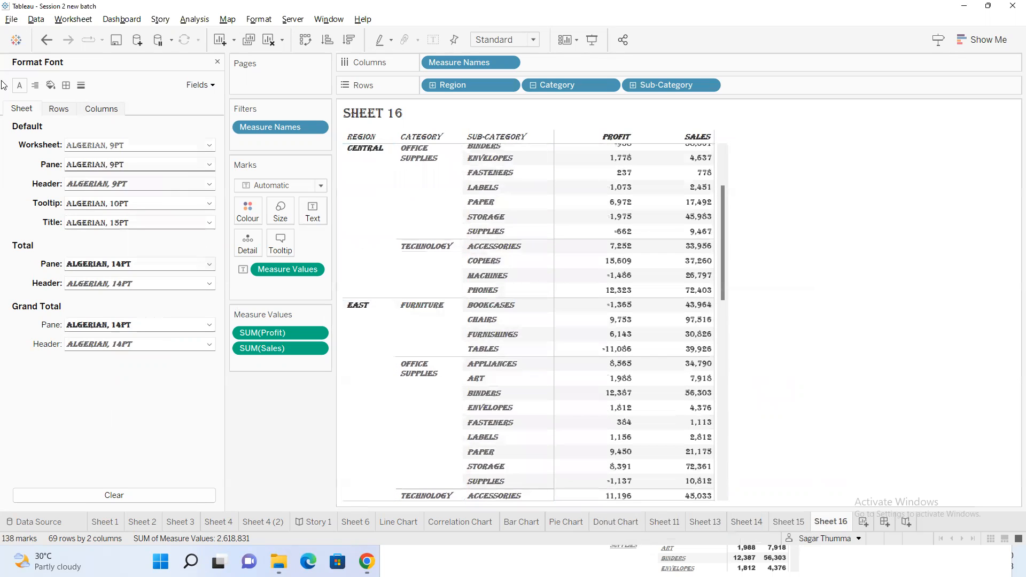
scroll(488, 244, up, 3)
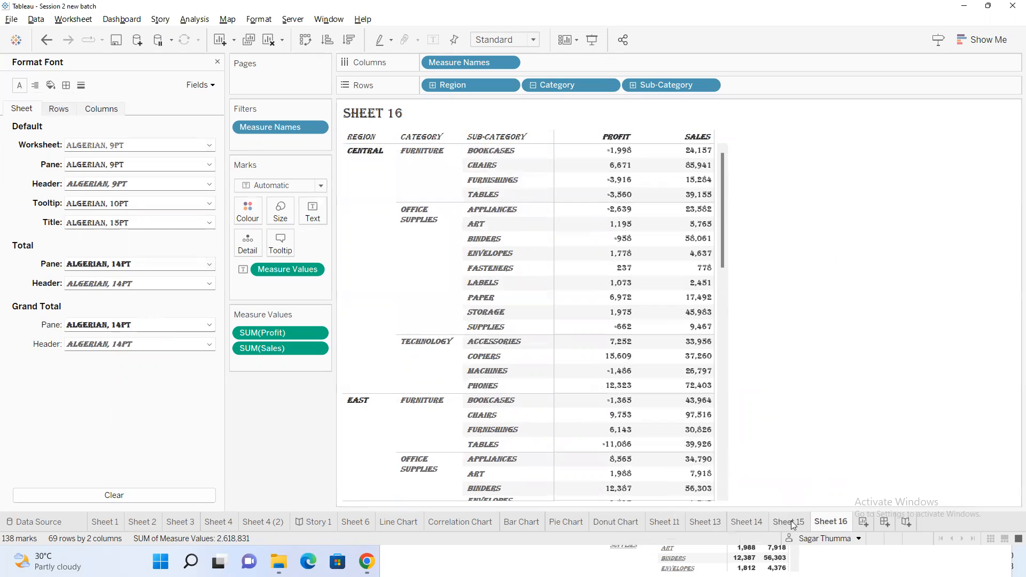
Open Notepad, list "sheet", "rows" and "columns" on separate lines, and return to Tableau
double_click(848, 523)
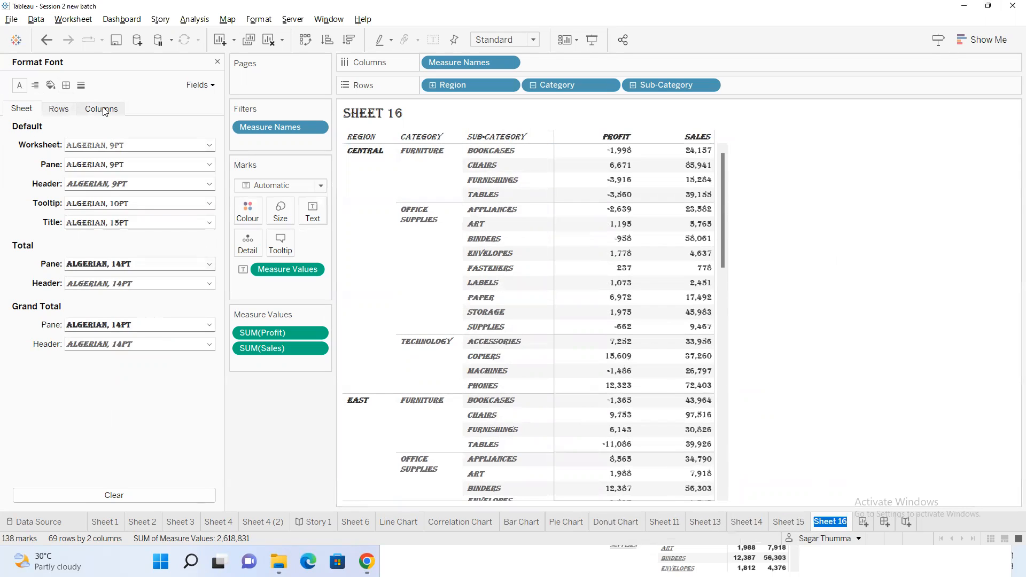
key(super)
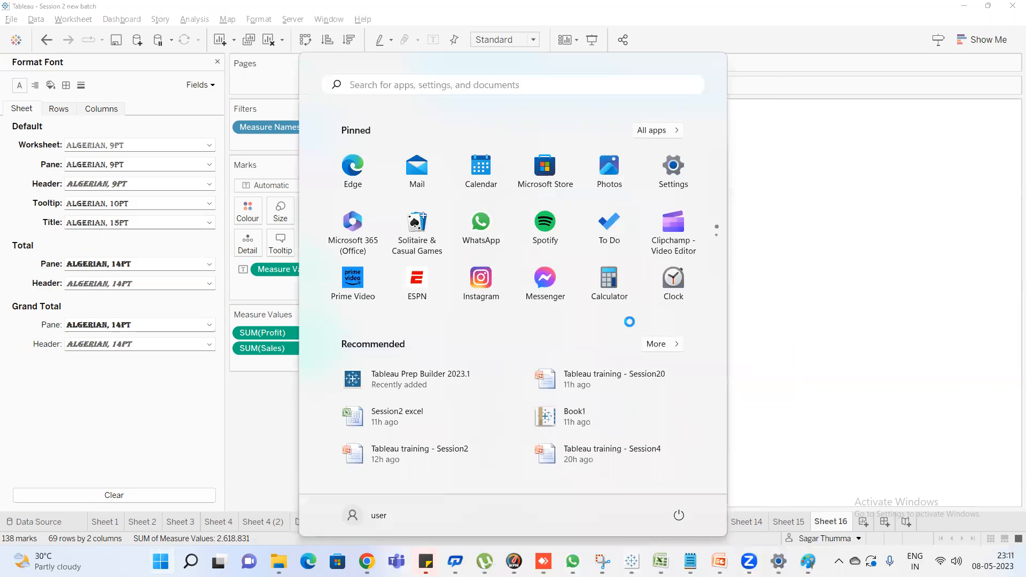
text(notepad)
key(Return)
text(sheet)
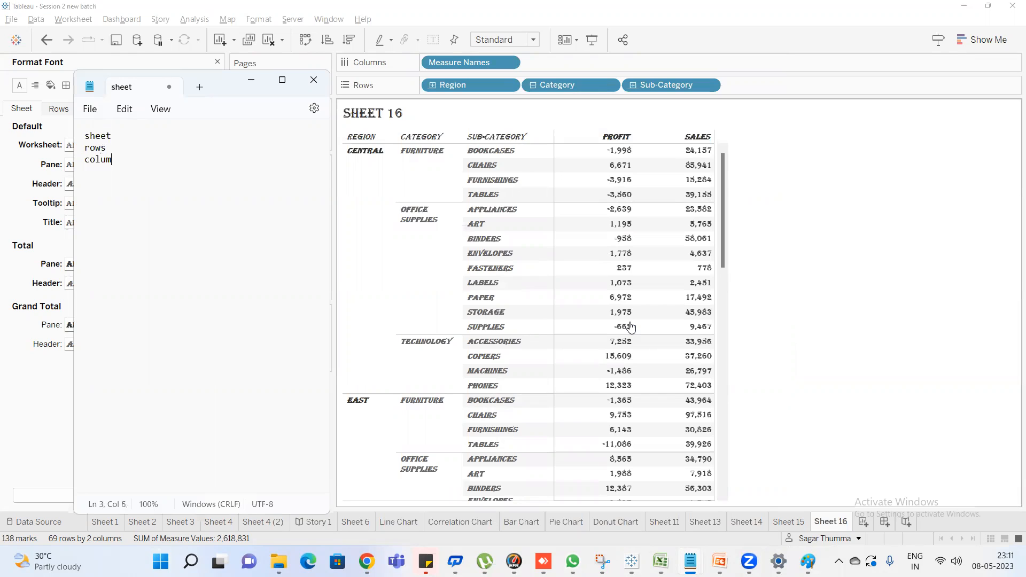
text(s)
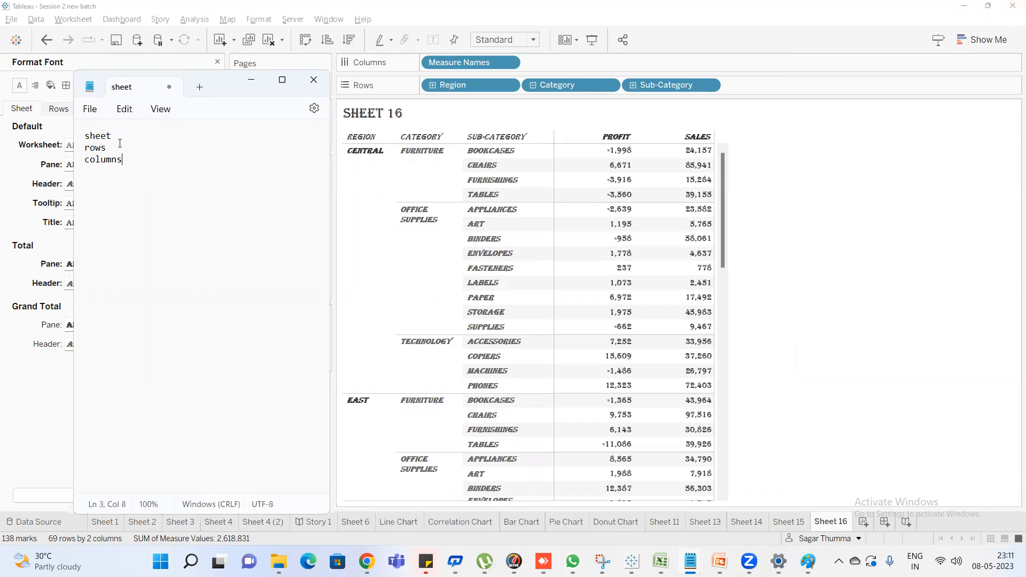
click(802, 225)
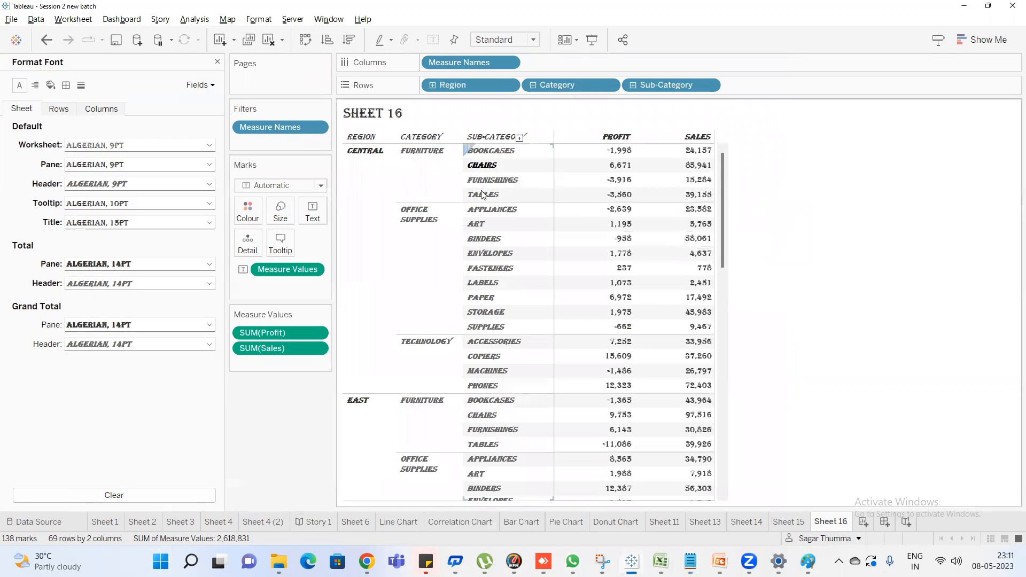
Underline the default header font for rows, check its effect on the table, and remove the underline
click(59, 109)
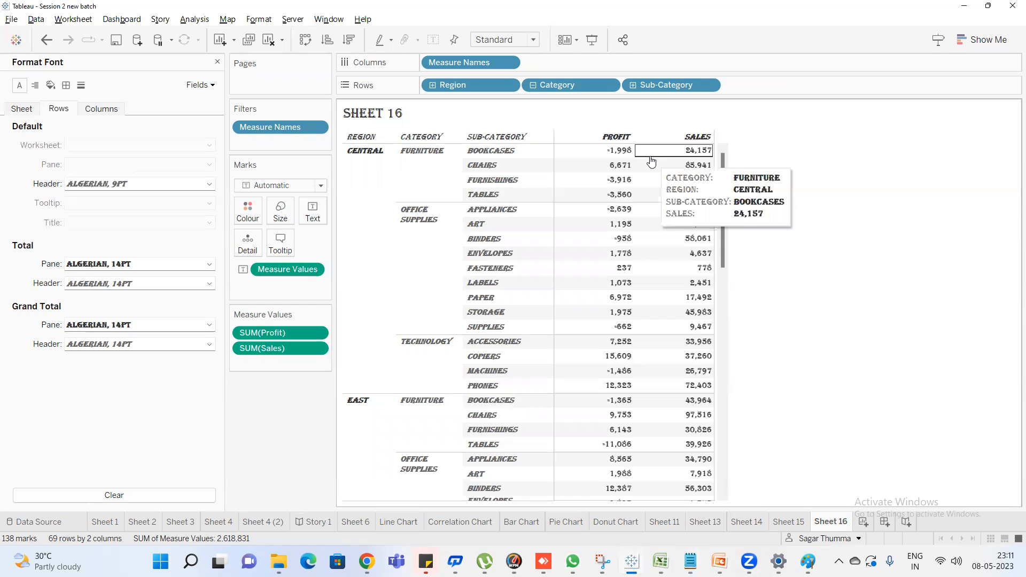
click(118, 184)
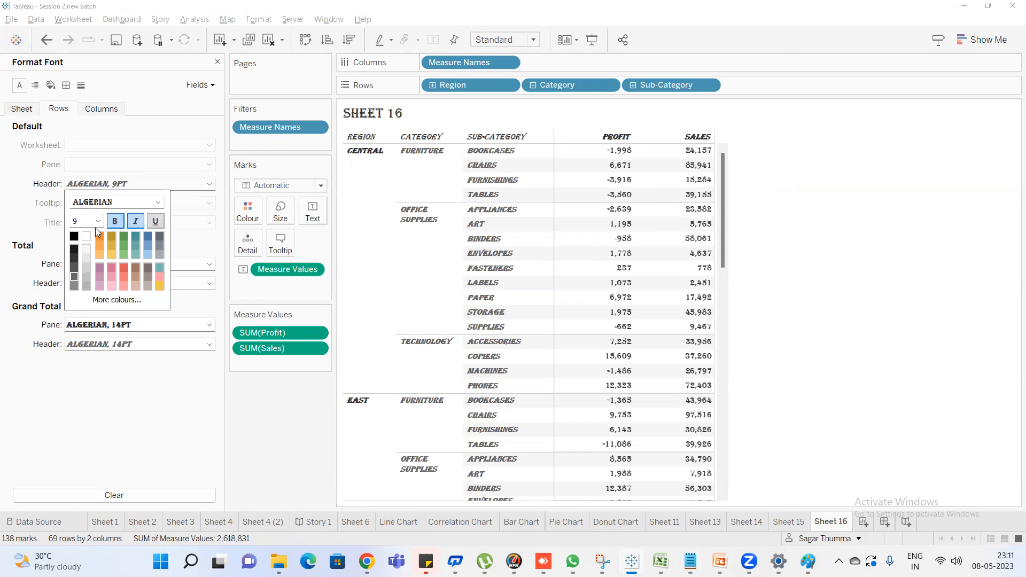
click(155, 222)
click(33, 202)
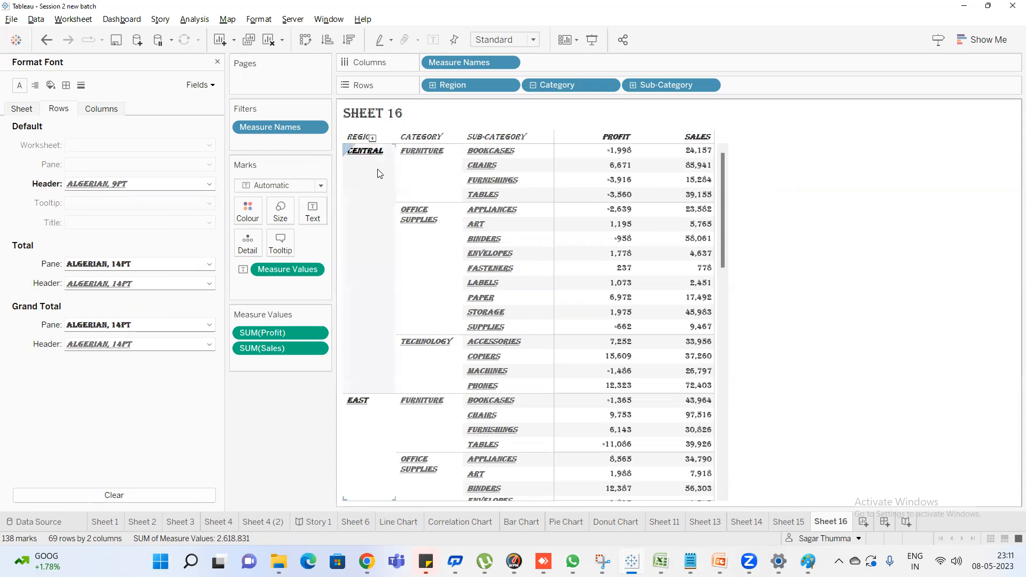
scroll(484, 427, down, 15)
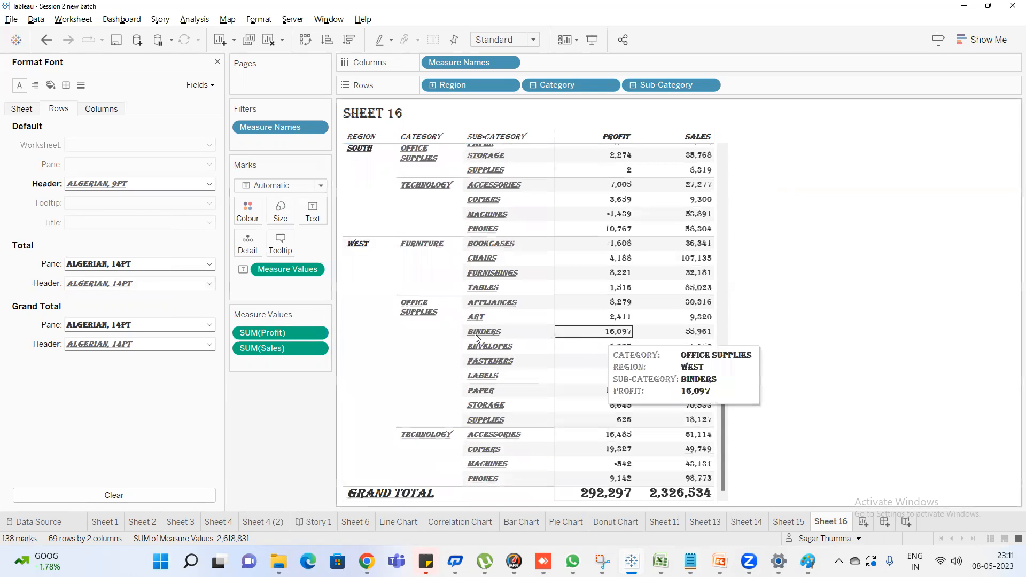
scroll(463, 299, up, 15)
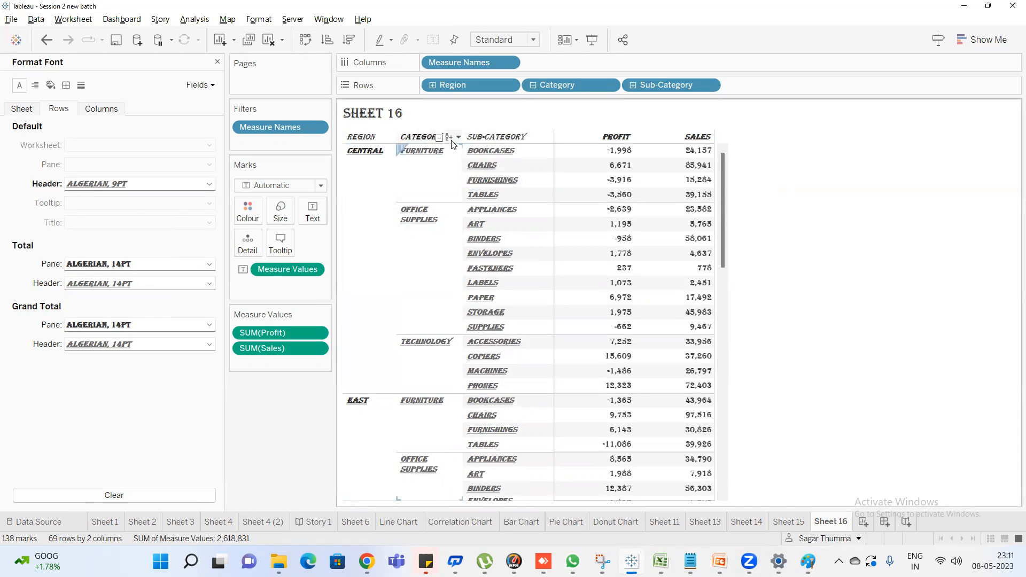
click(142, 185)
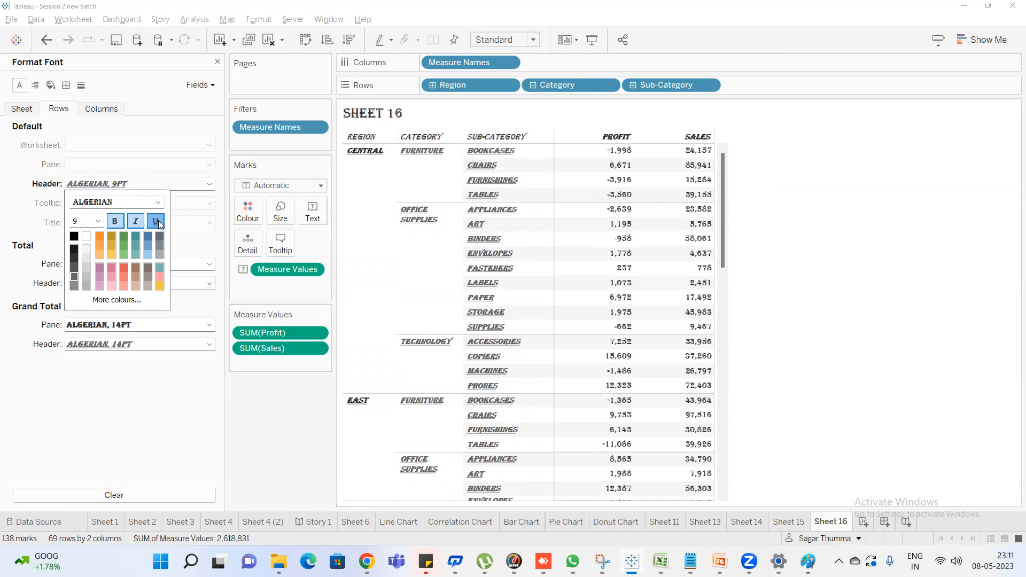
click(156, 221)
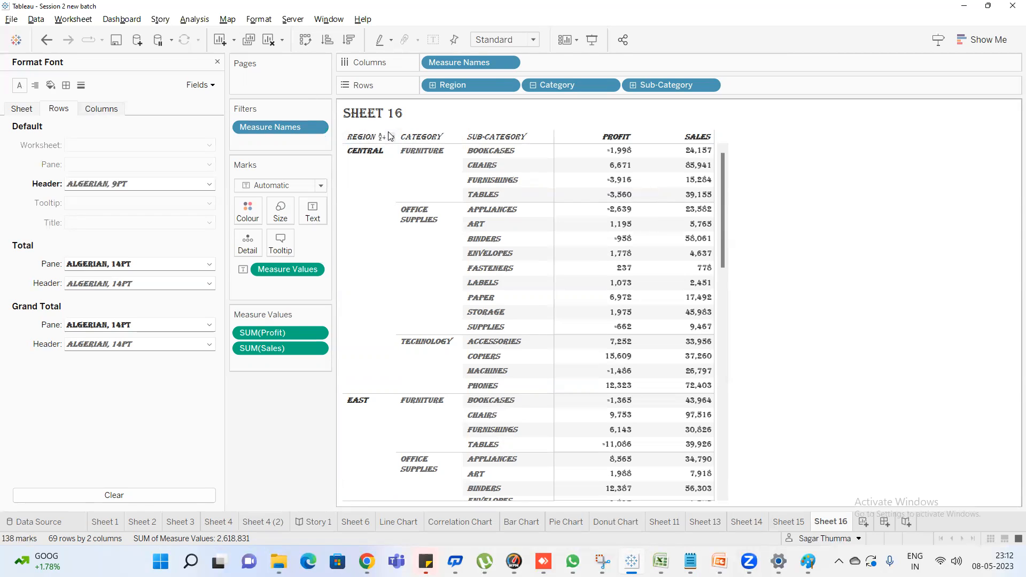
Underline the default header font for columns
click(100, 110)
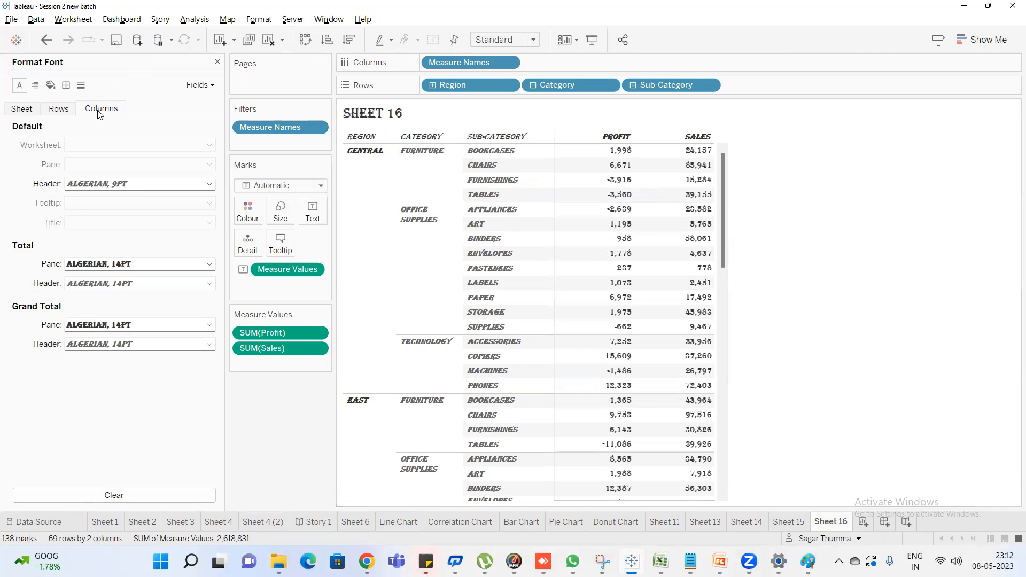
click(123, 187)
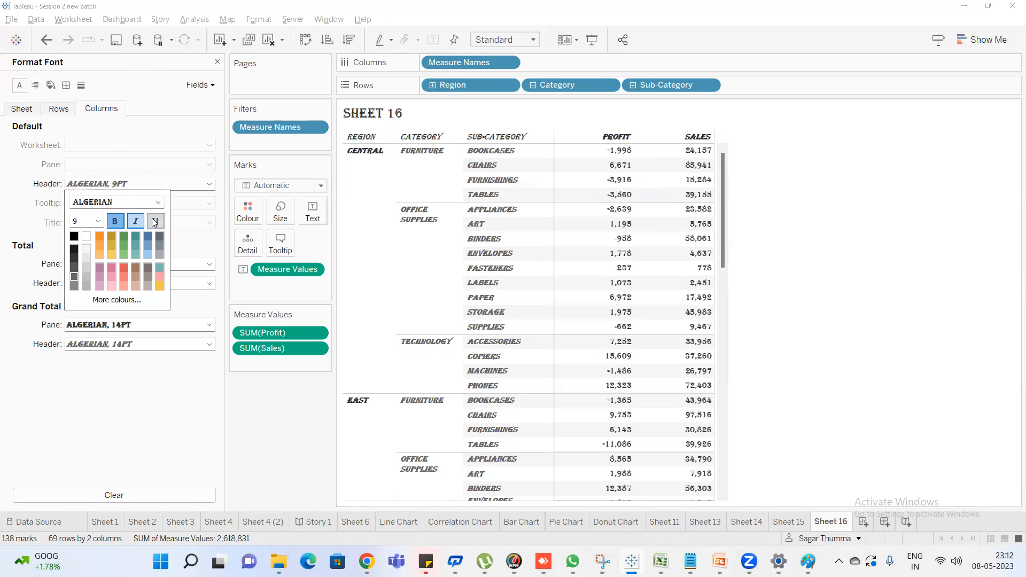
click(158, 220)
click(12, 211)
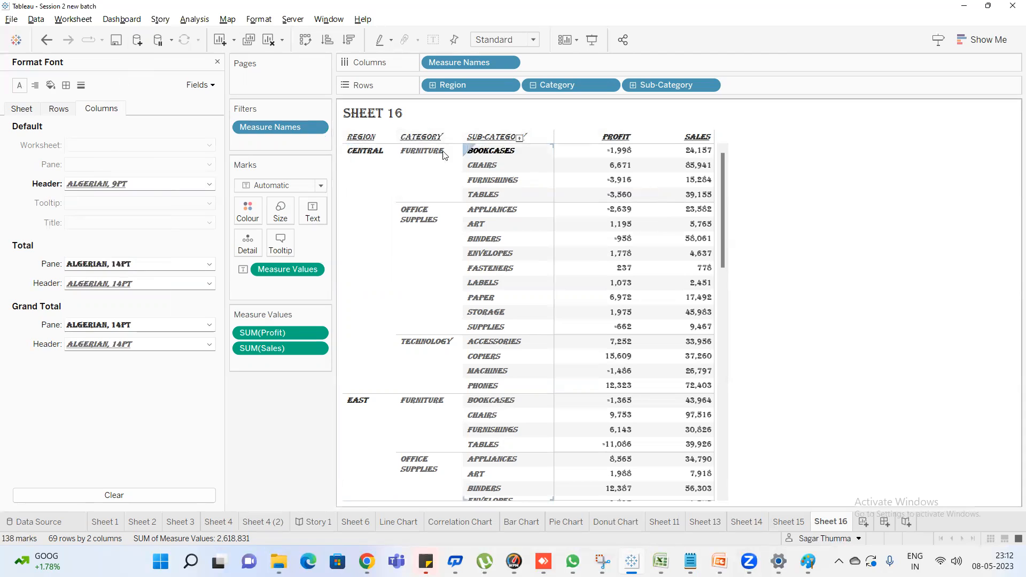
click(150, 184)
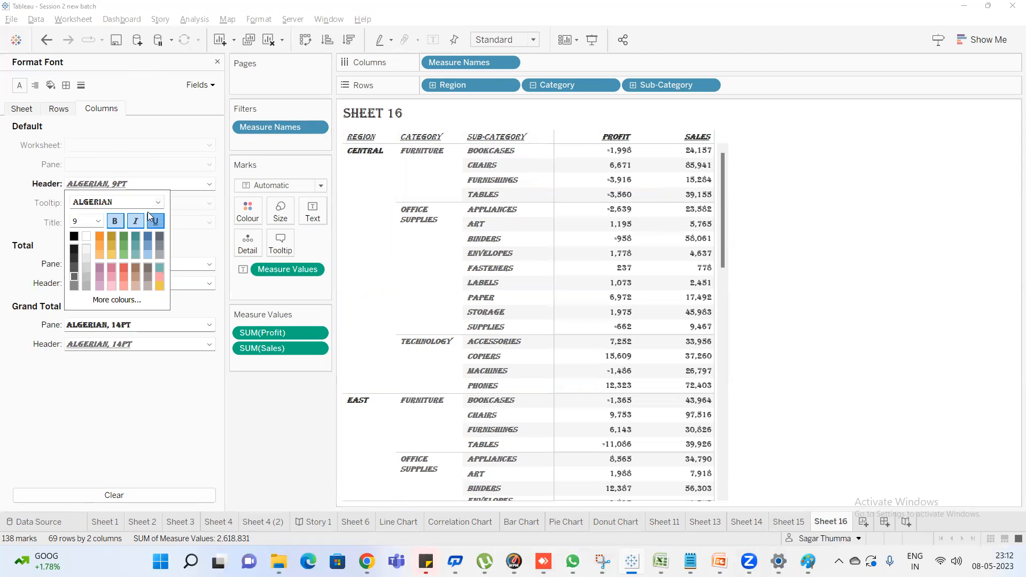
click(15, 181)
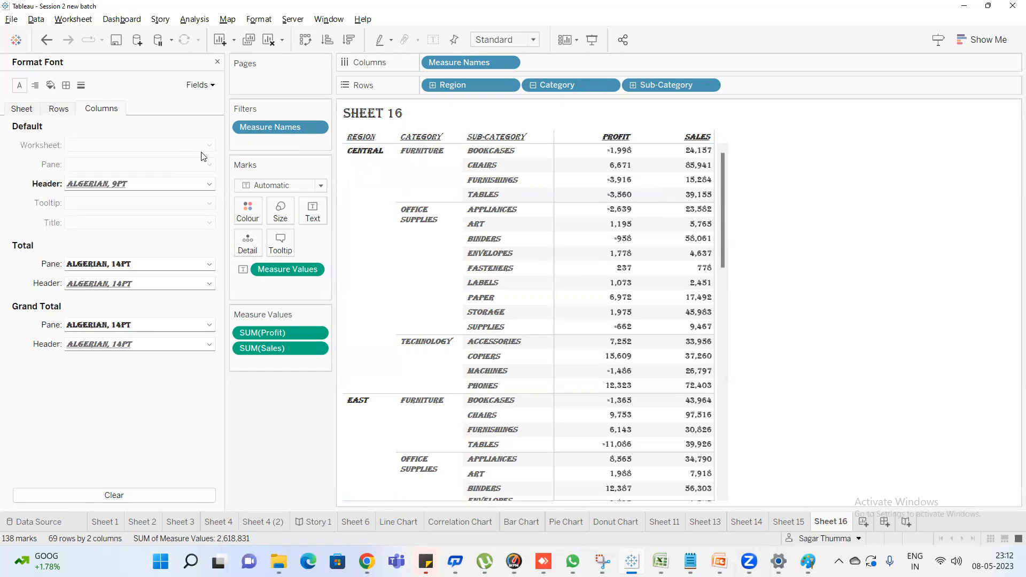
Remove the underline from the default column header font and return to the sheet-level font settings
click(22, 109)
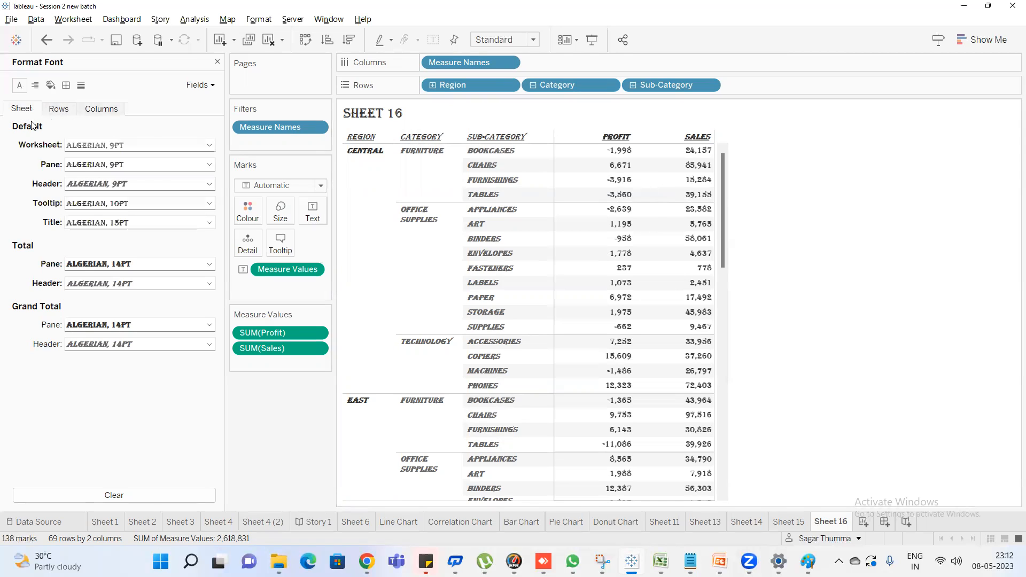
click(110, 113)
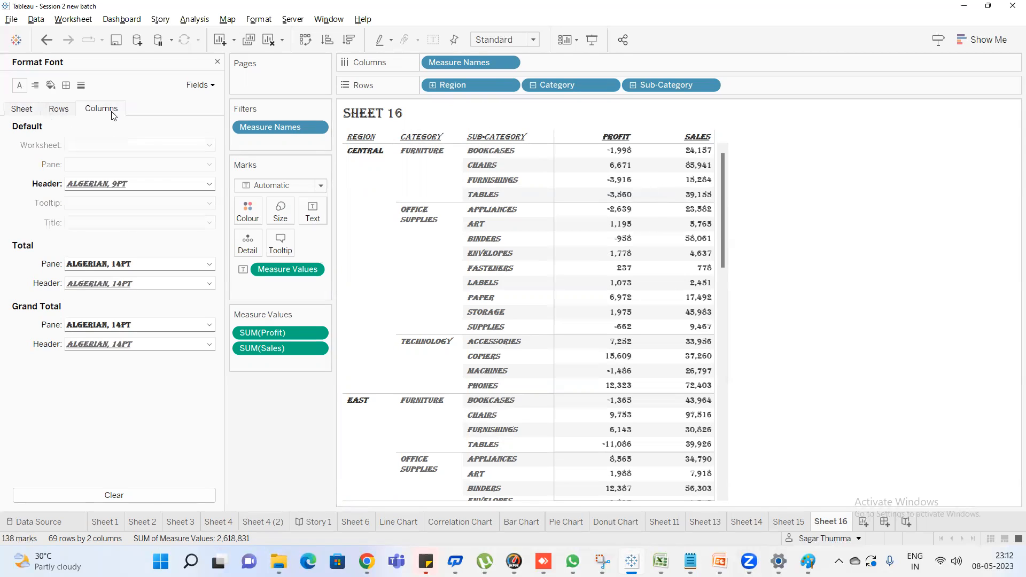
click(130, 182)
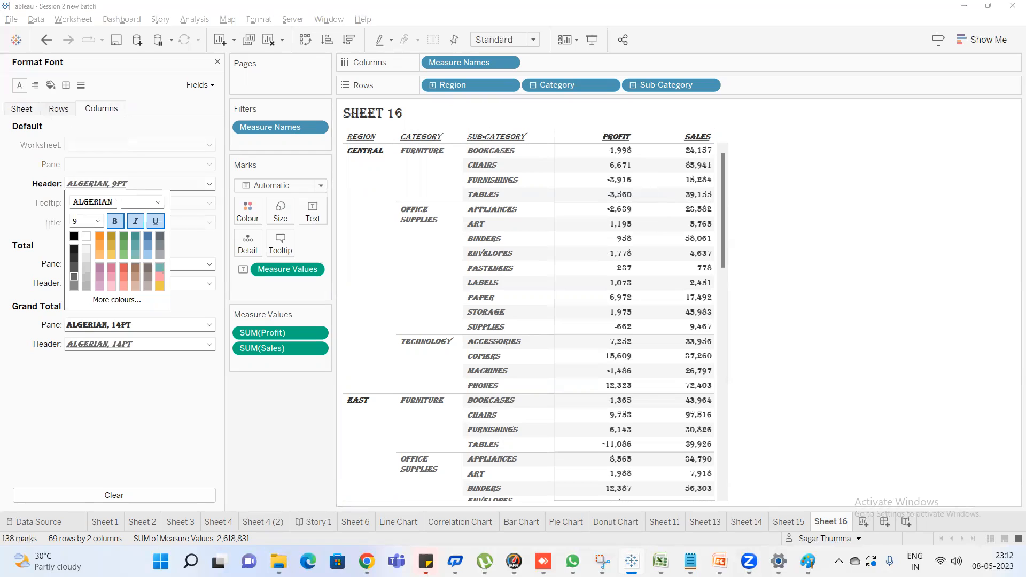
click(23, 110)
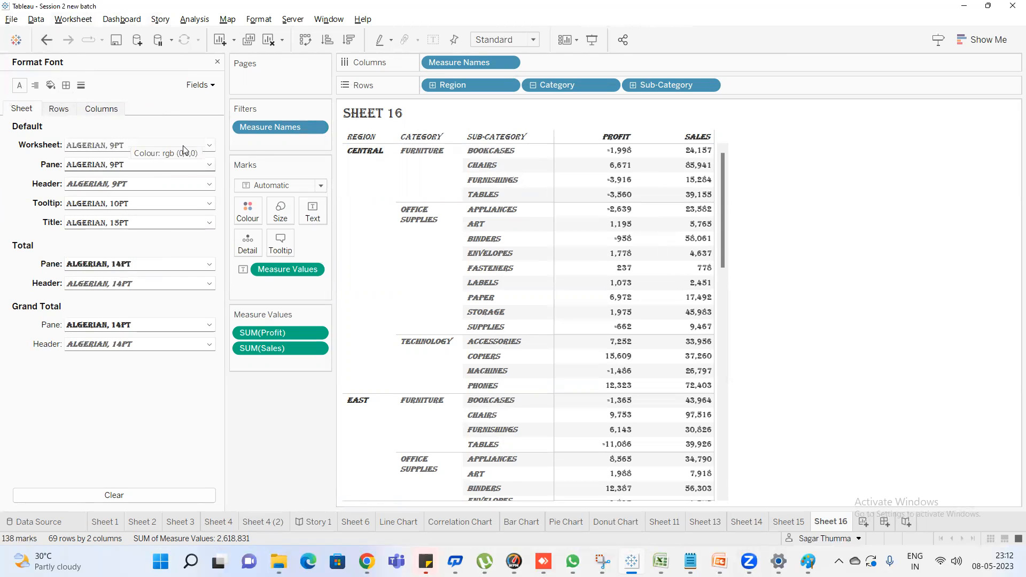
Rename Sheet 16 as "Font Across Sheet Rows & Columns"
double_click(839, 524)
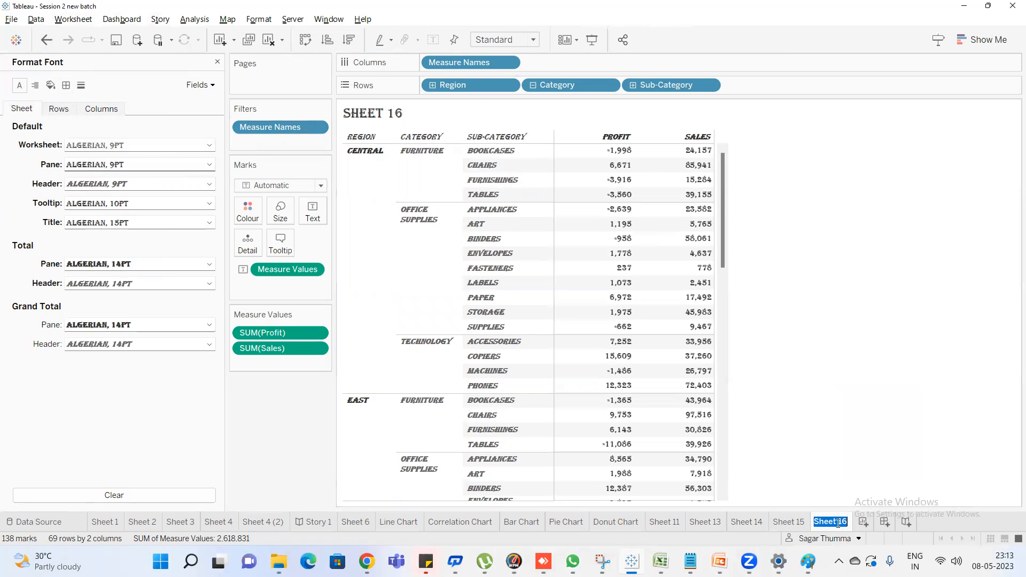
text(F)
text(ont Across Sh)
text(eet Row)
text(s & Colu)
text(mns)
key(Return)
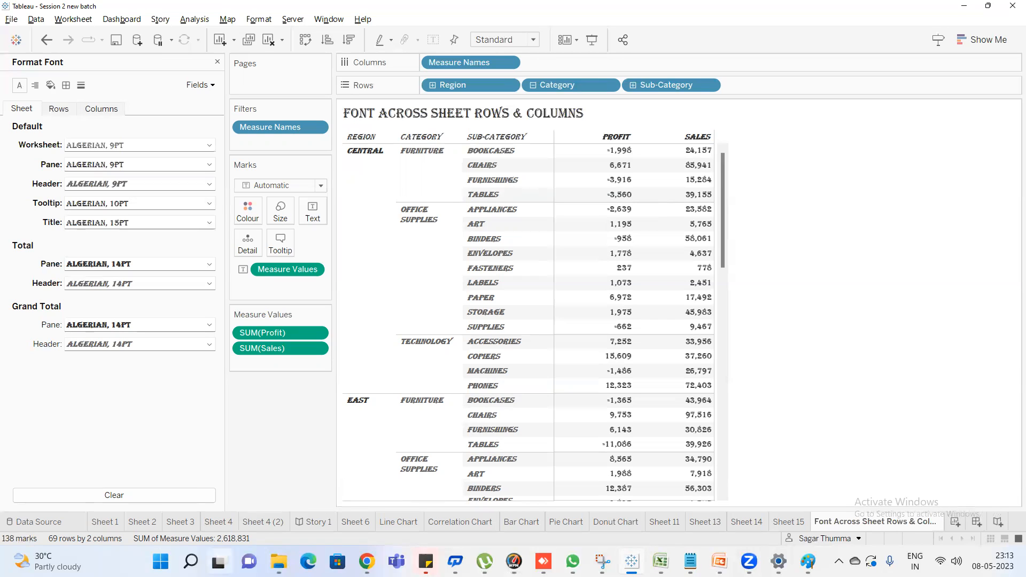
Switch to the Google Meet call in Chrome, admit the waiting participant, and return to Tableau
mouse_move(366, 562)
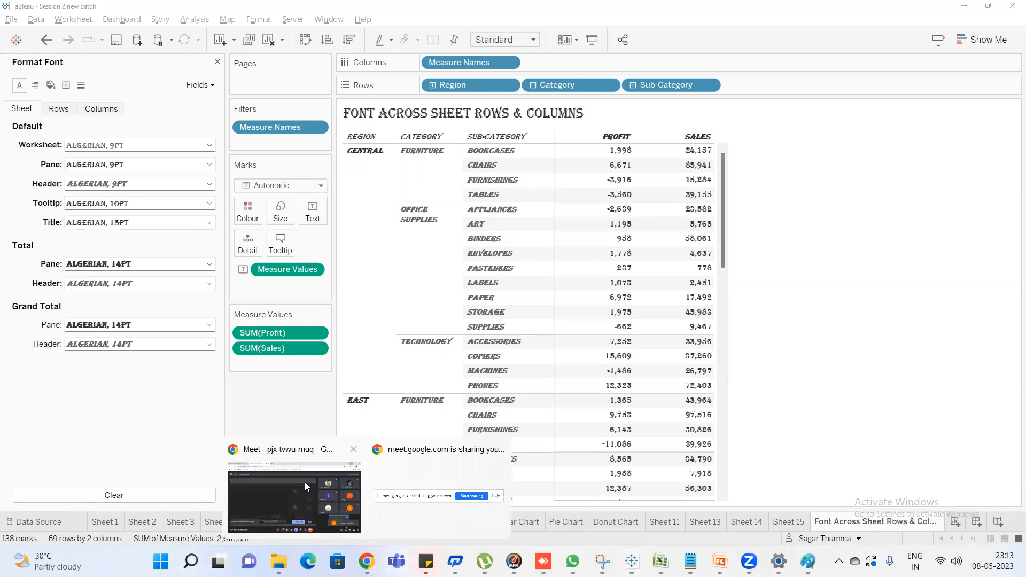
click(305, 482)
click(643, 148)
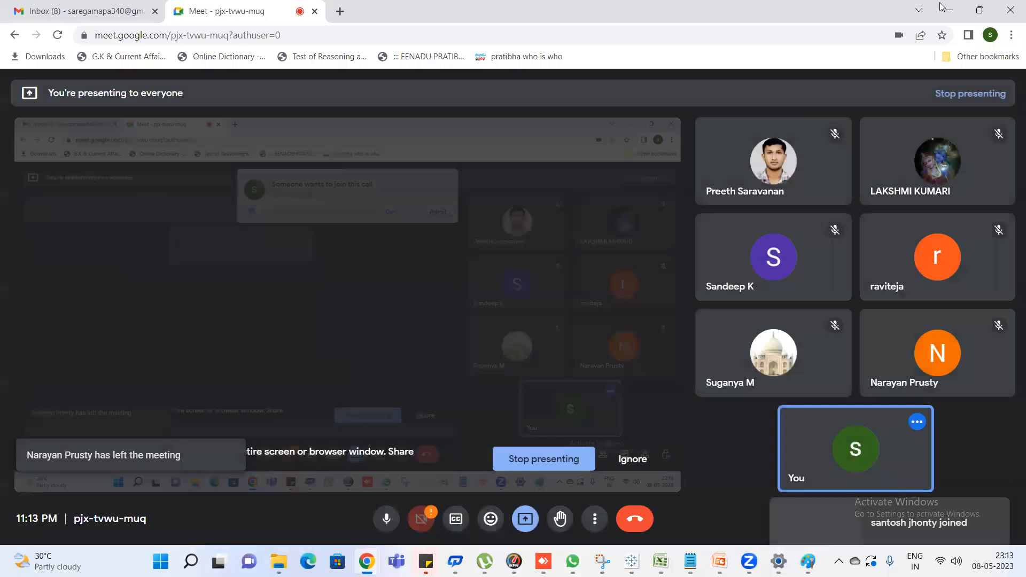
key(alt+Tab)
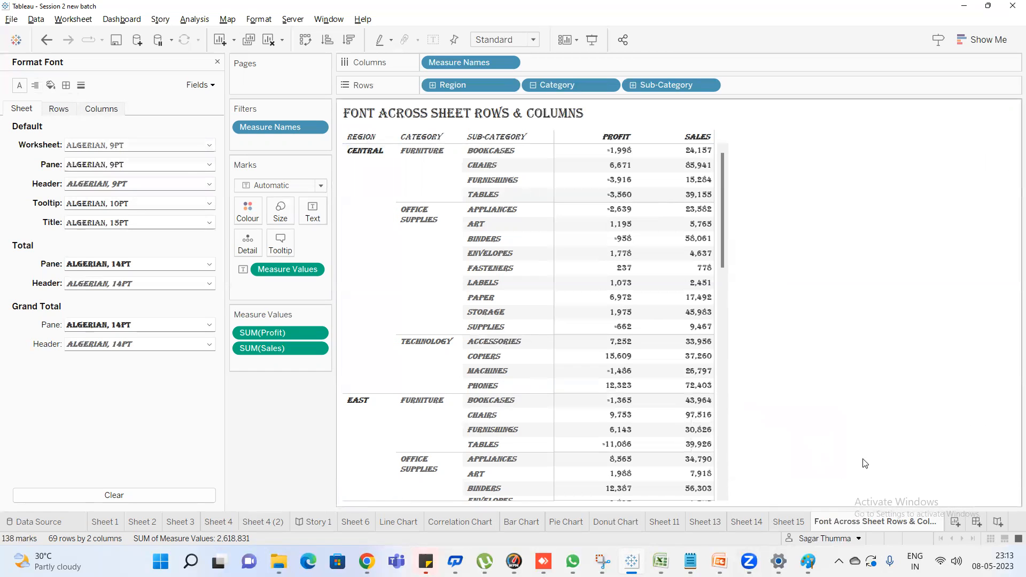
Add a new blank worksheet after the font formatting sheet
click(958, 522)
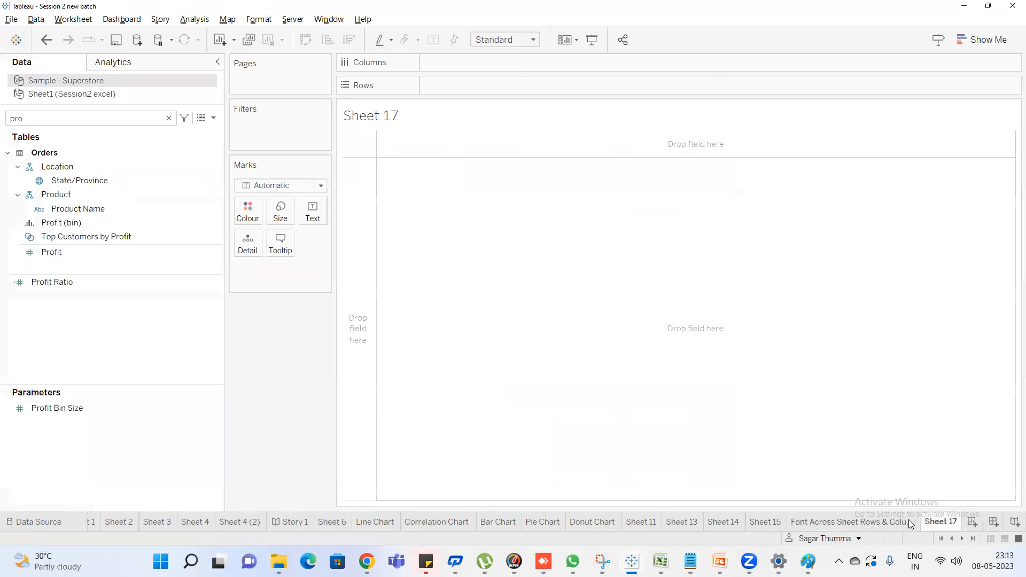
Search the data fields for "regio" and add Region to the rows of the new worksheet
click(47, 118)
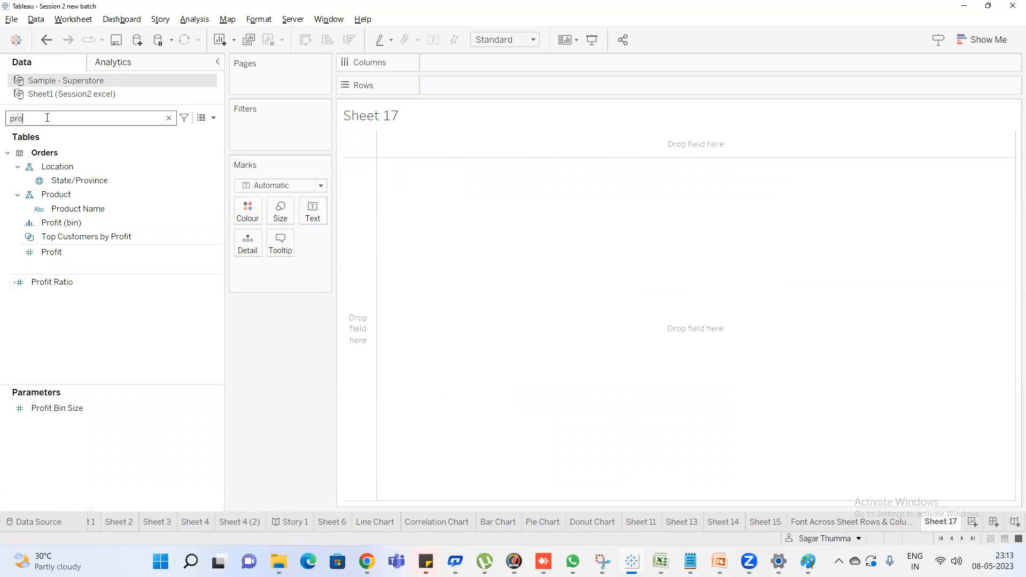
key(BackSpace)
key(BackSpace)
key(BackSpace)
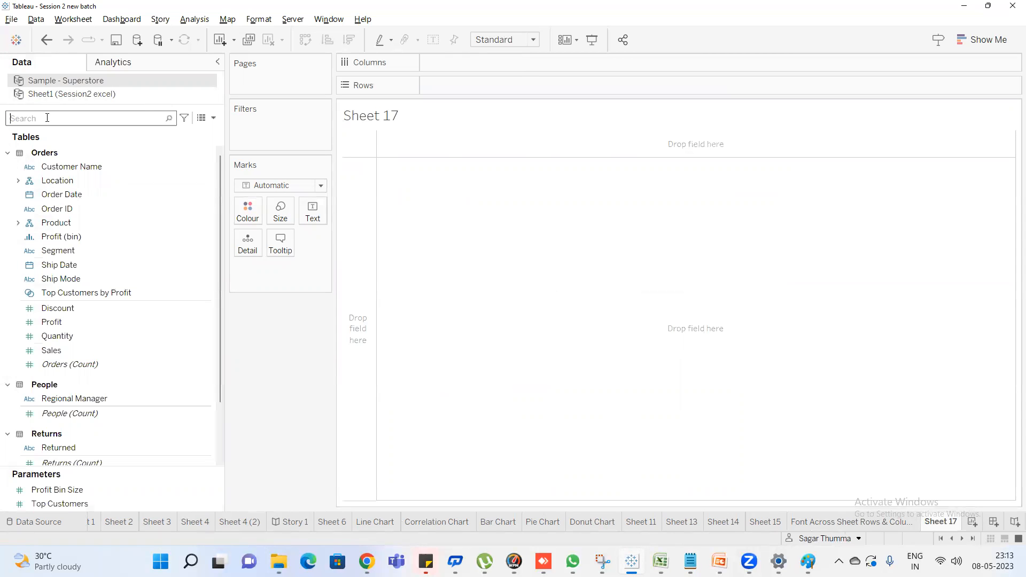
text(ss)
key(BackSpace)
key(BackSpace)
text(re)
key(BackSpace)
key(BackSpace)
text(reg)
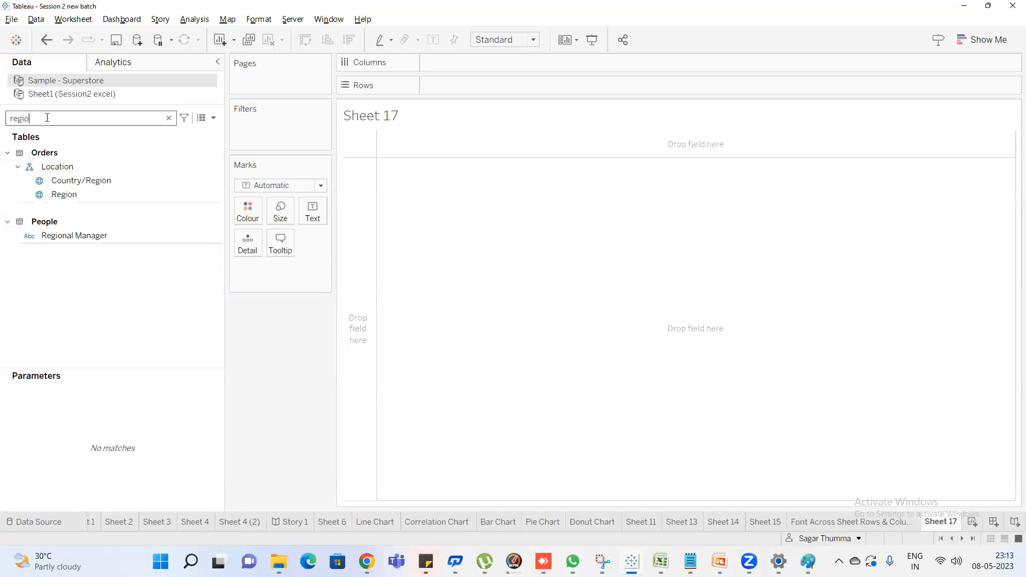
text(io)
drag(64, 195, 443, 85)
Search the fields for "cat" and add Category and Sub-Category to the rows after Region
click(42, 119)
key(ctrl+a)
text(cat)
drag(69, 195, 601, 84)
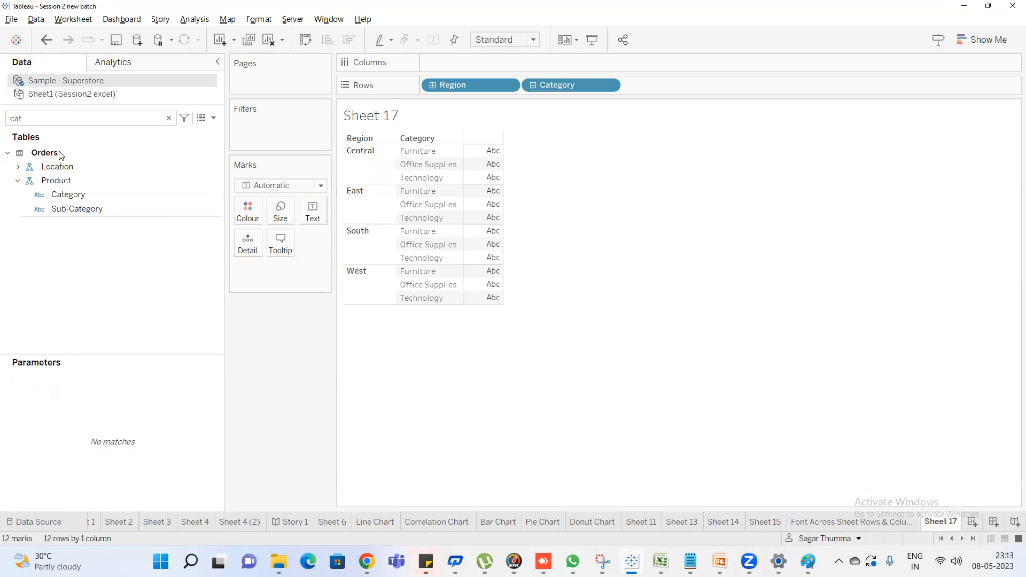
drag(85, 208, 685, 88)
Find and add Sales and Profit as values in the table, and open the worksheet's alignment formatting
double_click(38, 118)
text(sa)
double_click(59, 175)
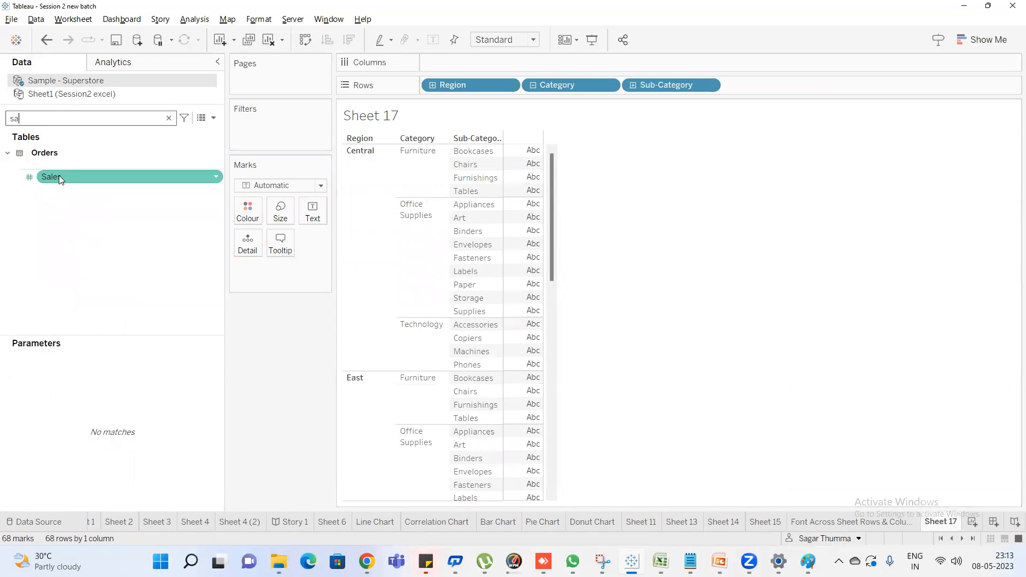
double_click(69, 116)
text(pr)
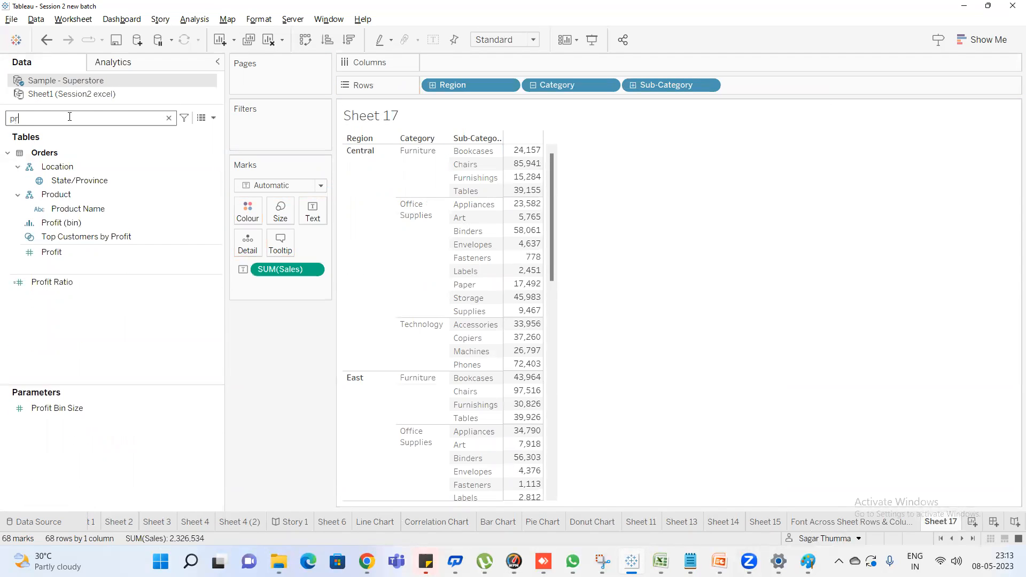
double_click(45, 255)
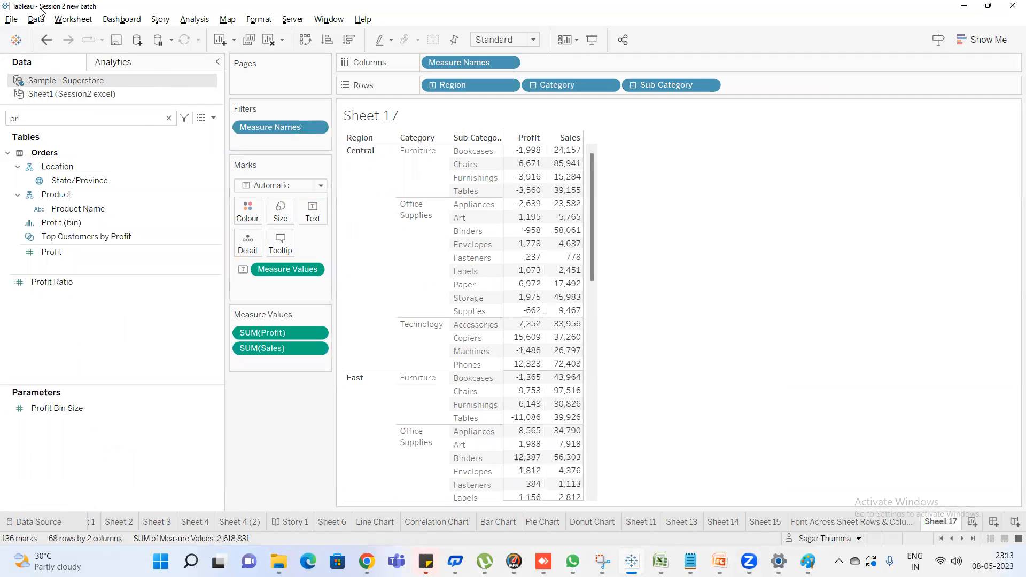
click(253, 24)
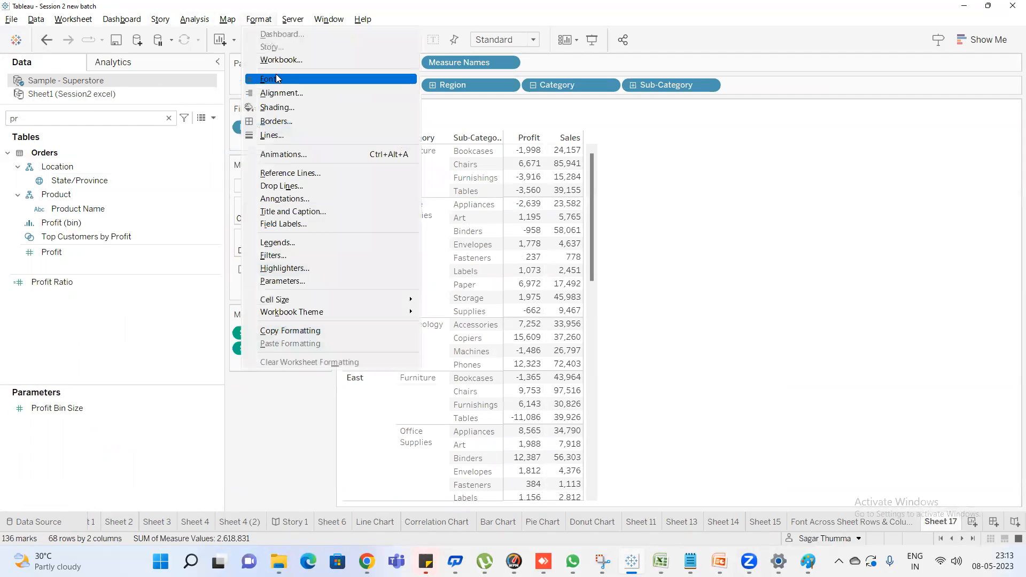
click(287, 94)
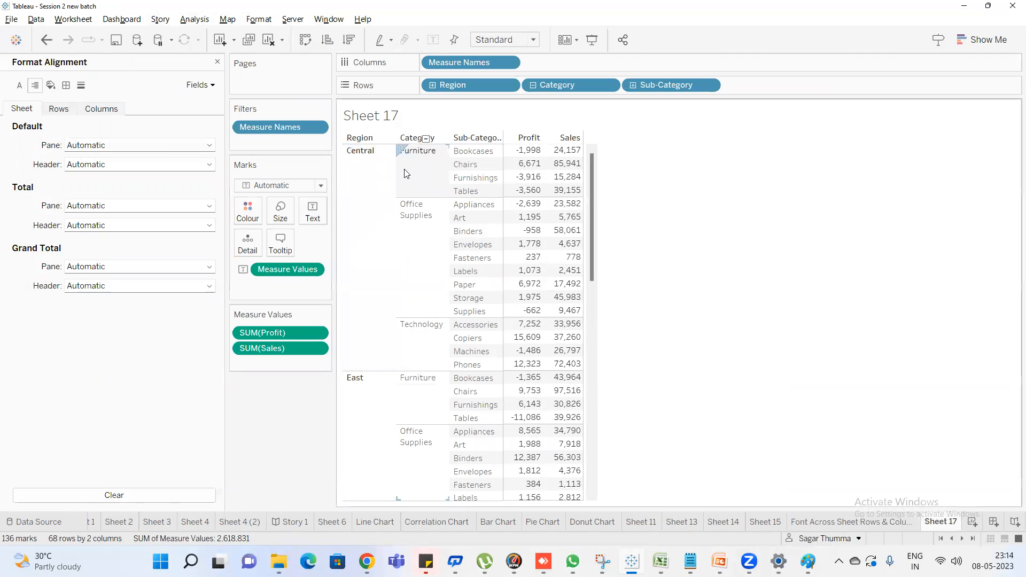
Switch to the Session2 workbook in Excel and enlarge the Hyderabad cell F2 by widening column F and increasing row 2's height
click(661, 562)
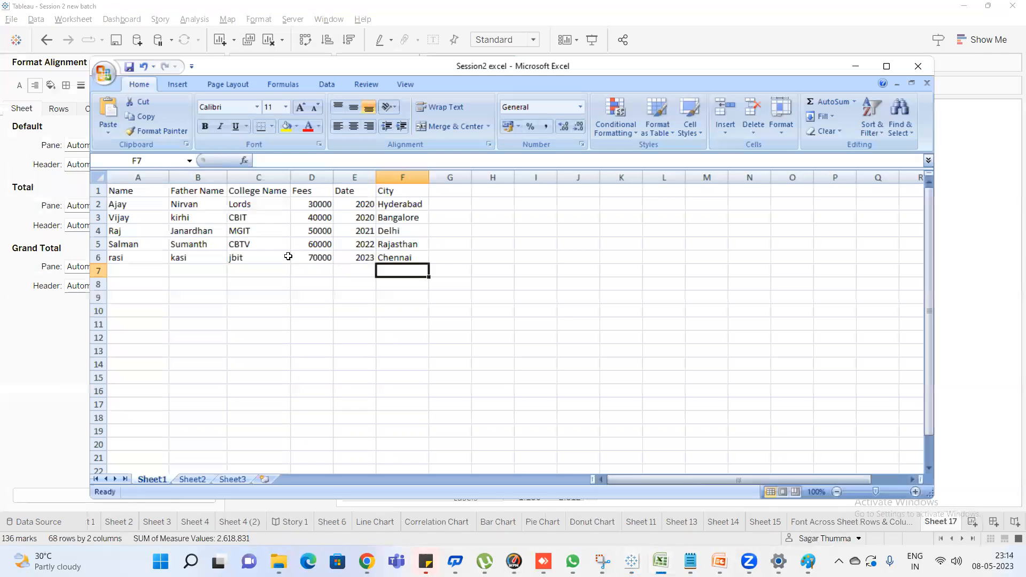
click(402, 201)
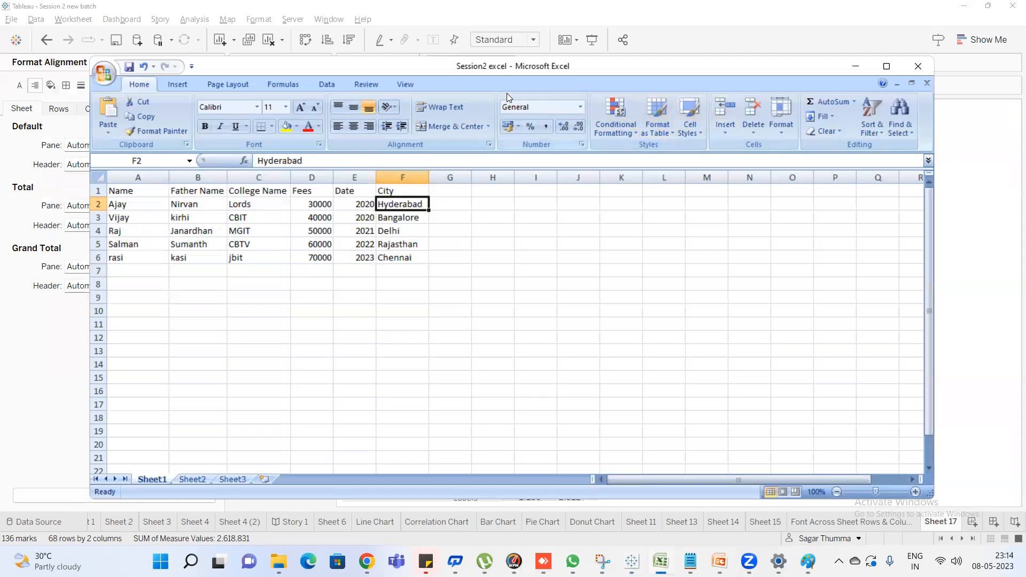
drag(426, 181, 475, 179)
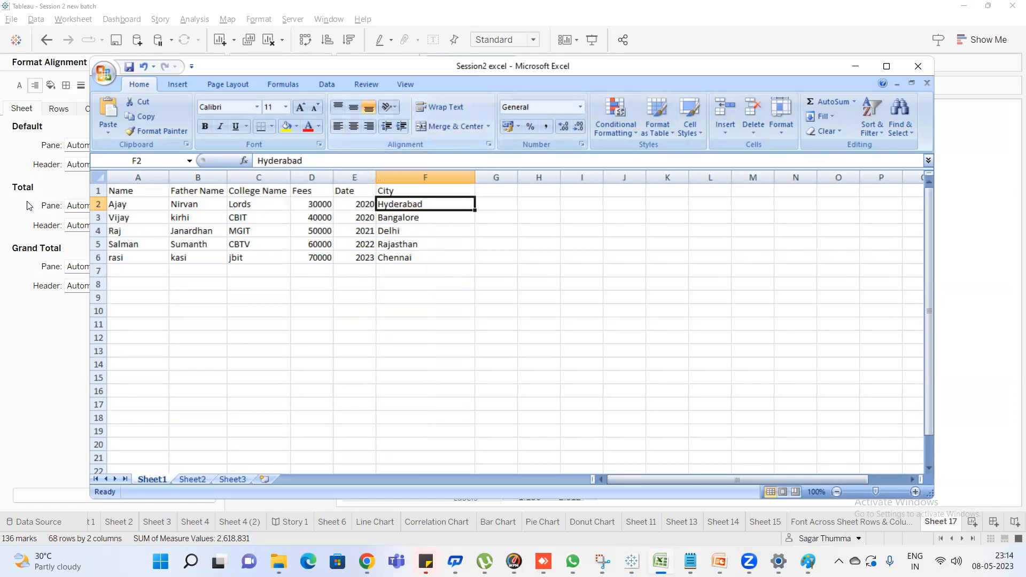
drag(99, 212, 102, 249)
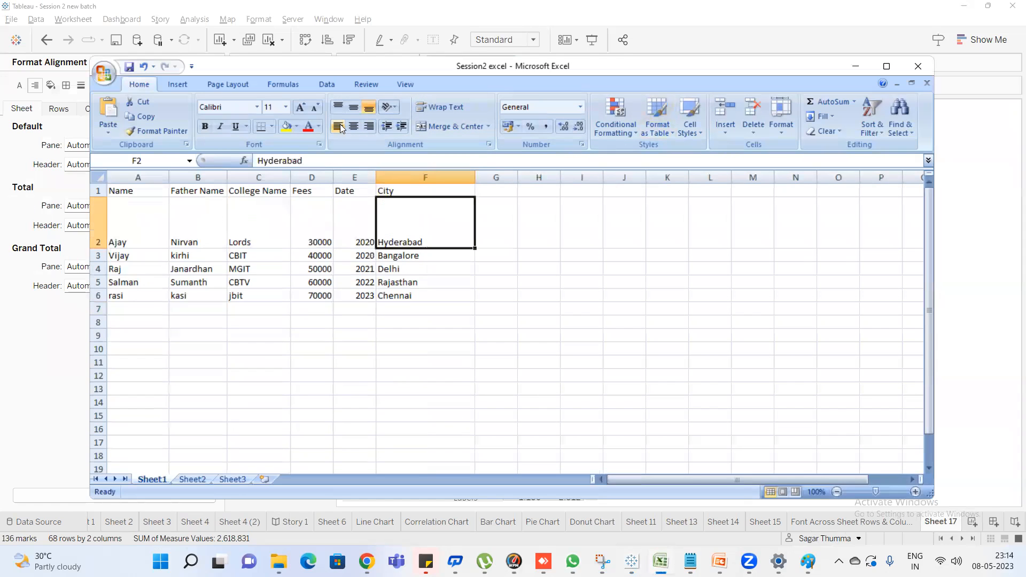
Align the Hyderabad cell's text horizontally right and left, finishing with centre
click(371, 126)
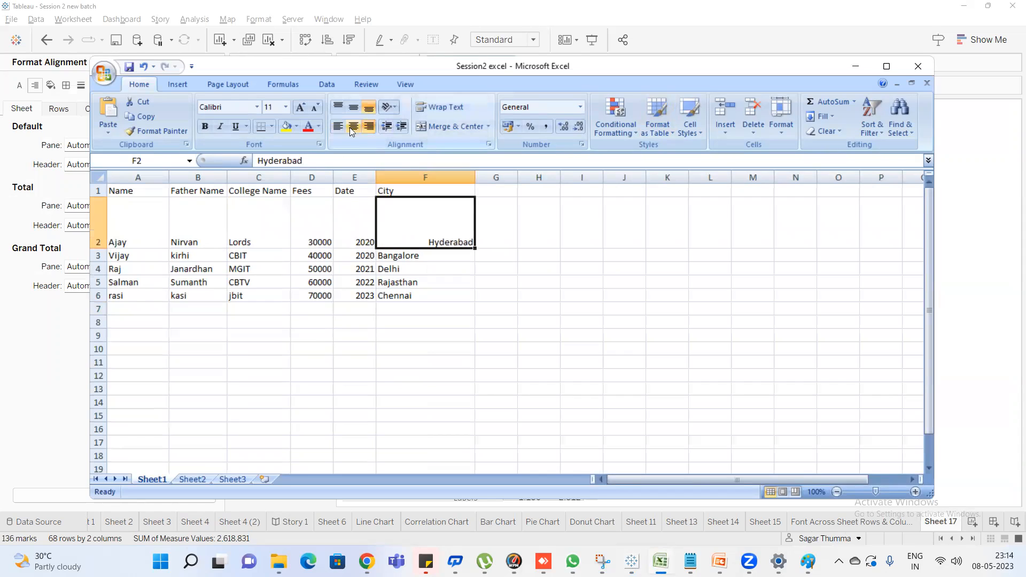
click(345, 126)
click(354, 126)
Cycle the Hyderabad cell's vertical alignment through middle, top and bottom, finish with top, and return to Tableau
click(354, 110)
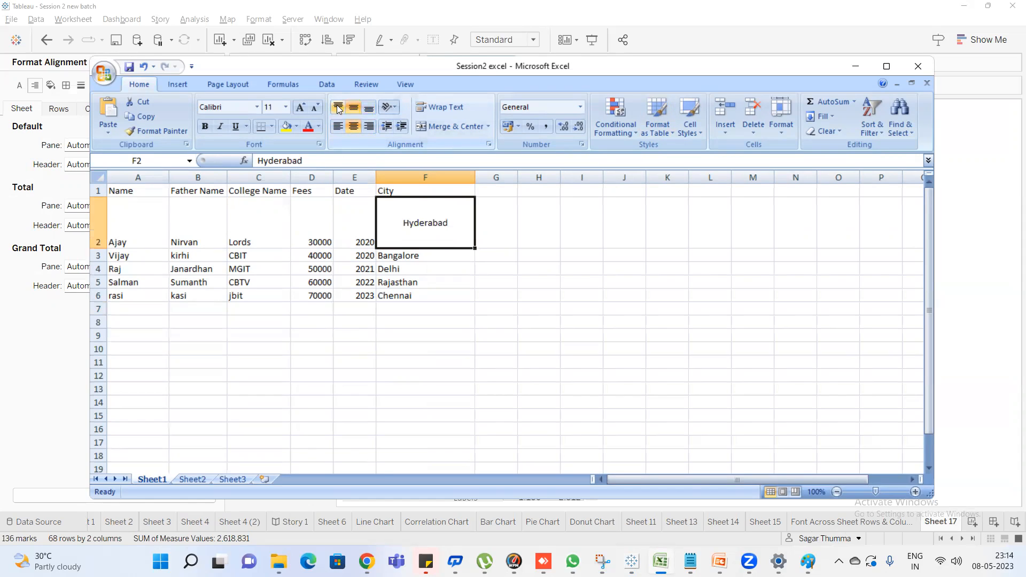
click(338, 106)
click(369, 109)
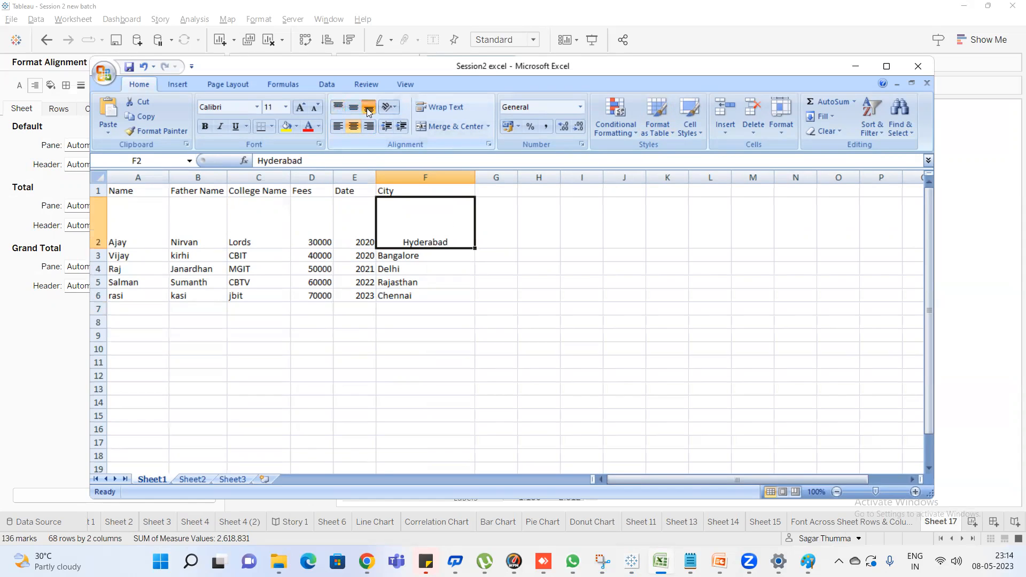
click(354, 108)
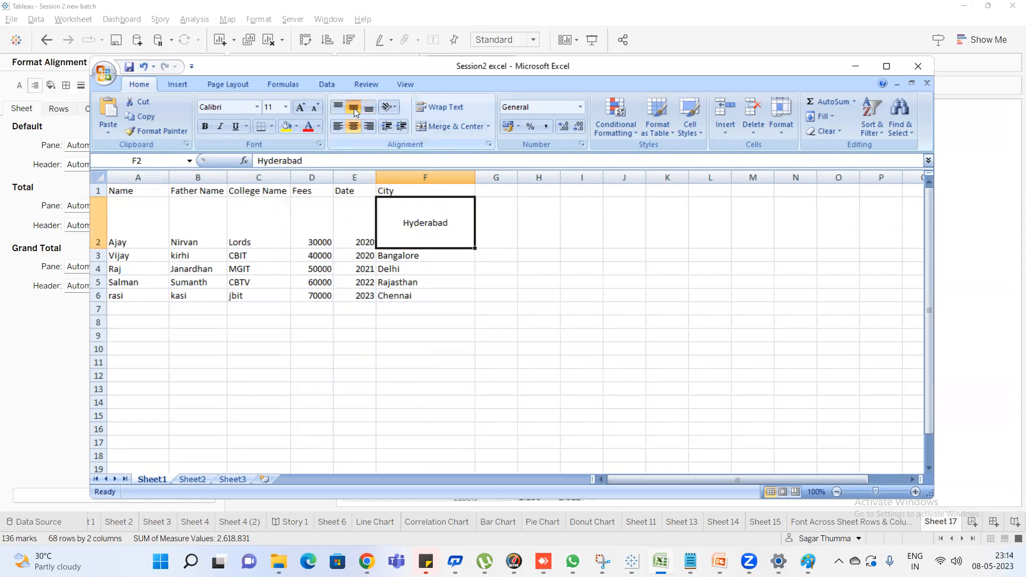
click(340, 108)
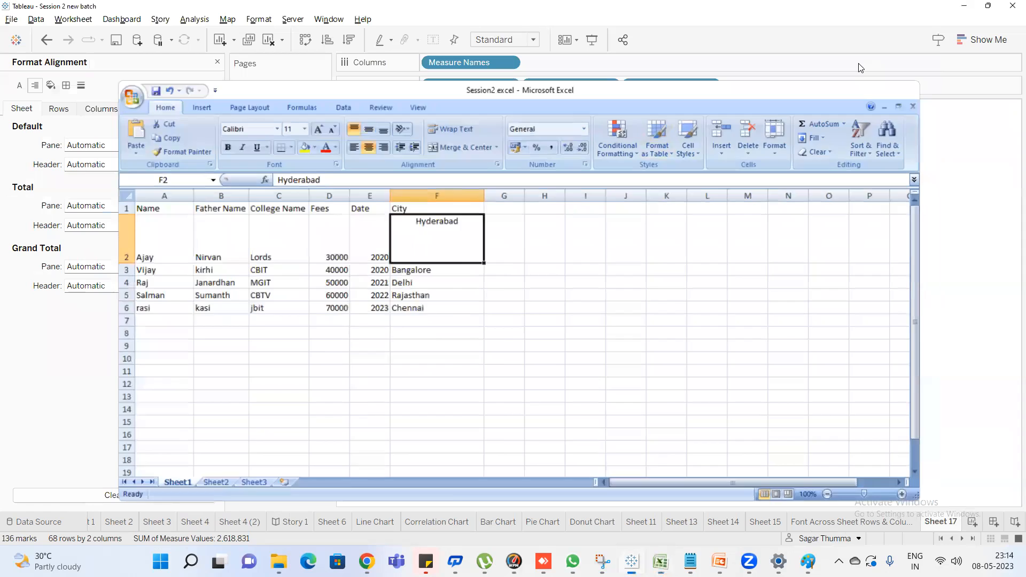
click(857, 66)
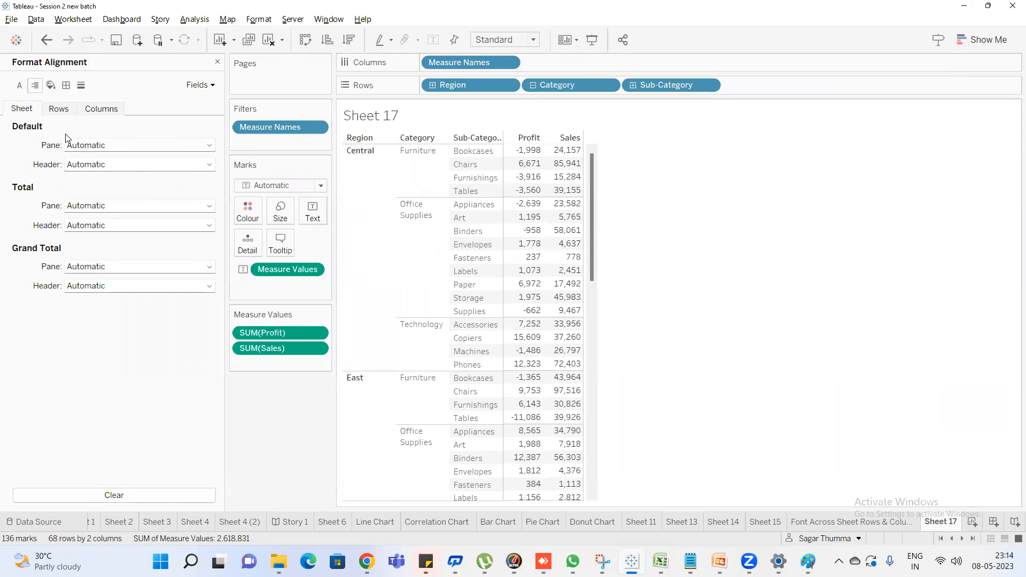
Examine the default pane alignment options and review the header and pane areas marked on the Paint sketch before returning to Tableau
click(106, 148)
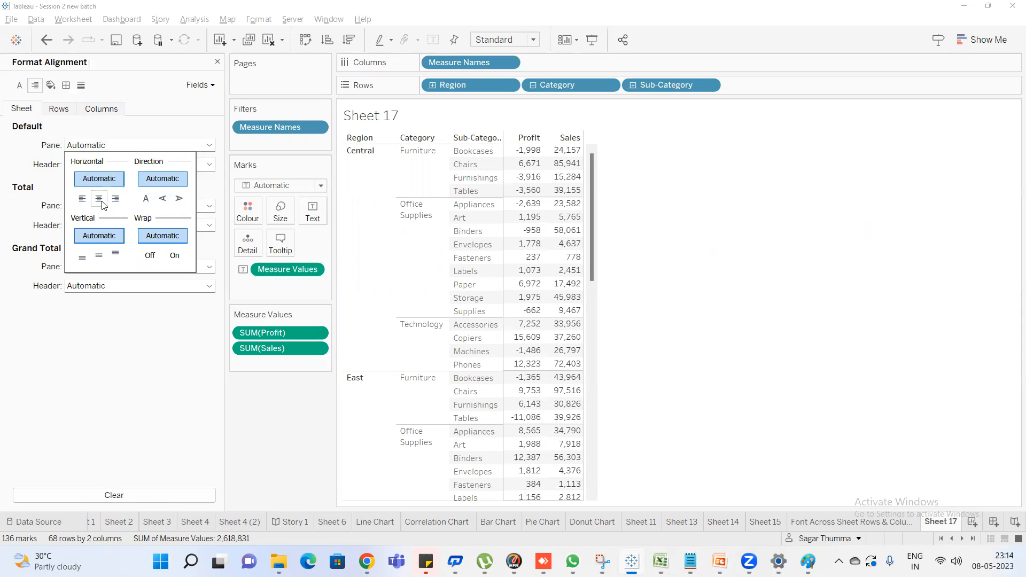
click(43, 163)
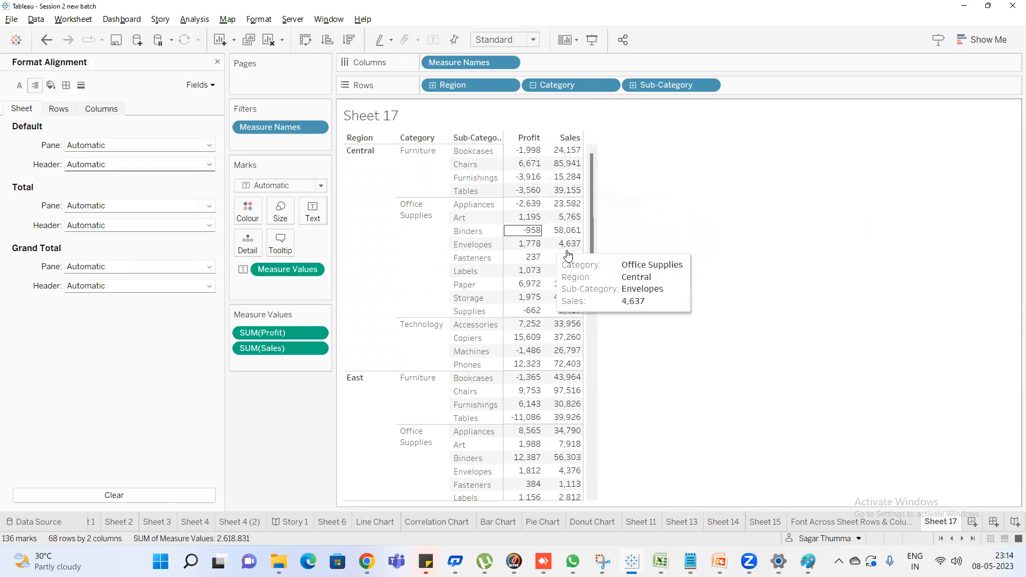
click(808, 562)
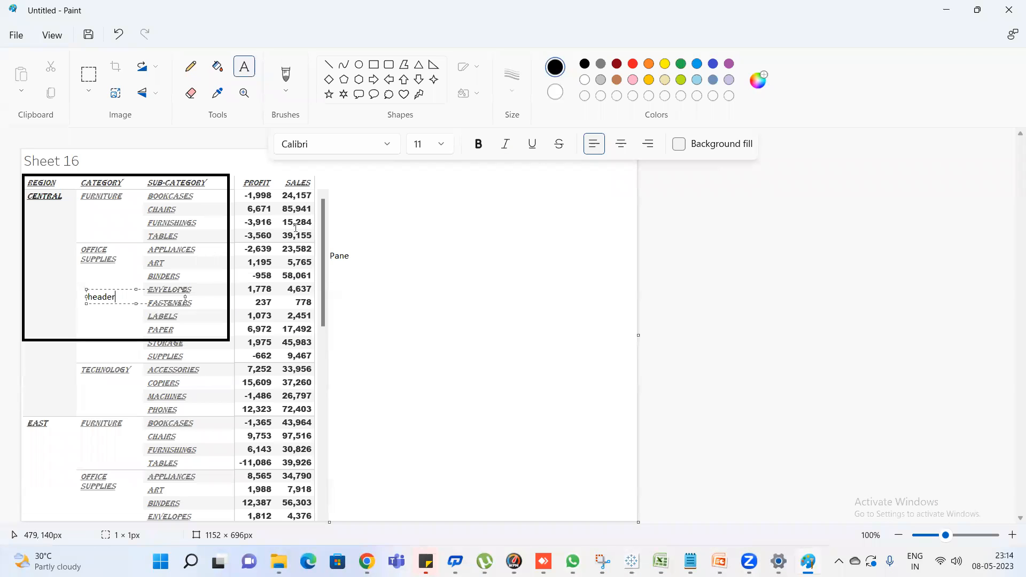
click(947, 10)
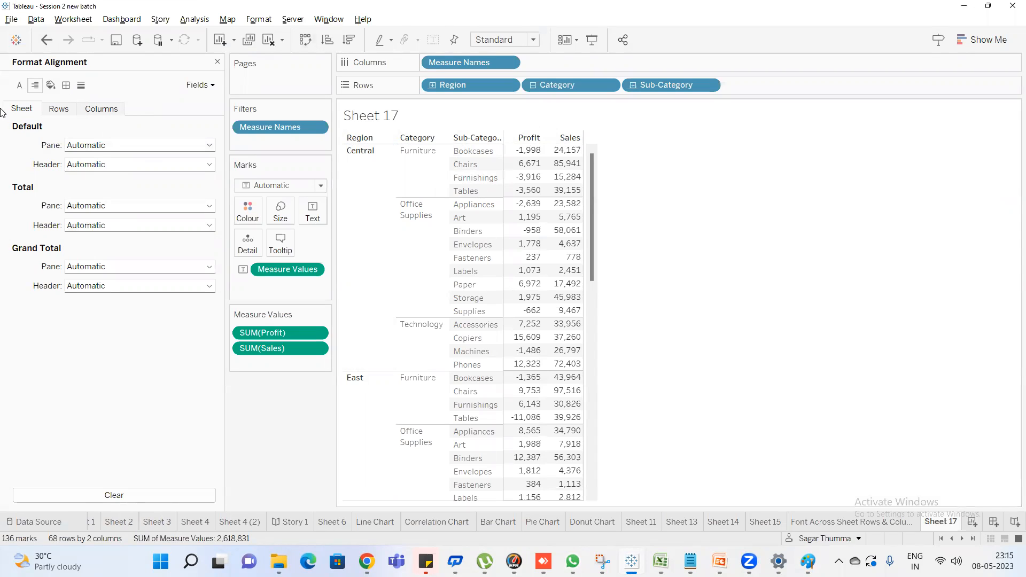
Set the sheet's default pane horizontal alignment to centre and change it to left
click(108, 146)
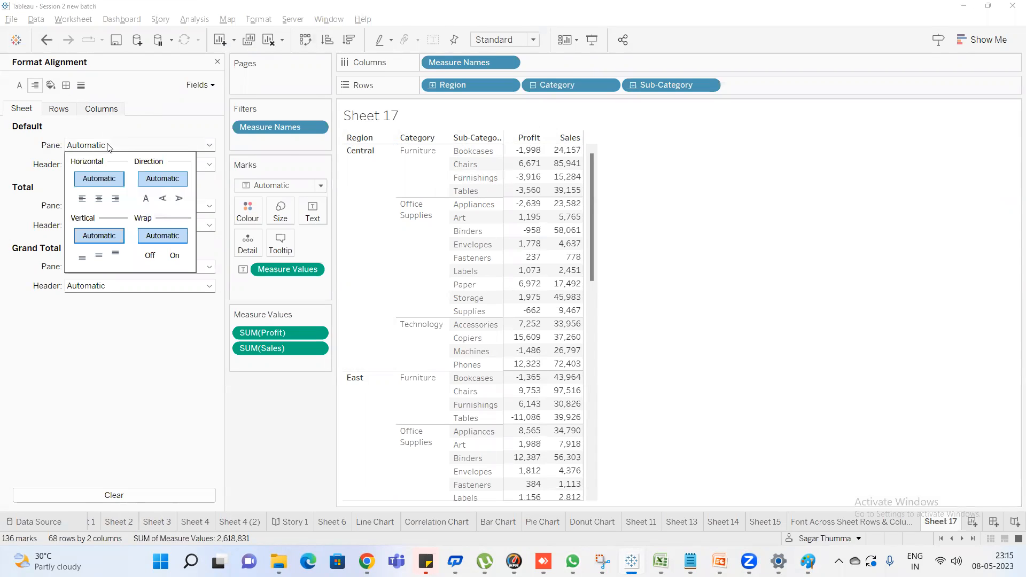
click(100, 198)
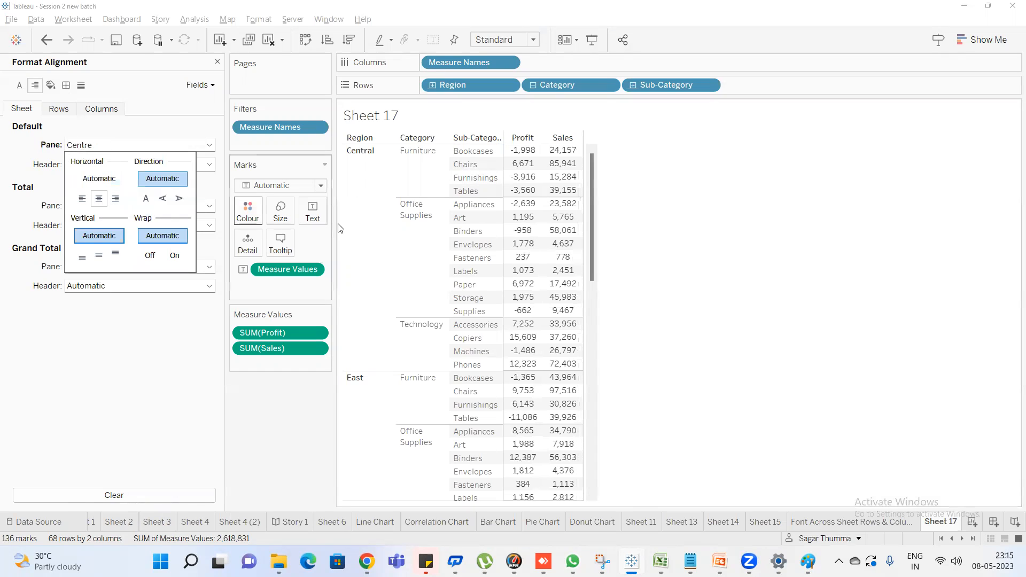
mouse_move(552, 155)
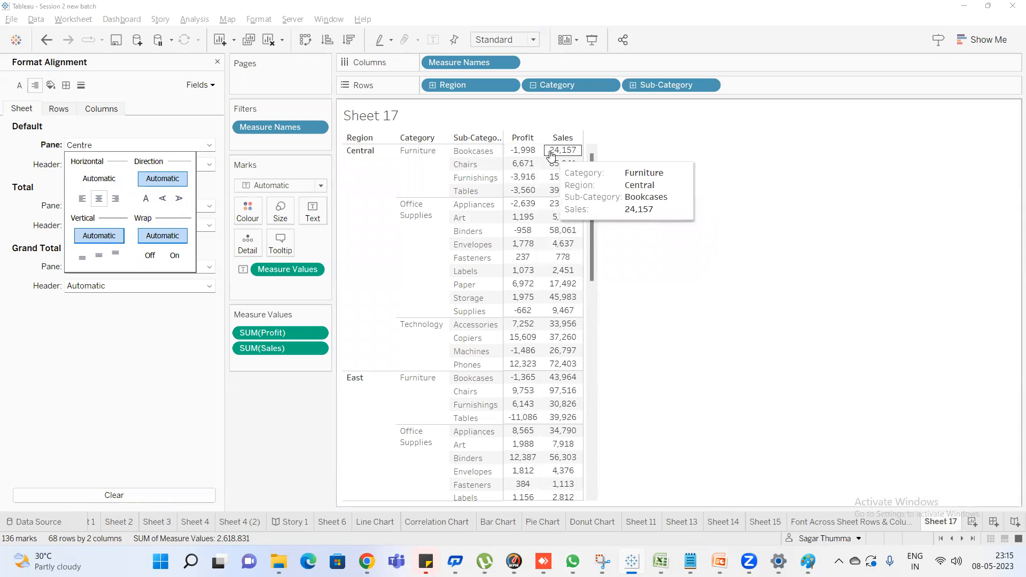
click(82, 203)
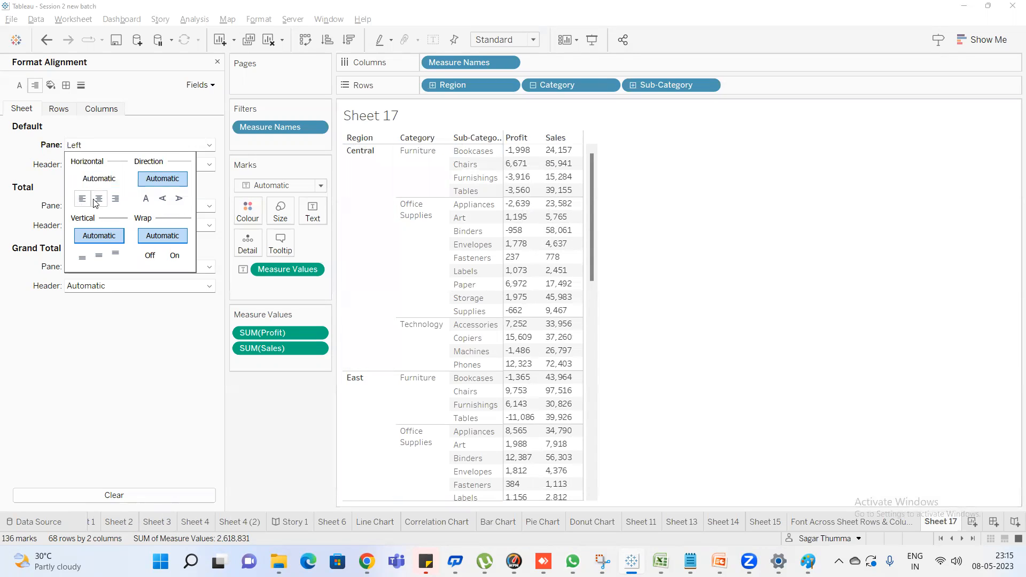
Try middle and top vertical alignment for the sheet's default pane, finishing with bottom
click(99, 258)
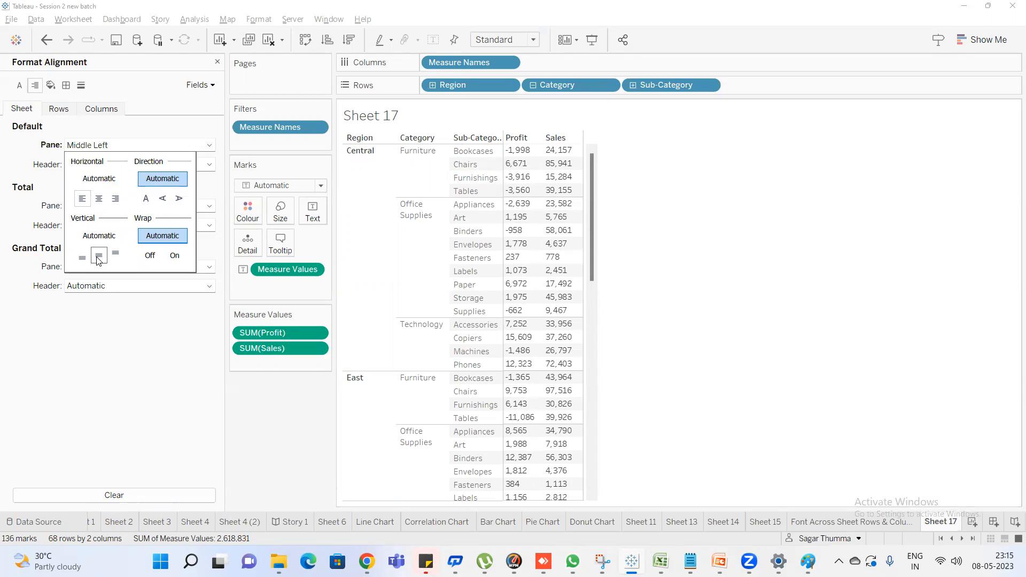
click(116, 253)
click(83, 257)
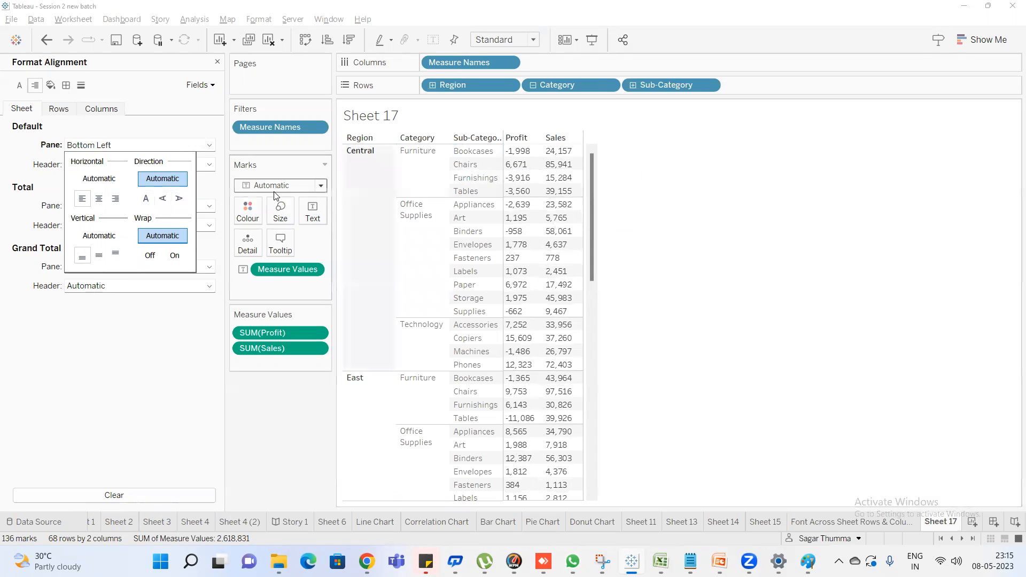
Try the up, down and normal text directions for the default pane, finish with down, and increase the table's row height
click(163, 204)
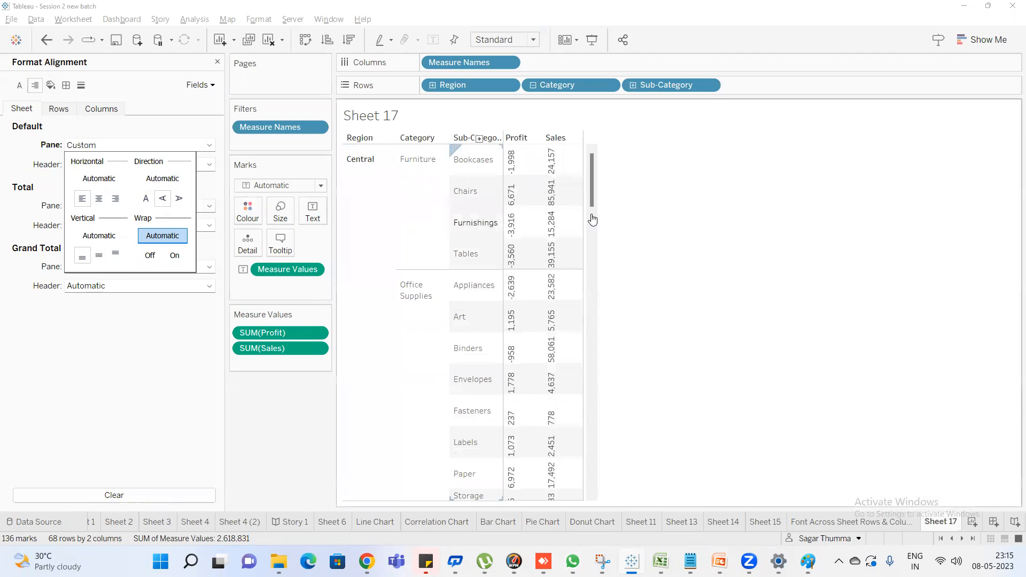
click(180, 203)
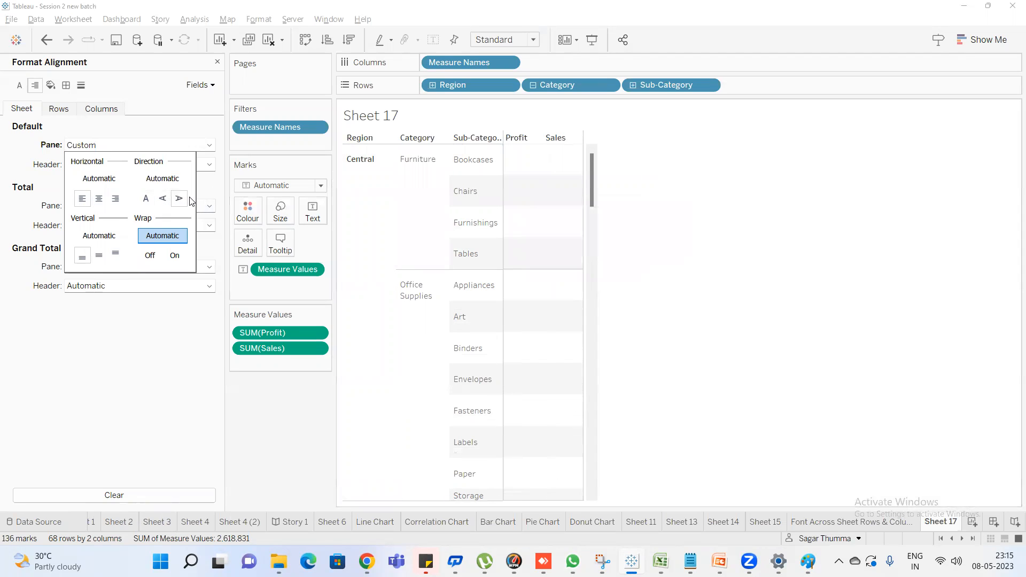
click(149, 198)
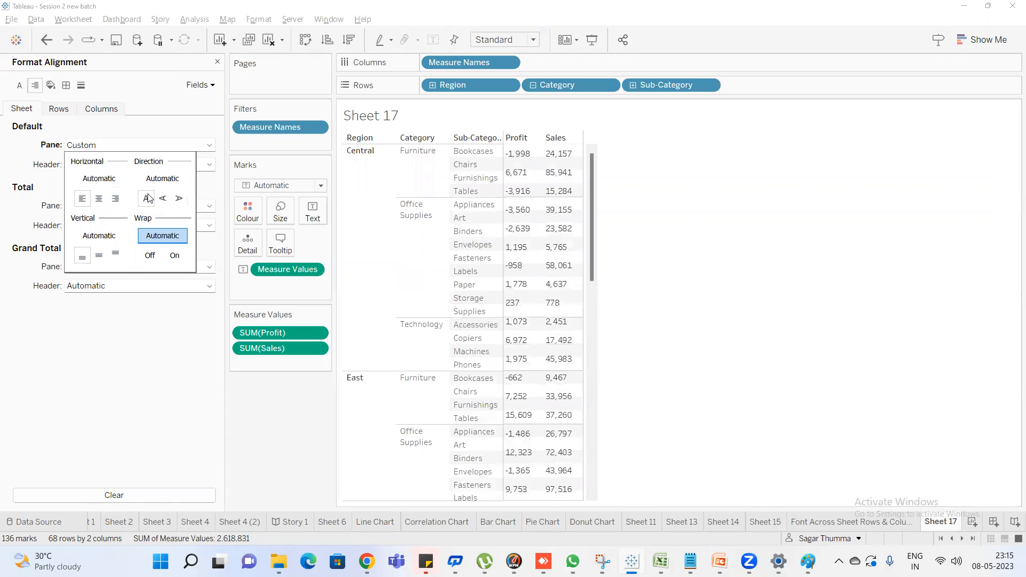
click(180, 199)
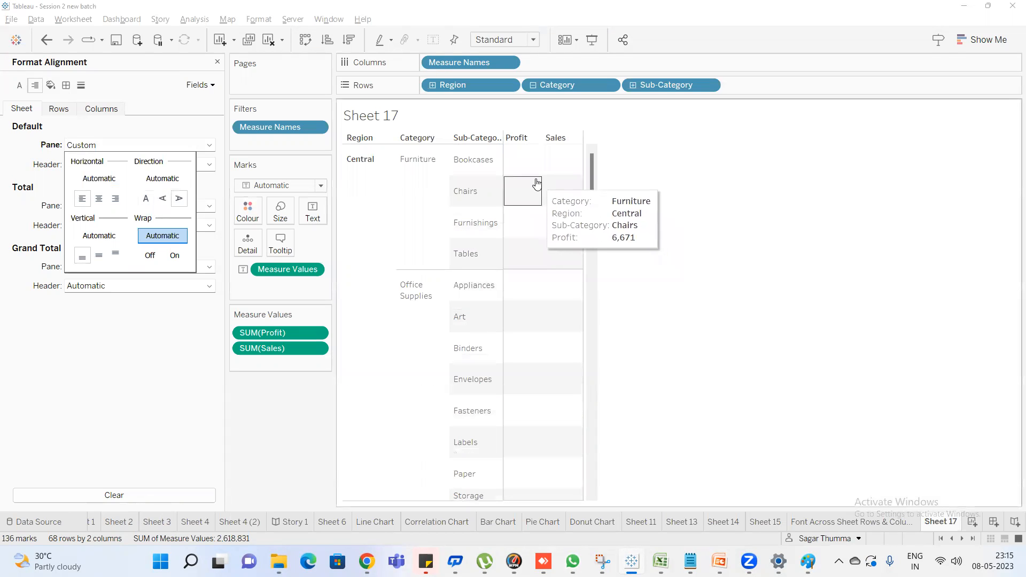
drag(481, 174, 481, 207)
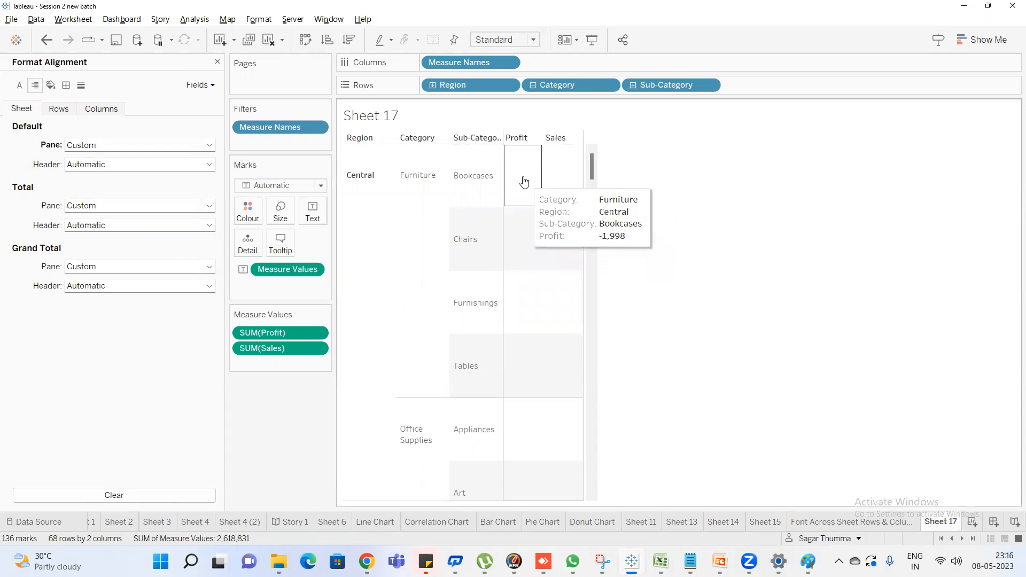
Try the up text direction for the sheet's default header, finishing with normal
click(111, 165)
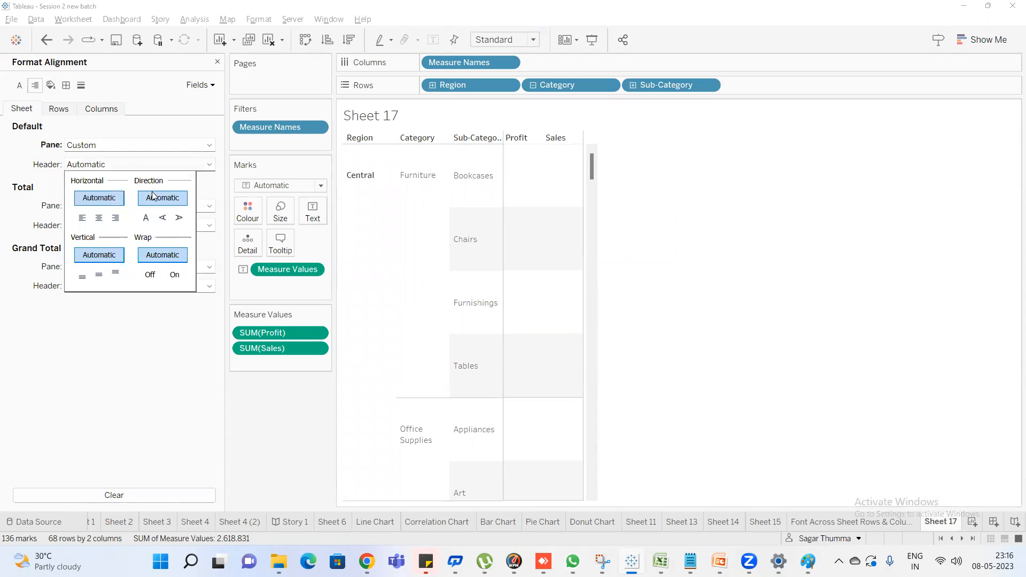
click(163, 217)
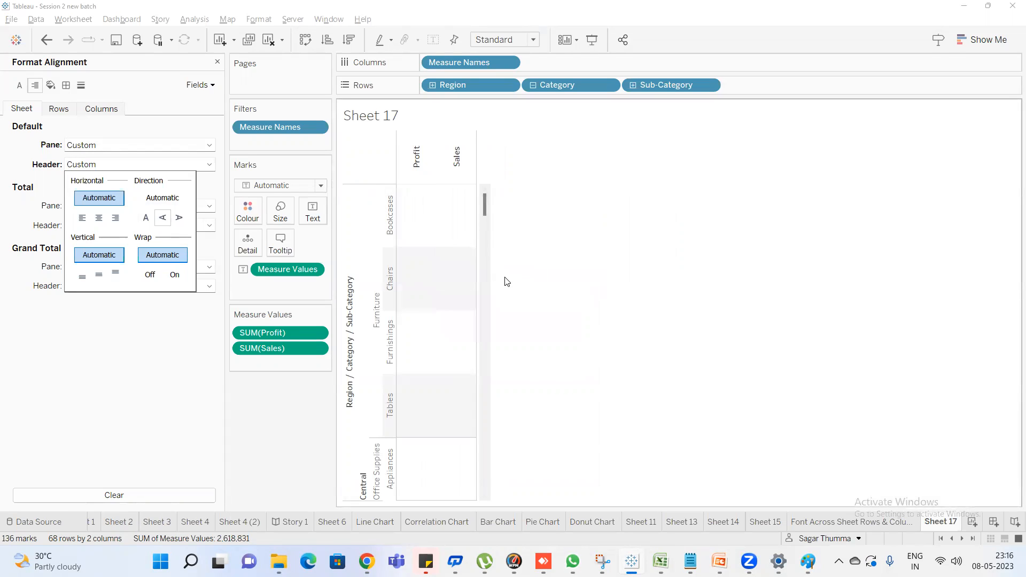
click(594, 247)
key(ctrl+z)
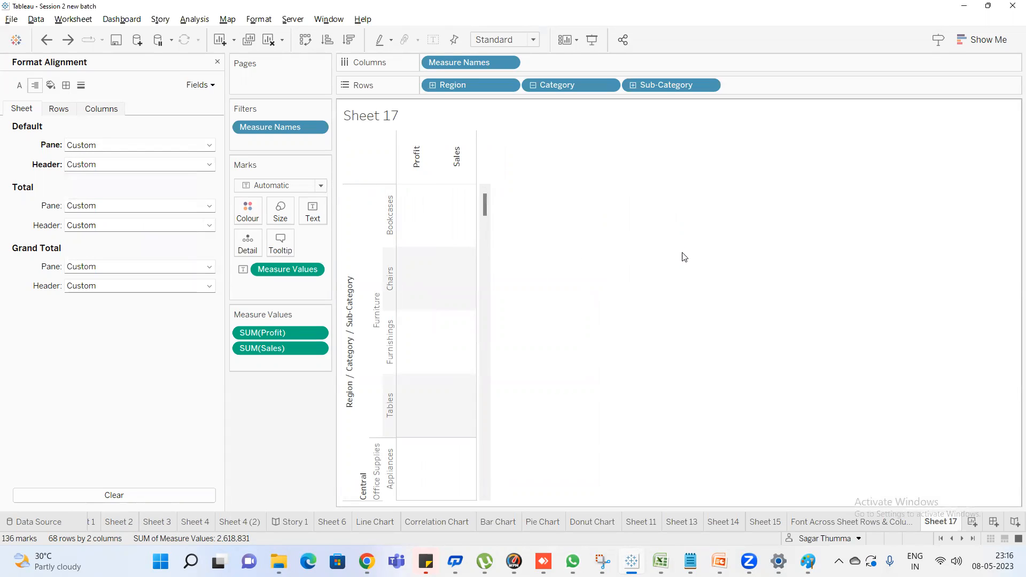
click(98, 165)
click(147, 218)
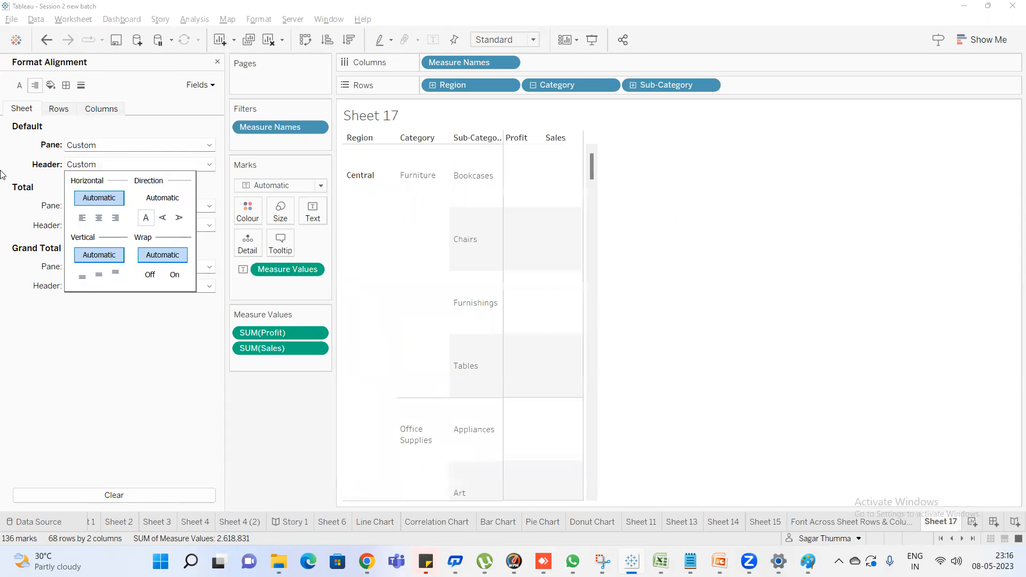
Set the sheet's default pane to normal text direction and middle vertical alignment, and reduce the table's row height
click(147, 147)
click(164, 200)
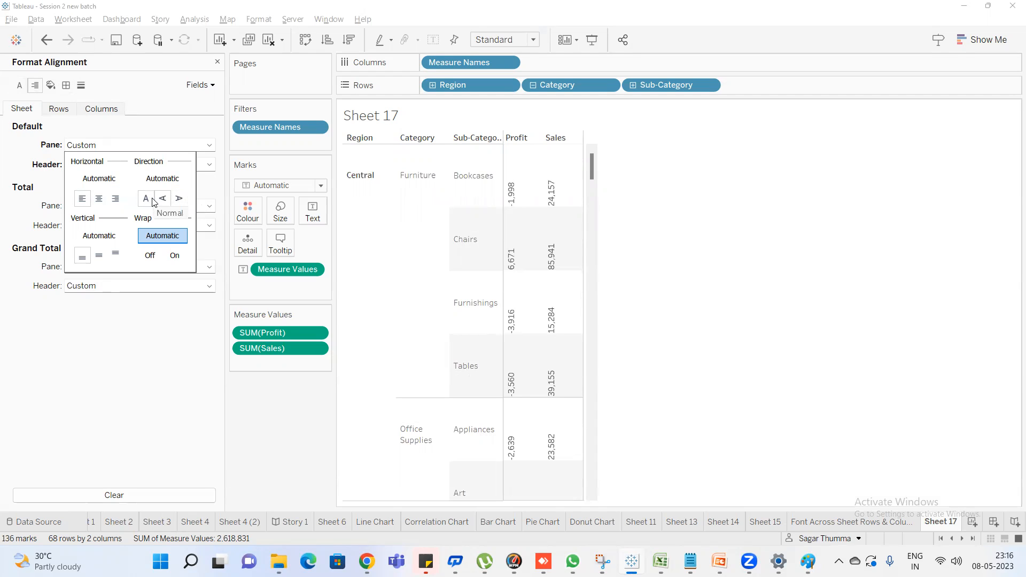
click(152, 201)
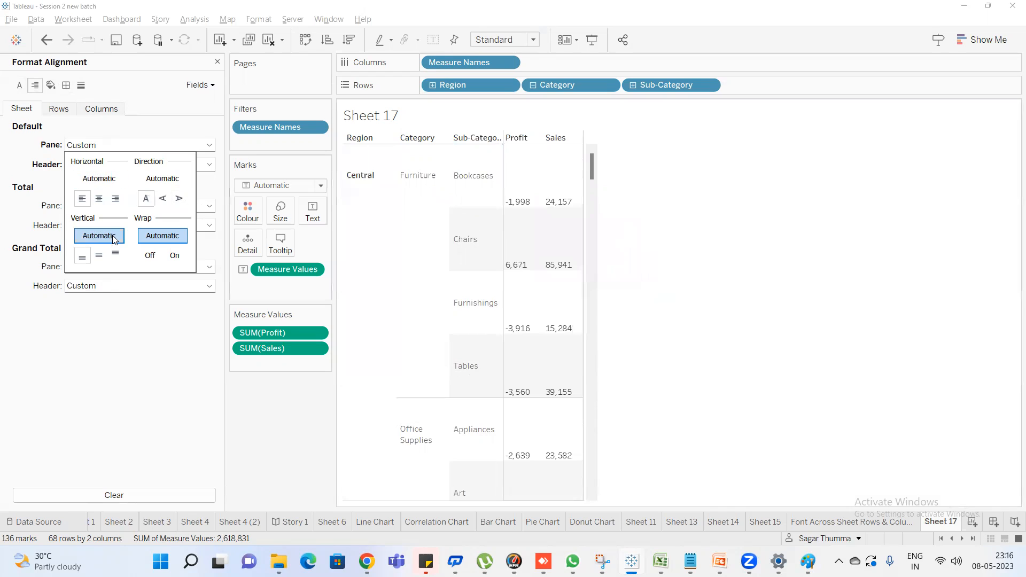
click(101, 257)
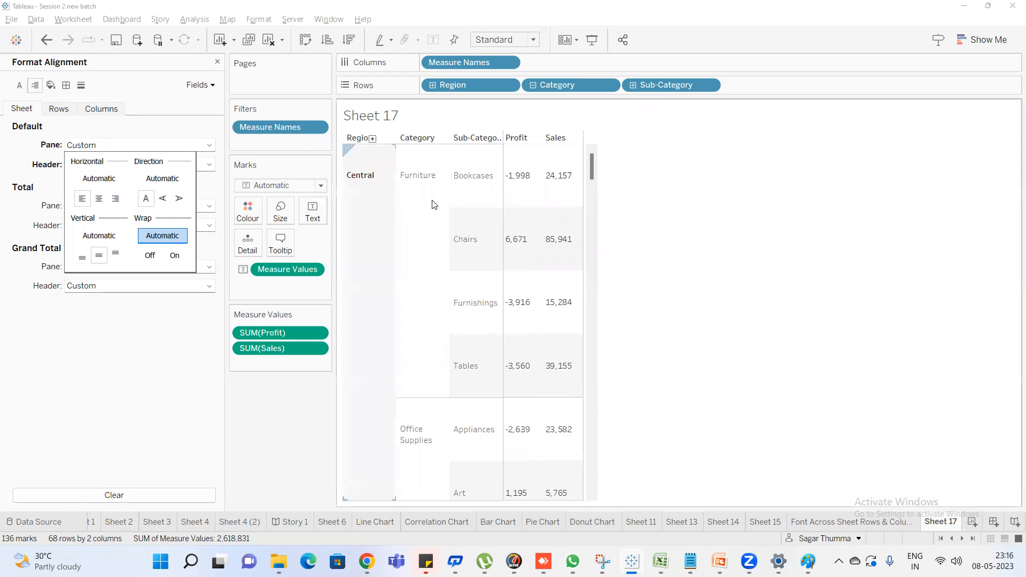
drag(471, 207, 471, 162)
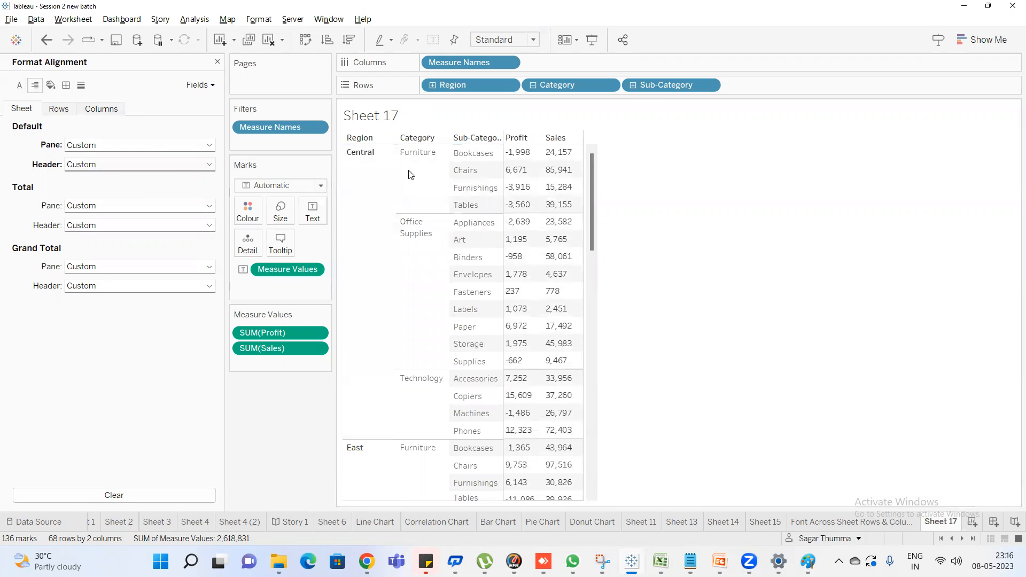
click(447, 186)
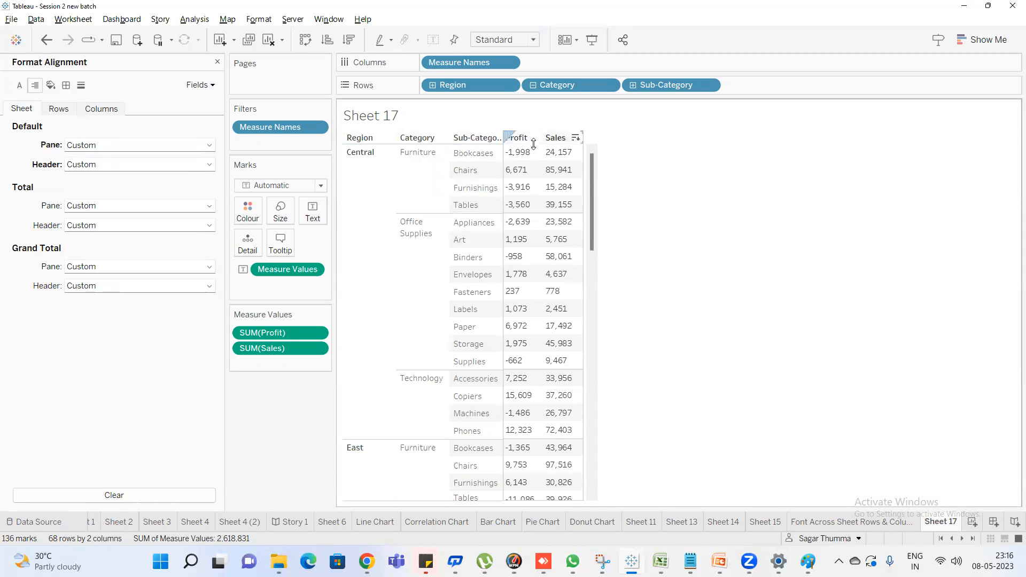
Set the sheet's default header horizontal alignment to centre and change it to right
click(106, 164)
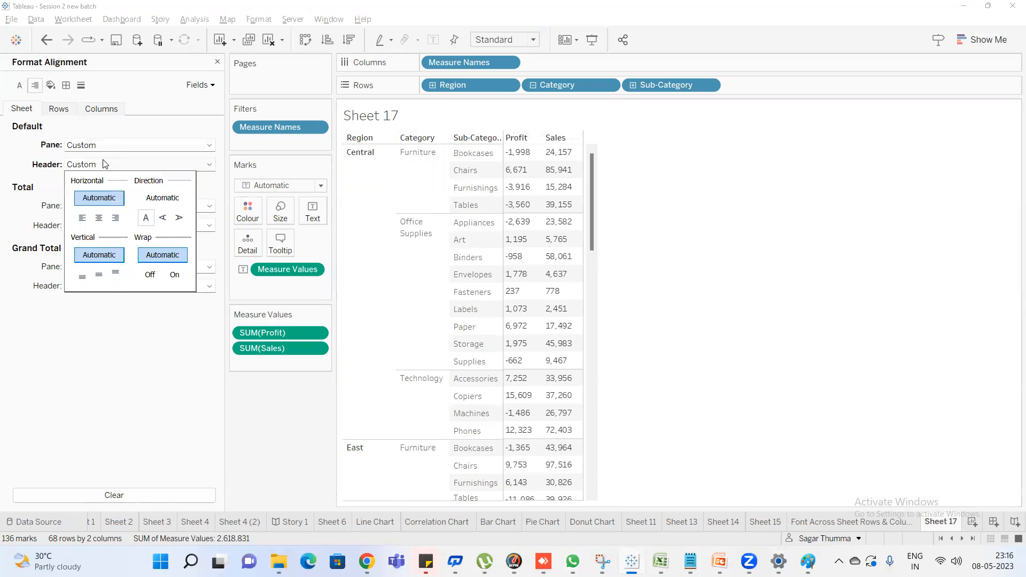
click(99, 219)
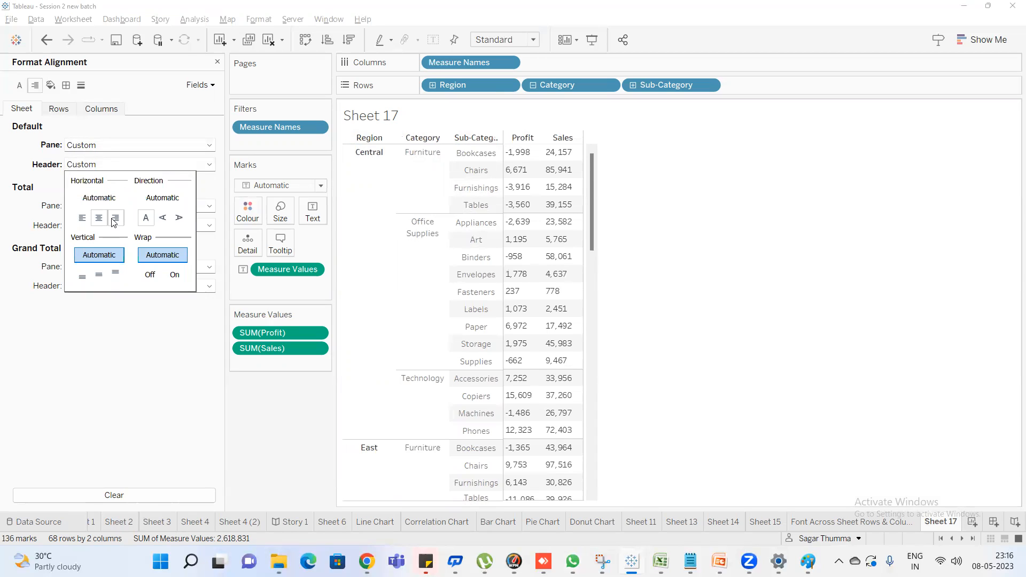
click(115, 218)
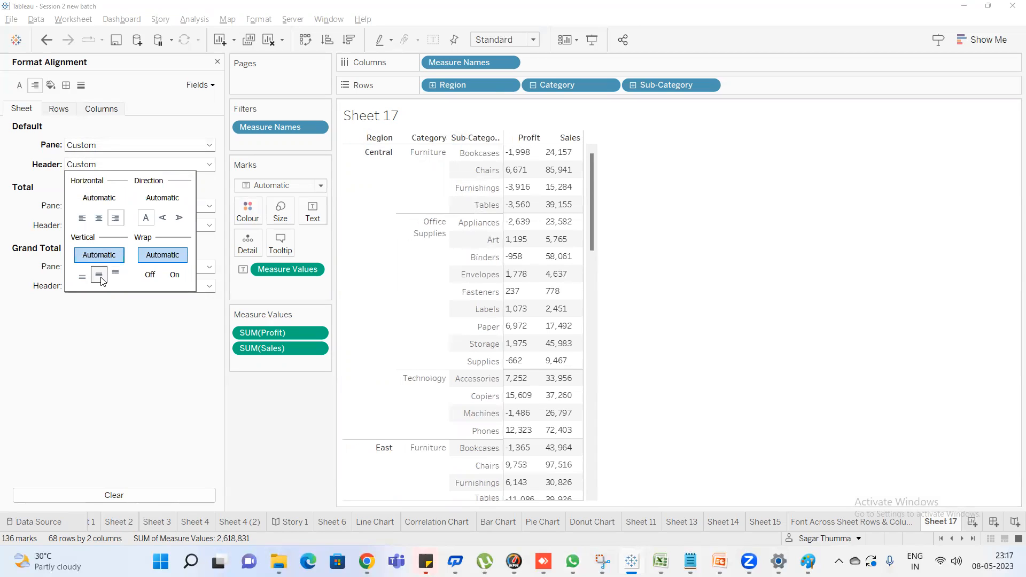
Try middle, top and bottom vertical alignment for the sheet's default header, finishing with top
click(99, 275)
click(115, 275)
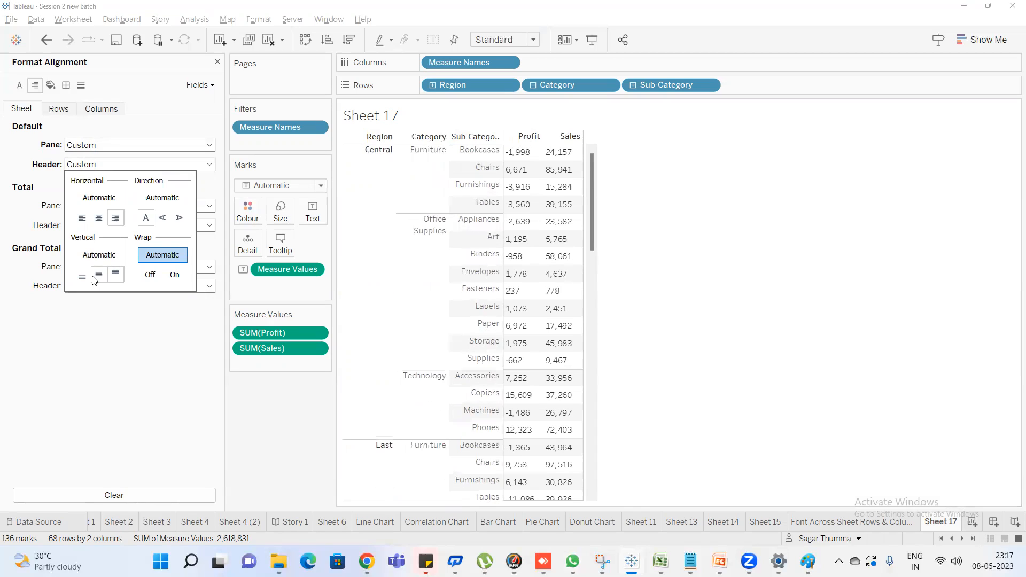
click(99, 275)
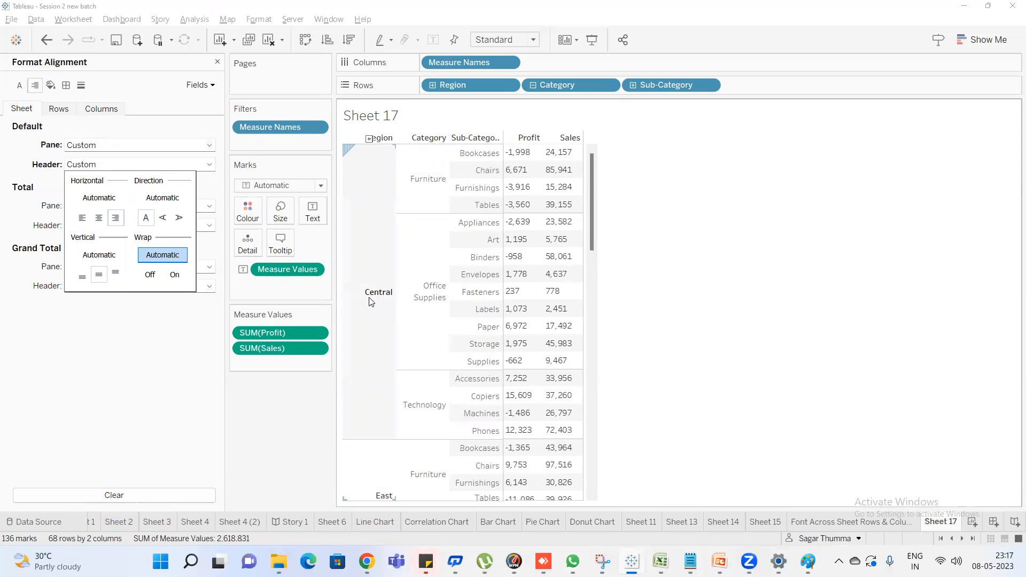
click(83, 277)
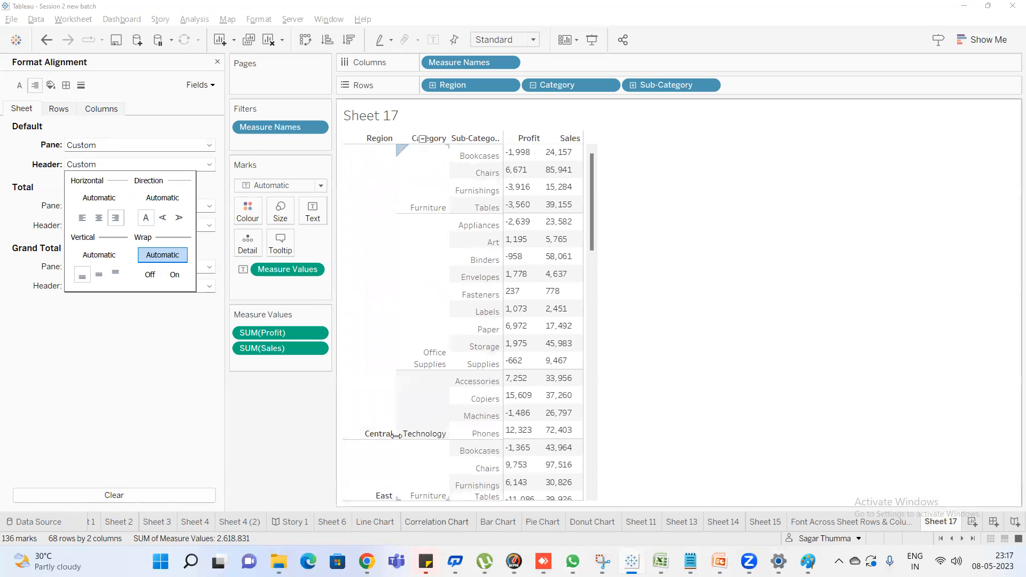
click(115, 277)
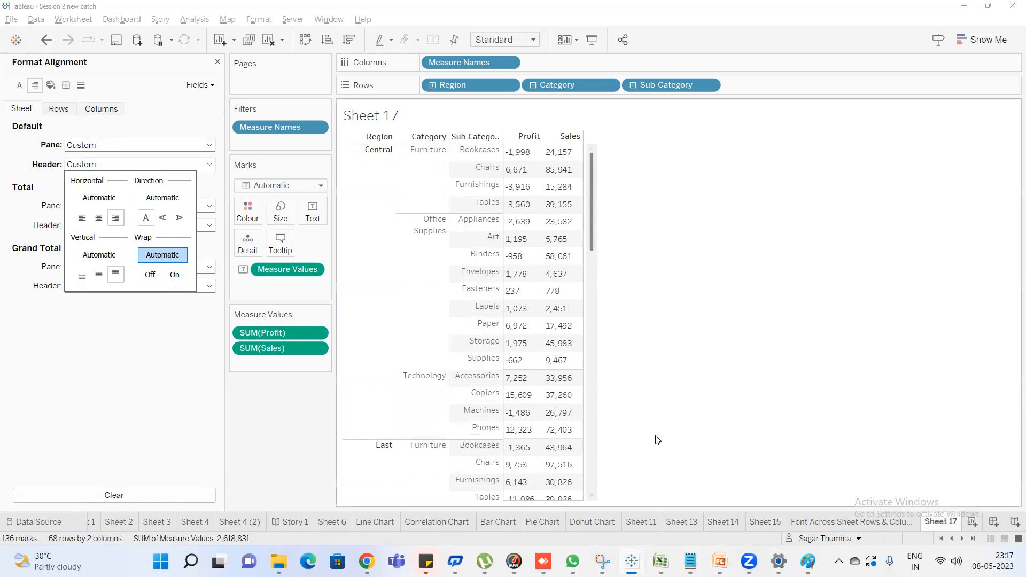
Switch to the Session2 Excel workbook and extend the text in cell F2 to "Hyderabad is a great city"
click(660, 562)
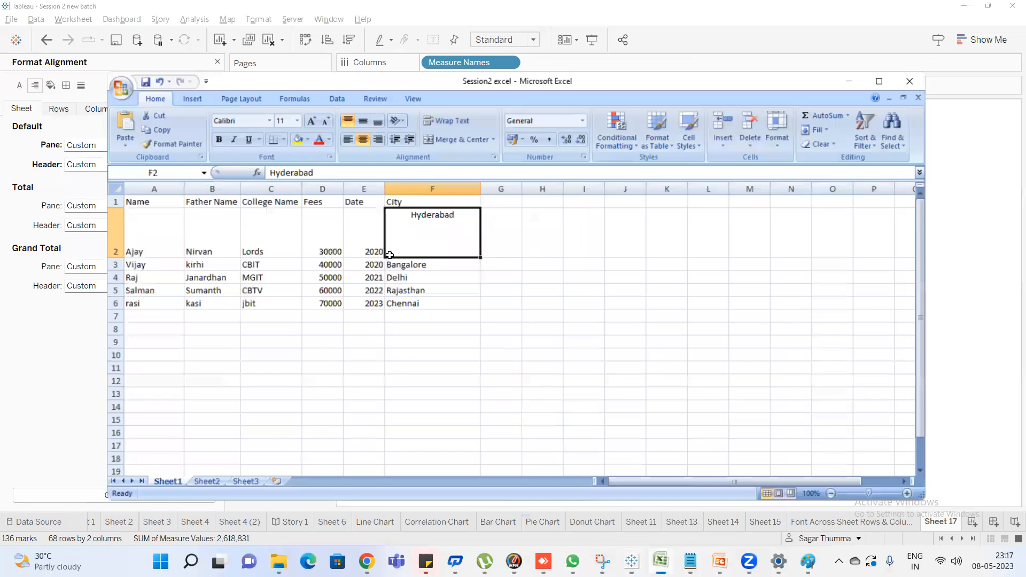
double_click(461, 202)
text(is a great city)
key(Return)
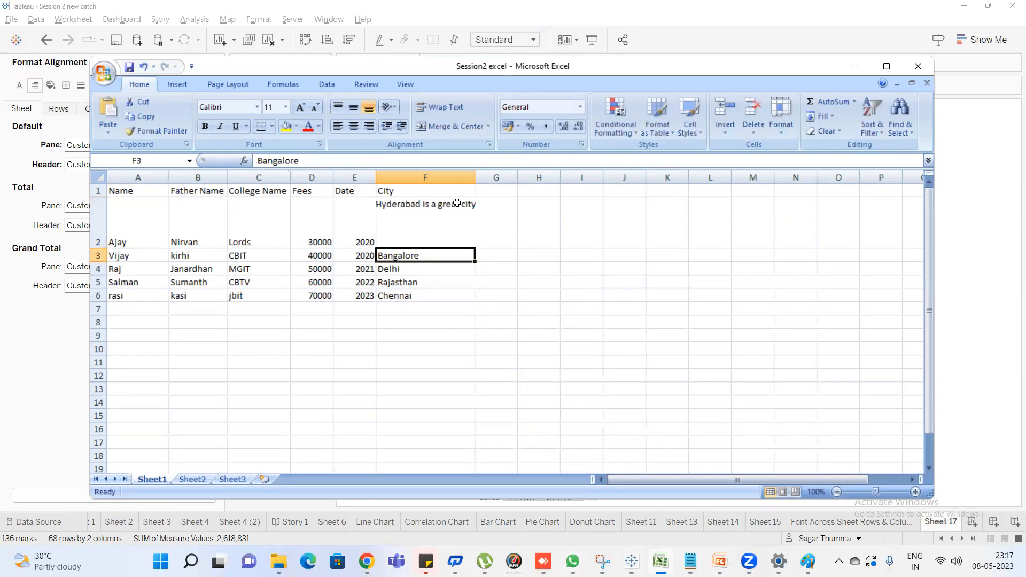
Narrow column F so the sentence in F2 no longer fits, and wrap the text in that cell
drag(477, 179, 429, 177)
click(415, 176)
click(409, 236)
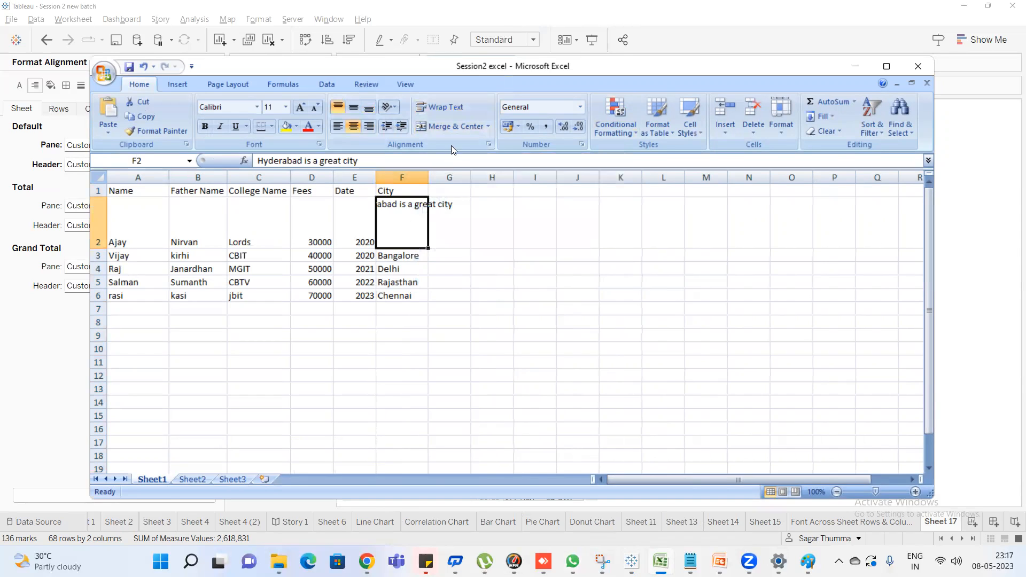
click(445, 106)
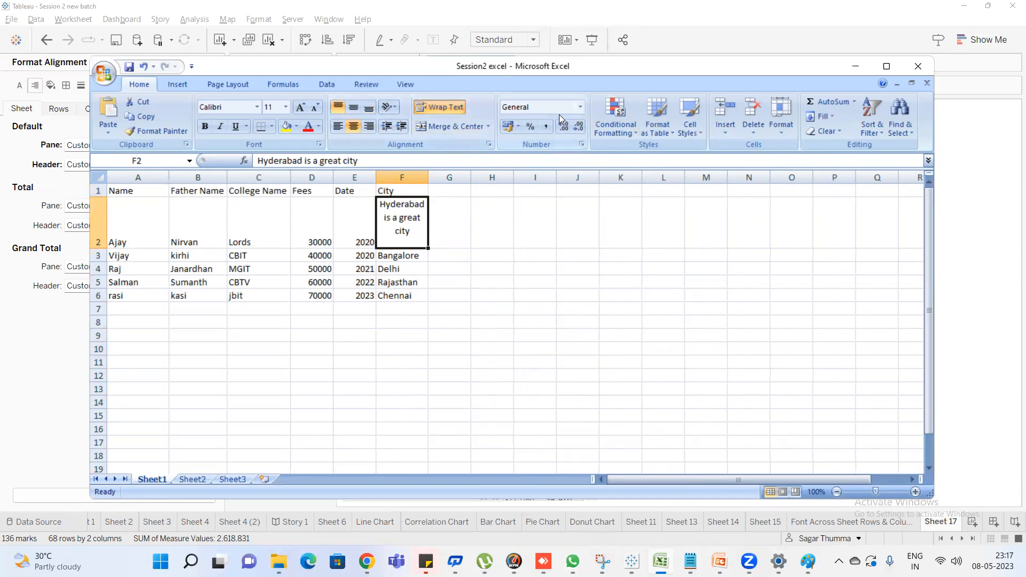
Return to Tableau and narrow the Sub-Category column so its longer header labels are cut off
key(alt+Tab)
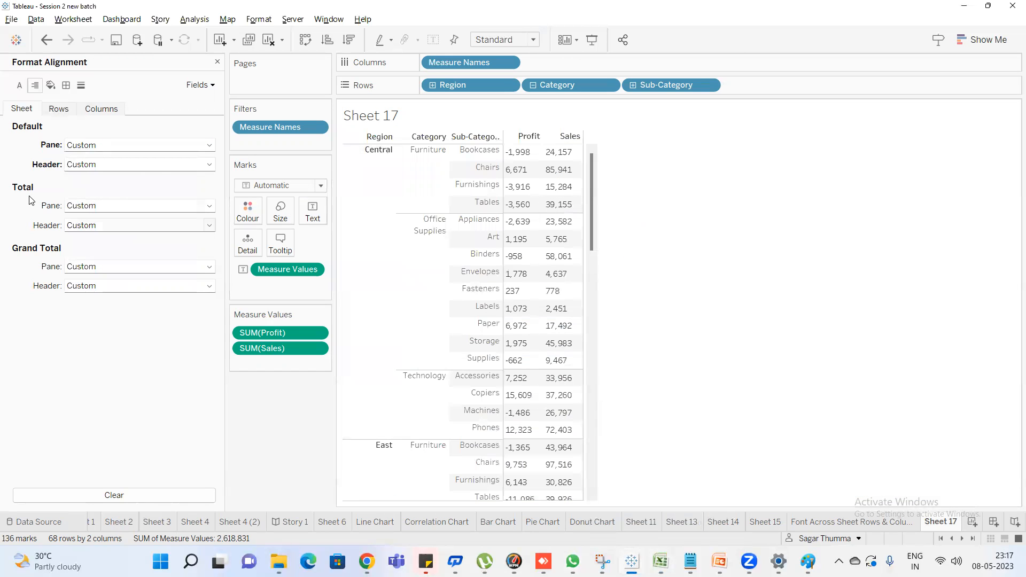
click(86, 170)
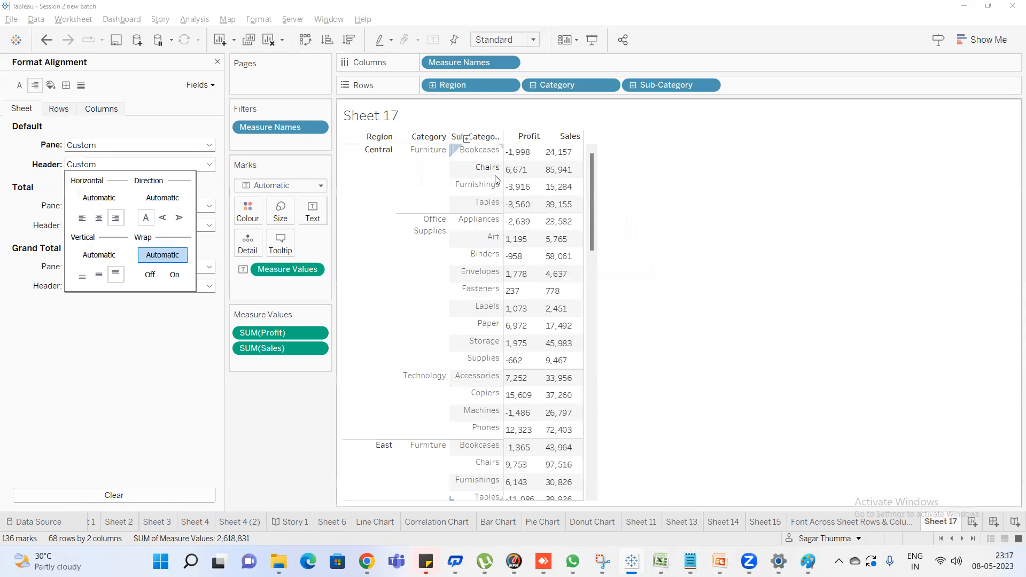
drag(502, 153, 484, 154)
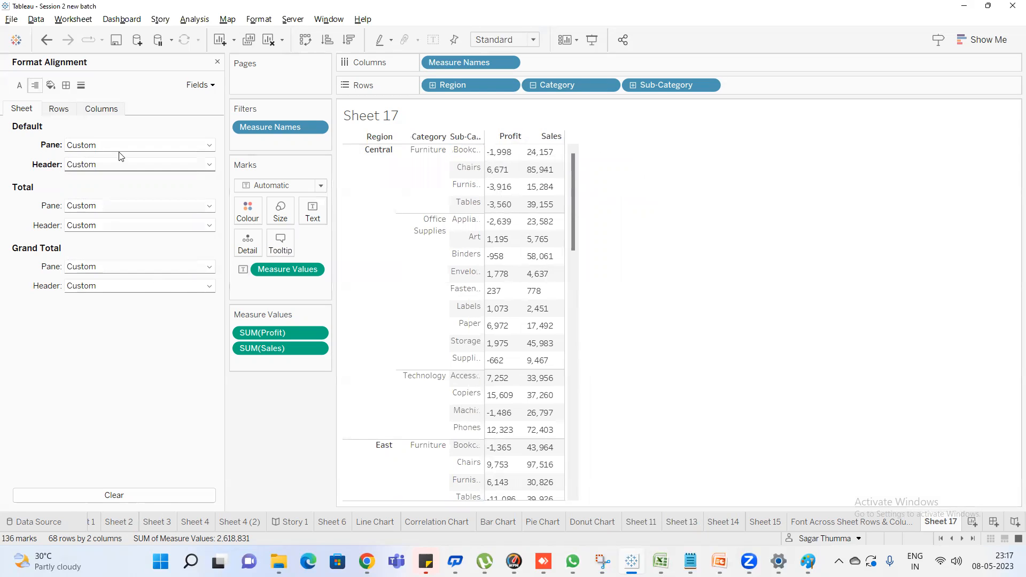
Turn on wrap for the sheet's default header and increase the row height so the Sub-Category labels can wrap
click(104, 166)
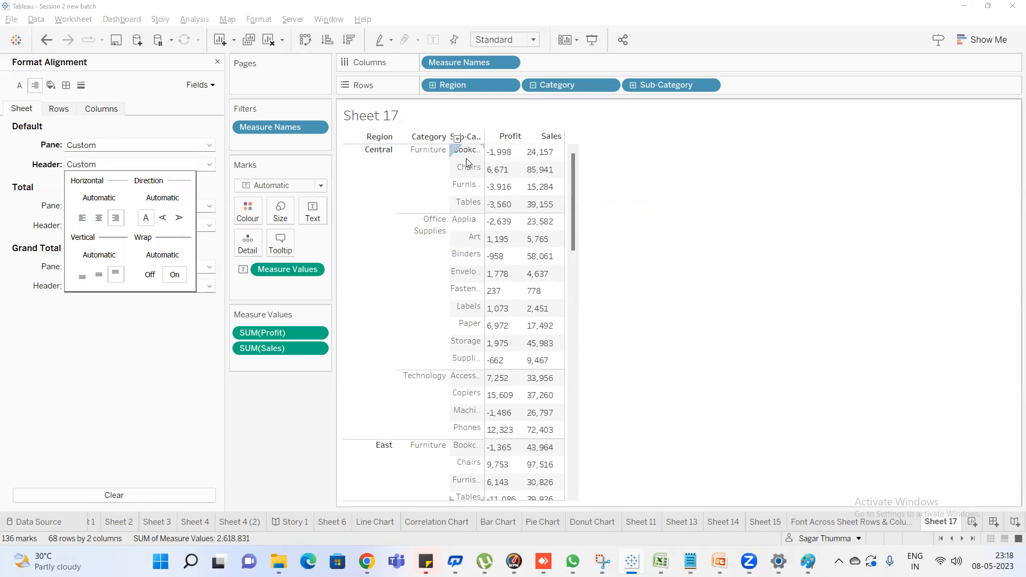
drag(463, 159, 462, 164)
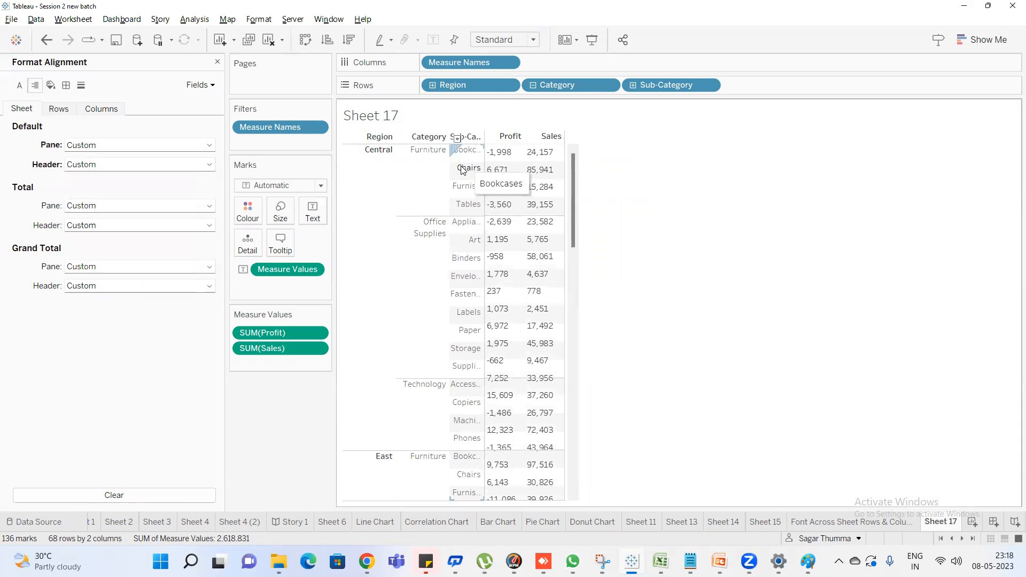
click(463, 162)
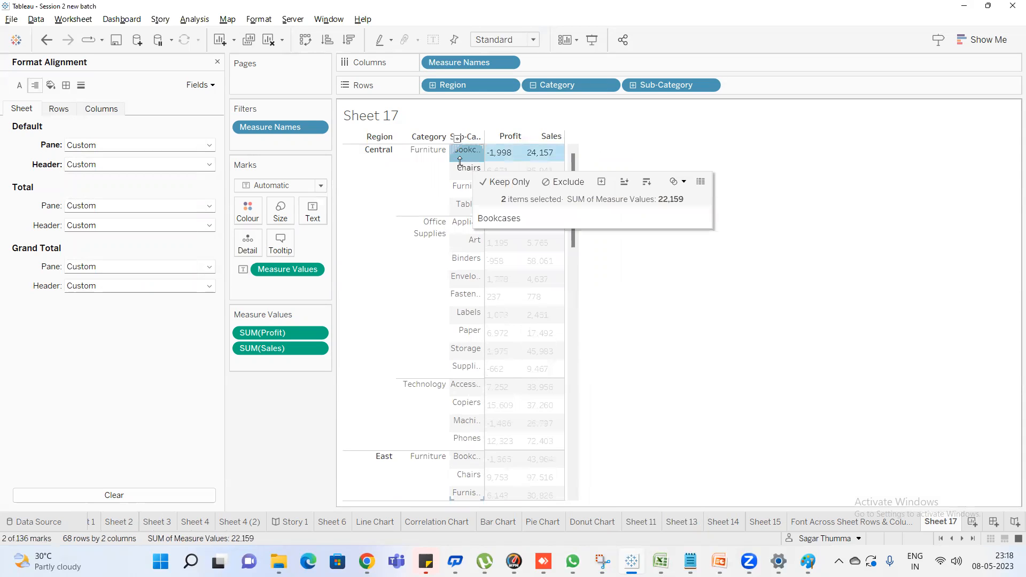
drag(459, 167, 459, 166)
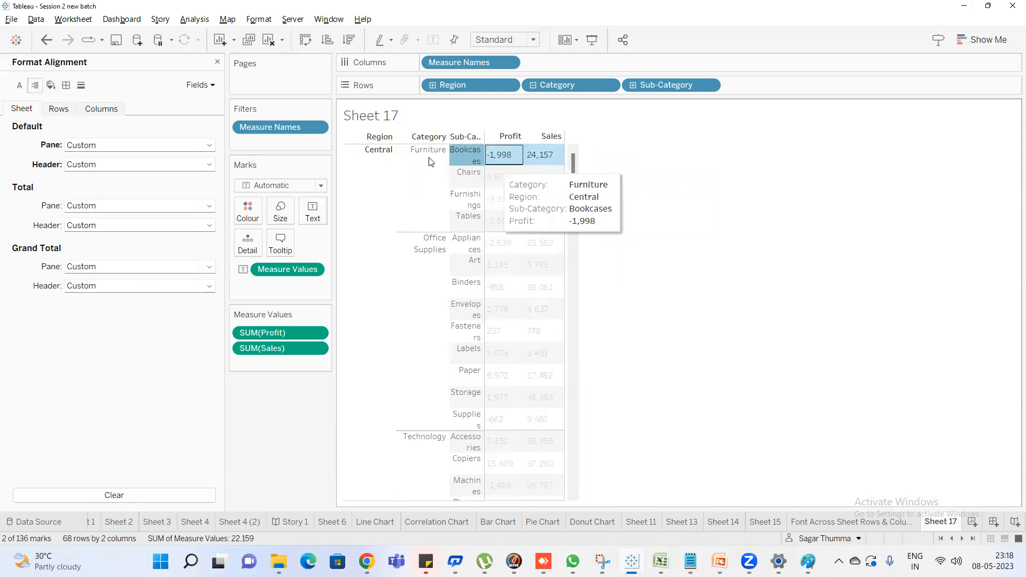
click(452, 155)
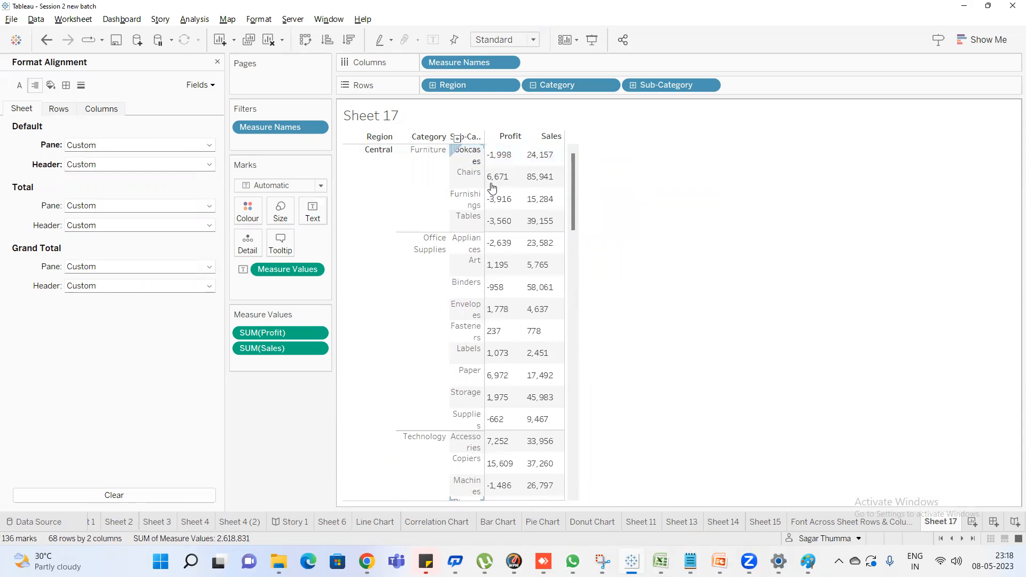
Switch the default header's wrap off and on to compare the labels, finishing with off
click(119, 162)
click(150, 274)
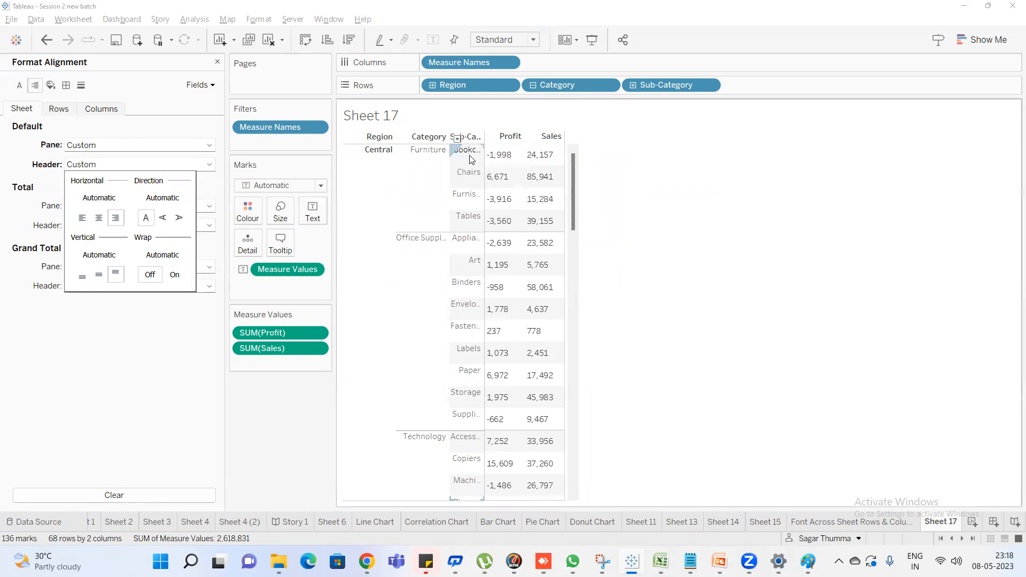
click(174, 274)
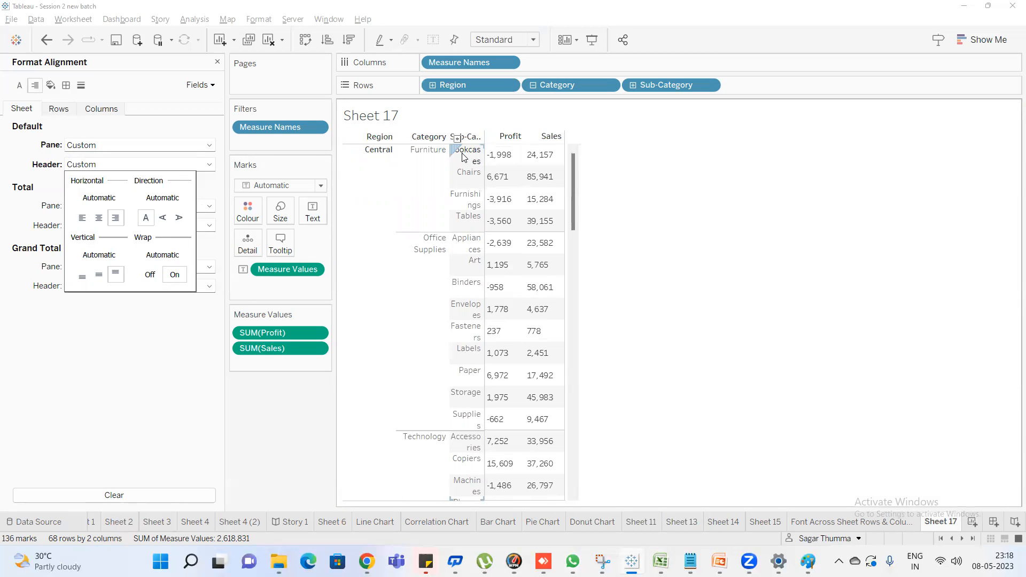
click(149, 277)
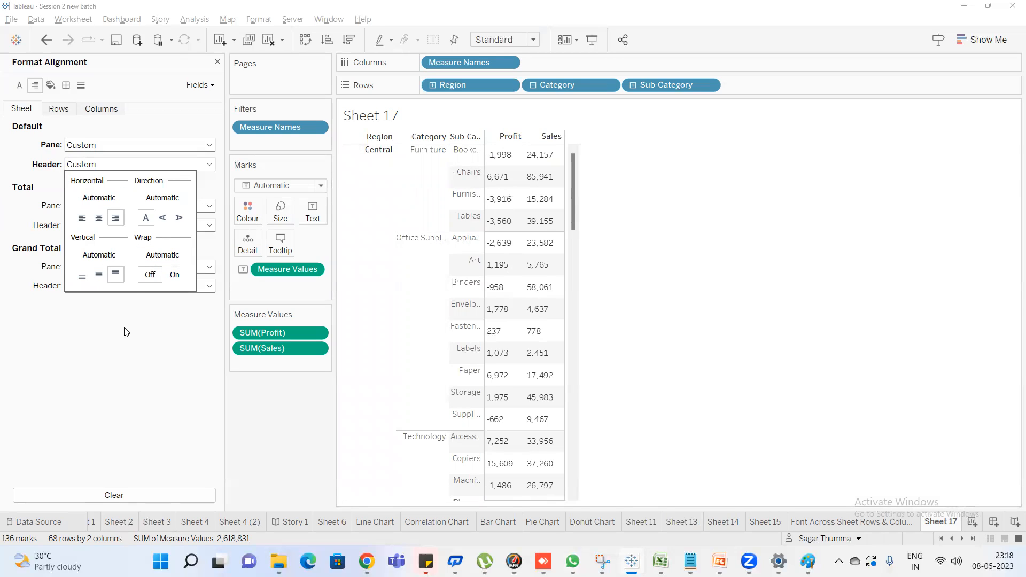
click(138, 325)
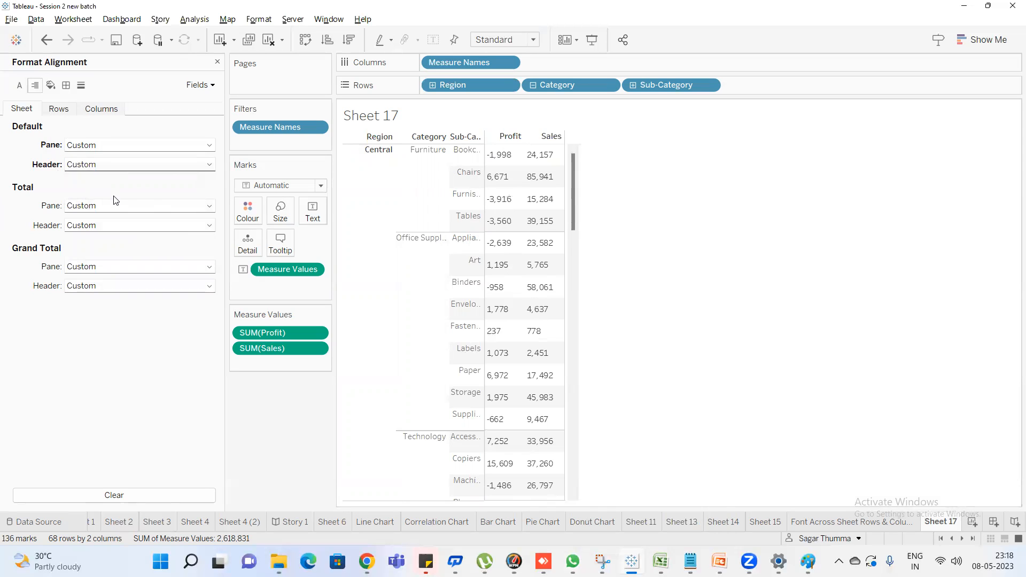
Show column grand totals for the Profit and Sales table
scroll(415, 263, down, 5)
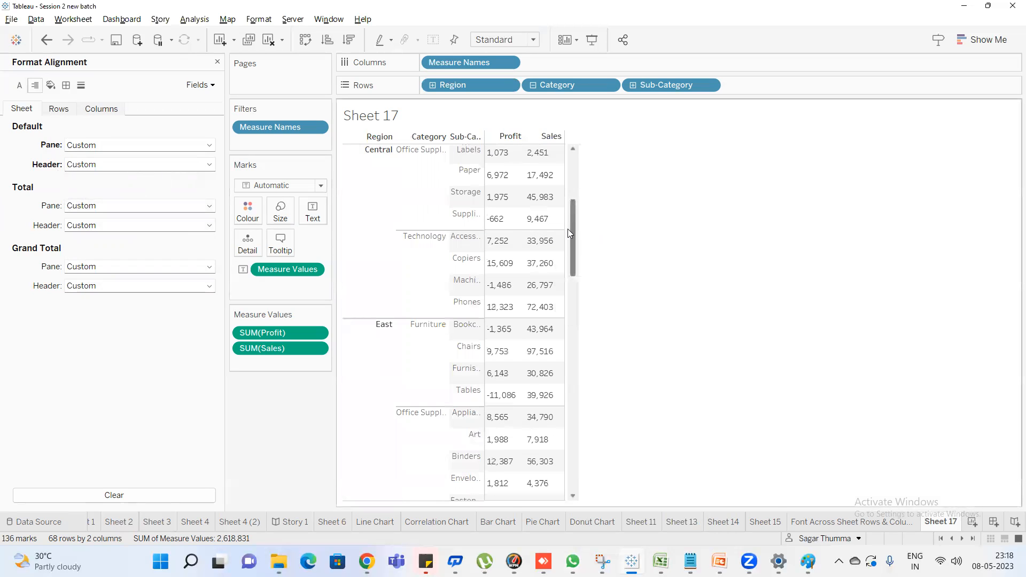
drag(569, 227, 561, 499)
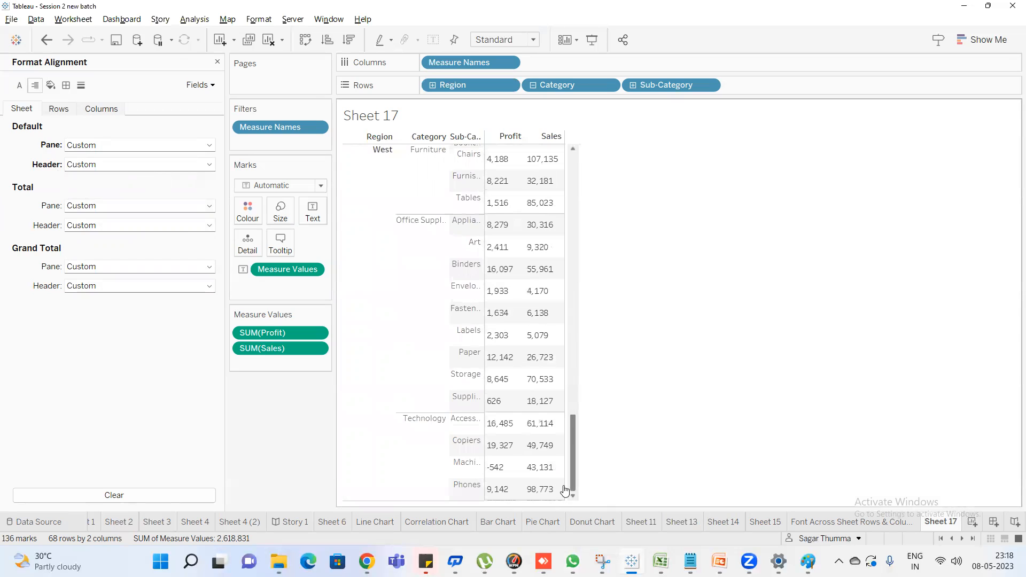
click(195, 20)
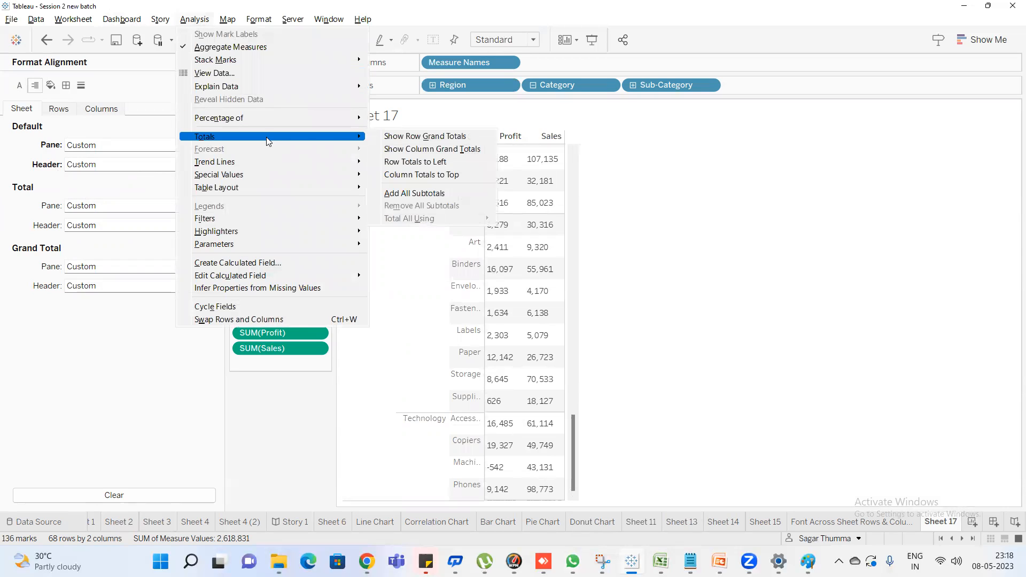
click(449, 147)
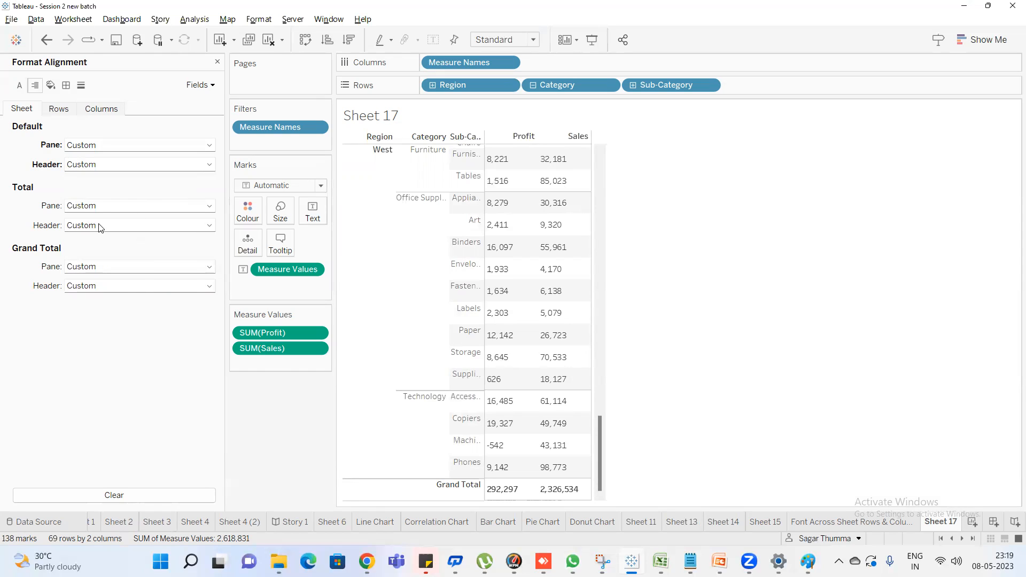
Set the vertical alignment of the sheet's total pane and total header to middle
click(100, 208)
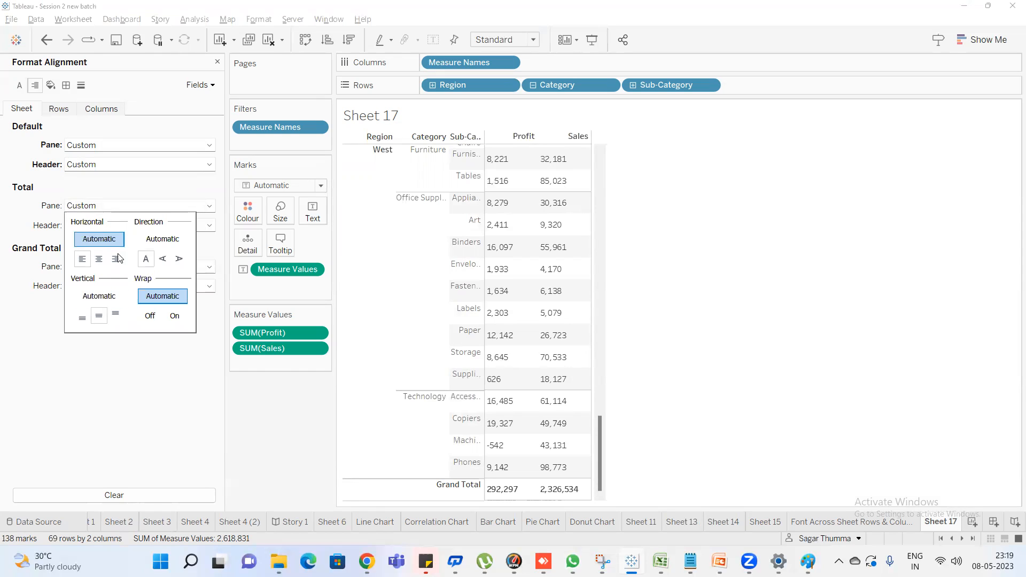
click(99, 316)
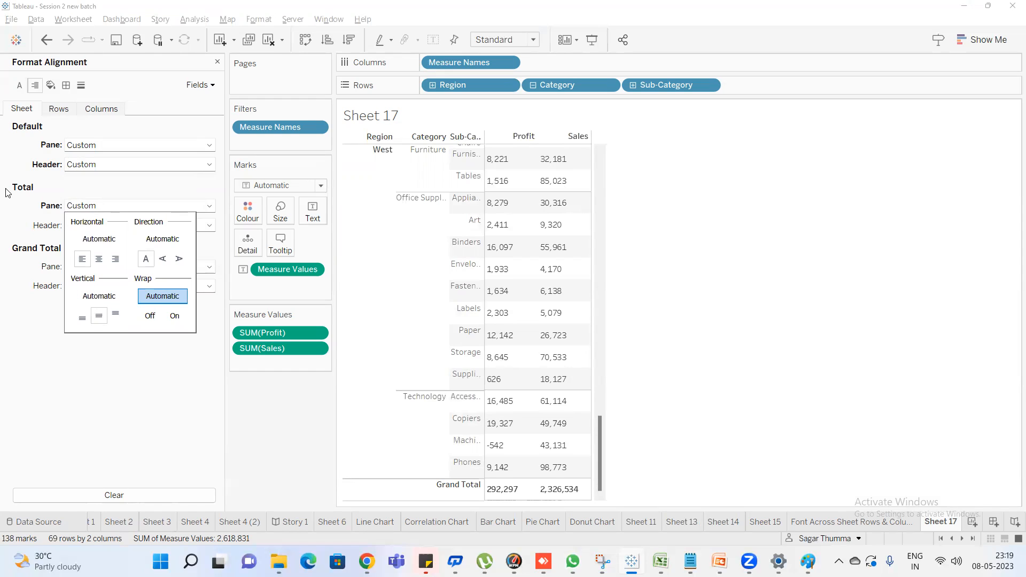
click(115, 230)
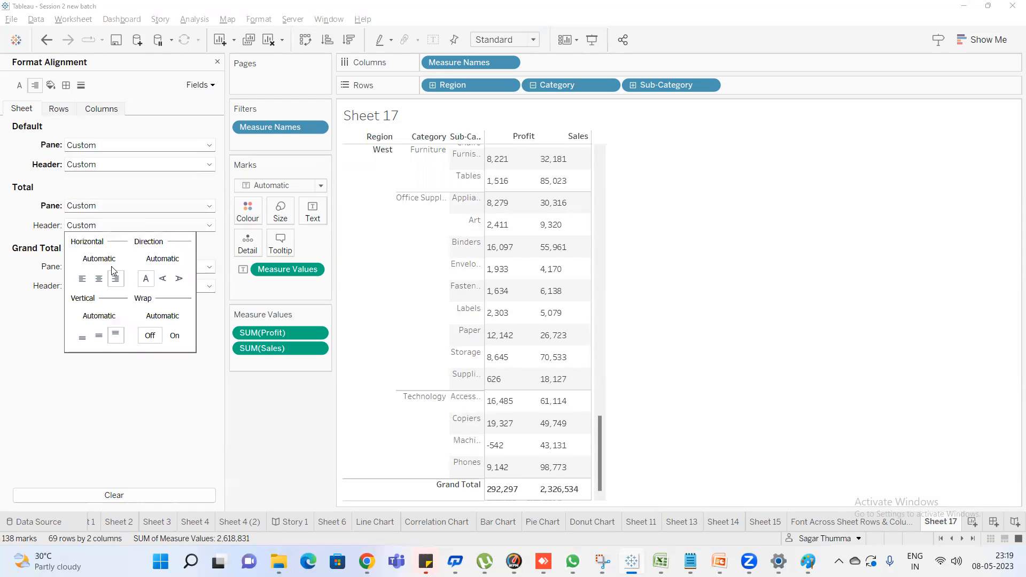
click(100, 336)
click(3, 300)
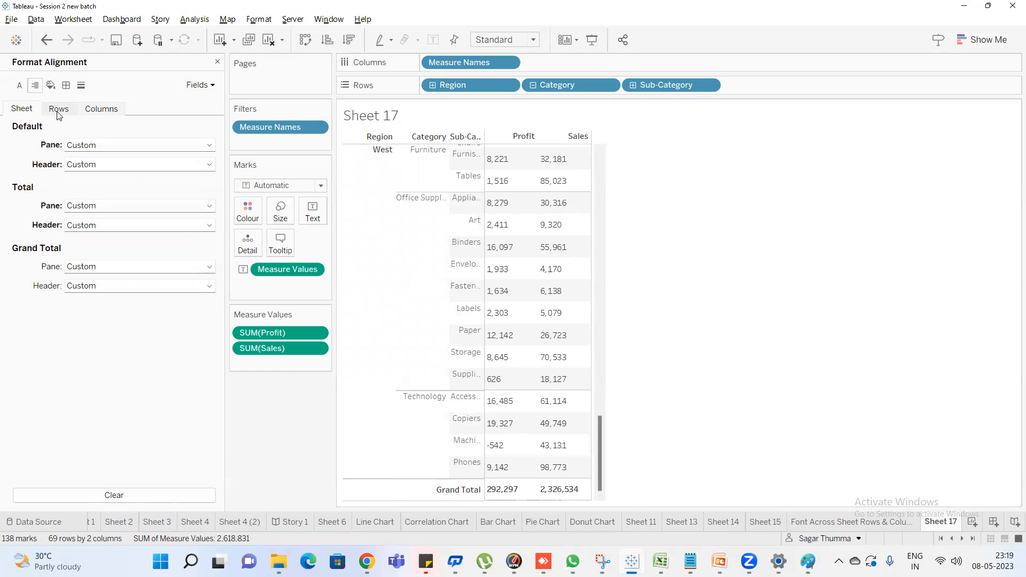
Centre the default row header horizontally and turn on its wrap
scroll(508, 316, up, 12)
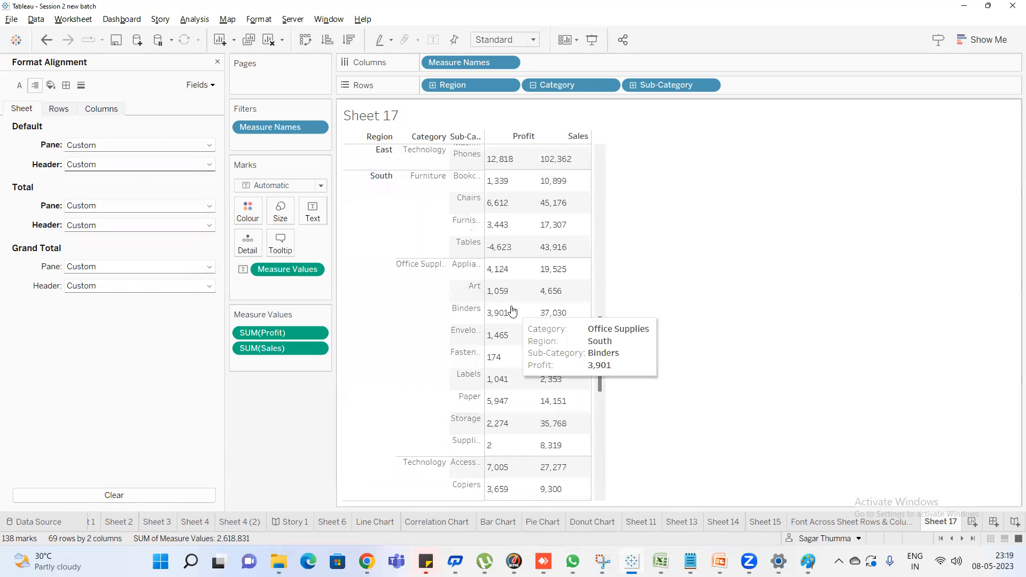
scroll(511, 310, up, 5)
click(60, 110)
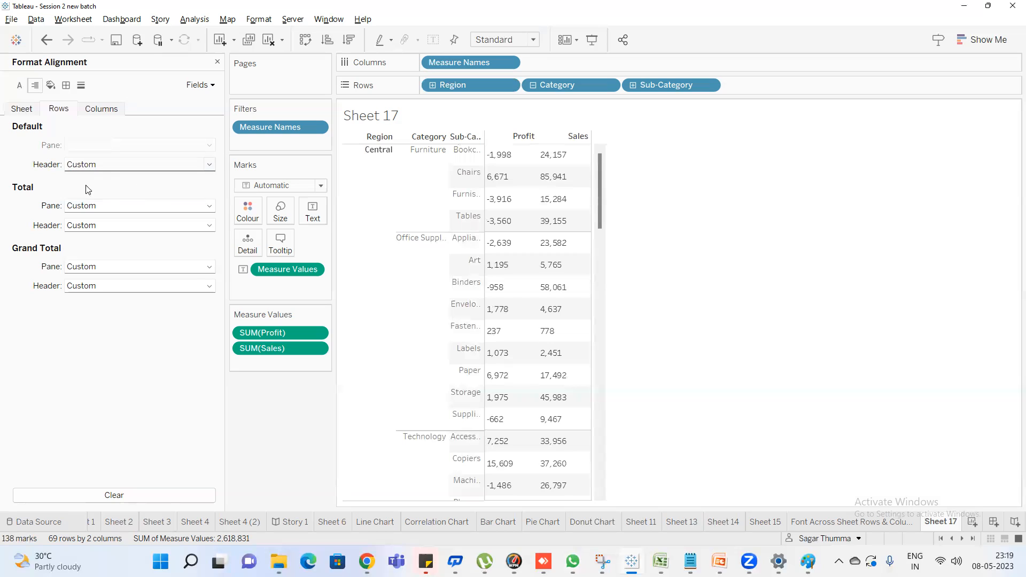
click(113, 166)
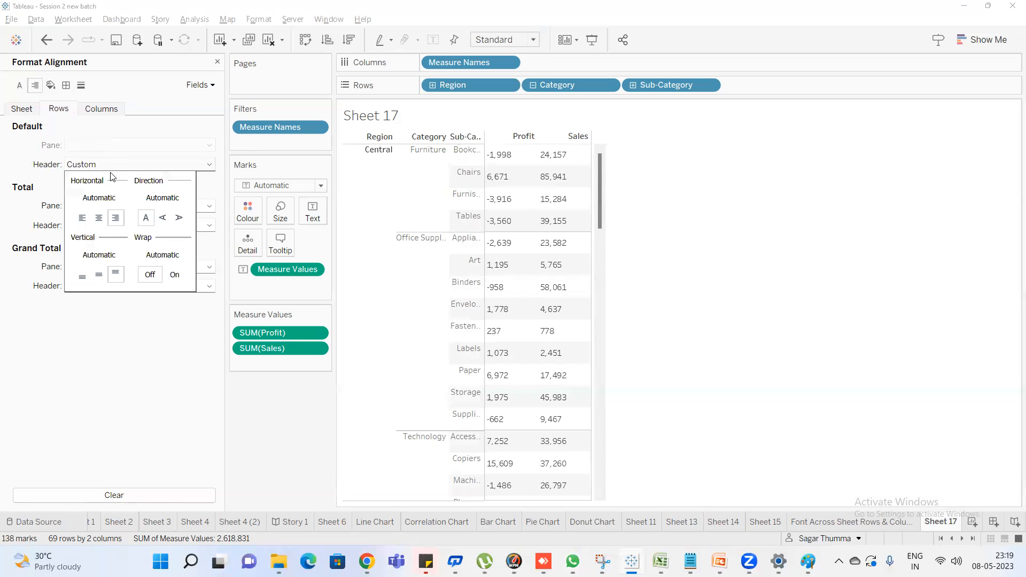
click(99, 219)
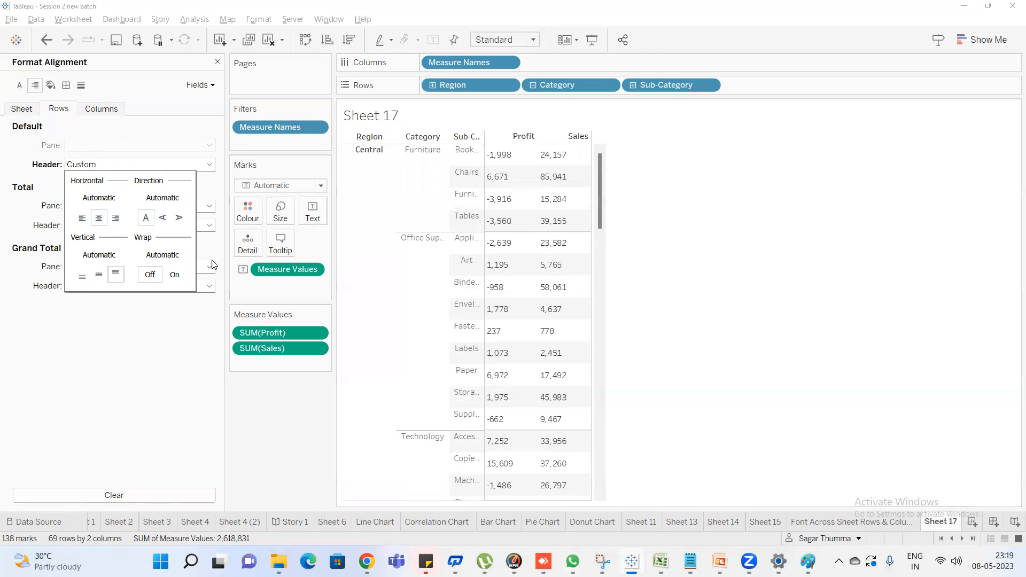
click(175, 276)
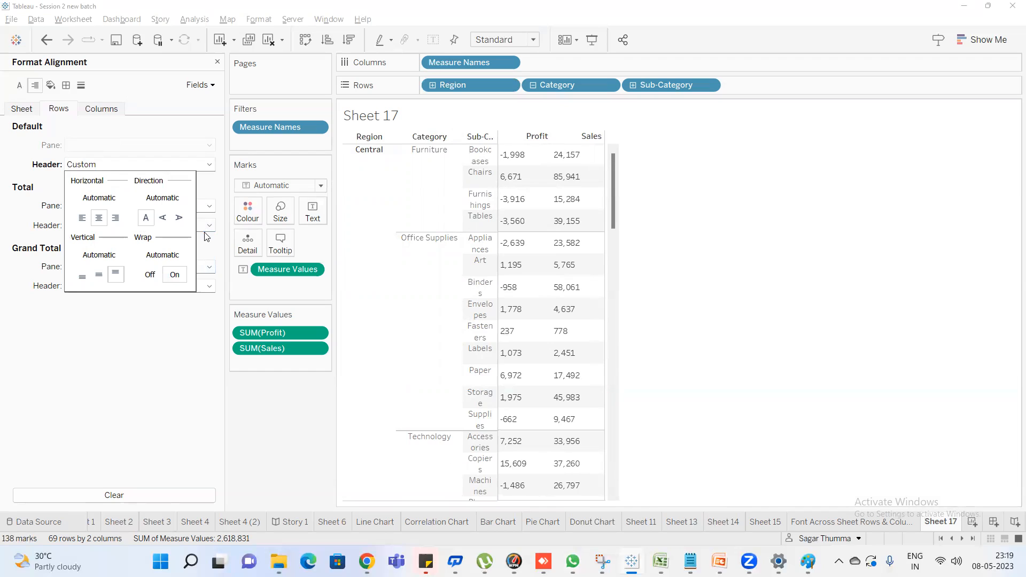
Compare middle and bottom vertical alignment on the default row header, keeping bottom, and switch its wrap off and back on
click(100, 276)
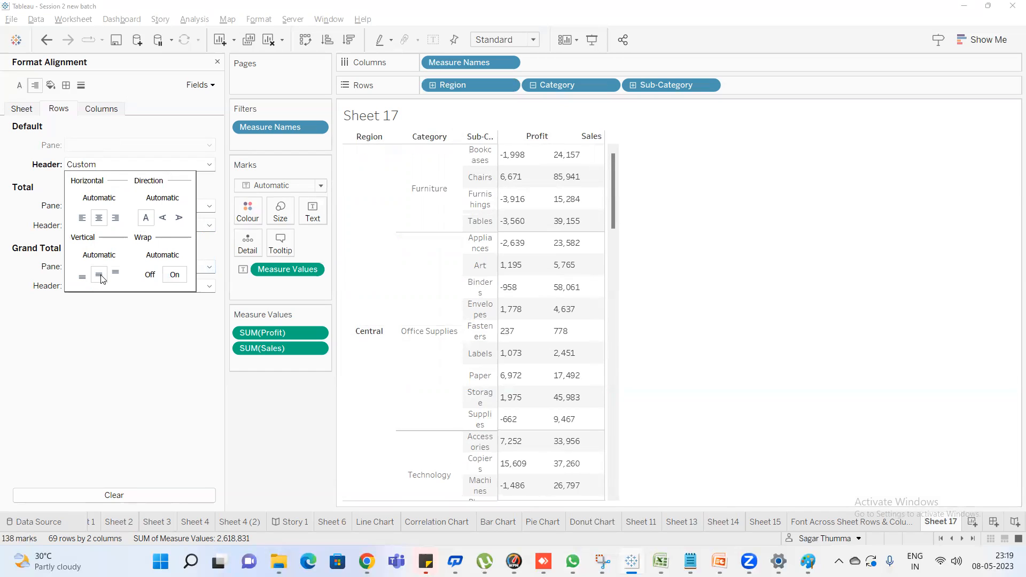
click(83, 276)
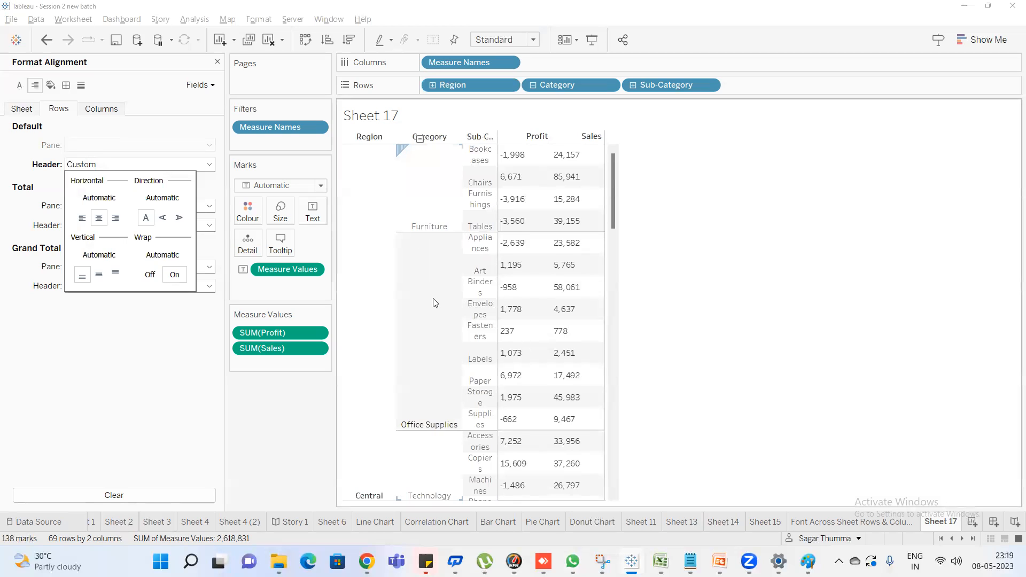
click(155, 275)
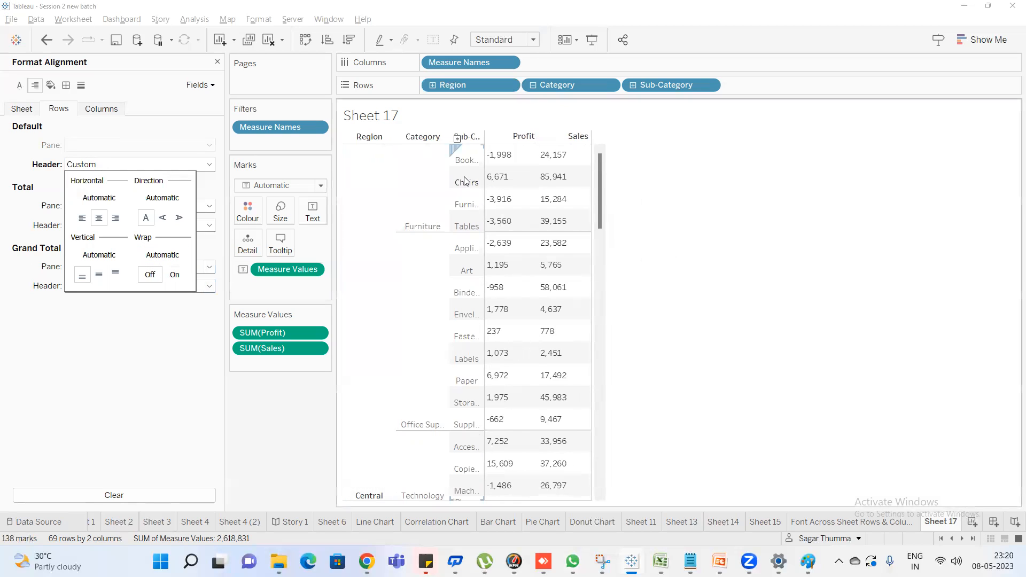
click(178, 275)
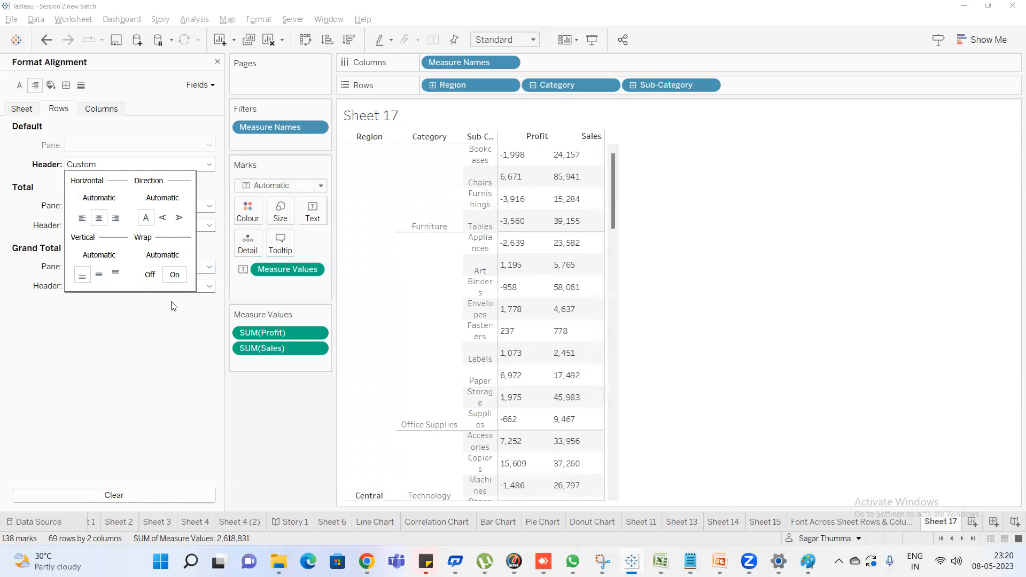
click(169, 350)
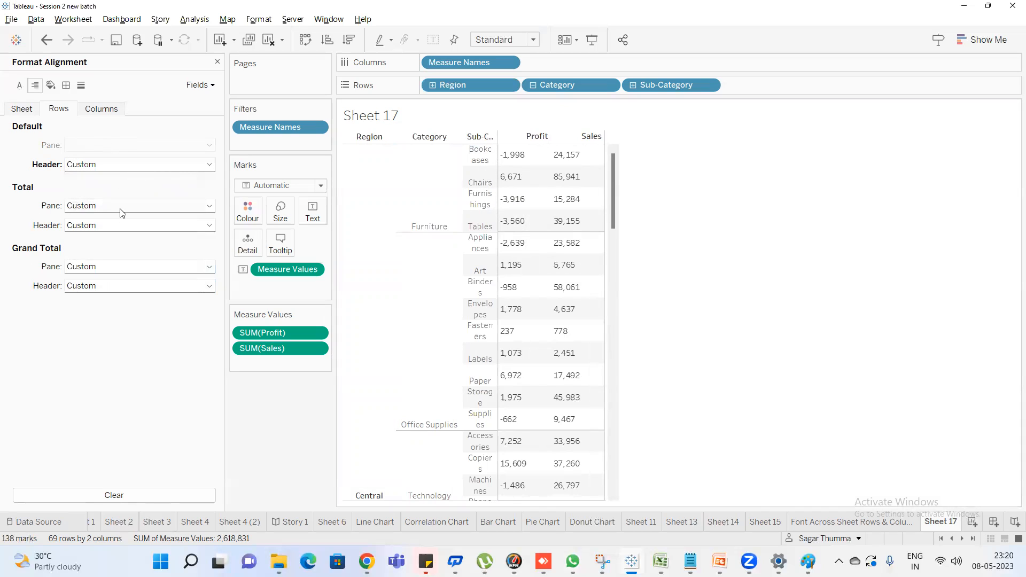
Try centre and right alignment on the rows' total pane, and compare top, middle and bottom vertical alignment, finishing with right and bottom
scroll(535, 230, down, 15)
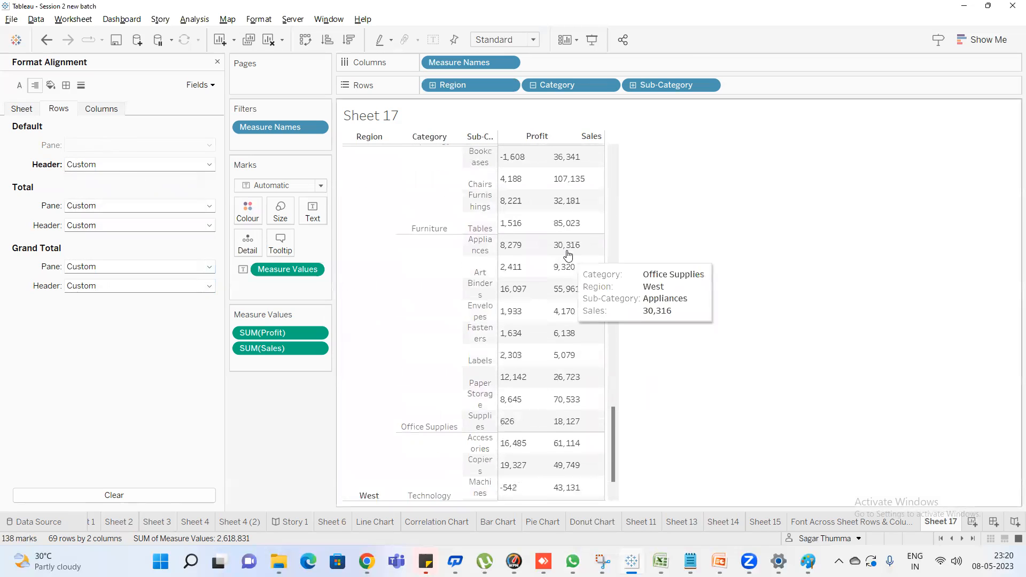
click(113, 206)
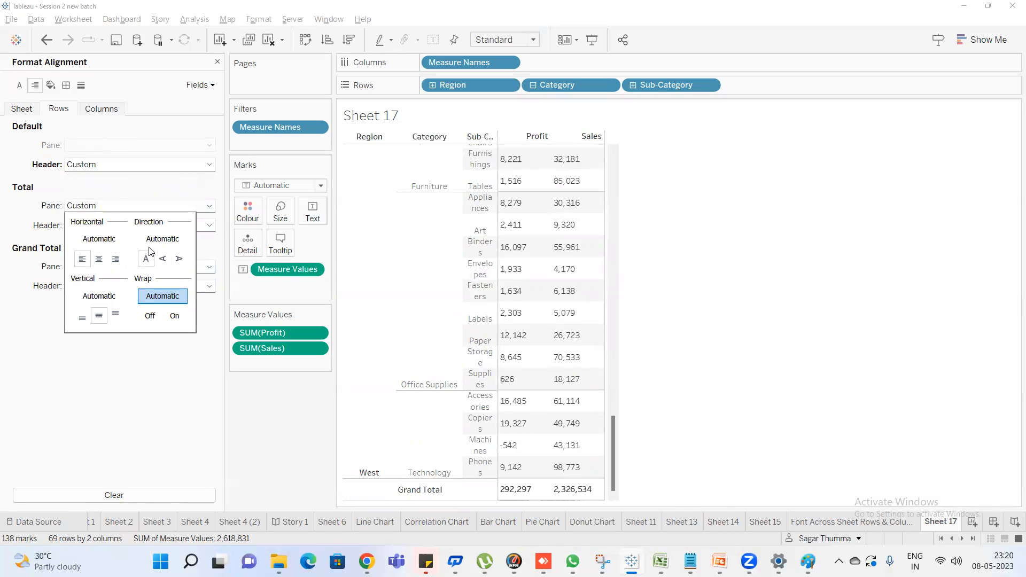
click(99, 260)
click(115, 260)
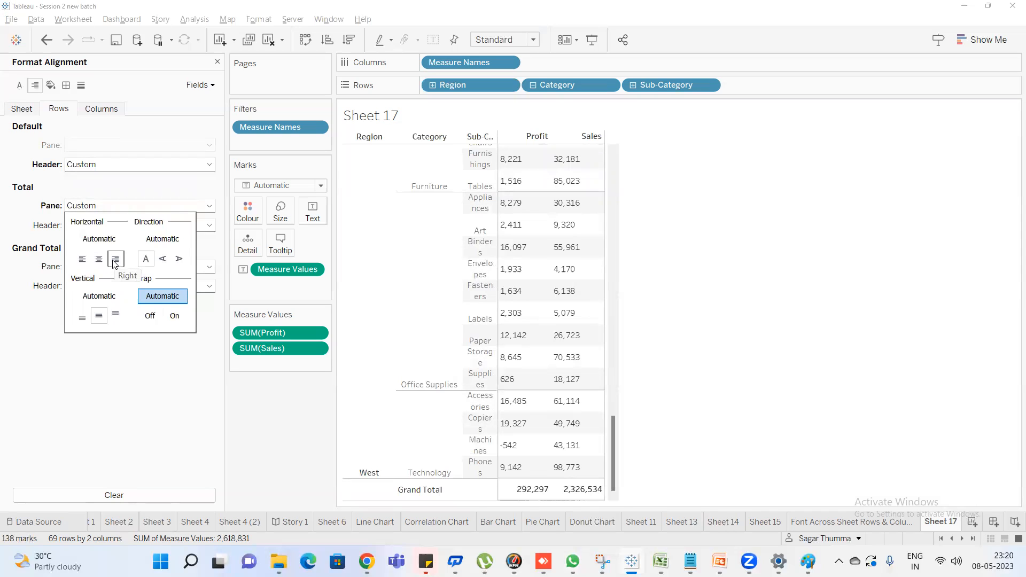
click(115, 318)
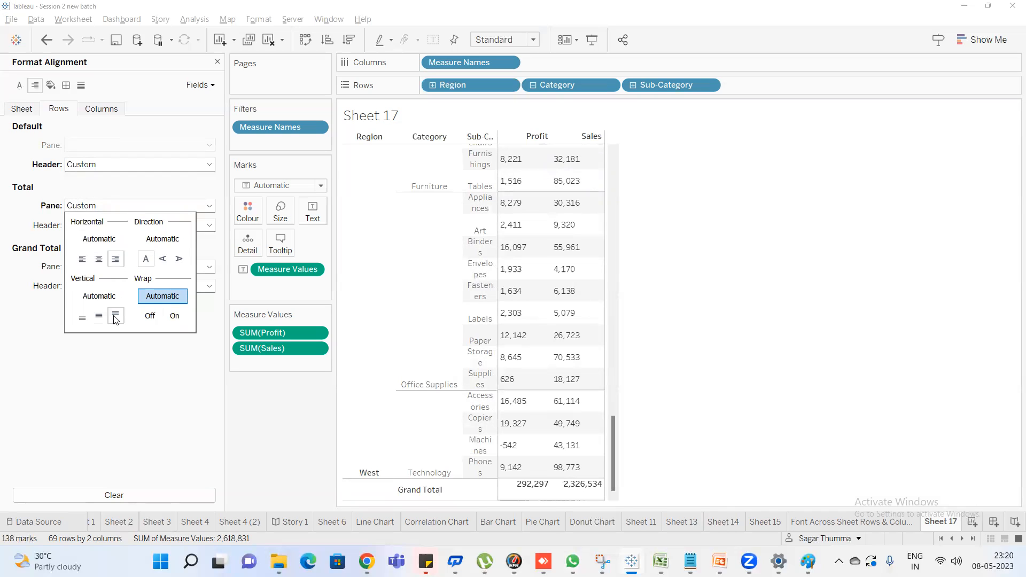
click(99, 316)
mouse_move(559, 492)
click(82, 318)
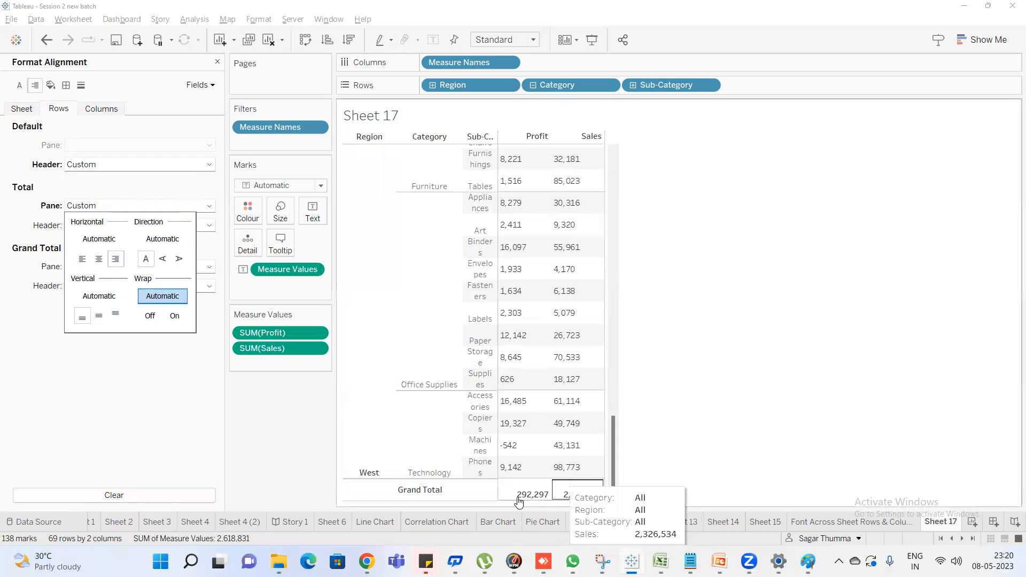
Compare left and centre alignment on the rows' total pane, finishing with left, and turn on its wrap
click(82, 258)
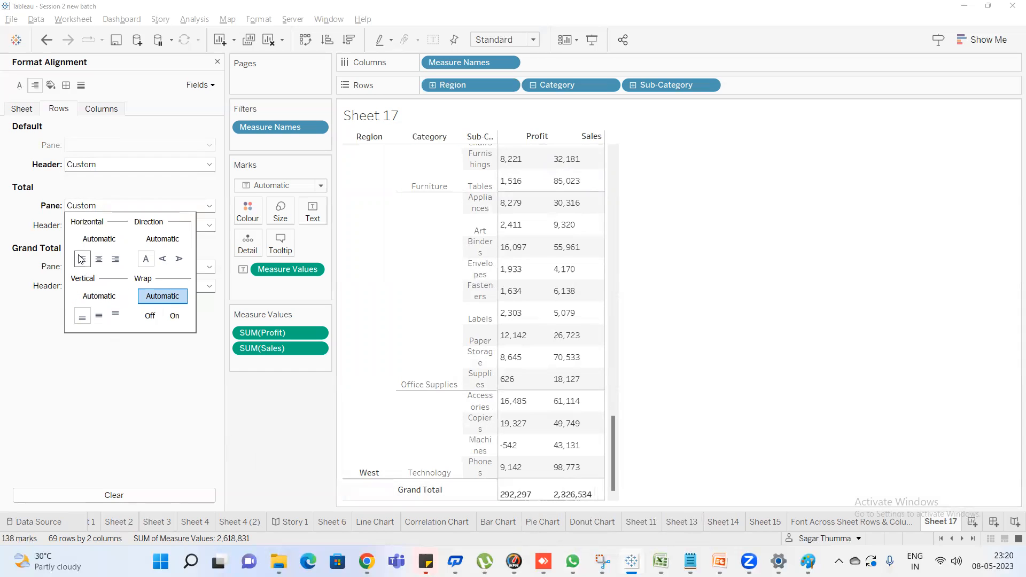
click(101, 260)
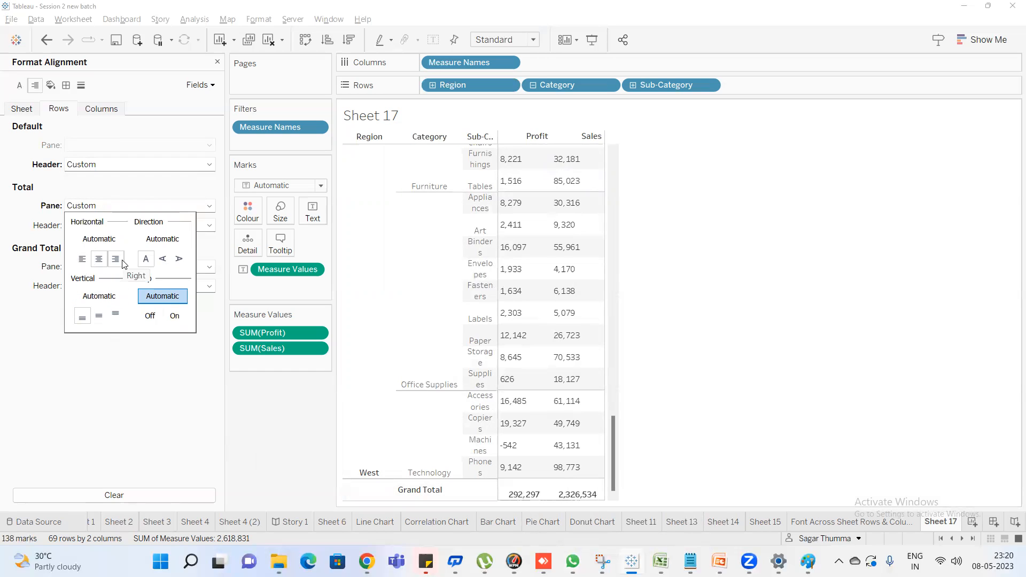
click(82, 260)
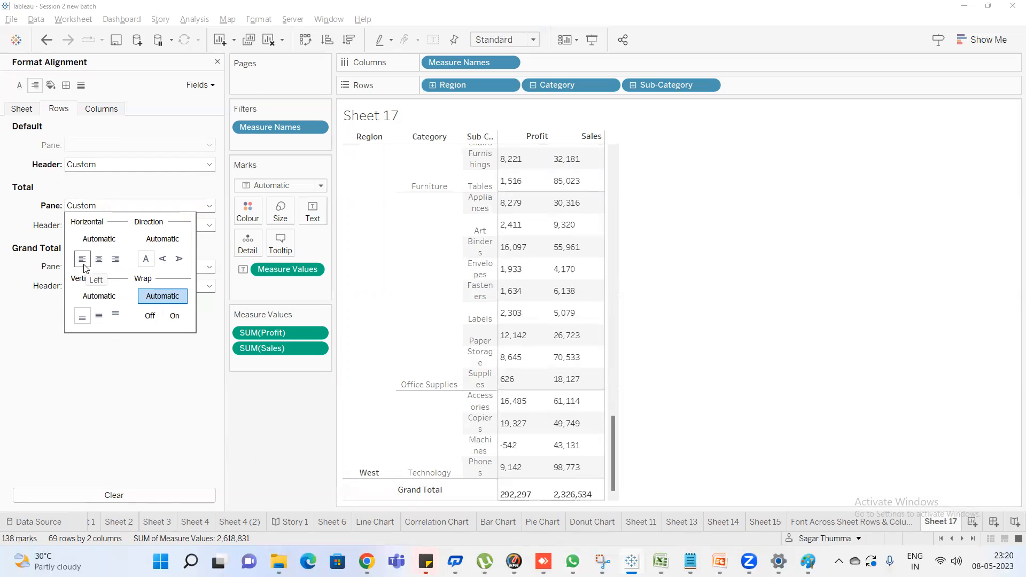
click(171, 315)
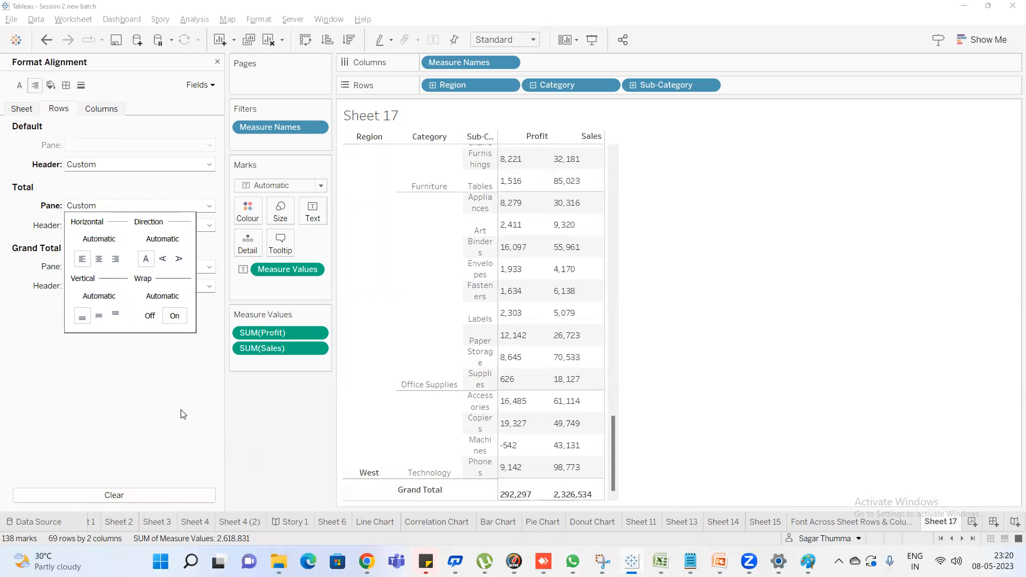
click(181, 419)
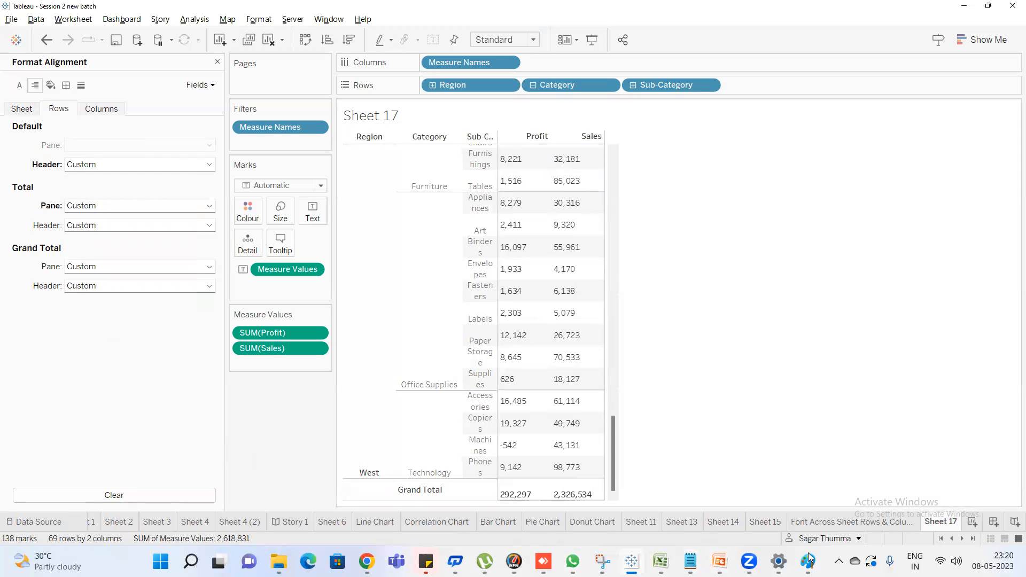
Switch to the Notepad note, highlight its sheet, rows and columns lines, move its window off the alignment settings, and return to Tableau
mouse_move(690, 562)
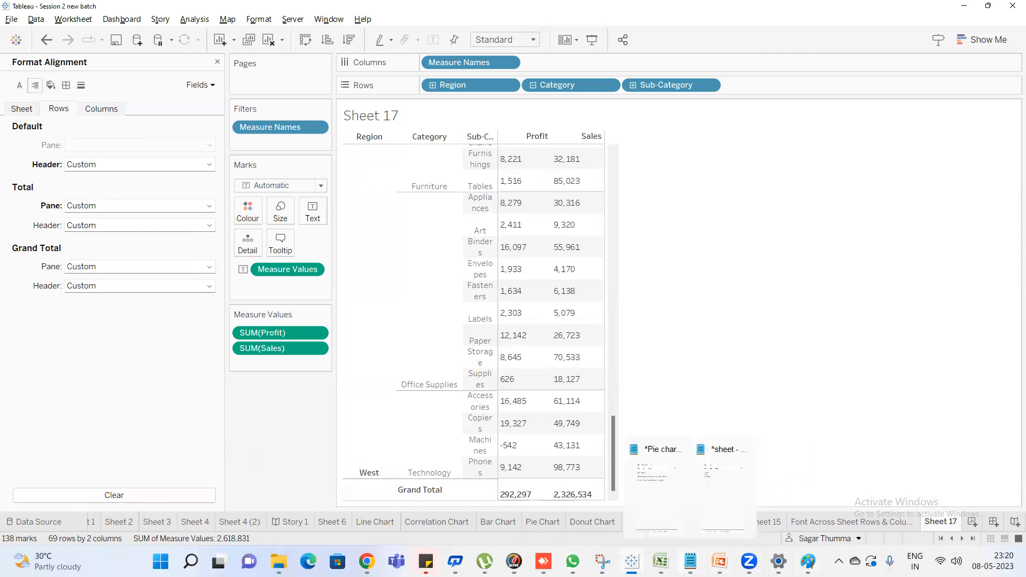
click(720, 520)
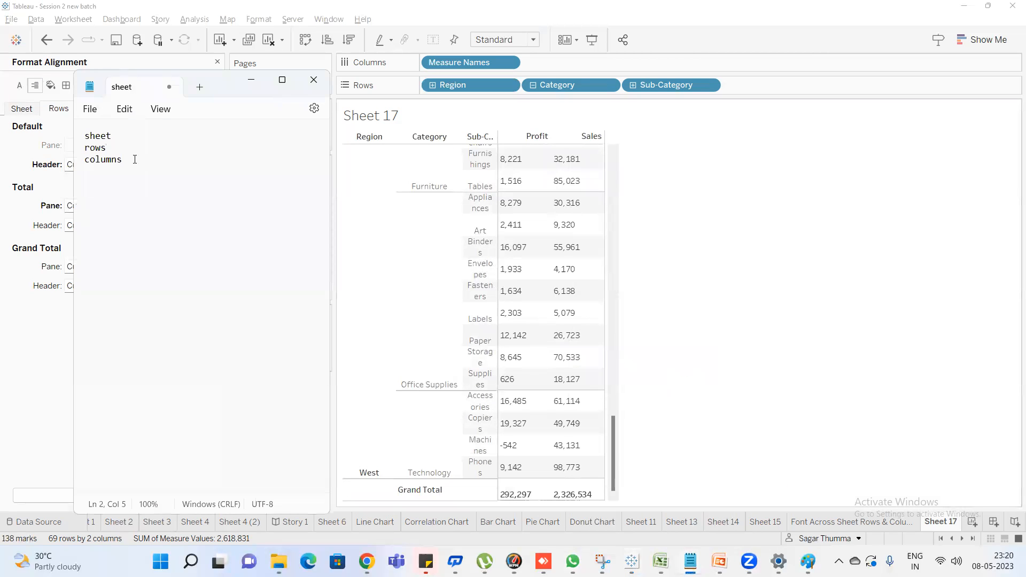
drag(130, 163, 95, 136)
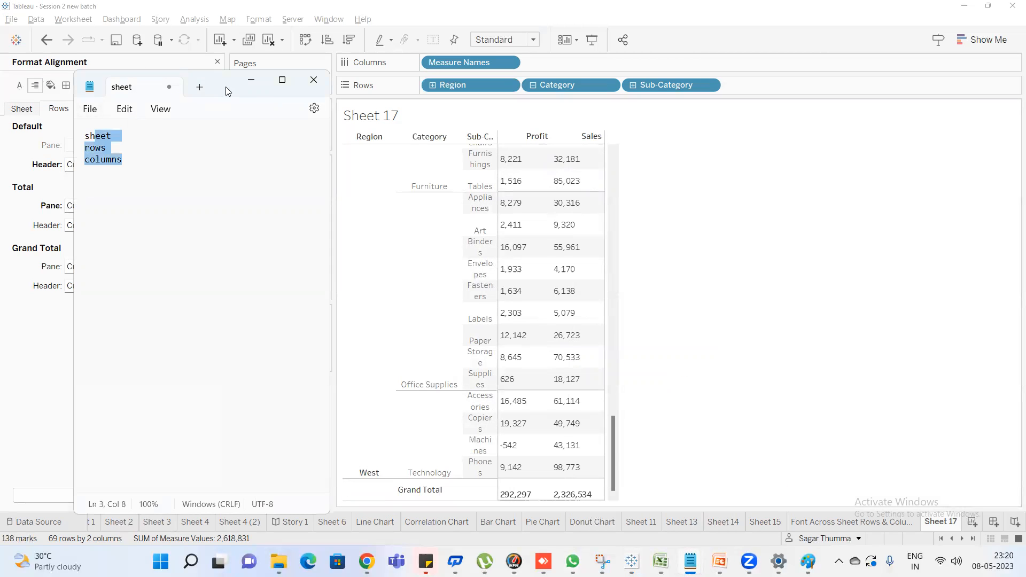
drag(219, 73, 557, 127)
drag(471, 217, 356, 149)
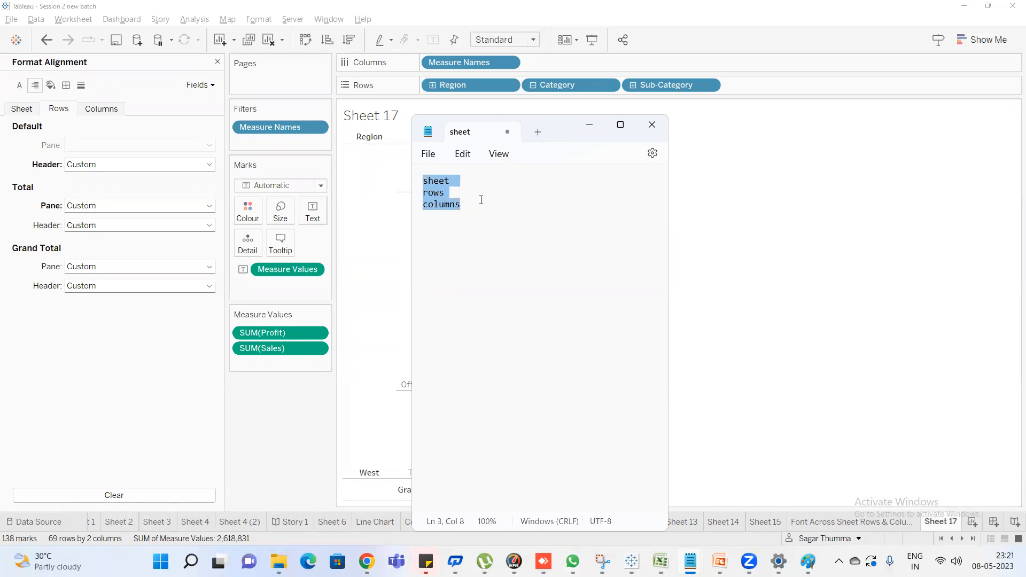
click(2, 145)
Review the sheet-level alignment settings against the first rows of the table, and switch back to the Notepad note
click(23, 108)
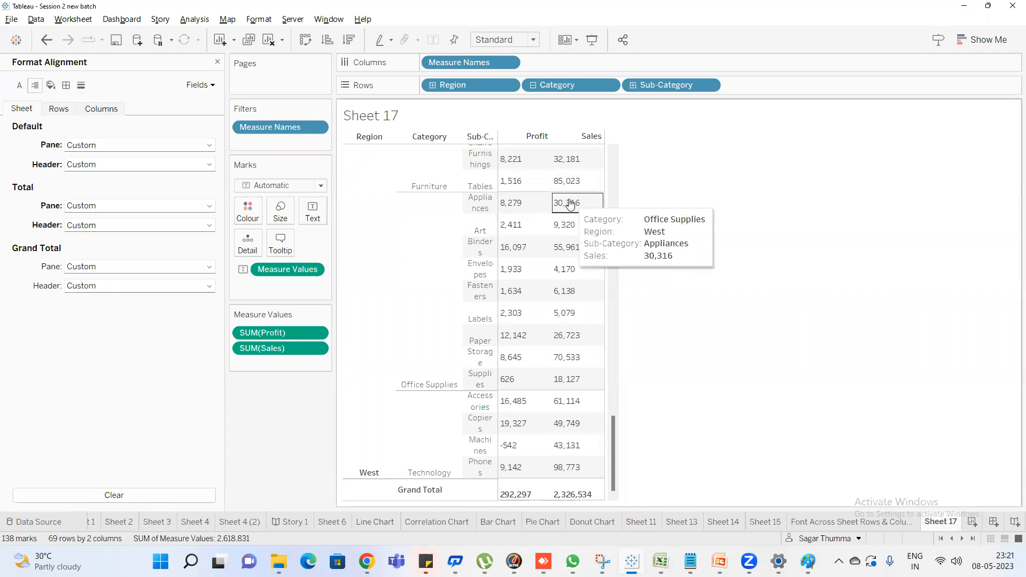
scroll(568, 203, up, 3)
scroll(566, 198, up, 15)
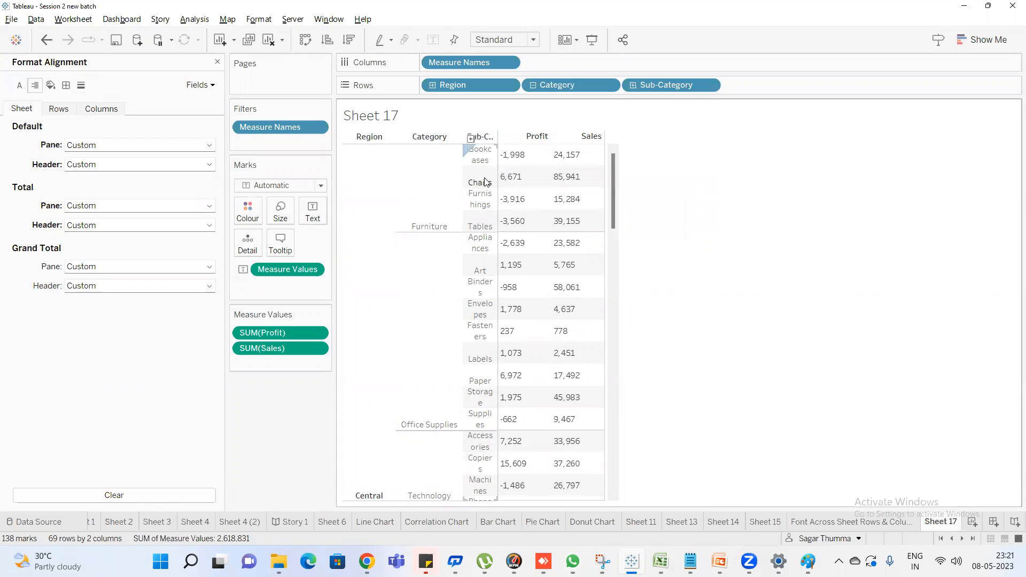
key(alt+Tab)
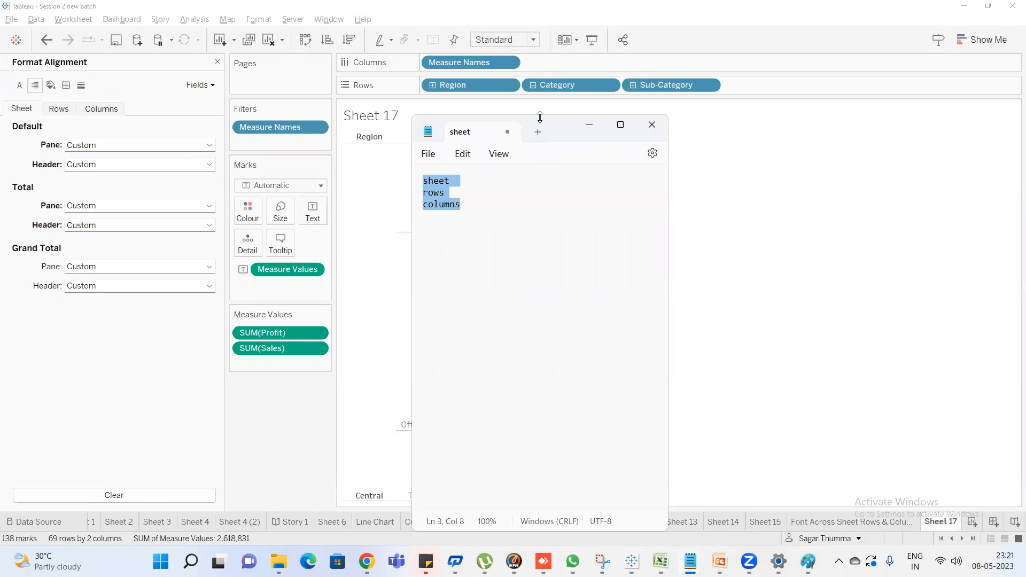
Move the Notepad window off the table's first columns and switch to the Paint drawing of the Sheet 16 table
drag(733, 124, 735, 125)
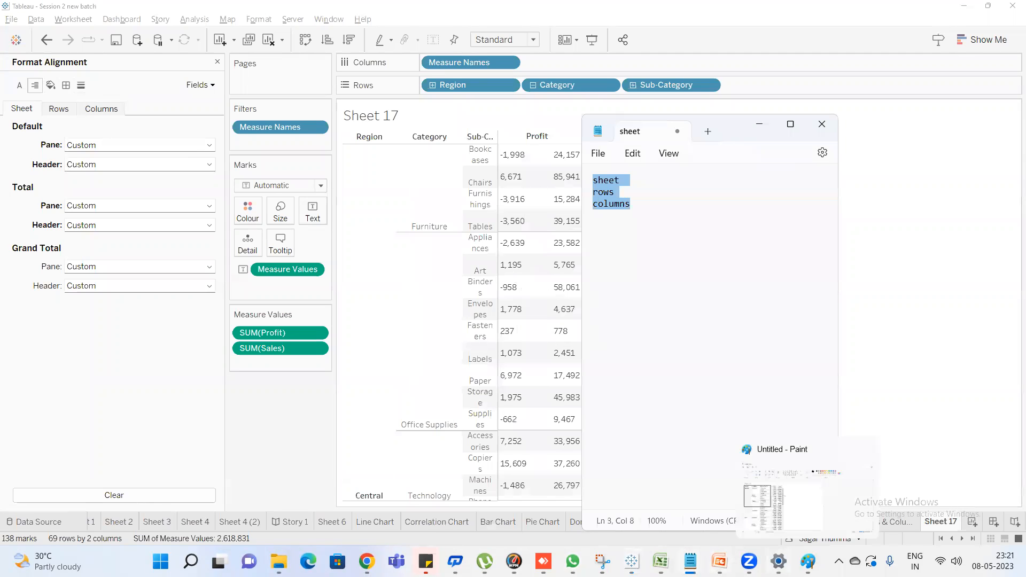
mouse_move(751, 562)
mouse_move(719, 561)
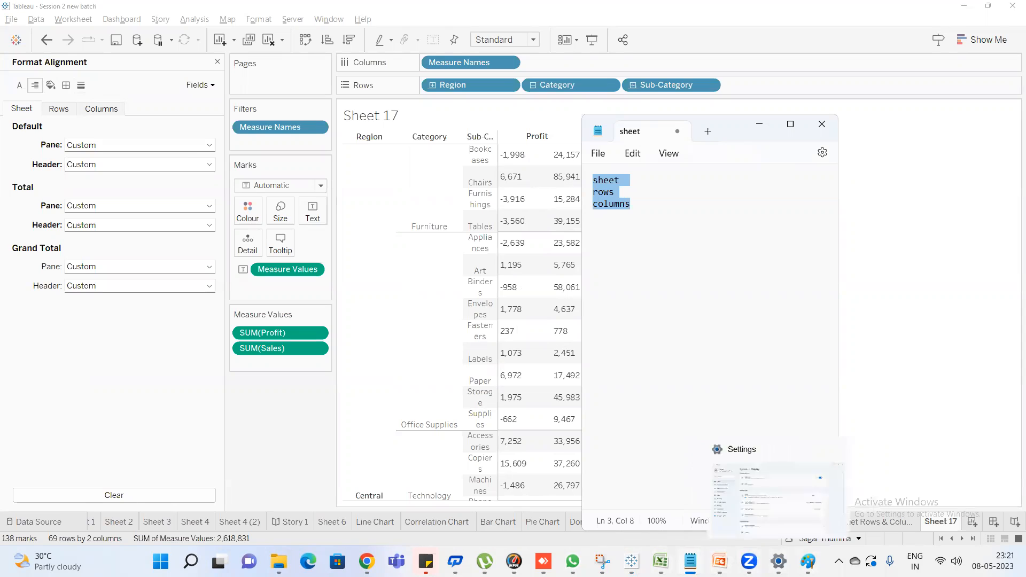
click(807, 562)
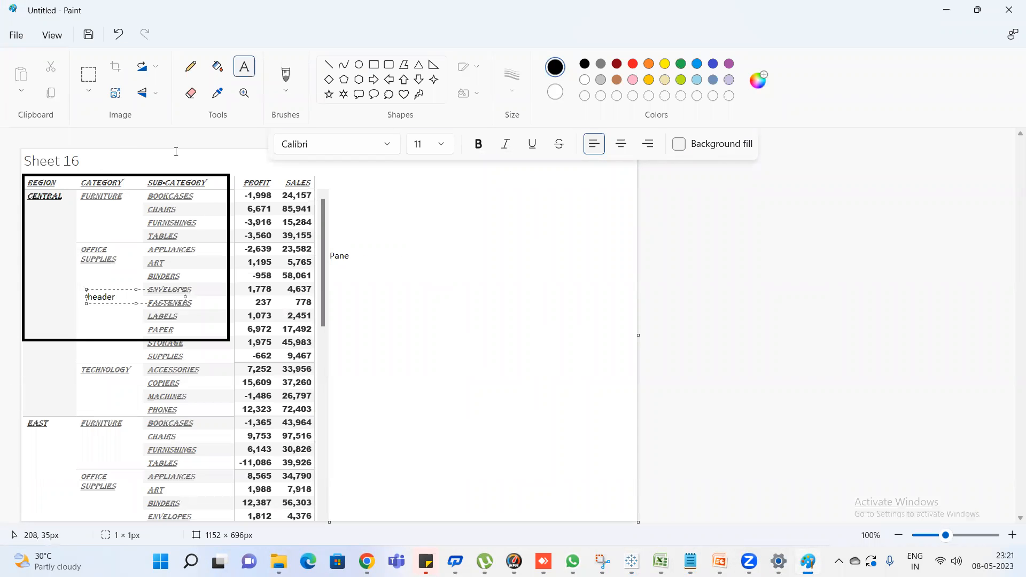
Outline the table's heading row with a rectangle about 559 × 28 px and label it "Column Headers" beside the table
click(374, 65)
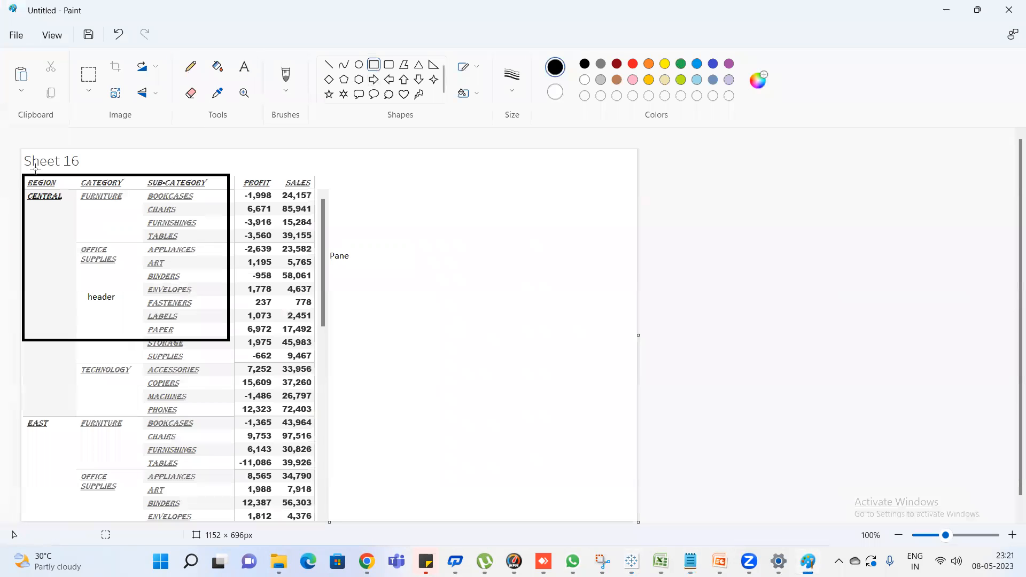
mouse_move(23, 176)
mouse_down()
mouse_move(66, 192)
mouse_move(321, 191)
mouse_up()
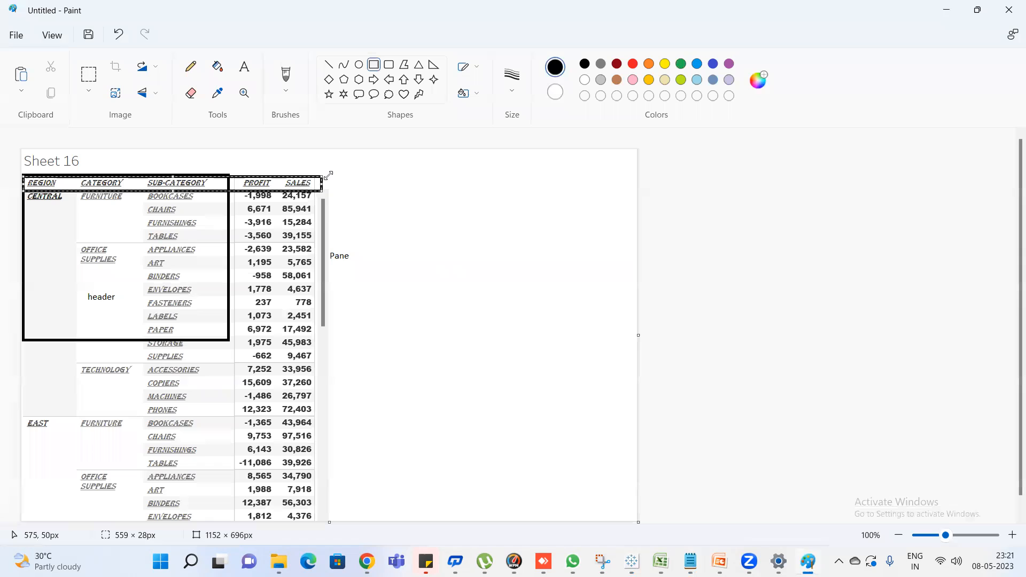
click(338, 181)
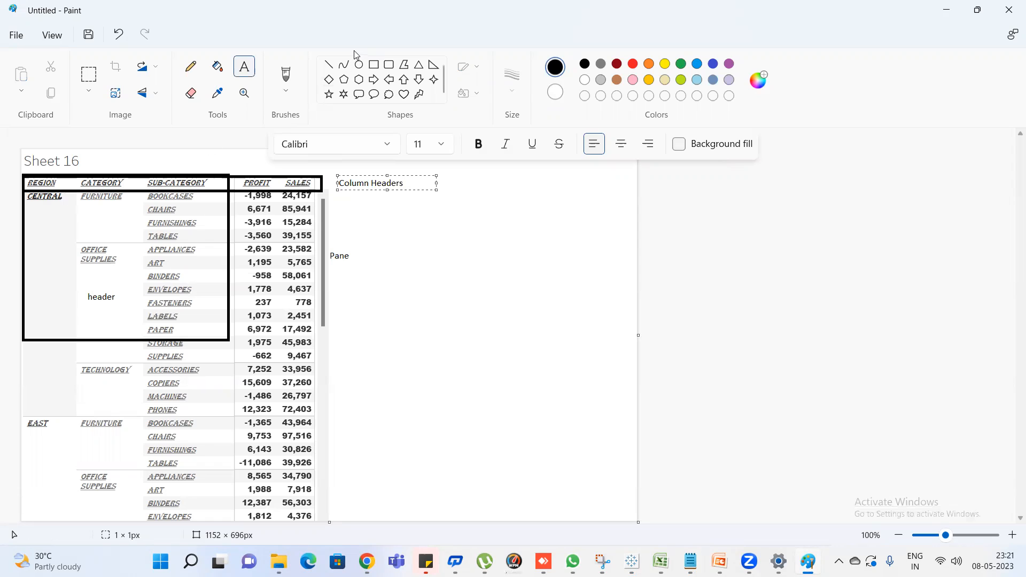
Draw a rectangle about 379 × 601 px around the region, category and sub-category entries and label it "row header"
click(374, 64)
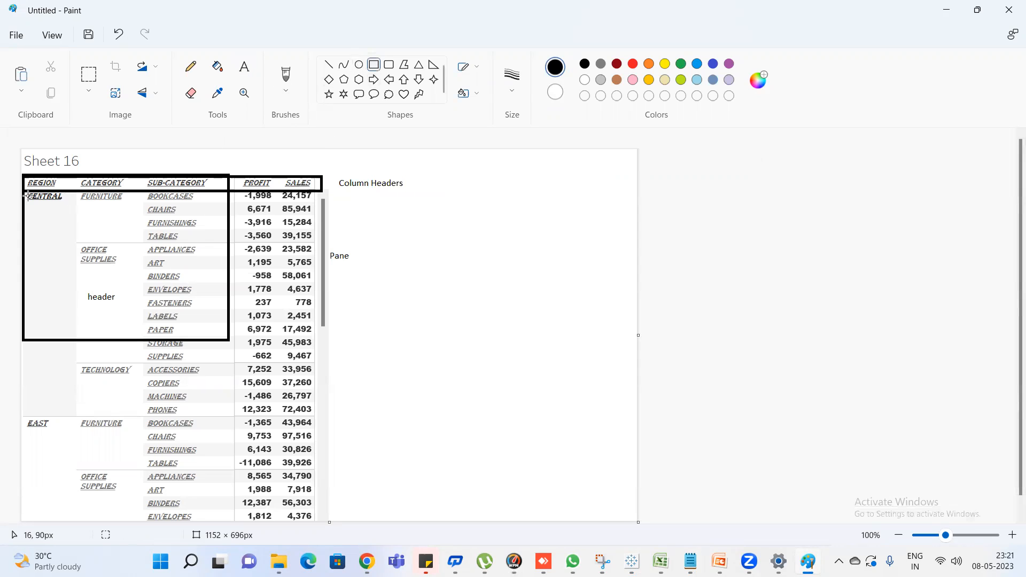
drag(23, 194, 226, 515)
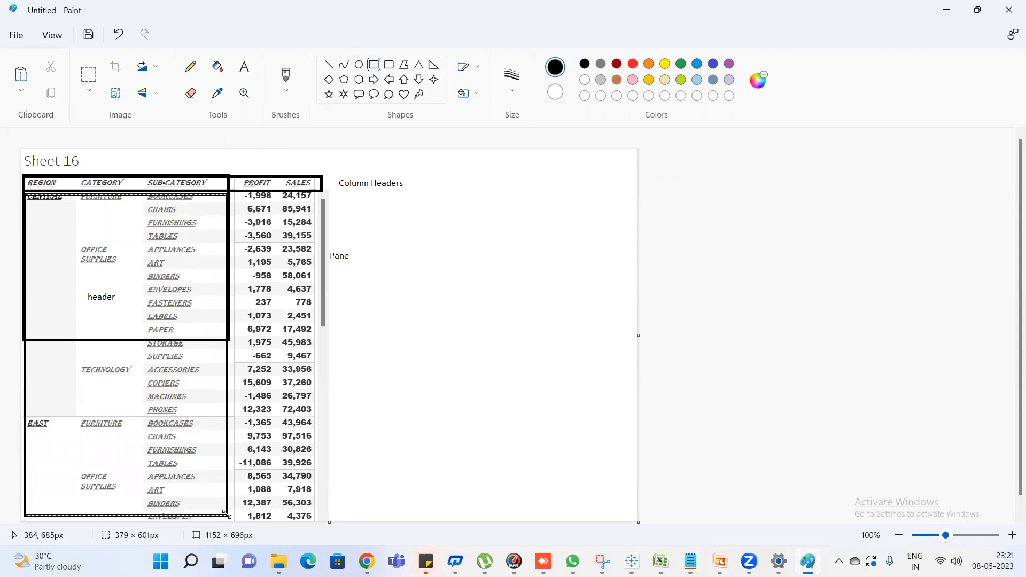
click(244, 67)
click(44, 271)
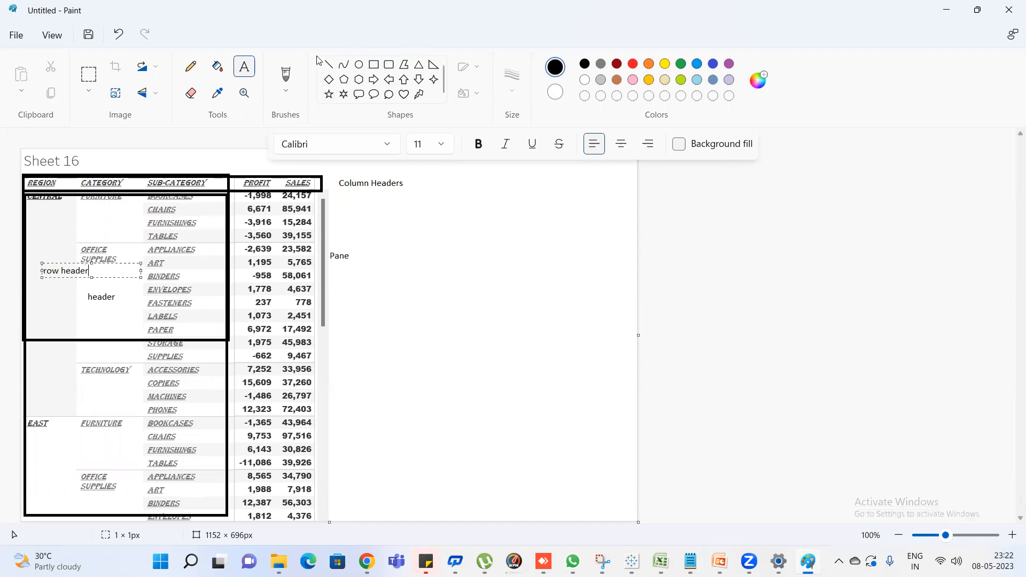
Draw a rectangle about 149 × 614 px around the profit and sales numbers and place the label "Pane values" beside the table
click(376, 65)
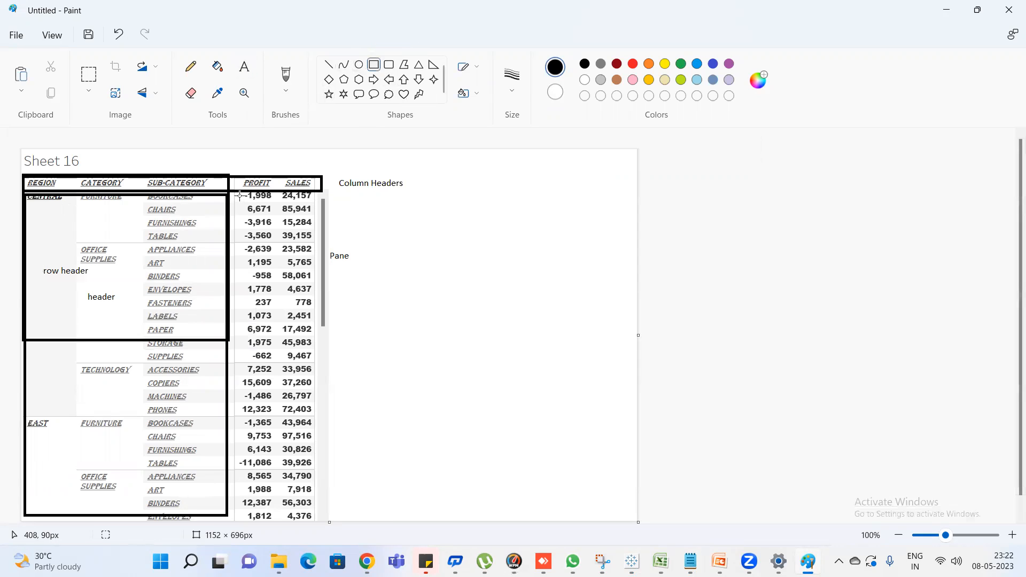
drag(278, 212, 319, 520)
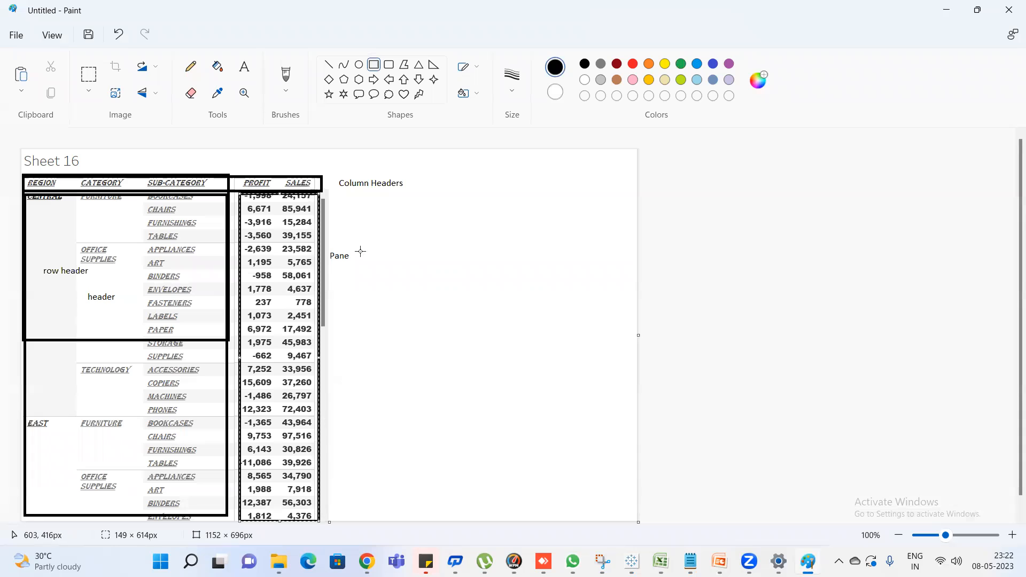
click(245, 66)
click(267, 277)
text(Pna)
key(BackSpace)
key(BackSpace)
key(BackSpace)
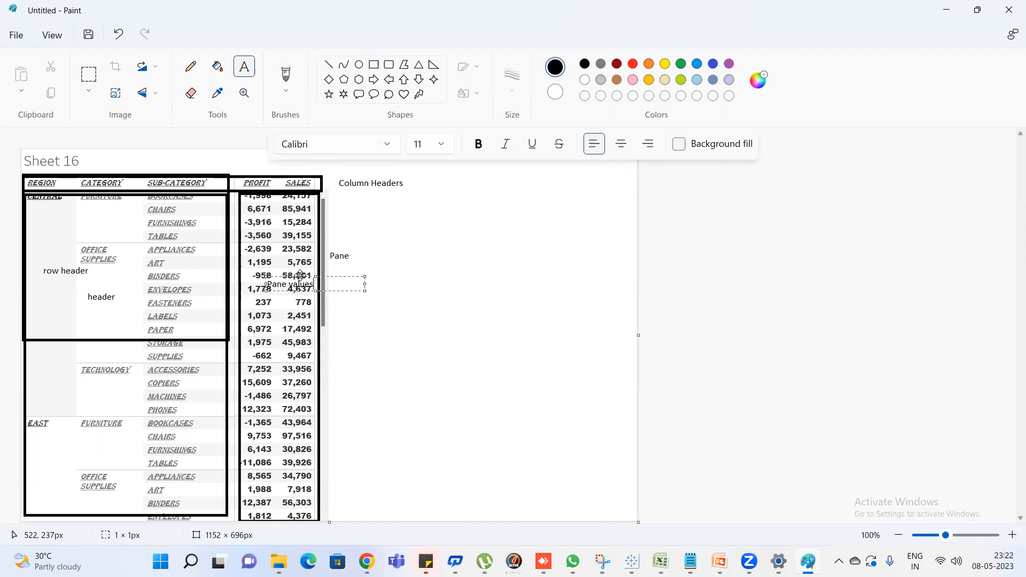
drag(303, 276, 371, 337)
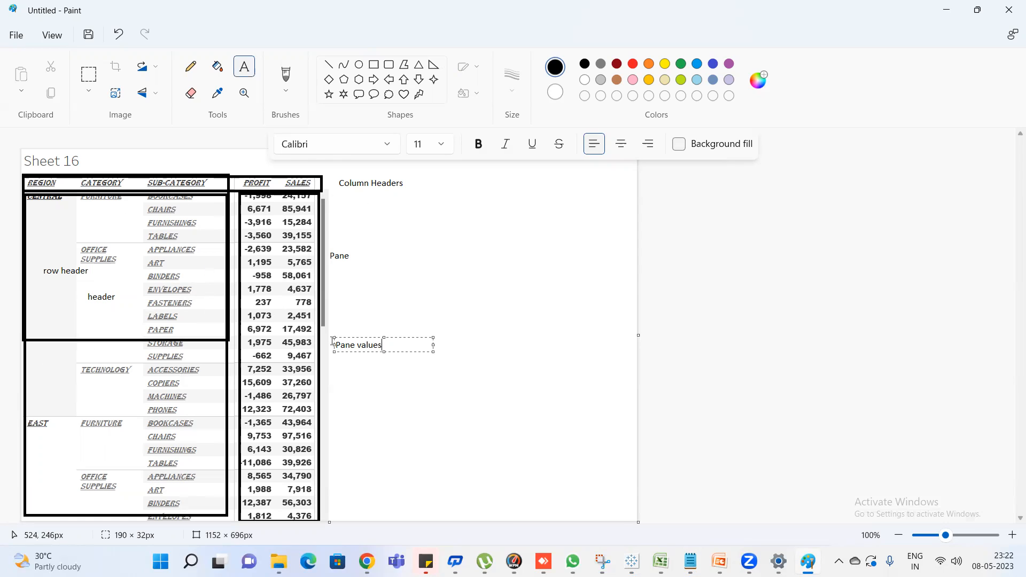
Switch from Paint back to Tableau and minimize the Notepad window covering the Sheet 17 table
click(942, 13)
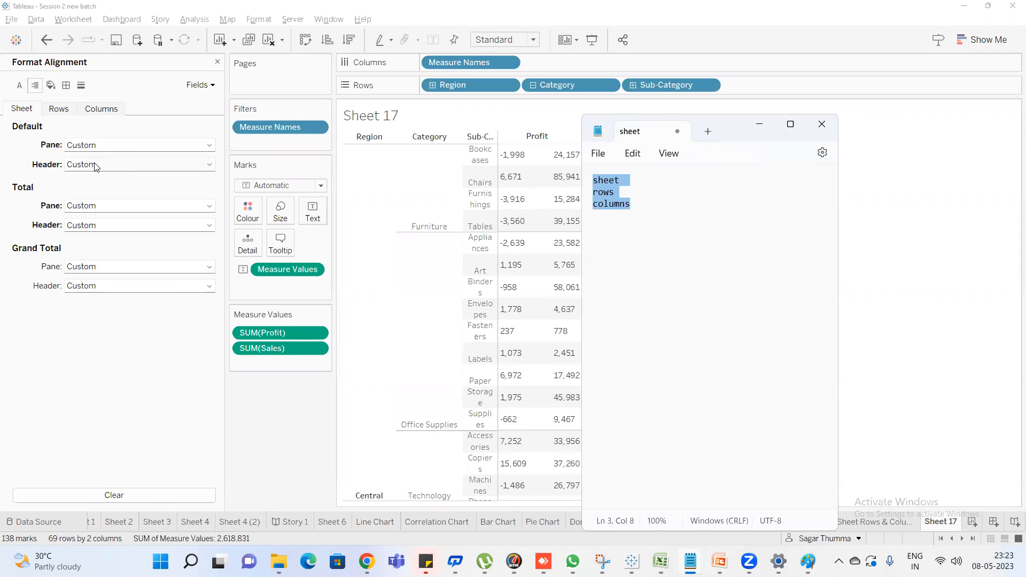
click(761, 125)
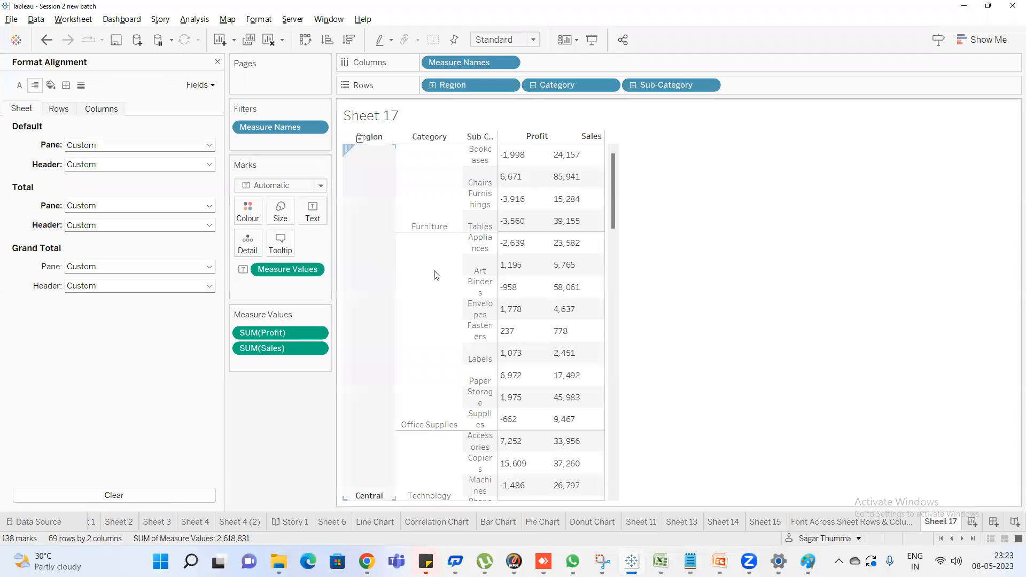
click(808, 561)
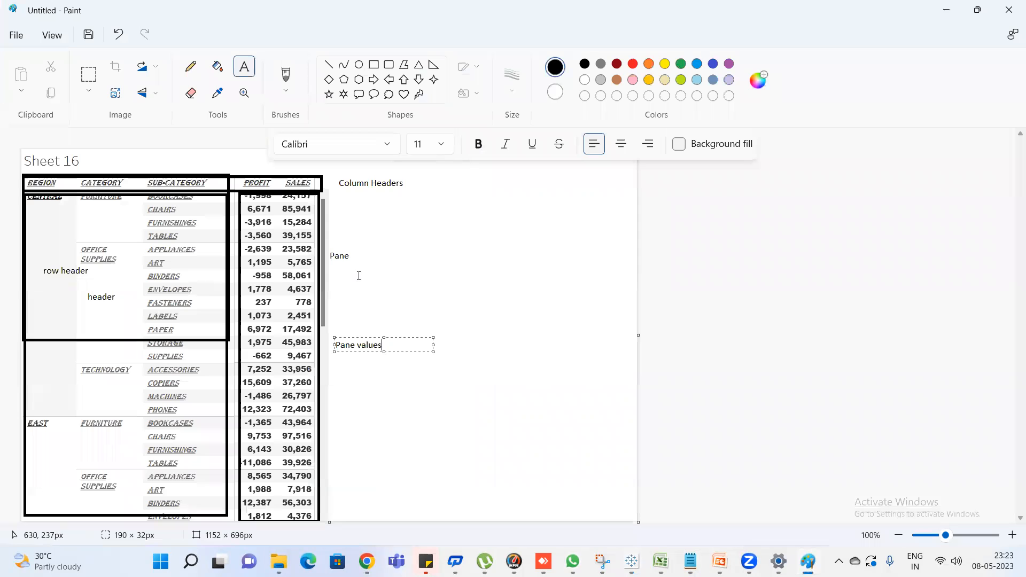
key(alt+Tab)
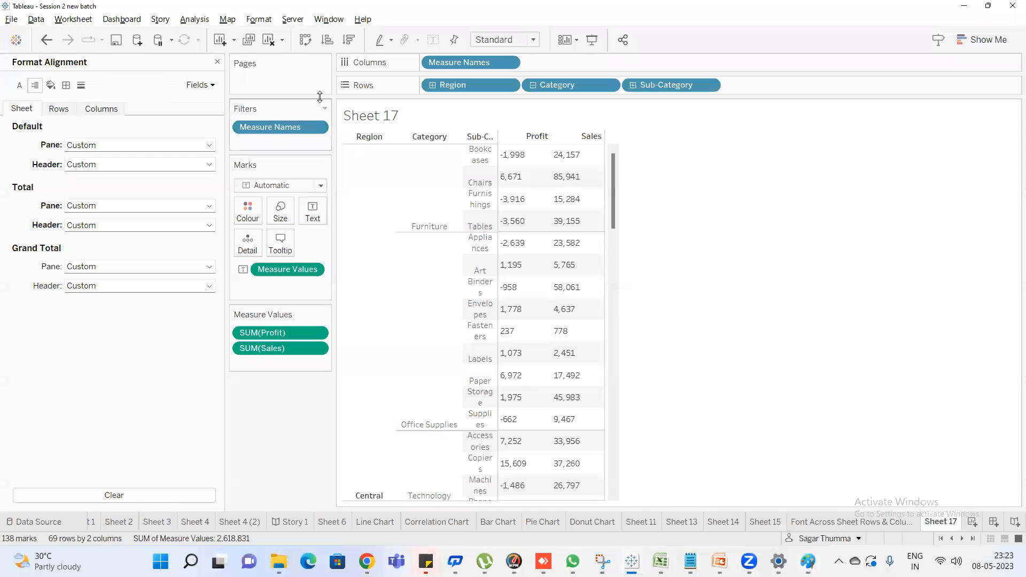
Review the worksheet formatting options and check the header and pane areas marked in the annotated Paint drawing
click(265, 19)
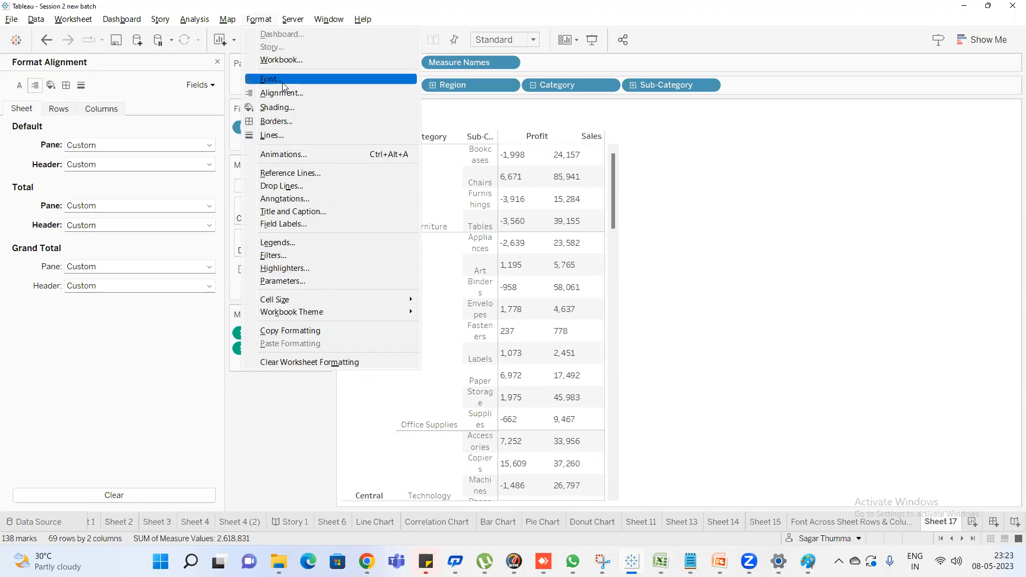
click(32, 142)
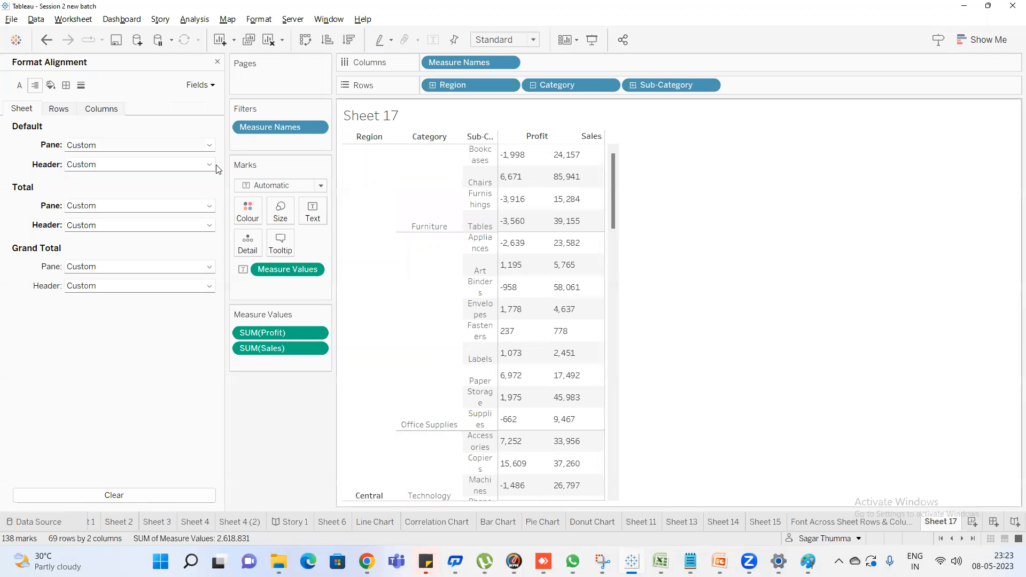
click(808, 561)
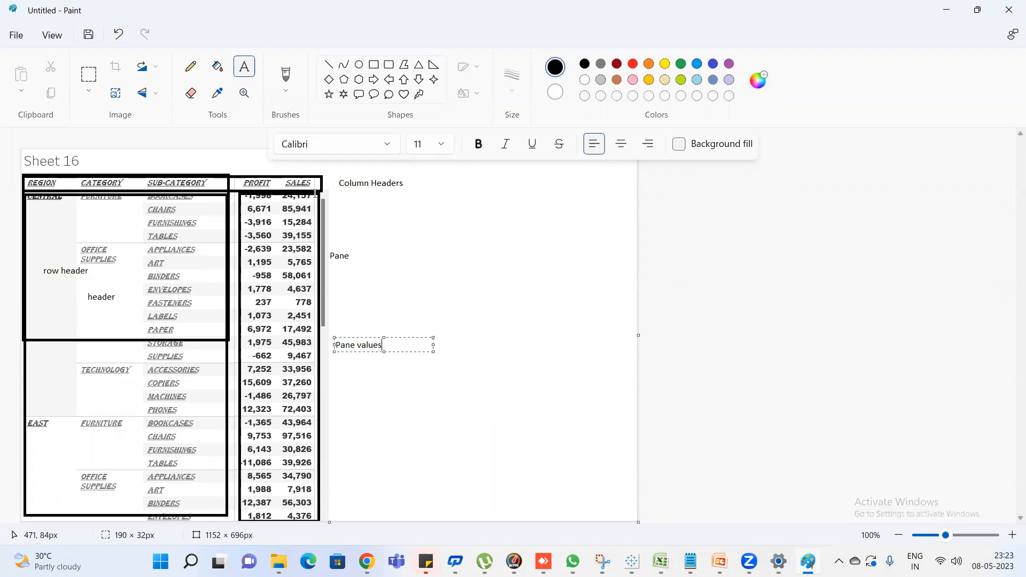
scroll(269, 385, down, 1)
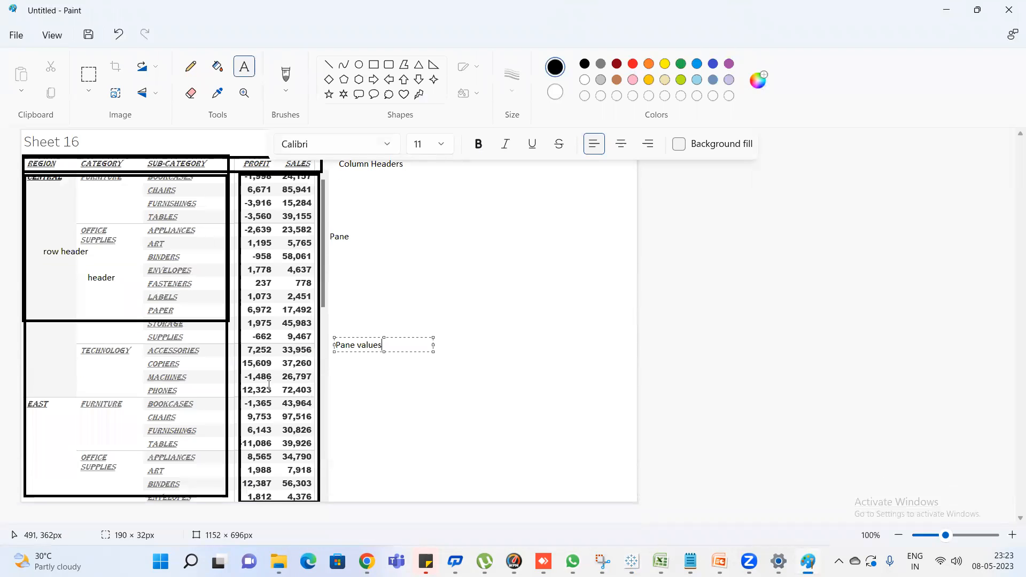
key(alt+Tab)
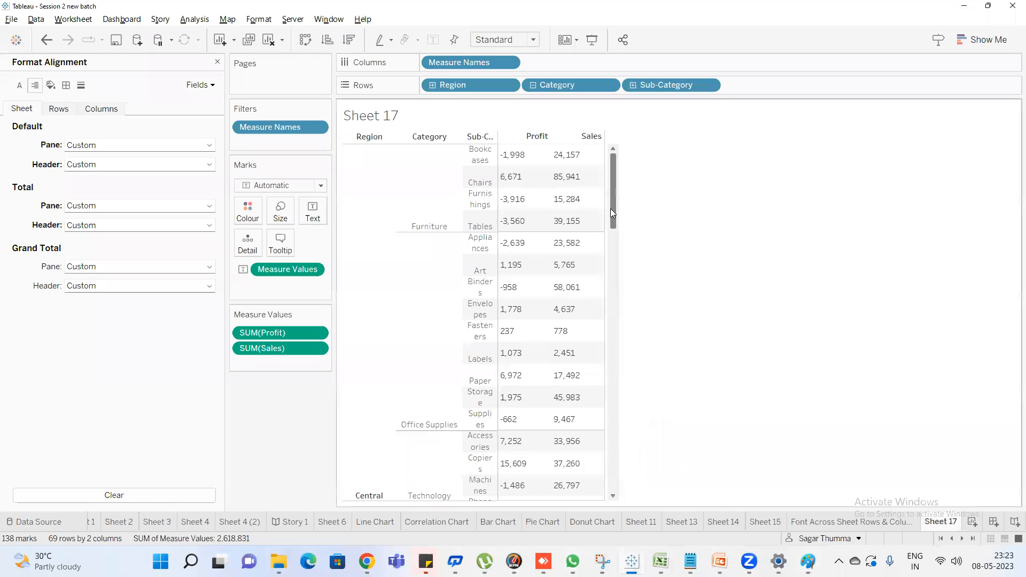
Examine the grand total row at the end of the Sheet 17 table and the available totals options
drag(612, 212, 625, 497)
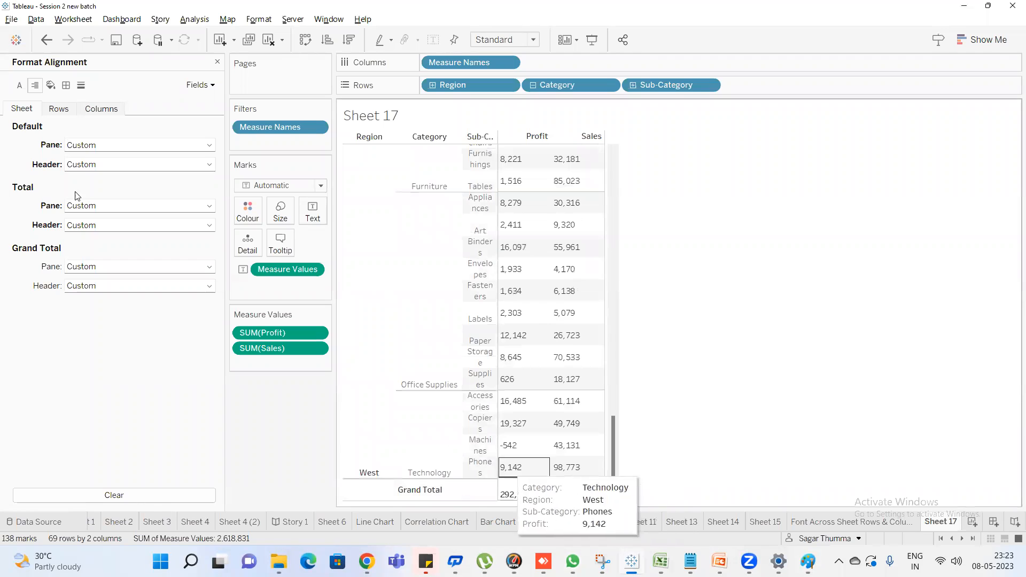
click(190, 20)
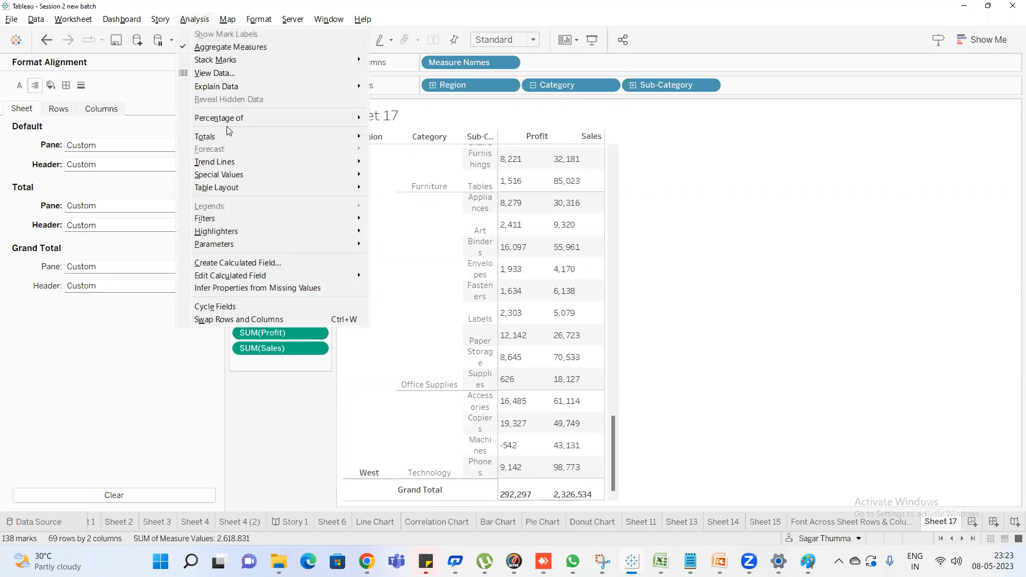
mouse_move(362, 138)
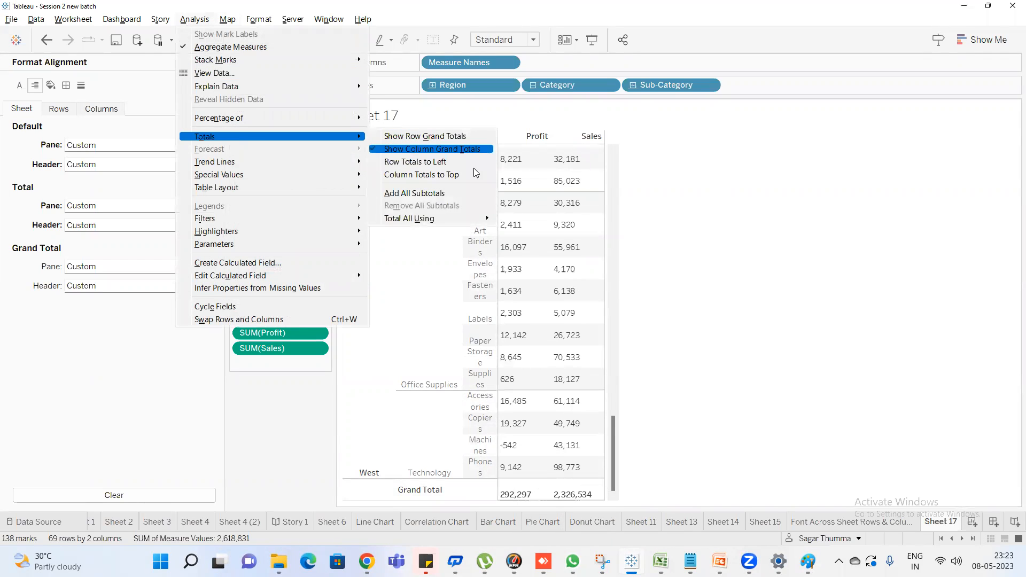
click(722, 351)
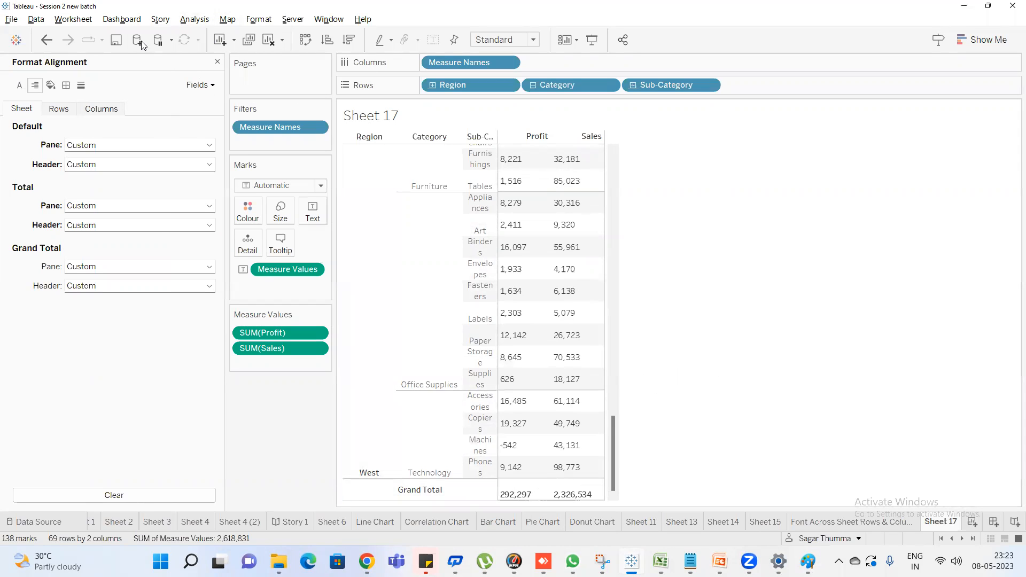
Open the shading format settings and shade the whole worksheet background light pink
click(51, 86)
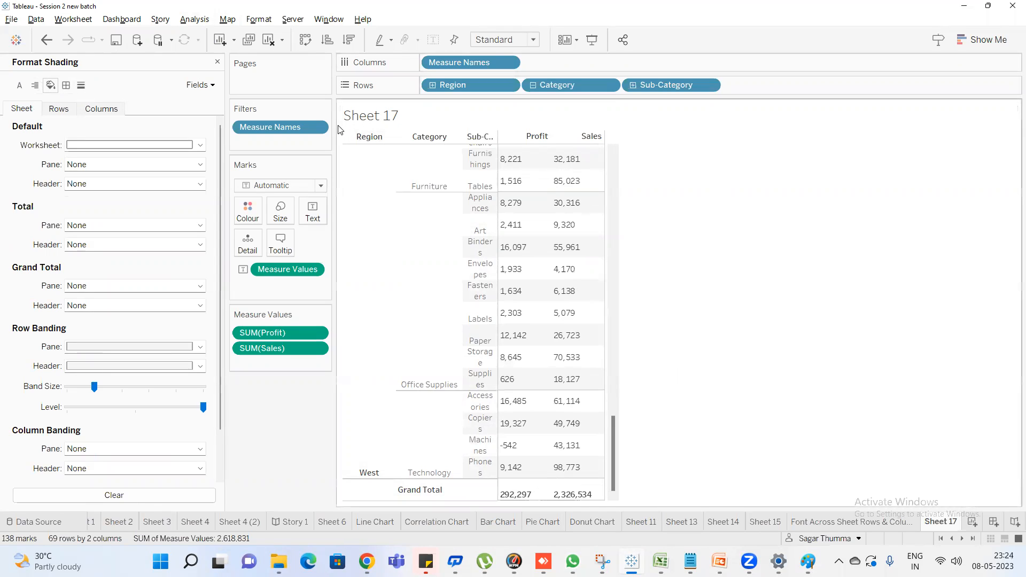
click(140, 149)
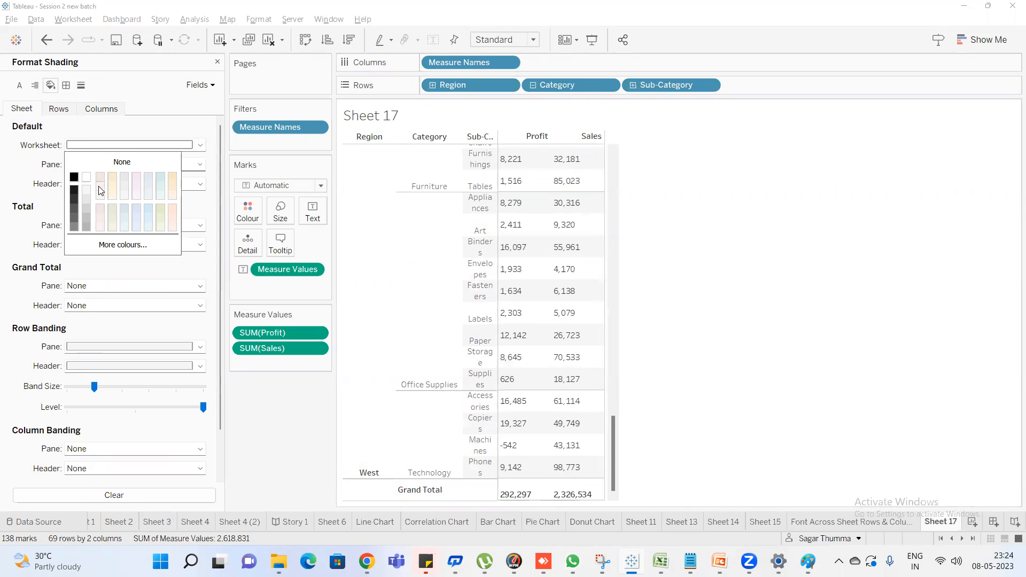
click(101, 227)
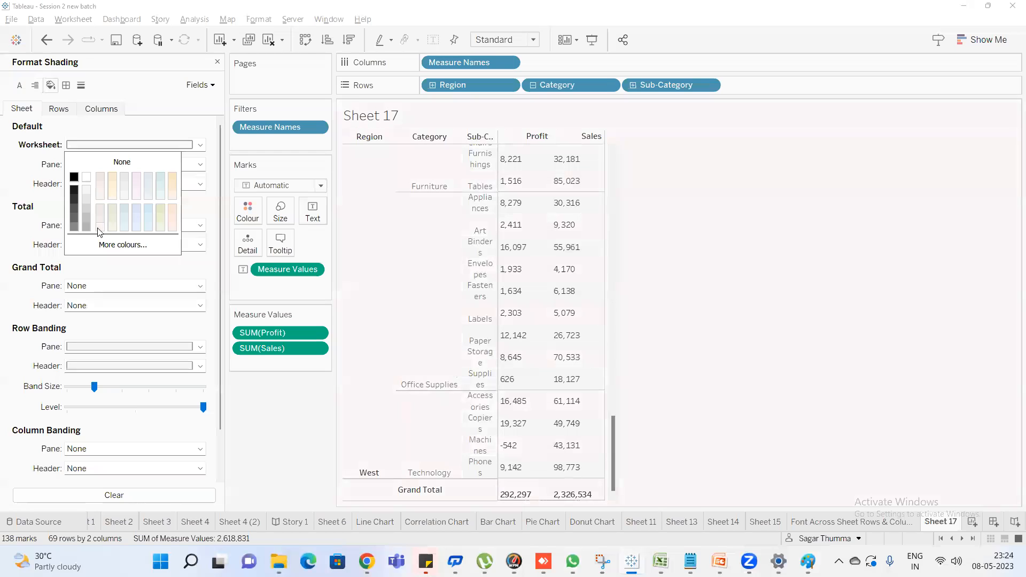
click(2, 175)
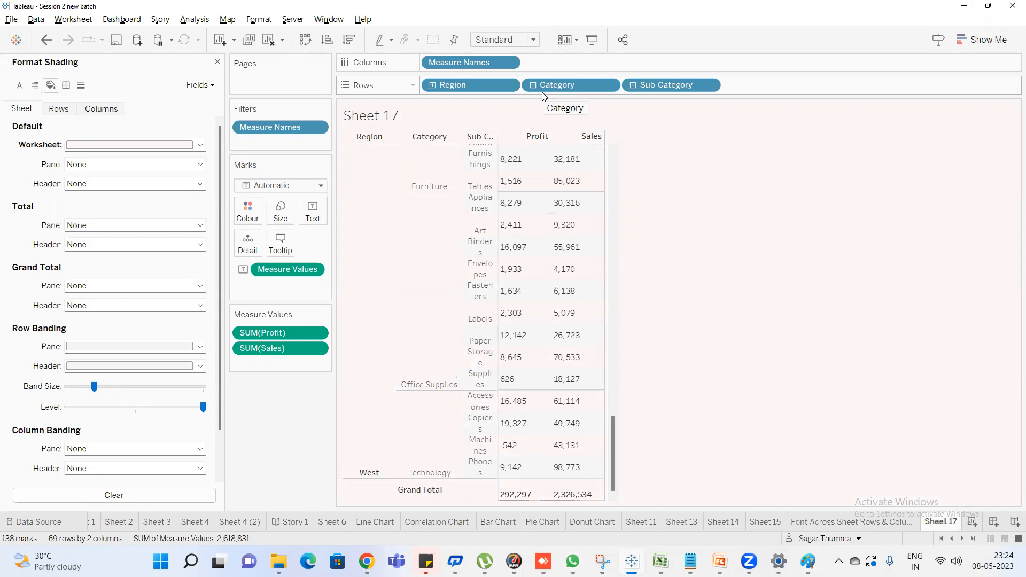
Set the sheet's default pane shading to light teal and look over the shaded value rows
click(107, 165)
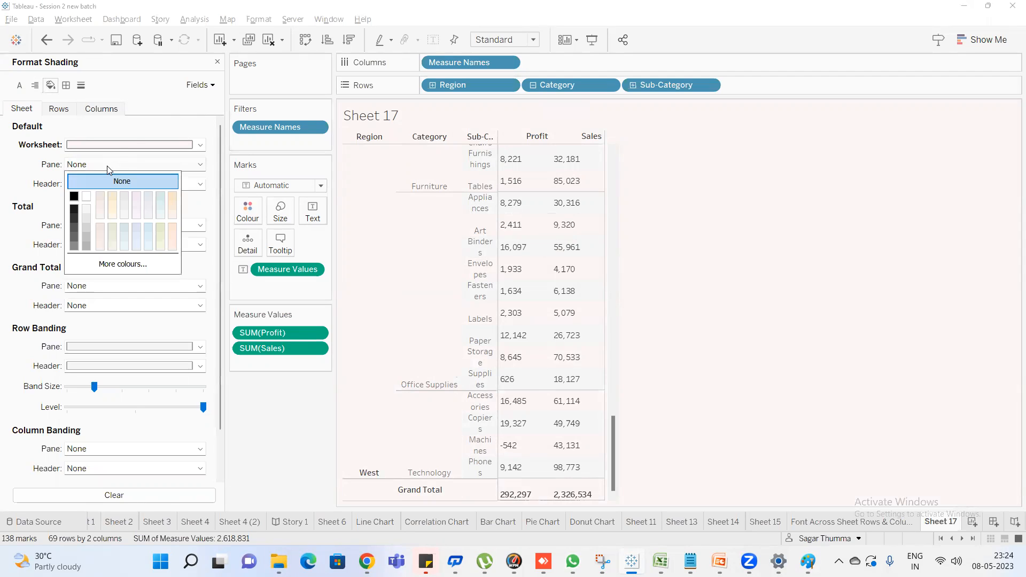
click(161, 203)
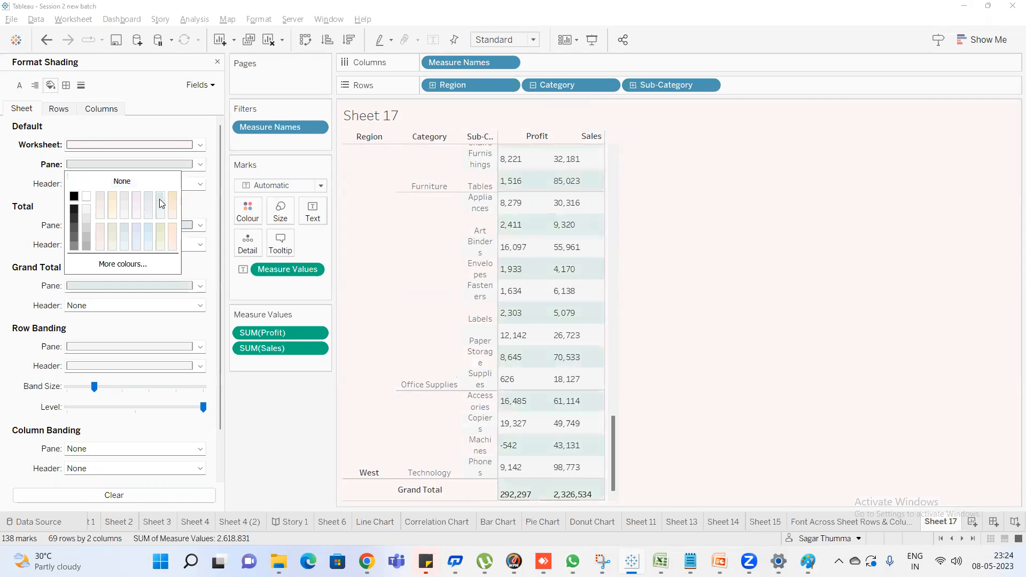
click(32, 193)
scroll(556, 181, up, 5)
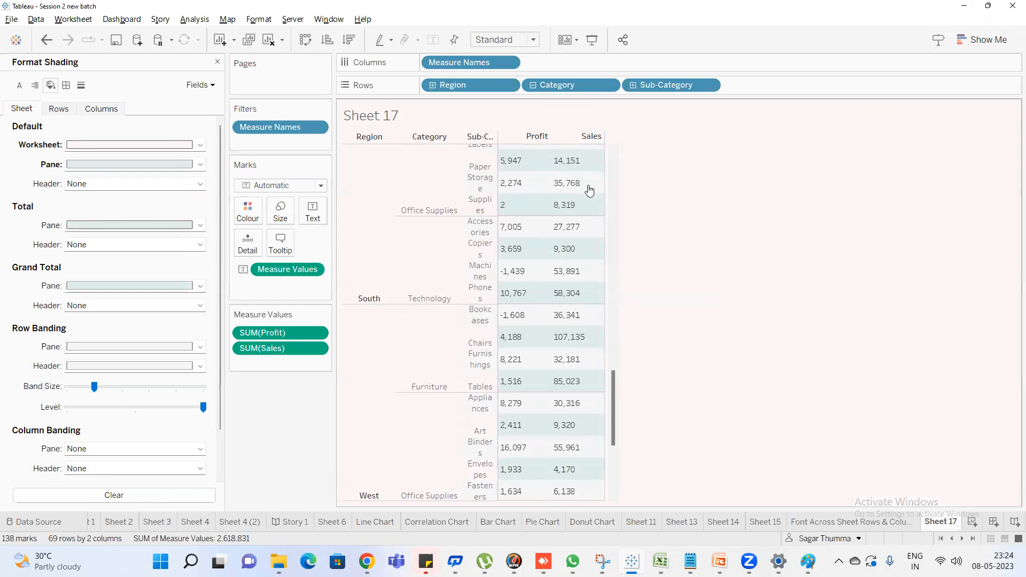
scroll(545, 185, up, 4)
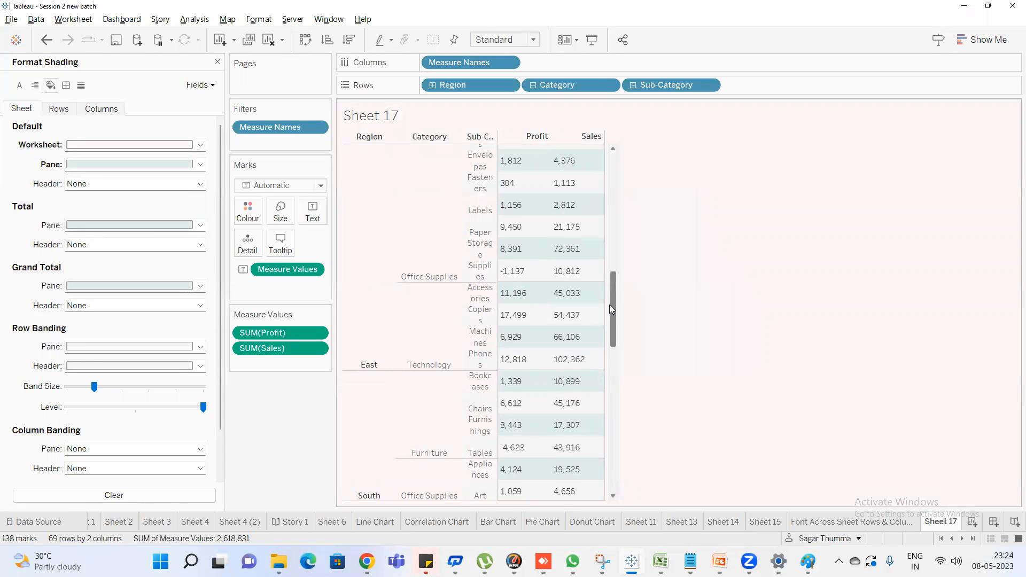
Set the sheet's default header shading to light cream and look over the table from its first rows
click(98, 185)
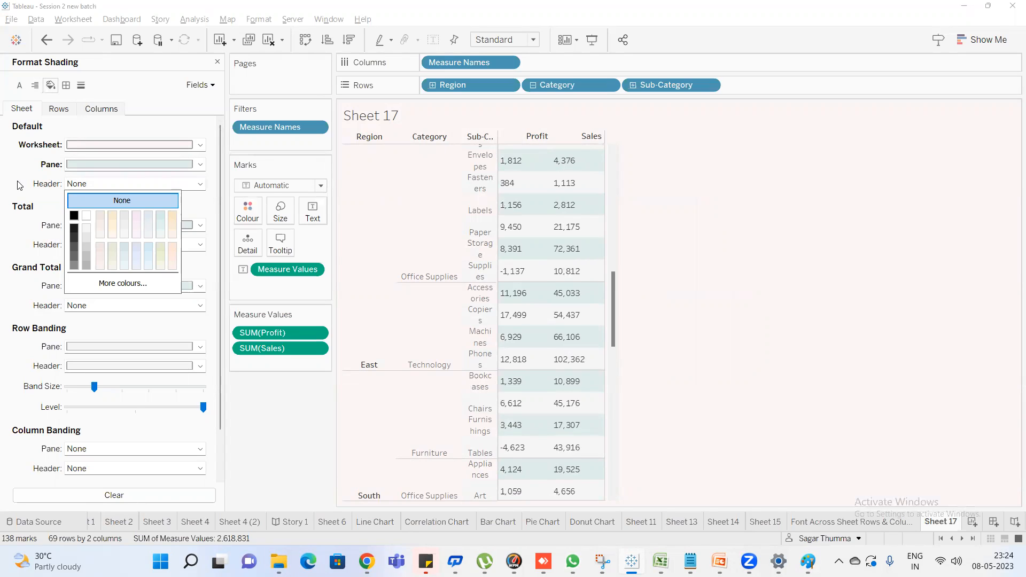
click(18, 200)
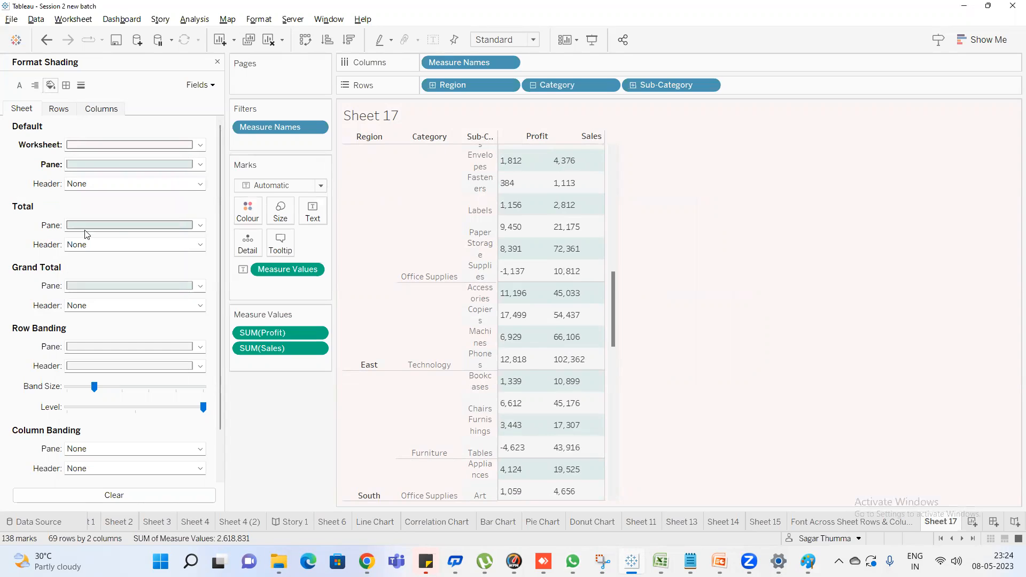
click(104, 184)
click(111, 216)
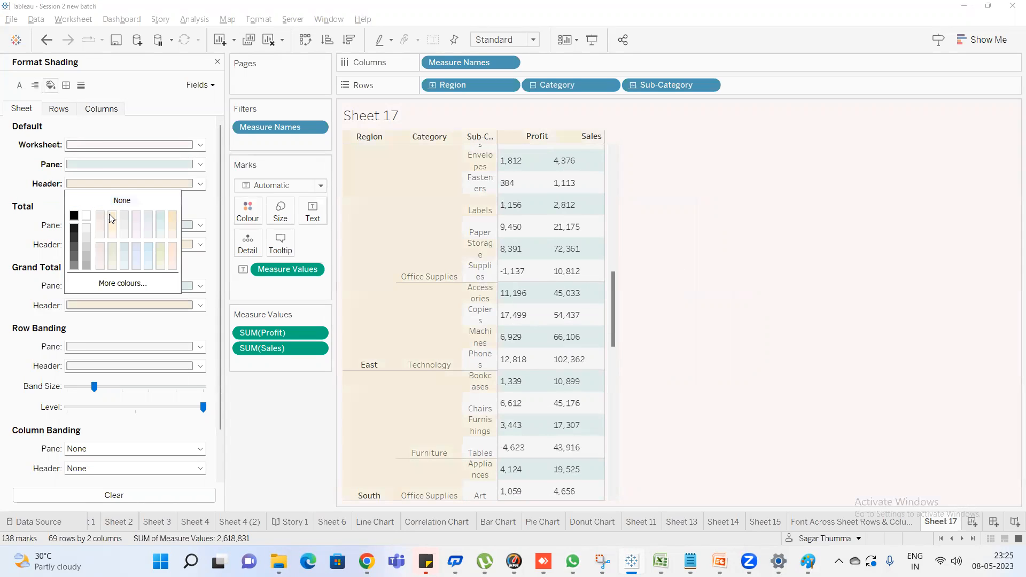
click(54, 140)
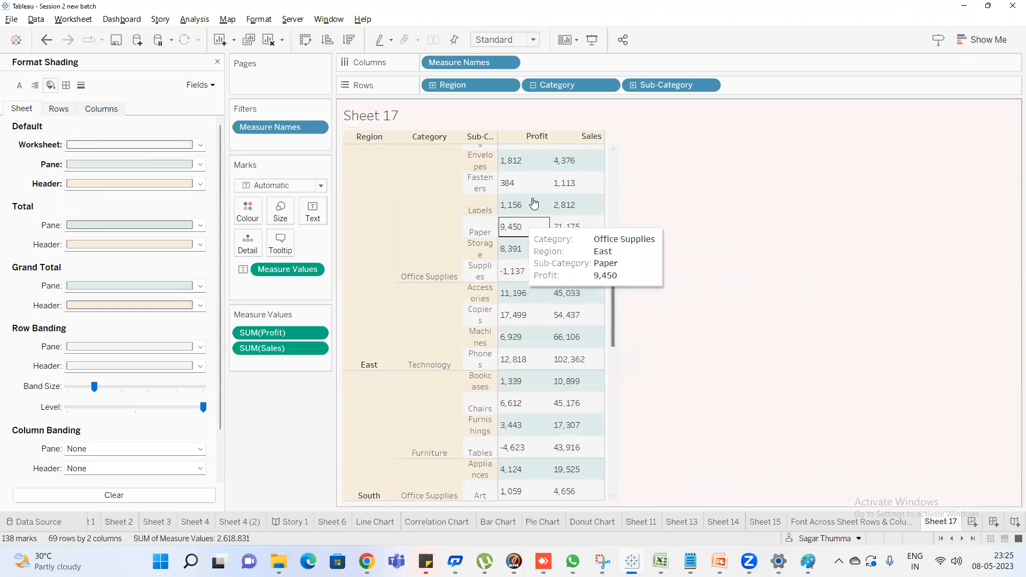
scroll(534, 201, up, 6)
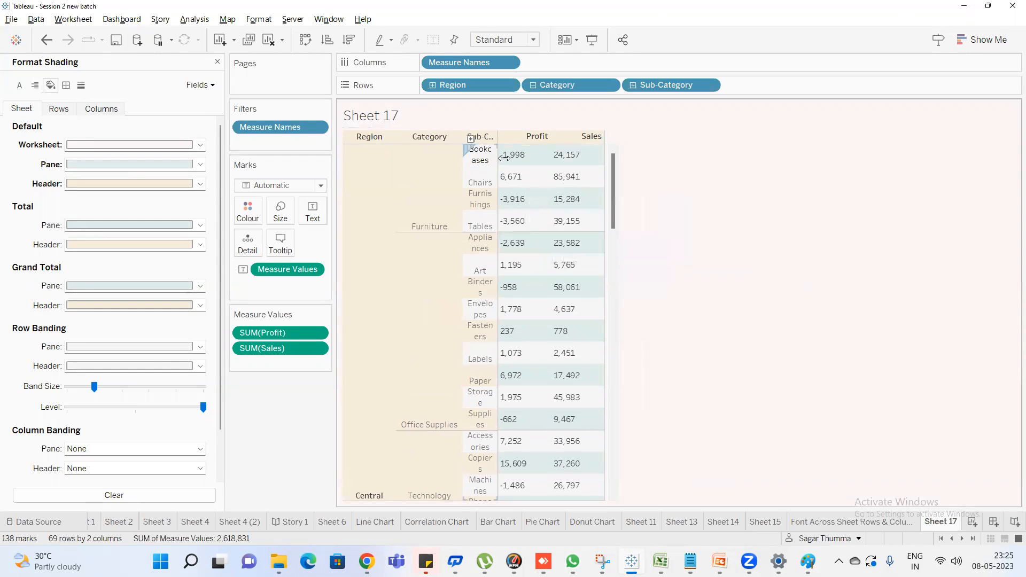
Try the smallest row banding band size and restore it to one-row bands
click(105, 162)
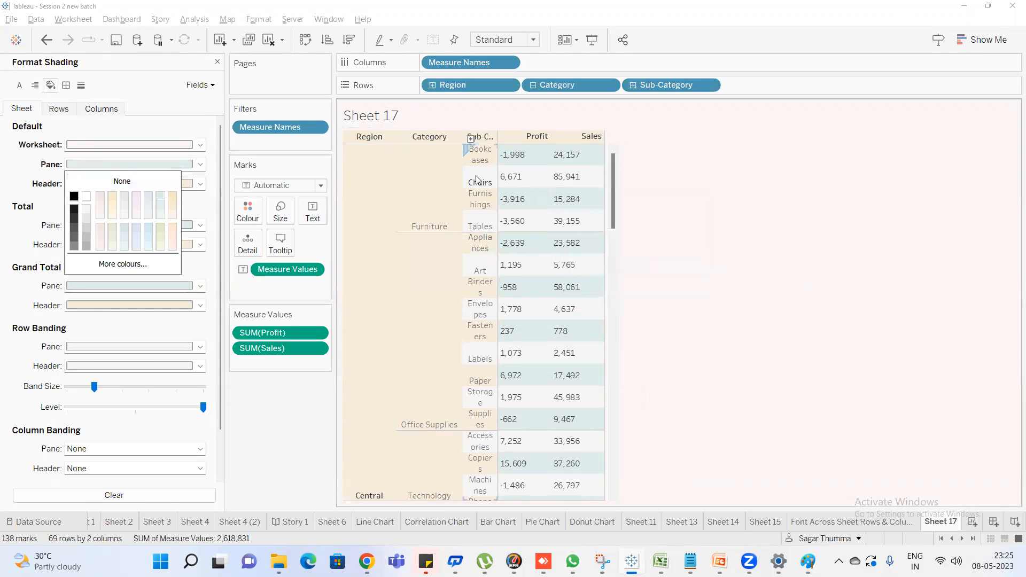
click(12, 185)
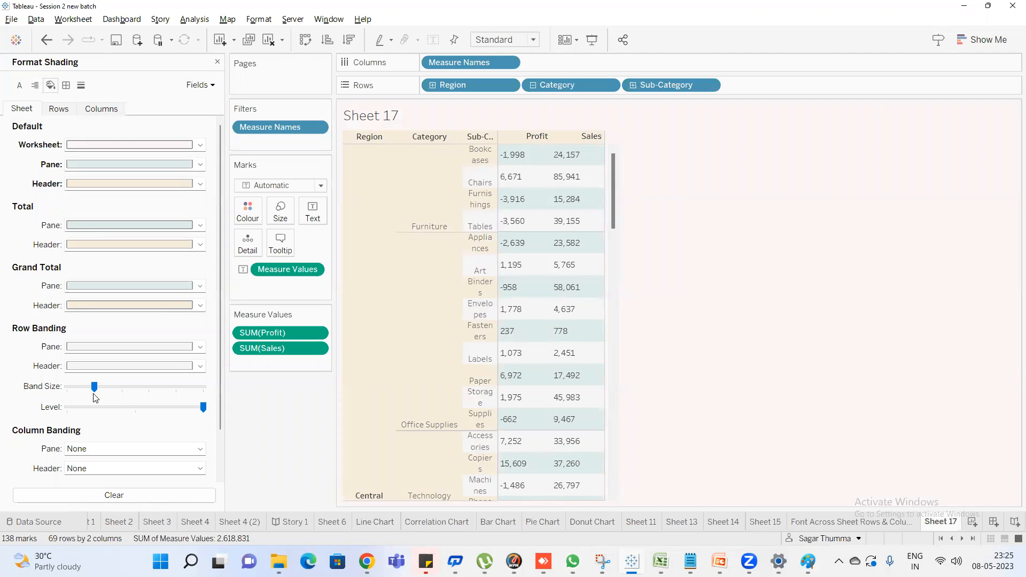
mouse_move(517, 166)
drag(93, 390, 68, 388)
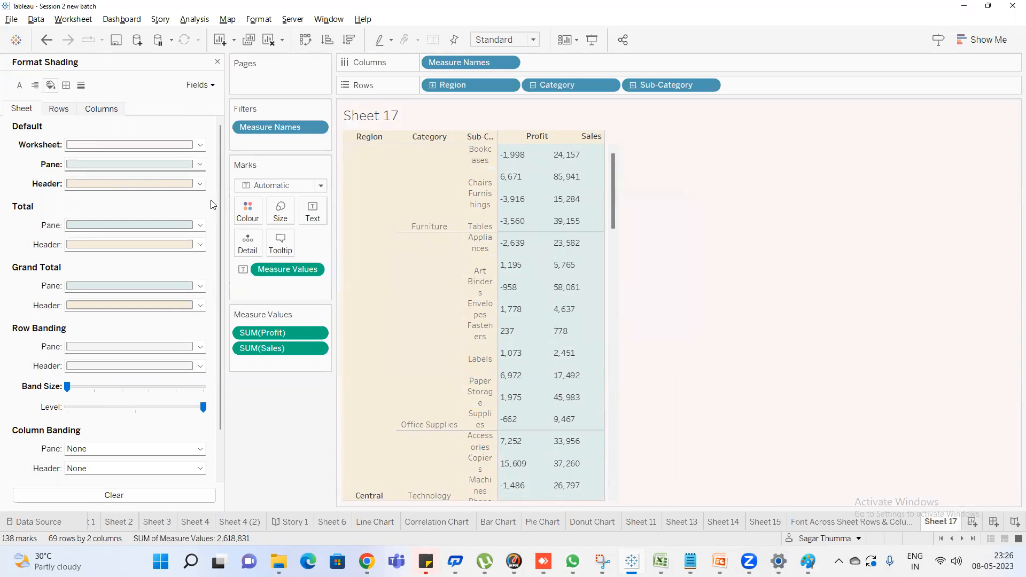
click(96, 392)
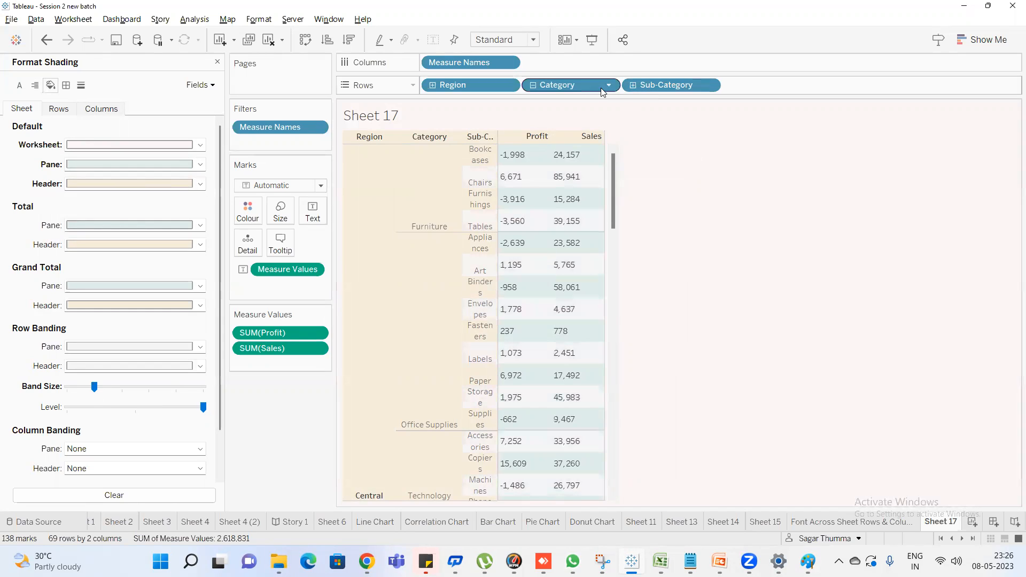
Raise the row banding band size one level at a time from two-row bands to the maximum of five rows
mouse_move(558, 248)
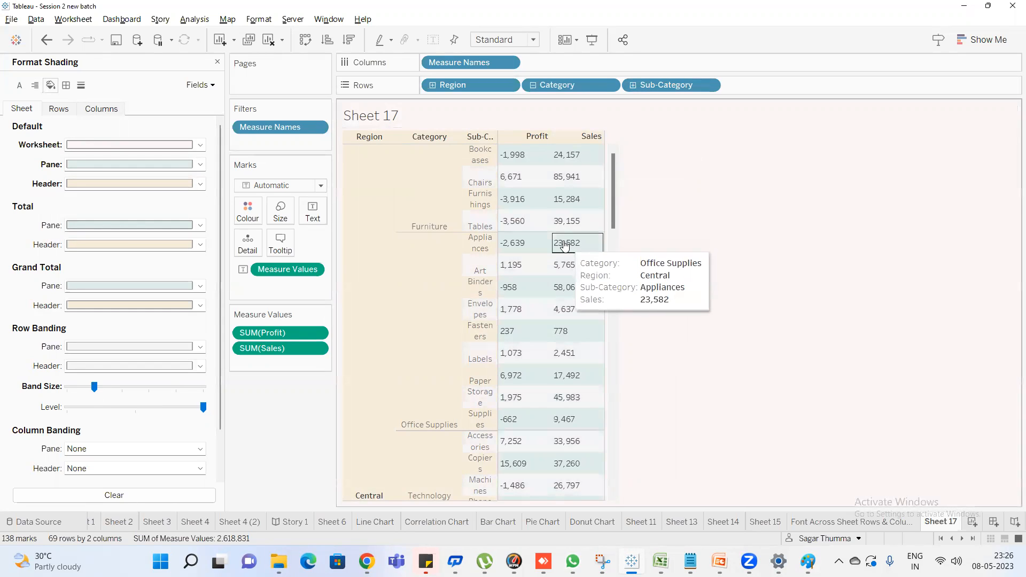
click(125, 393)
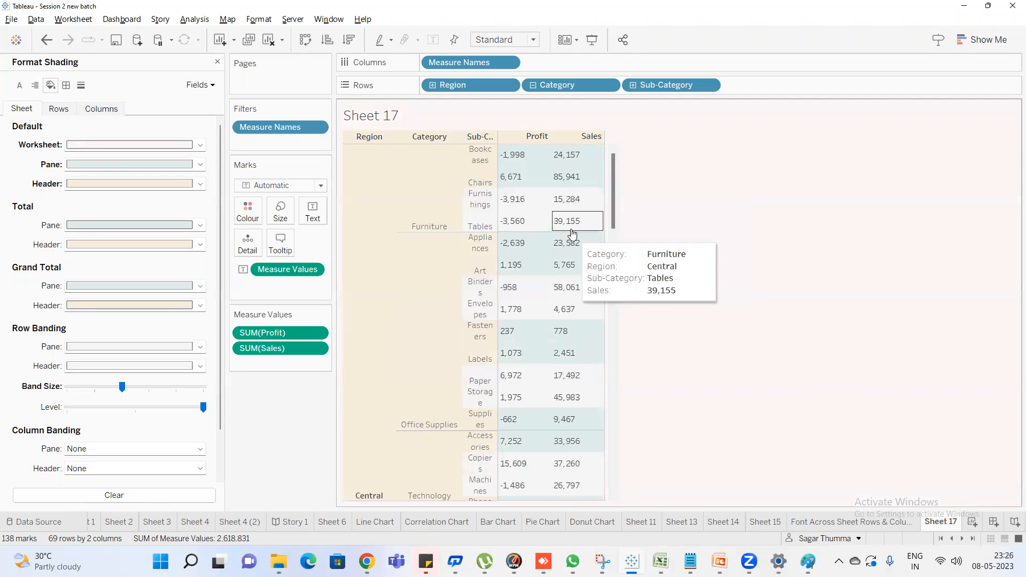
click(154, 394)
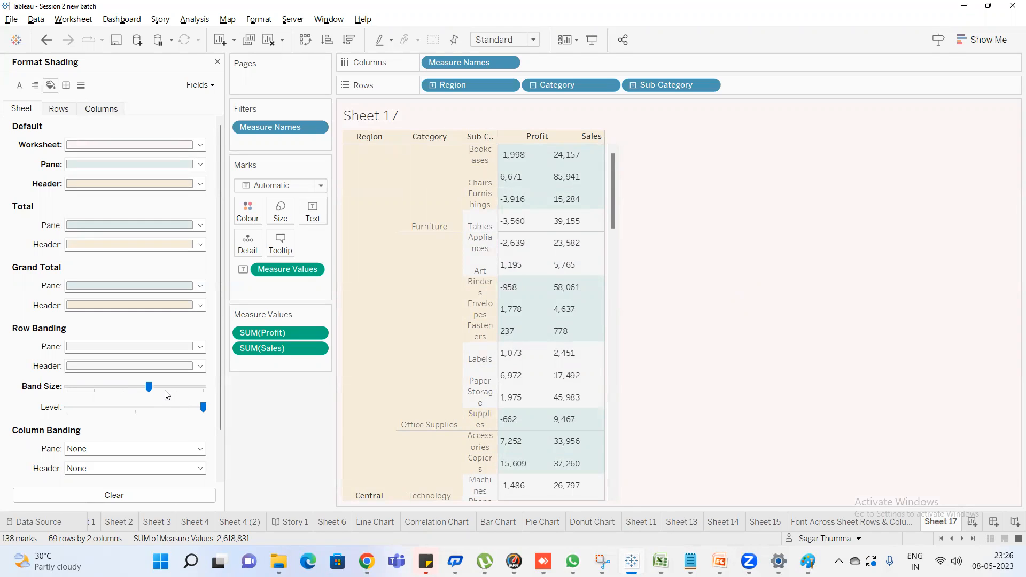
click(182, 395)
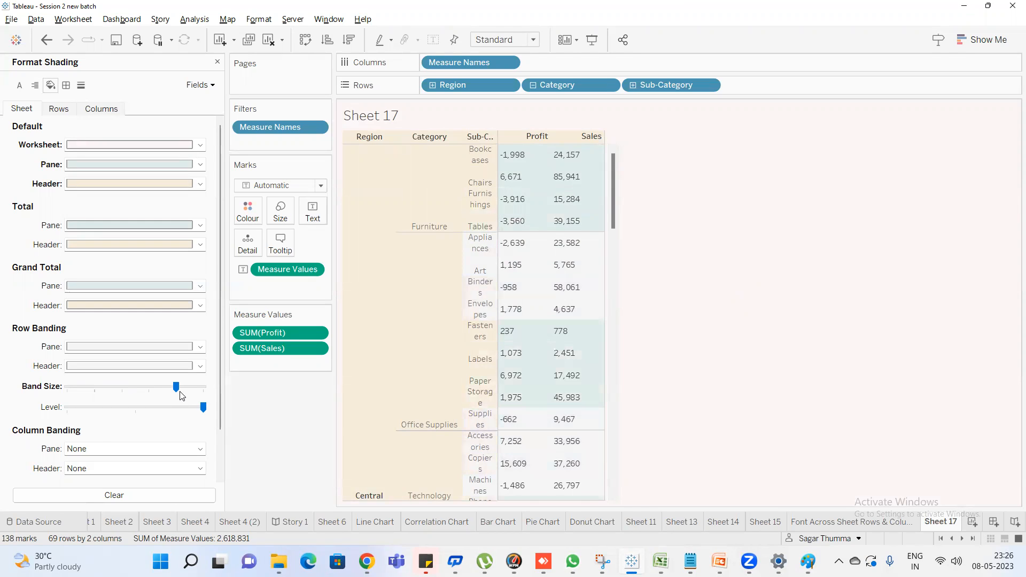
click(206, 393)
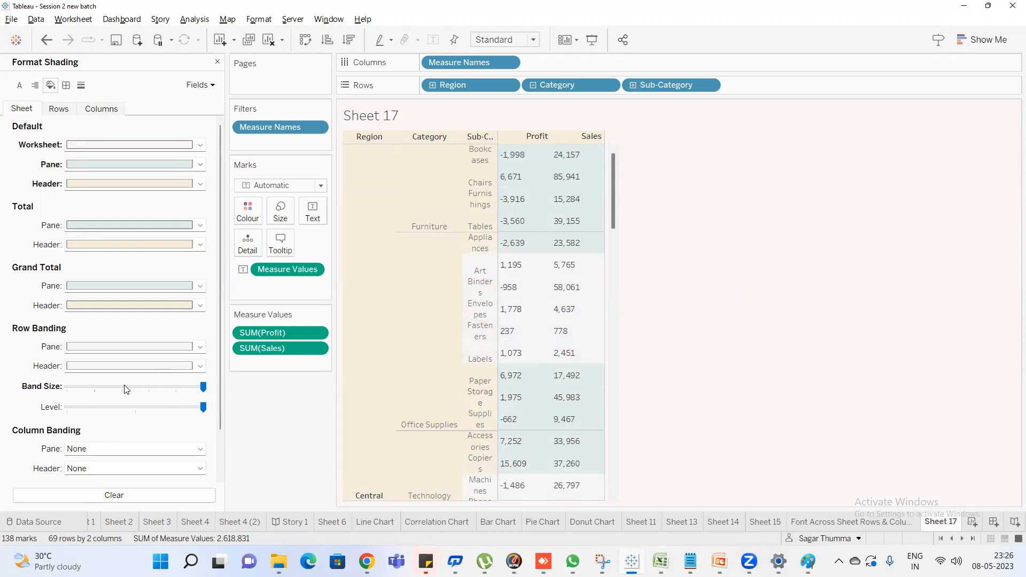
Reduce the row banding to one-row bands, try the smallest band size, and restore one-row bands
click(95, 394)
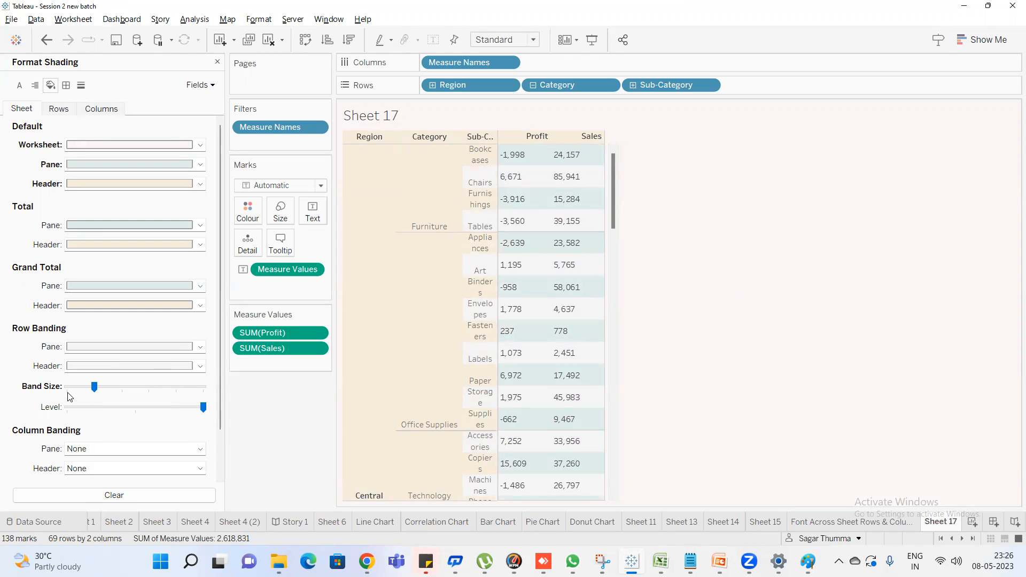
click(73, 392)
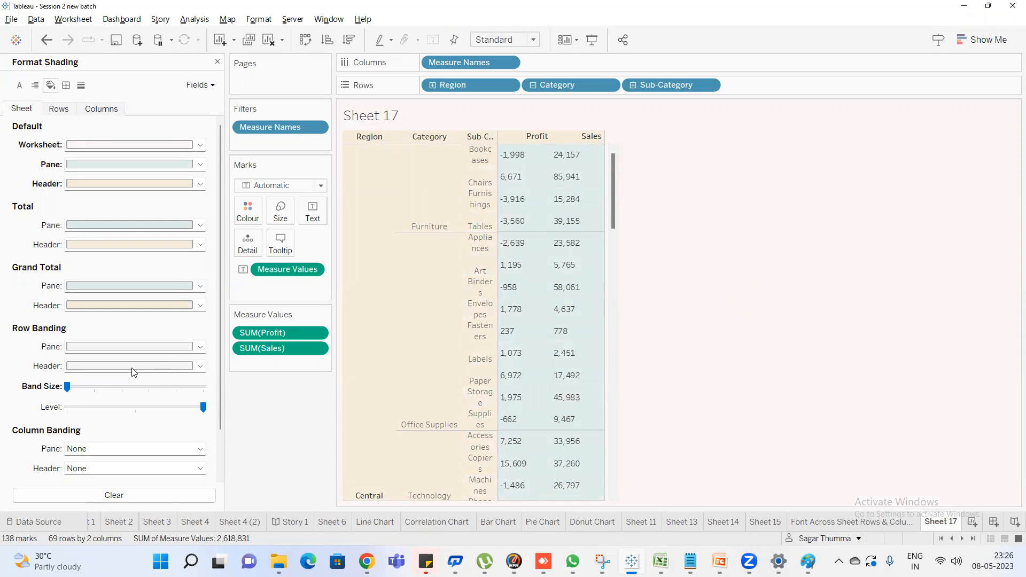
click(93, 389)
mouse_move(571, 185)
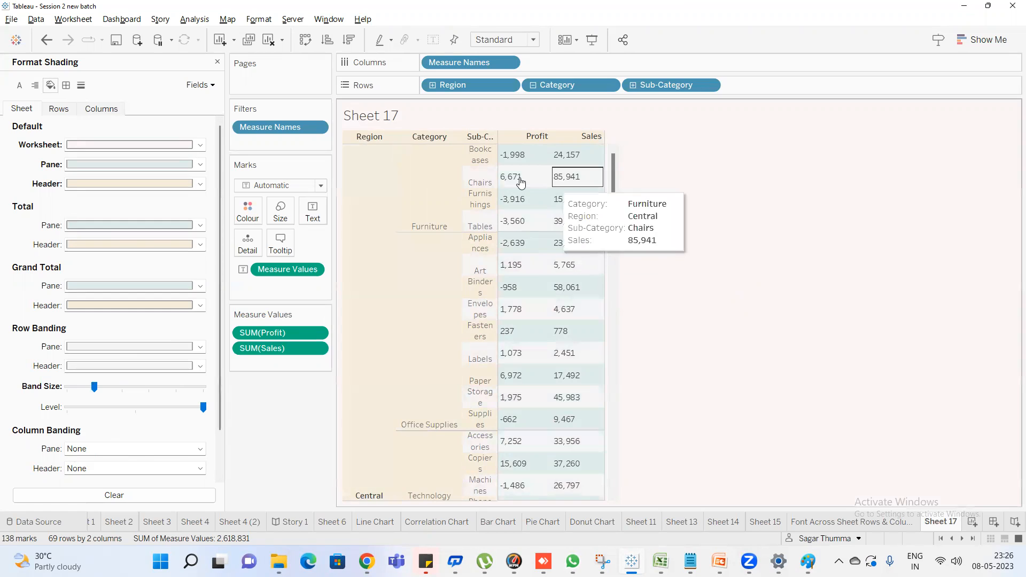
mouse_move(536, 157)
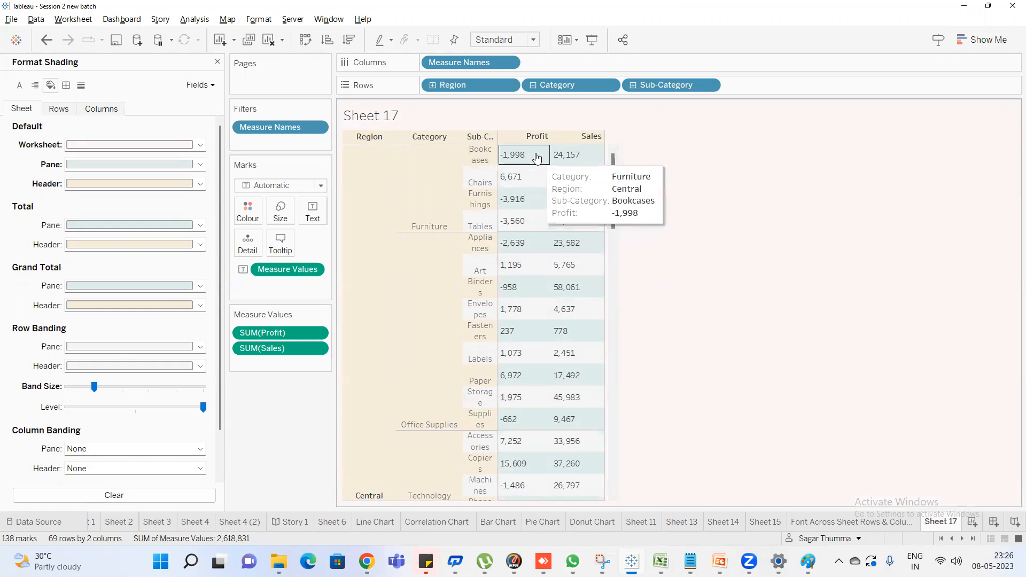
Set both the pane and header shading of the row banding to light lavender
click(132, 165)
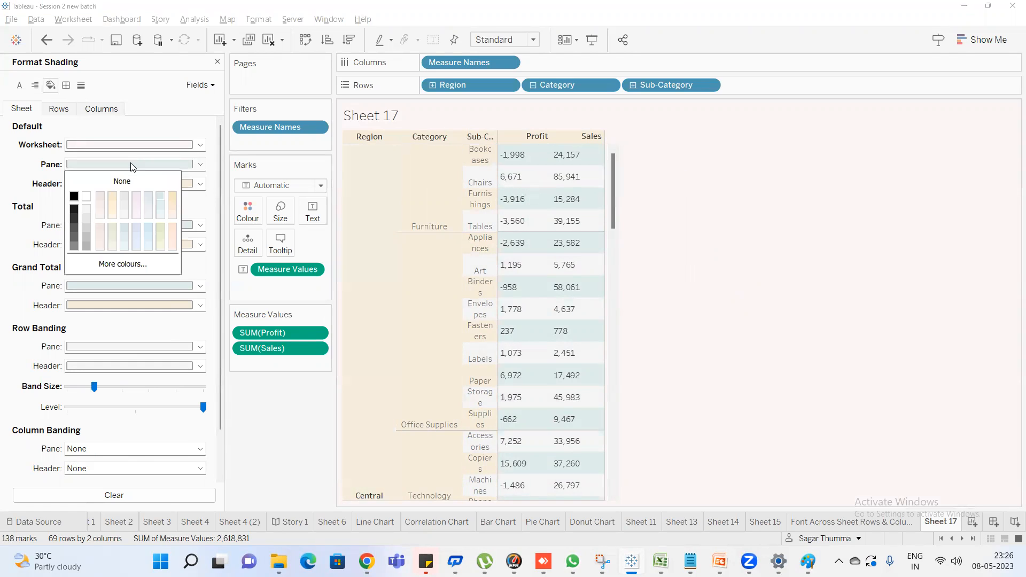
click(697, 231)
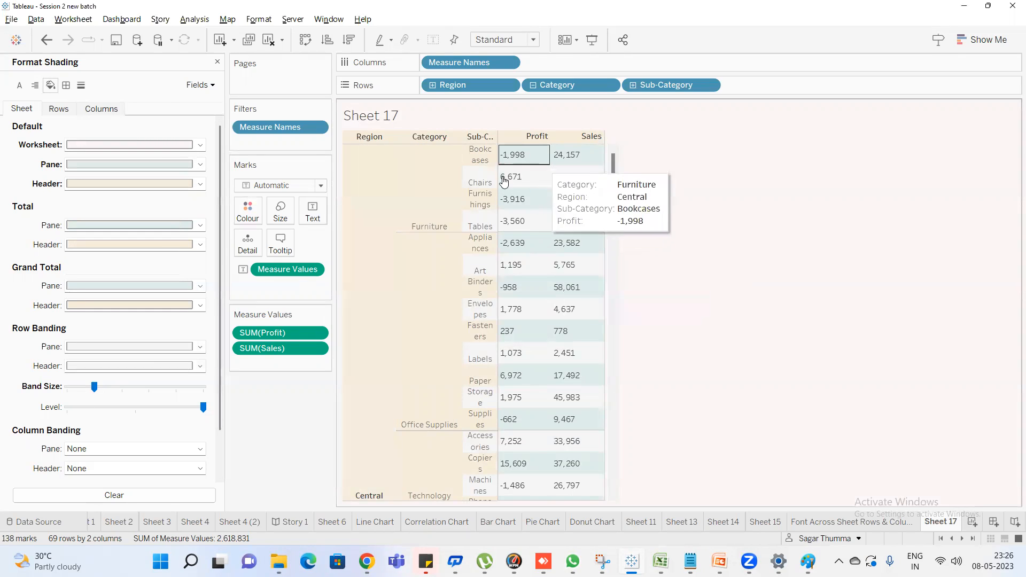
click(116, 351)
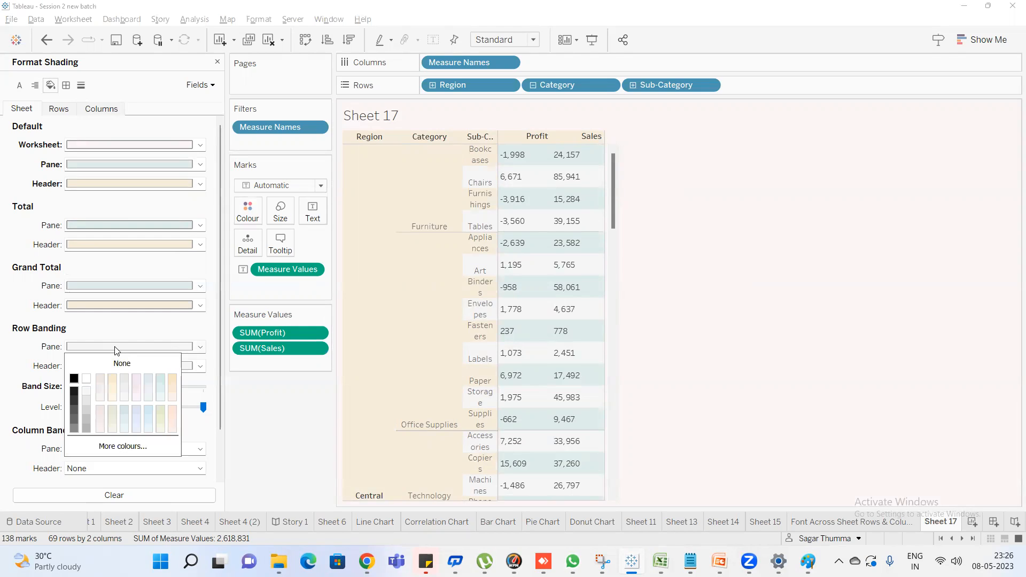
click(135, 382)
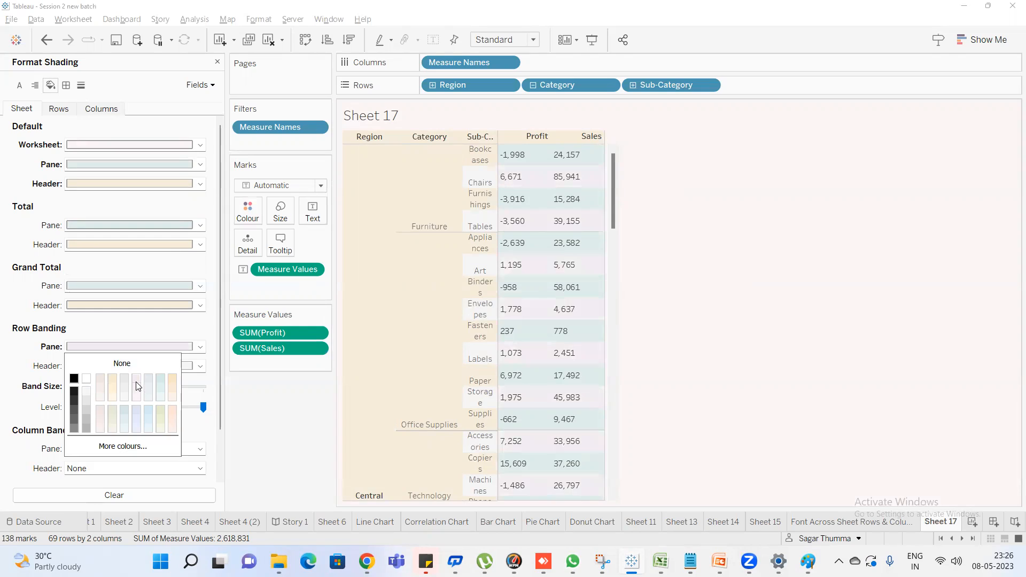
click(20, 328)
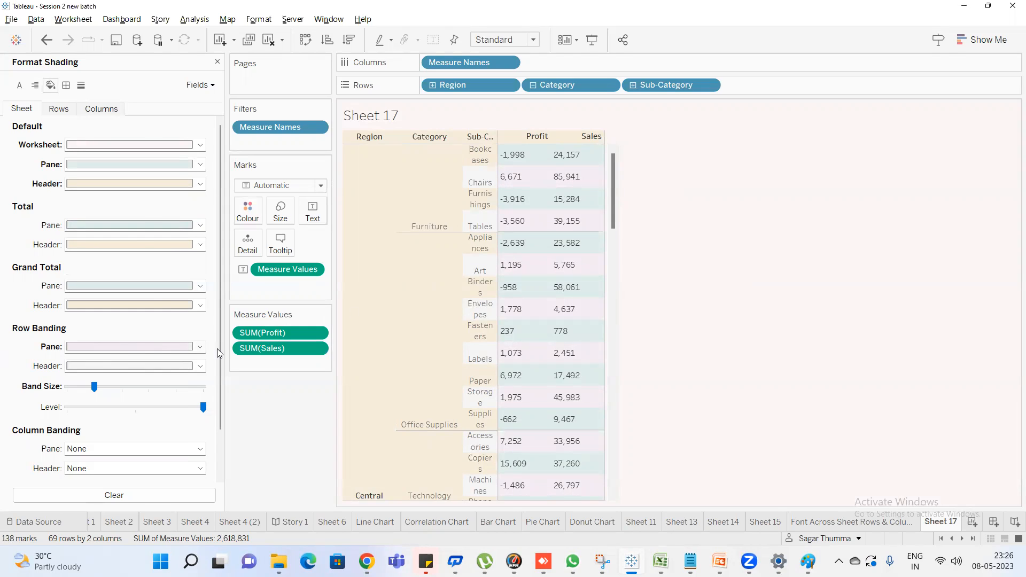
click(156, 366)
click(135, 401)
Try the smallest row banding band size, restore one-row bands, and set the banding level to the middle setting
drag(94, 386, 67, 386)
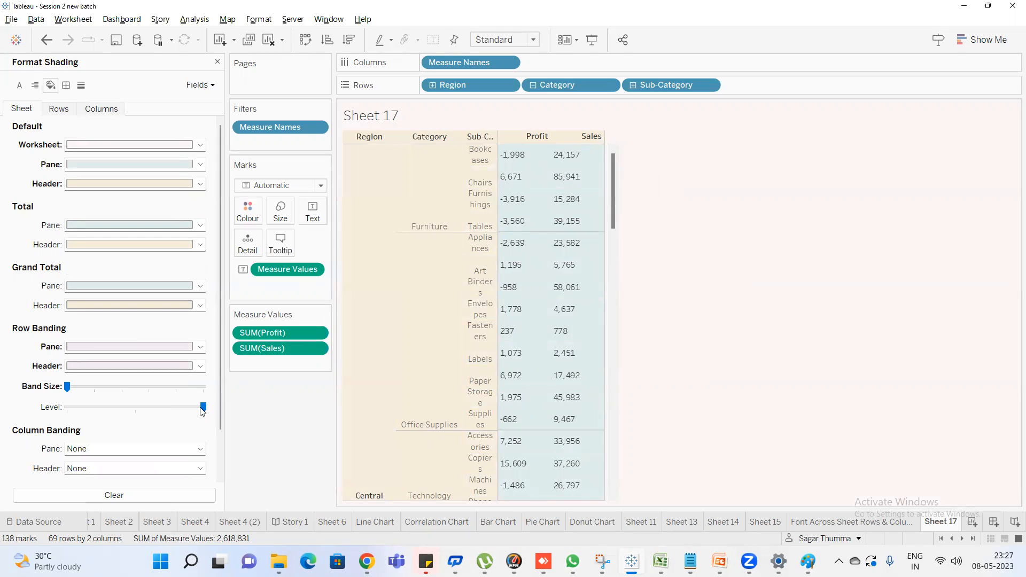
mouse_move(202, 409)
mouse_down()
mouse_move(68, 409)
mouse_move(203, 414)
mouse_up()
scroll(213, 392, down, 2)
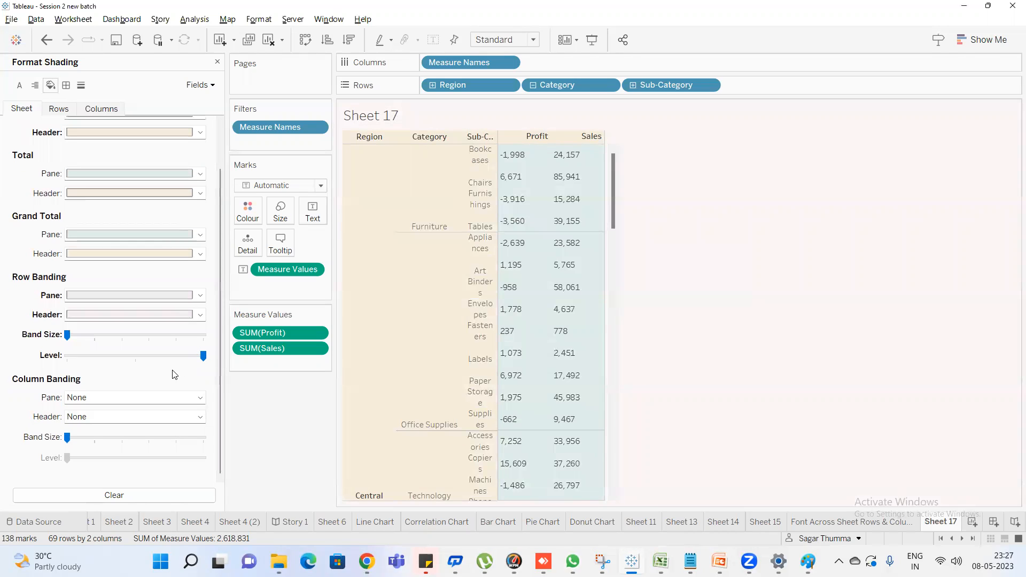
click(90, 336)
click(140, 357)
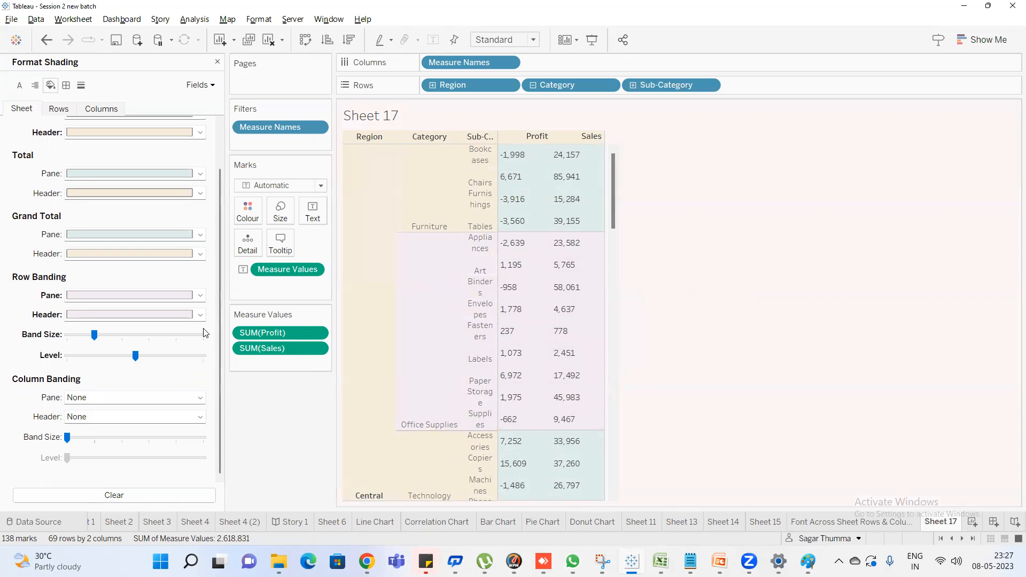
Try the highest and lowest row banding levels, restore the middle level, and examine the banding by category
click(200, 356)
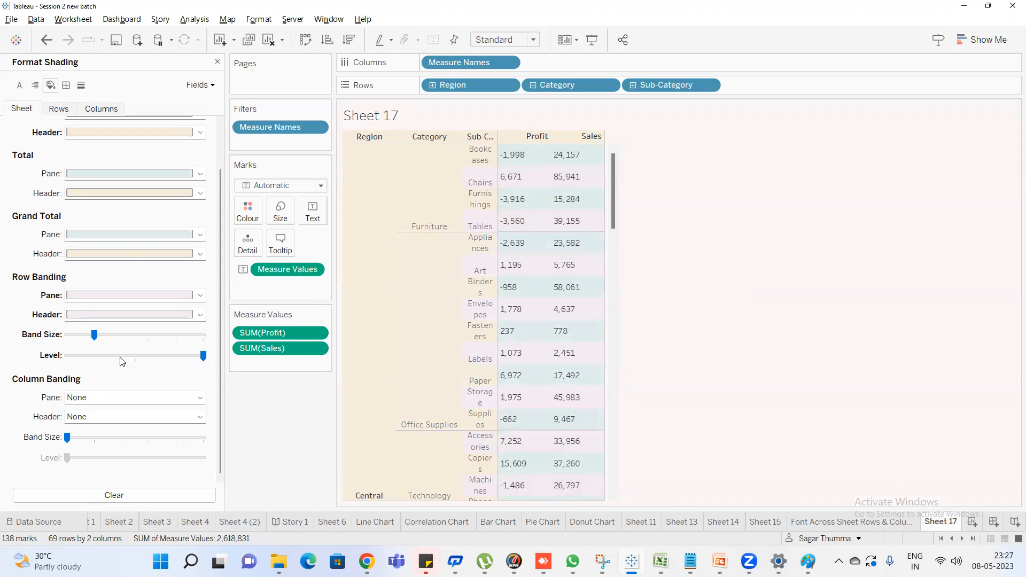
click(72, 356)
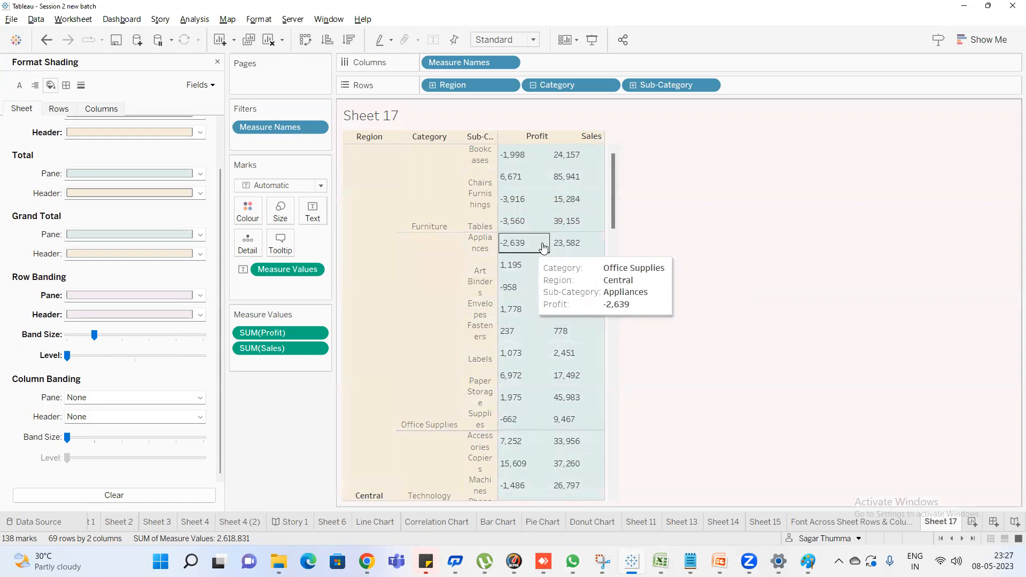
click(135, 357)
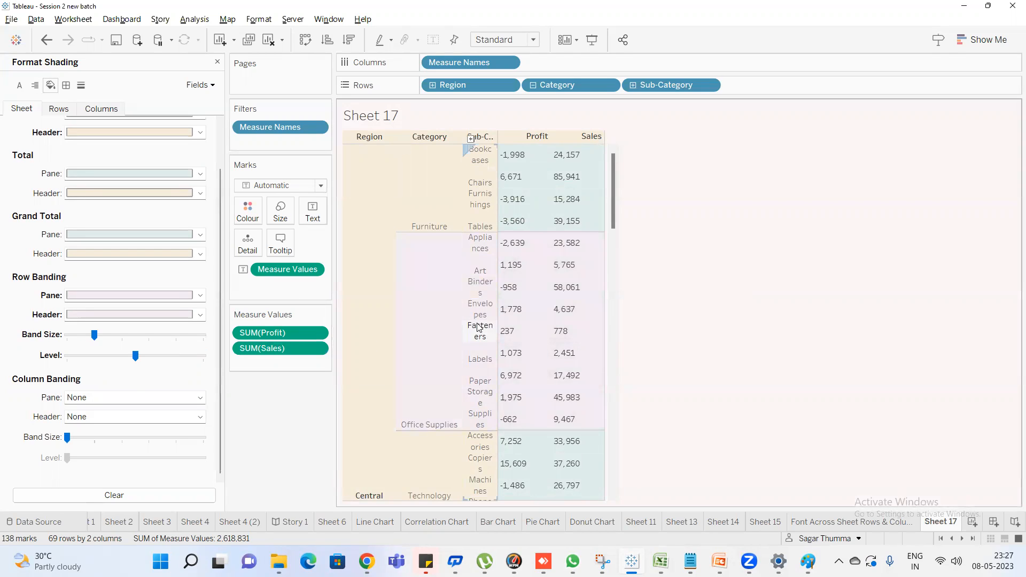
mouse_move(602, 204)
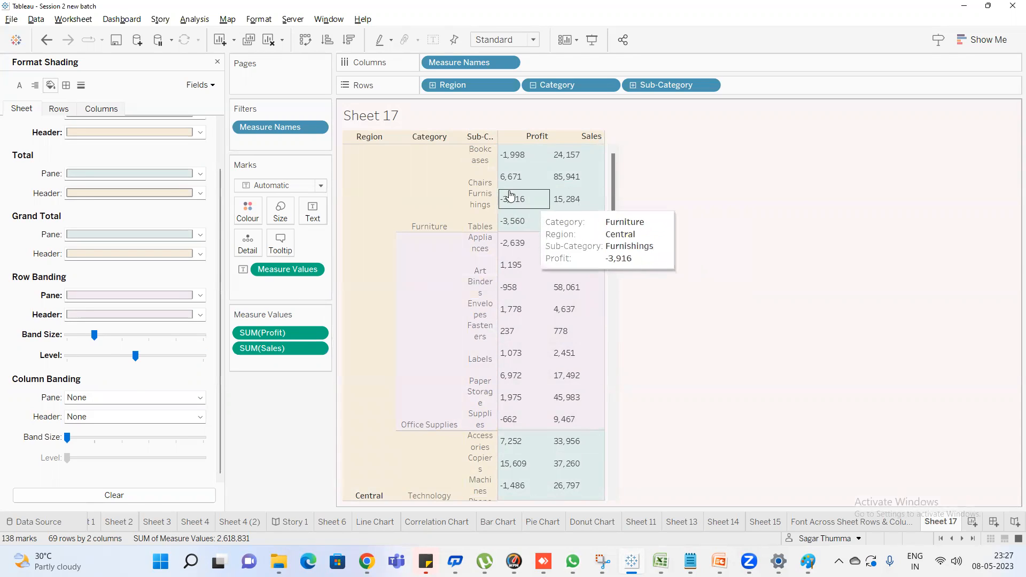
mouse_move(512, 227)
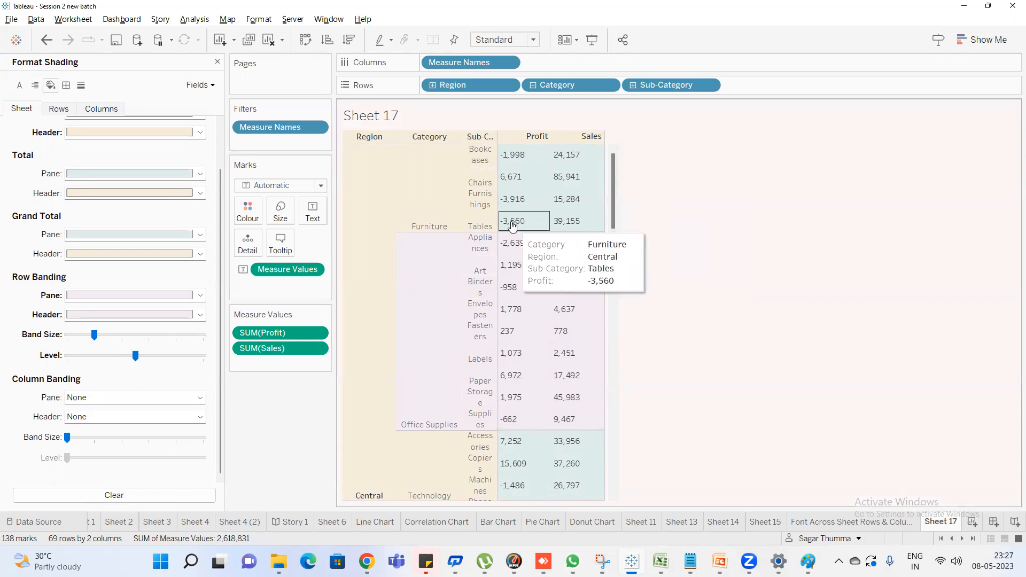
scroll(512, 227, down, 5)
scroll(514, 228, up, 5)
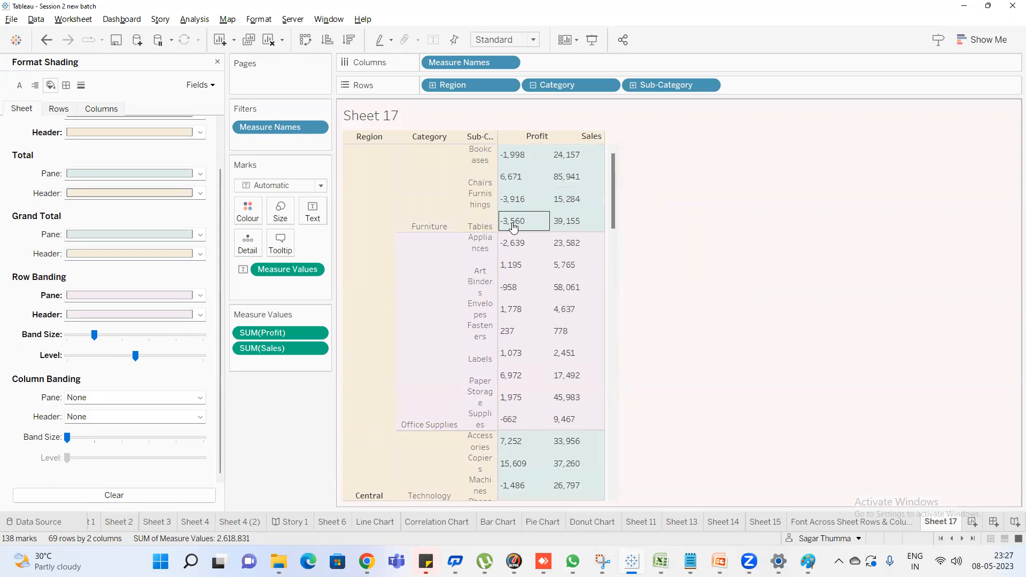
mouse_move(587, 187)
Create a new worksheet and build a chart of Sales by Category and Sub-Category
click(973, 522)
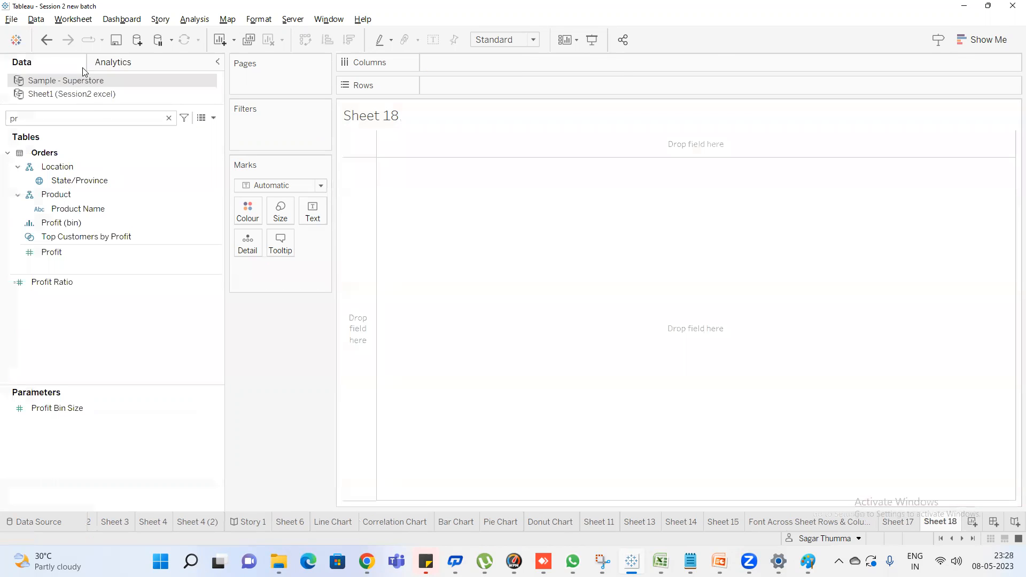
text(sa)
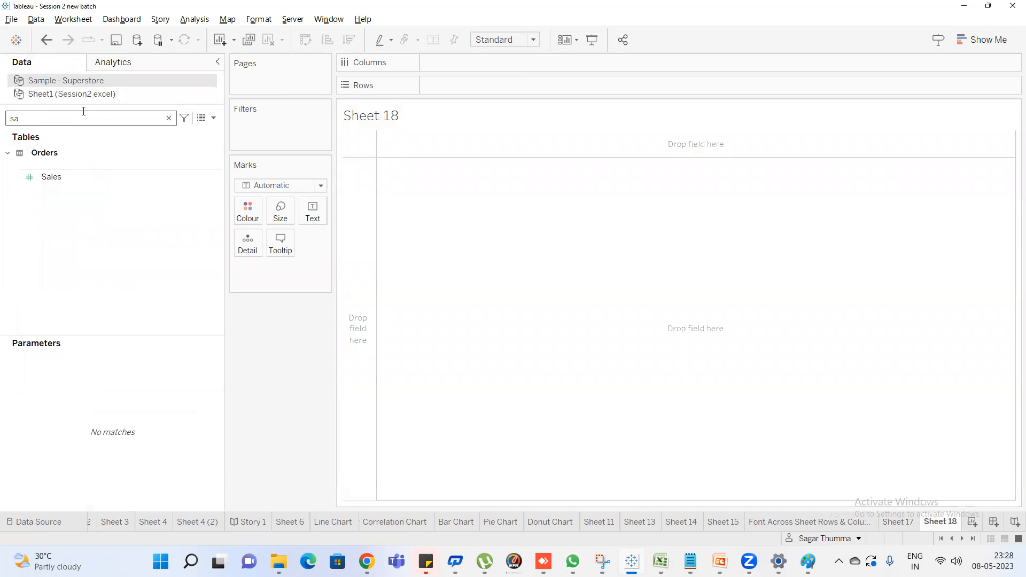
double_click(63, 177)
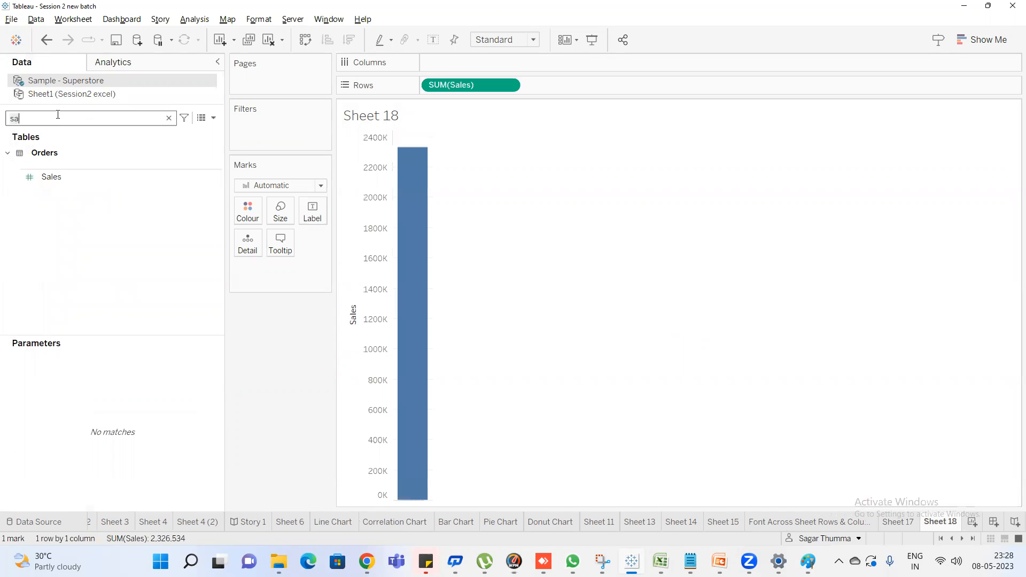
key(BackSpace)
key(BackSpace)
text(cat)
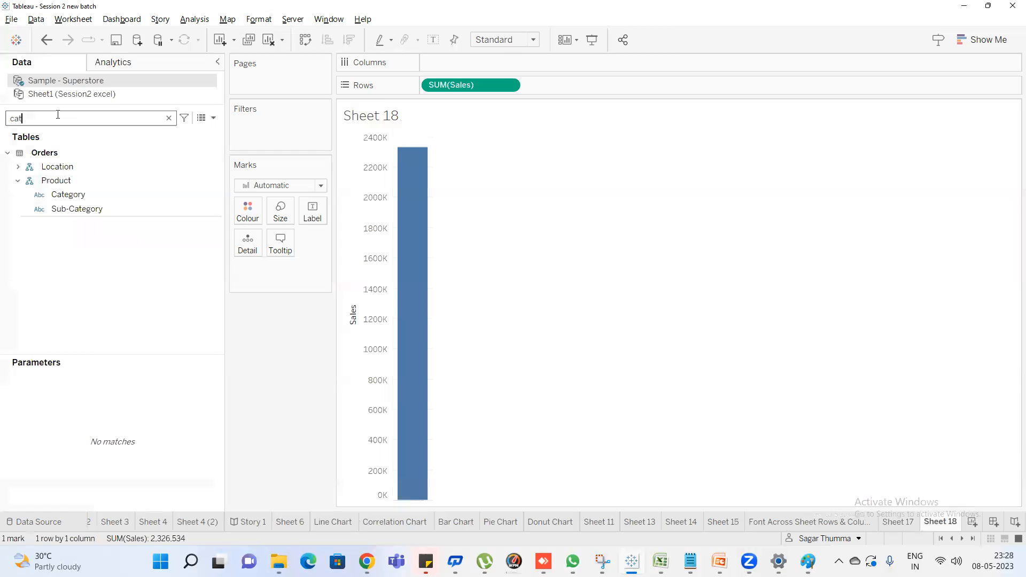
double_click(68, 195)
double_click(85, 209)
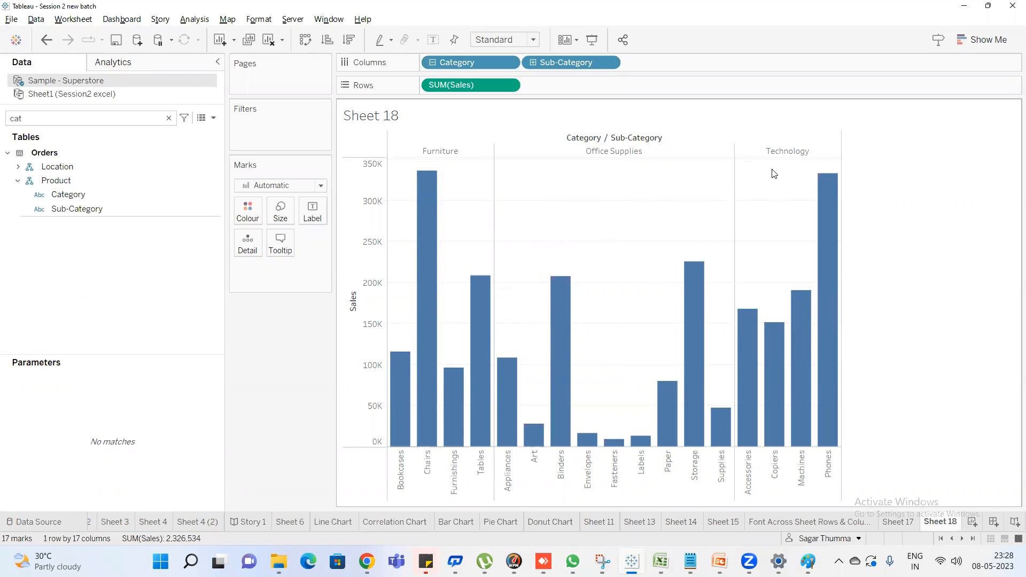
Return to Sheet 17 and review the header and pane diagram in Paint before switching back to Tableau
click(898, 523)
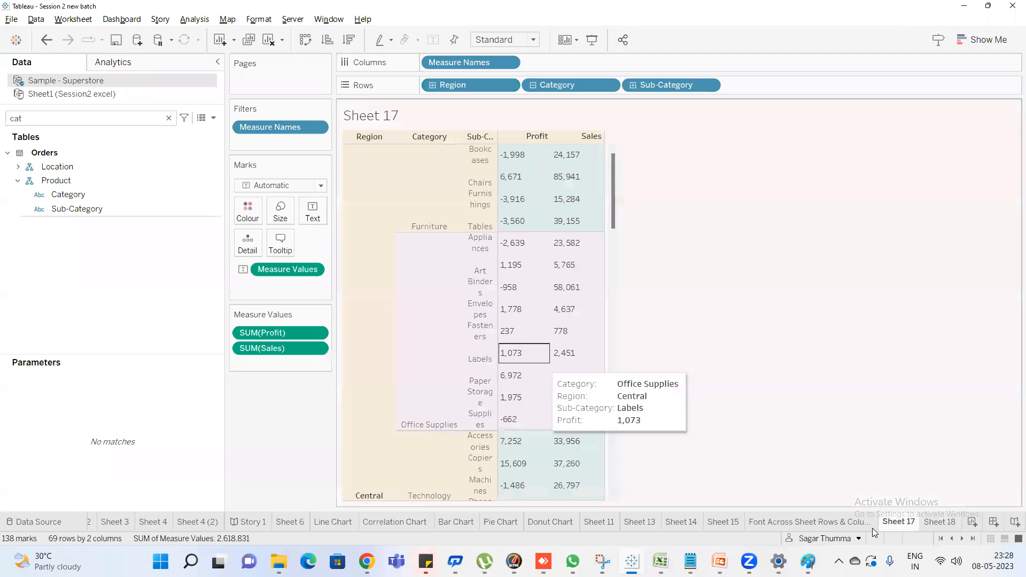
click(808, 562)
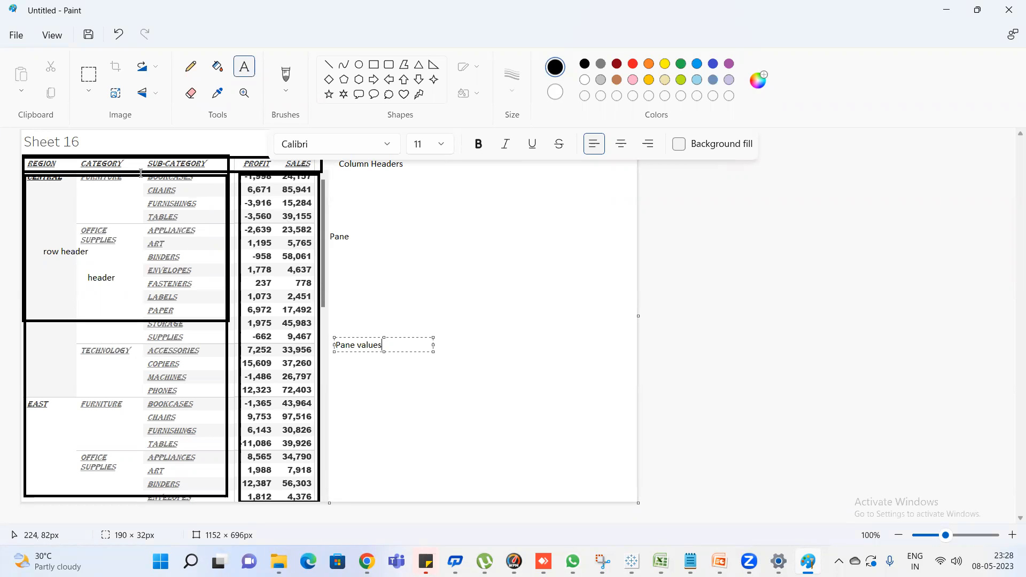
key(alt+Tab)
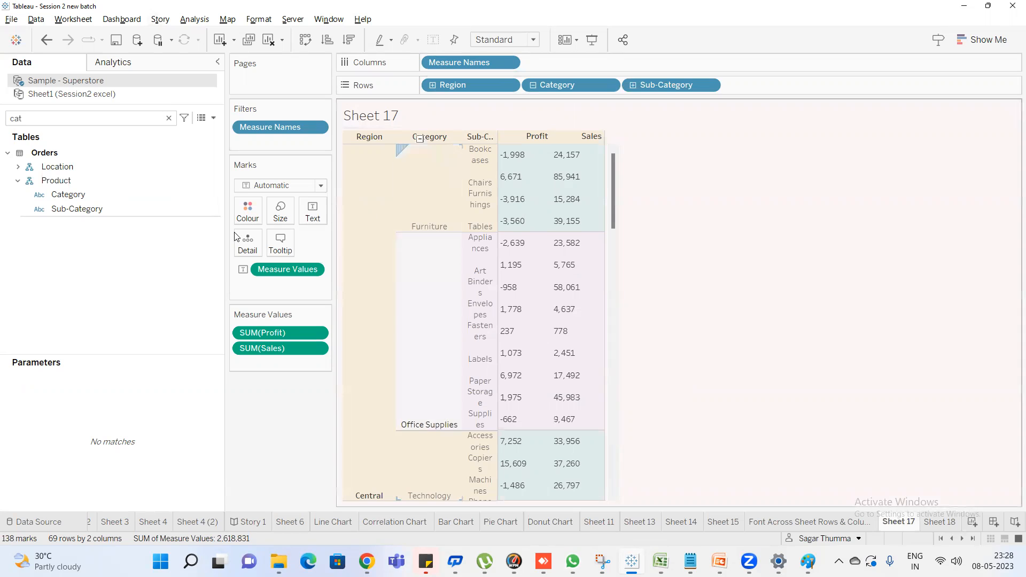
Reopen Sheet 17's shading format and set the Total pane to light grey and the default pane to light lavender
click(249, 18)
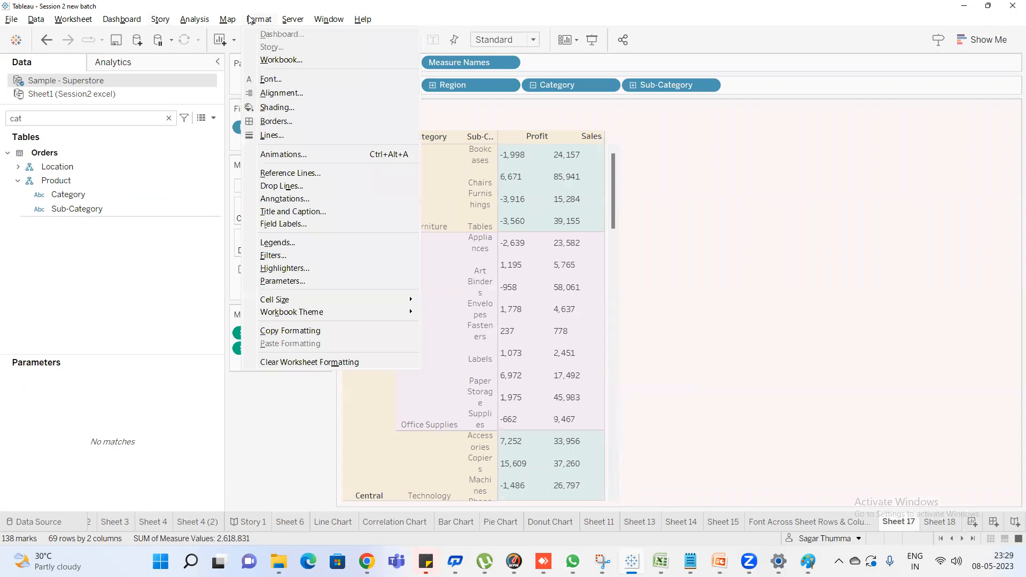
click(283, 107)
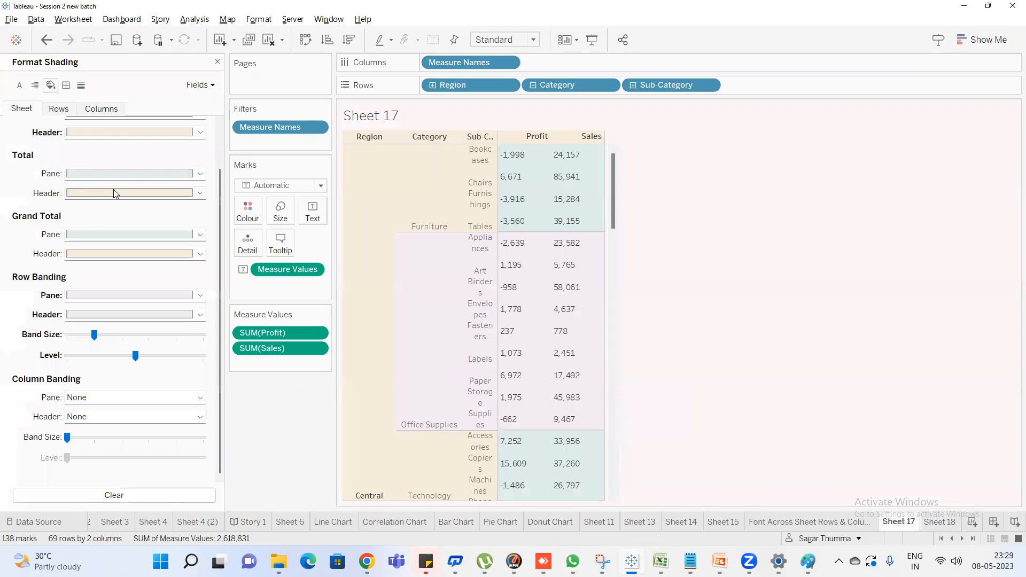
click(88, 174)
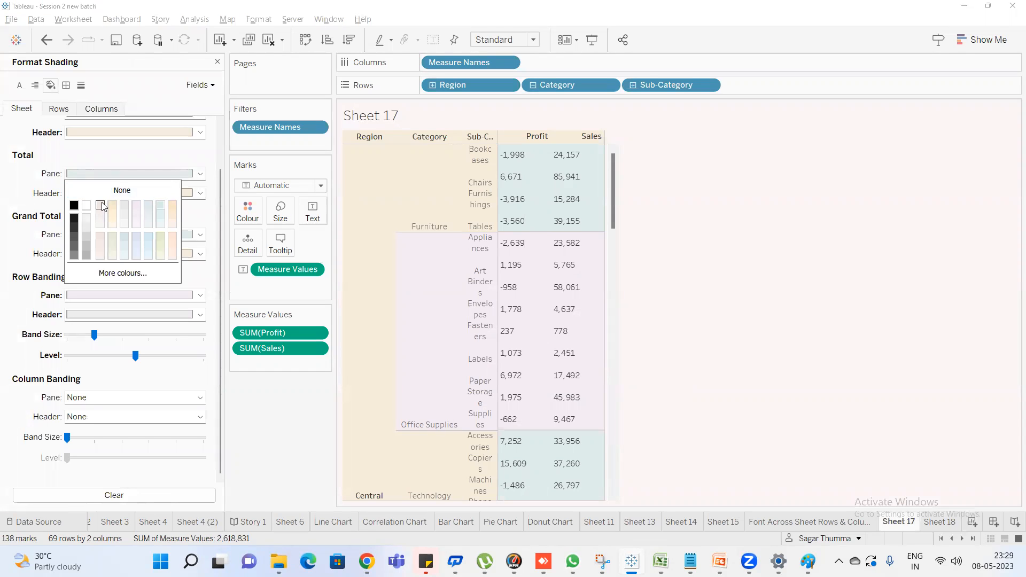
click(120, 208)
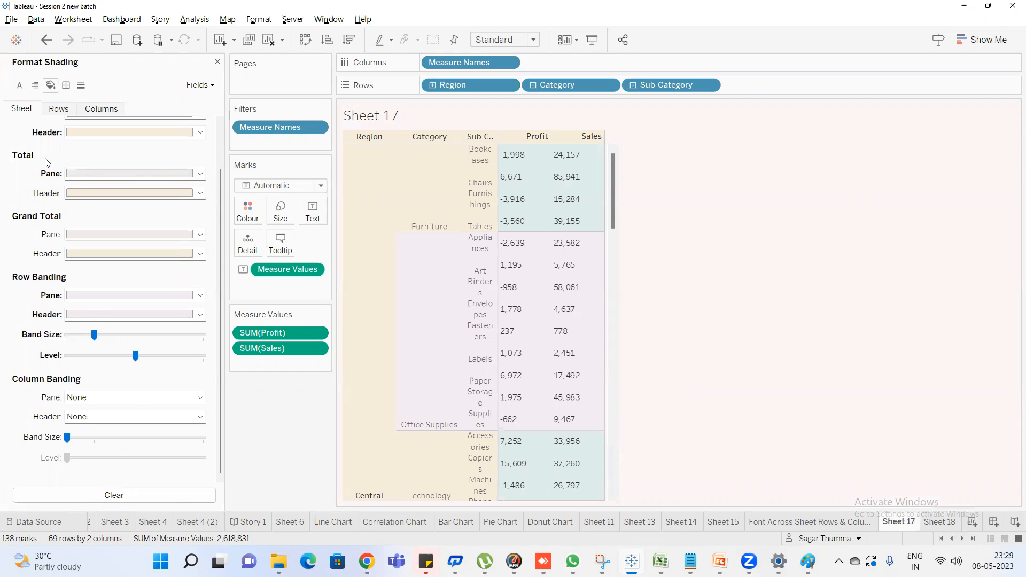
scroll(104, 161, up, 2)
click(105, 166)
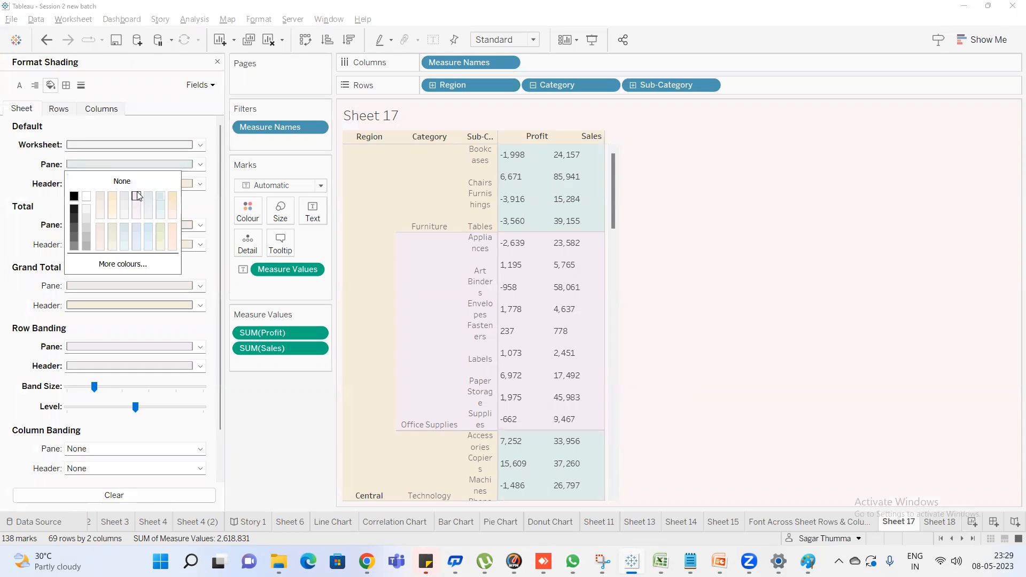
mouse_move(571, 236)
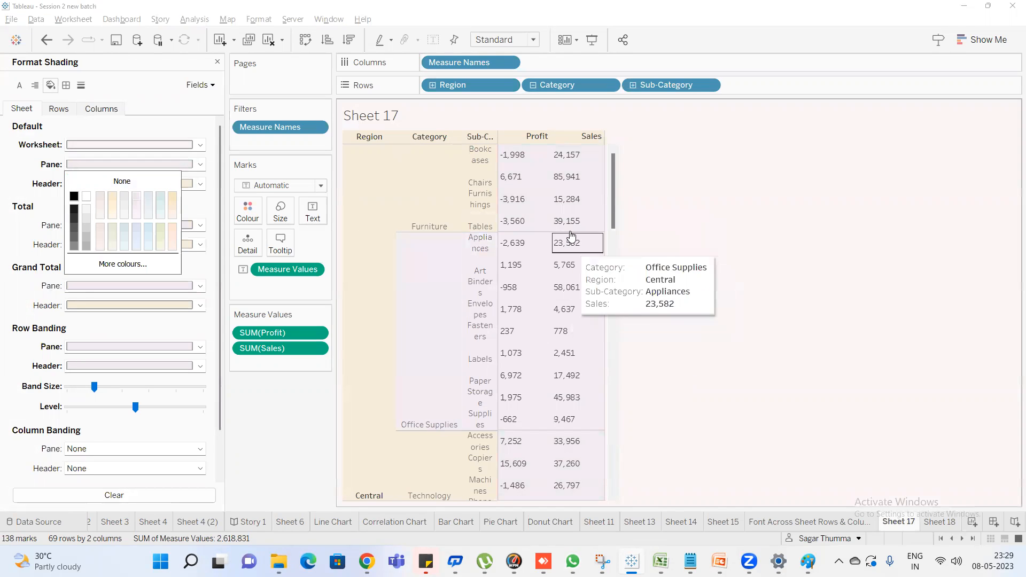
Set the row banding level to its maximum and the band size to its smallest setting
click(135, 407)
drag(135, 407, 229, 412)
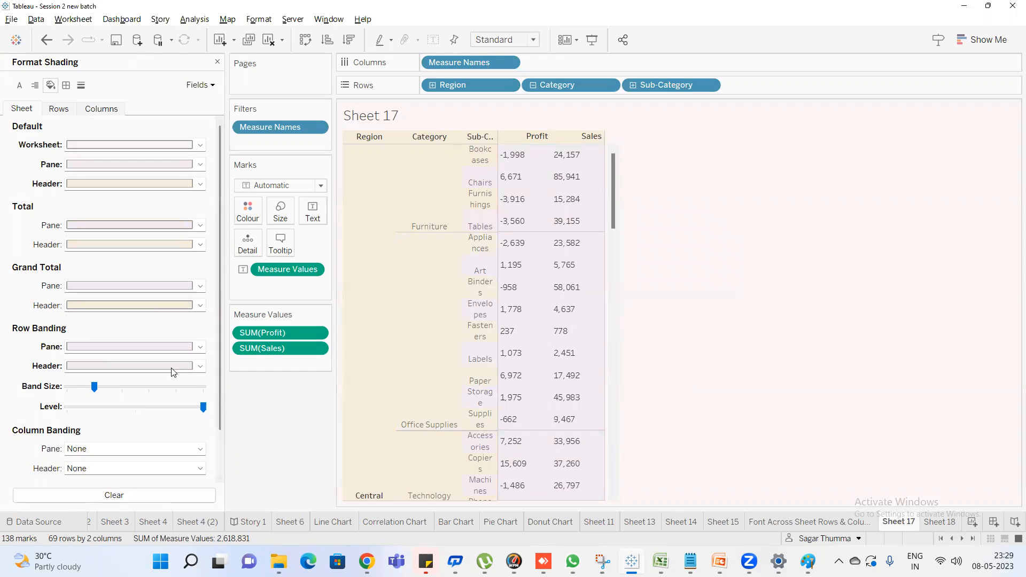
drag(94, 386, 67, 386)
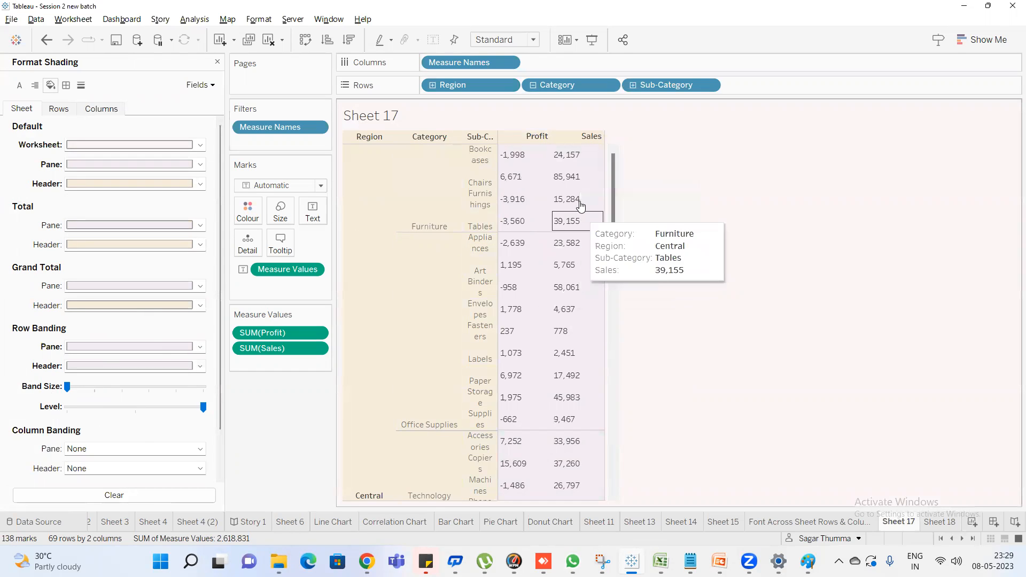
Set the sheet's default pane shading to dark grey
click(127, 165)
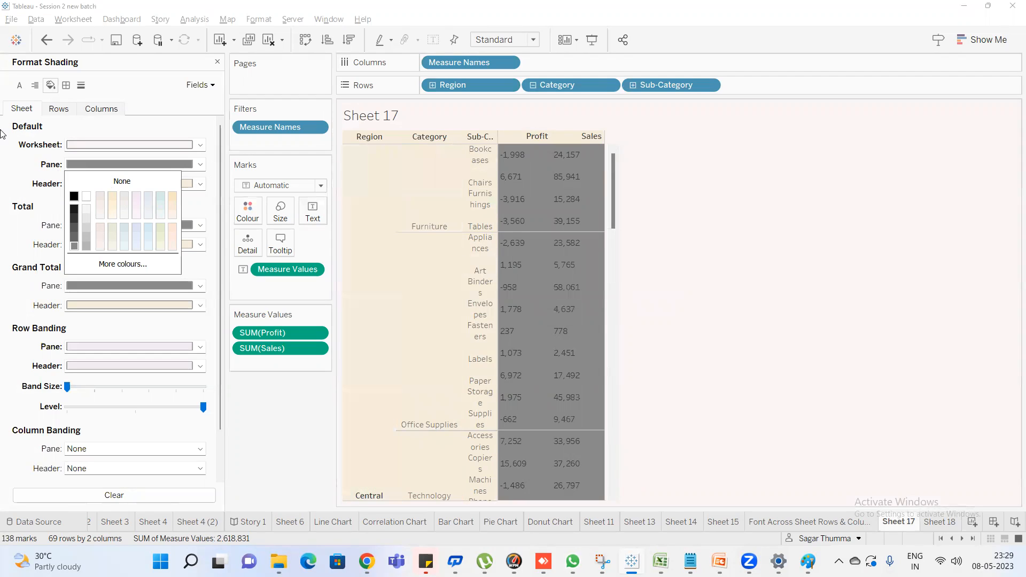
Highlight the Furniture and Bookcases row headers and set the default header shading for rows to light lavender
click(28, 175)
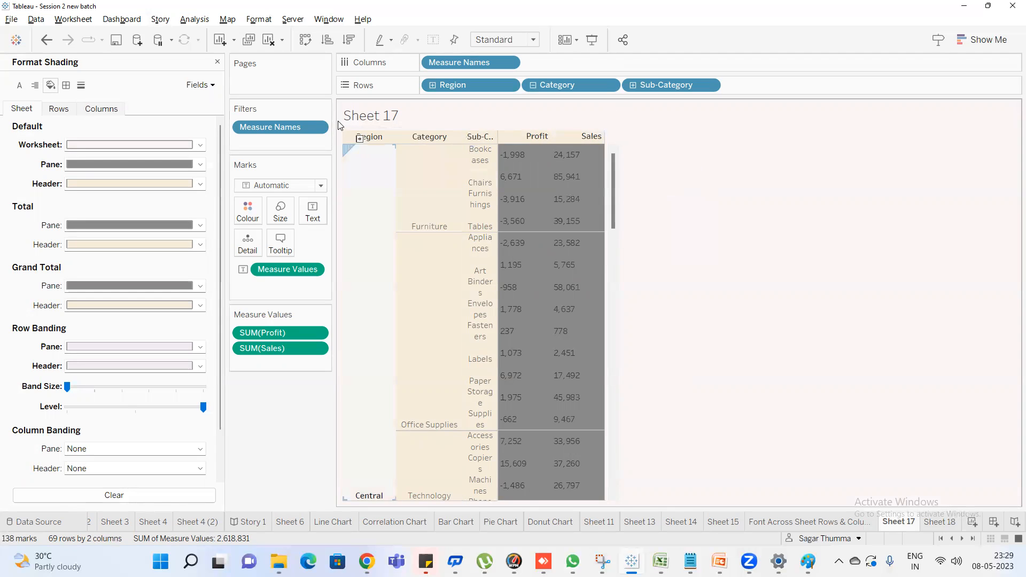
click(59, 109)
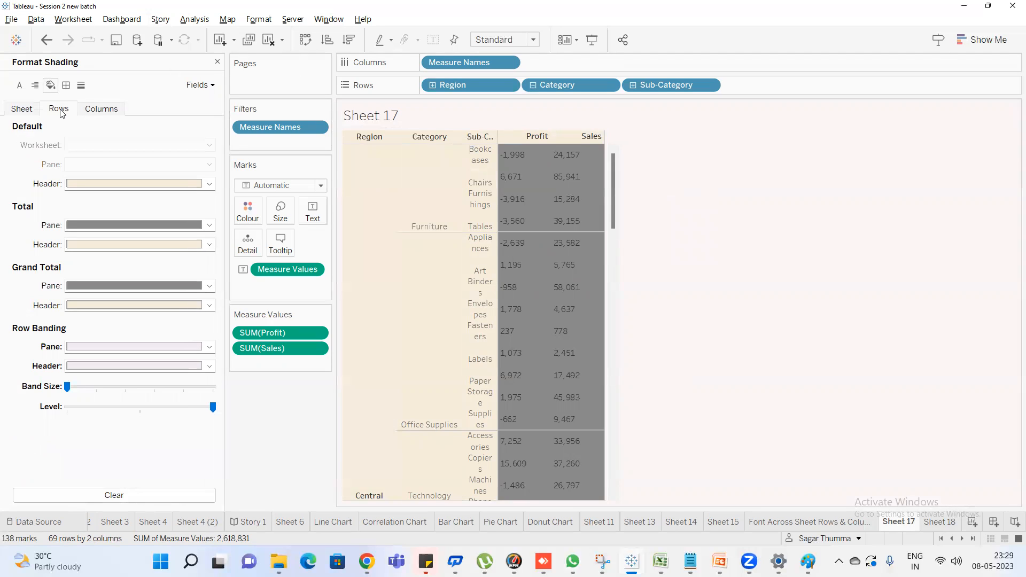
click(98, 184)
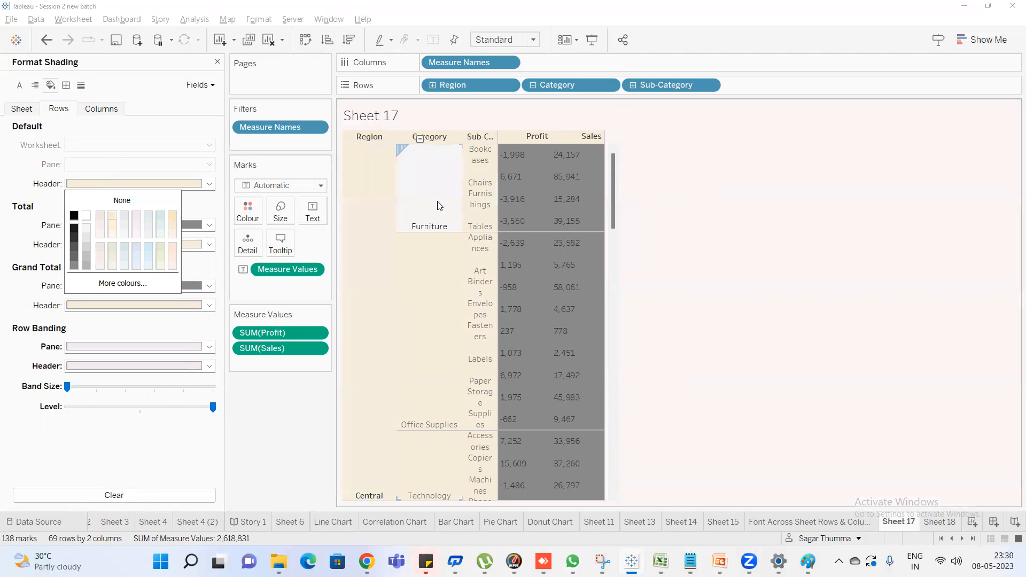
click(365, 158)
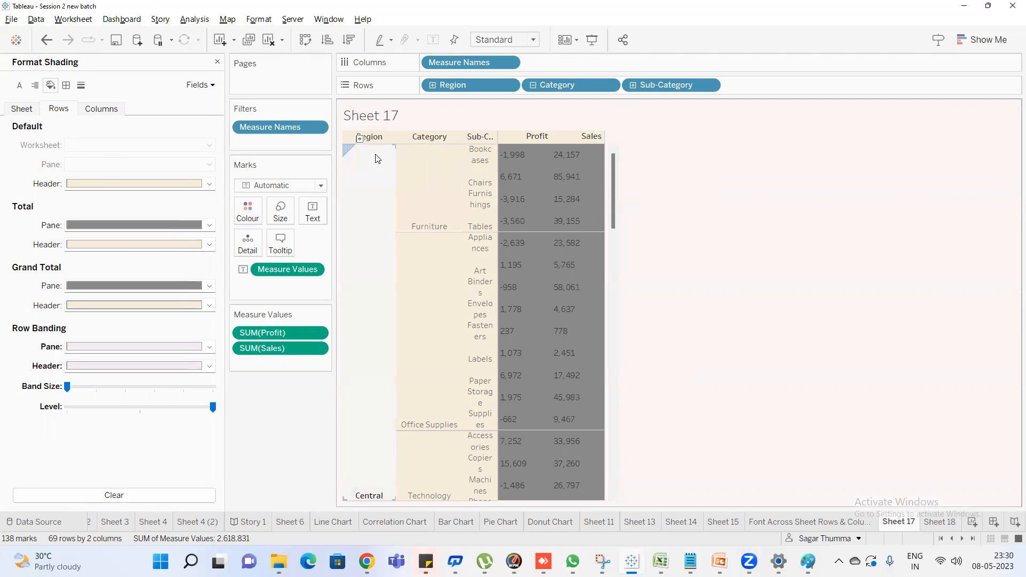
click(369, 162)
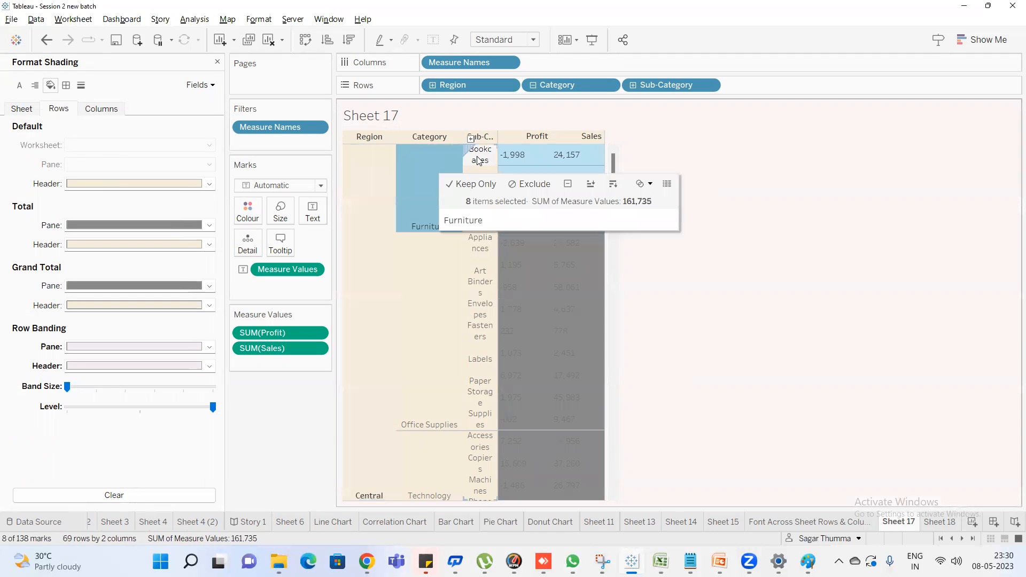
click(479, 156)
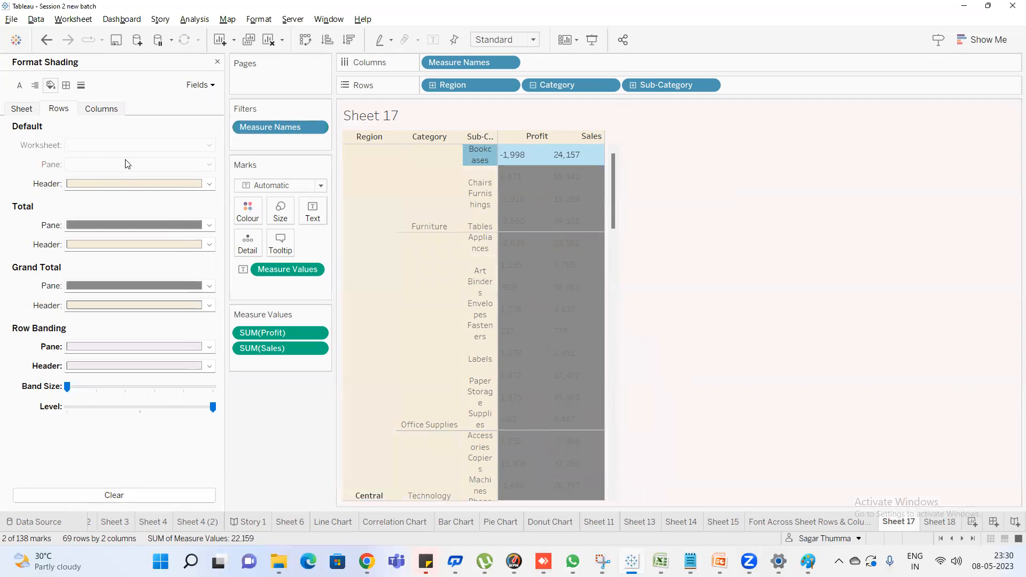
click(119, 186)
click(135, 215)
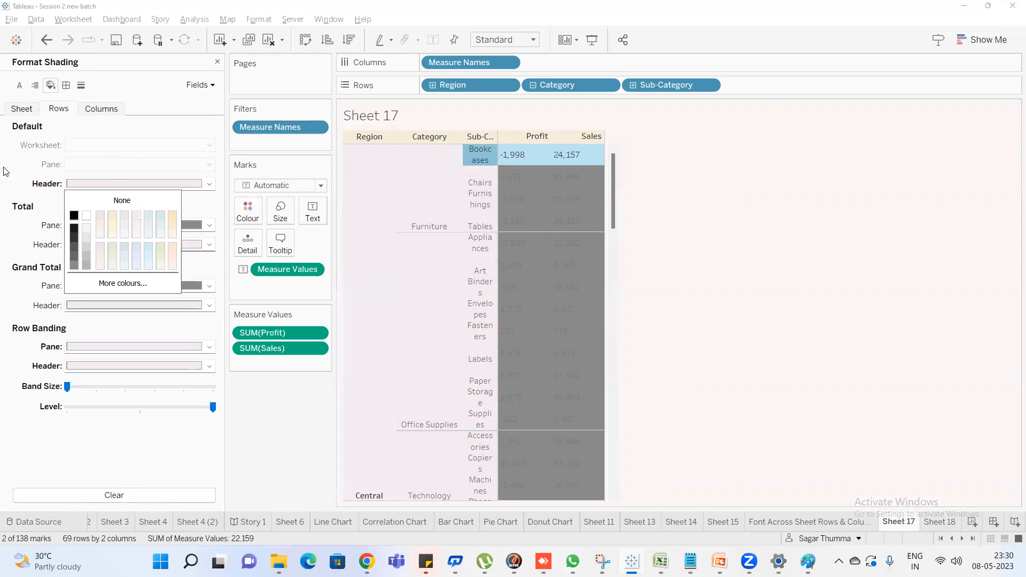
Set the default header shading to near-black for rows and to black for columns
click(73, 228)
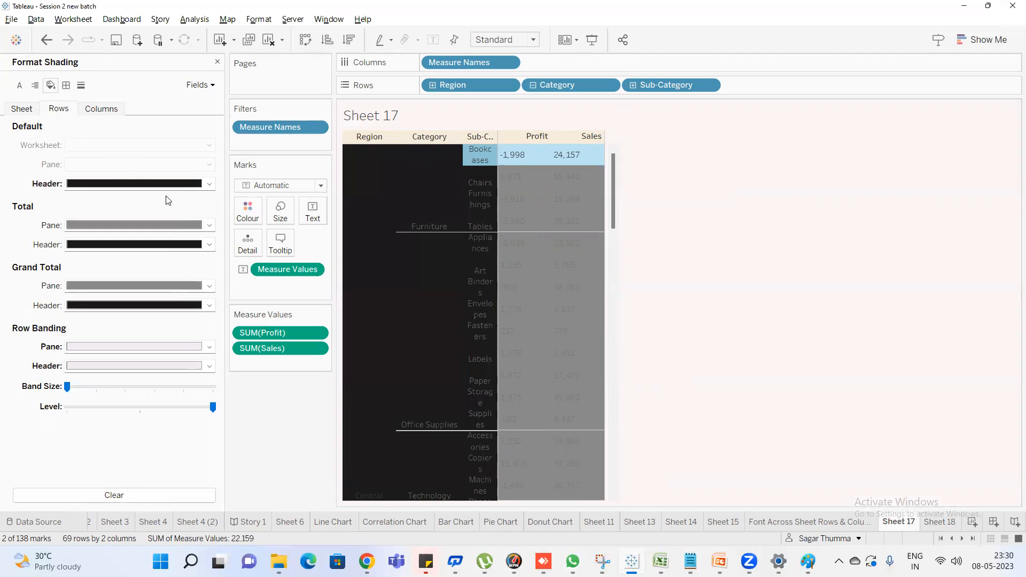
click(781, 184)
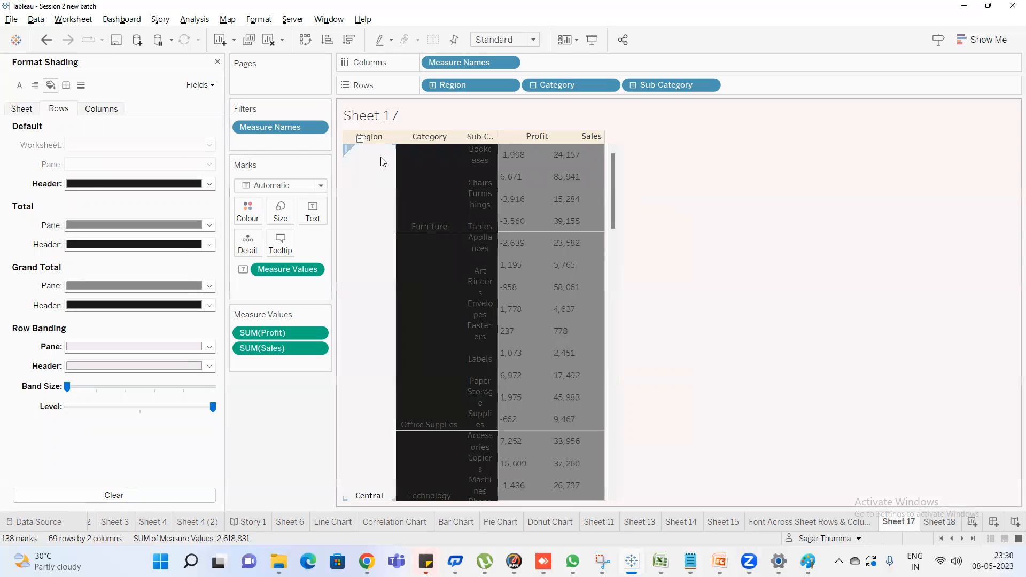
click(102, 109)
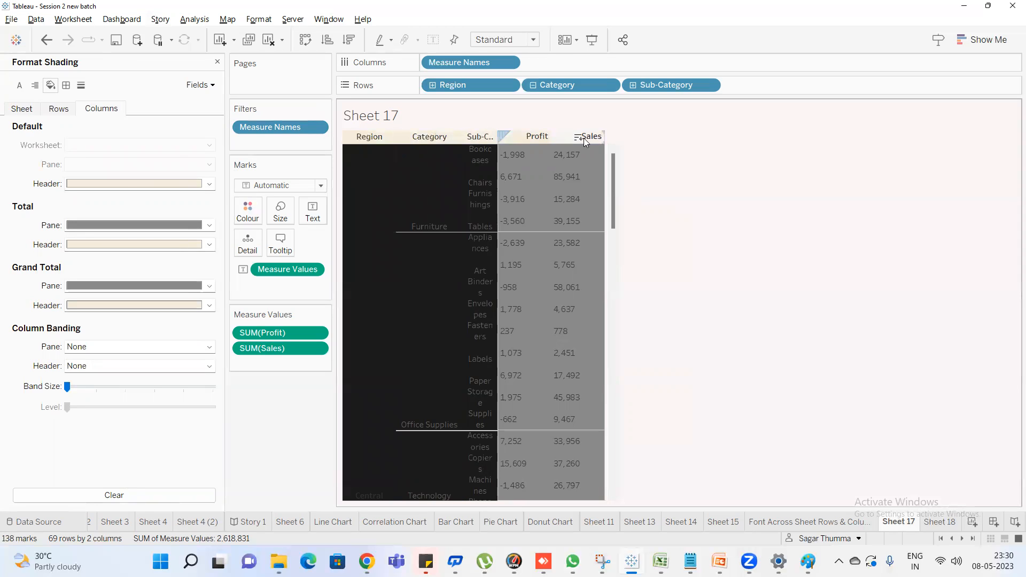
click(134, 183)
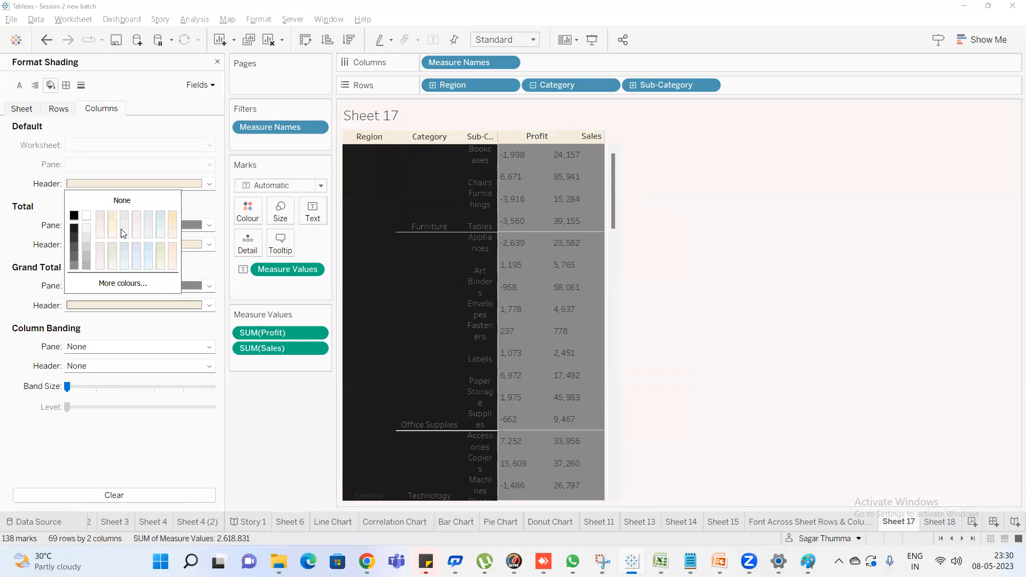
click(173, 250)
click(803, 208)
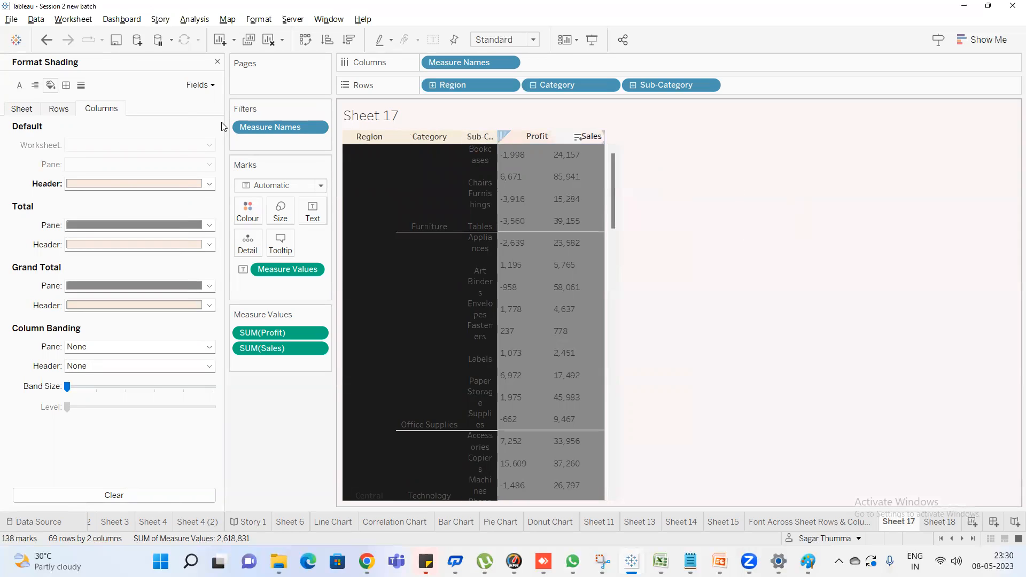
click(120, 184)
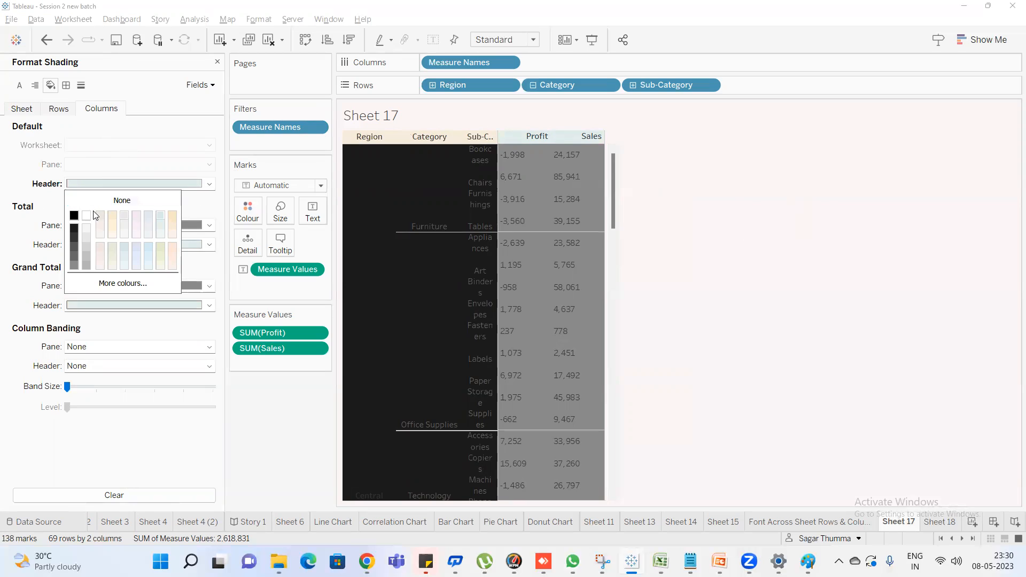
click(75, 216)
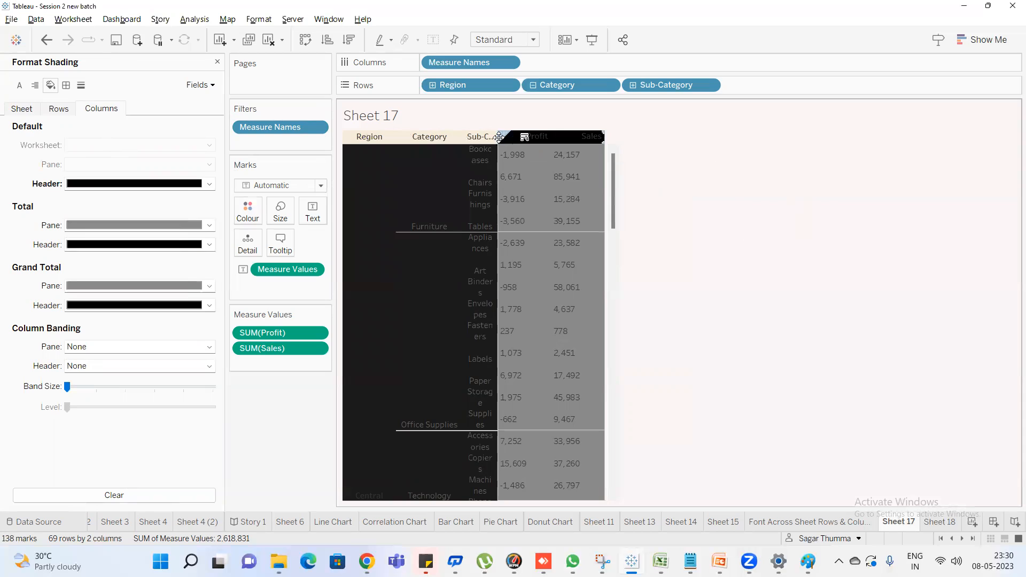
Widen the Sub-Category column and set the whole sheet's default header shading to near-black
mouse_move(499, 189)
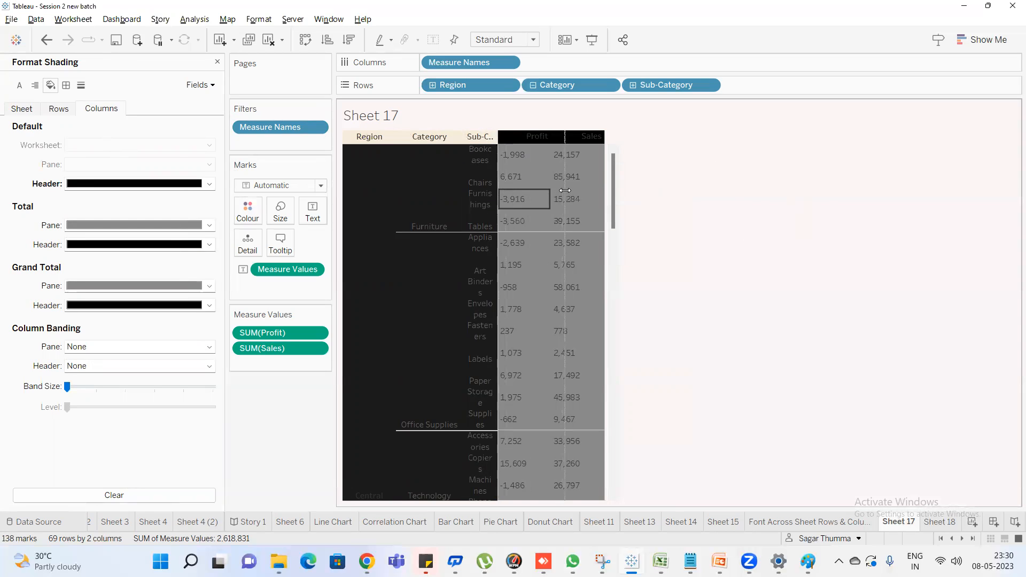
drag(499, 189, 565, 190)
click(57, 110)
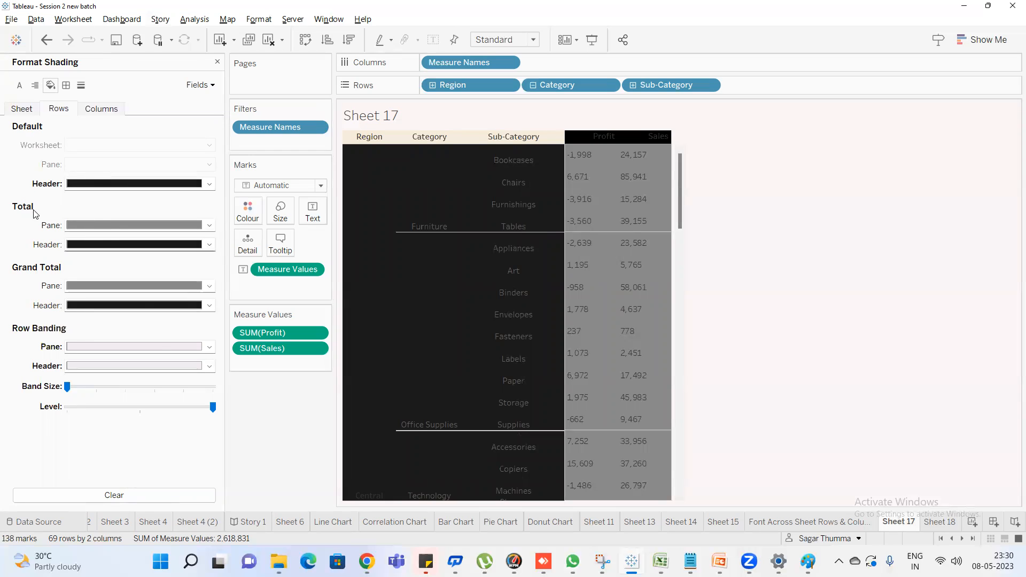
click(22, 109)
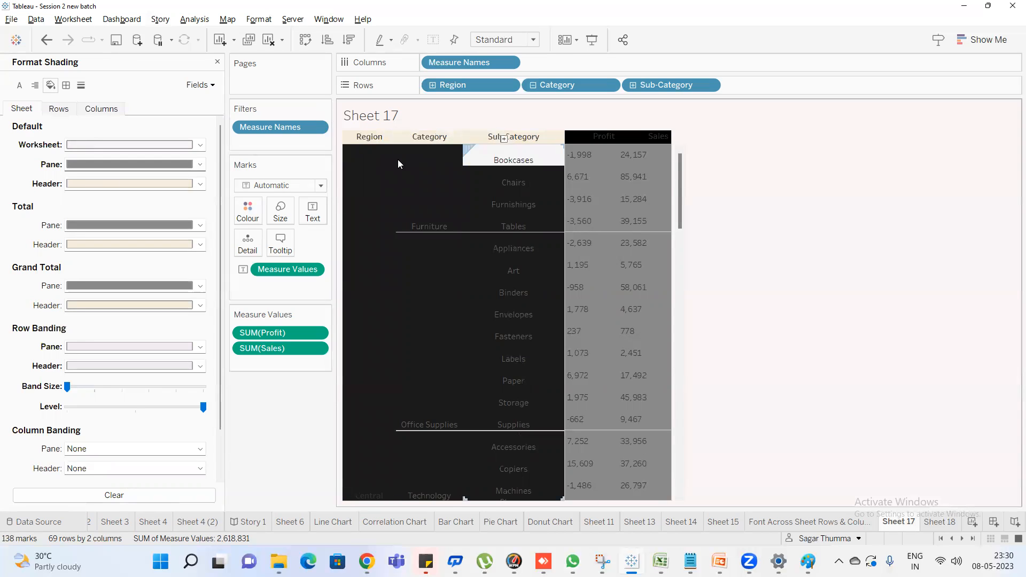
click(135, 188)
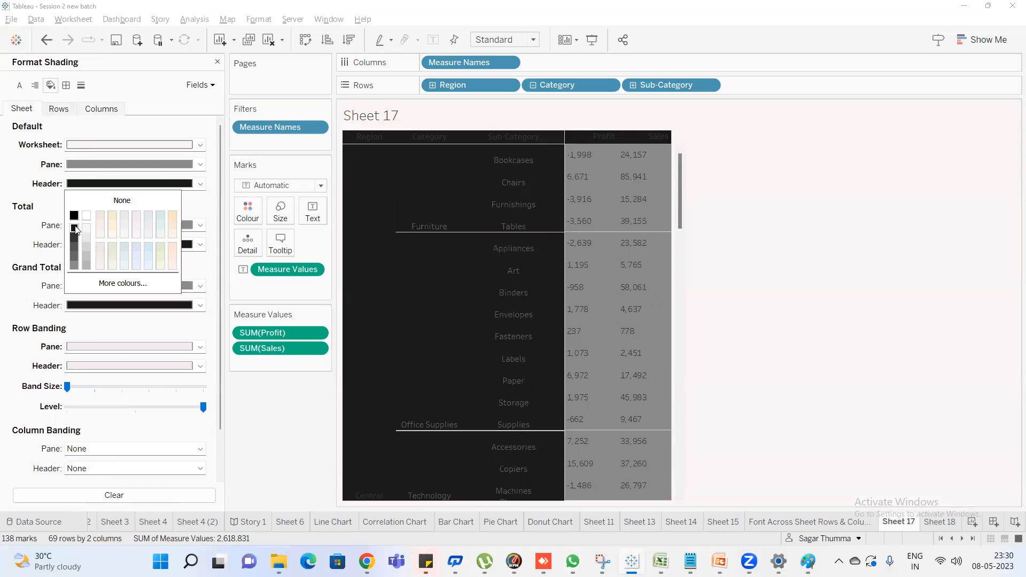
click(30, 172)
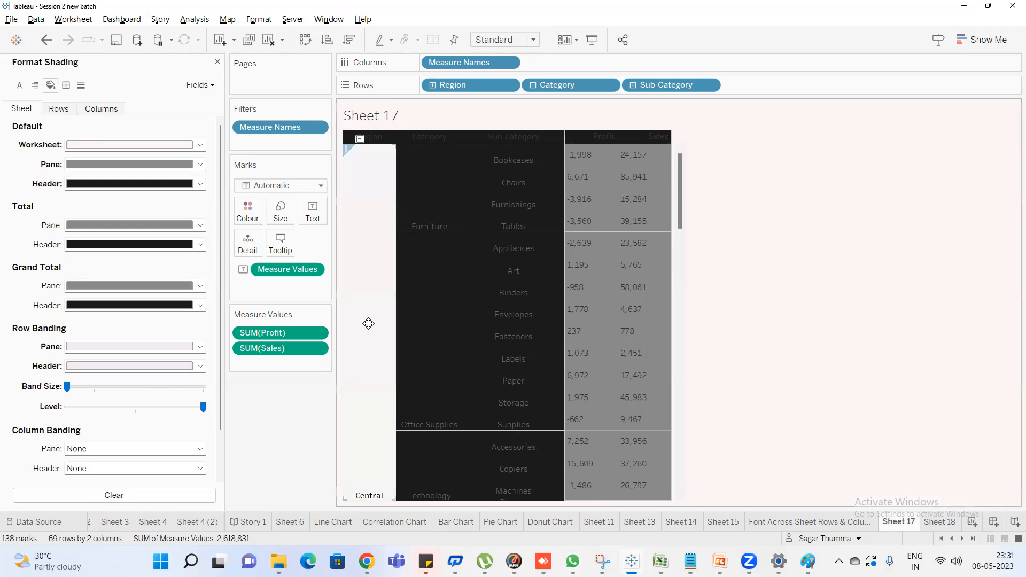
Undo the black header shading changes and the widening of the Sub-Category column
mouse_move(633, 187)
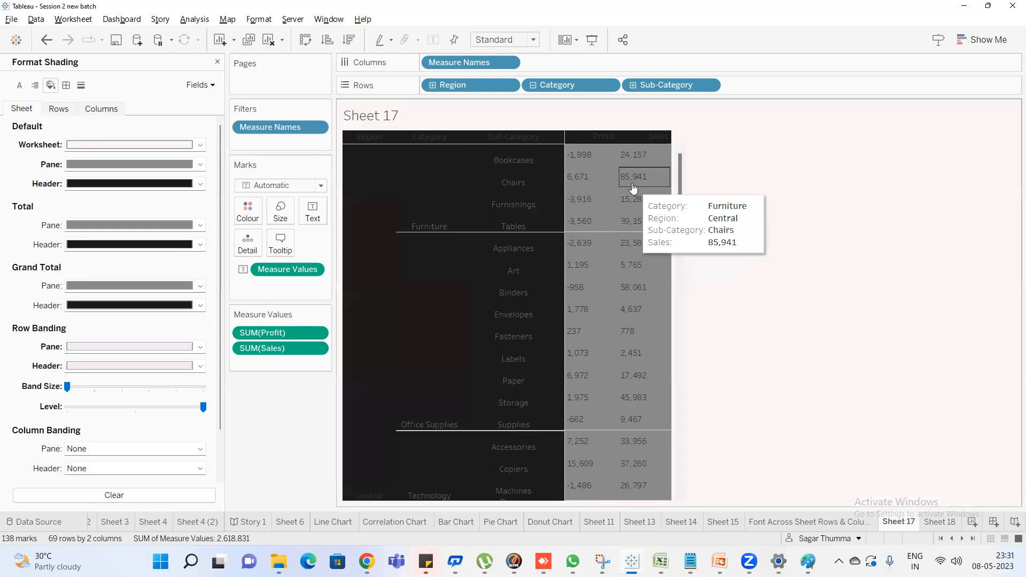
key(ctrl+z)
key(ctrl+z)
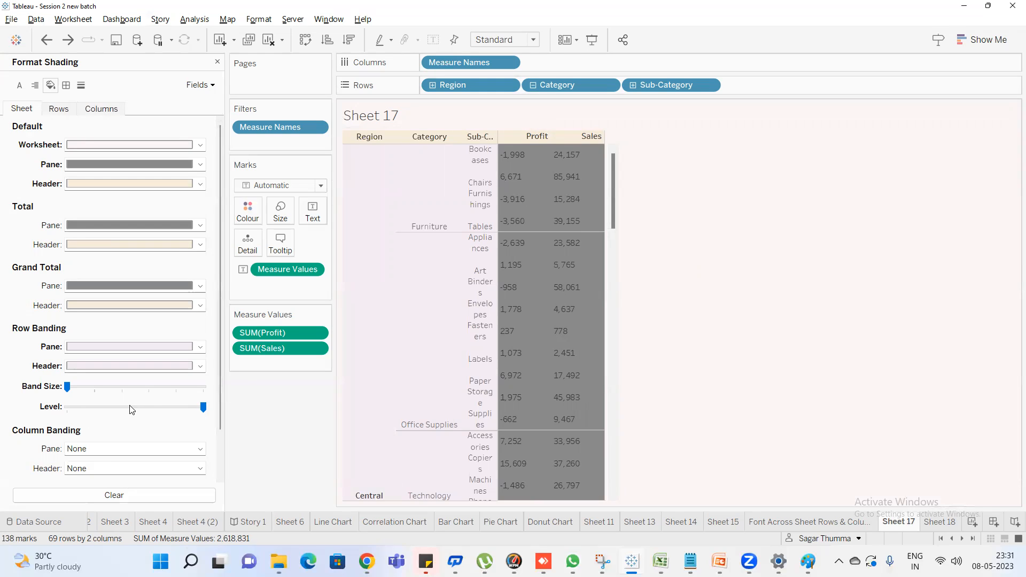
Set the row banding header to light teal, with the band size one notch above minimum and the level at its middle setting
click(92, 391)
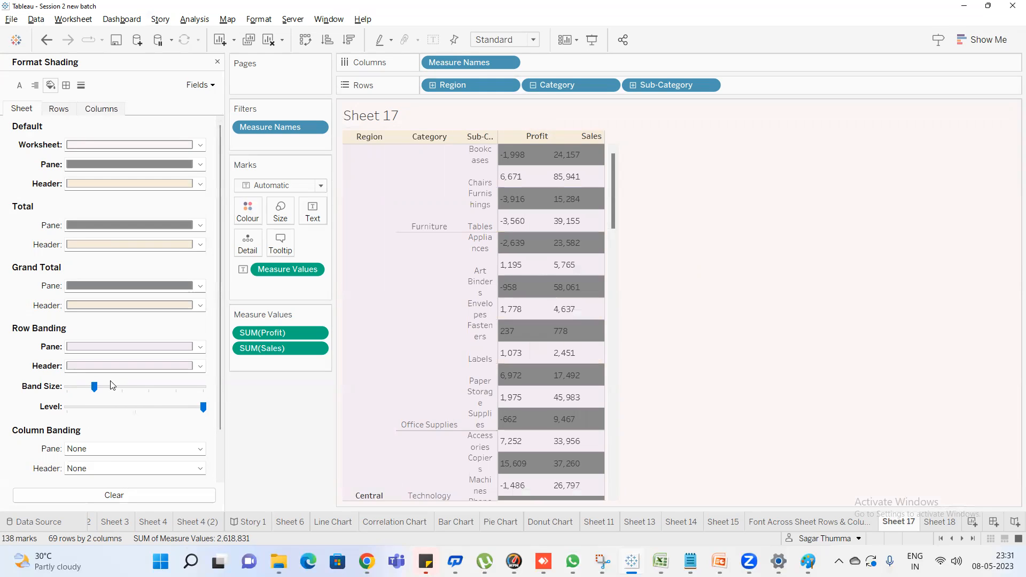
click(73, 390)
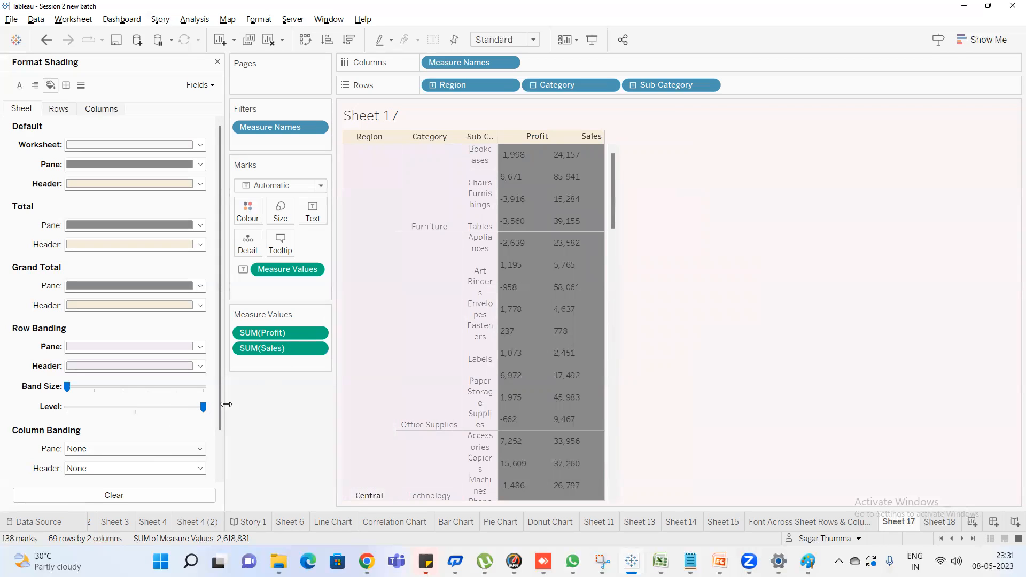
click(137, 417)
click(131, 366)
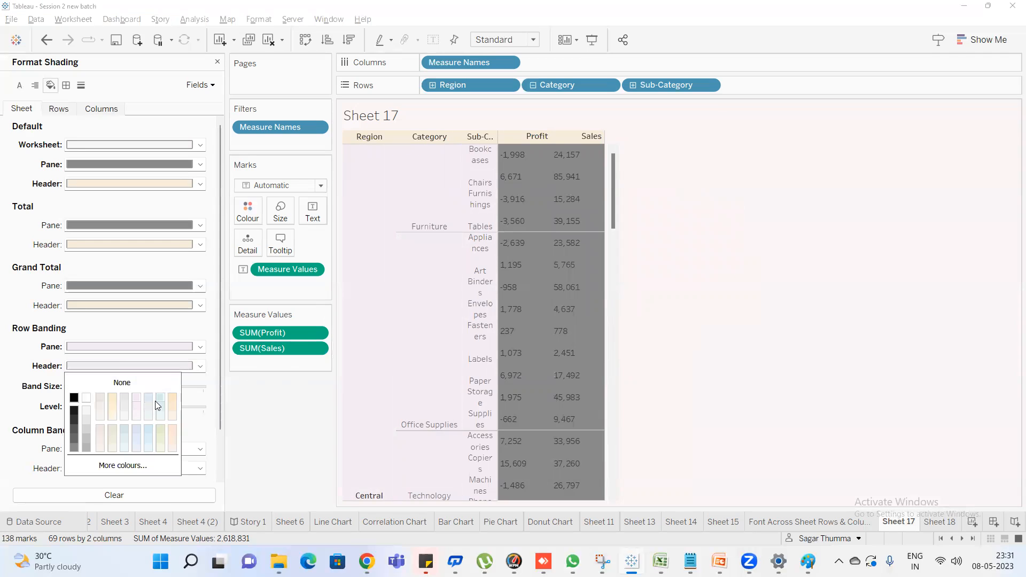
click(156, 400)
click(679, 254)
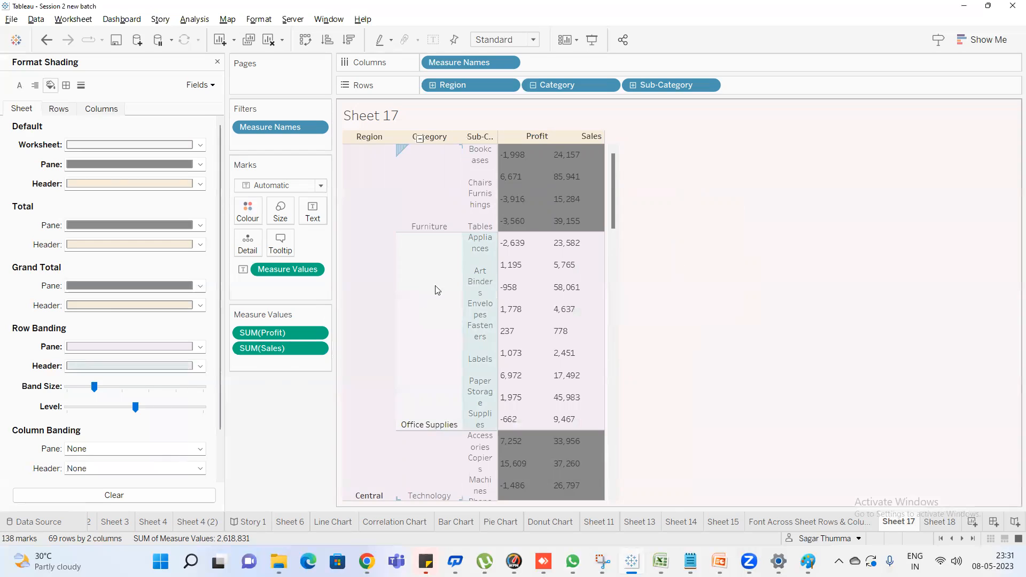
Compare the row banding at the maximum level with the middle level across the categories
click(202, 408)
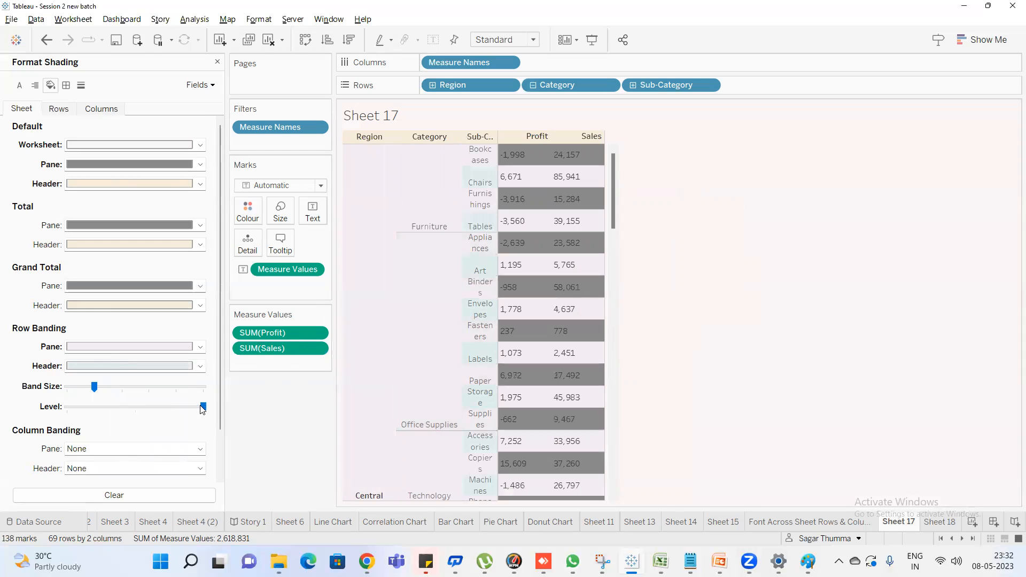
click(134, 408)
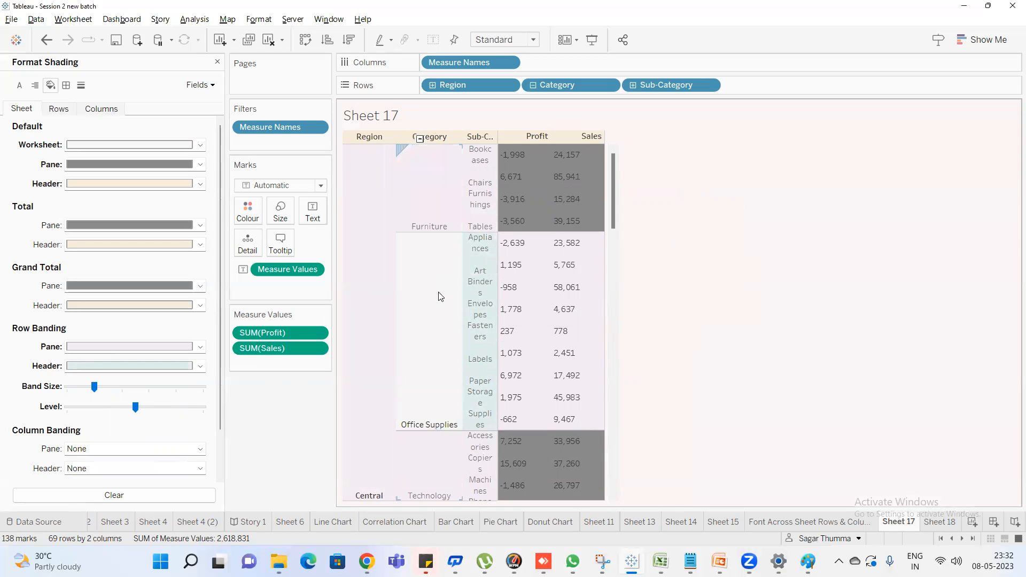
scroll(440, 297, down, 3)
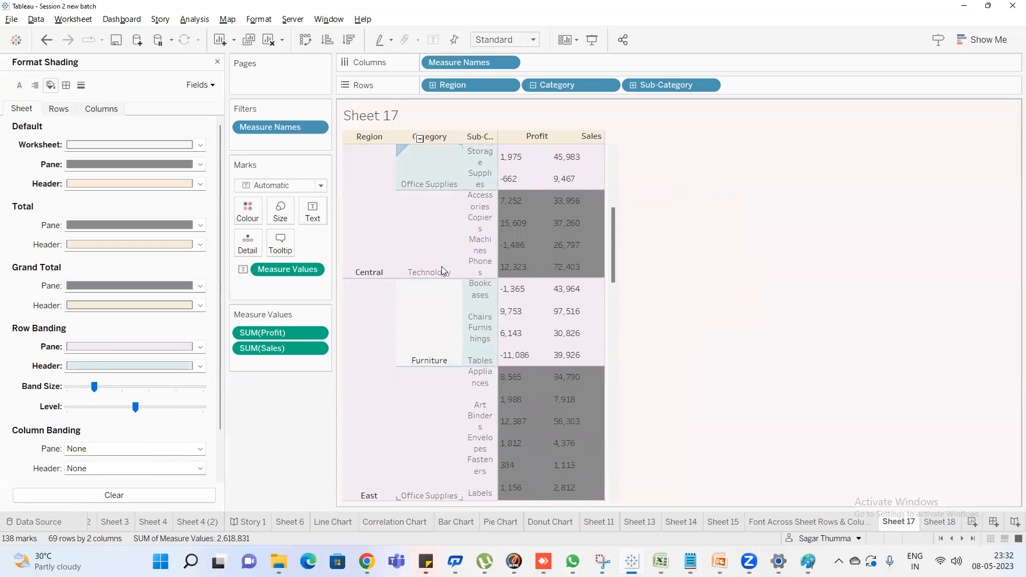
scroll(712, 239, up, 2)
scroll(713, 239, up, 5)
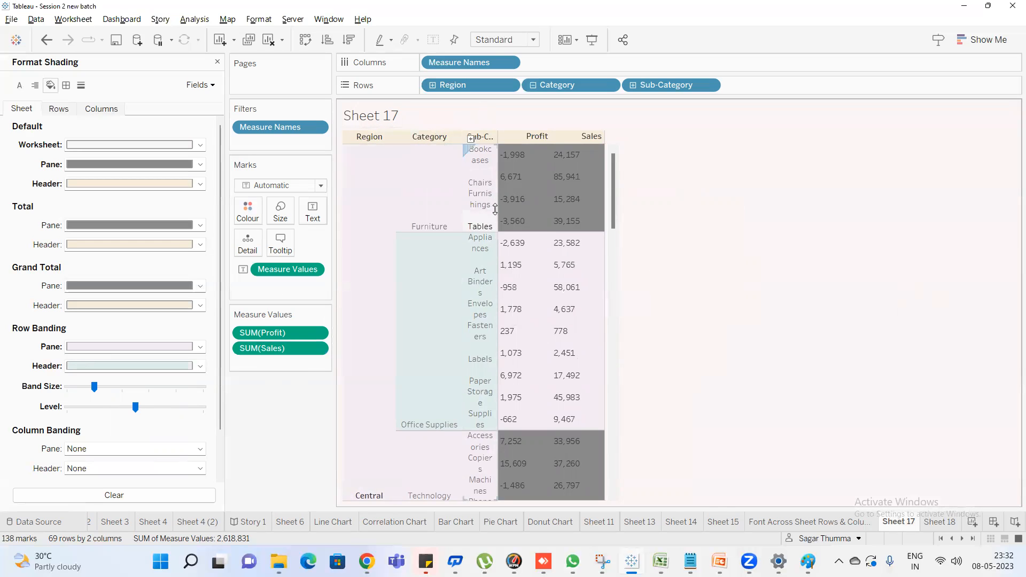
Widen the Sub-Category column and set the row banding level to its minimum
drag(499, 209, 583, 212)
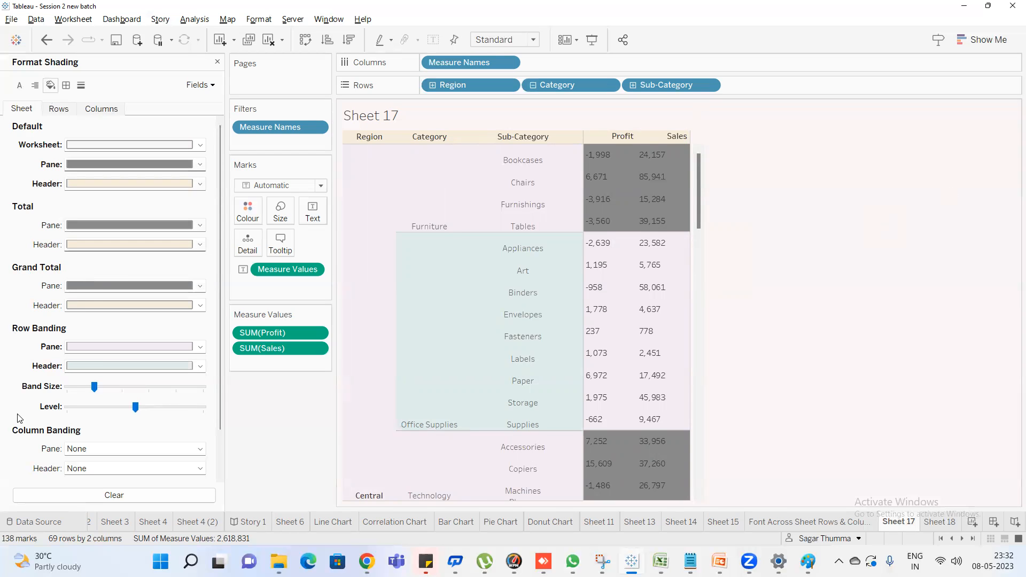
click(67, 407)
Examine how the pane and header banding alternates between the Central, East and South regions
scroll(556, 293, down, 9)
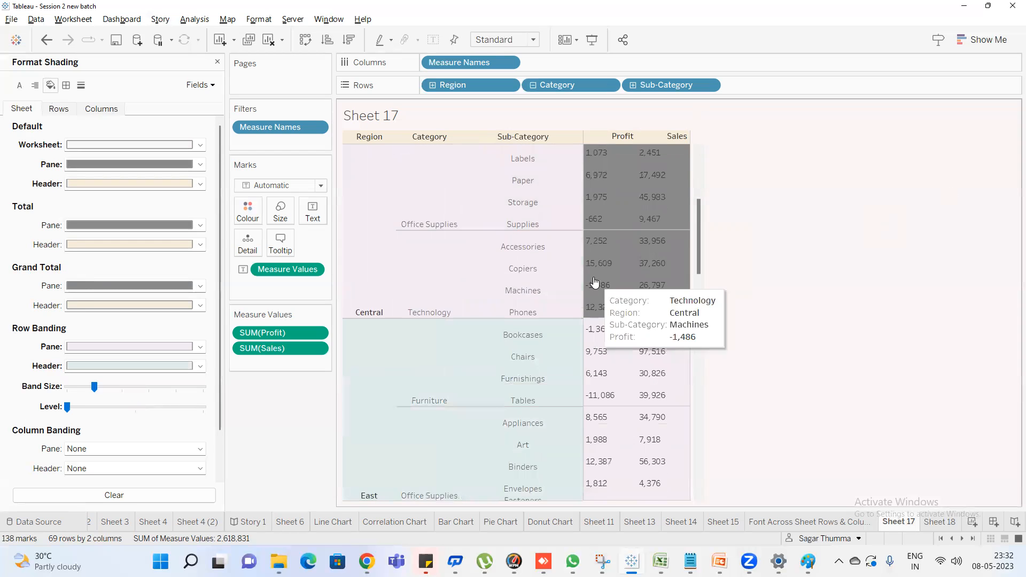
scroll(596, 278, up, 10)
scroll(594, 308, down, 10)
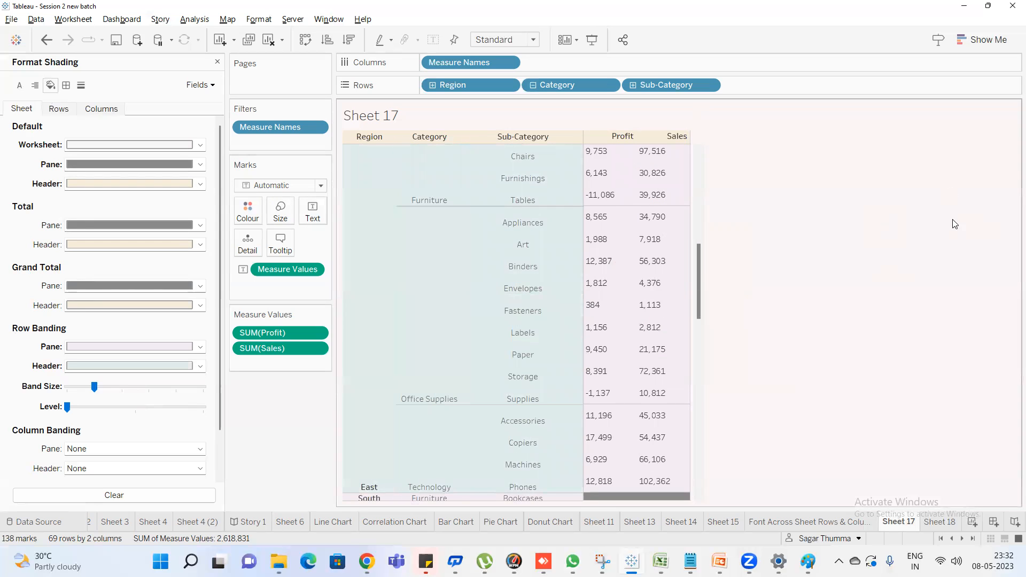
scroll(567, 210, up, 10)
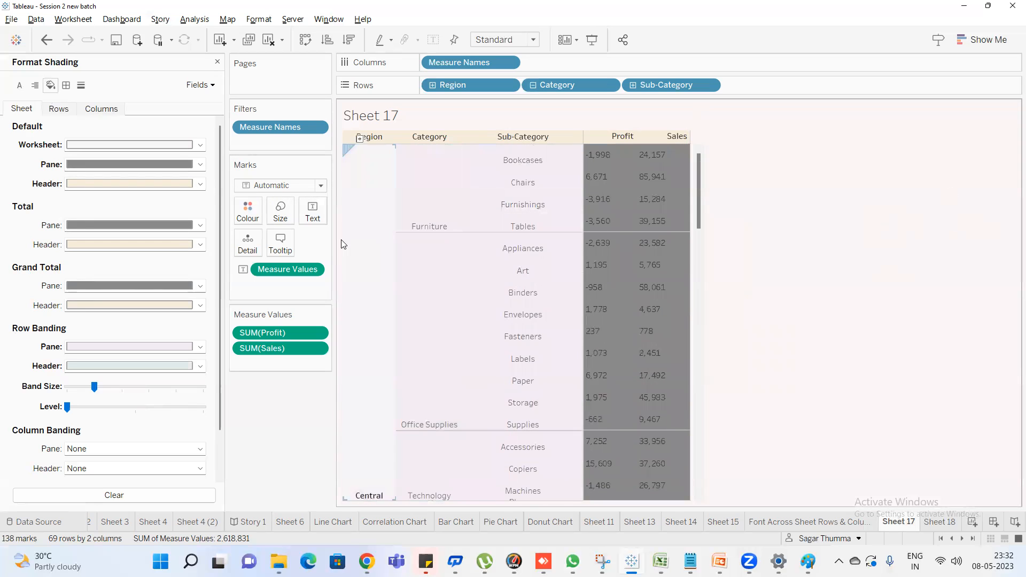
scroll(398, 321, down, 5)
scroll(398, 395, down, 10)
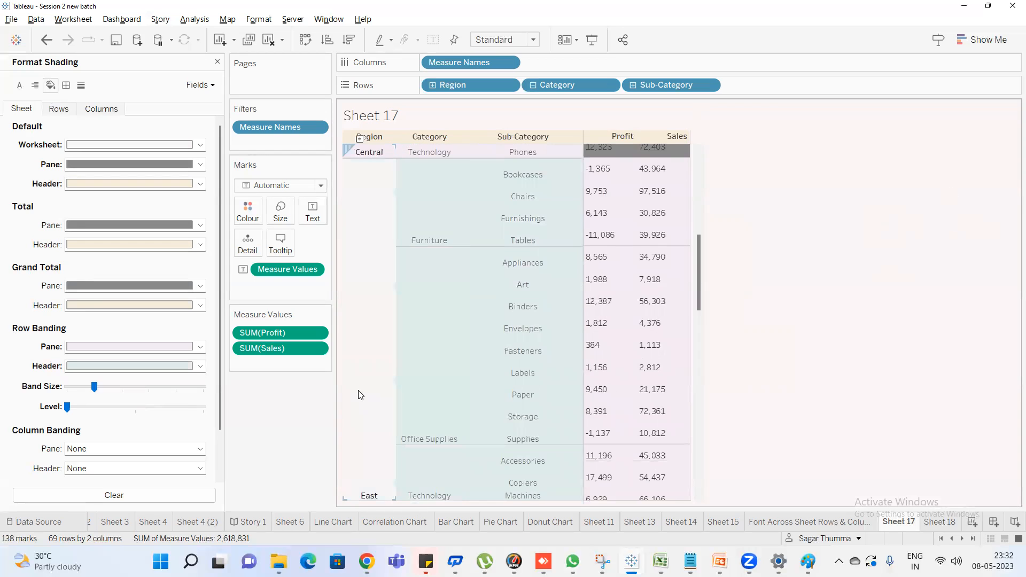
scroll(369, 342, up, 10)
scroll(373, 338, down, 15)
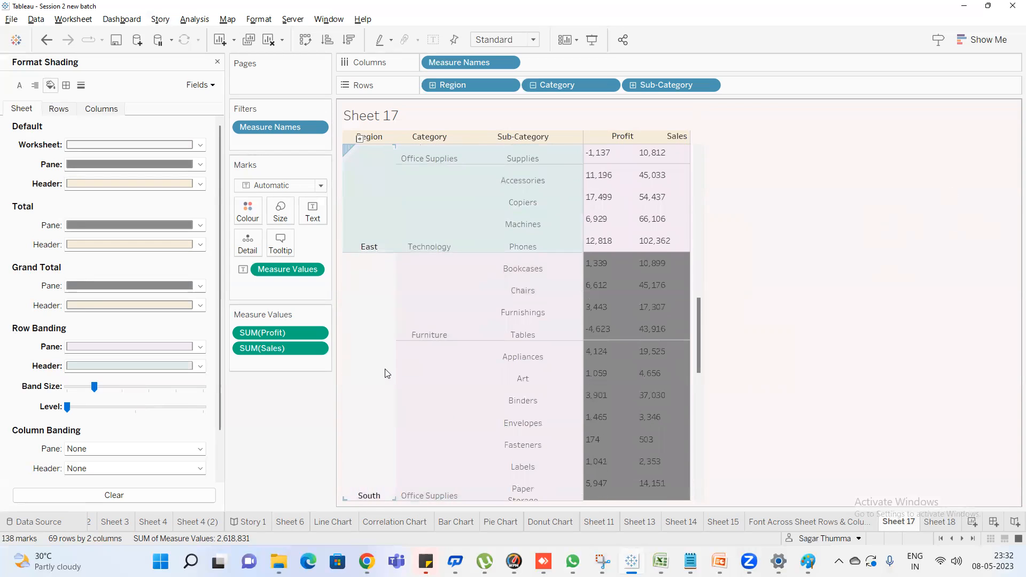
Review the banding down to the West region and set the row banding level to its middle setting
scroll(601, 395, down, 12)
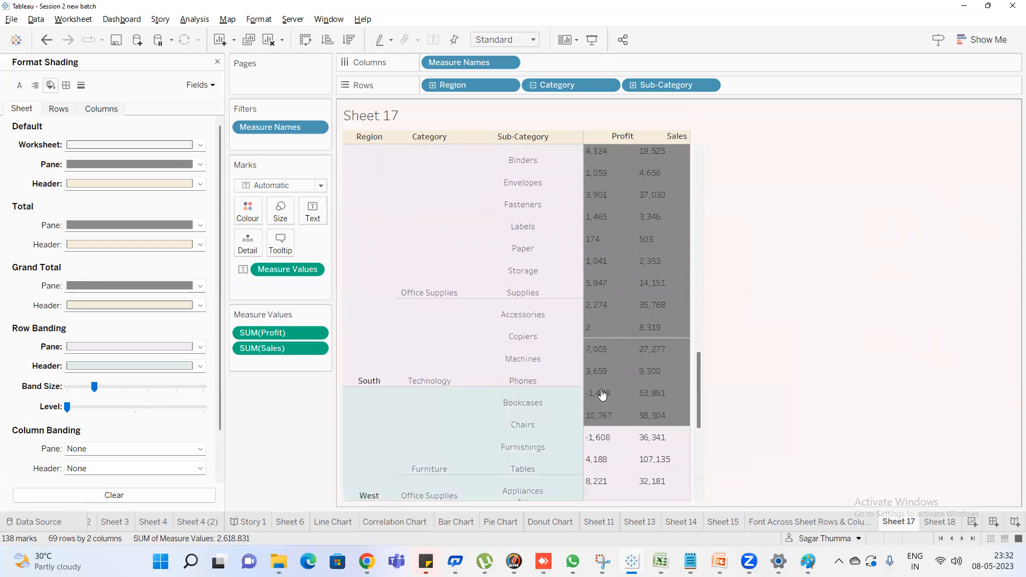
scroll(380, 409, down, 2)
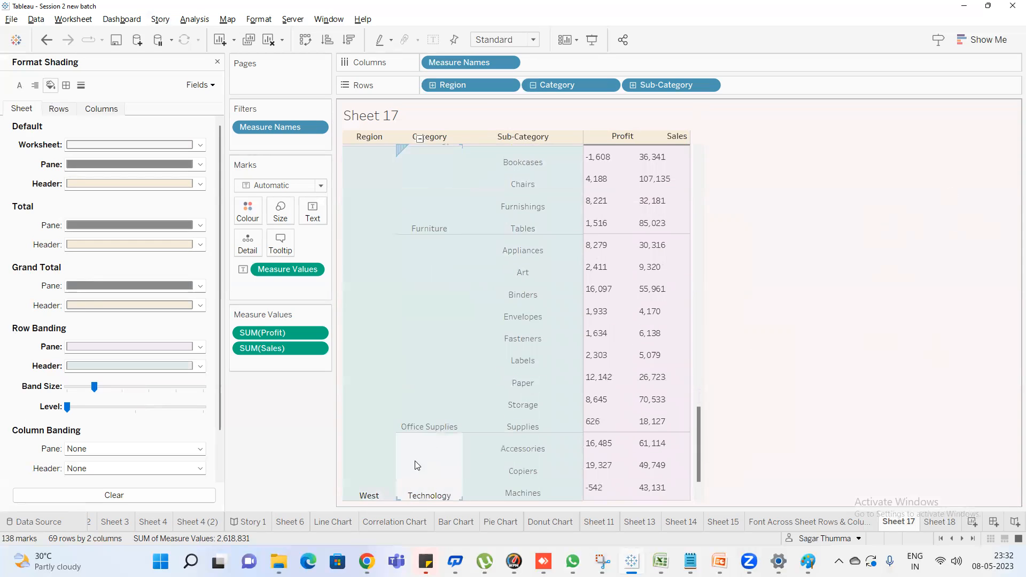
click(134, 409)
scroll(553, 251, up, 10)
scroll(551, 243, up, 10)
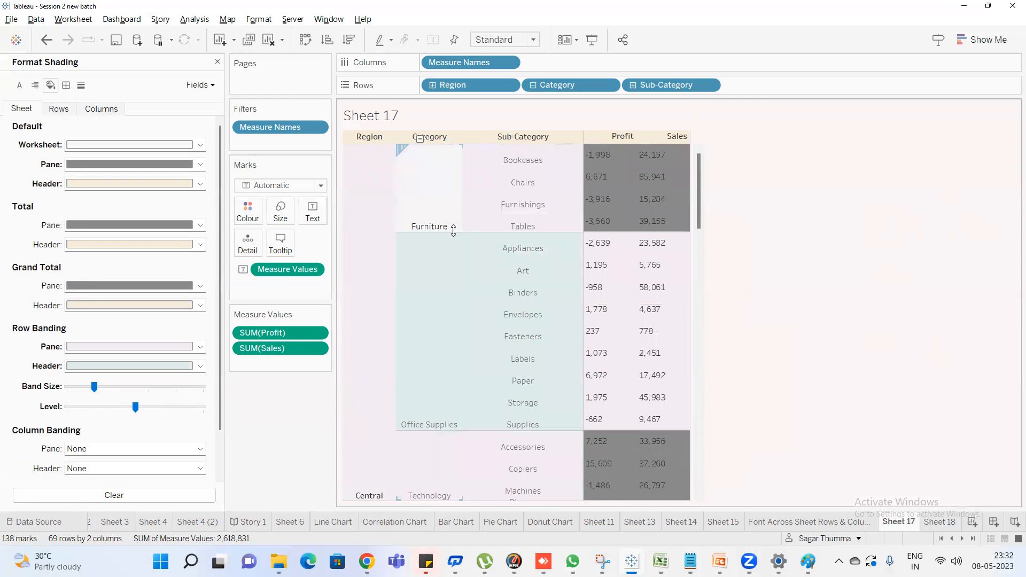
Set the row banding level to its maximum and raise the band size notch by notch to one below maximum
click(202, 408)
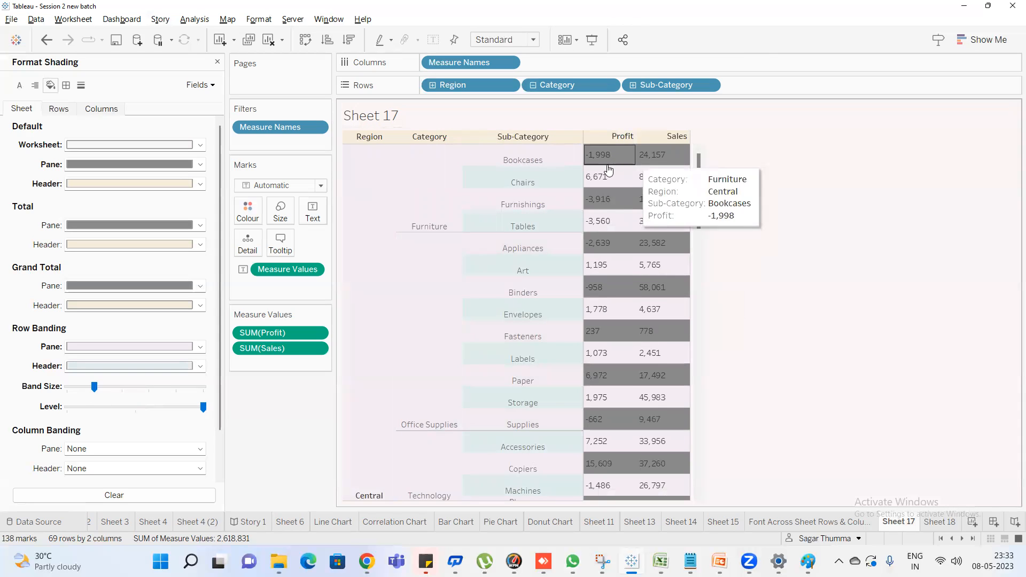
click(122, 386)
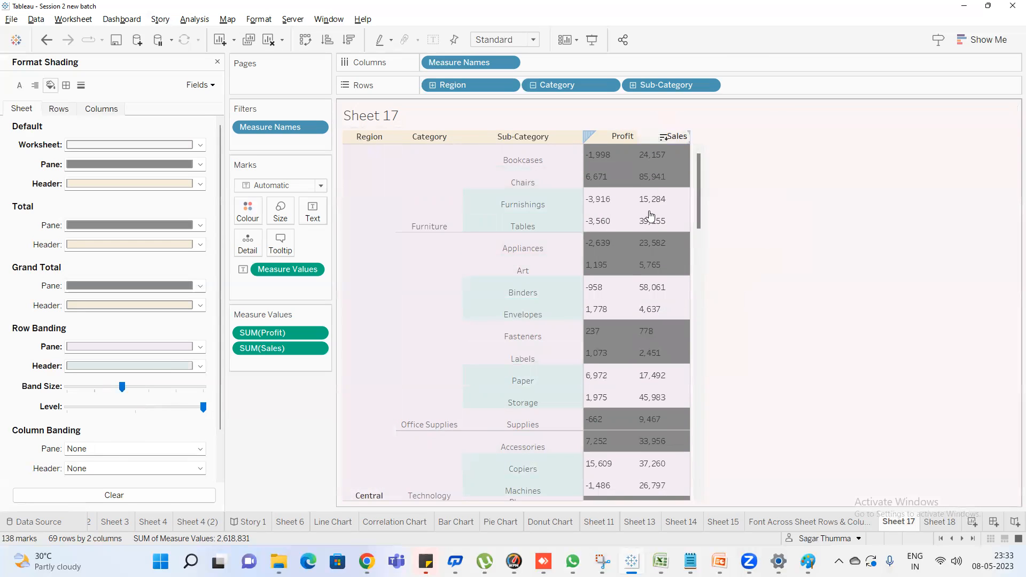
click(150, 386)
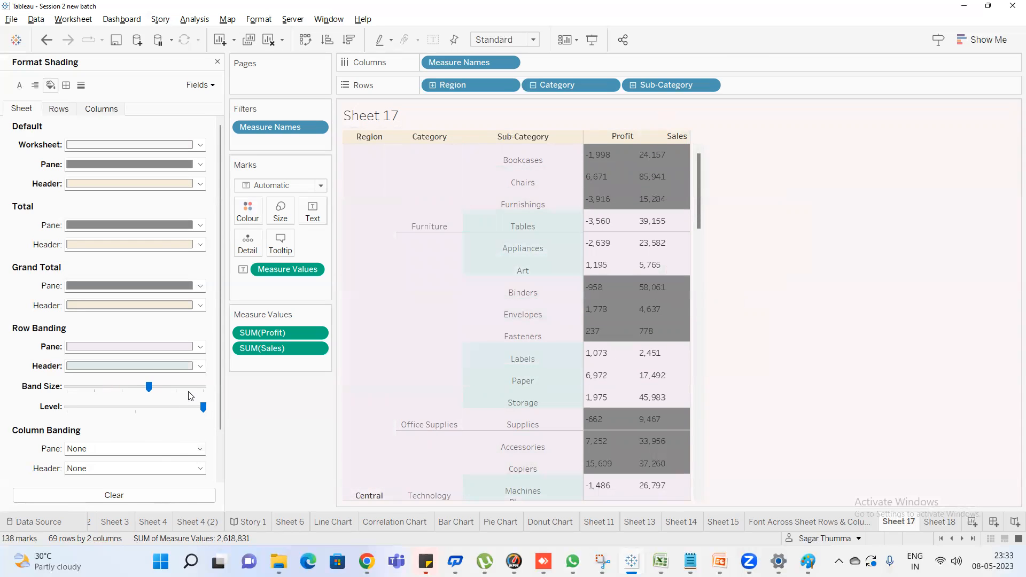
click(178, 392)
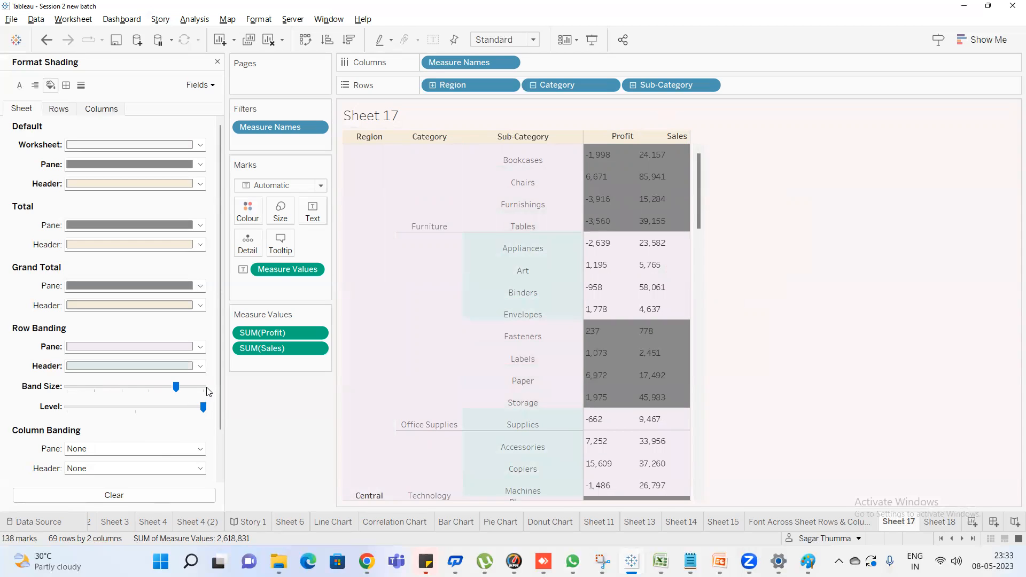
Set the row band size to its minimum and check the shading down the table
drag(178, 394, 17, 398)
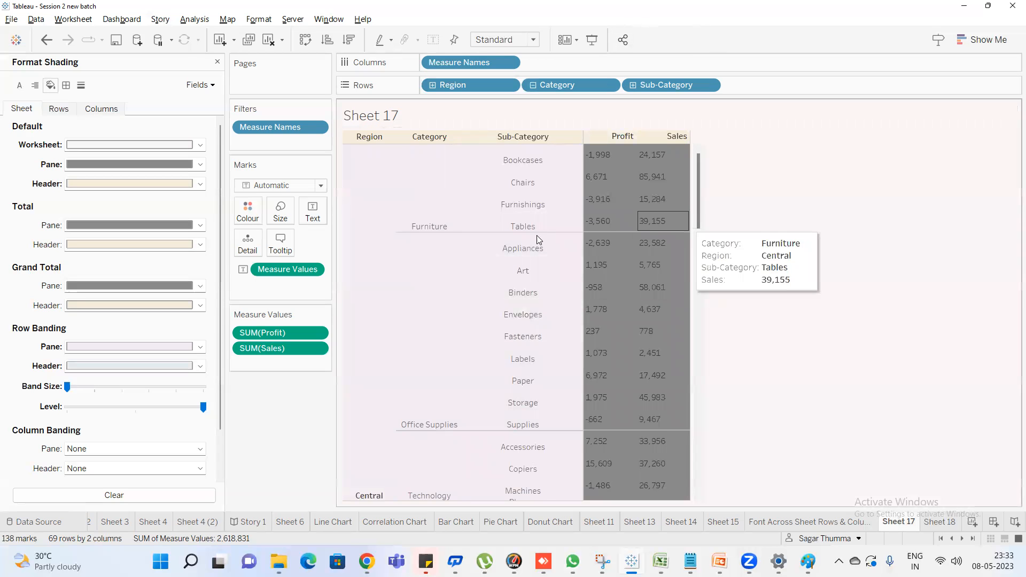
scroll(539, 241, down, 6)
scroll(619, 267, up, 6)
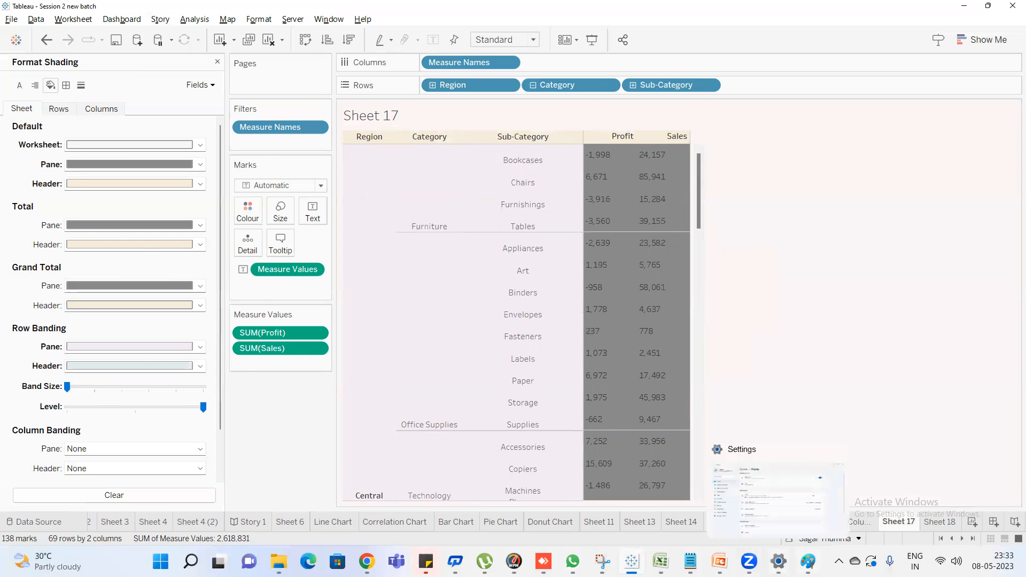
Switch to the Paint drawing of Sheet 16 and outline the Region to Sub-Category headers and the Profit and Sales headers in black
click(808, 562)
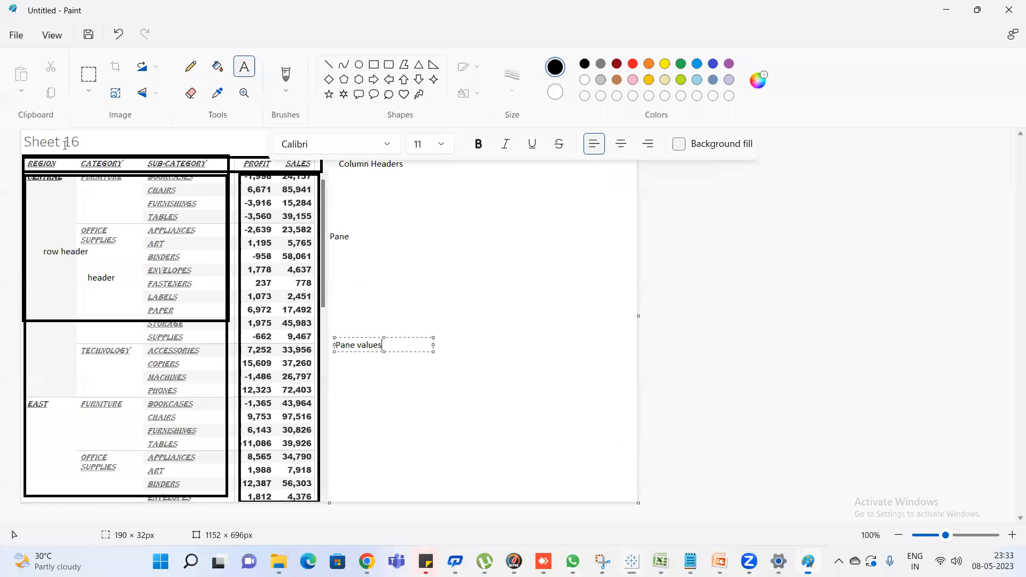
click(373, 65)
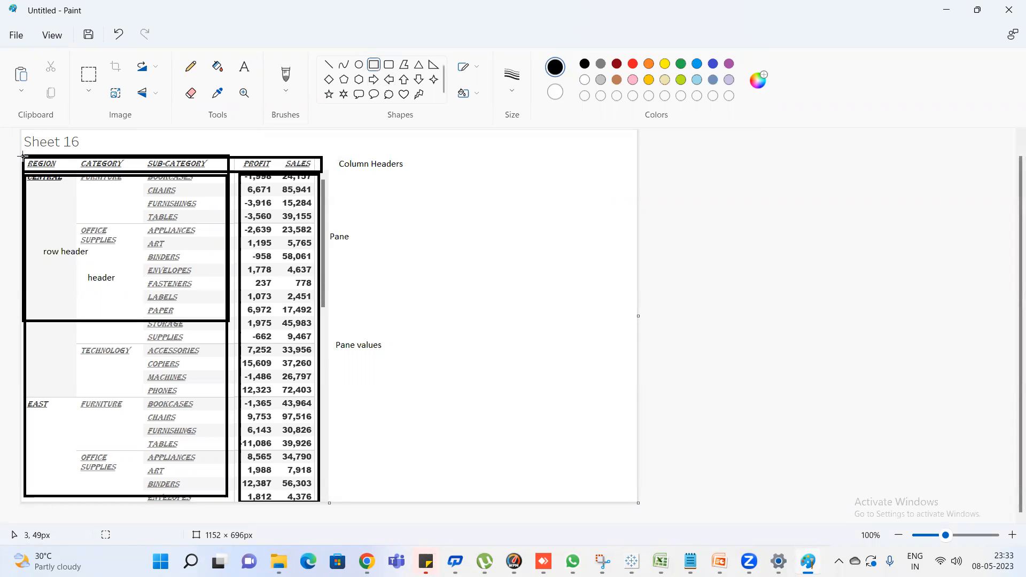
drag(23, 156, 226, 172)
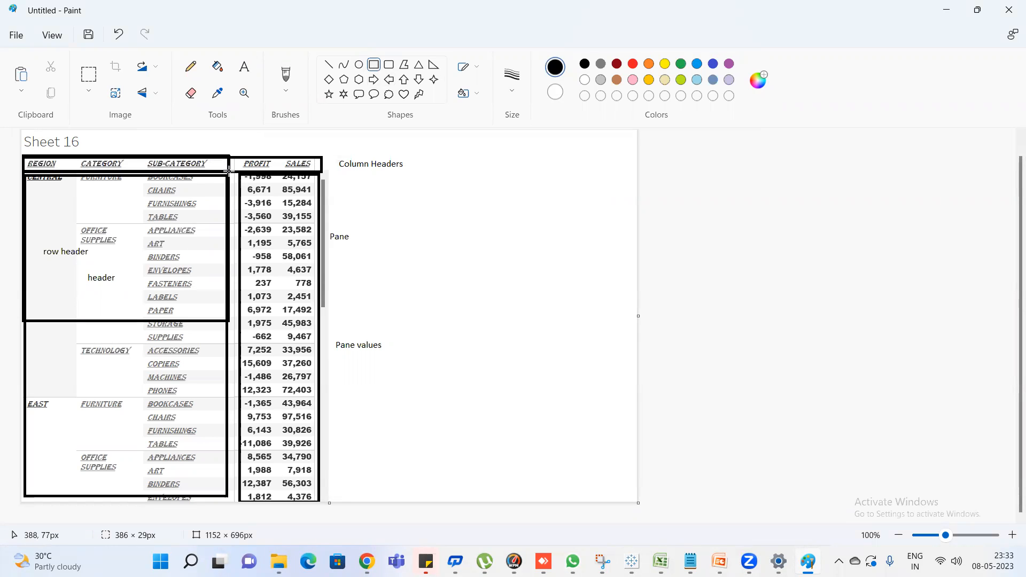
click(388, 64)
drag(233, 155, 324, 173)
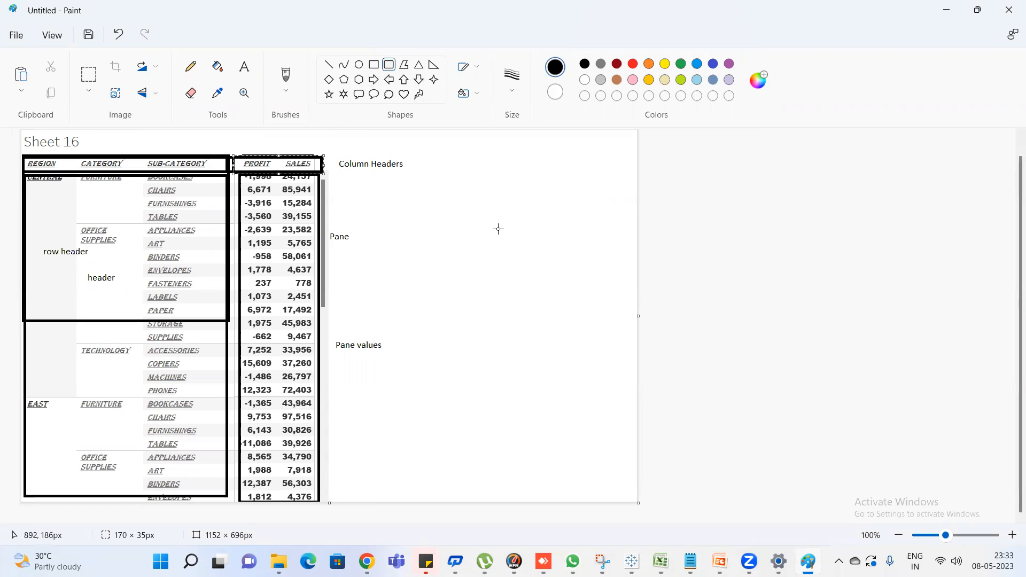
Switch to Tableau and capture the Sheet 17 table, from its header row down, with the Snipping Tool
key(super)
text(n)
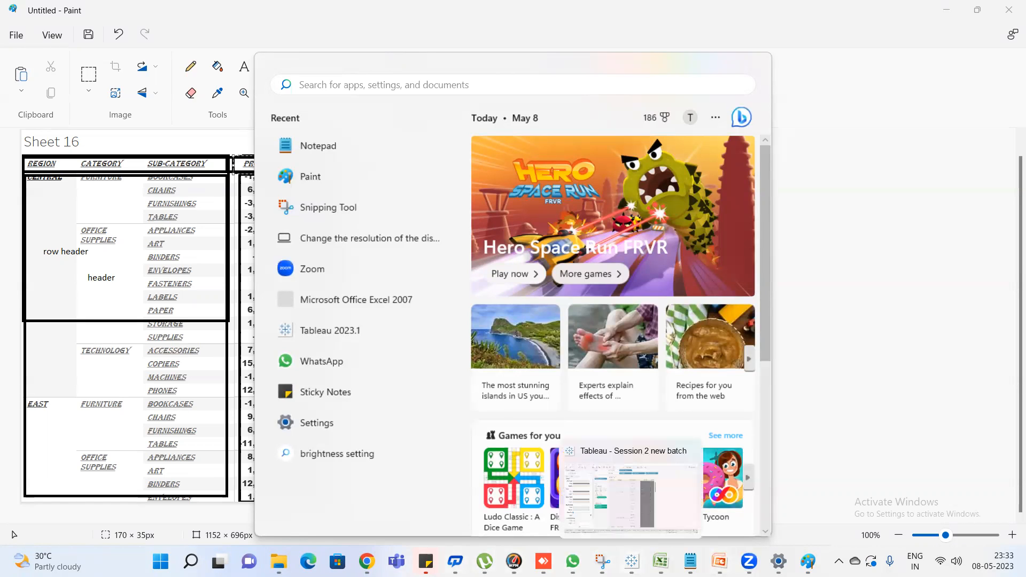
click(632, 562)
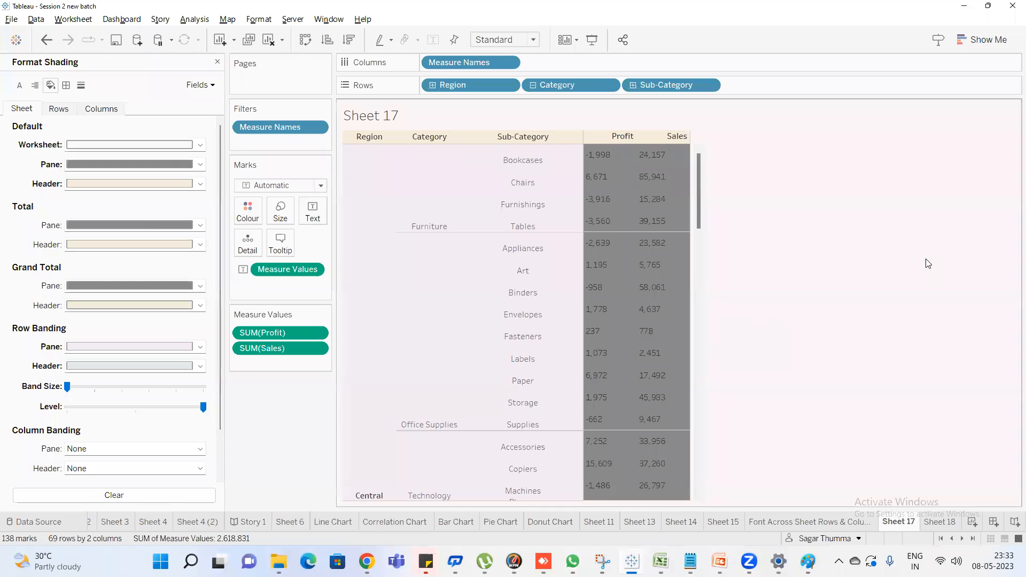
key(super)
text(sni)
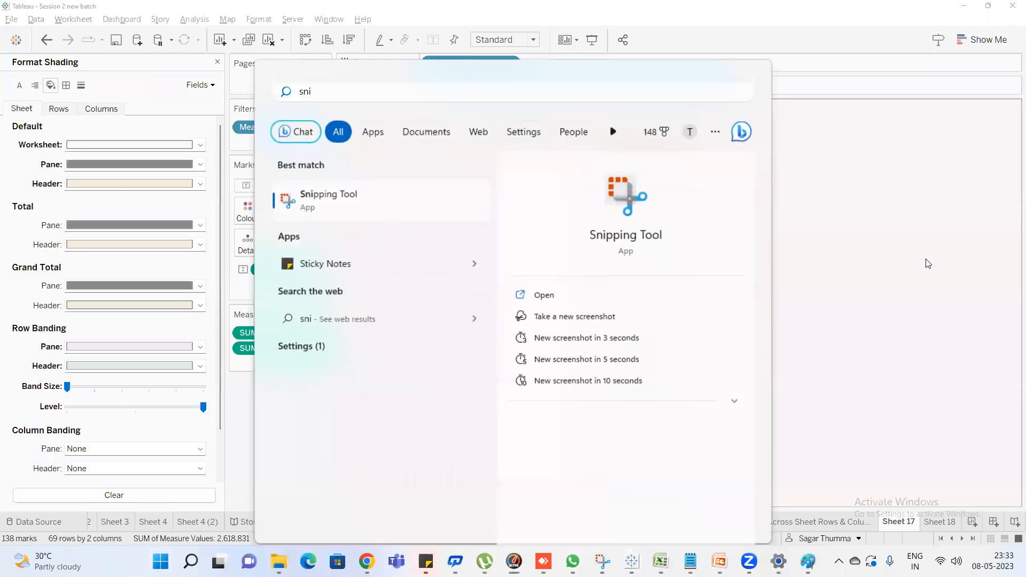
key(Return)
click(419, 254)
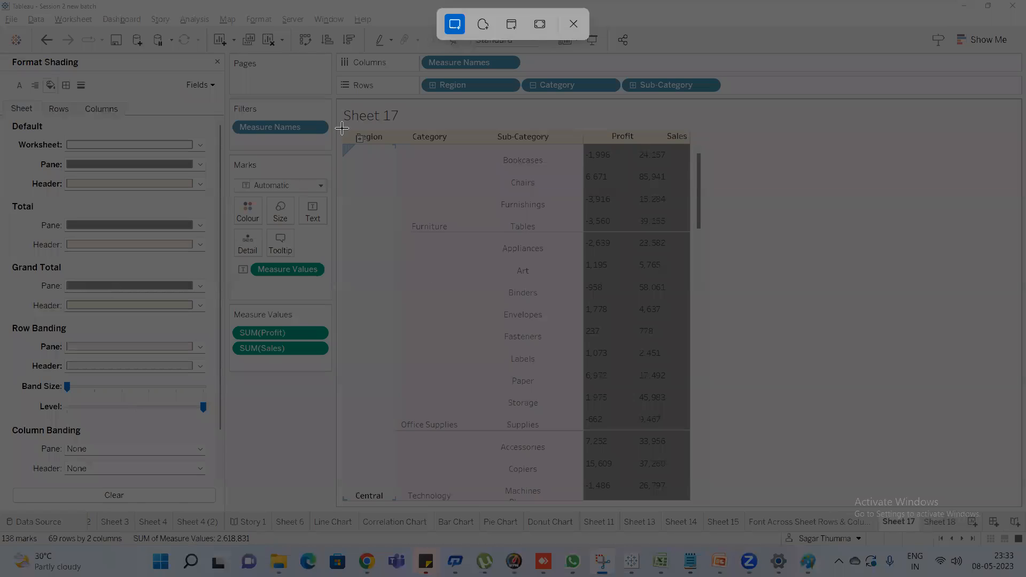
drag(342, 128, 706, 511)
Open a new Paint canvas and paste the captured Sheet 17 table into it
key(super)
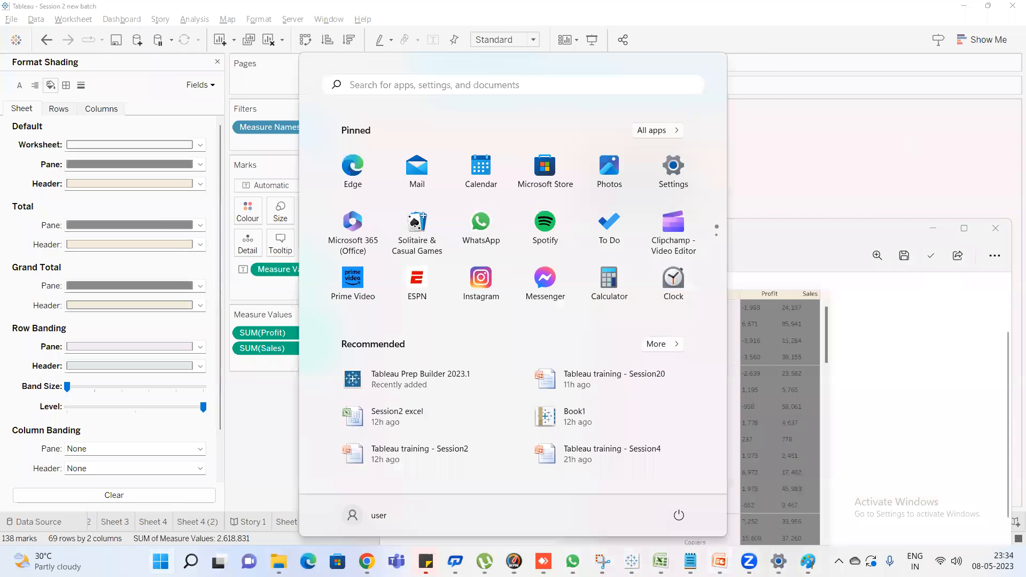
text(paint)
key(Return)
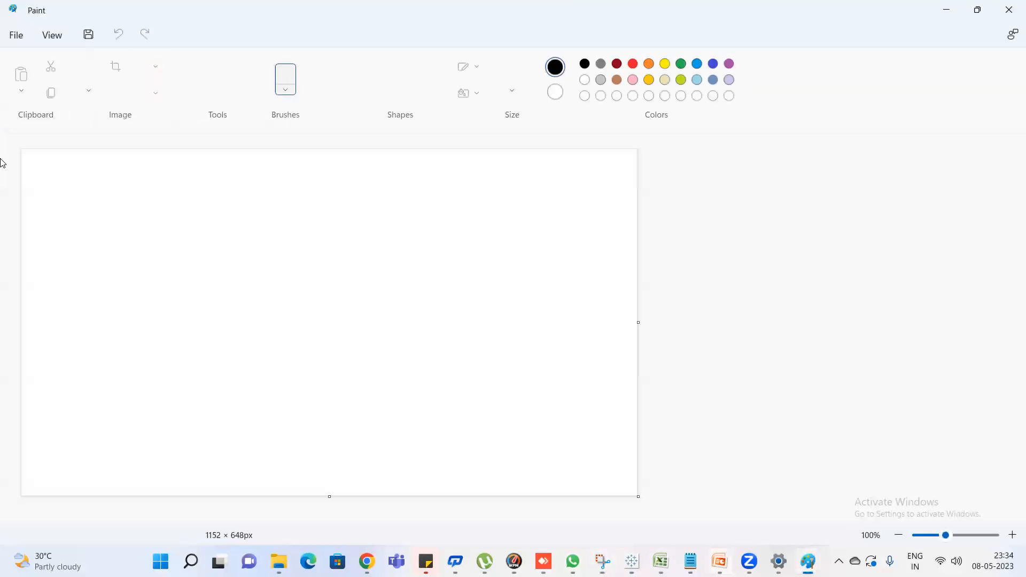
key(ctrl+v)
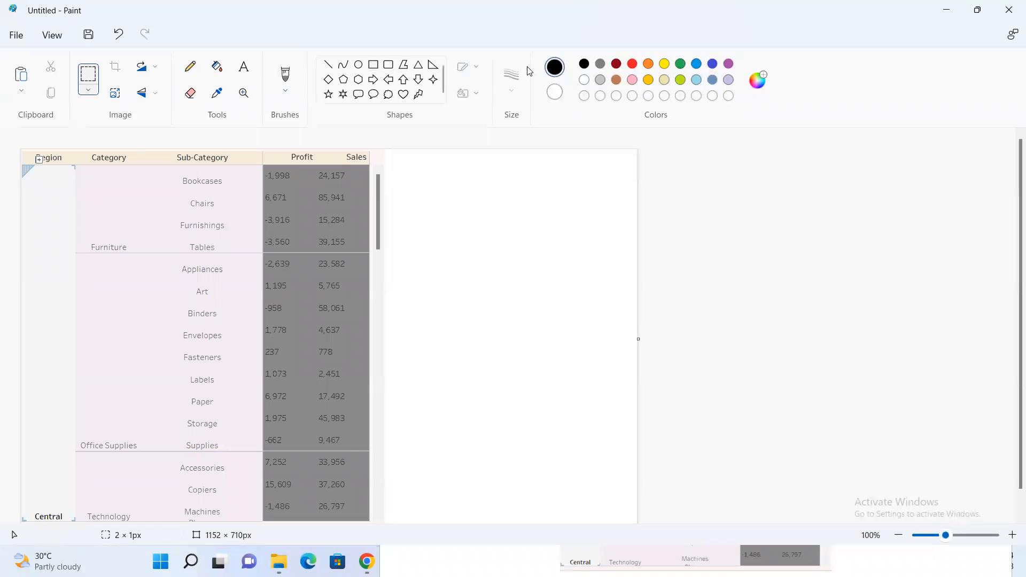
Outline the Profit and Sales headers with a red rectangle and add the red label "column headers" beside the table
click(632, 64)
click(374, 64)
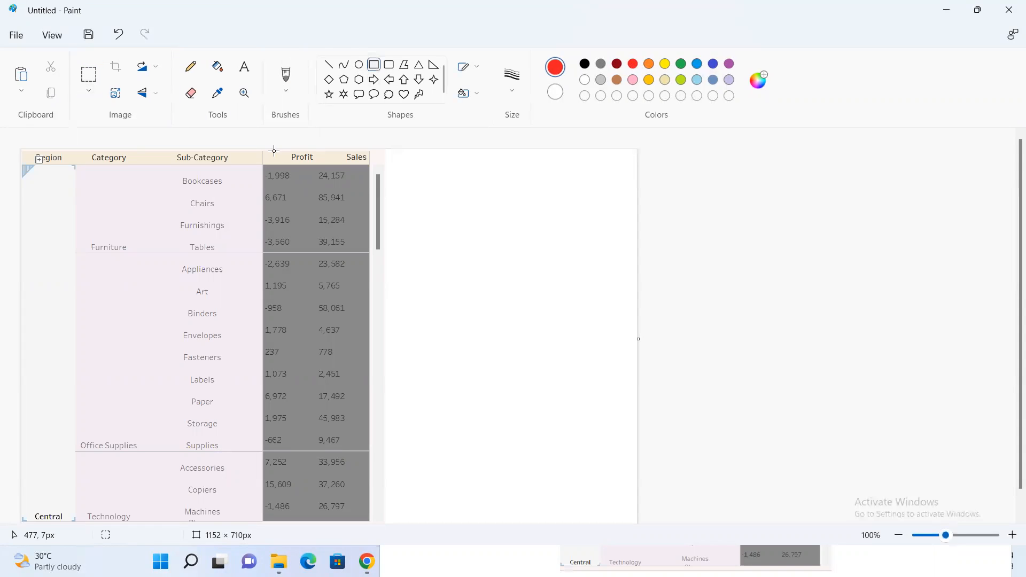
drag(262, 149, 371, 166)
click(411, 169)
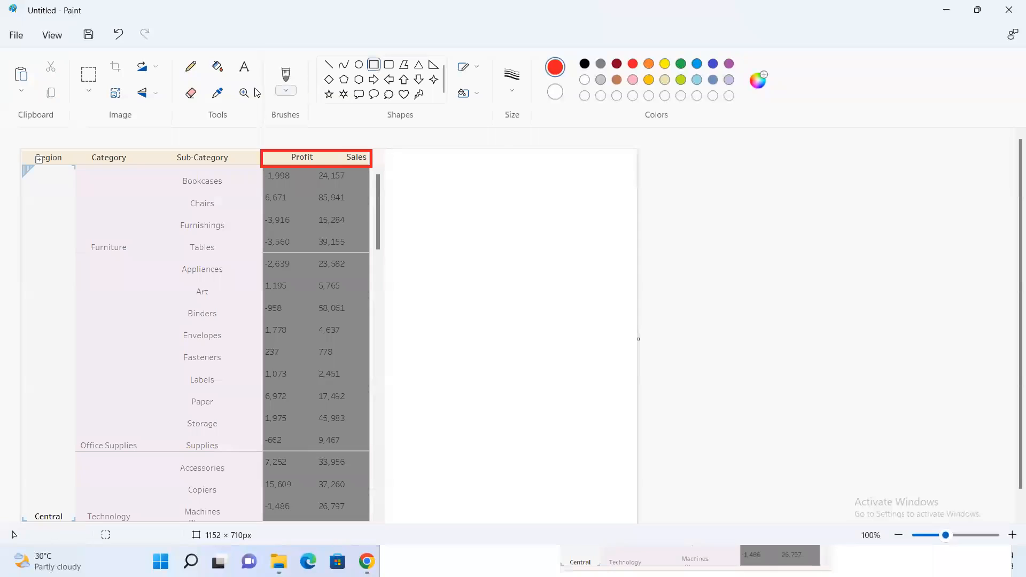
click(244, 66)
click(399, 174)
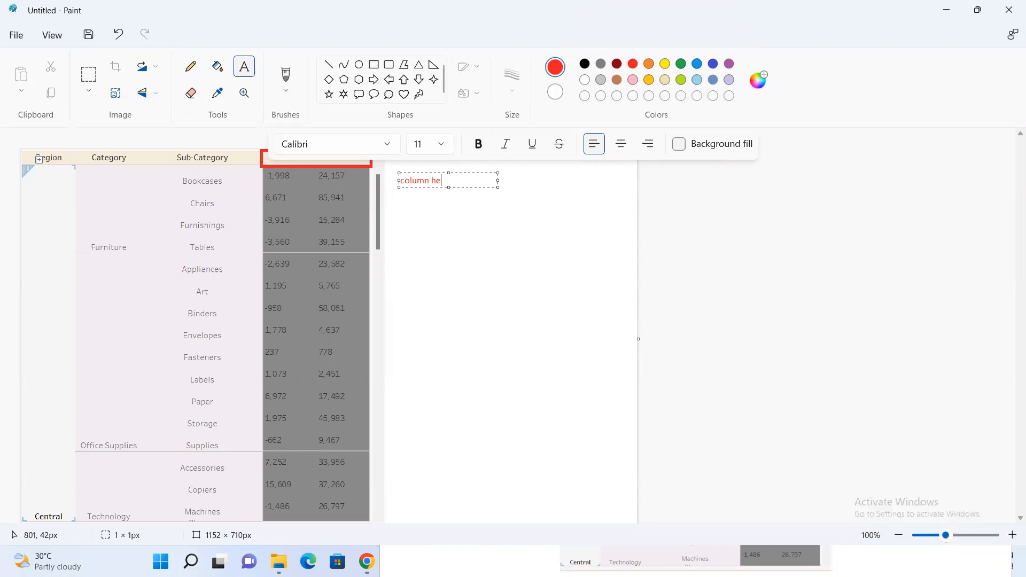
text(column headers)
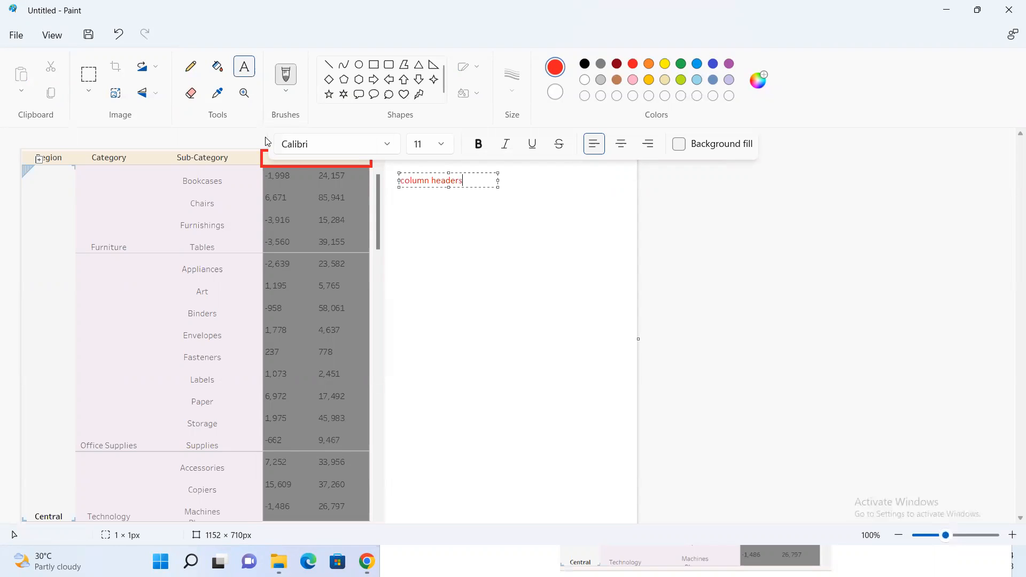
Outline the Region, Category and Sub-Category headers with a yellow rectangle and add the yellow label "sheet headers"
click(373, 64)
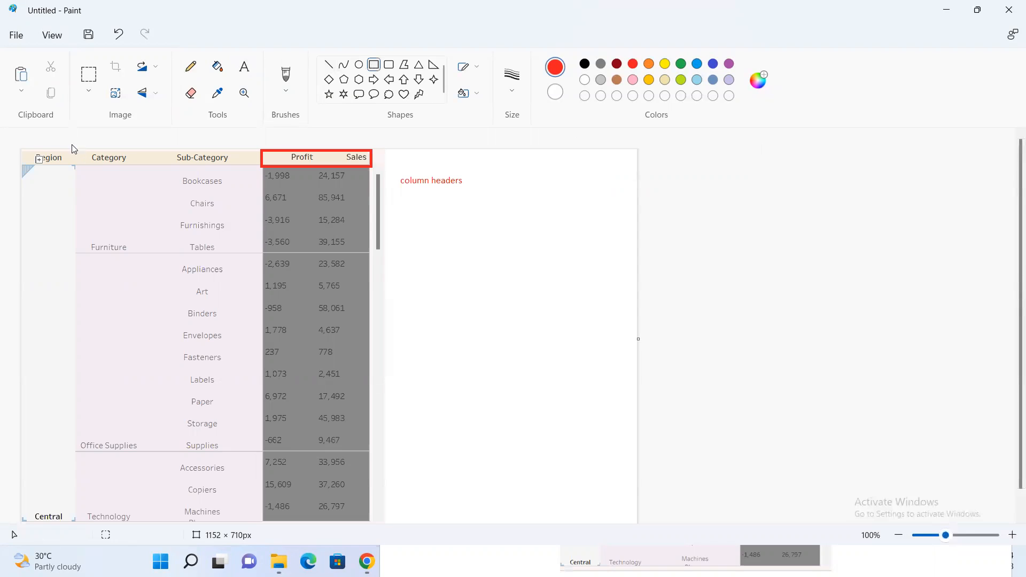
drag(24, 149, 39, 157)
key(ctrl+z)
click(668, 64)
drag(23, 149, 242, 165)
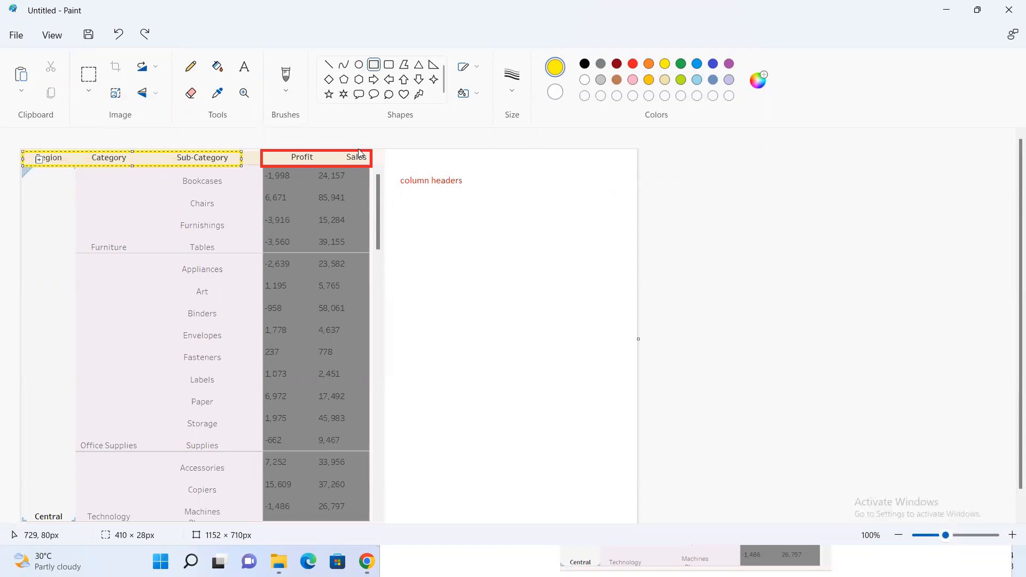
click(245, 68)
click(401, 193)
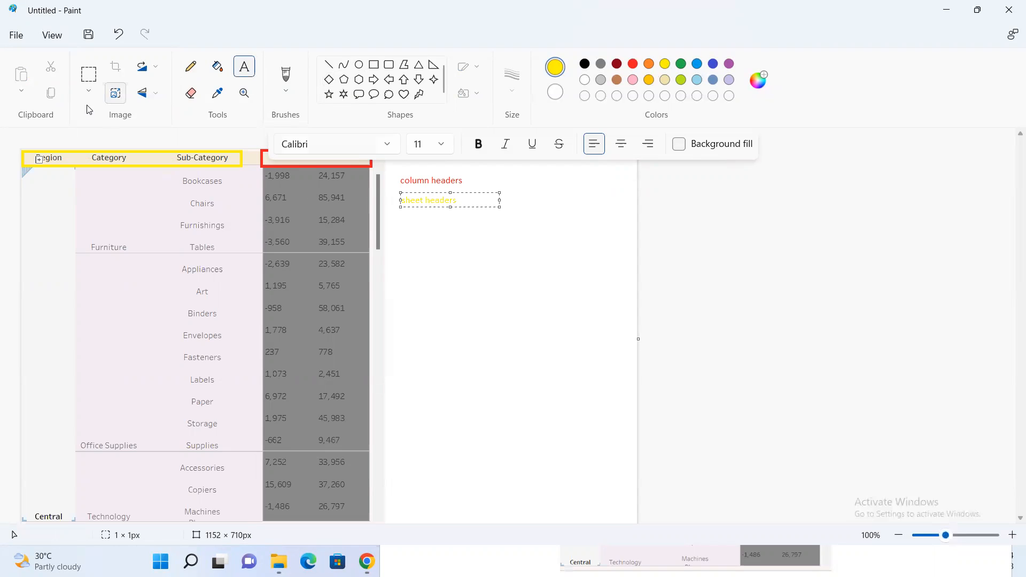
Outline the region, category and sub-category values with a green rectangle and add the green label "row headers"
click(374, 65)
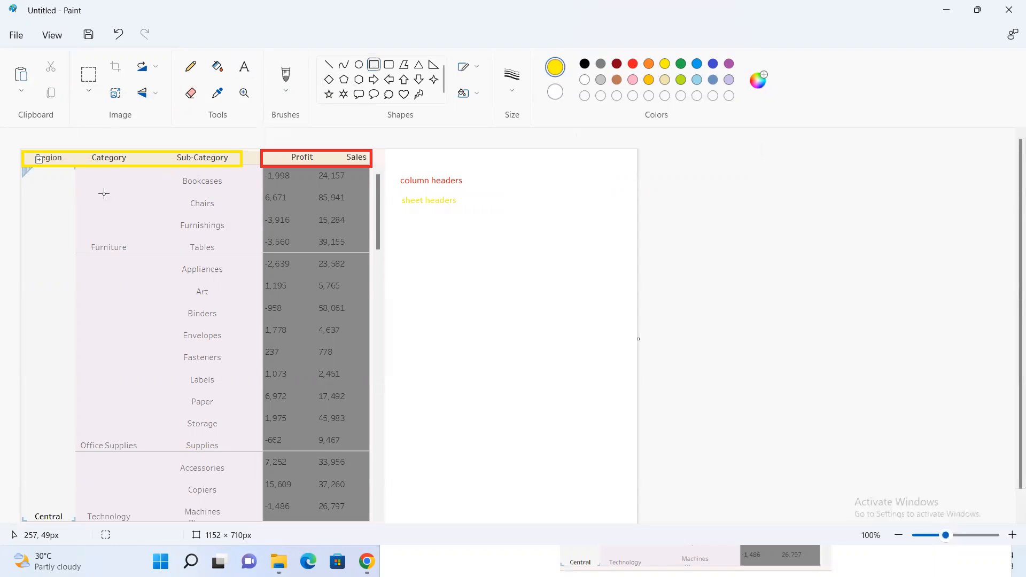
drag(25, 170, 90, 190)
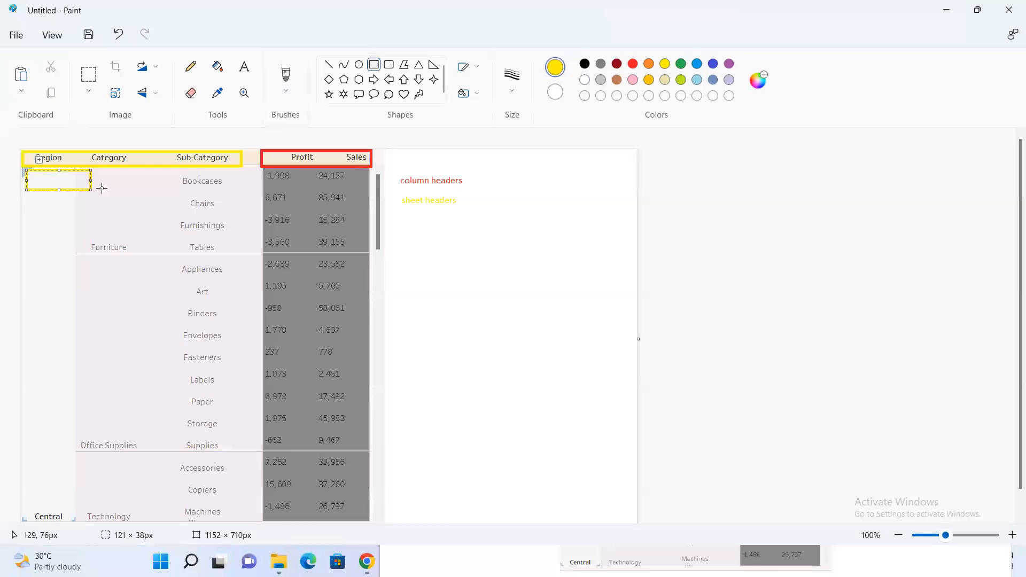
key(ctrl+z)
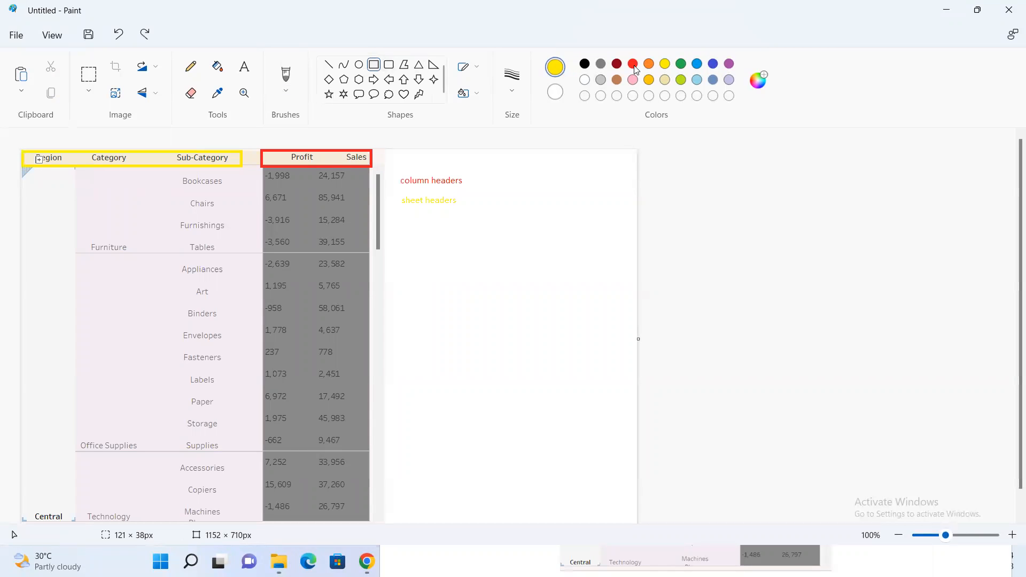
click(681, 64)
drag(23, 170, 254, 523)
click(244, 67)
click(406, 207)
click(404, 210)
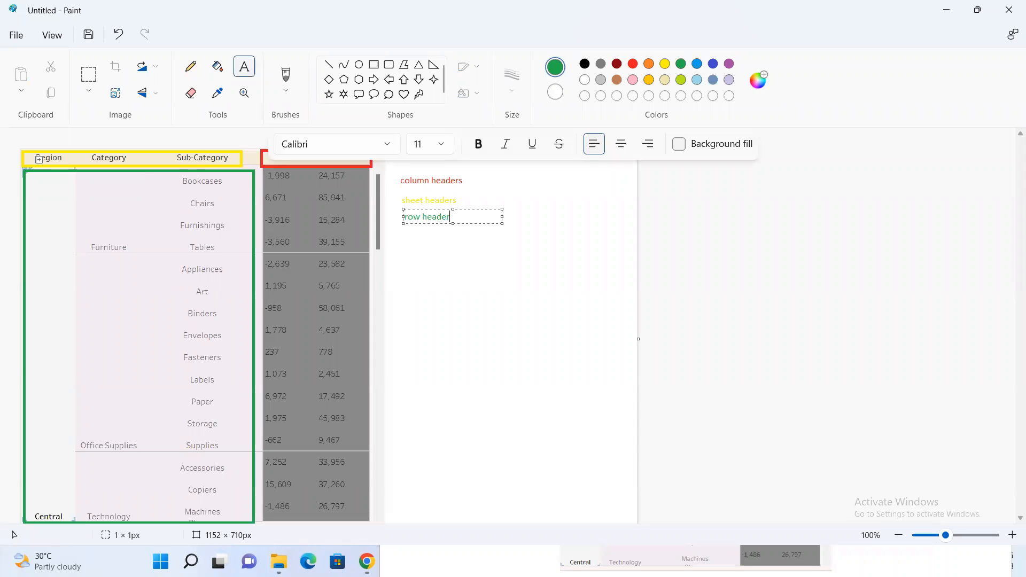
Outline the Profit and Sales values with a blue rectangle and add the blue label "pane"
click(374, 67)
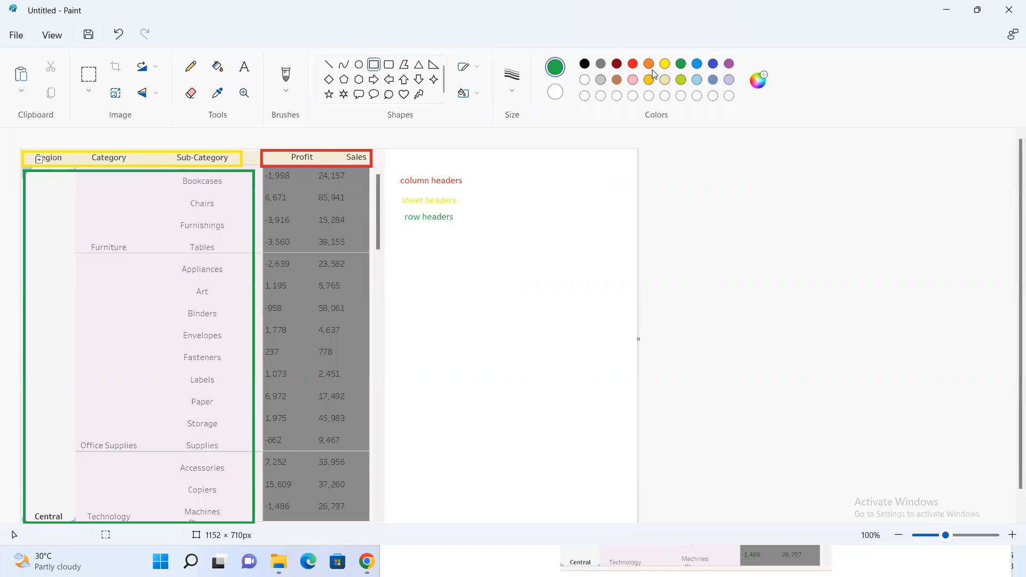
click(713, 63)
mouse_move(262, 172)
mouse_down()
mouse_move(378, 389)
mouse_move(362, 516)
mouse_up()
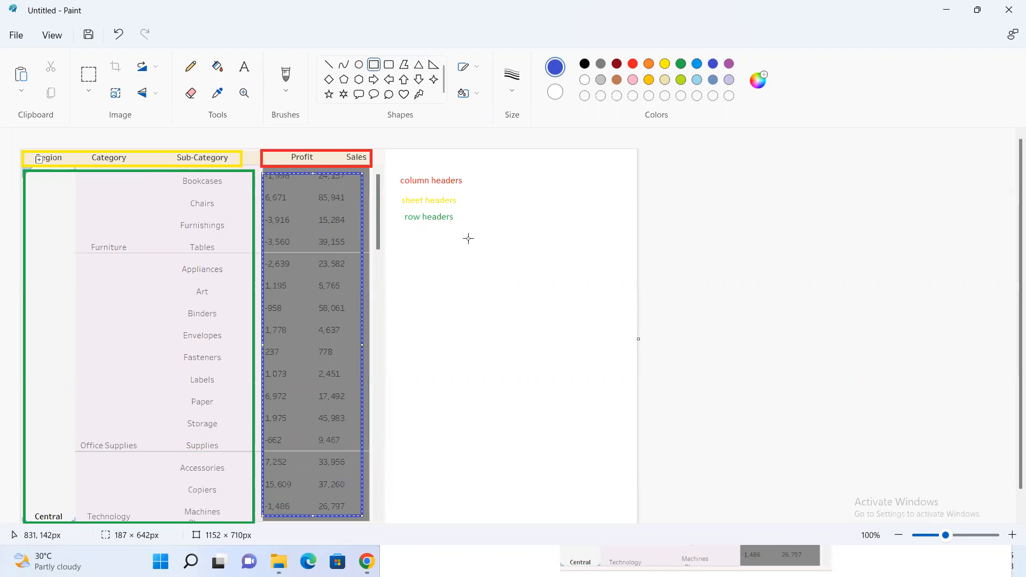
click(244, 66)
click(404, 235)
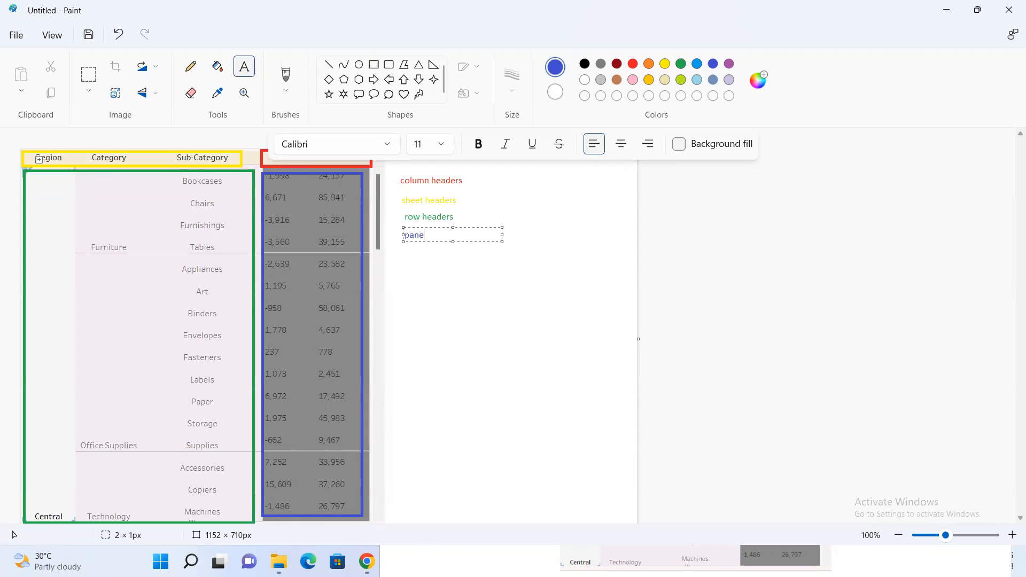
Switch to Tableau and apply pane column banding to Sheet 17, first in light orange and again in light grey
key(super)
mouse_move(632, 562)
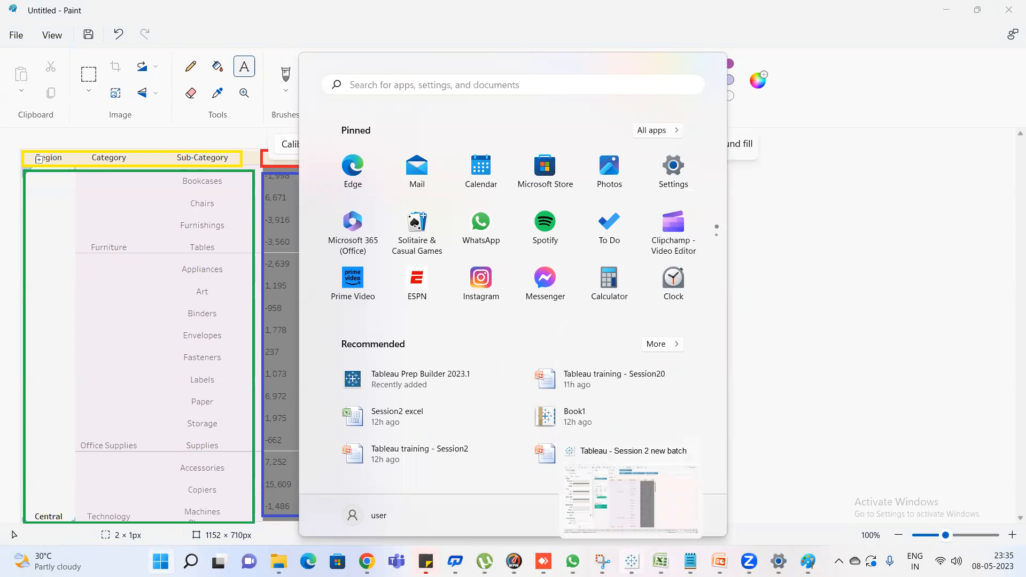
click(641, 503)
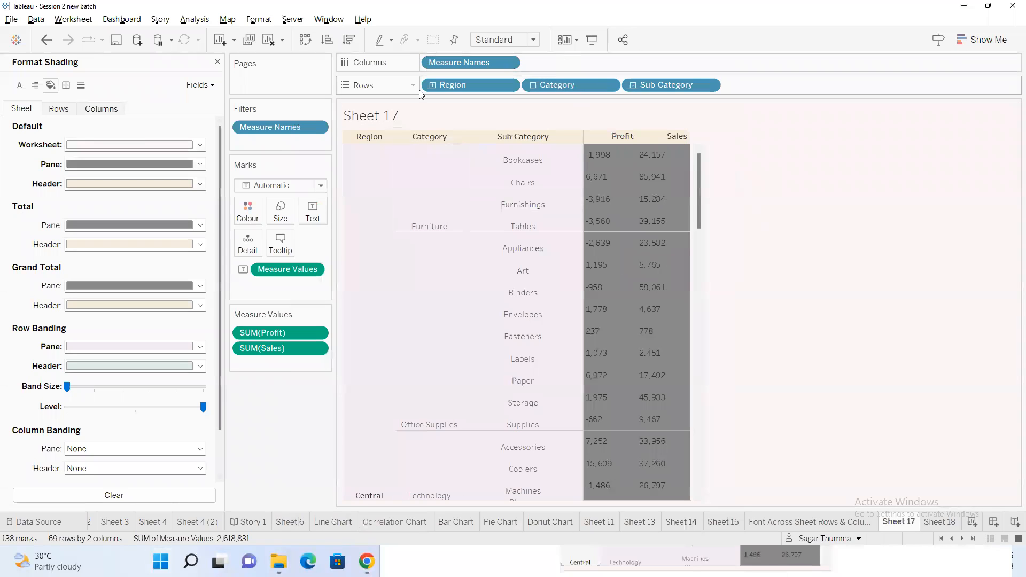
scroll(140, 428, down, 2)
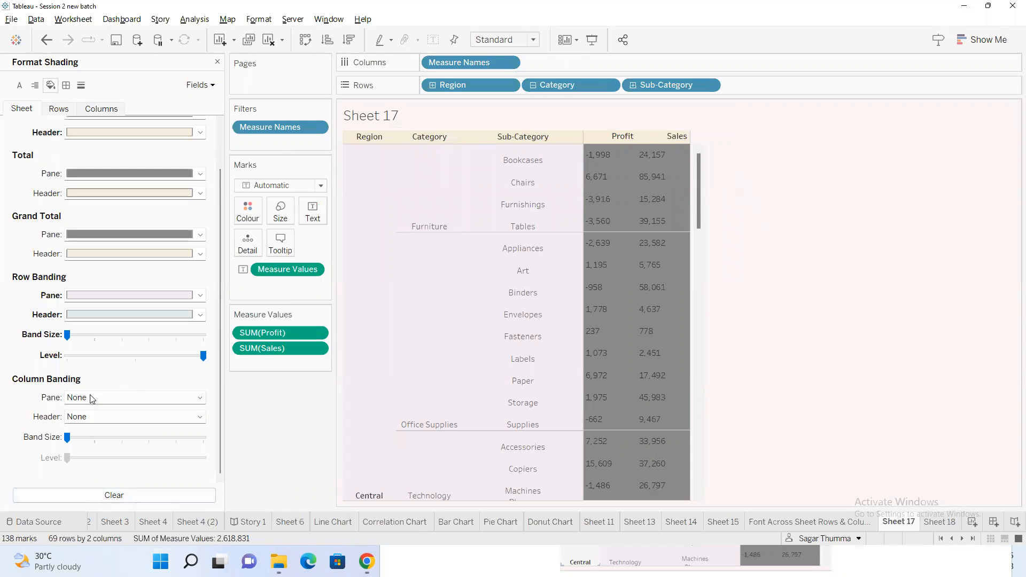
click(107, 397)
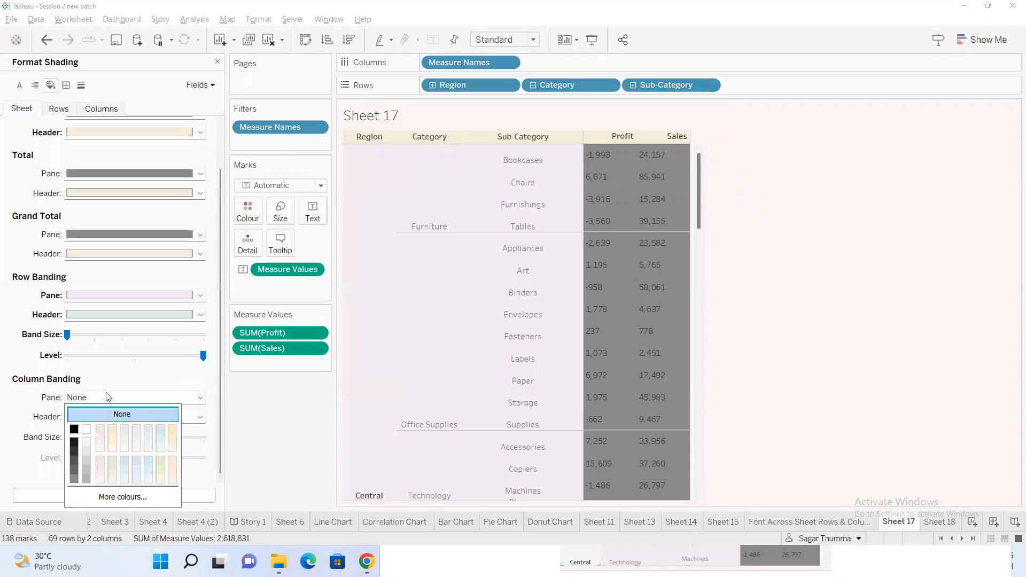
click(111, 430)
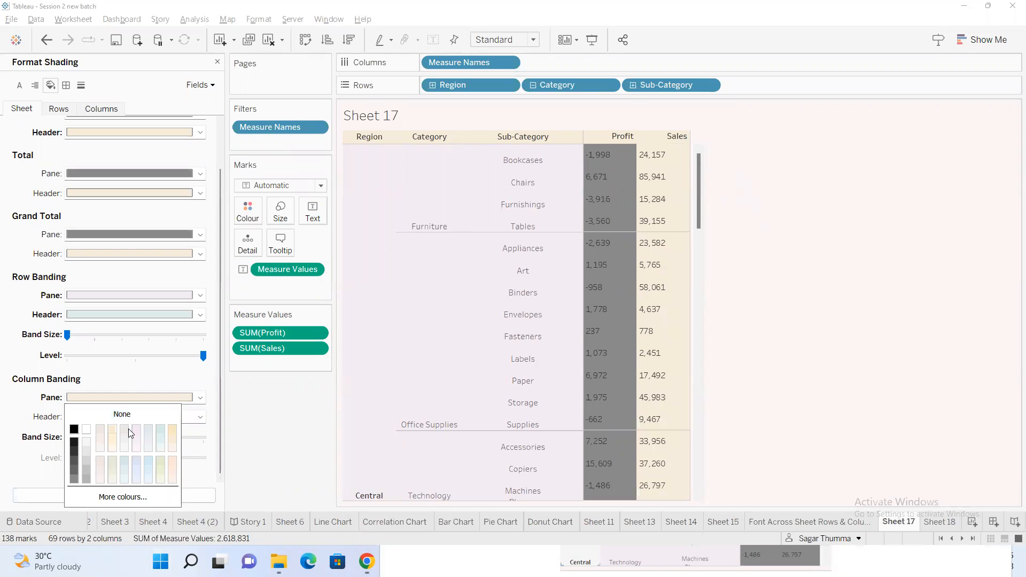
click(129, 429)
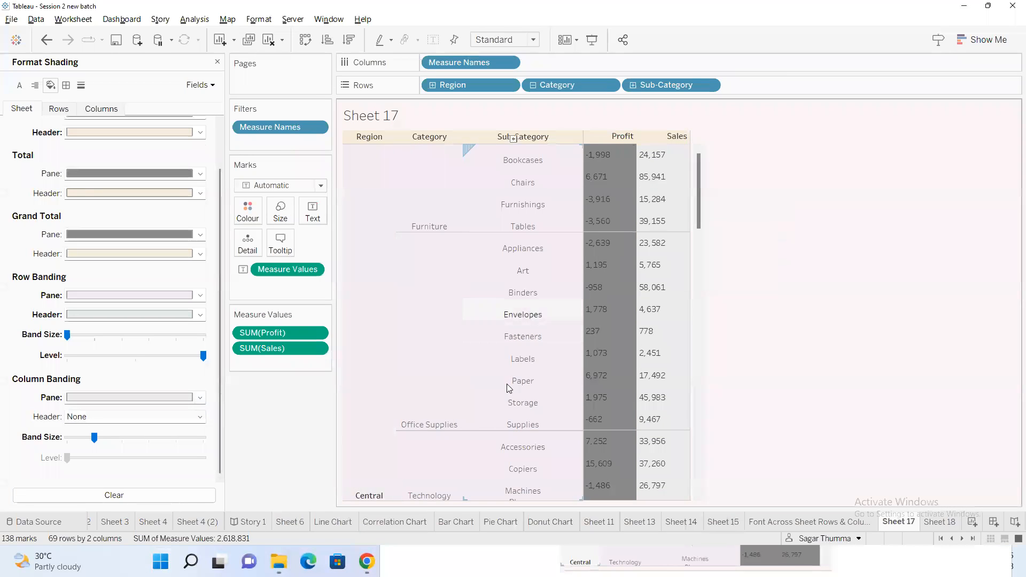
Recolour the pane column banding light teal and reduce the column band size to its minimum
click(155, 397)
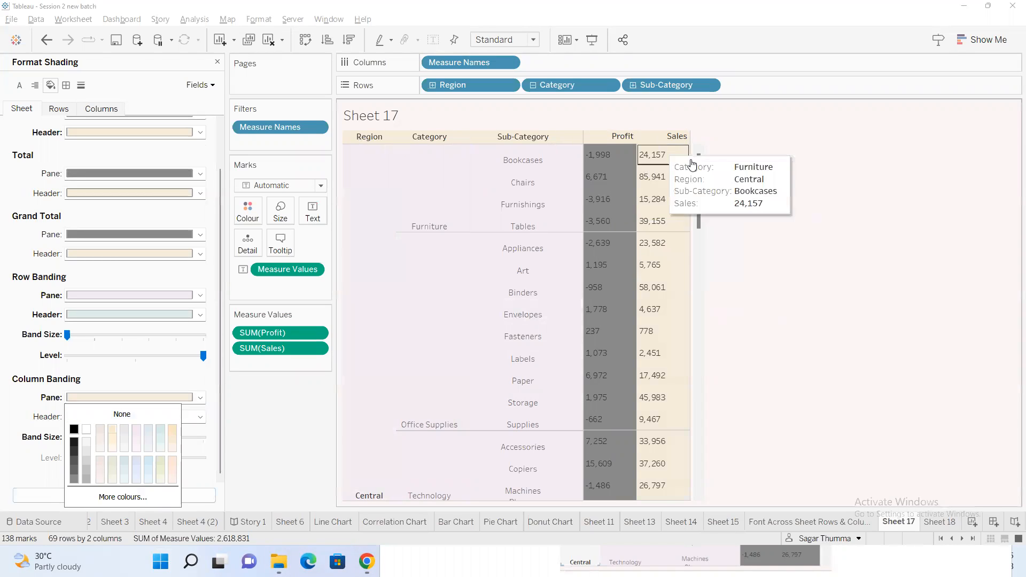
click(165, 431)
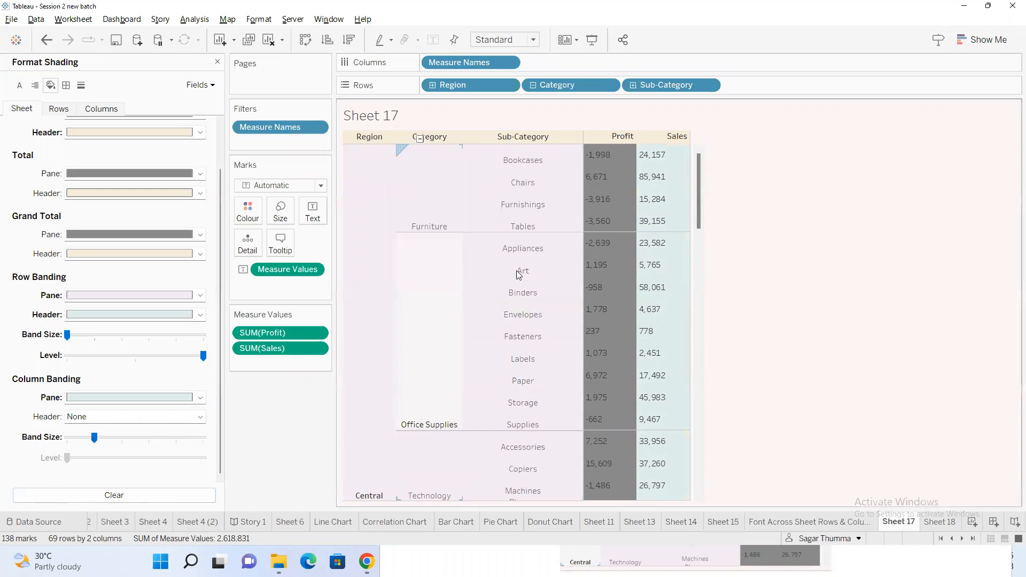
drag(95, 438, 67, 438)
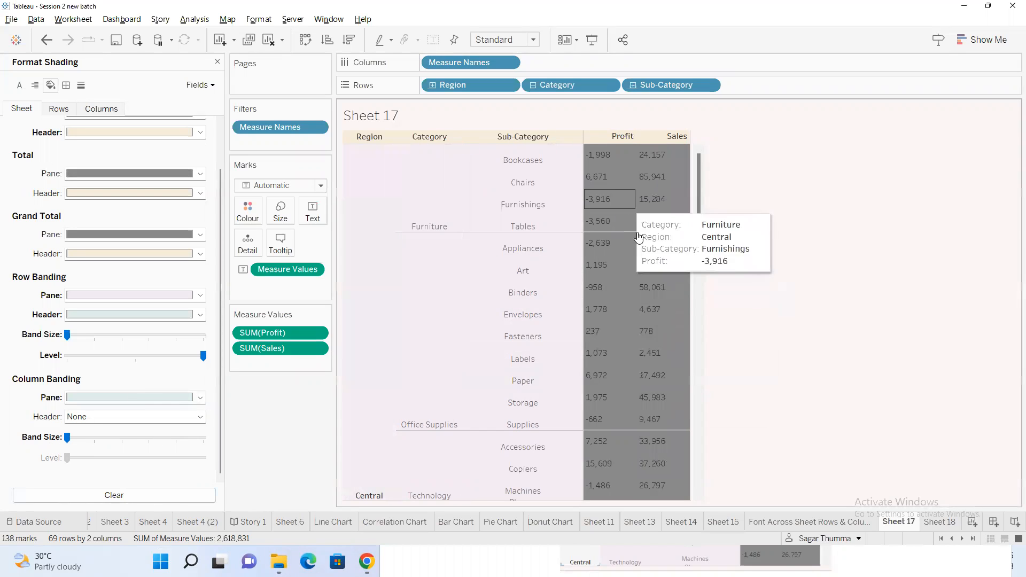
Set the column banding colour to light purple for the pane and light orange for the header
click(133, 398)
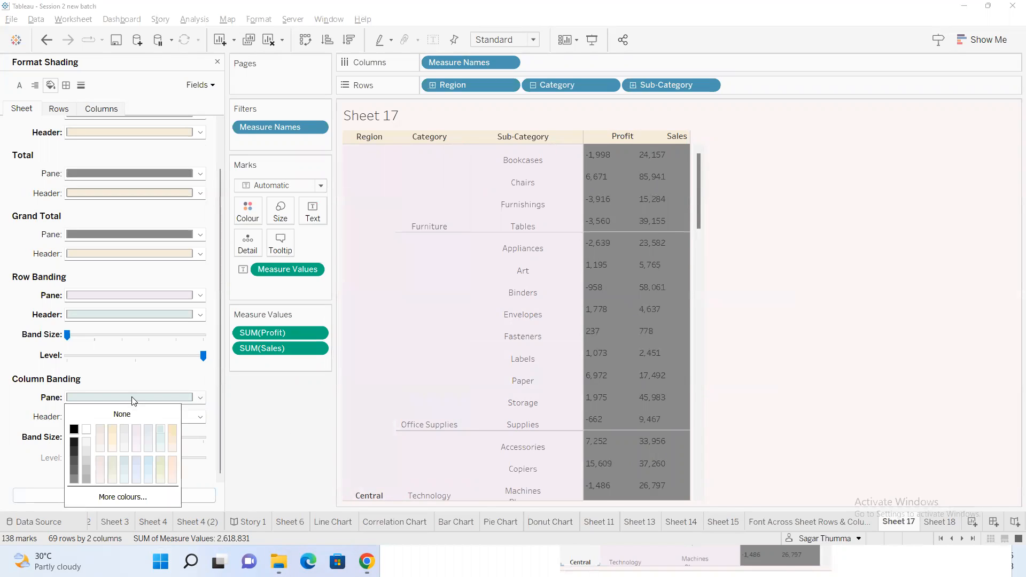
click(140, 426)
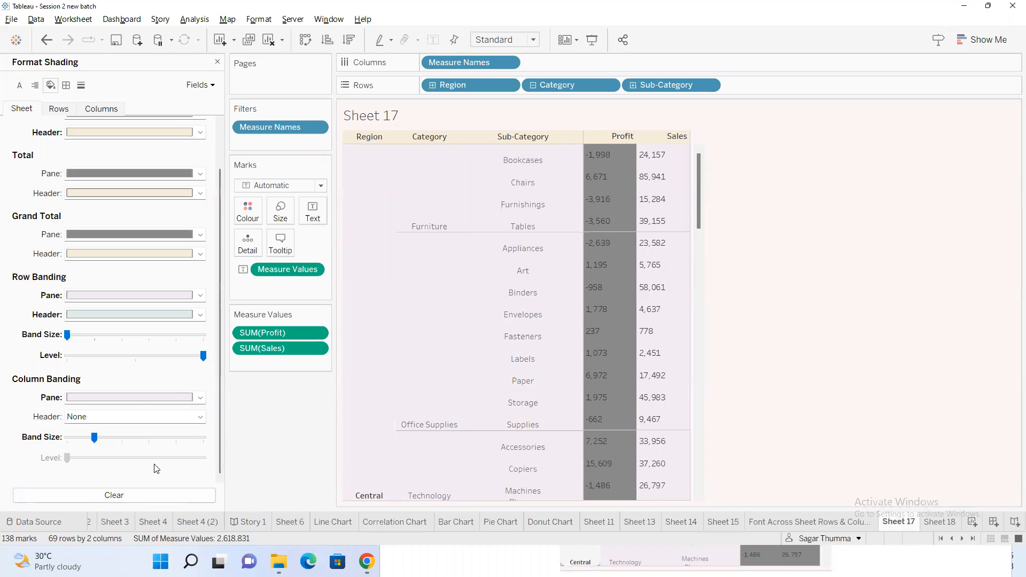
click(116, 419)
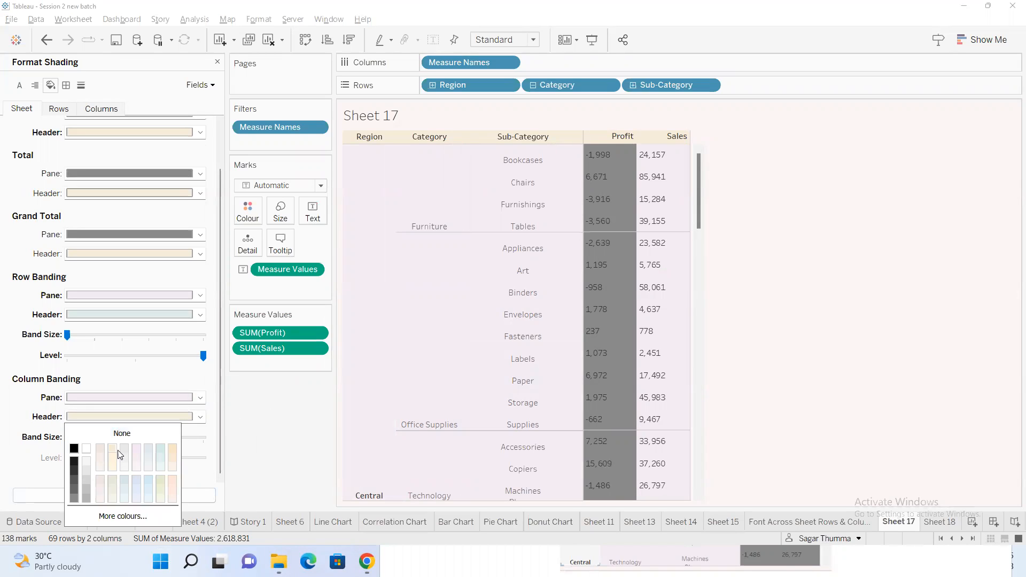
click(126, 452)
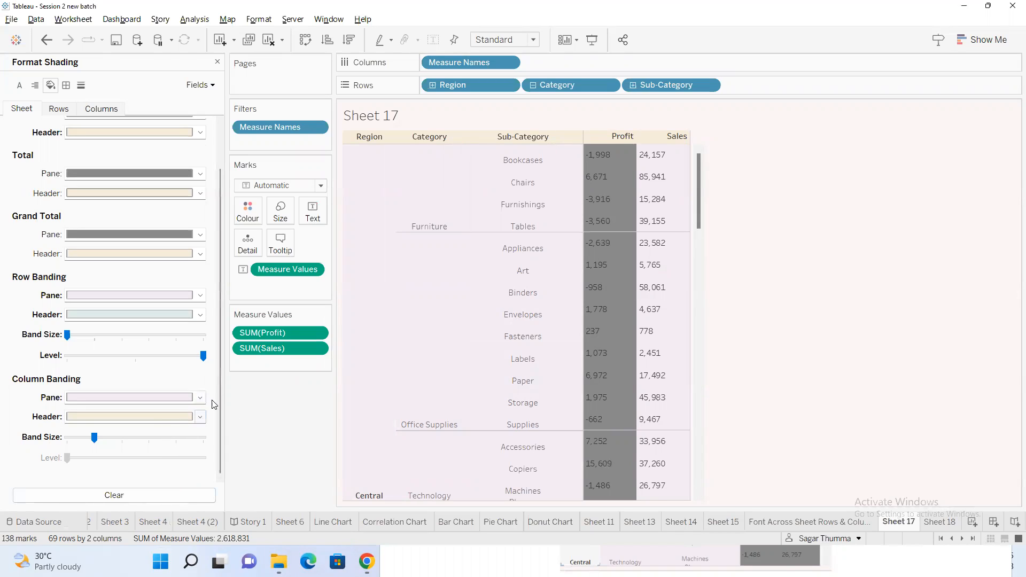
Try light pink for the header column banding, followed by light orange again
click(145, 419)
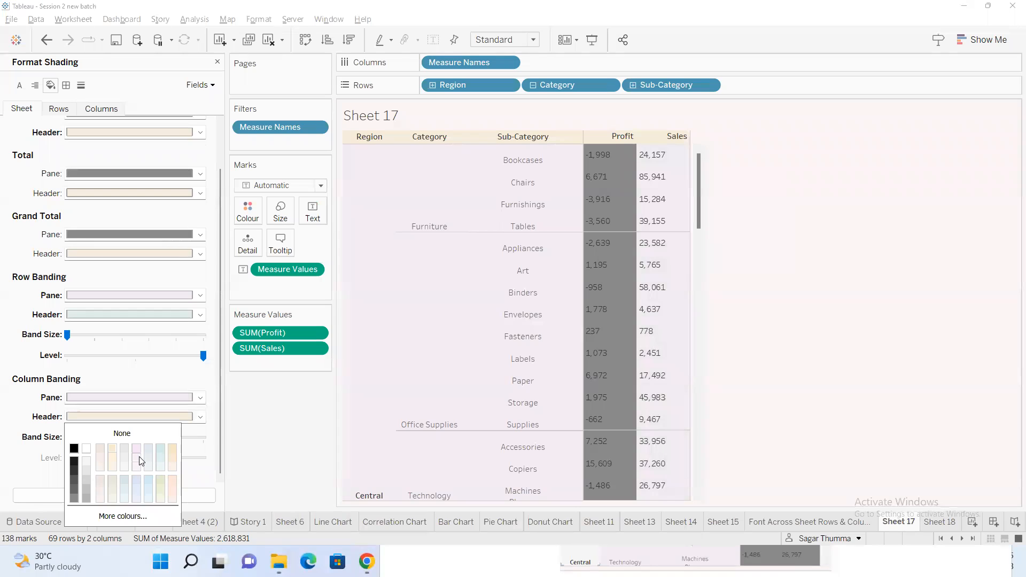
click(262, 436)
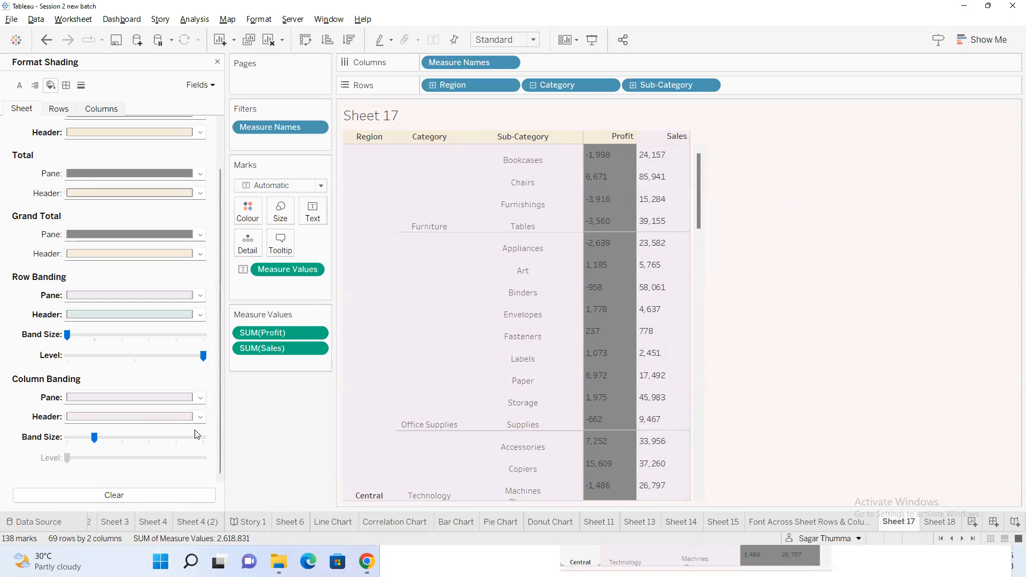
click(161, 419)
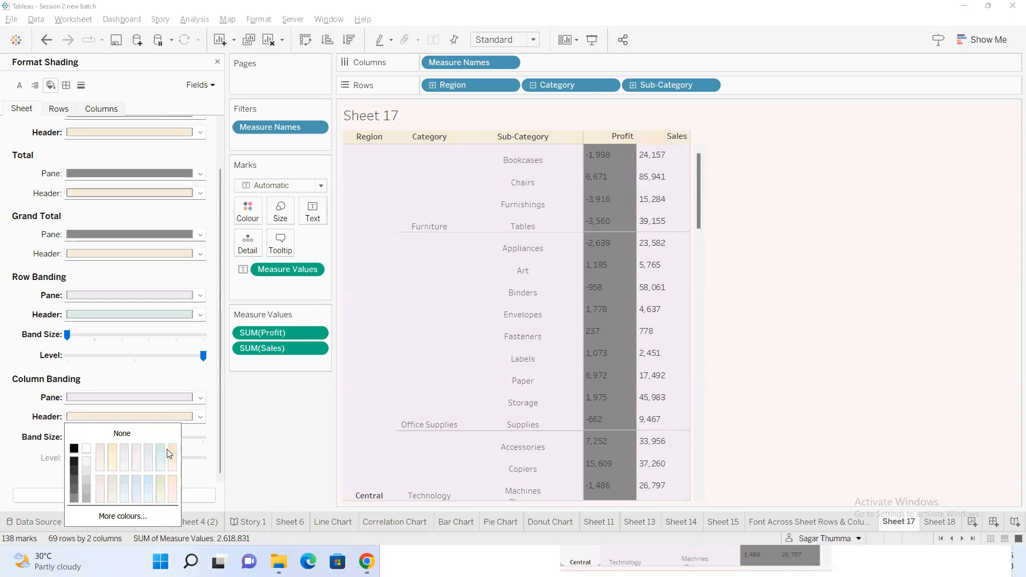
click(234, 423)
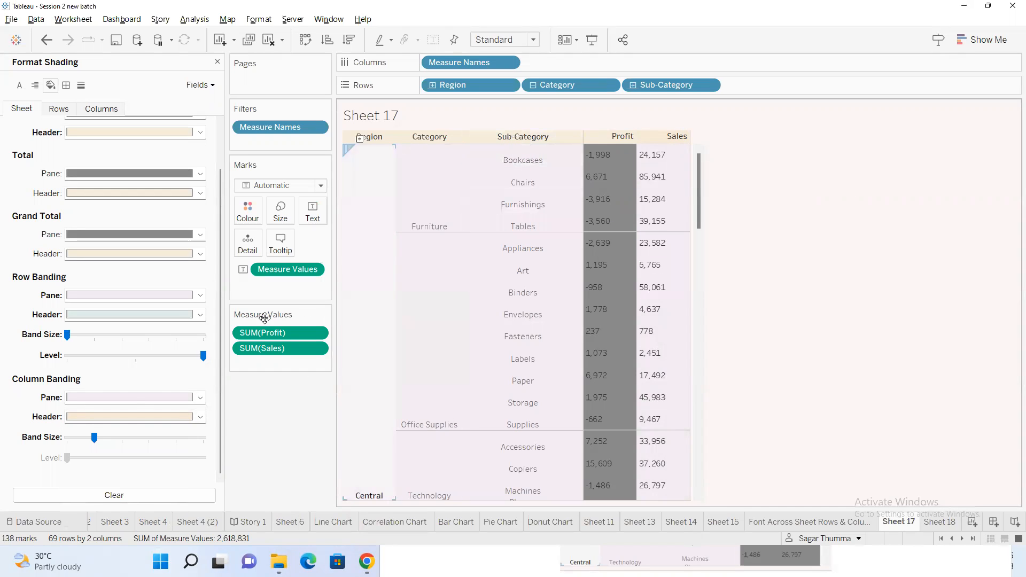
mouse_move(94, 438)
mouse_down()
mouse_move(144, 440)
mouse_move(97, 445)
mouse_up()
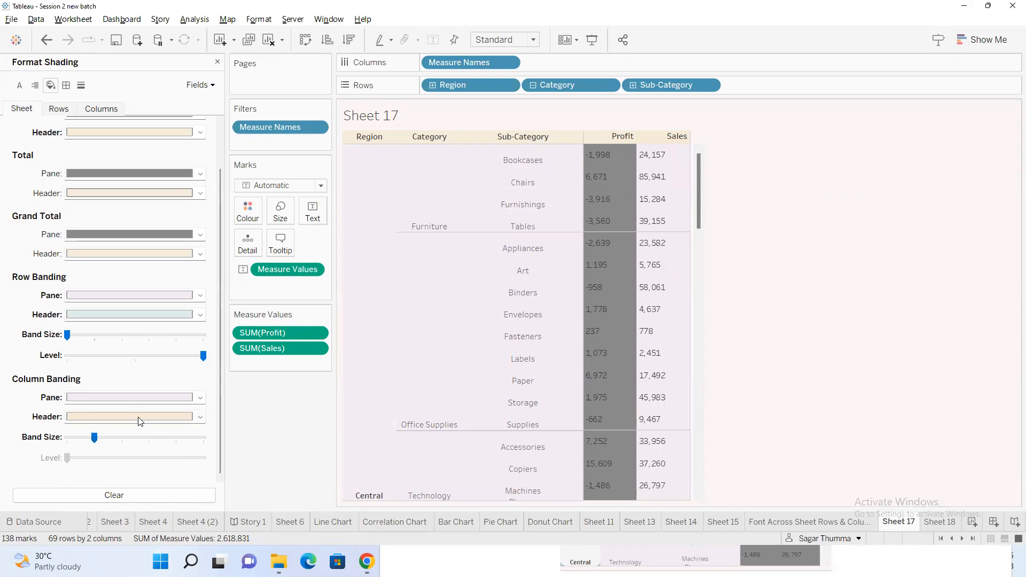
Try black and near-black as the header column banding colour
click(139, 420)
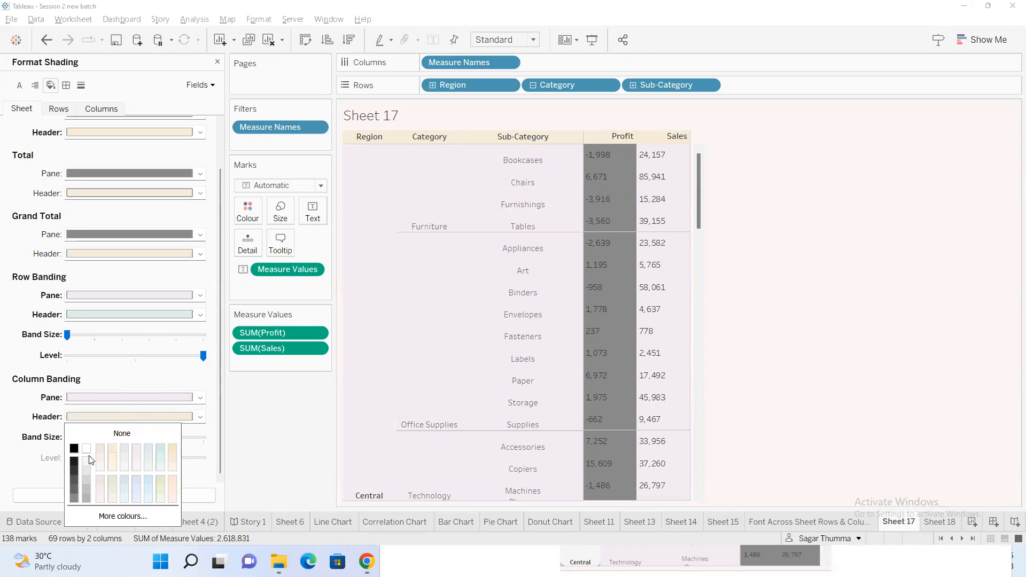
click(74, 450)
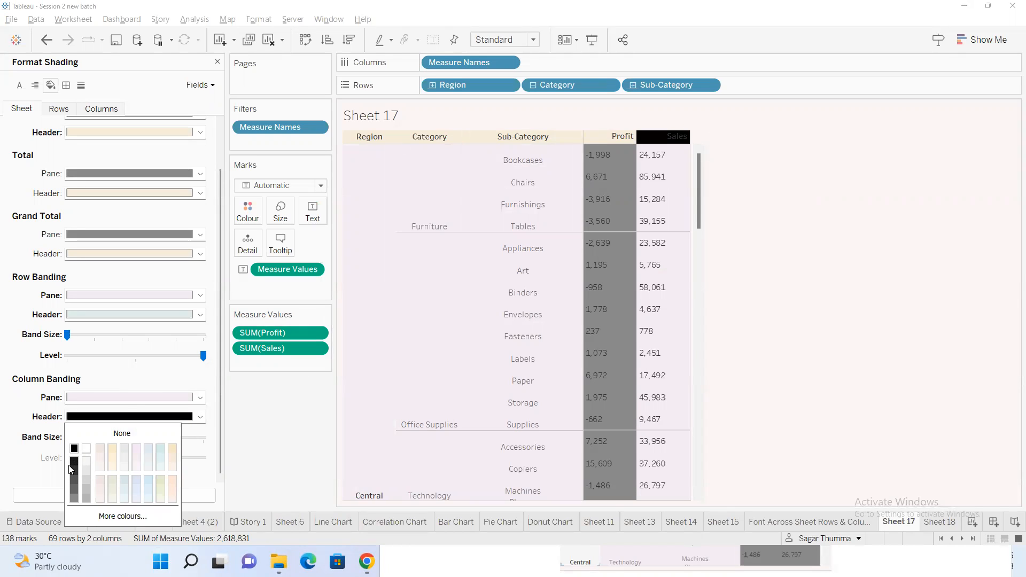
click(73, 462)
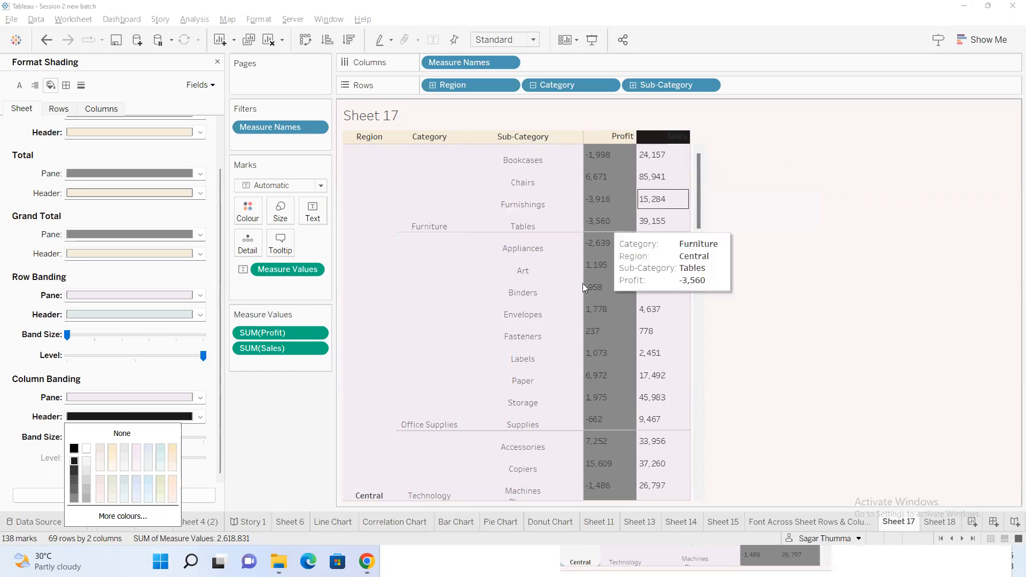
click(747, 320)
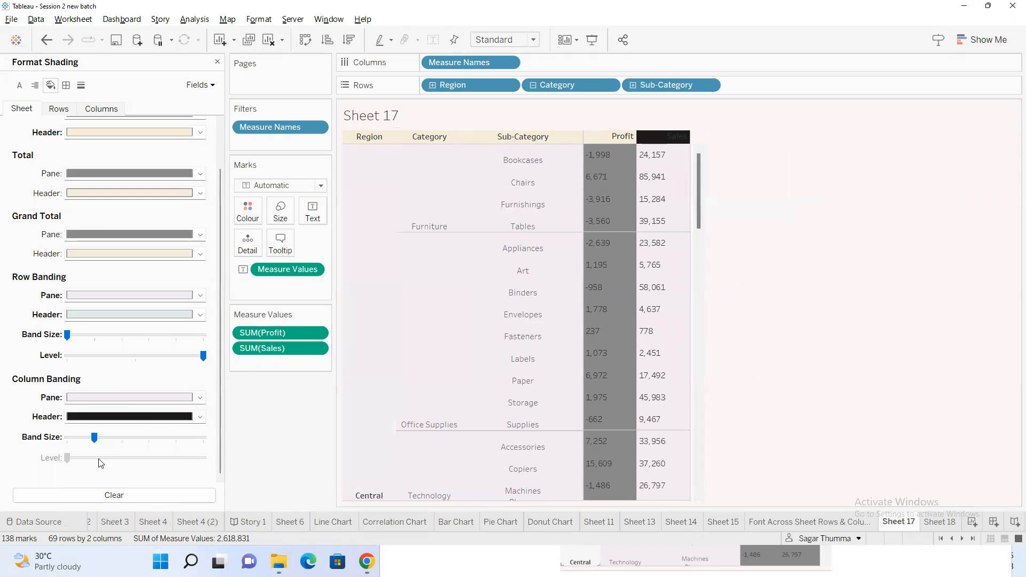
Set the header column banding to light blue-grey and reduce the column band size to its minimum
click(143, 417)
click(145, 449)
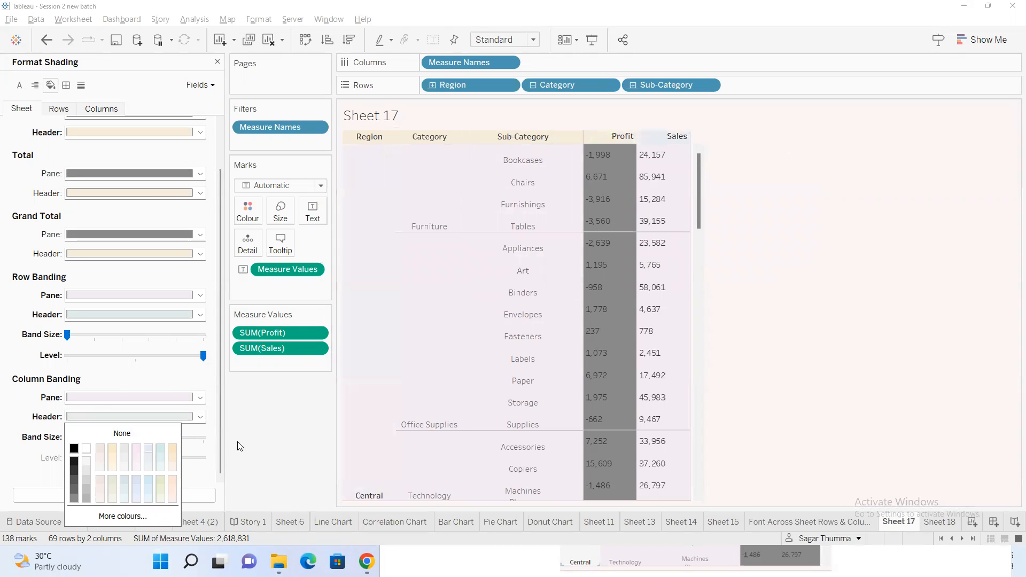
click(201, 471)
drag(90, 440, 63, 441)
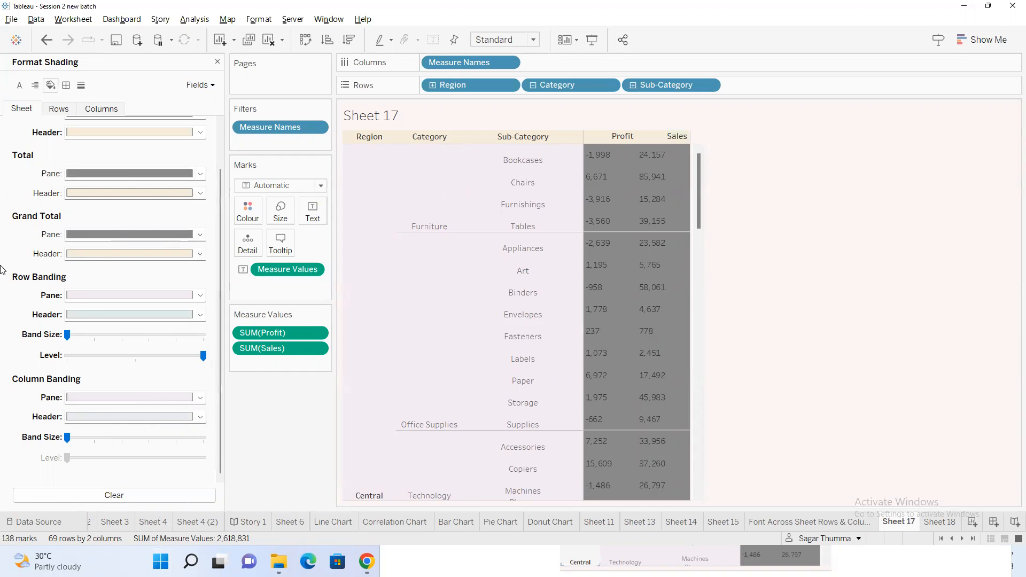
Shade the default header black for columns only, covering the Profit and Sales headers
click(100, 112)
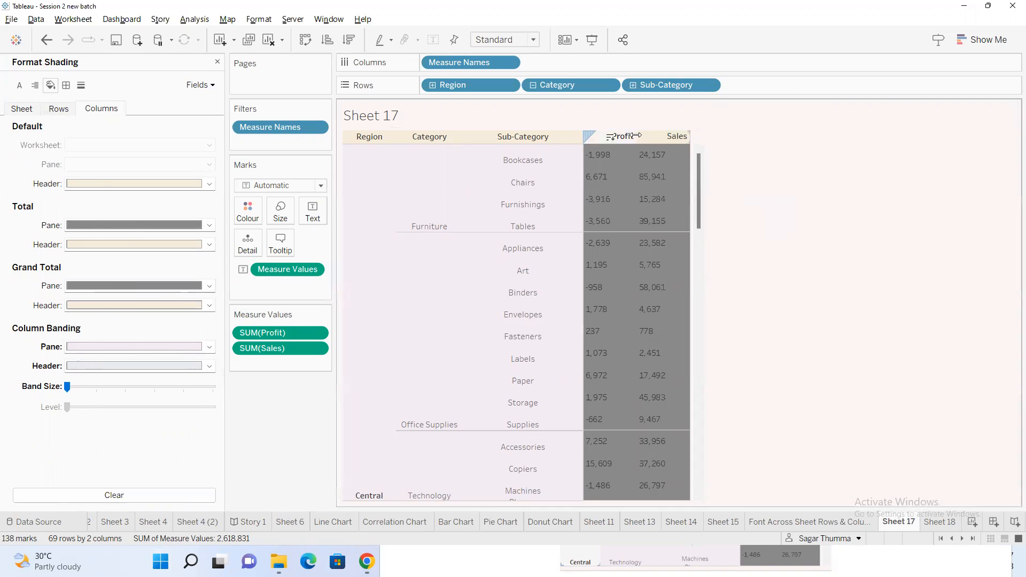
click(97, 185)
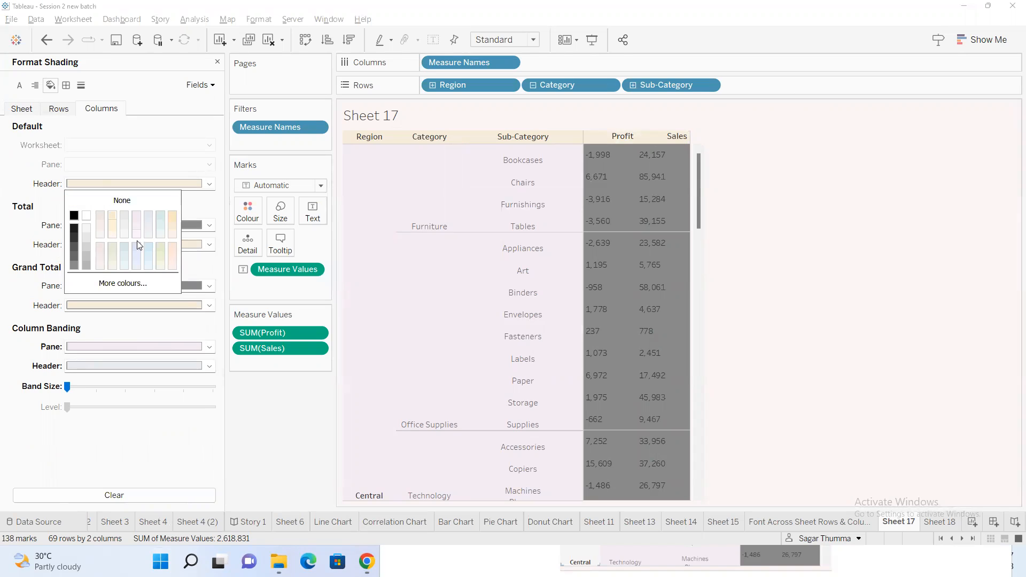
click(74, 217)
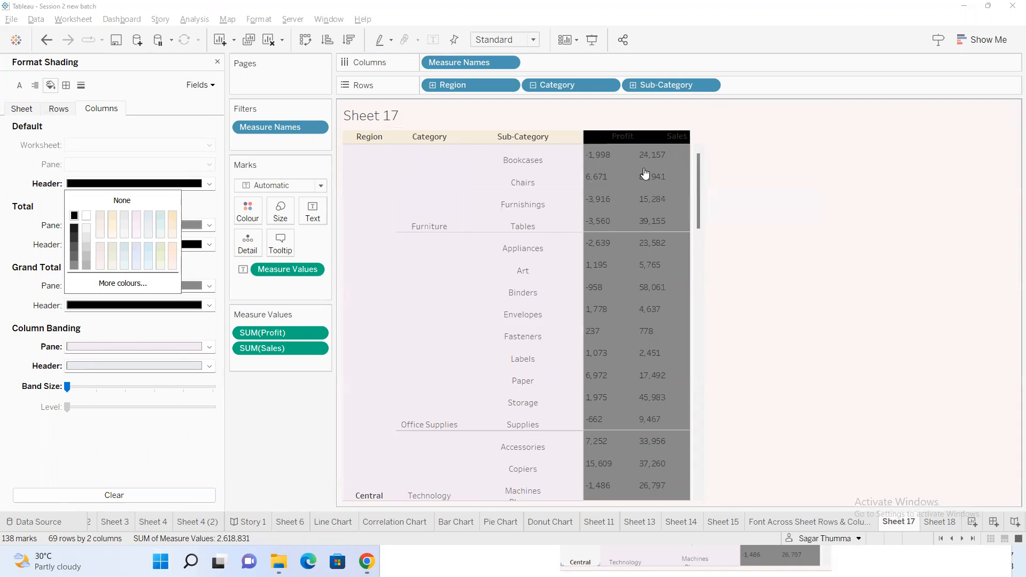
click(895, 232)
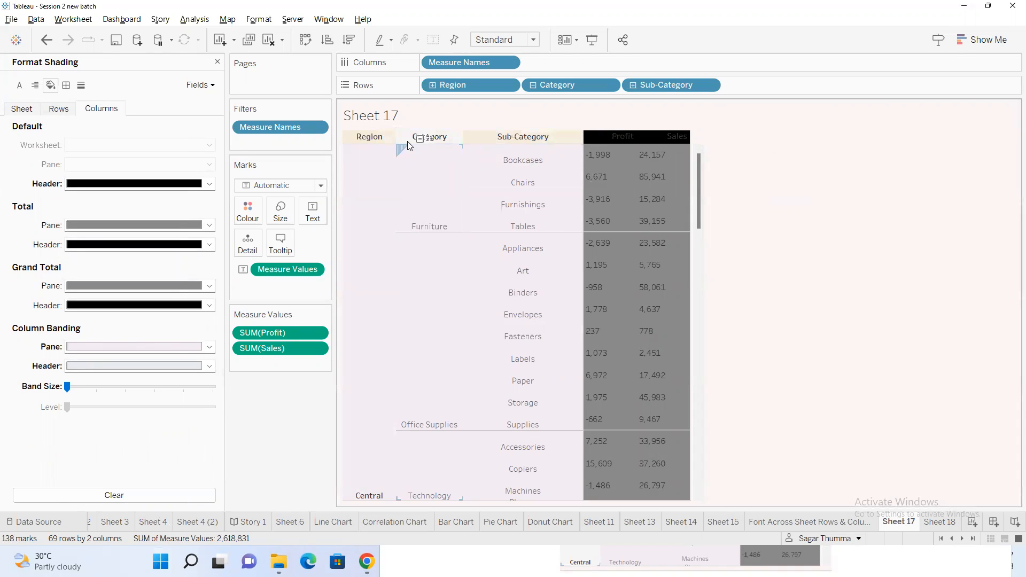
Set the default header shading for the whole sheet to black
click(28, 112)
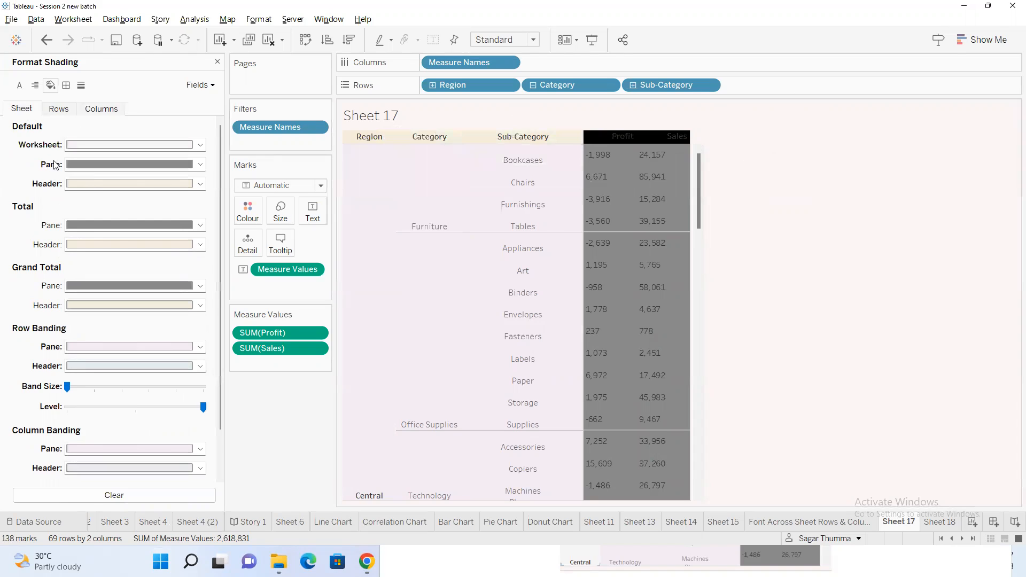
click(98, 183)
click(73, 216)
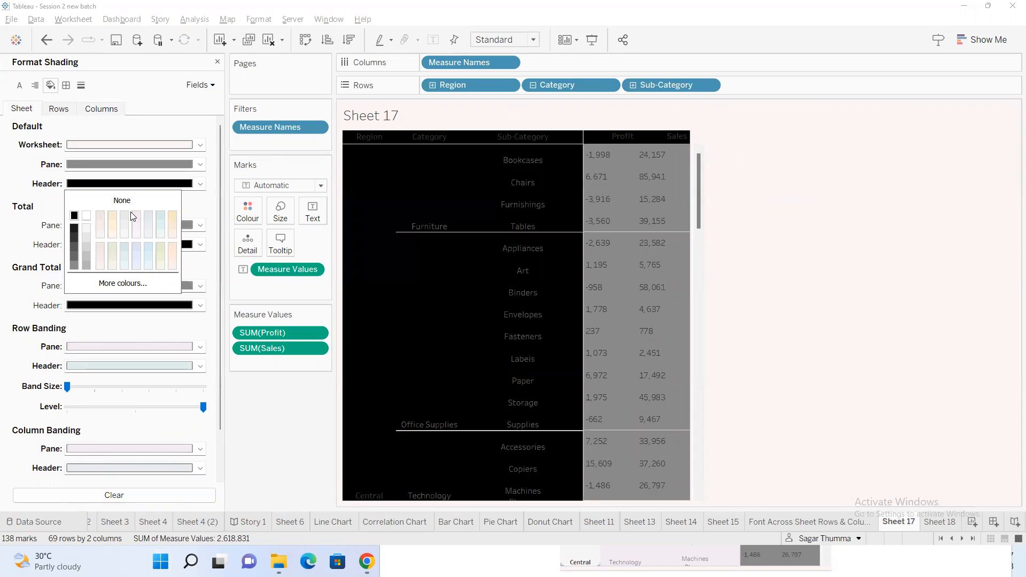
click(39, 203)
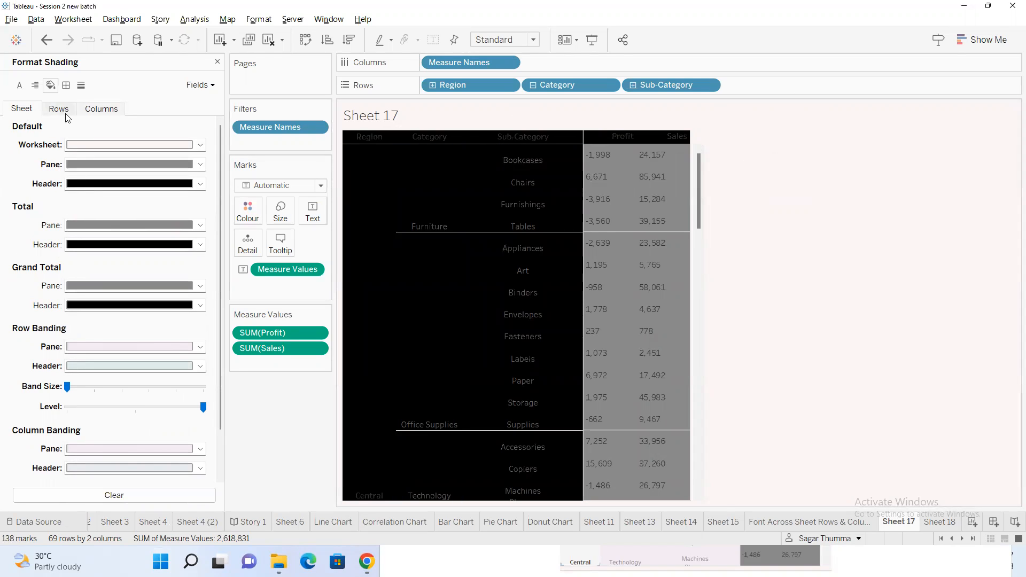
click(94, 185)
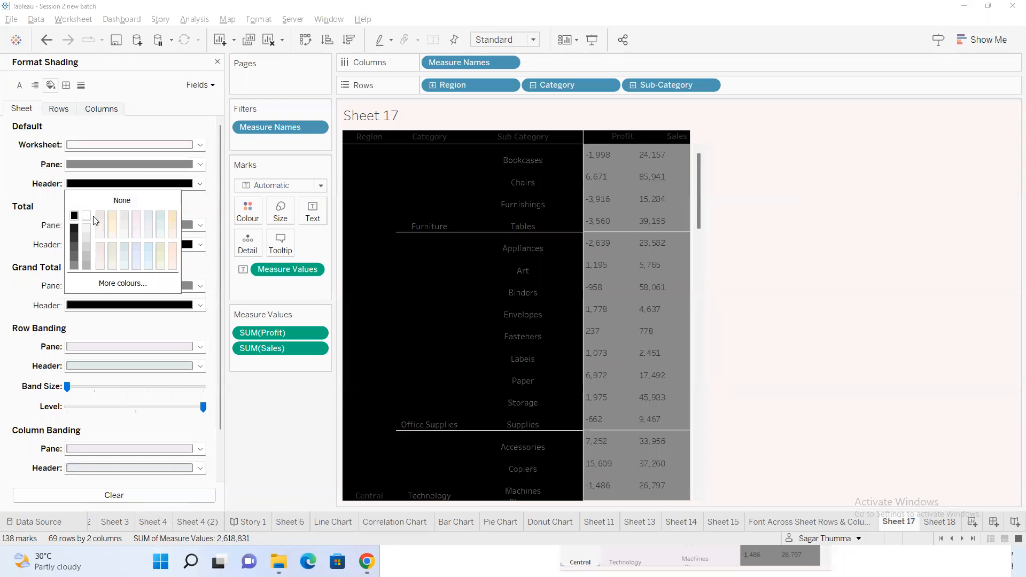
key(Escape)
Set the default header shading for rows only to light orange
click(58, 110)
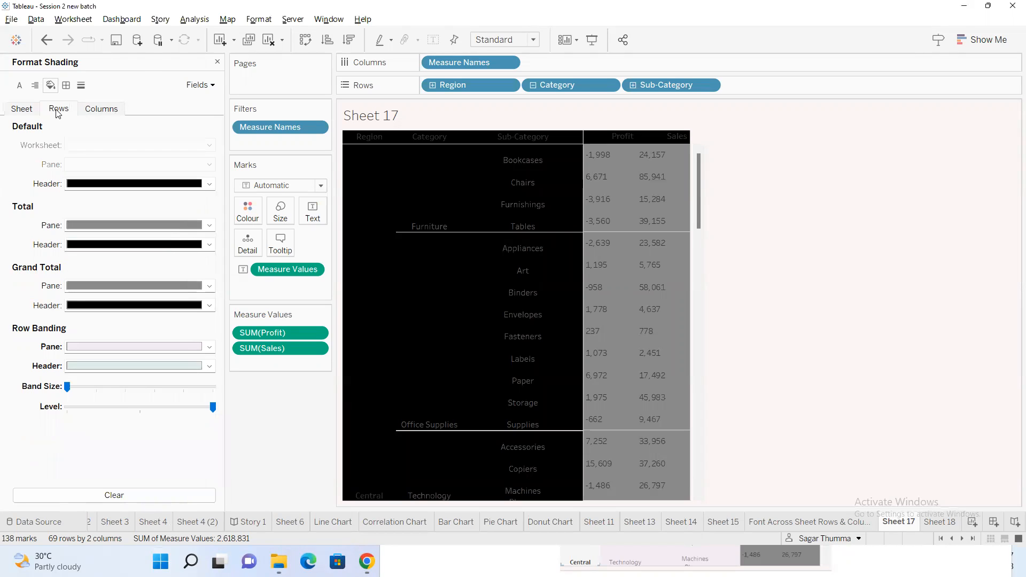
click(90, 186)
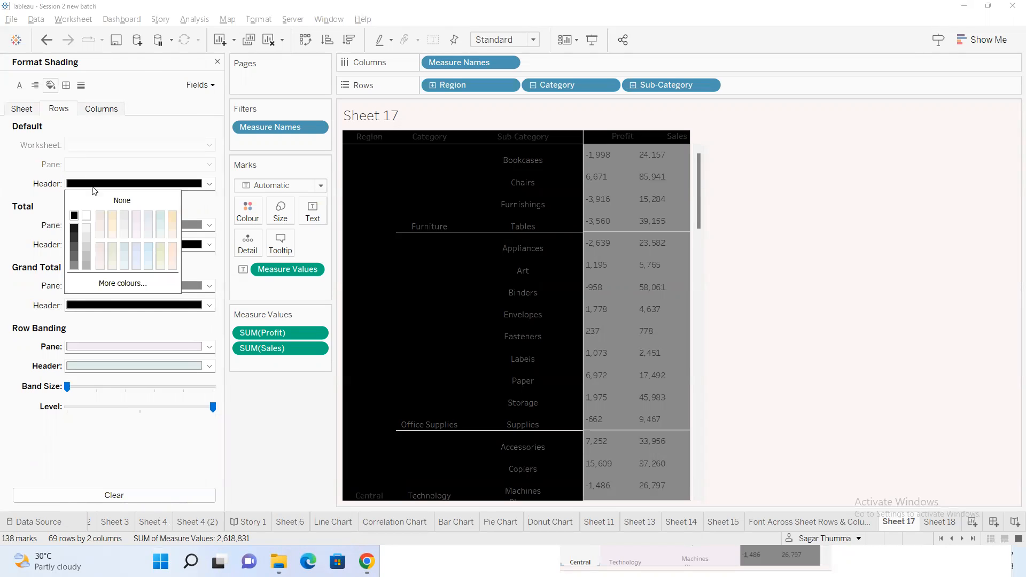
click(113, 215)
click(141, 230)
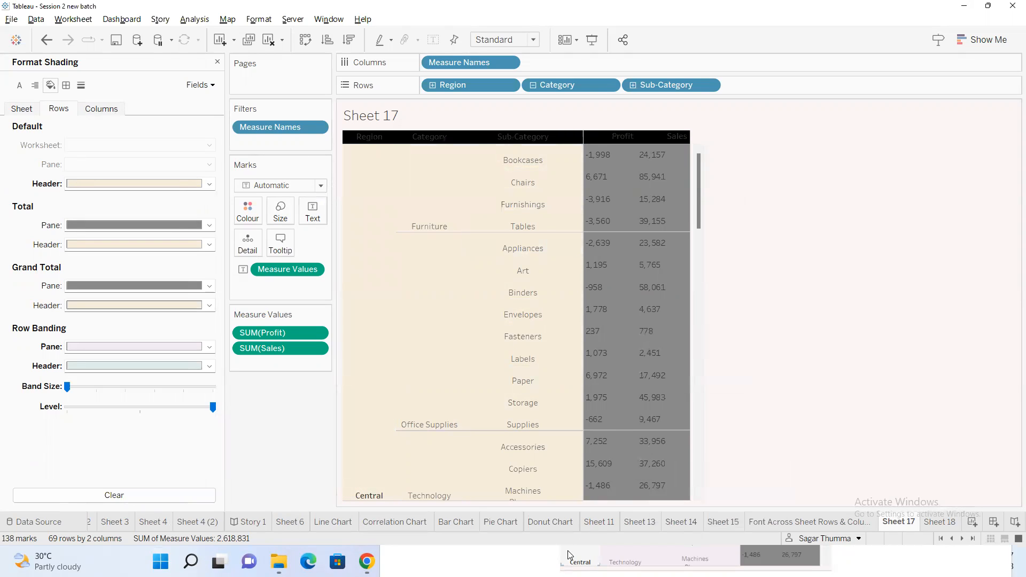
Switch to the annotated table picture in Paint and draw a light blue rectangle about 430 × 680 px around the row headers and their field names
key(super)
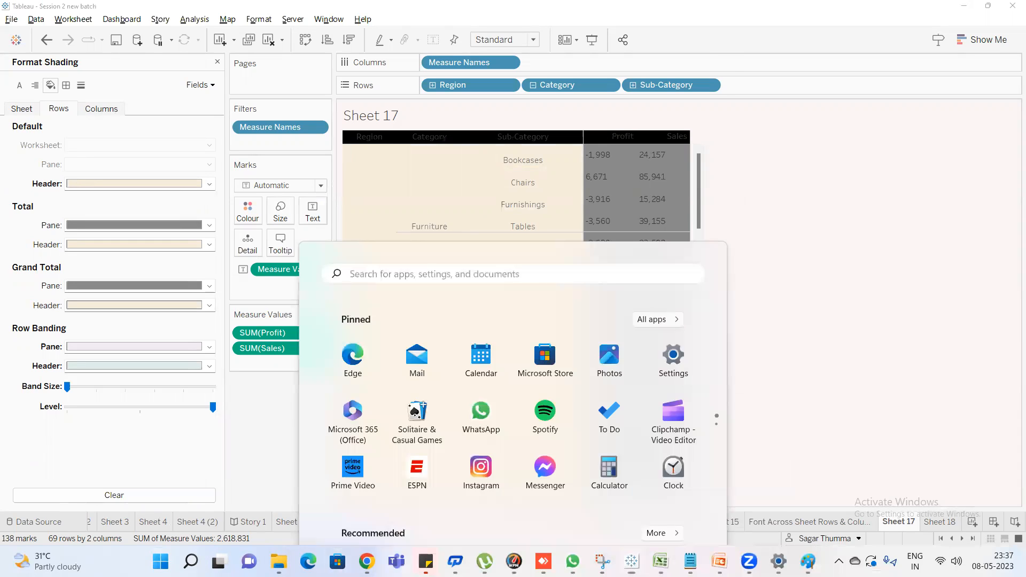
mouse_move(807, 562)
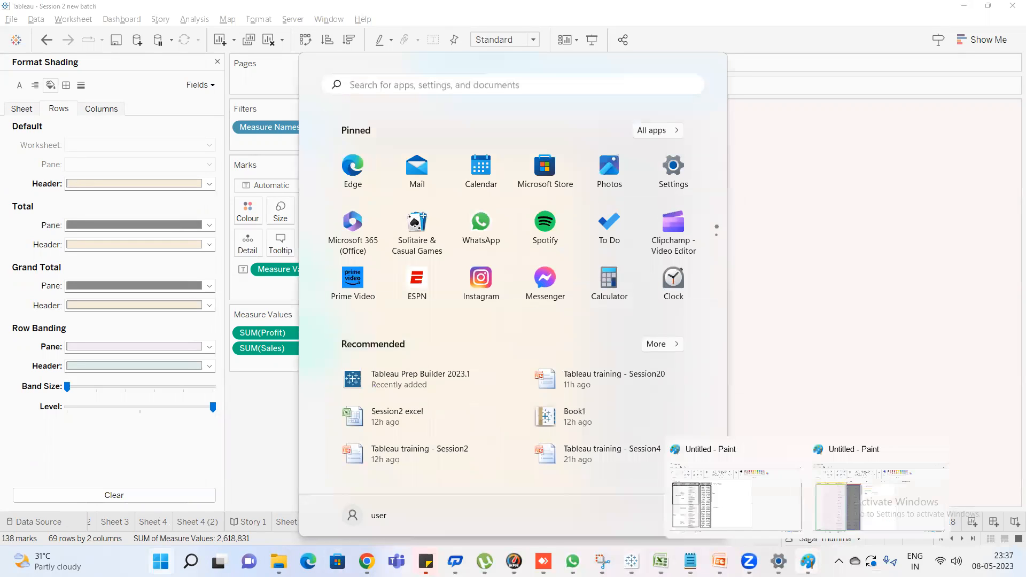
click(855, 493)
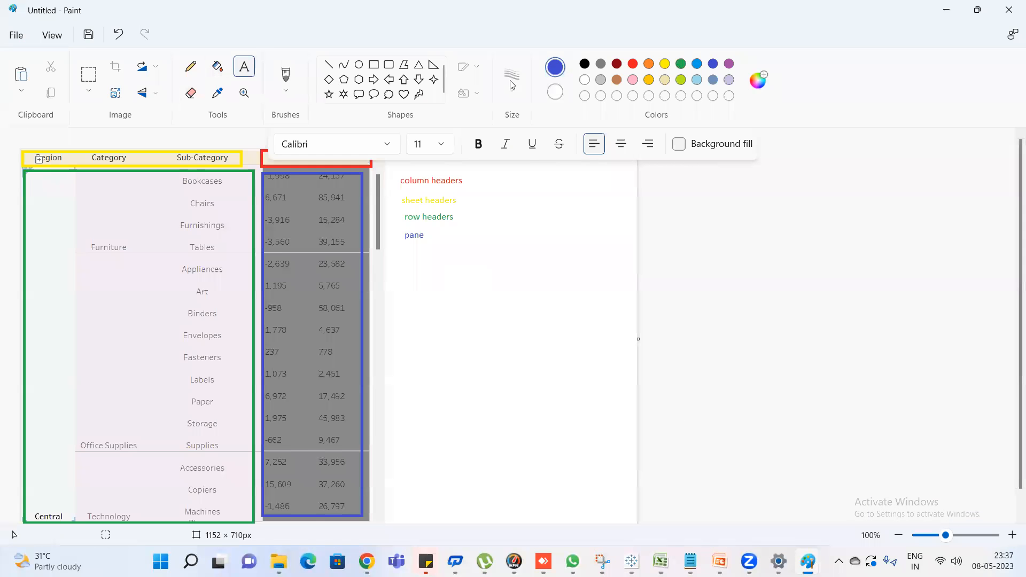
click(698, 80)
click(374, 64)
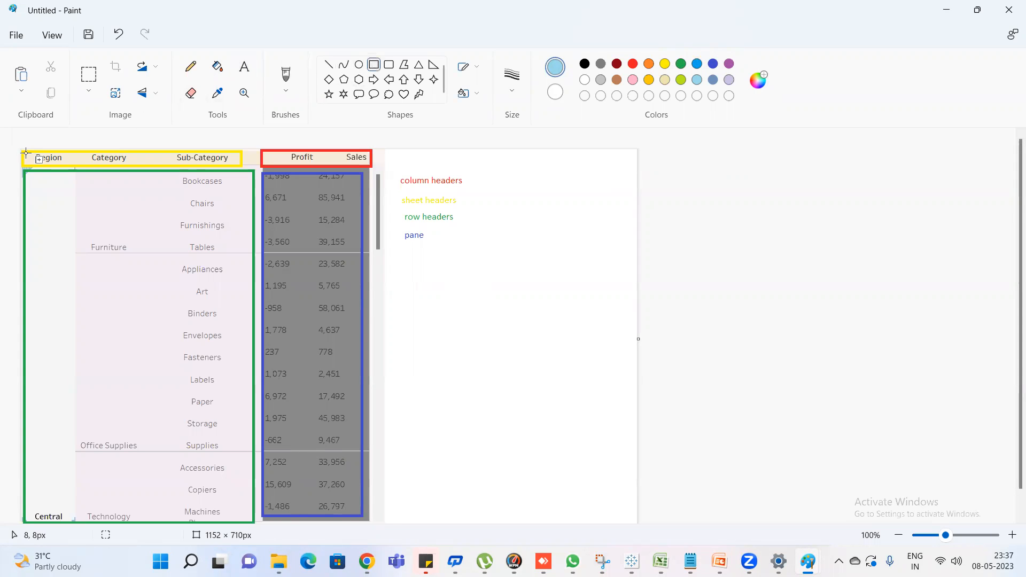
drag(23, 153, 252, 517)
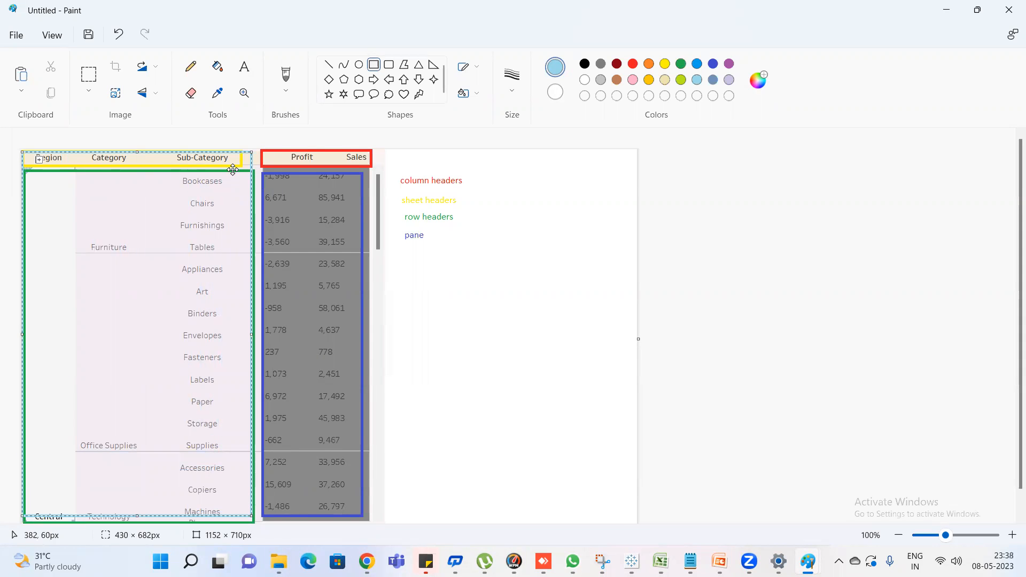
Add the light blue text label "sheet header" below the "pane" label
click(244, 66)
click(404, 248)
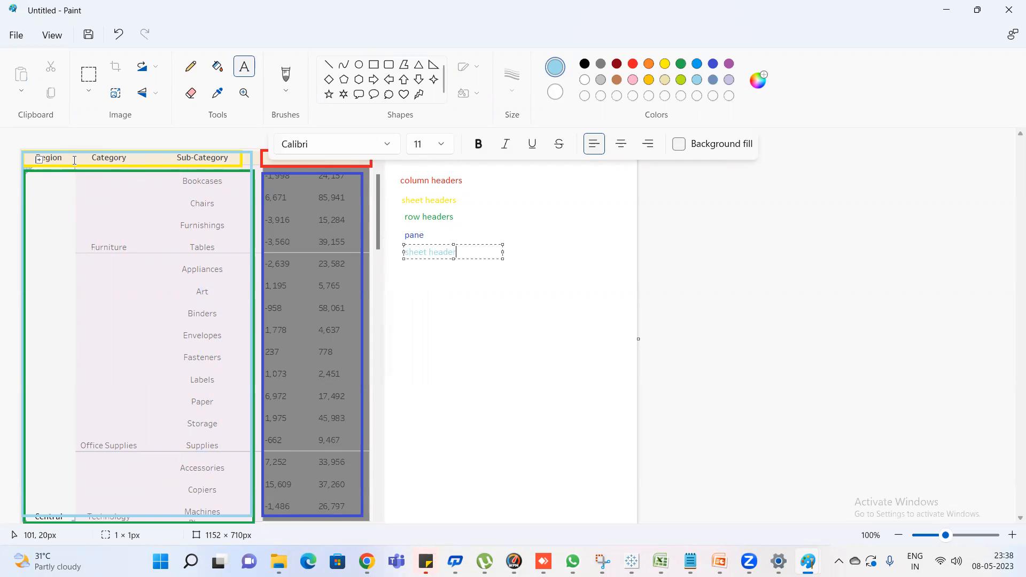
Switch to Tableau and set the sheet-level default cell border on Sheet 18 to a grey line
key(alt+Tab)
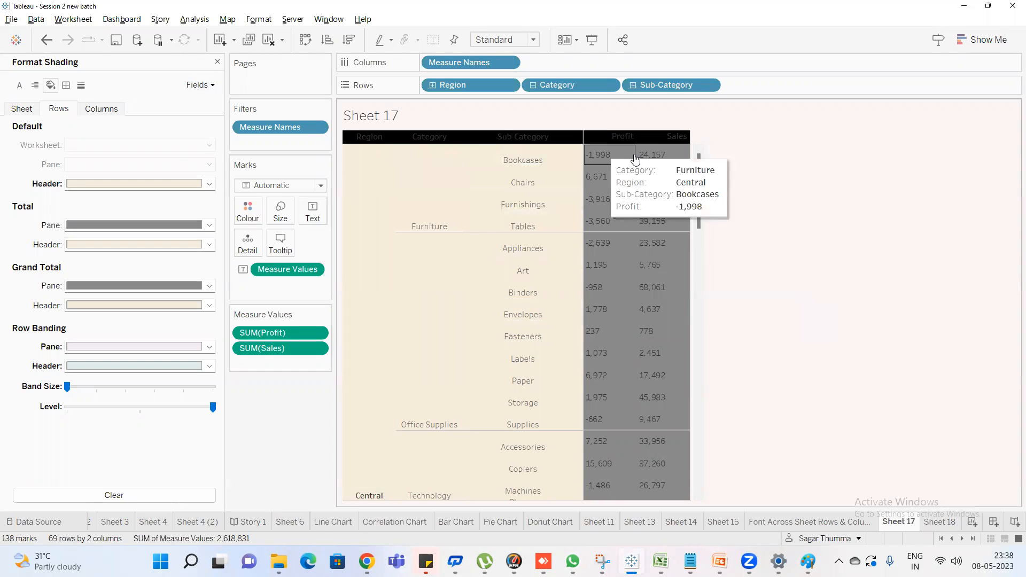
click(939, 522)
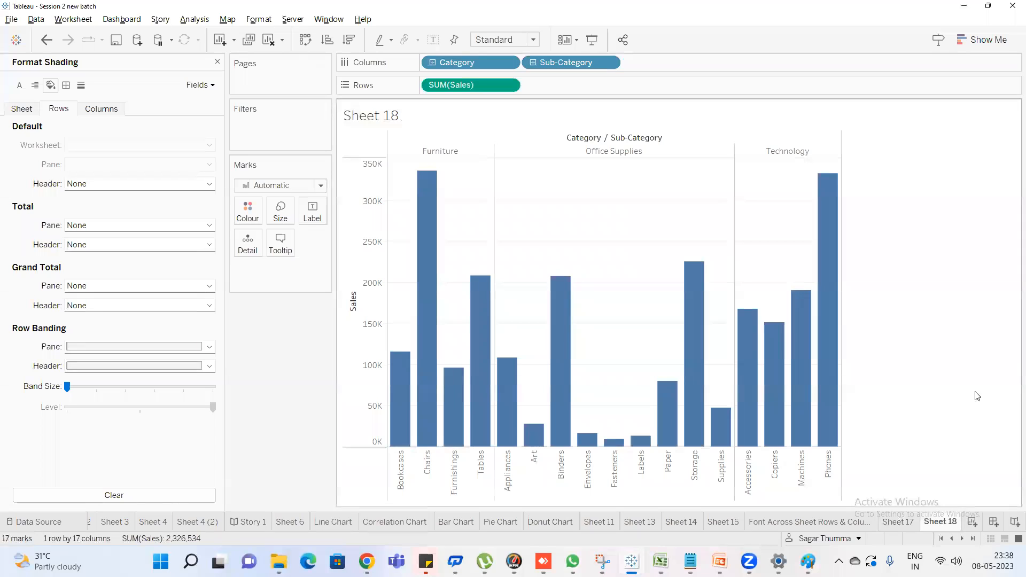
click(65, 87)
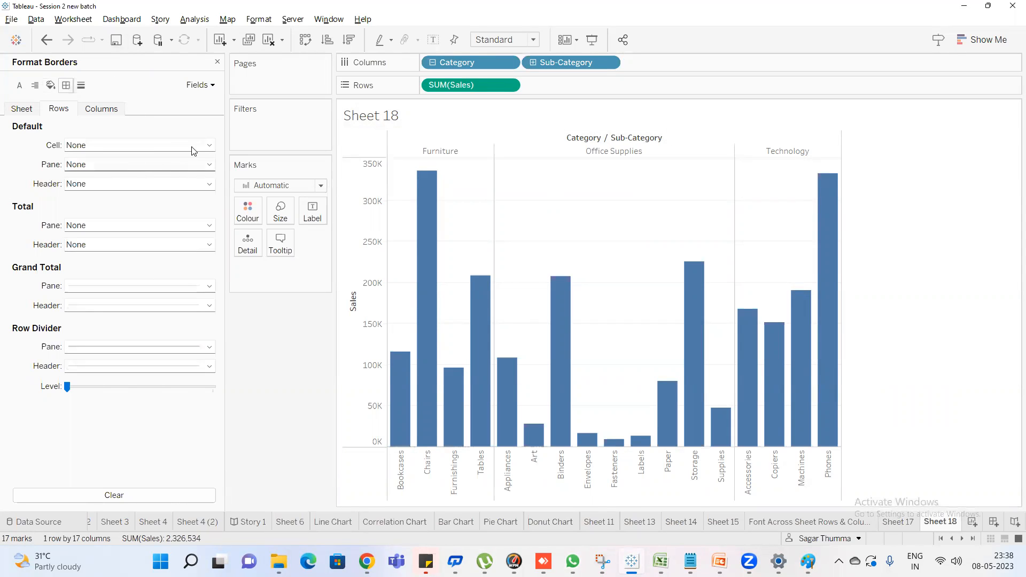
click(14, 110)
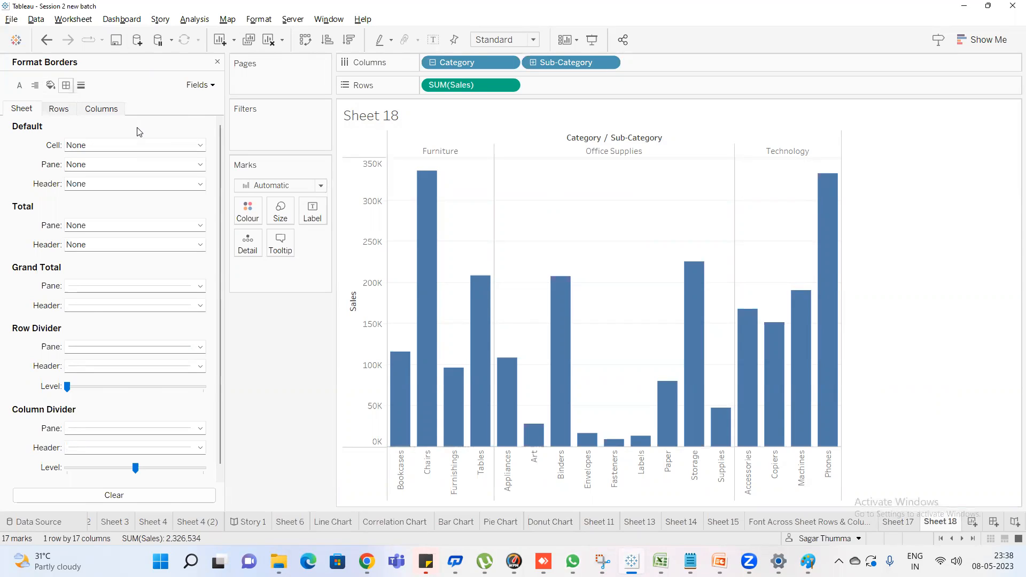
click(91, 145)
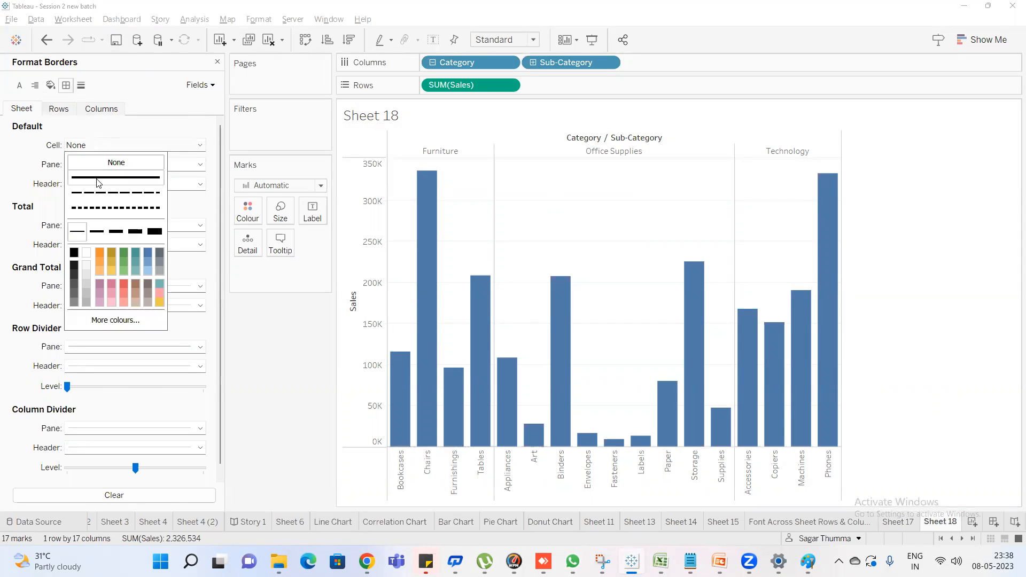
click(87, 304)
click(41, 164)
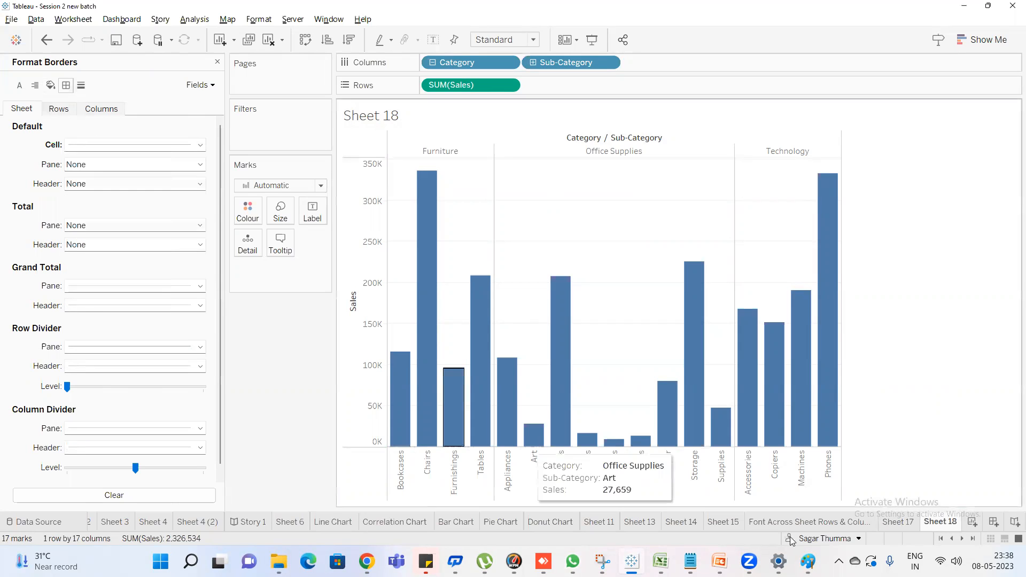
Create a new worksheet and add Region and Category to its rows
click(908, 523)
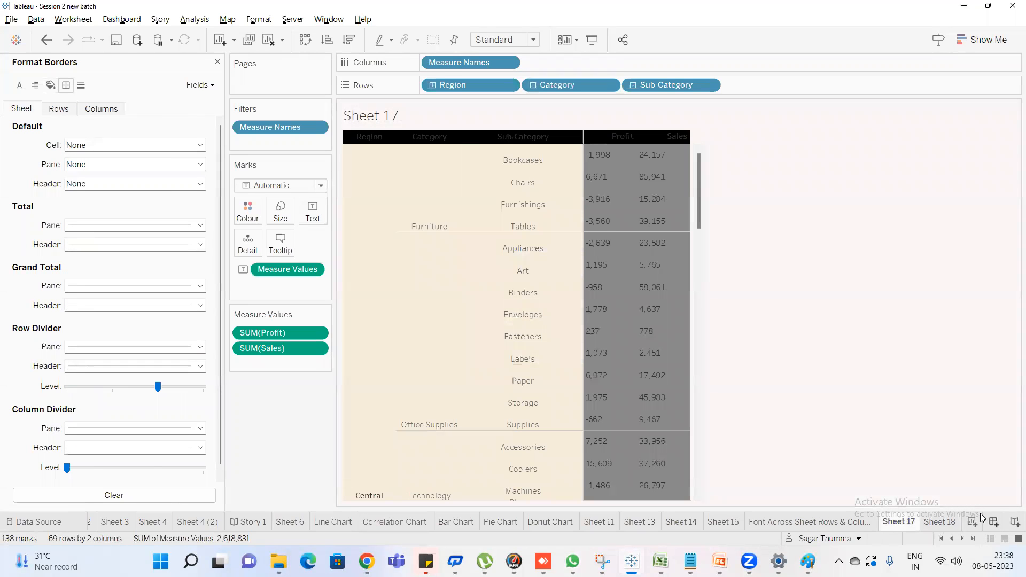
click(972, 522)
double_click(104, 116)
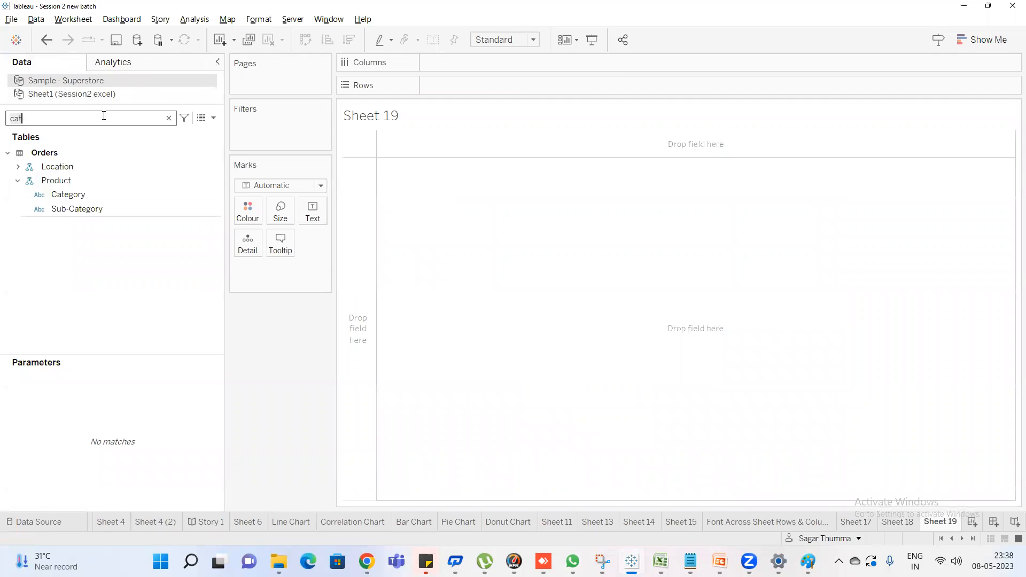
text(reg)
drag(80, 195, 461, 79)
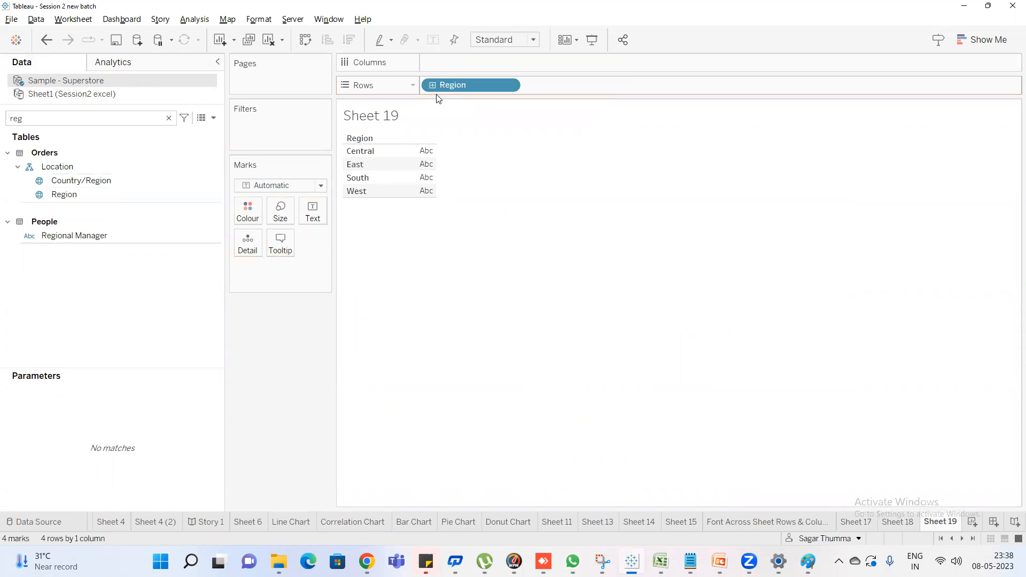
double_click(42, 122)
text(cat)
drag(68, 195, 578, 85)
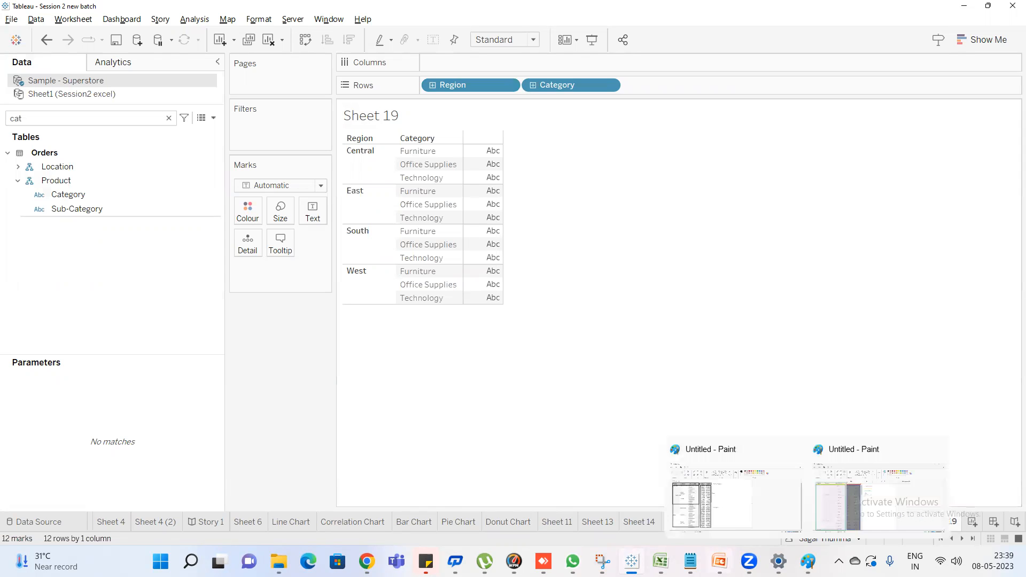
Switch to the annotated table picture in Paint and finish the "sheet header" label
mouse_move(808, 562)
click(844, 511)
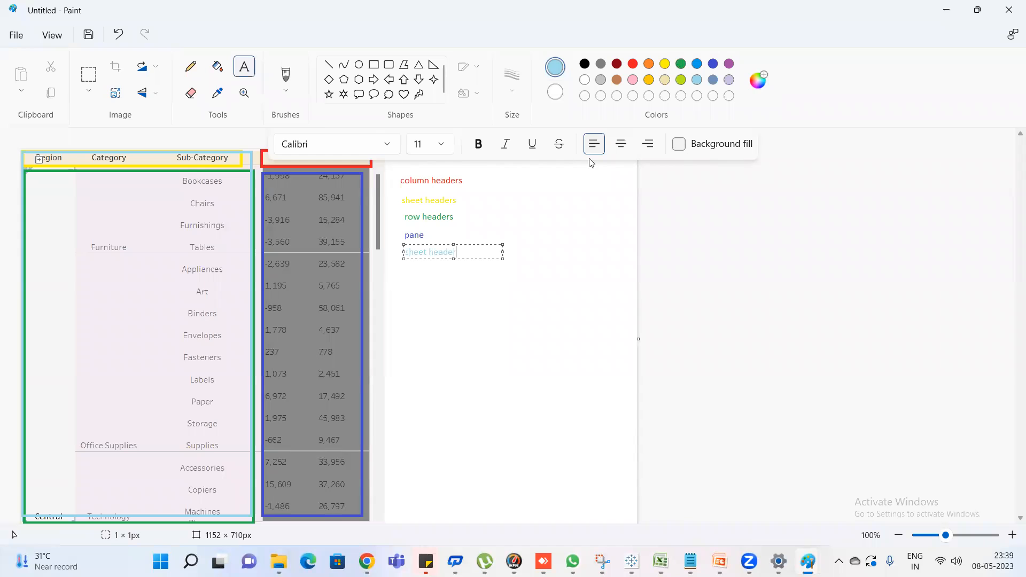
click(270, 165)
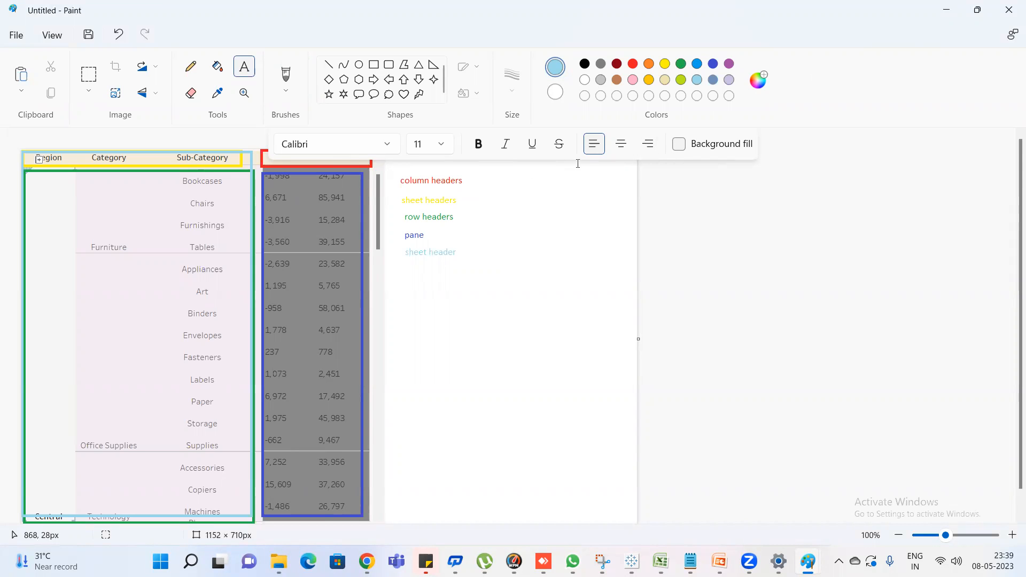
click(265, 169)
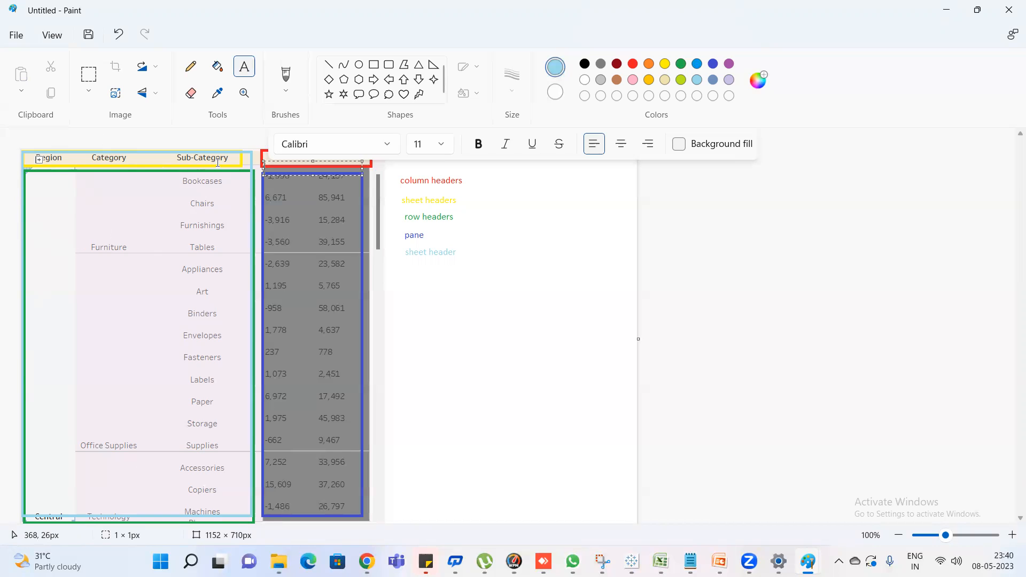
Switch to the Pie chart notes in Notepad and add the heading "Sheet headers" below the existing text
key(super)
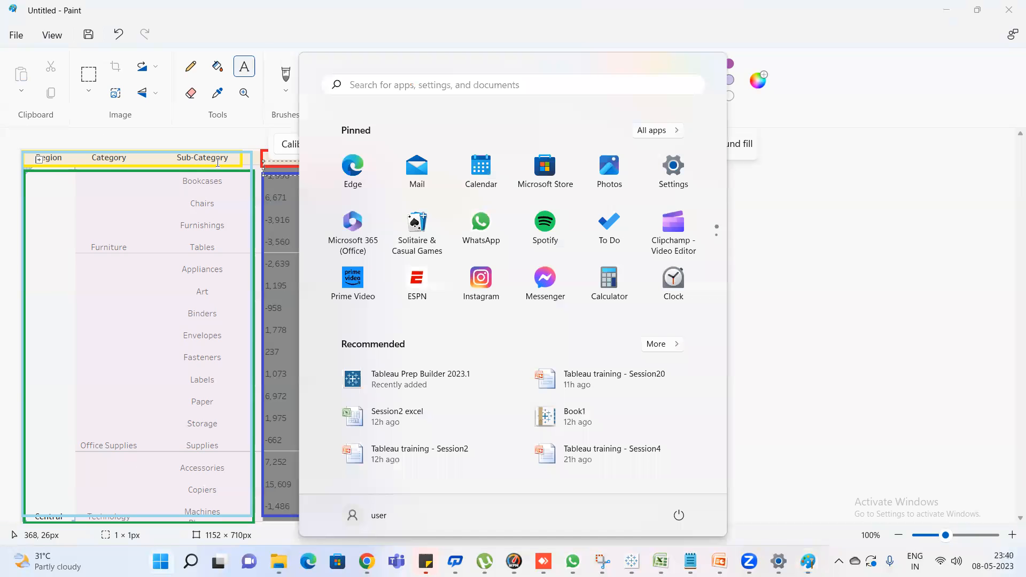
mouse_move(799, 556)
mouse_move(720, 561)
click(782, 343)
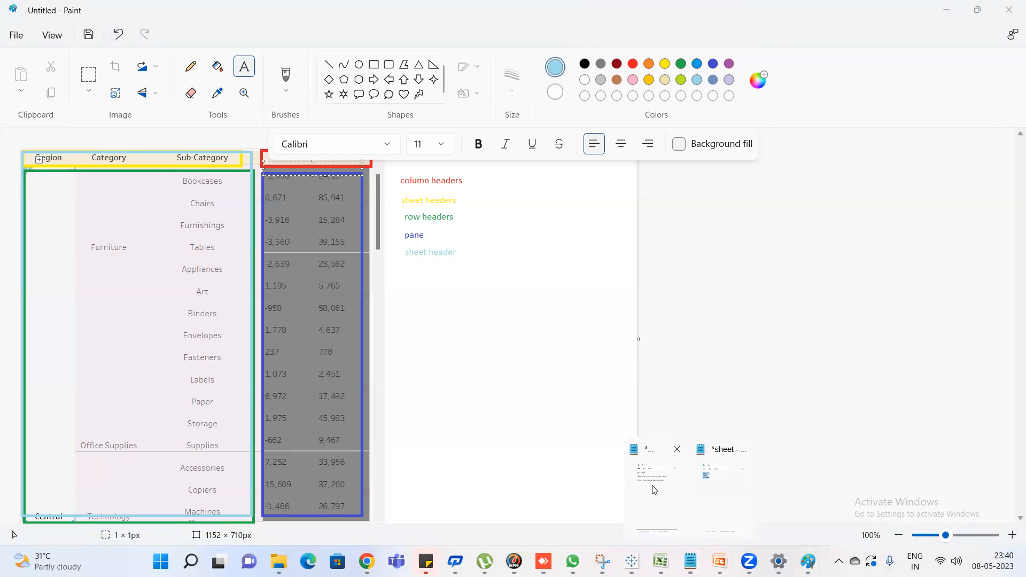
click(653, 489)
key(Return)
key(Return)
key(Return)
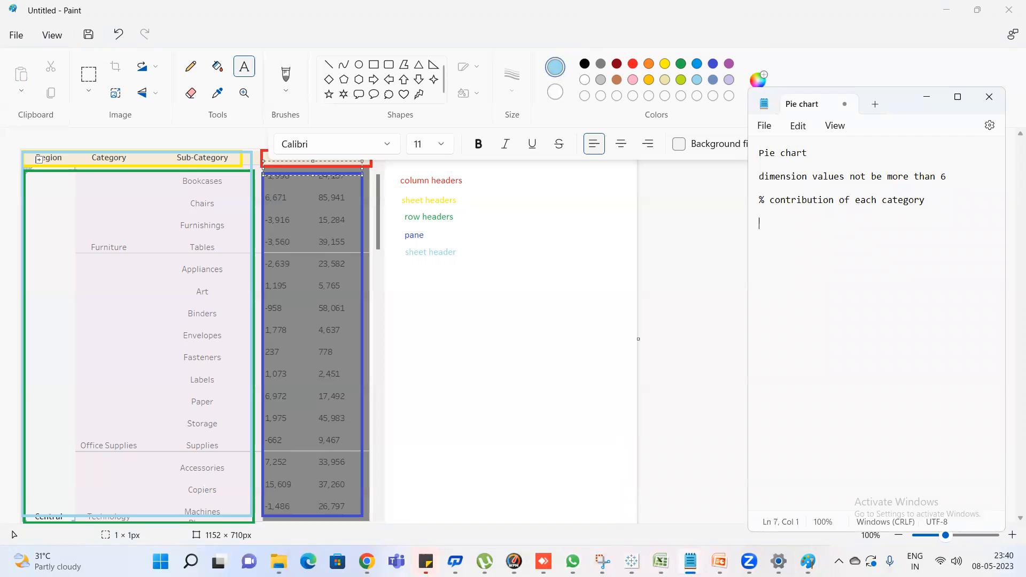
text(Sheet headers)
Add the line "row headers + column names of row headers" under the Sheet headers heading and highlight it
key(Return)
key(Return)
text(ro)
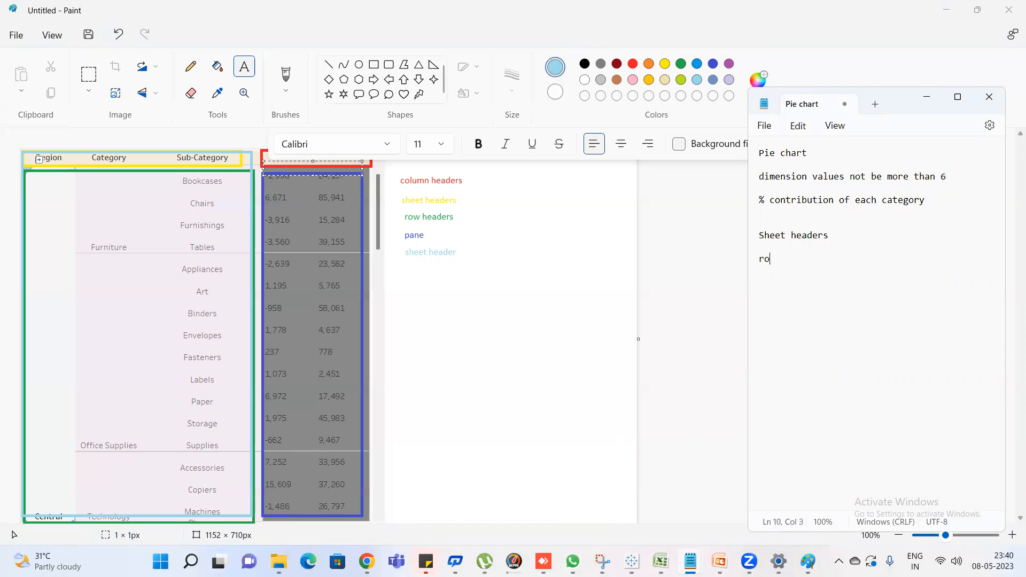
text(w headers + column name)
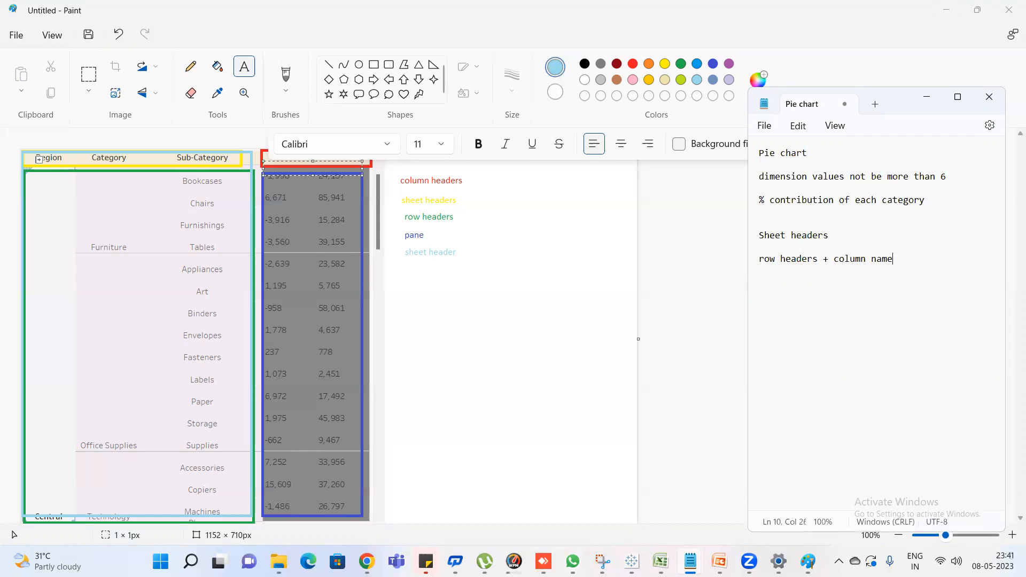
text(s of row headers)
drag(983, 259, 683, 271)
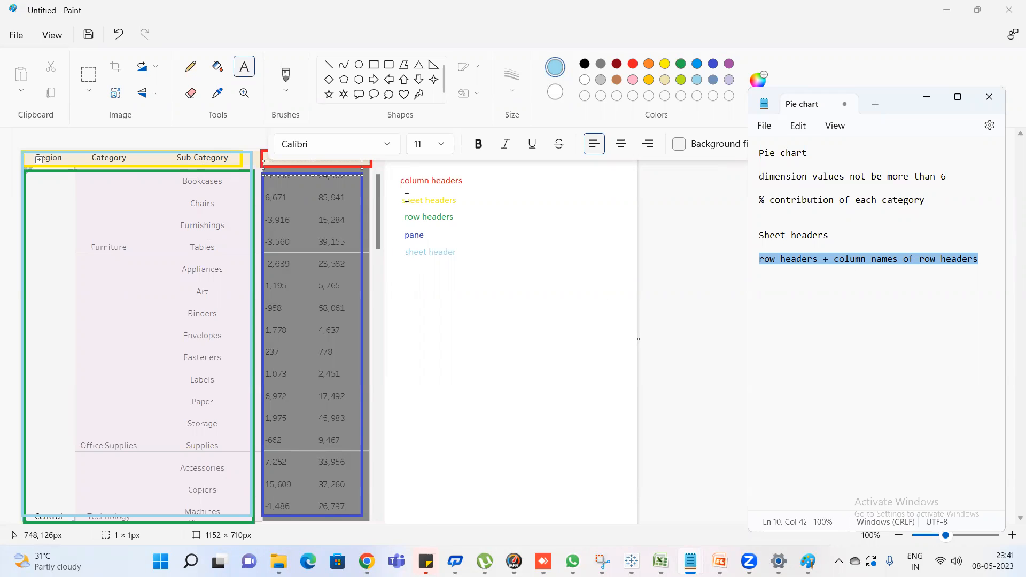
Add the lines "column heades" and "sales profit" below the sheet headers notes
click(990, 261)
key(Return)
key(Return)
key(Return)
key(Return)
text(column )
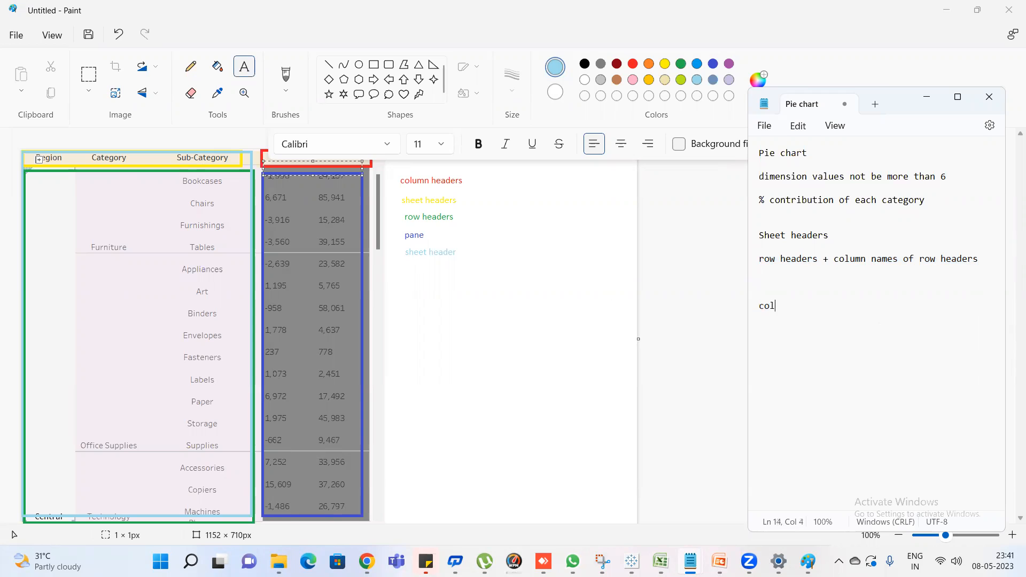
text(heades)
key(Return)
text(sales prod)
key(BackSpace)
text(fit)
Highlight the column header lines, the sheet header definition and the words "row headers" in the notes in turn
drag(826, 318, 711, 300)
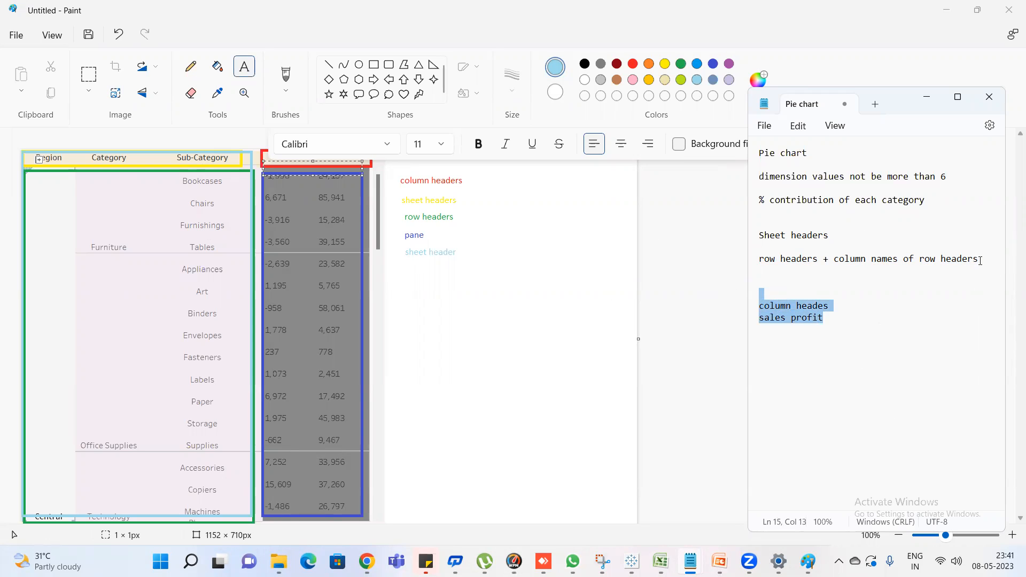
drag(980, 260, 760, 246)
drag(818, 260, 713, 261)
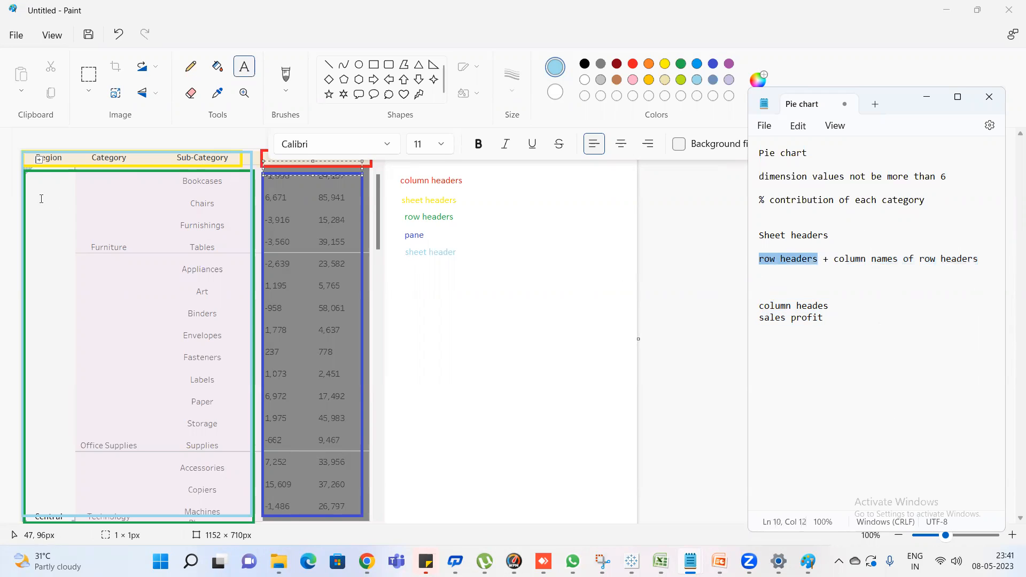
Return to Tableau and add Sub-Category to the rows of Sheet 19
click(946, 9)
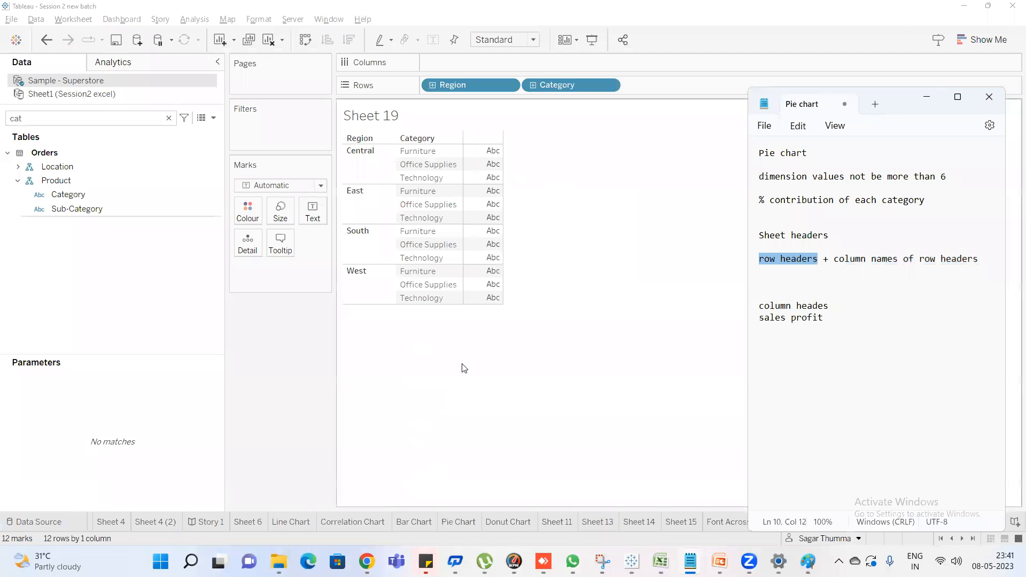
click(464, 367)
click(37, 118)
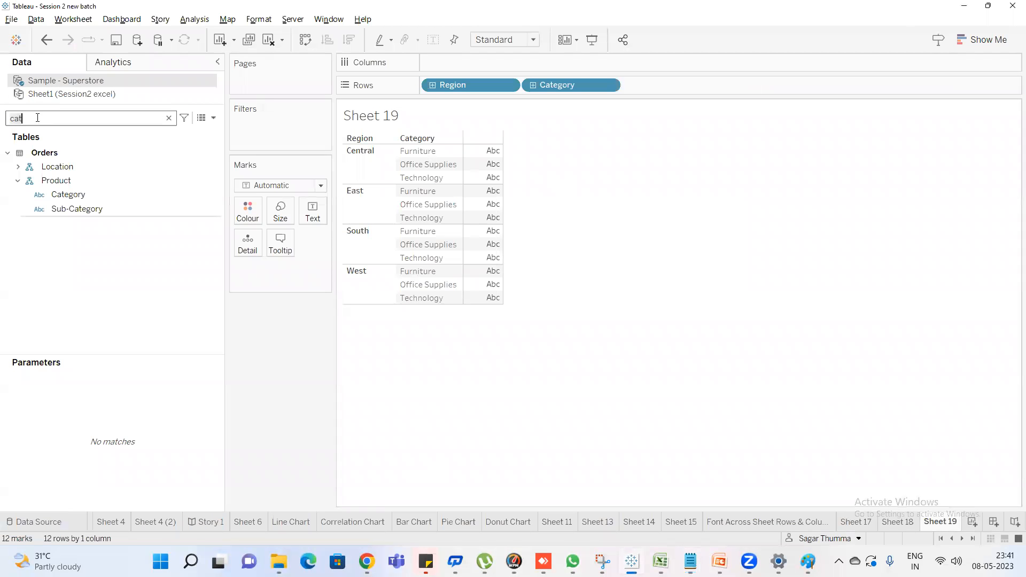
double_click(91, 209)
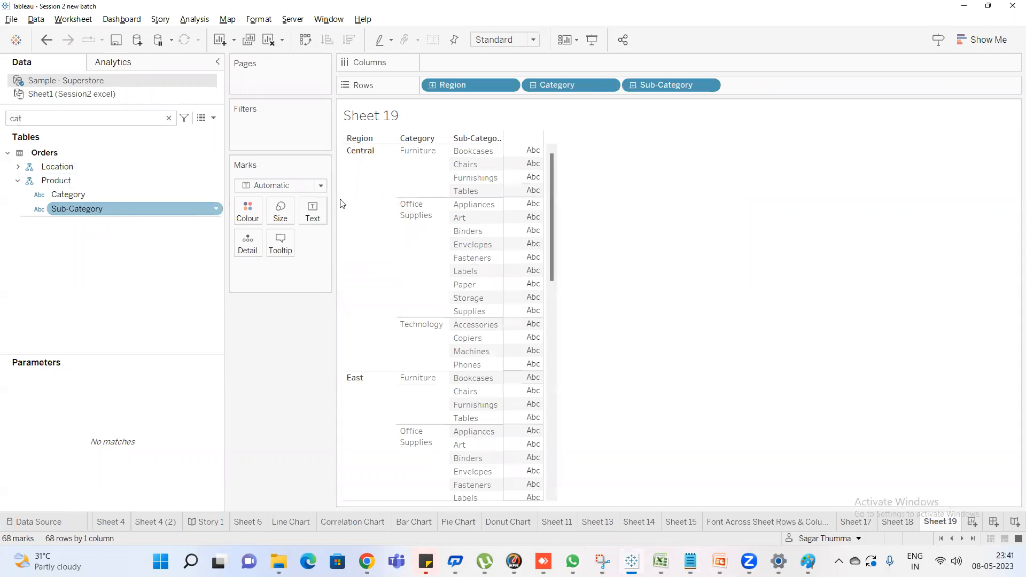
Search the fields for "sa" and add Sales as the text values of the table
double_click(76, 117)
text(sa)
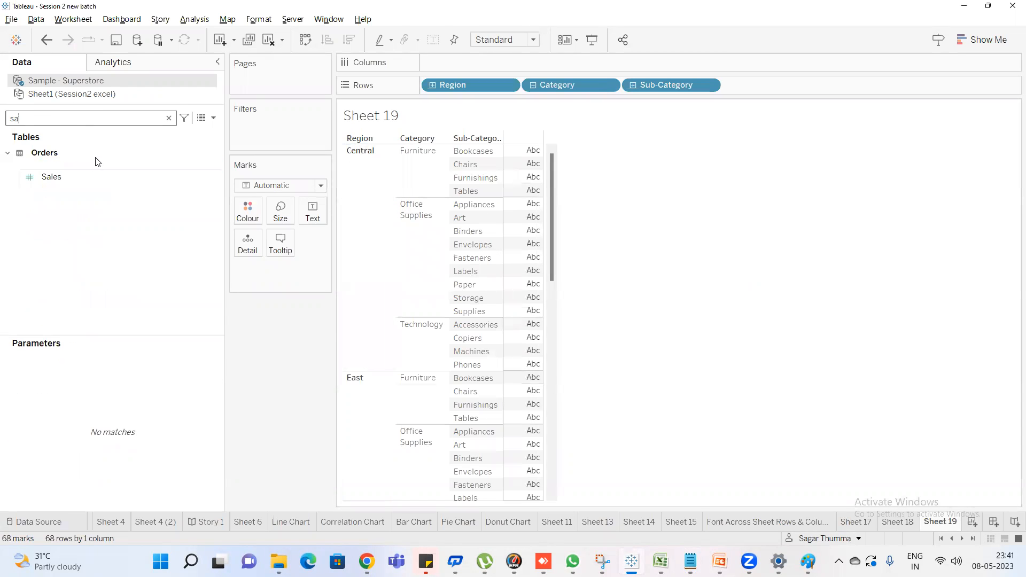
double_click(76, 181)
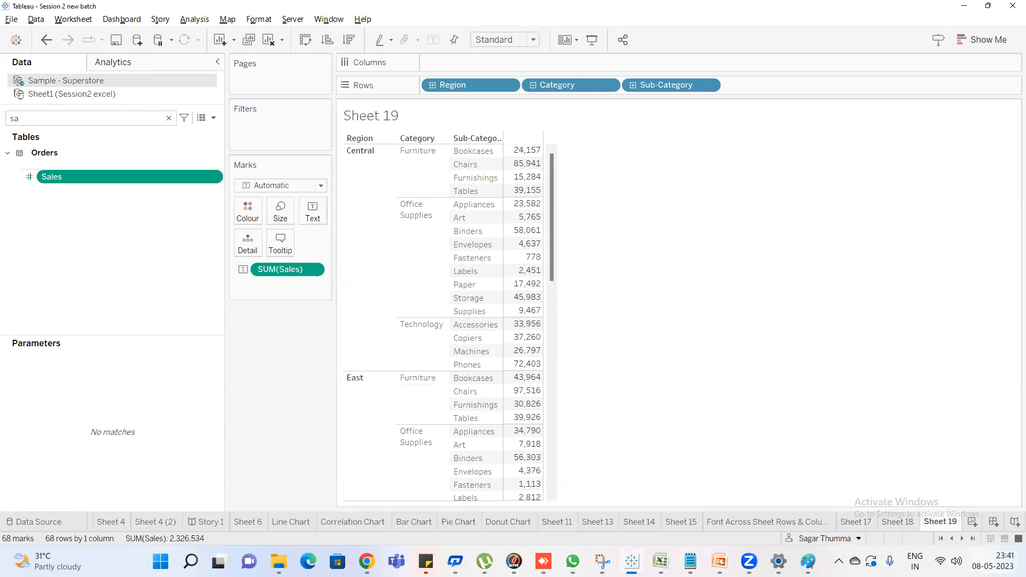
Review the annotated table picture in Paint, return to Tableau and clear the field search
mouse_move(778, 561)
click(738, 497)
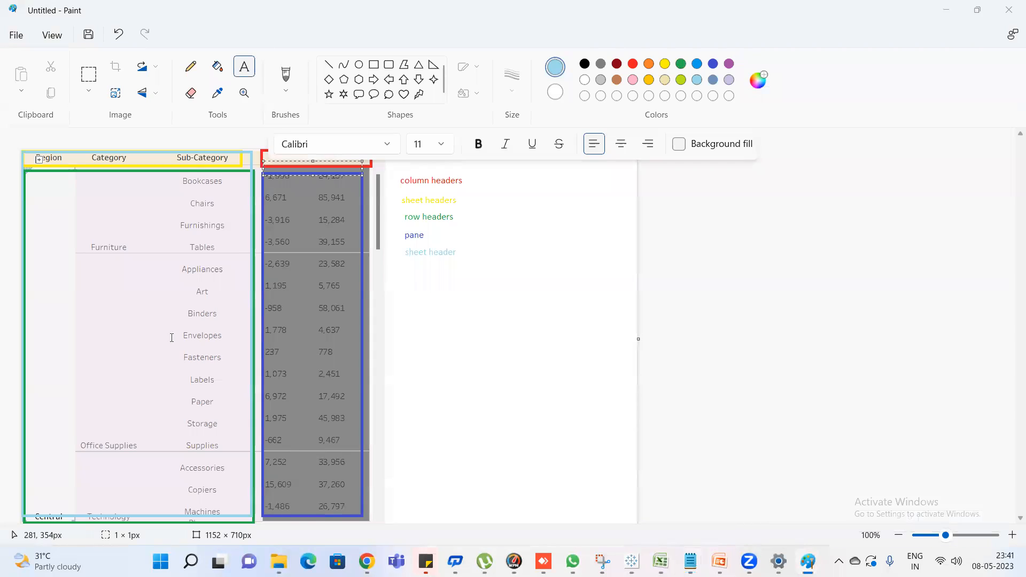
key(alt+Tab)
click(168, 118)
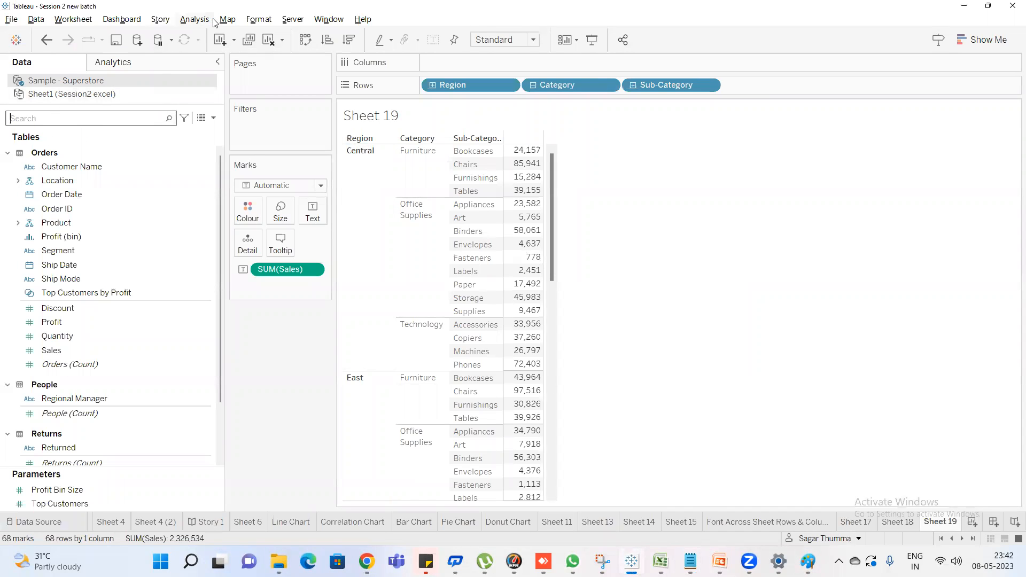
Open the border formatting options for Sheet 19
key(alt+Tab)
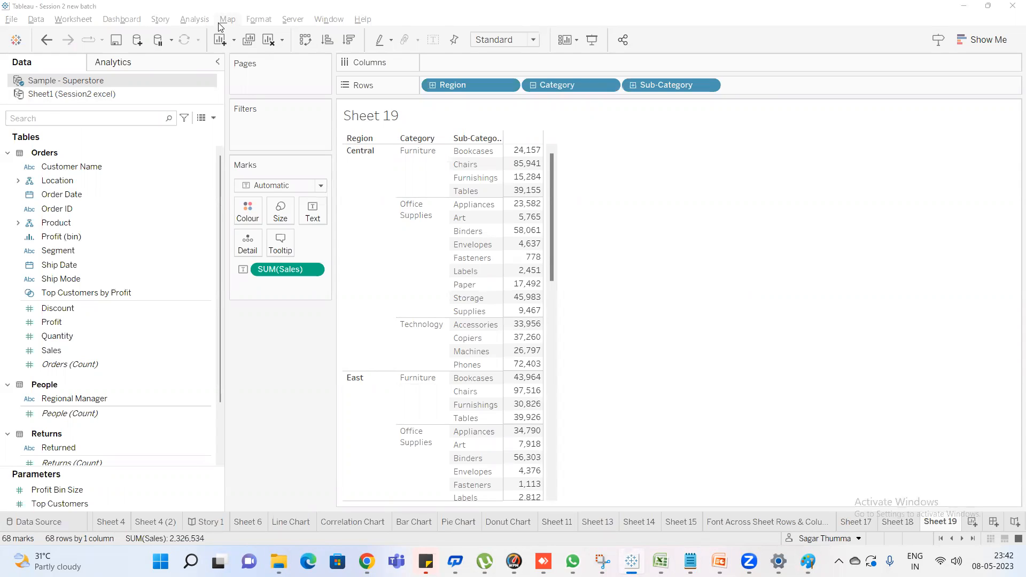
click(220, 24)
mouse_move(201, 27)
click(259, 19)
click(259, 19)
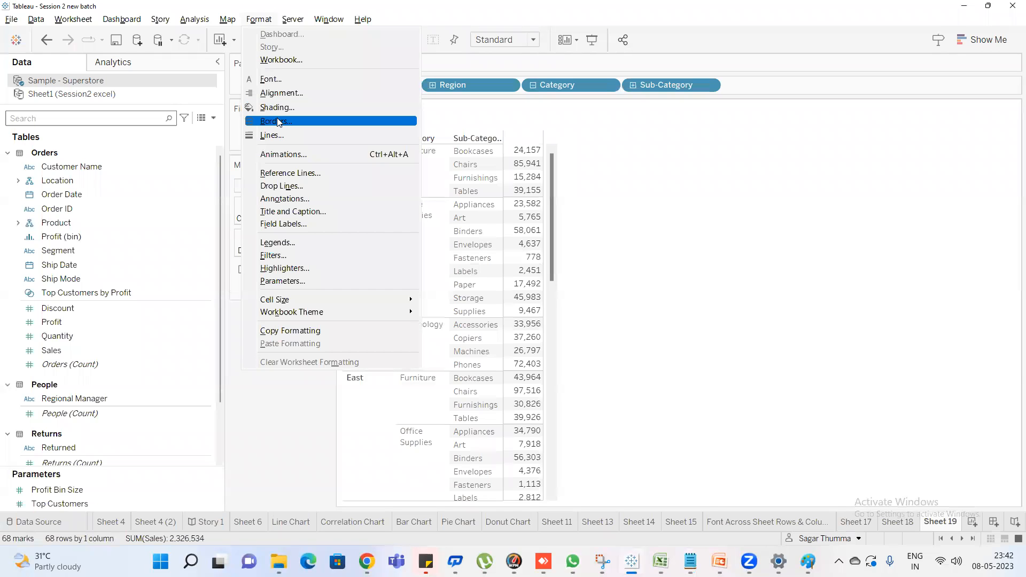
click(277, 123)
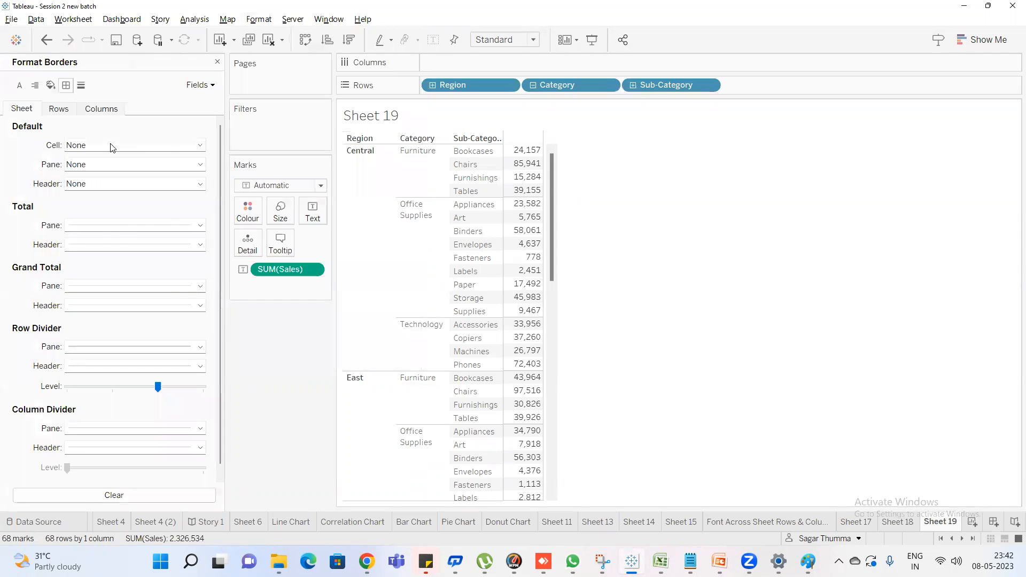
Try a thin solid grey line as the default cell border, reset it to None and mark the first sales cells in the table
click(112, 147)
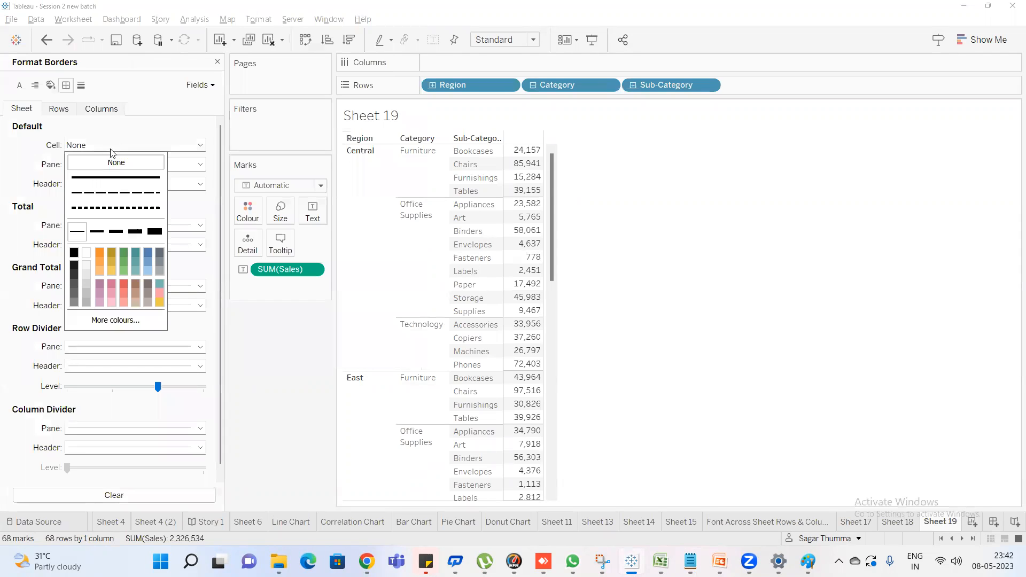
click(88, 303)
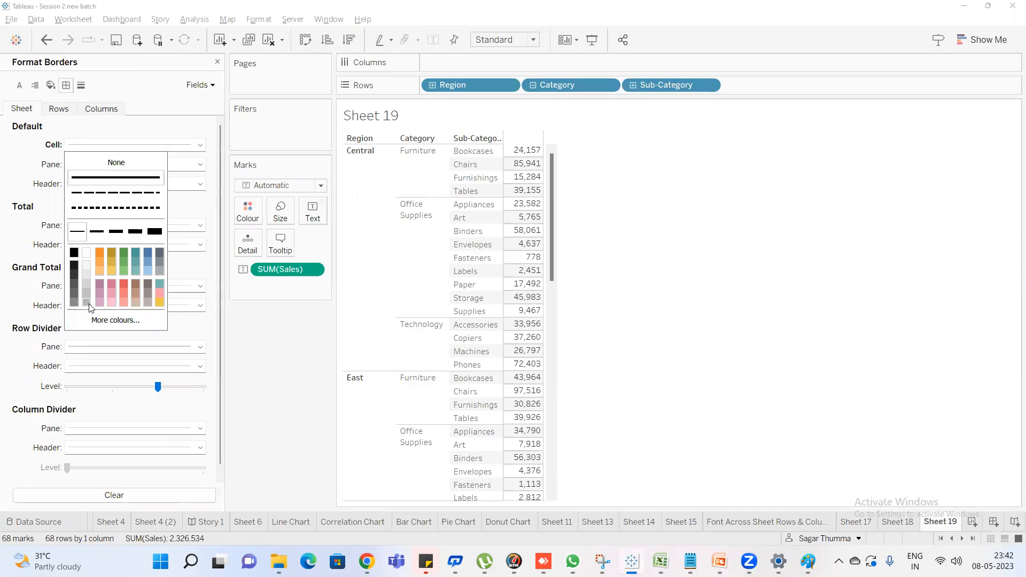
click(101, 168)
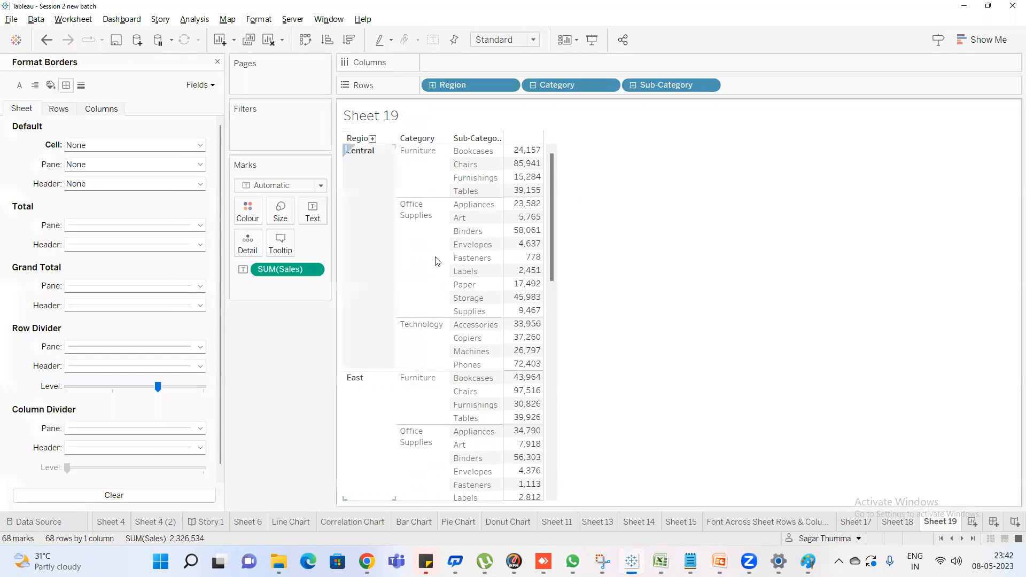
click(520, 151)
click(509, 169)
click(619, 171)
Apply a solid grey default cell border with the thickest line width
click(91, 145)
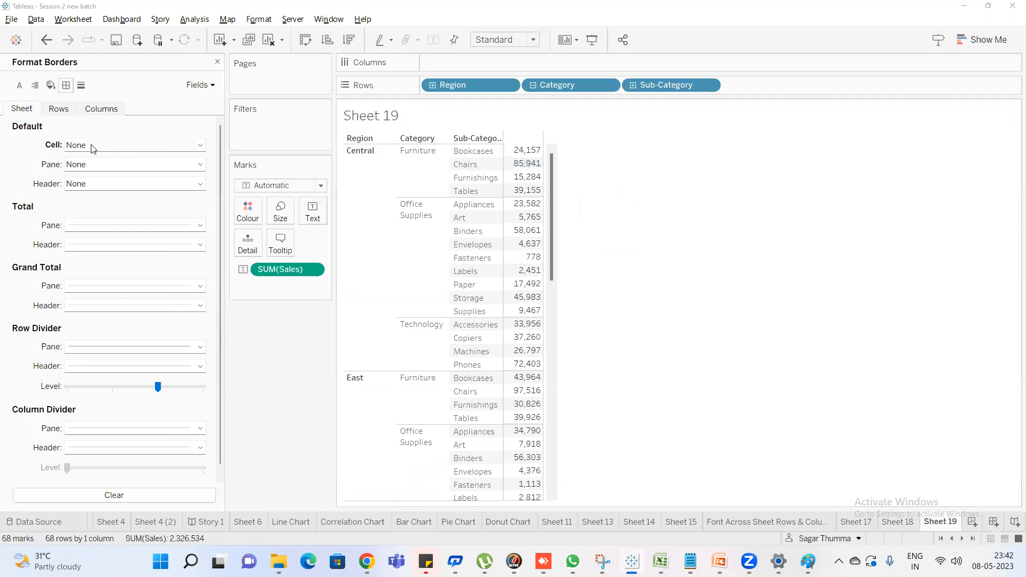
click(115, 178)
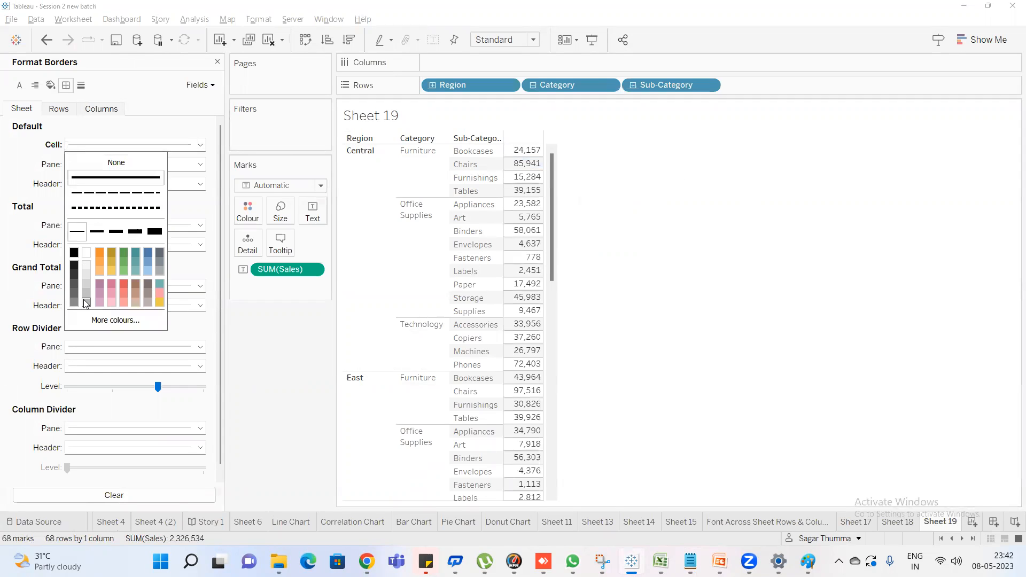
click(154, 231)
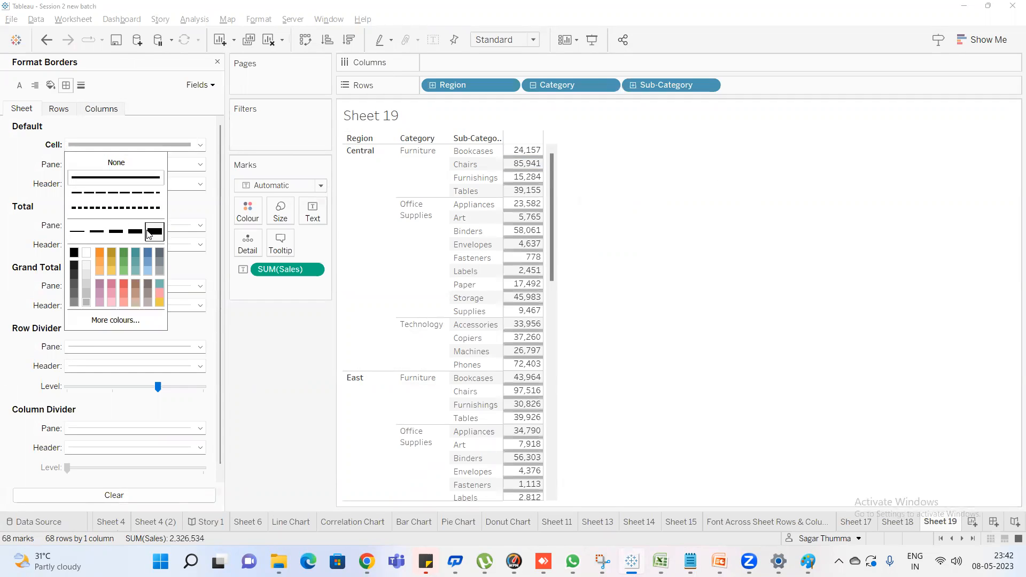
click(17, 174)
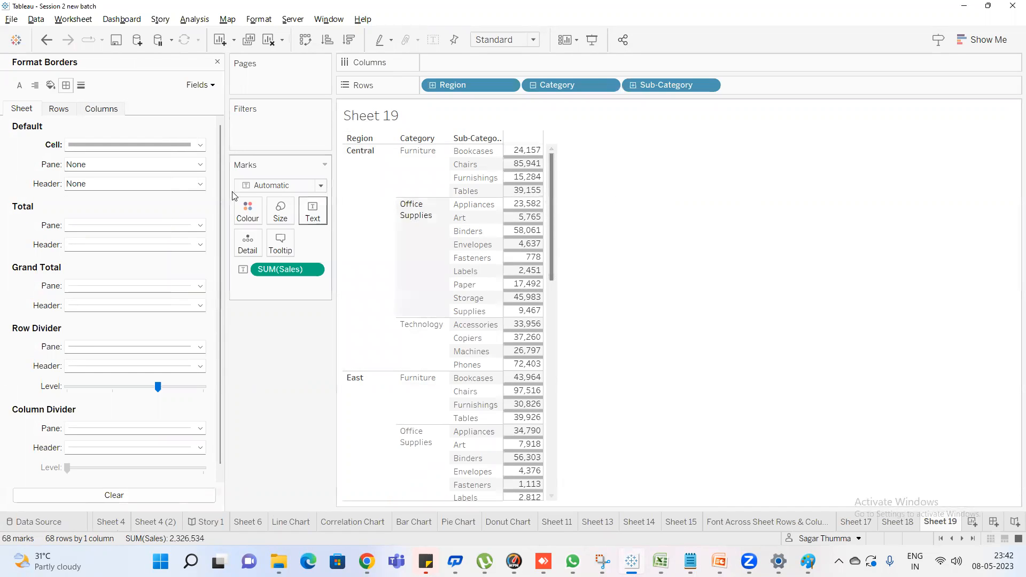
Give the default pane border a solid line in the second-thickest width
click(109, 165)
click(109, 197)
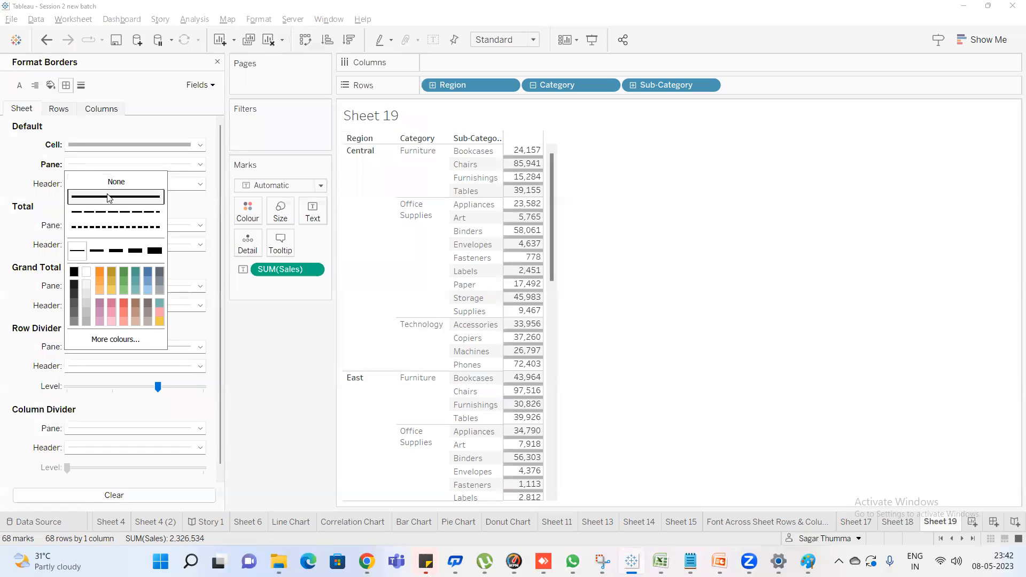
click(120, 255)
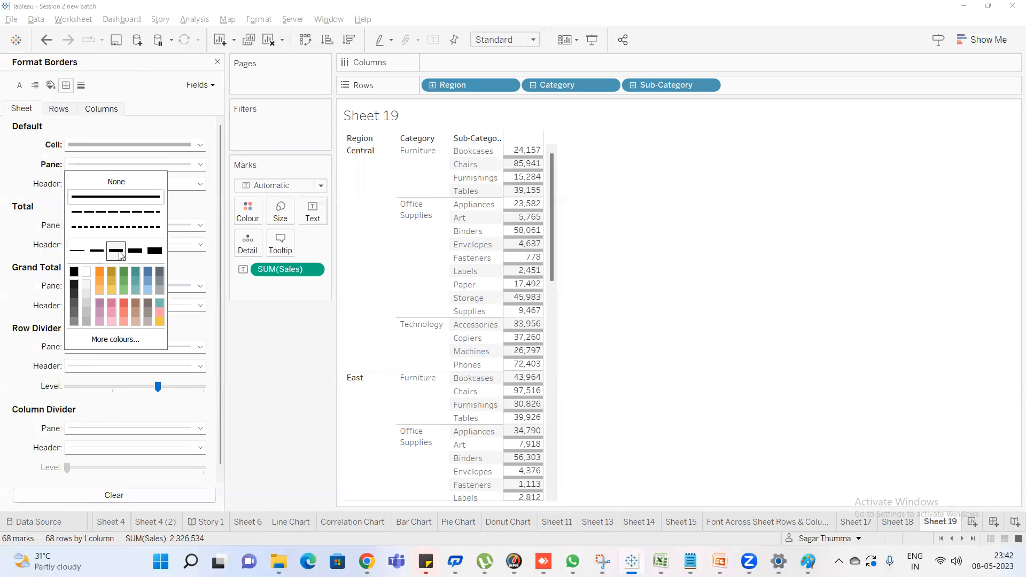
click(133, 252)
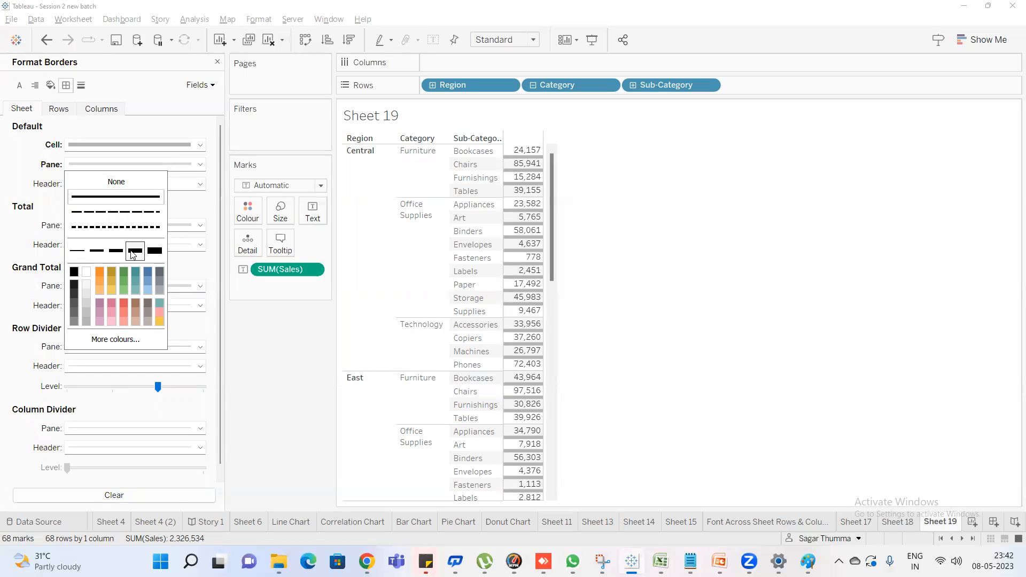
click(22, 190)
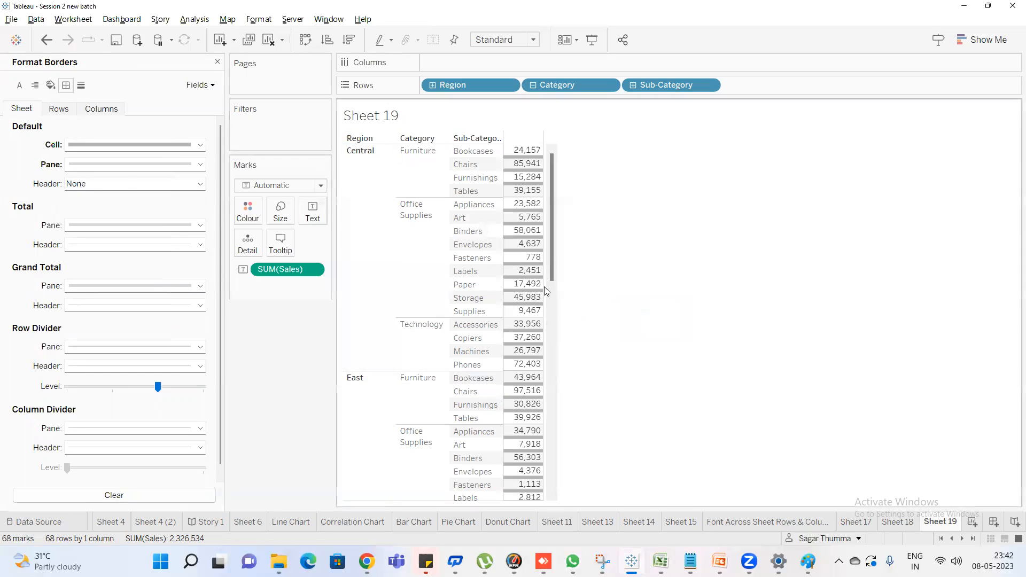
Set the default cell border to None and colour the solid default pane border black
click(145, 146)
click(138, 162)
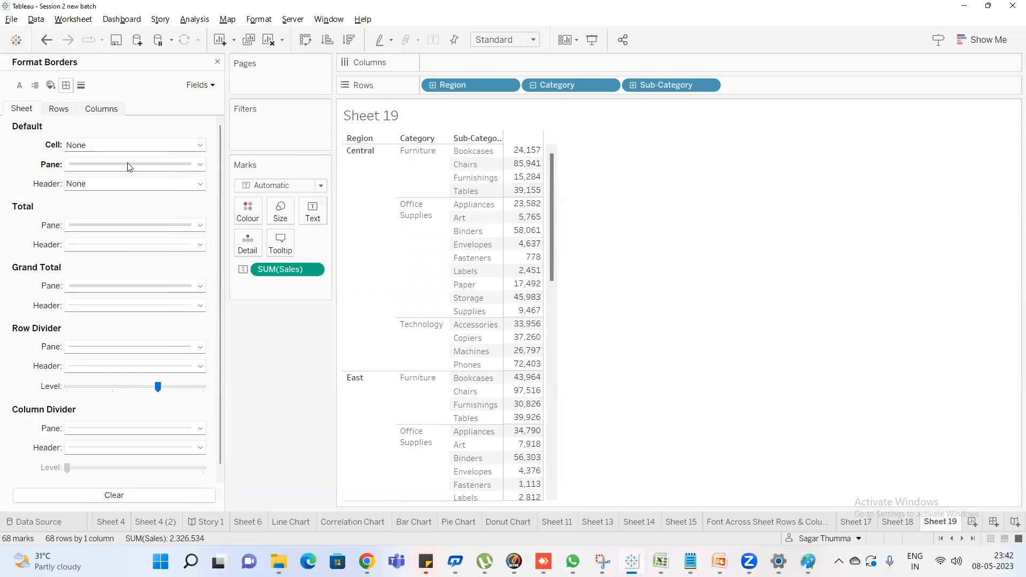
click(134, 165)
click(148, 194)
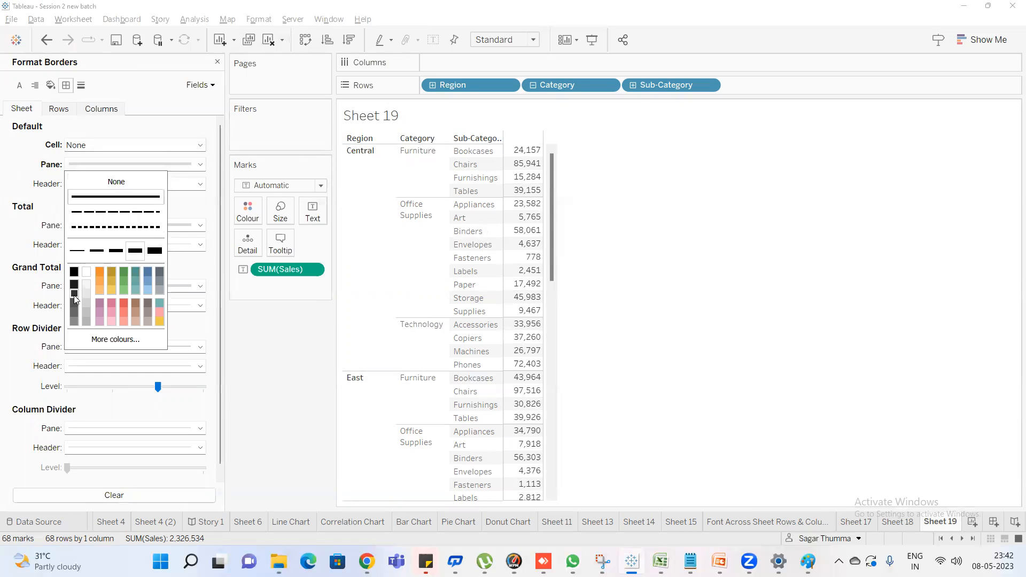
click(74, 274)
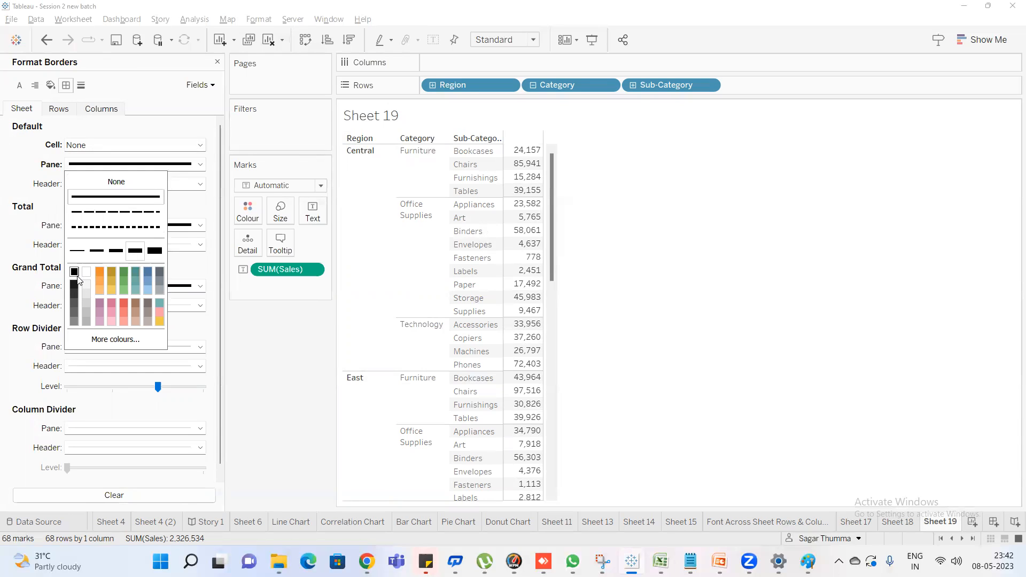
click(39, 150)
Close the border formatting, search the fields for "prof" and add Profit to the table as a second measure beside Sales
click(217, 62)
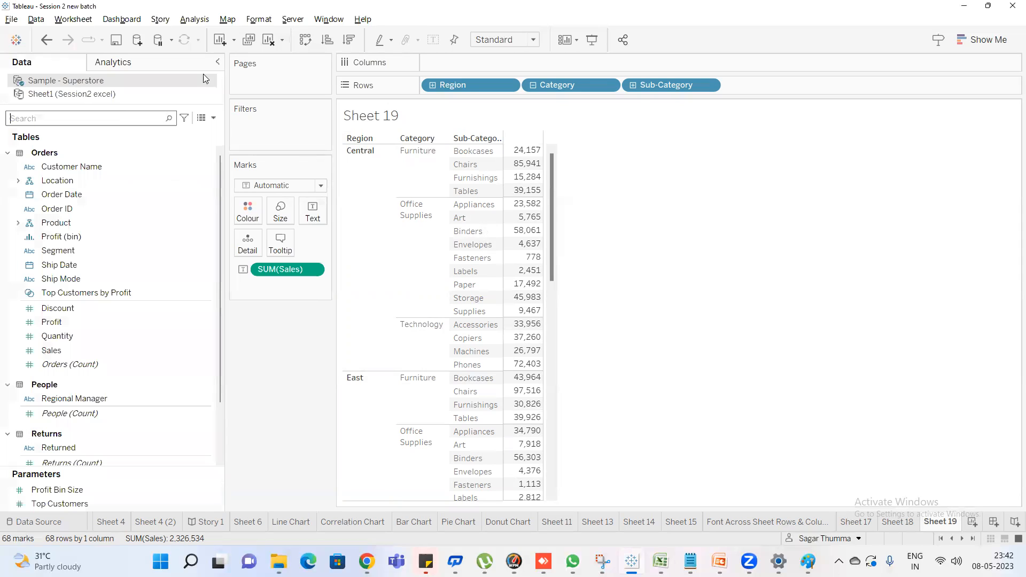
click(117, 116)
text(prof)
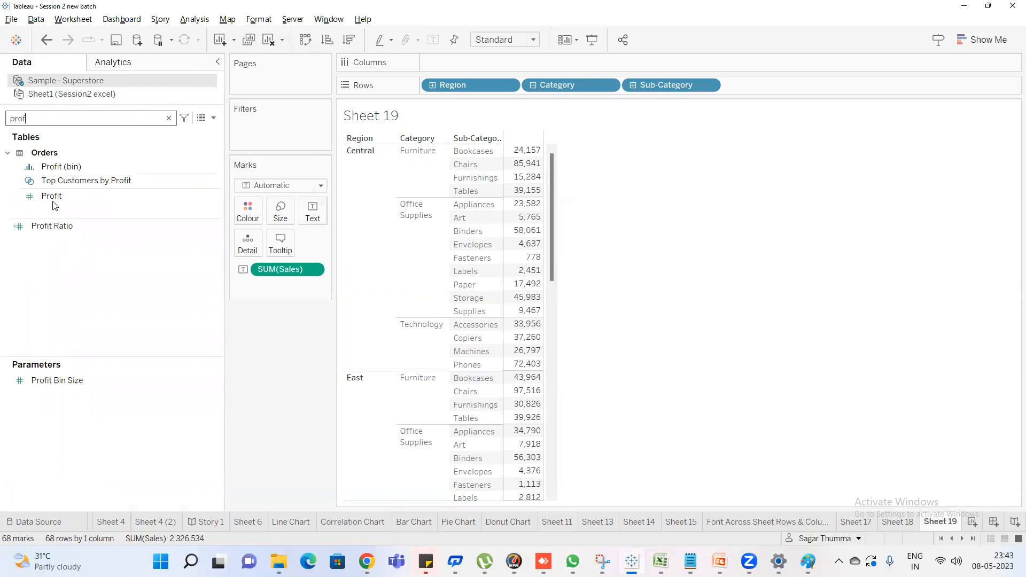
drag(55, 206, 526, 225)
Reopen the border formatting and apply a solid default cell border in the second-thickest width
click(254, 21)
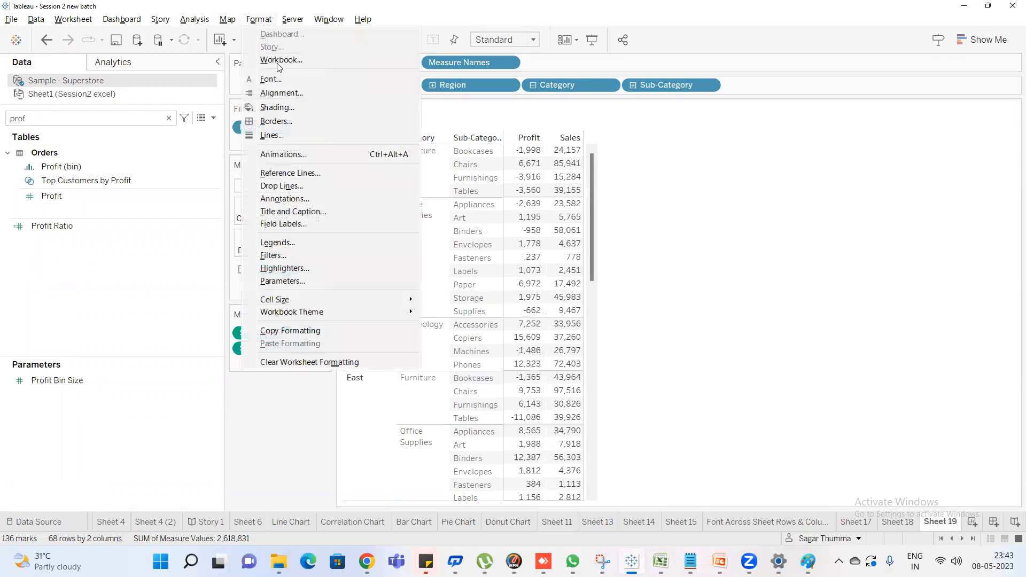
click(291, 123)
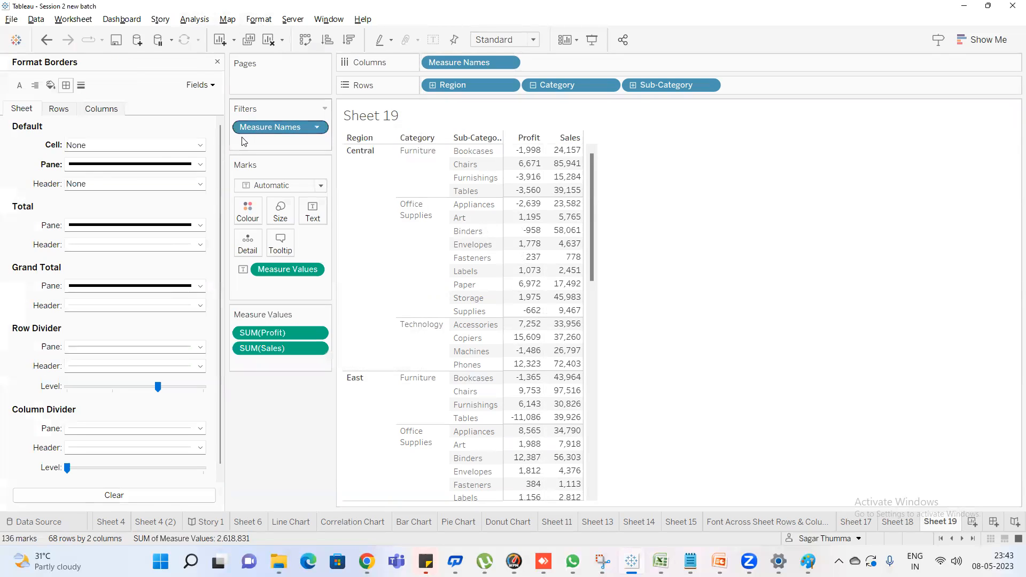
click(118, 146)
click(117, 178)
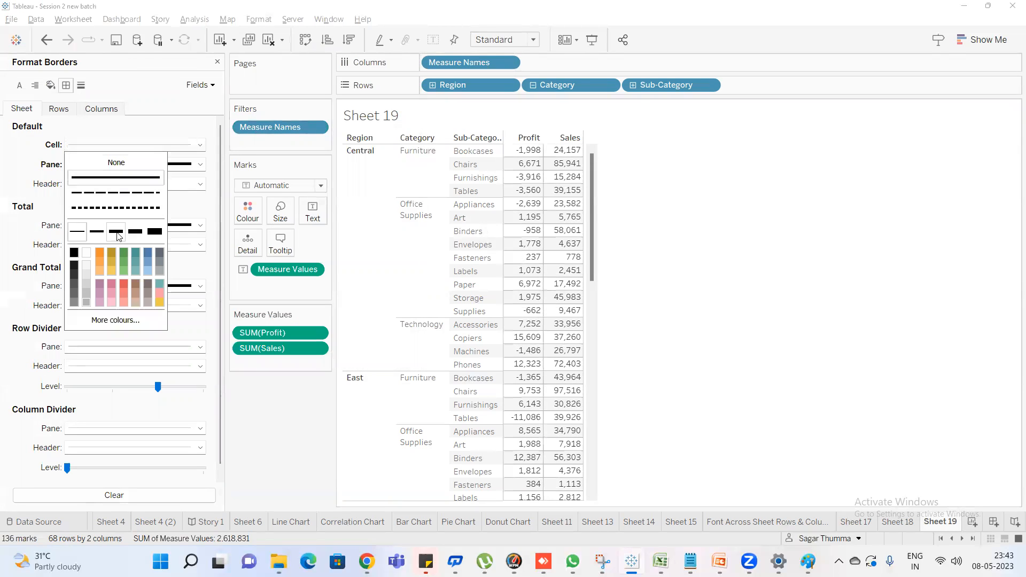
click(135, 231)
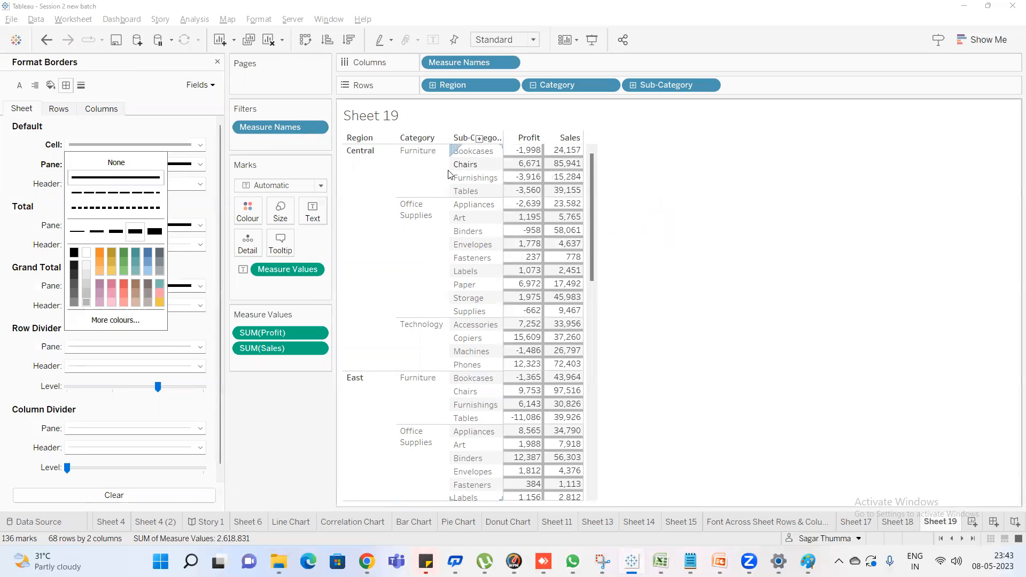
click(27, 170)
Set the default pane border to the thickest solid black line
click(136, 165)
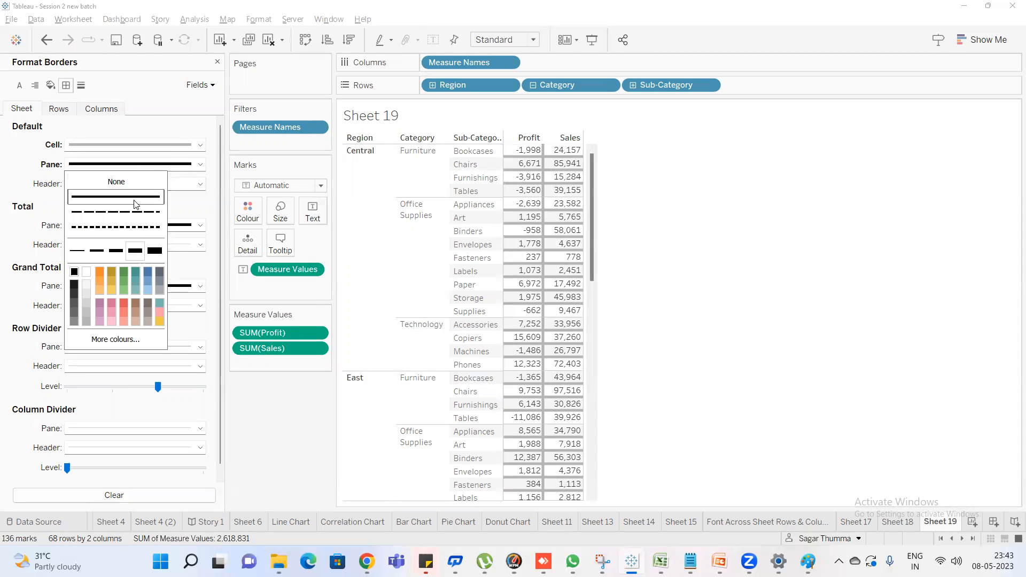
click(153, 251)
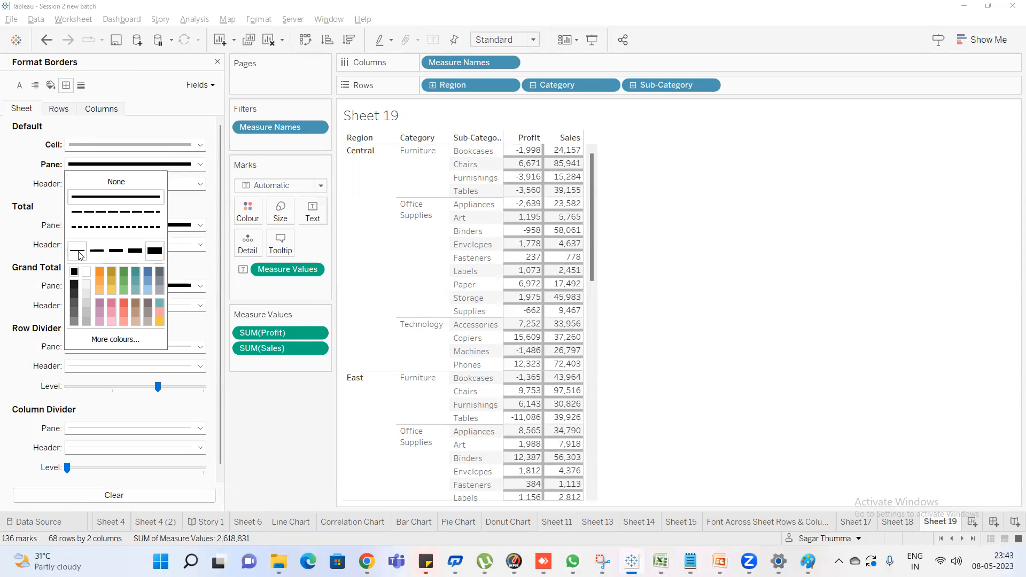
click(24, 187)
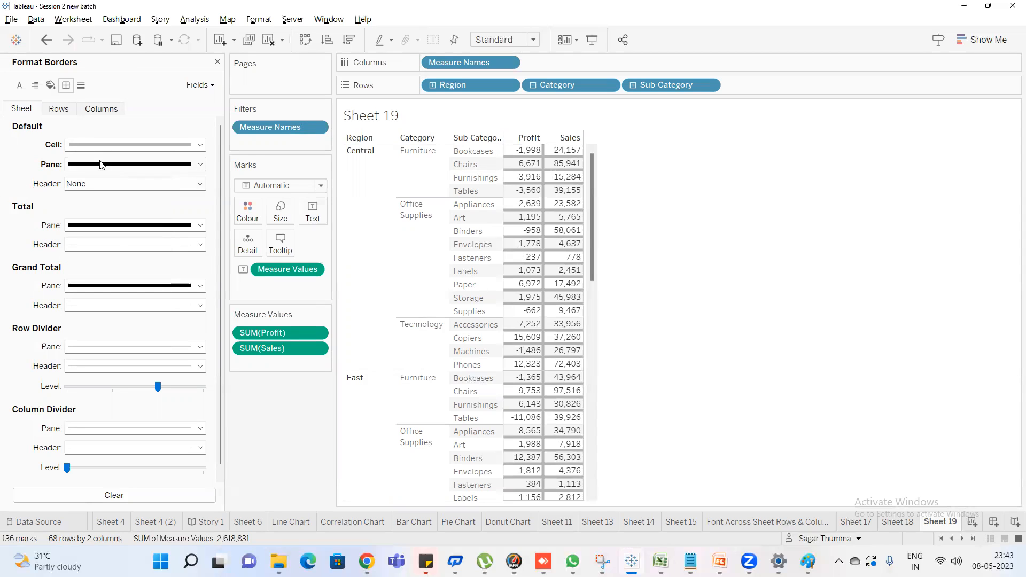
Apply a solid default header border in the medium line width
click(130, 183)
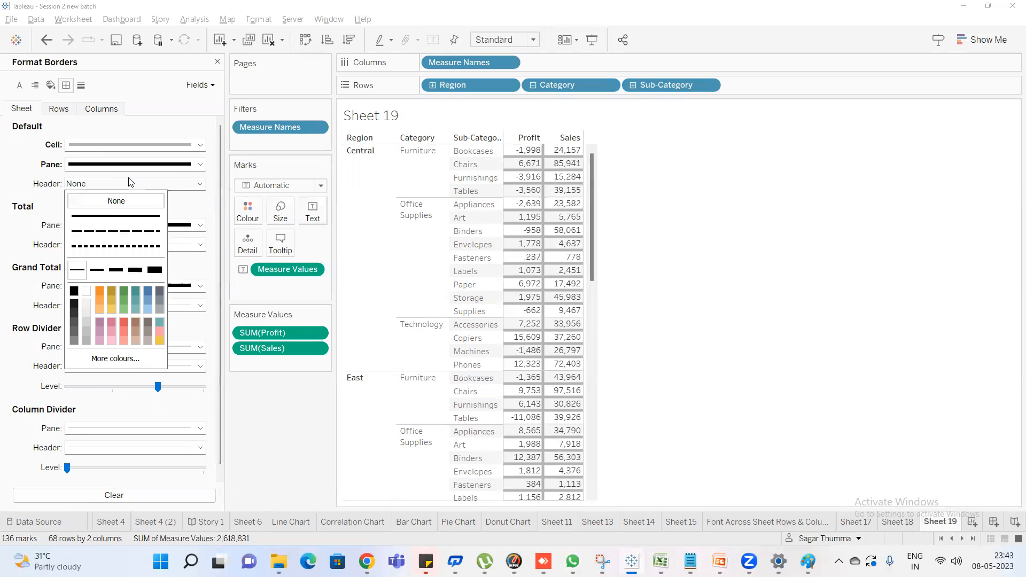
click(109, 211)
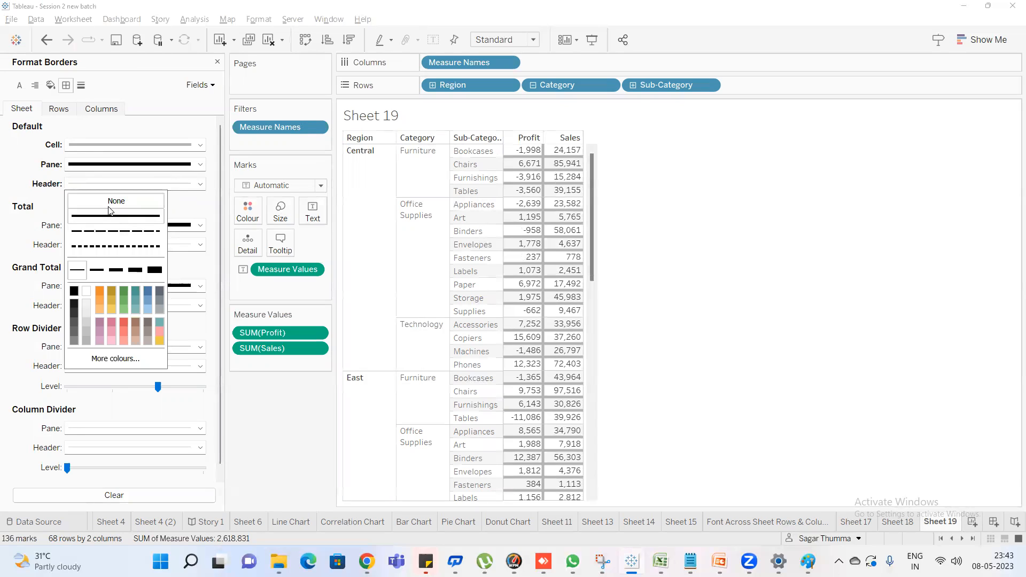
click(97, 269)
click(116, 271)
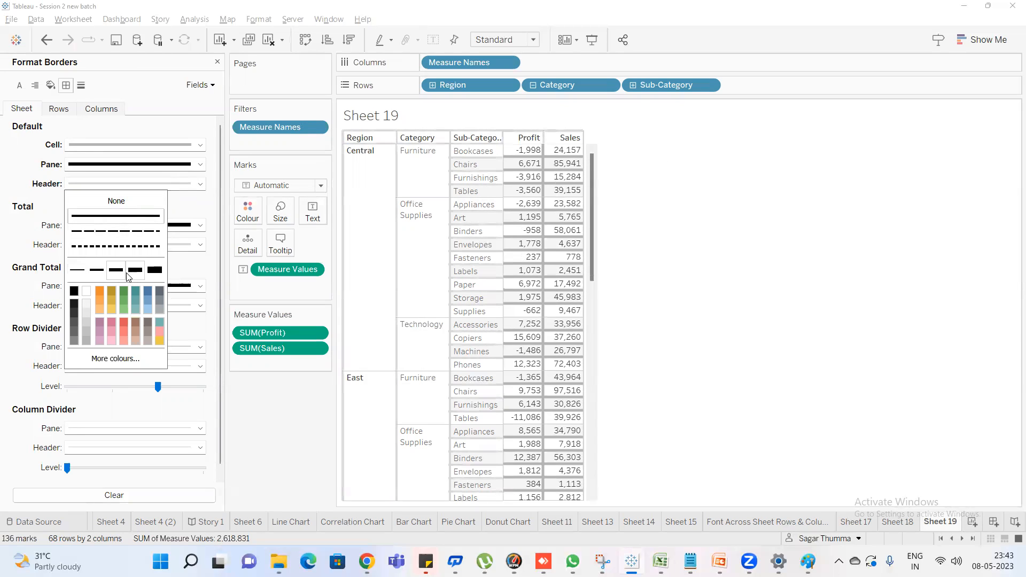
click(1, 165)
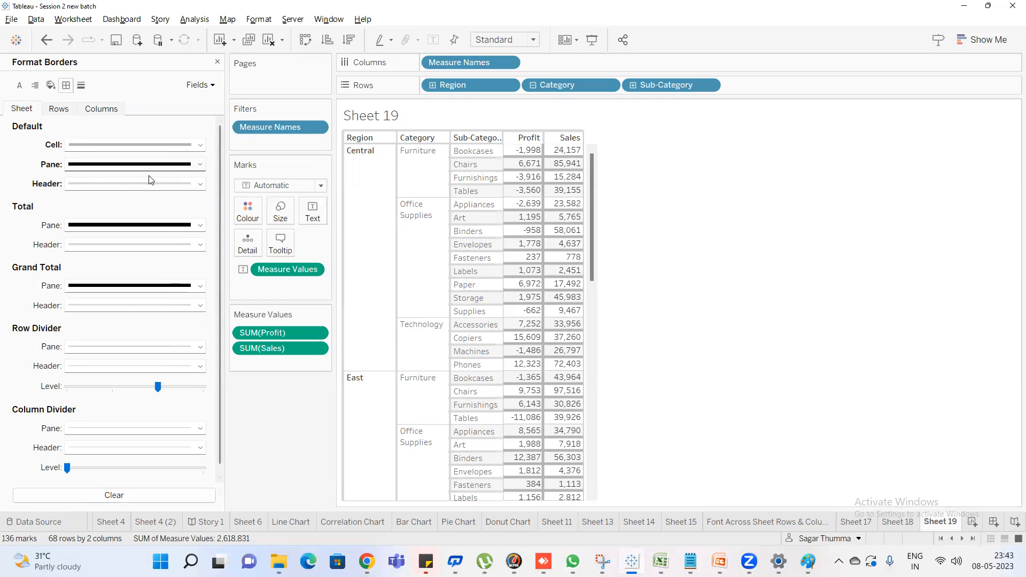
Set the default header, pane and cell borders all to None
click(120, 185)
click(117, 201)
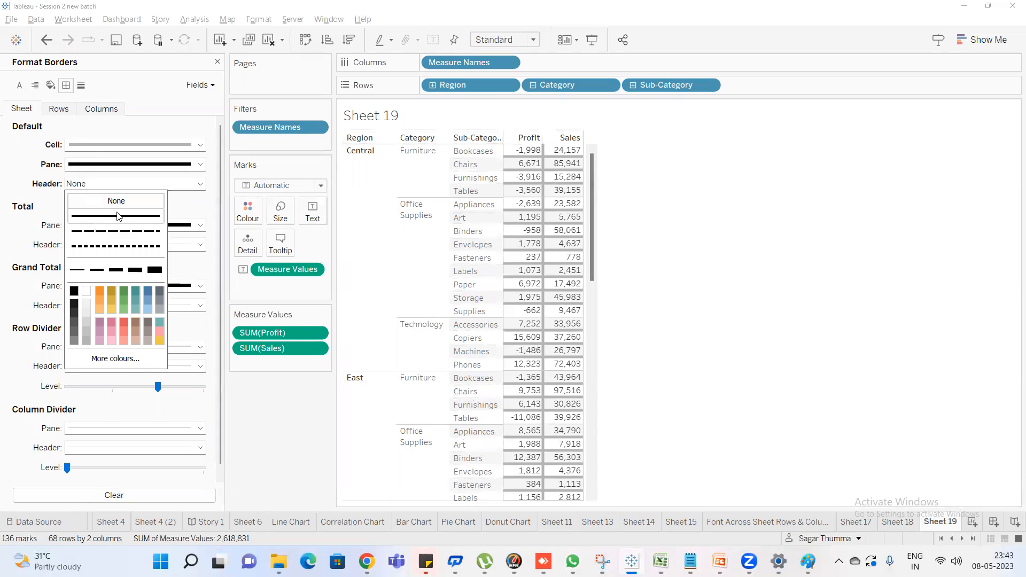
click(22, 171)
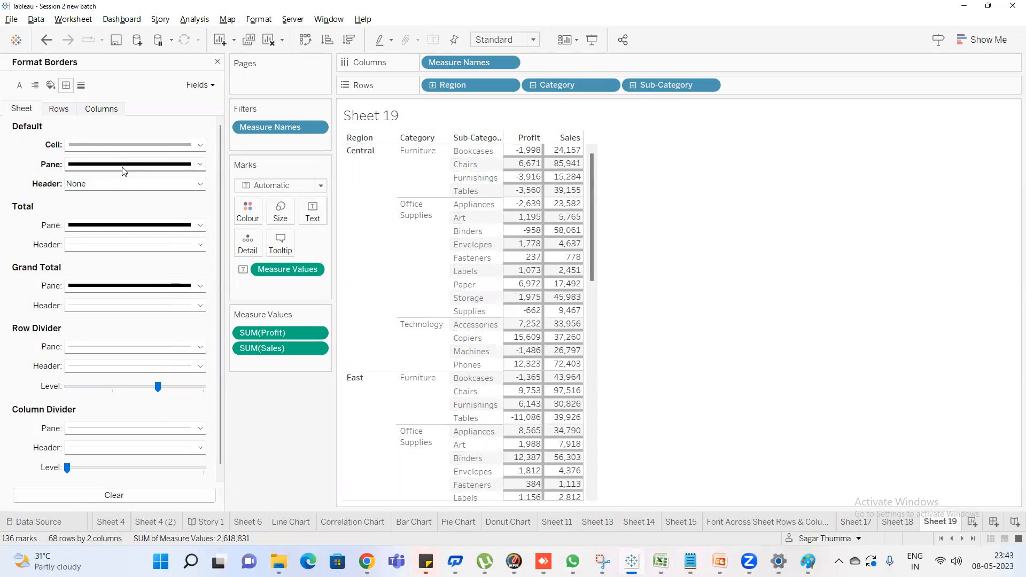
click(124, 171)
click(116, 182)
click(7, 166)
click(100, 149)
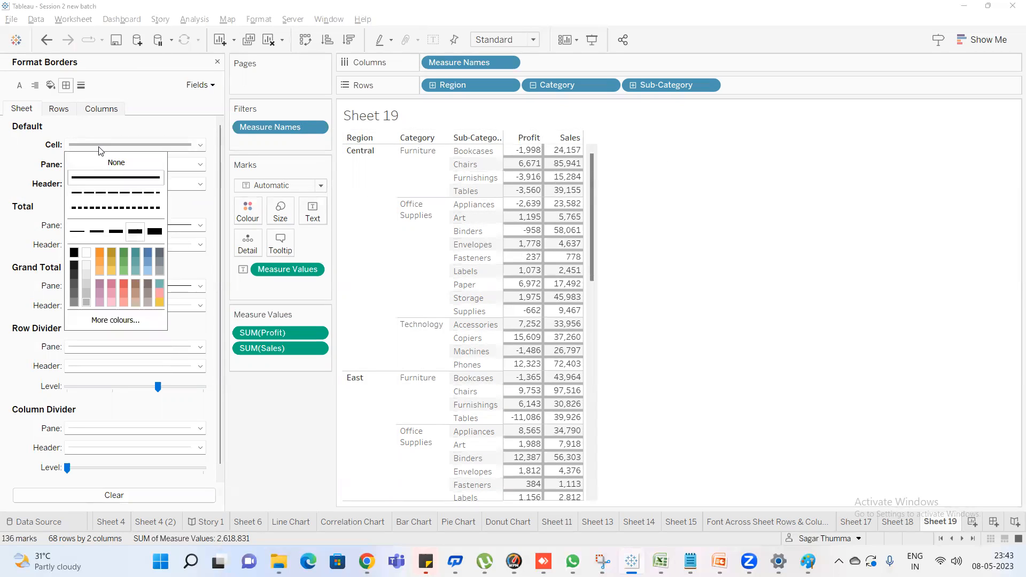
click(116, 163)
click(20, 167)
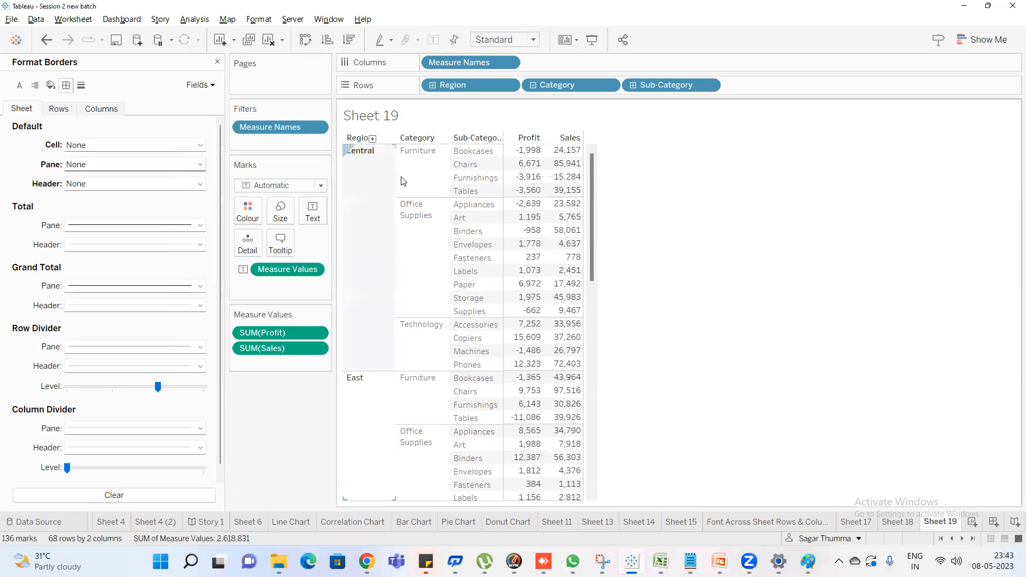
Set the total pane and header borders and the grand total pane border to None
click(110, 226)
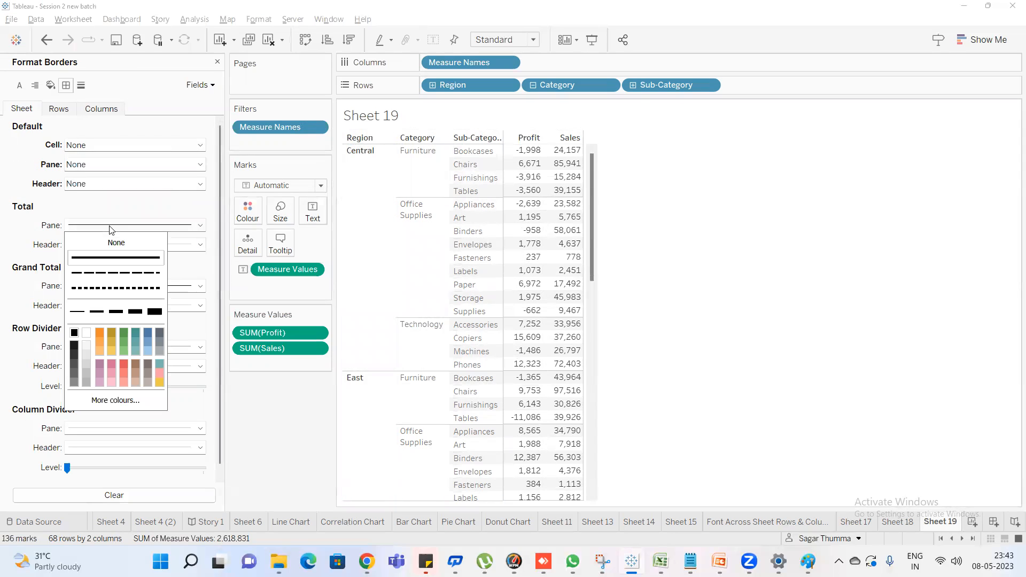
click(105, 243)
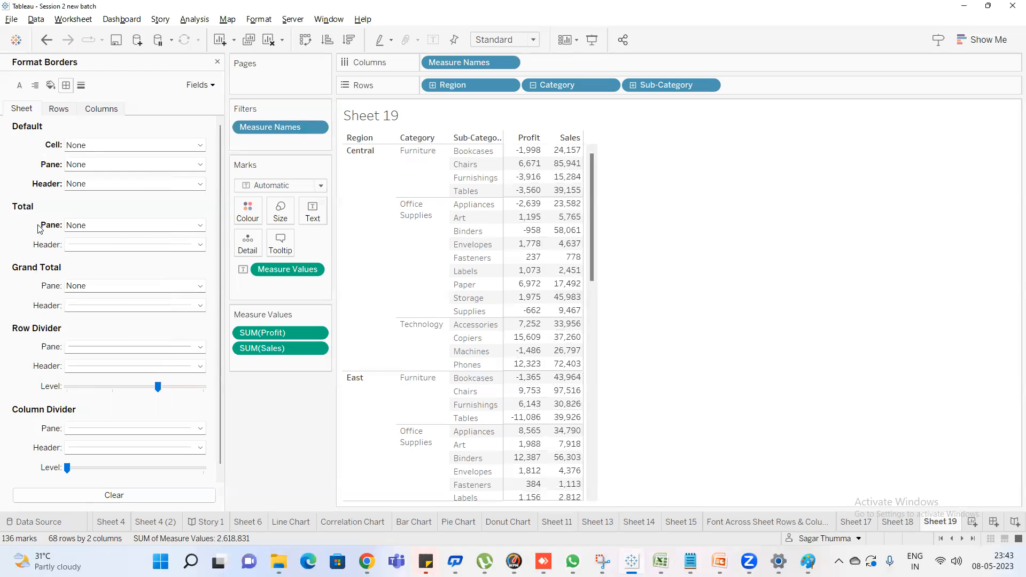
click(135, 243)
click(127, 260)
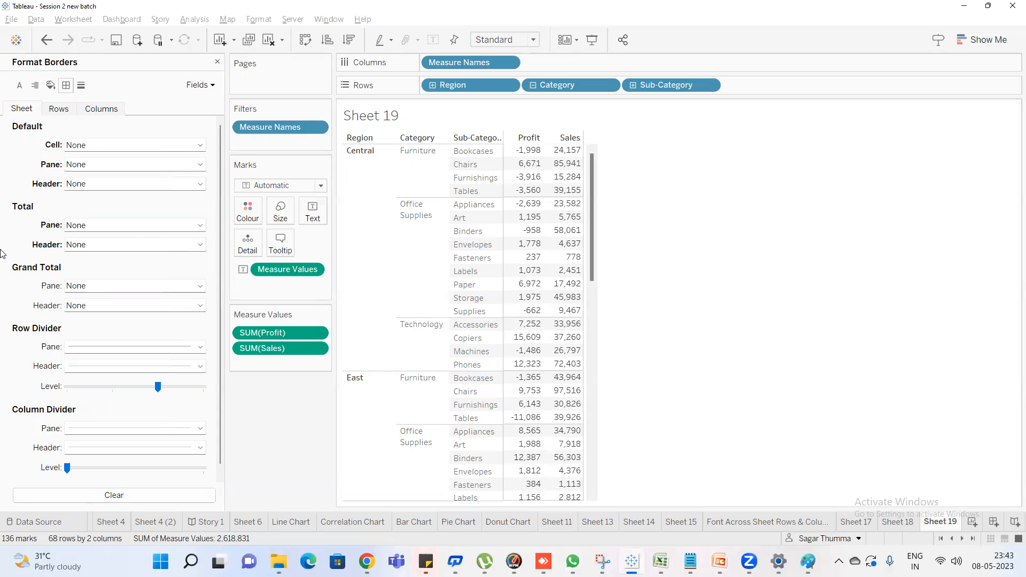
click(88, 287)
click(93, 304)
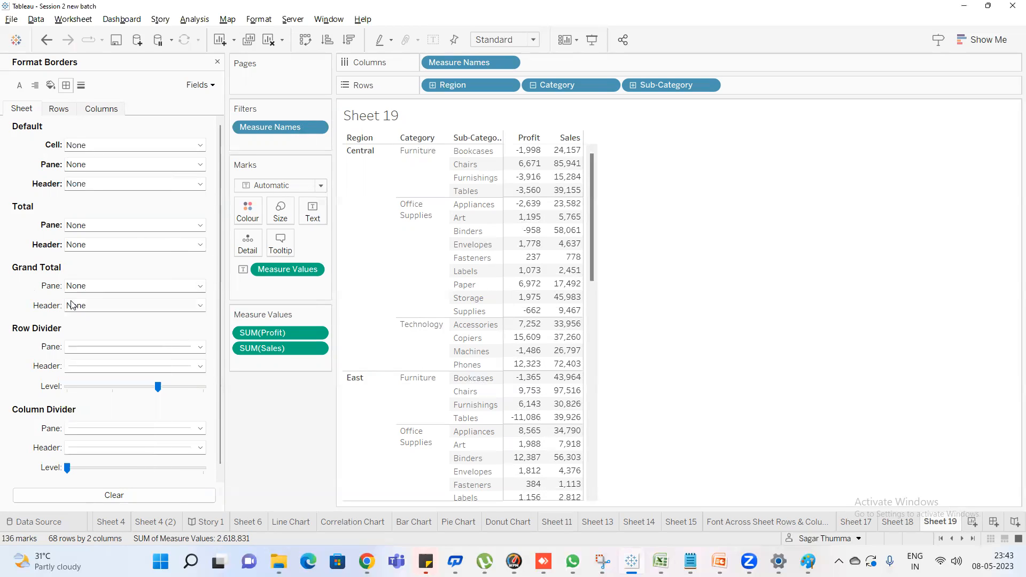
Set the row divider and column divider pane borders to None and reduce the row divider level to its minimum
click(112, 363)
click(114, 362)
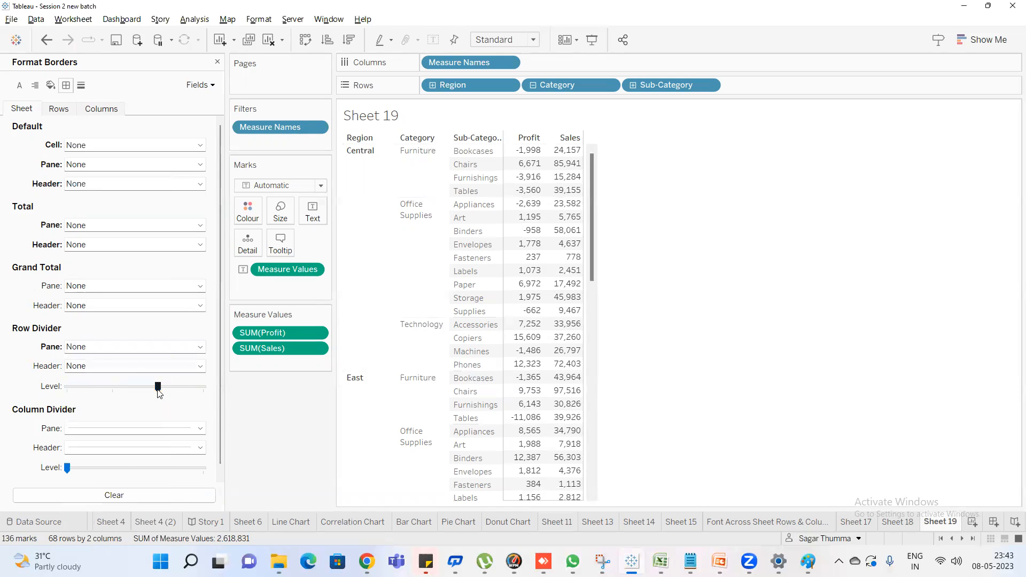
click(135, 430)
click(131, 446)
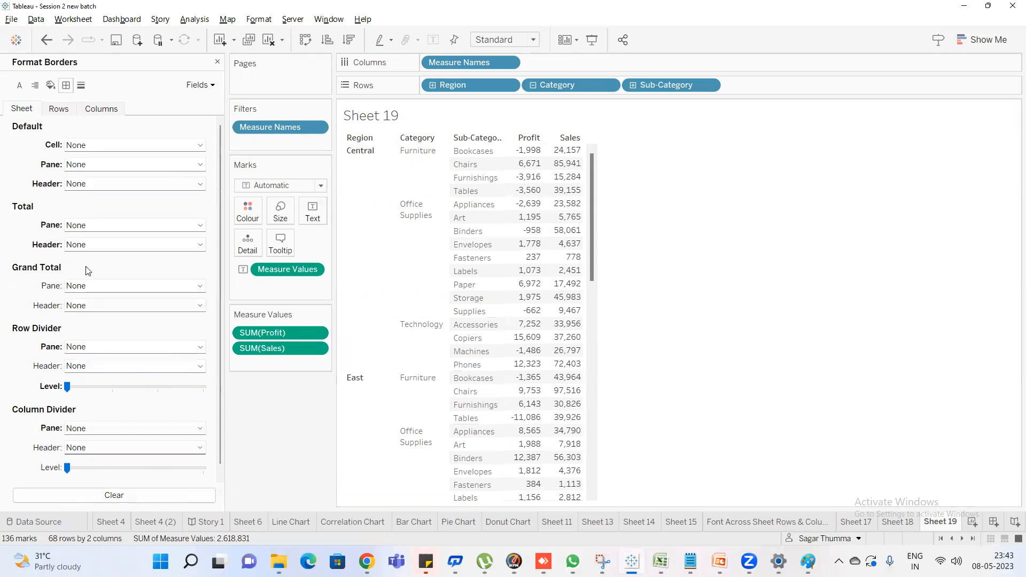
Apply a solid grey default cell border in the thinnest width and review it along the table
click(122, 151)
click(116, 177)
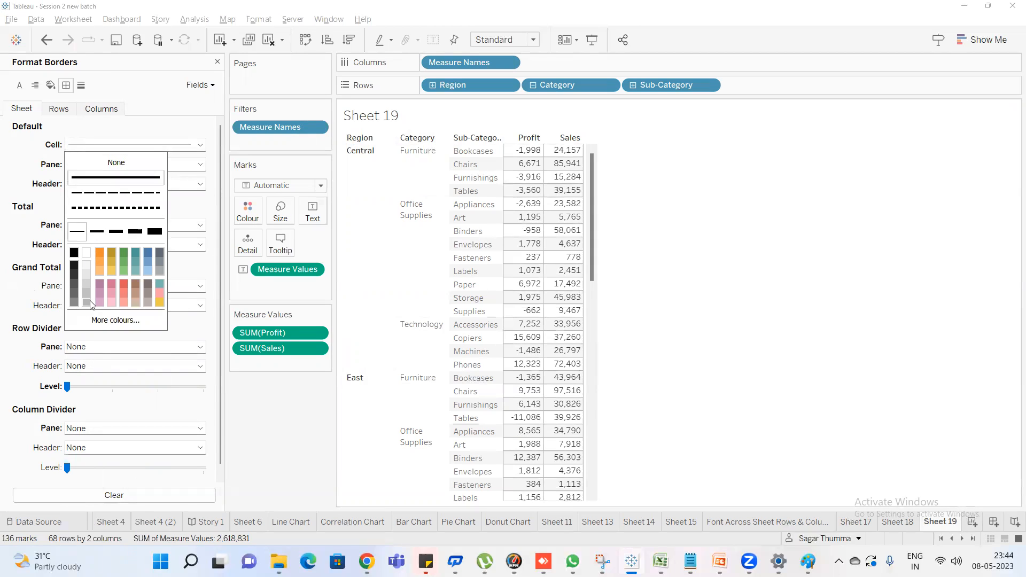
click(12, 201)
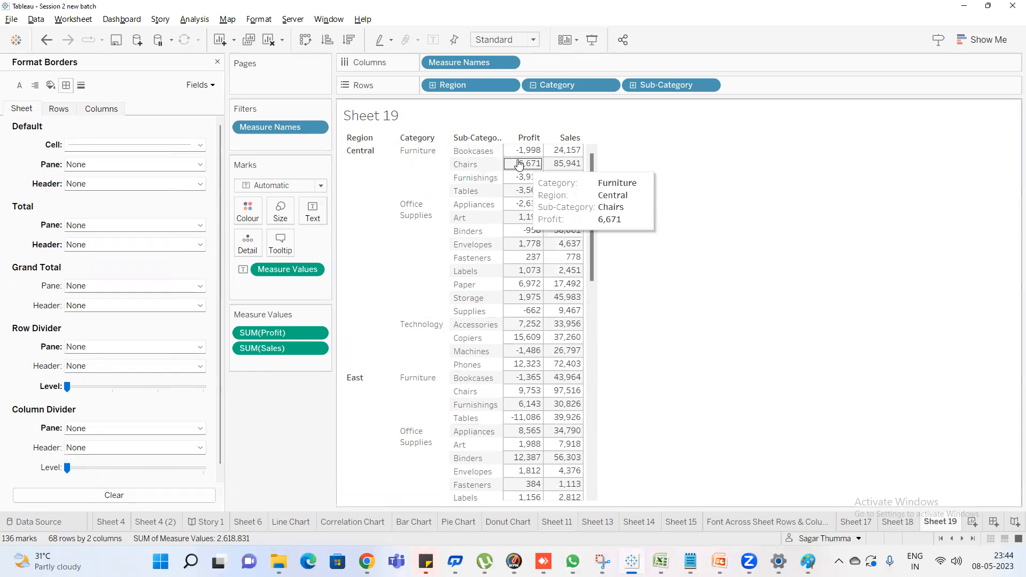
scroll(573, 289, down, 12)
scroll(575, 322, up, 4)
scroll(575, 322, up, 8)
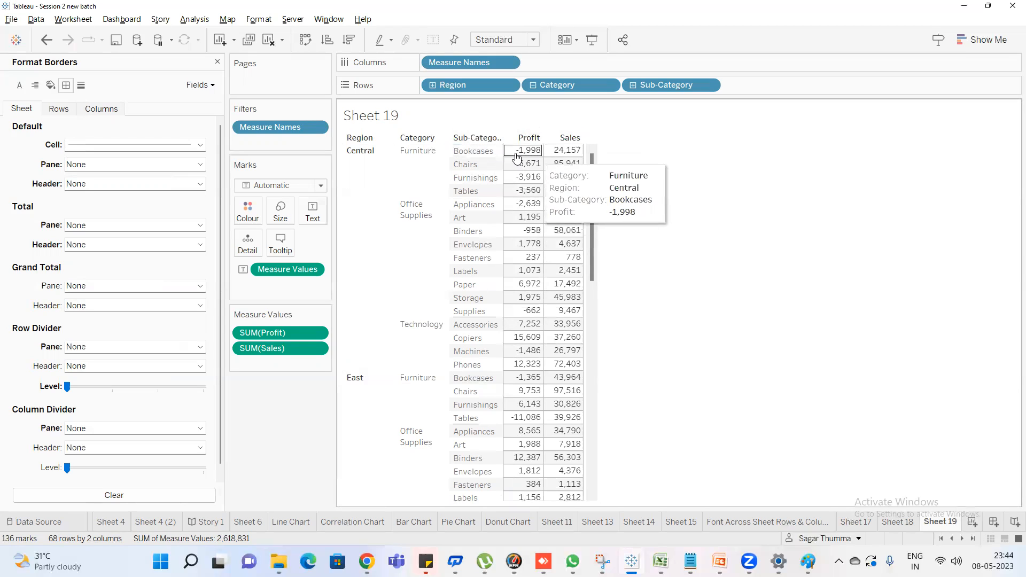
Set the default cell border to None
click(89, 165)
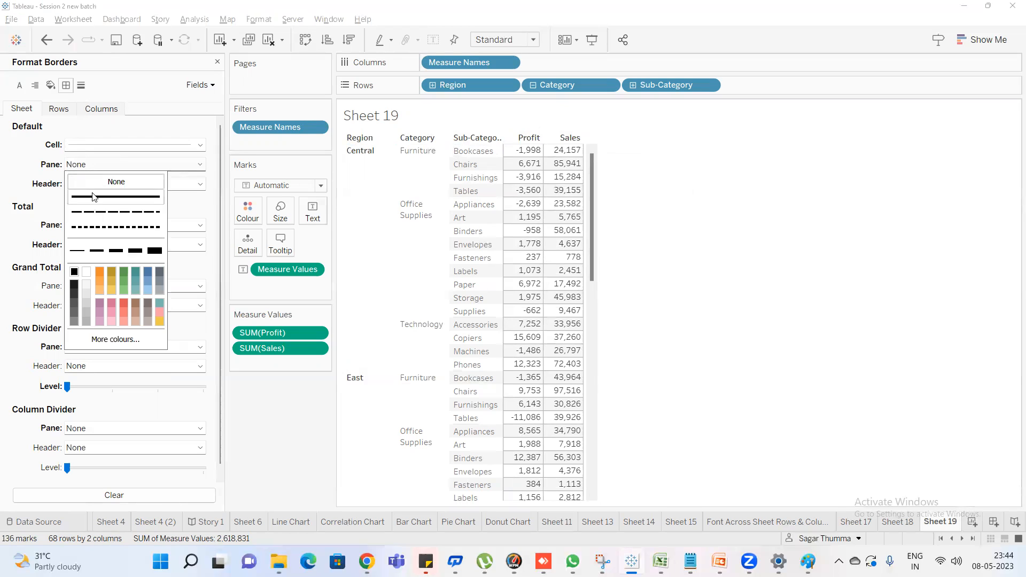
click(30, 152)
click(117, 146)
click(119, 163)
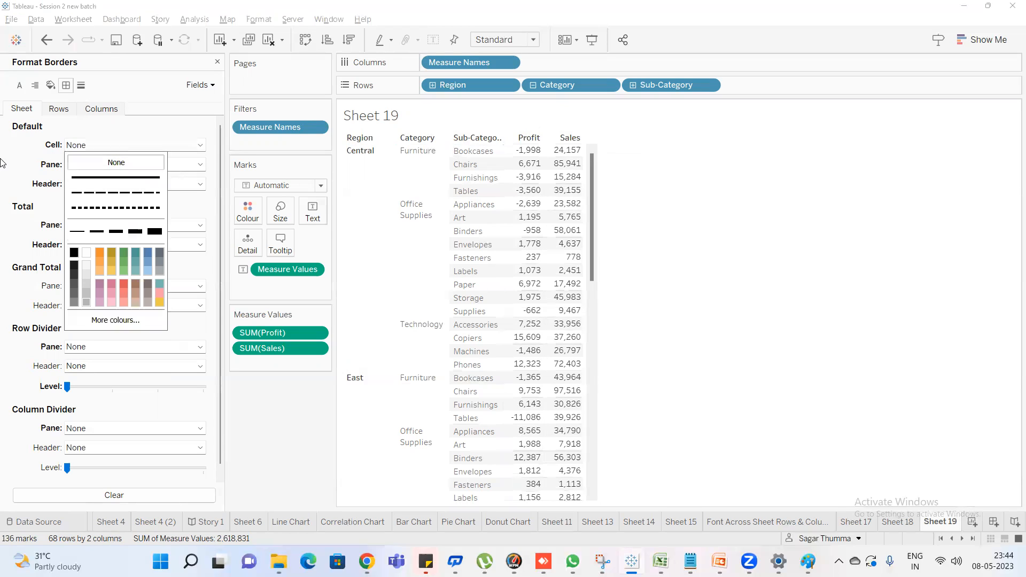
click(2, 159)
Apply a solid grey default pane border in the thinnest width and review the pane boundaries down the table
click(129, 165)
click(116, 197)
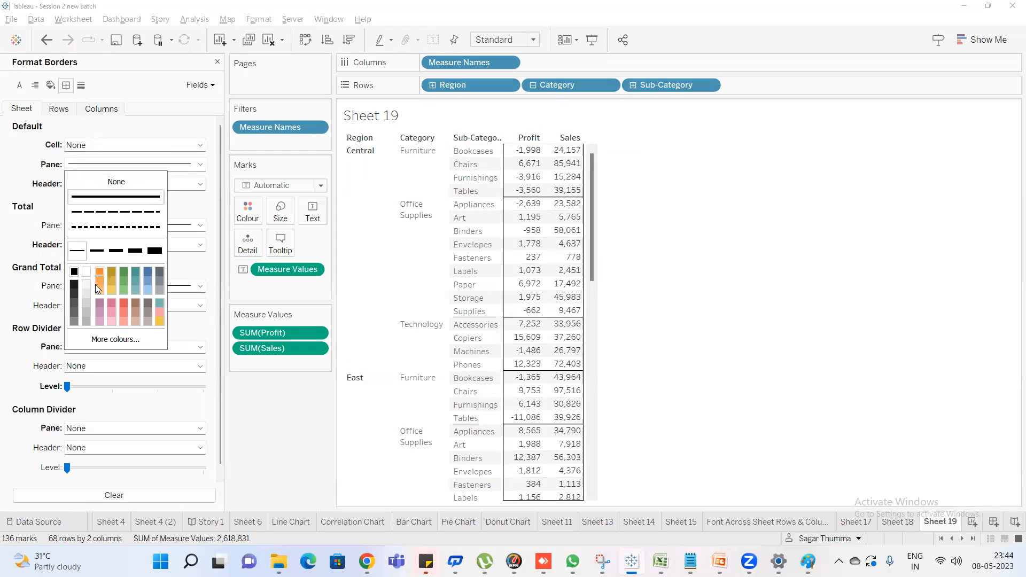
click(87, 319)
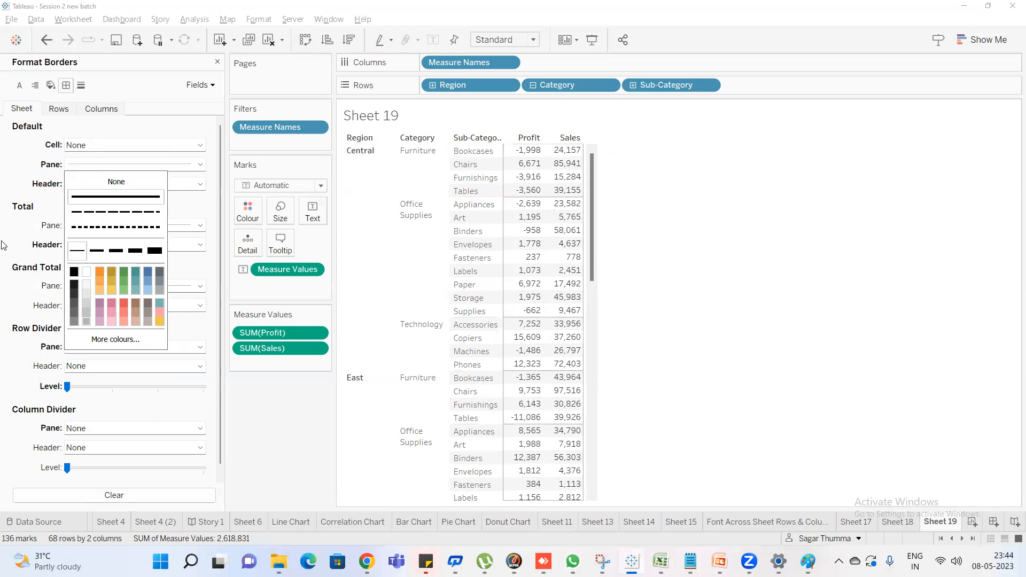
click(2, 245)
mouse_move(561, 236)
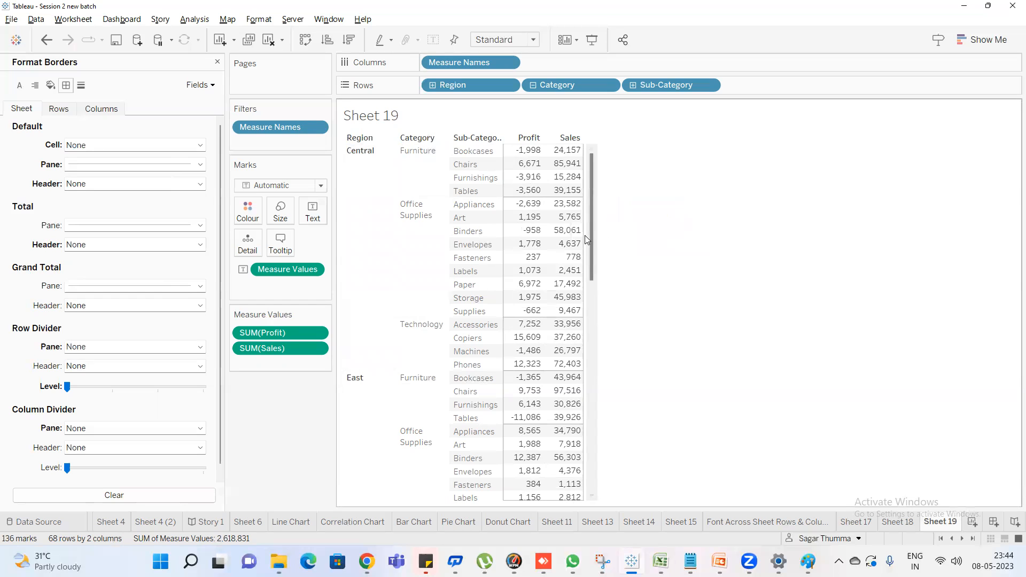
scroll(553, 230, down, 8)
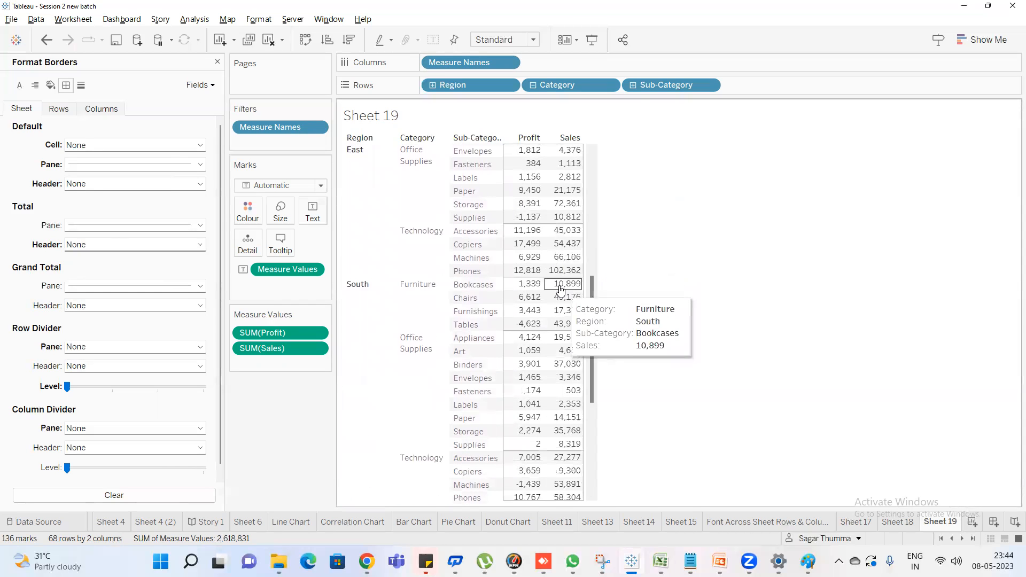
scroll(560, 290, up, 8)
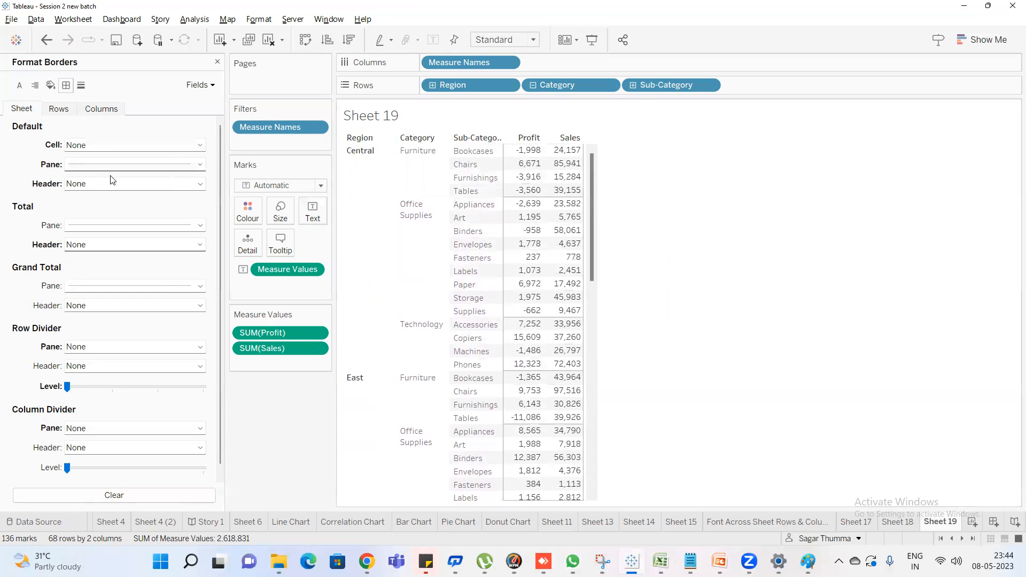
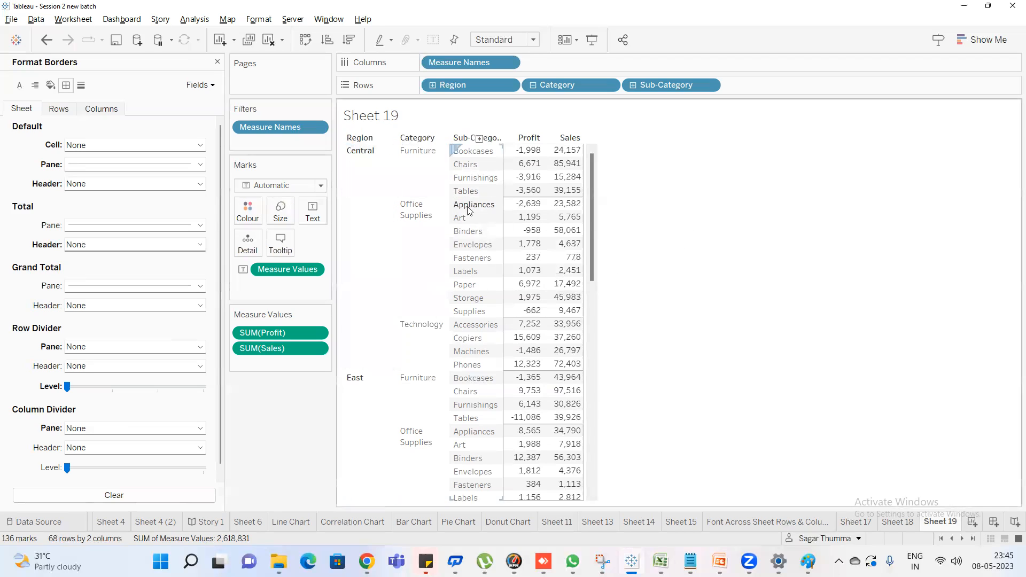
Set the default pane border to the second-thickest line width
click(131, 165)
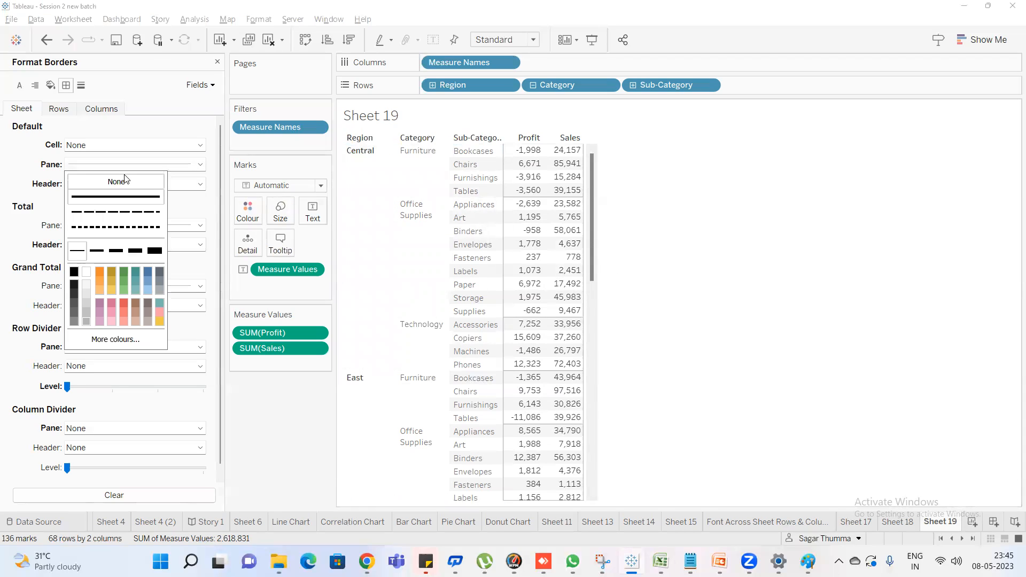
click(135, 251)
click(15, 182)
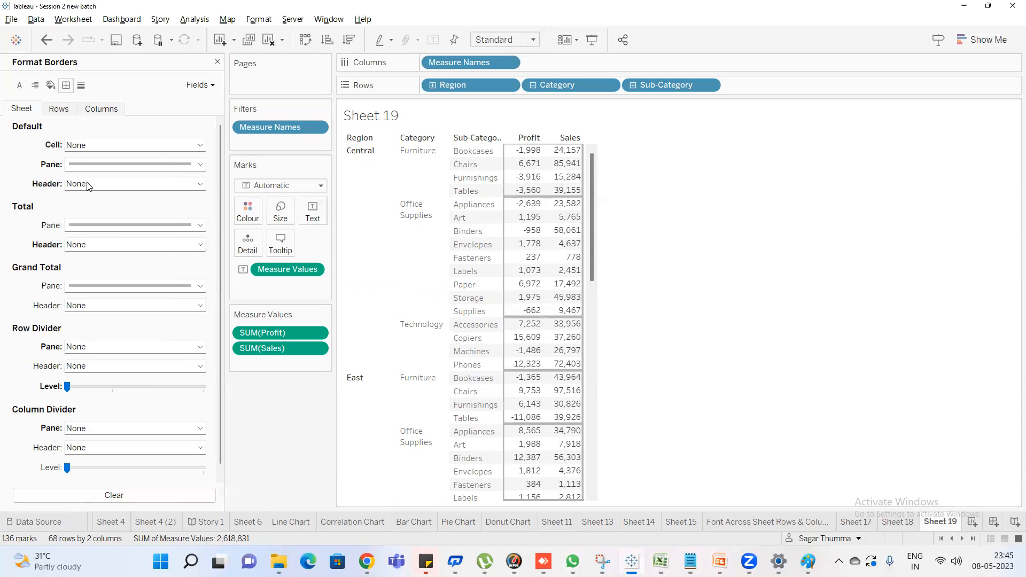
Apply a solid grey default cell border in the thinnest width alongside the thicker pane border
click(150, 149)
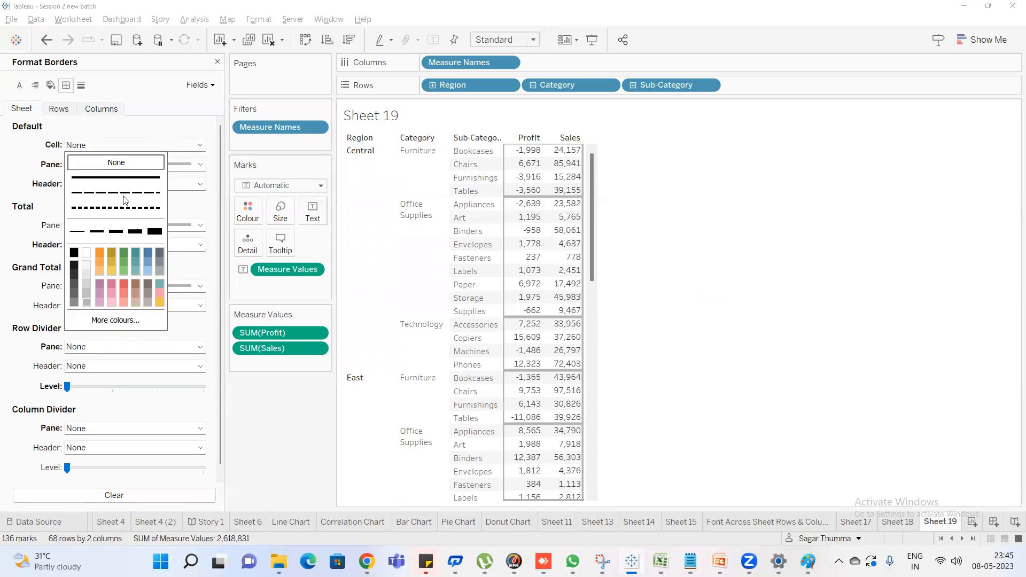
click(131, 178)
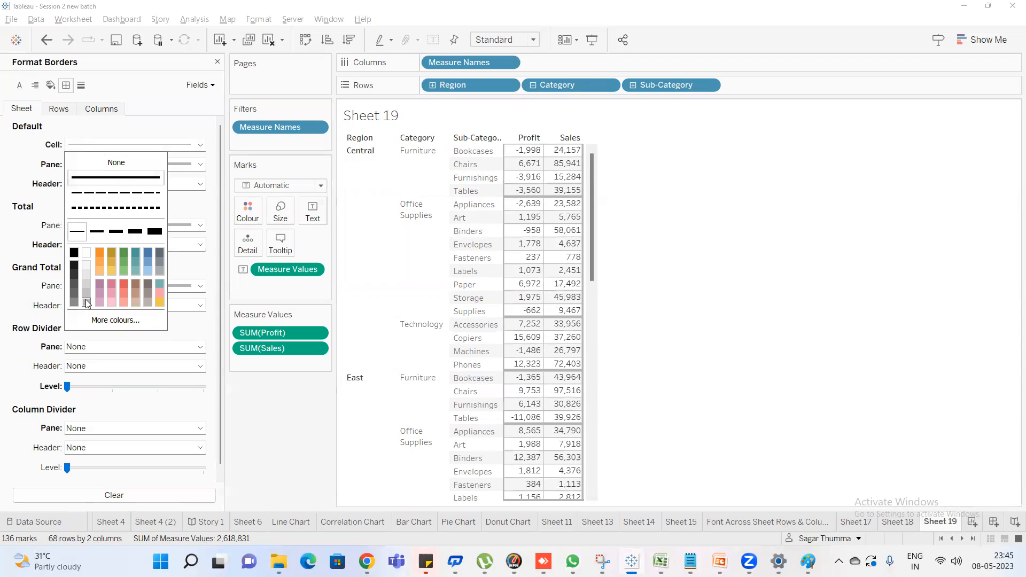
click(3, 200)
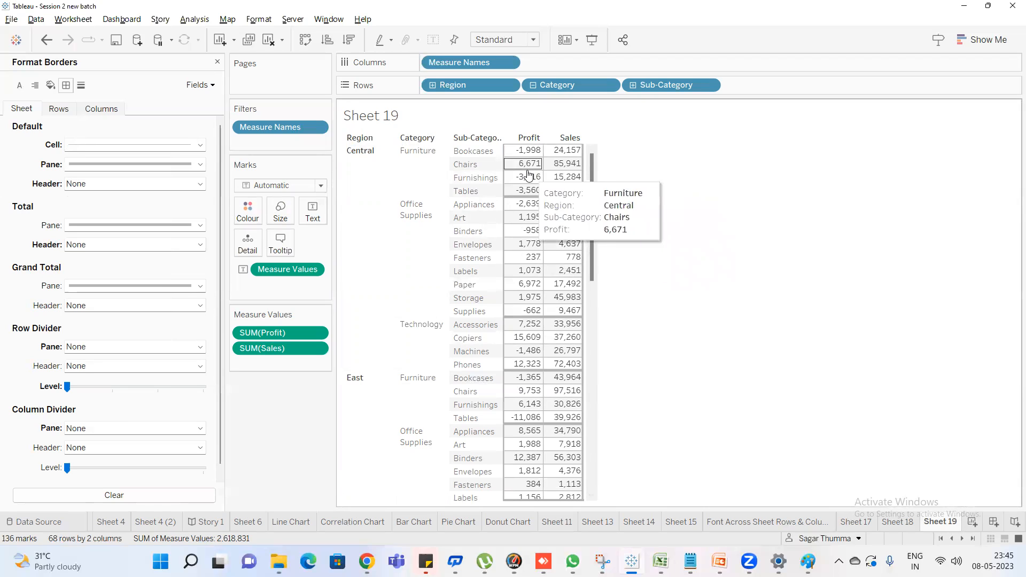
Try a solid default header border and set it back to None
click(103, 185)
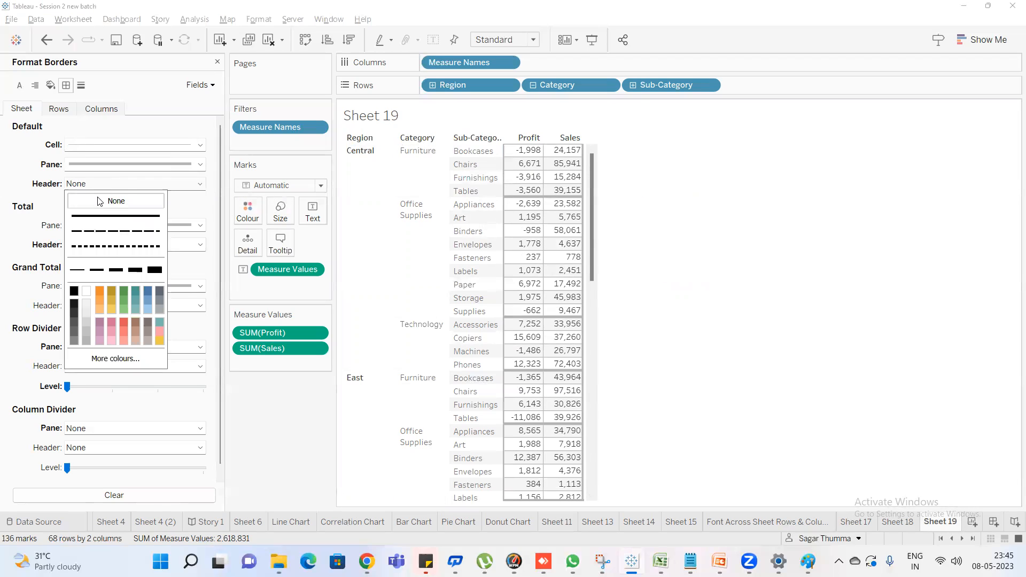
click(99, 216)
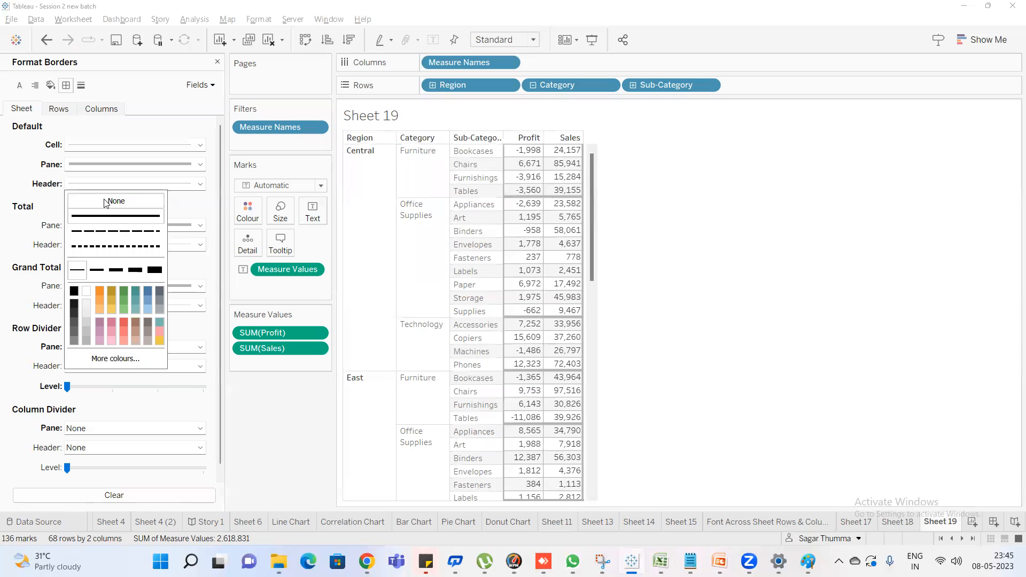
click(116, 201)
click(15, 167)
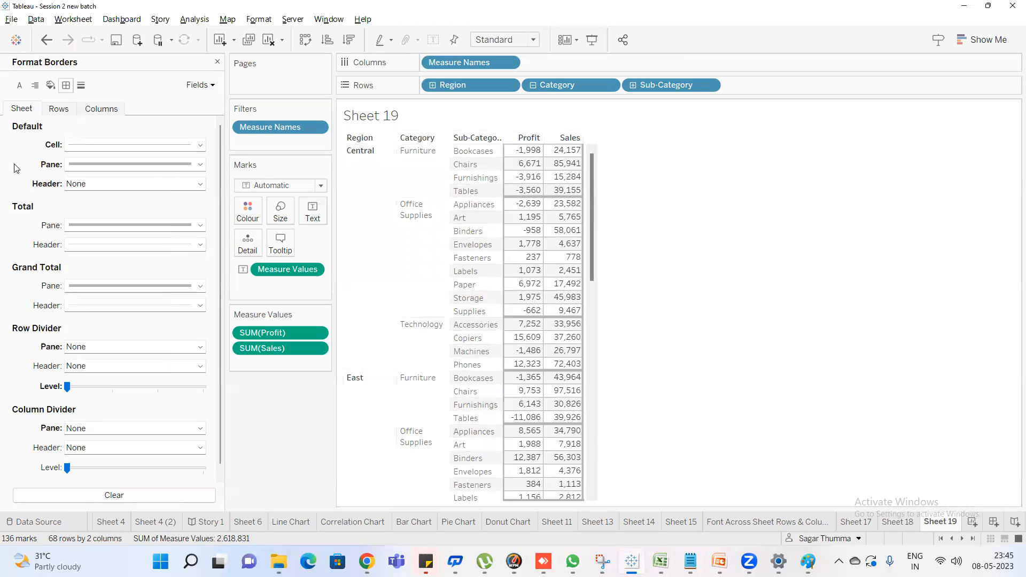
Check the colour-coded header and pane regions in the annotated table image in Paint, and return to Tableau
mouse_move(720, 561)
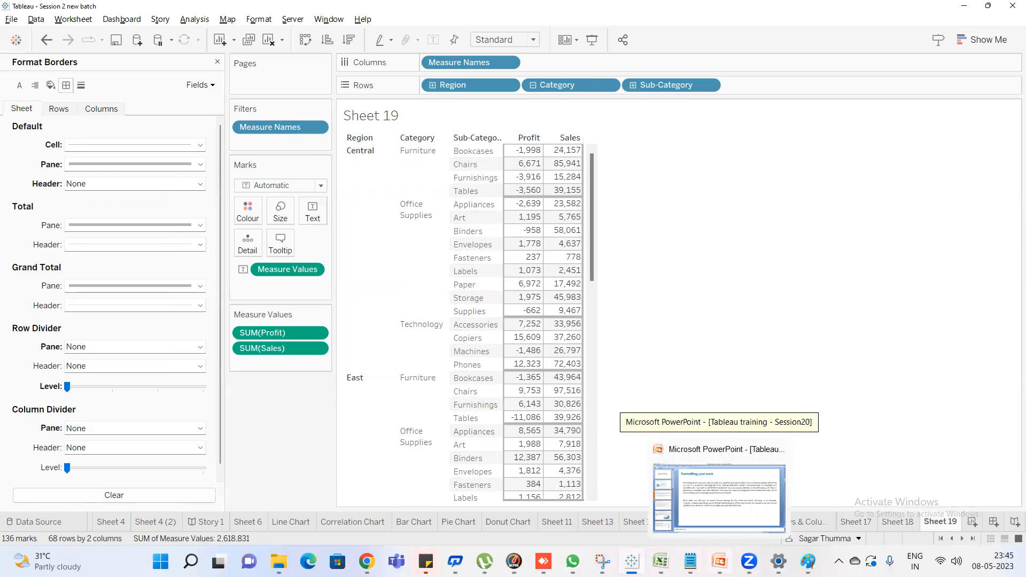
mouse_move(808, 561)
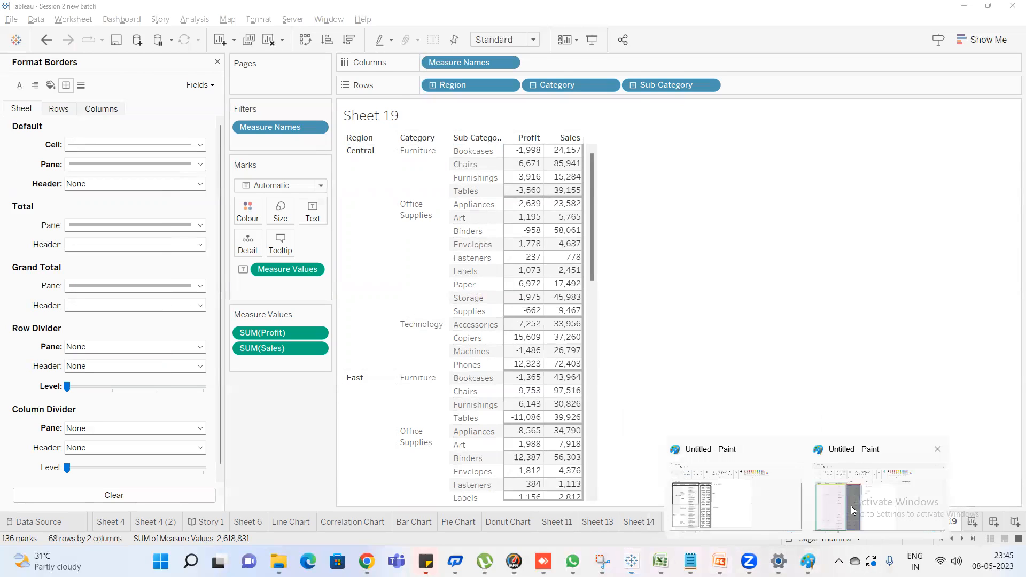
click(853, 510)
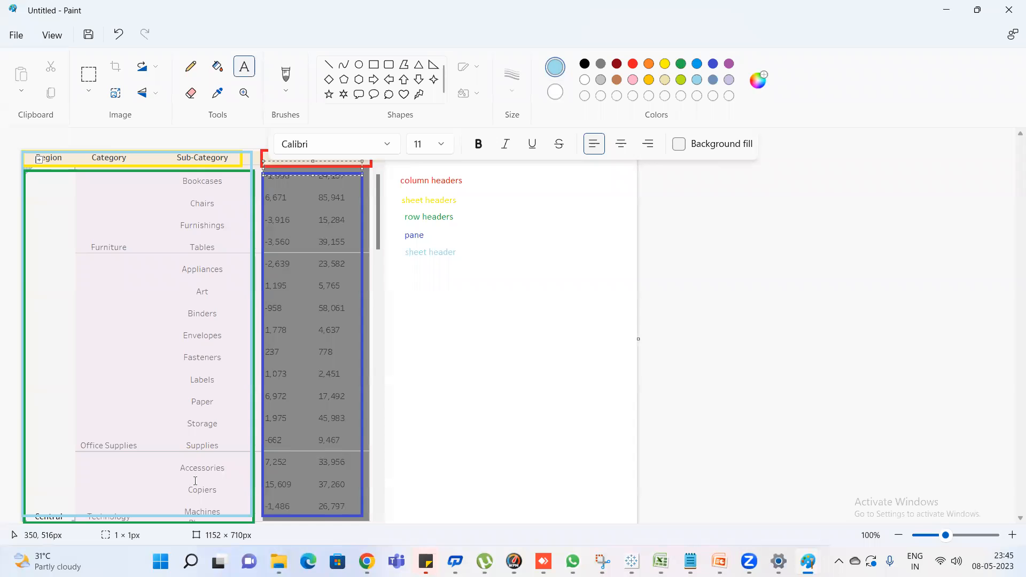
click(947, 13)
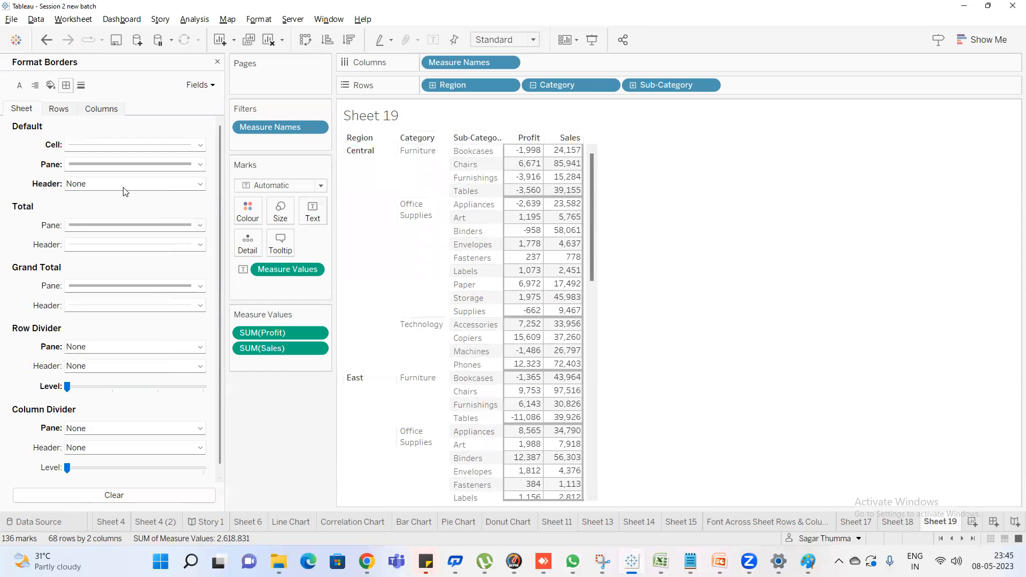
Apply a solid grey default header border in the thinnest width and review it along the row headers
click(129, 184)
click(123, 216)
click(86, 342)
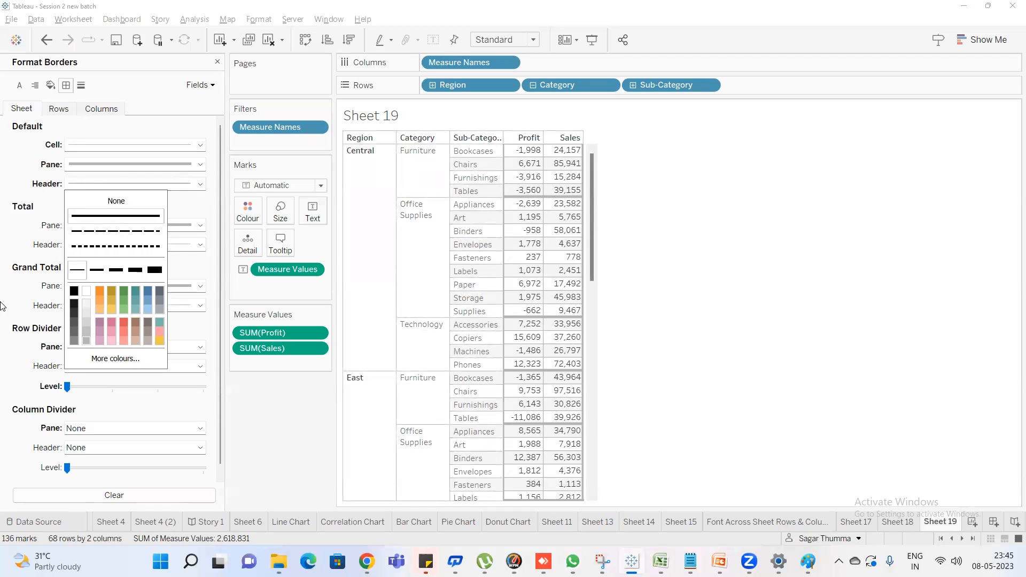
click(3, 199)
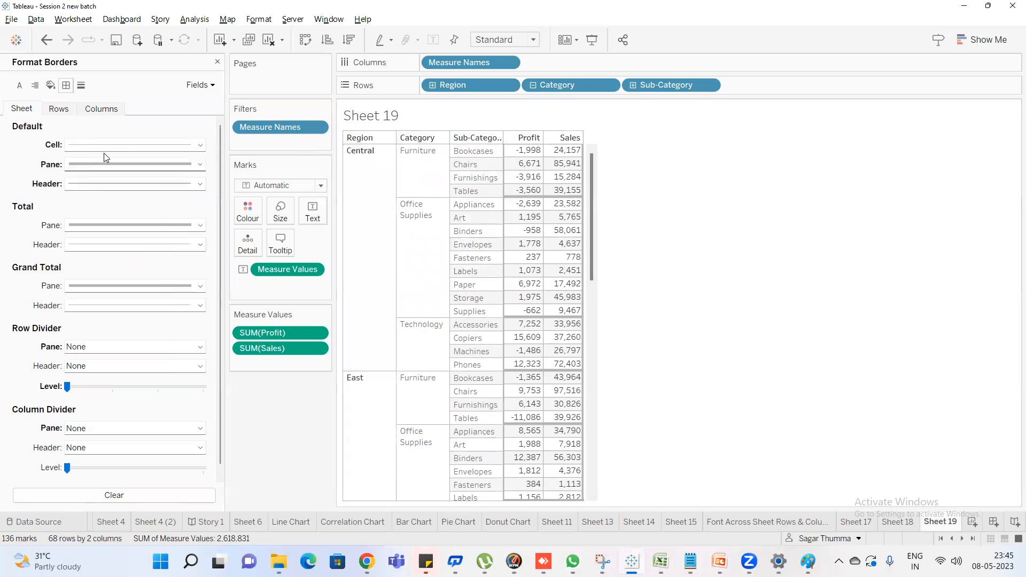
scroll(512, 242, down, 4)
scroll(512, 241, up, 4)
mouse_move(516, 163)
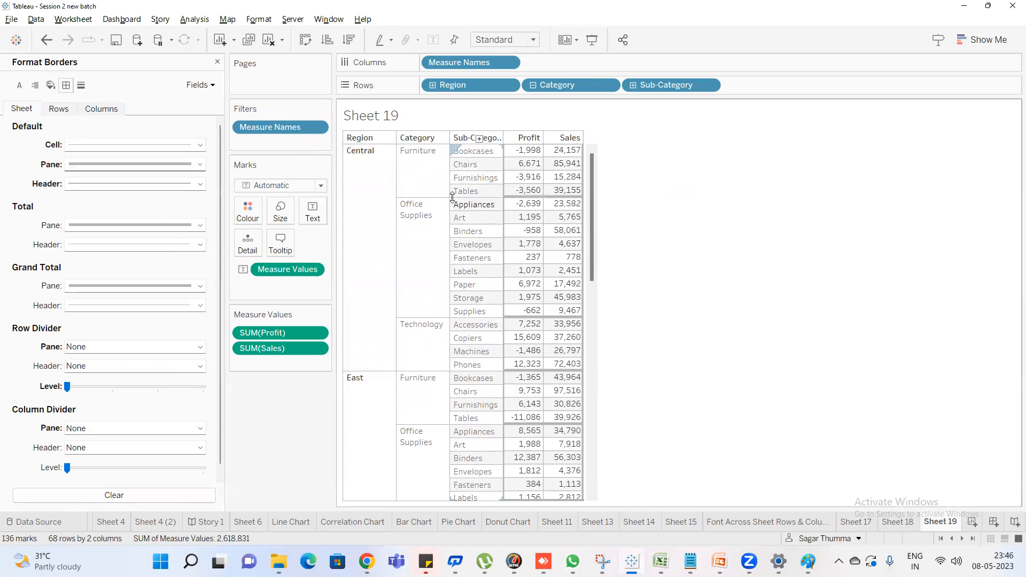
Apply a solid teal row divider pane border in the second-thickest width and review it through all regions
click(109, 349)
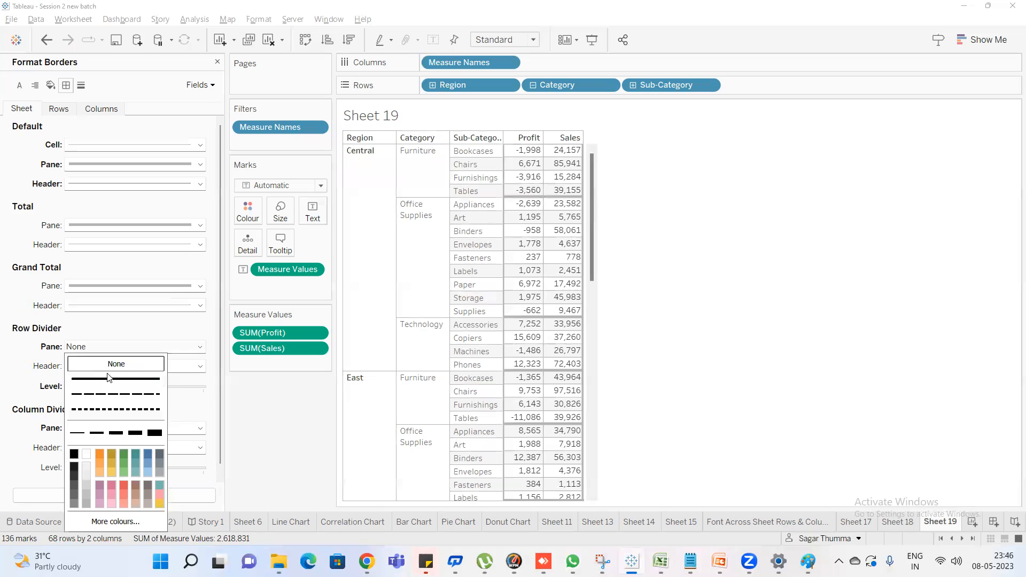
click(109, 378)
click(134, 455)
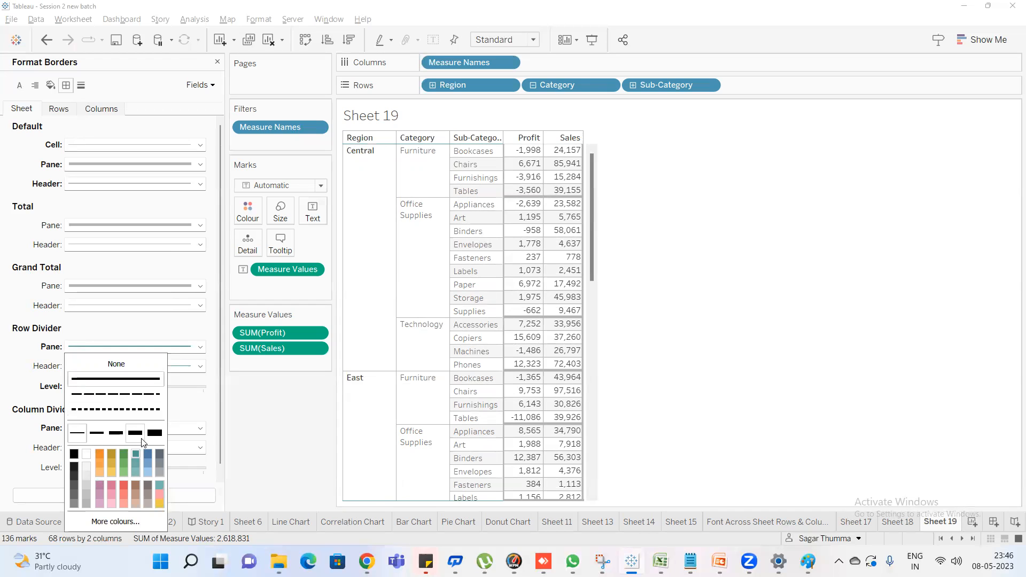
scroll(576, 297, down, 8)
scroll(576, 299, up, 8)
click(134, 438)
click(406, 241)
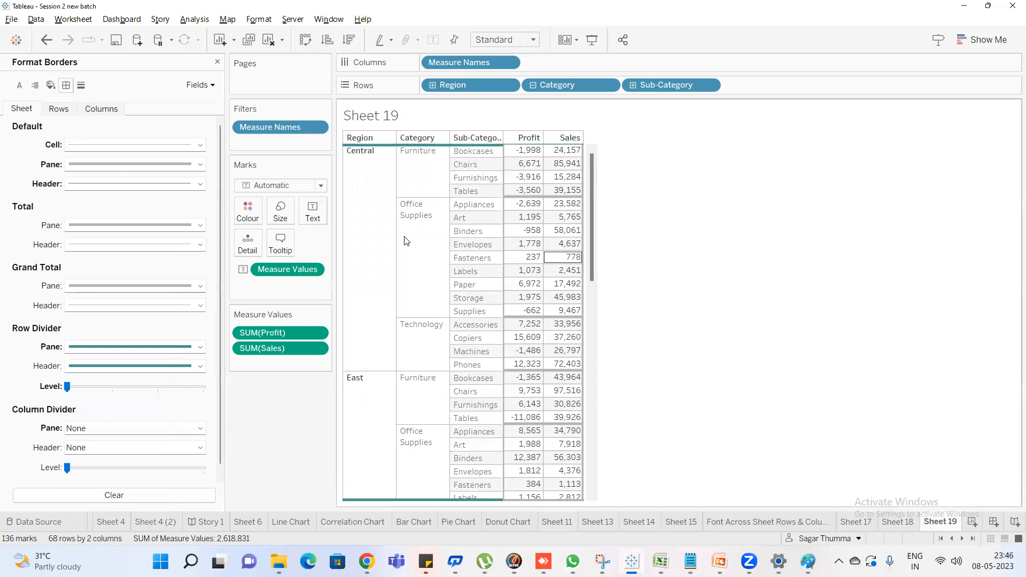
scroll(412, 235, down, 10)
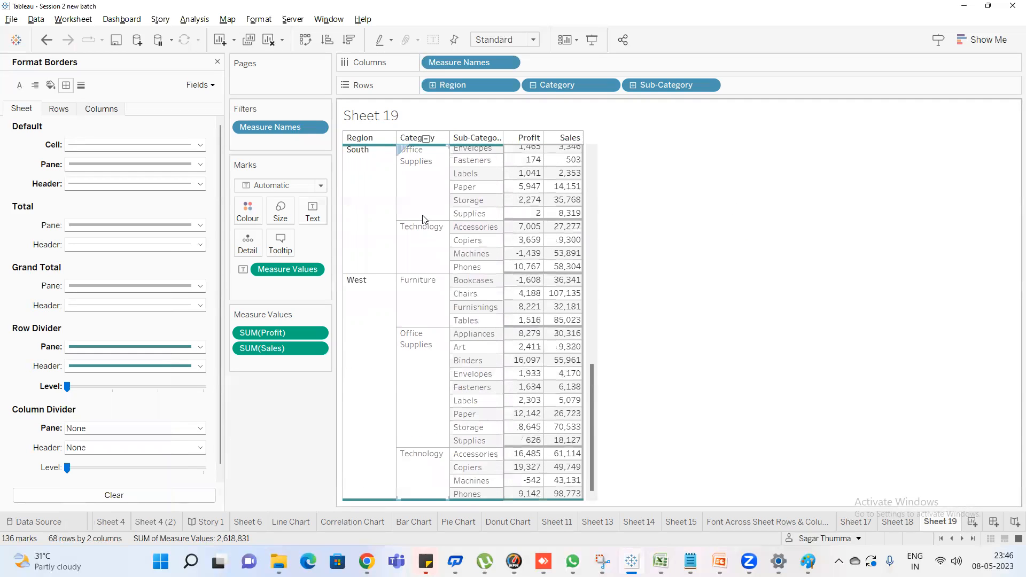
scroll(423, 219, up, 10)
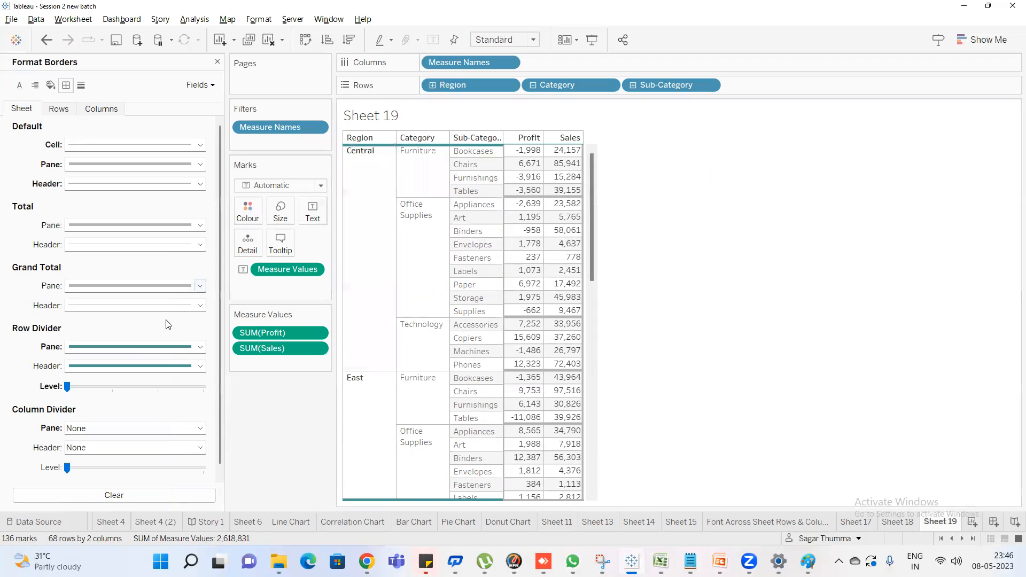
Compare the row divider level at one notch above minimum with the minimum level, reviewing the lines between regions
drag(68, 388, 96, 396)
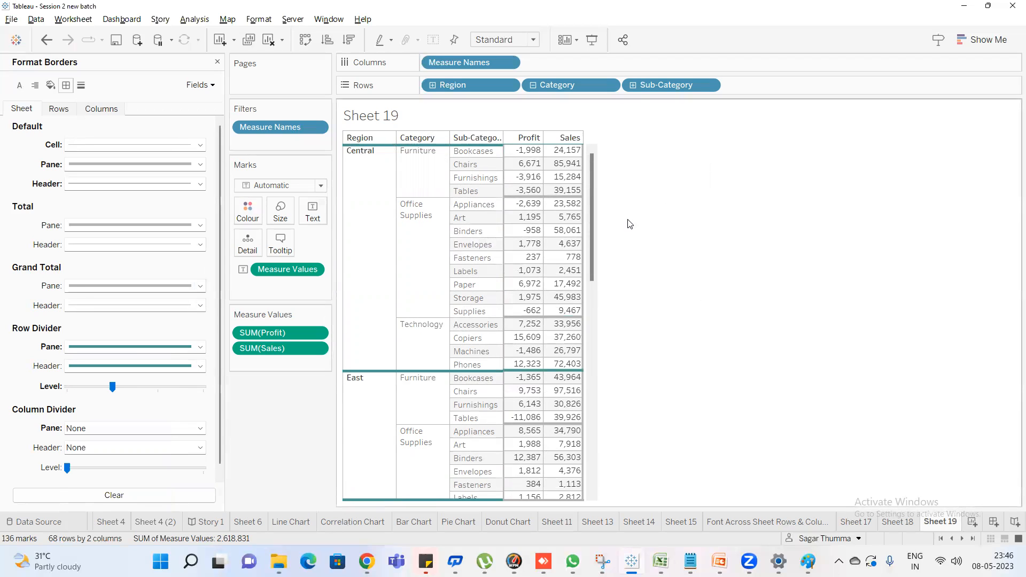
scroll(567, 256, down, 6)
scroll(486, 282, up, 4)
scroll(488, 267, up, 3)
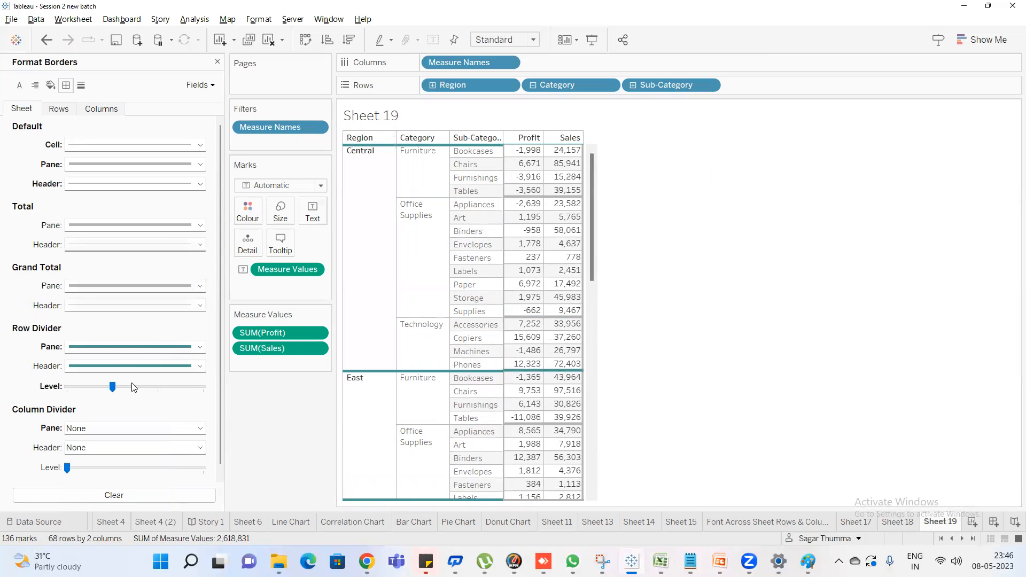
click(83, 386)
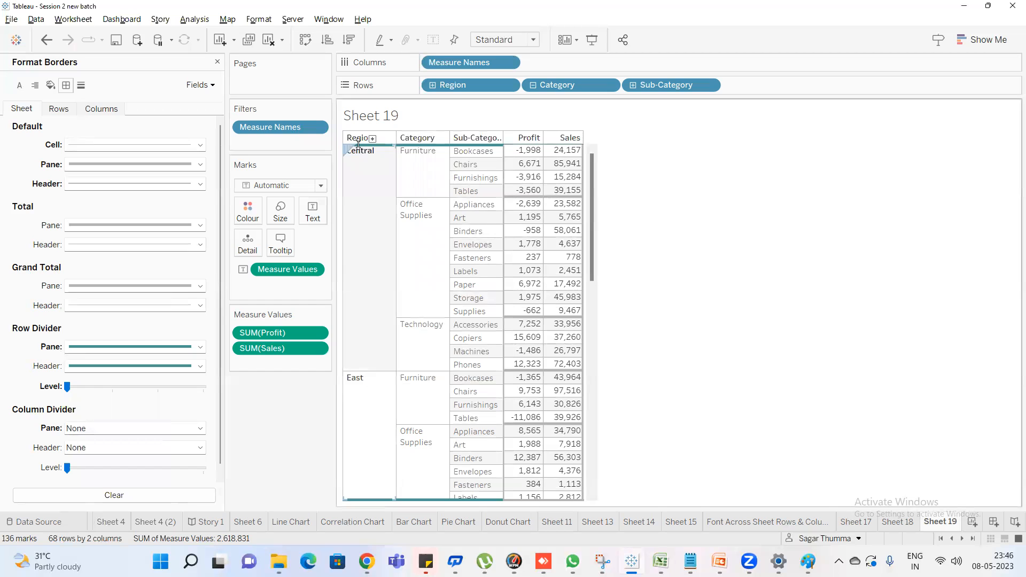
click(113, 387)
scroll(380, 239, down, 5)
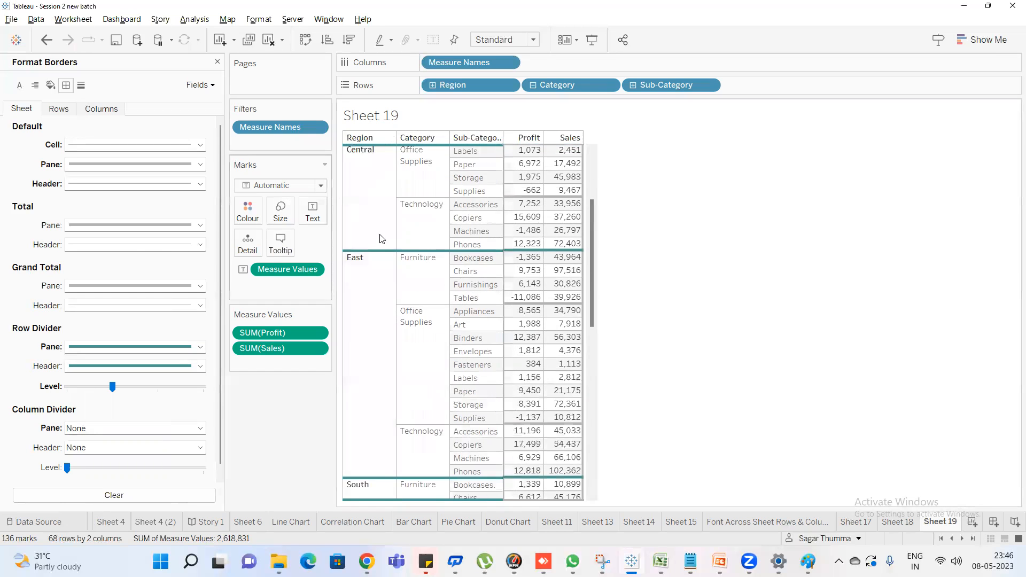
scroll(376, 219, up, 5)
Raise the row divider level by one more notch and to its maximum, and reset it to minimum to review the table
drag(112, 387, 157, 387)
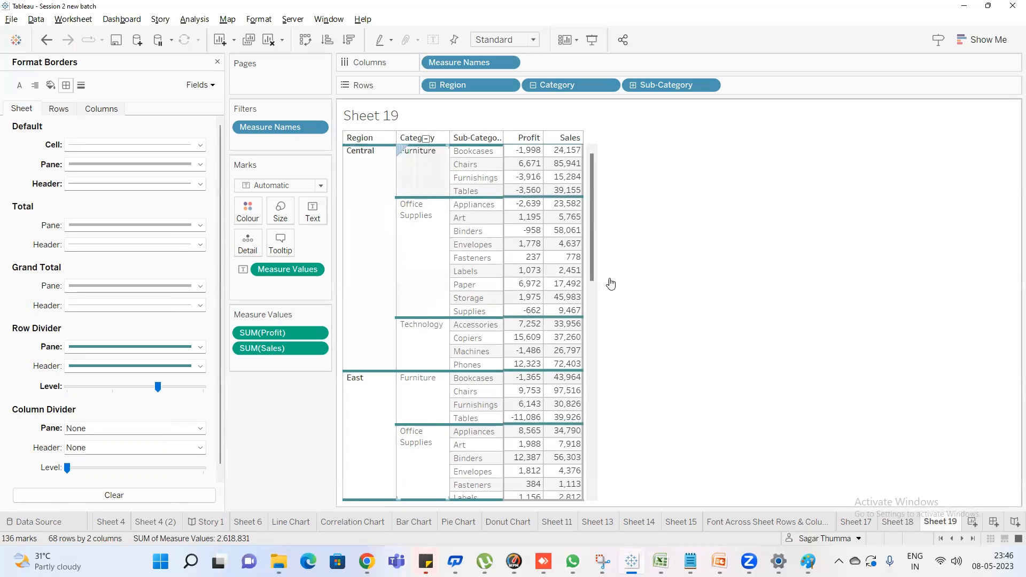
click(203, 386)
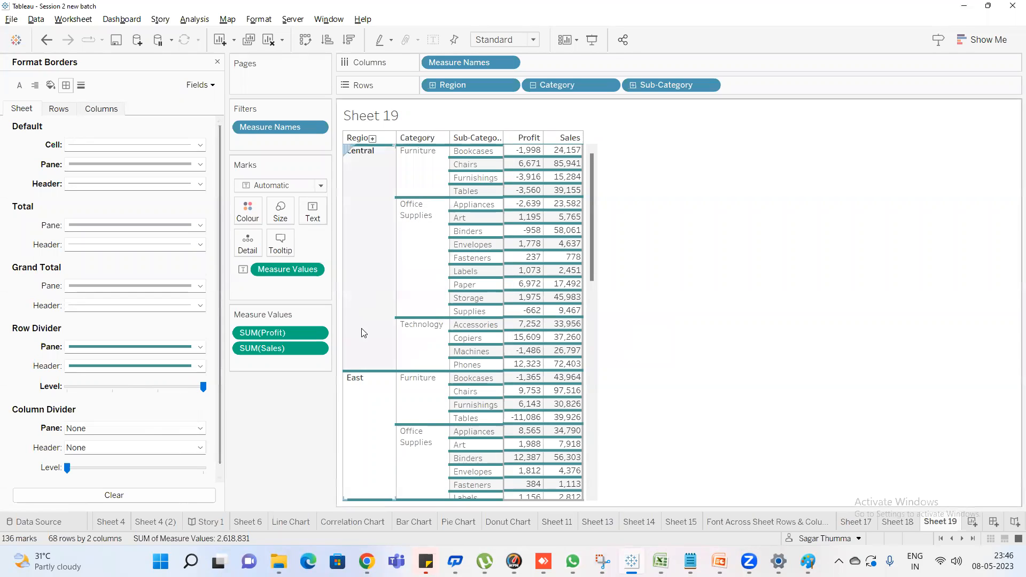
click(75, 392)
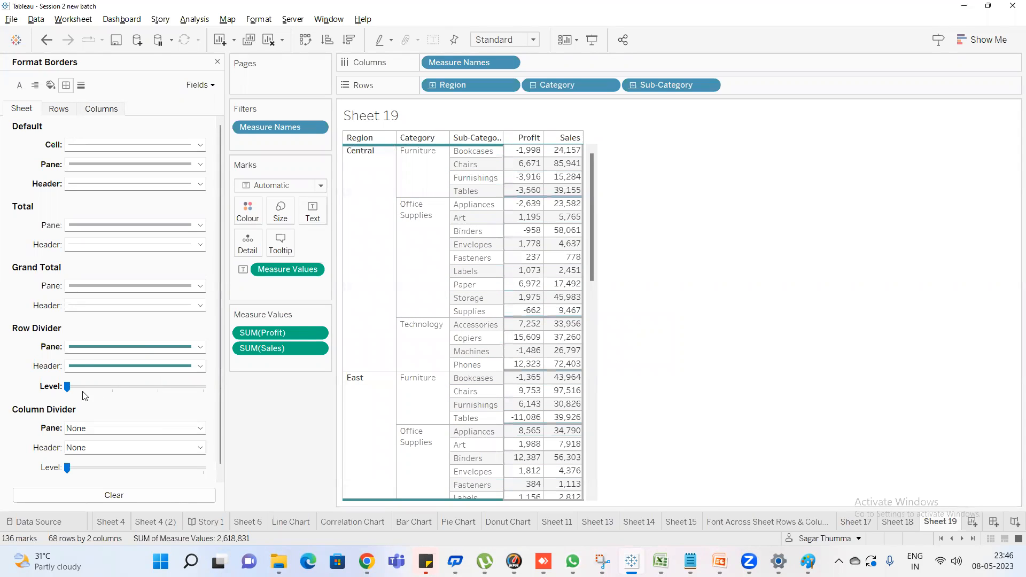
scroll(449, 237, down, 2)
scroll(449, 236, down, 7)
scroll(460, 225, up, 10)
Step the row divider level through every notch up to maximum again, review the sub-category lines, and return it to minimum
click(114, 392)
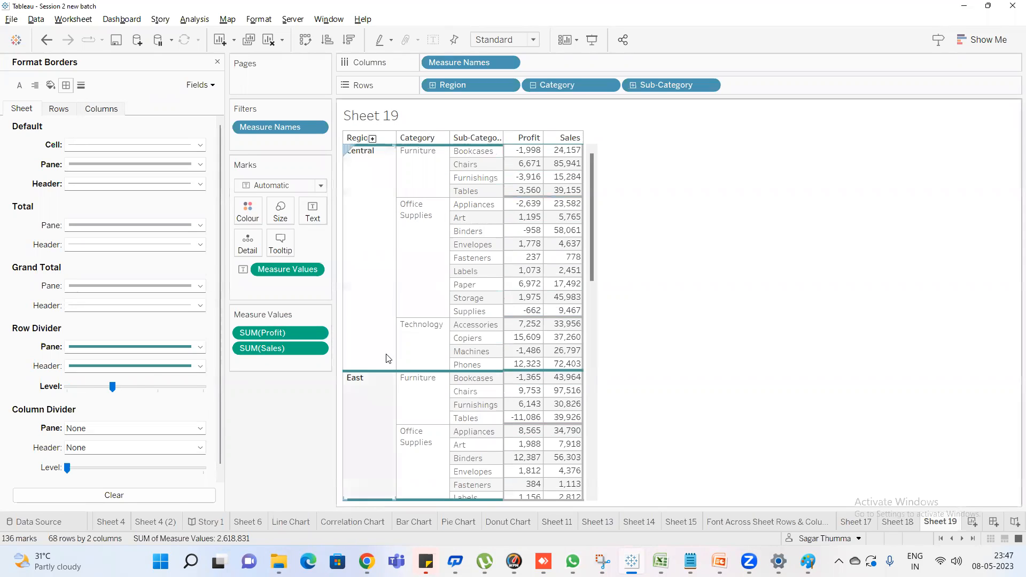
click(157, 387)
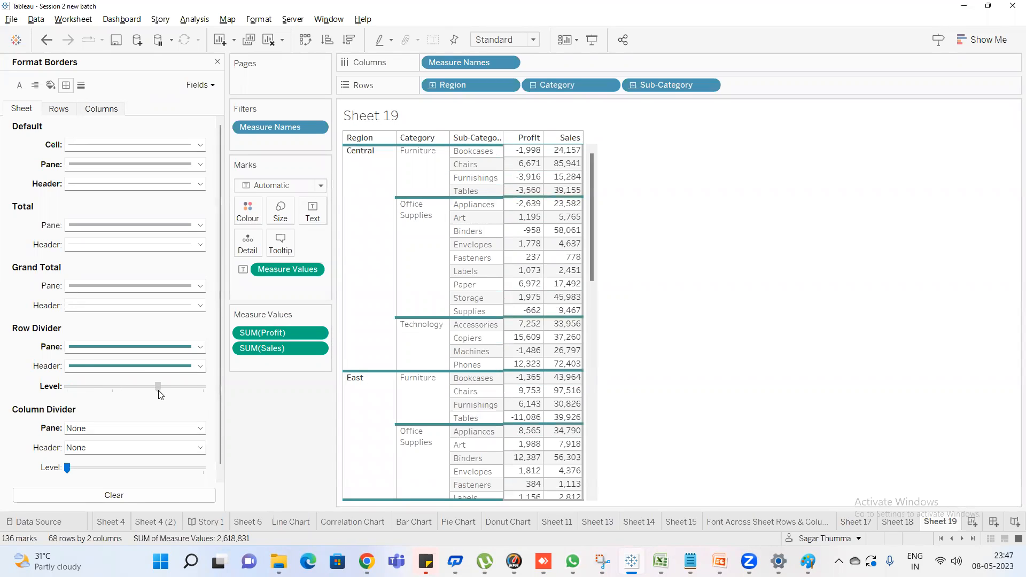
click(203, 387)
scroll(510, 395, down, 6)
scroll(511, 396, down, 7)
scroll(511, 396, up, 13)
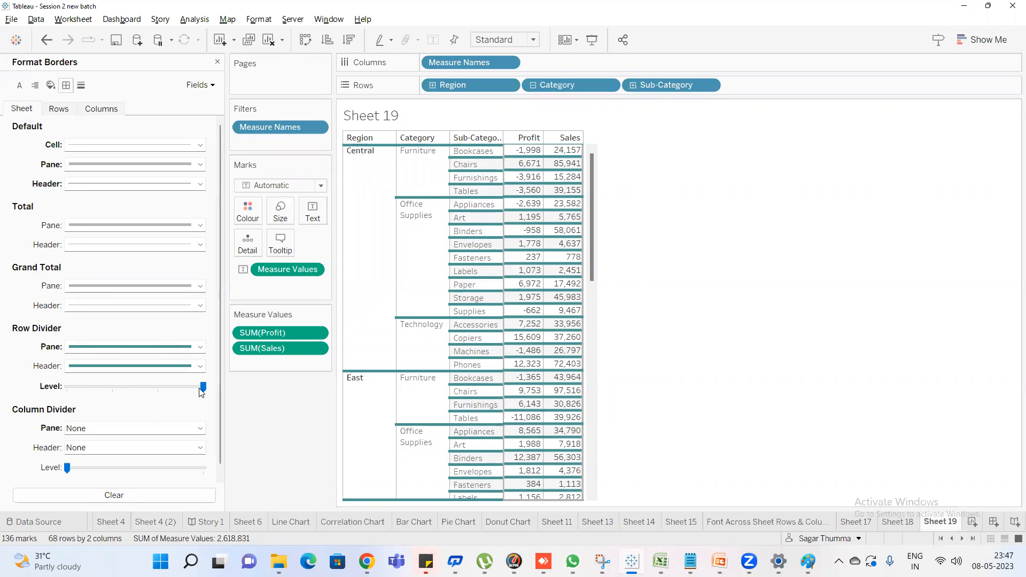
drag(58, 392, 59, 393)
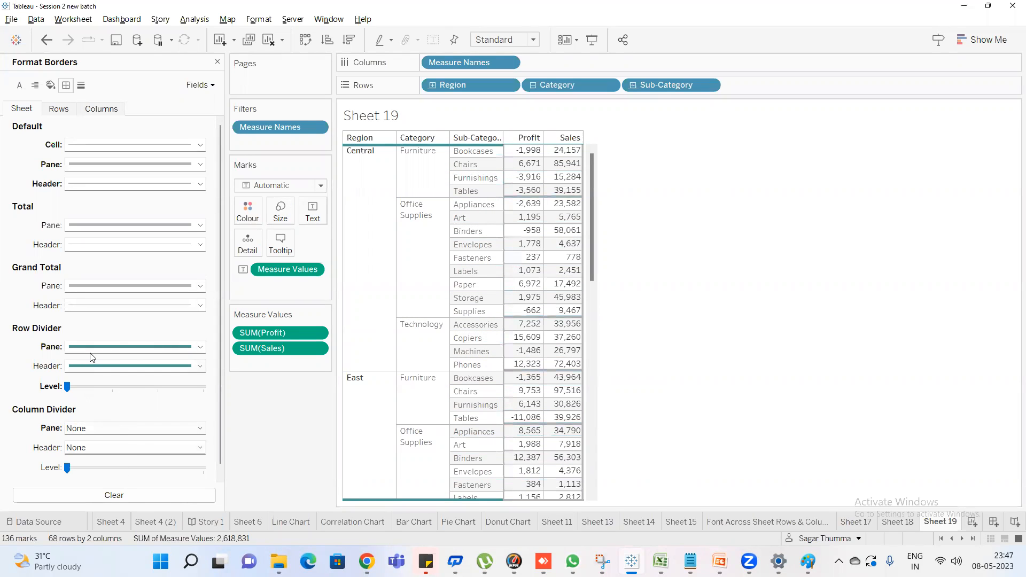
Set the row divider pane border to None
click(122, 351)
click(114, 366)
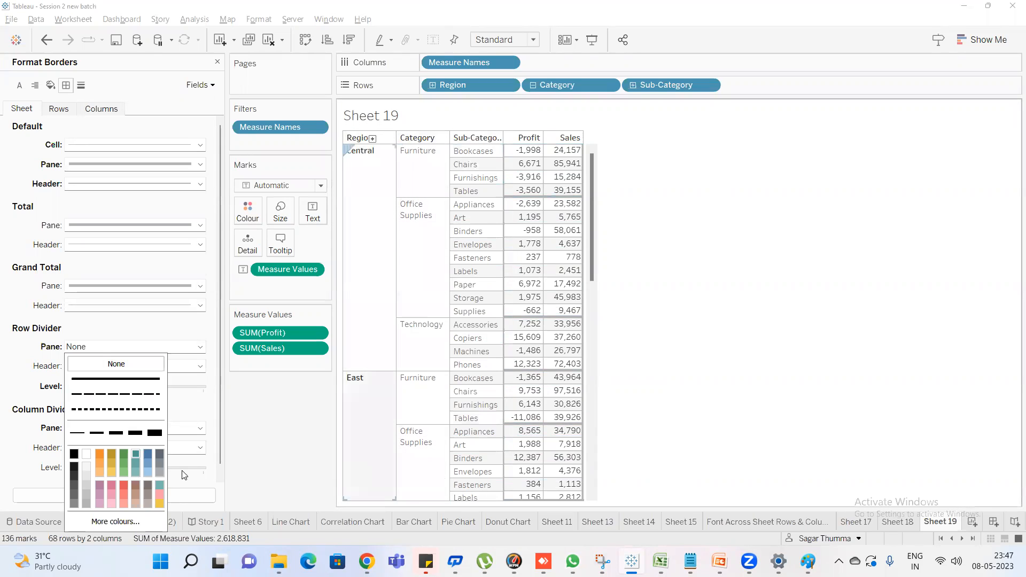
click(5, 387)
Apply a solid column divider pane border and increase it to the thickest line width
click(135, 431)
click(125, 461)
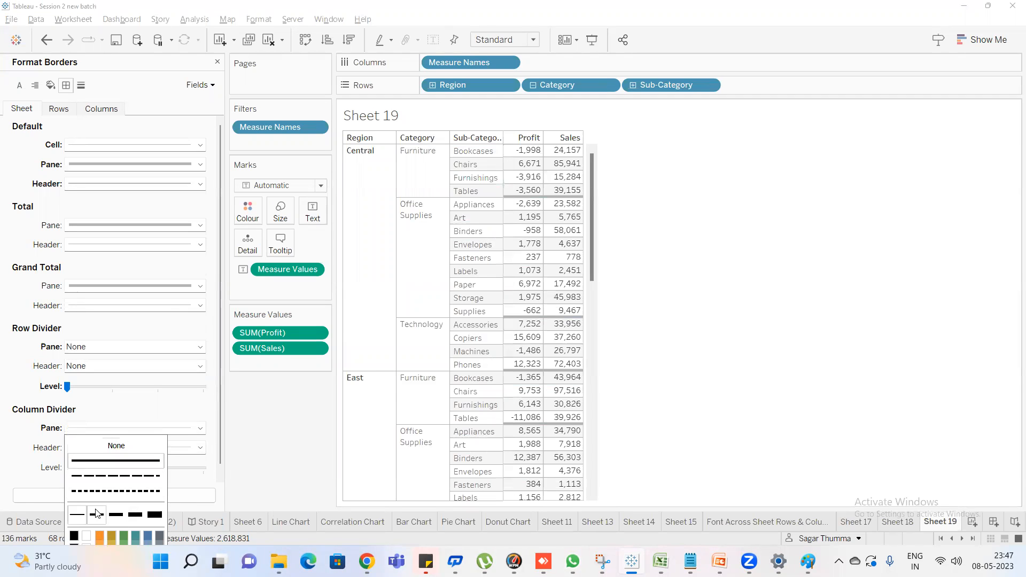
click(98, 516)
click(128, 517)
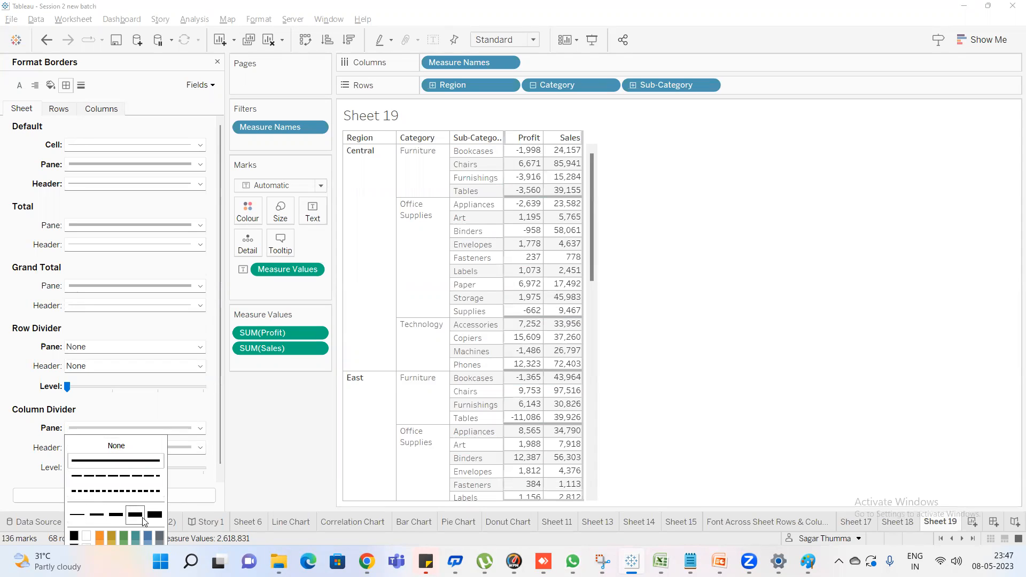
click(155, 516)
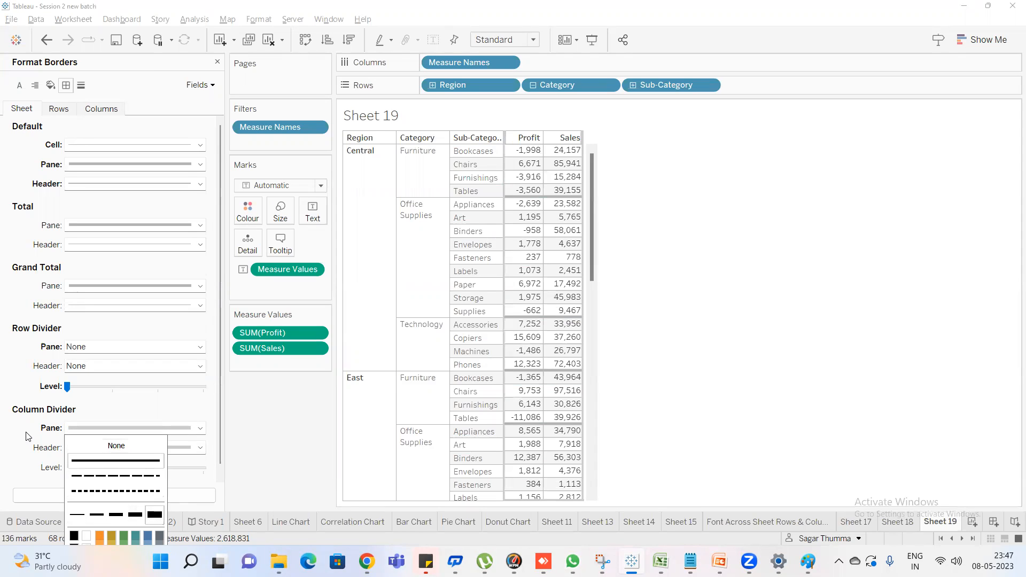
Colour the column divider pane border green
scroll(29, 436, down, 1)
click(123, 537)
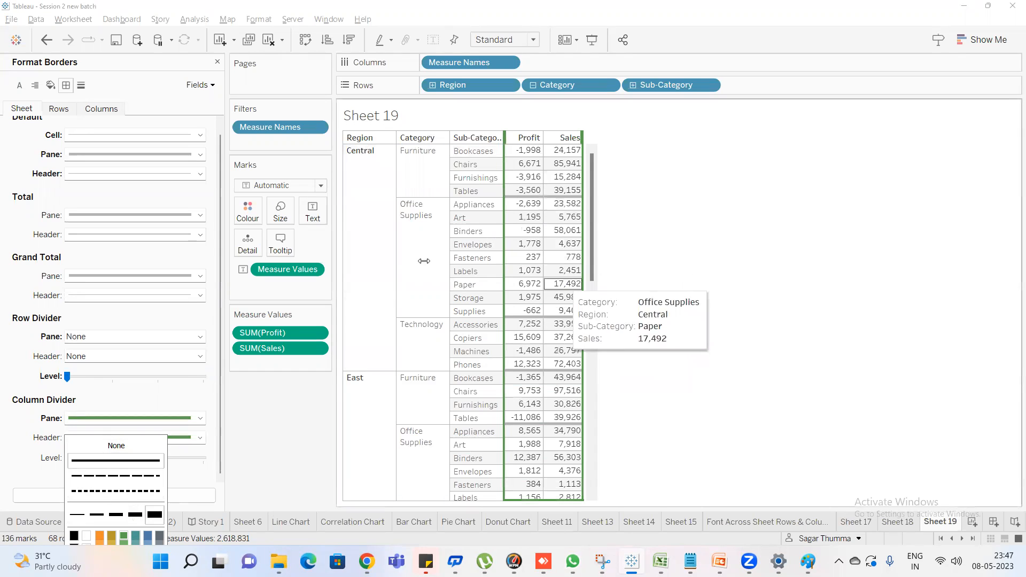
click(31, 415)
Compare the column divider at its maximum and minimum levels, and leave it at maximum
click(203, 462)
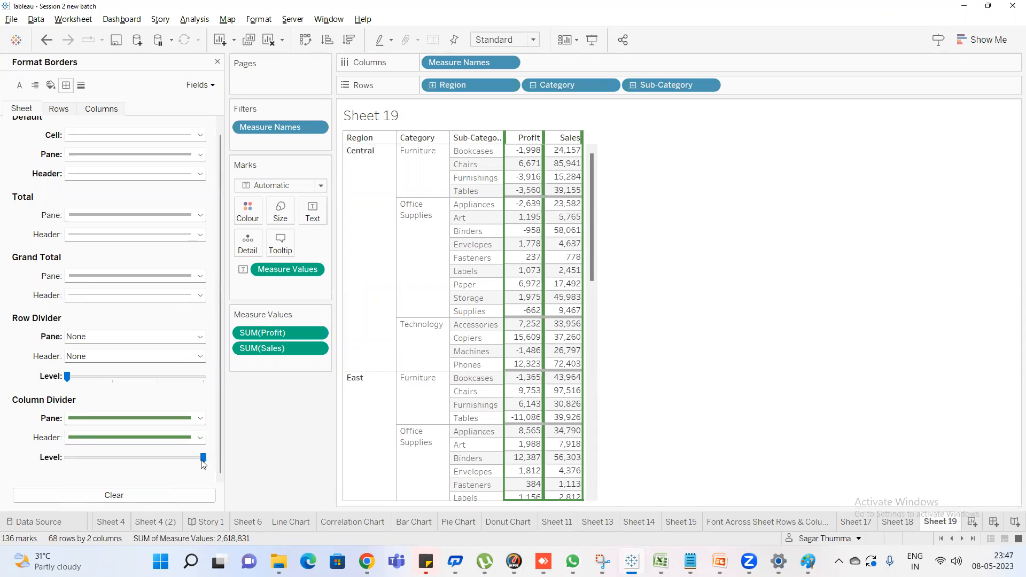
click(74, 463)
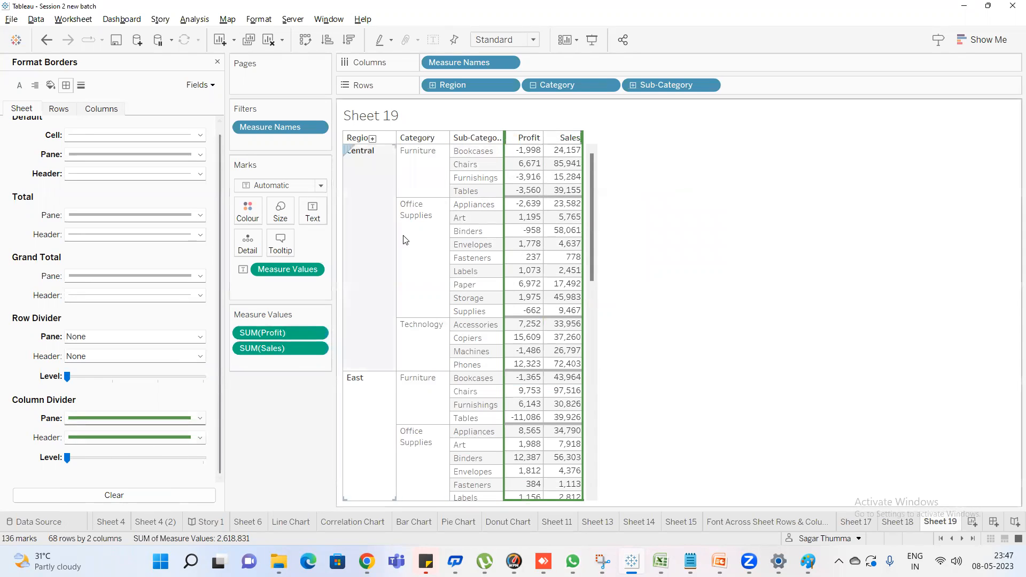
click(156, 439)
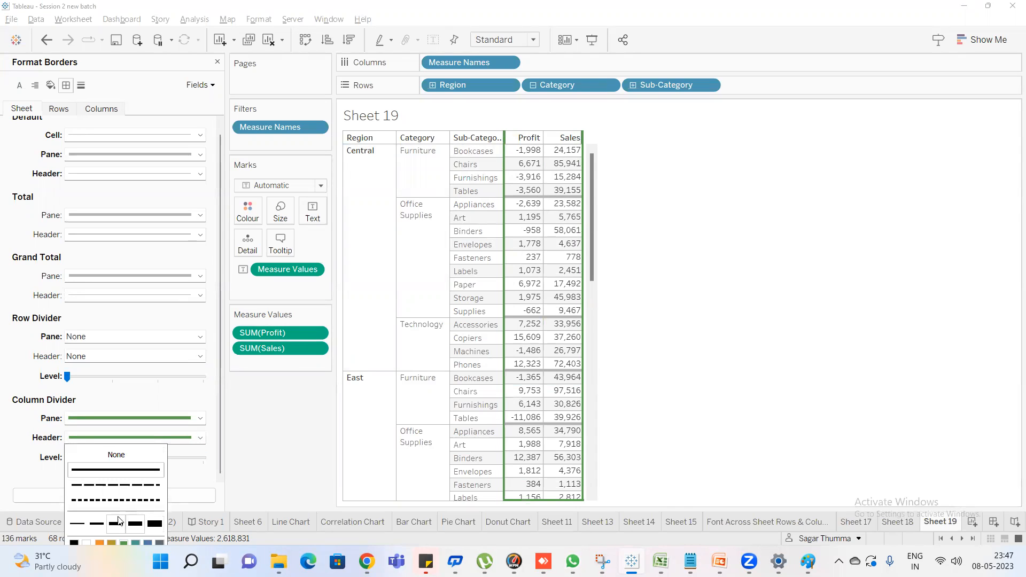
click(10, 435)
click(203, 458)
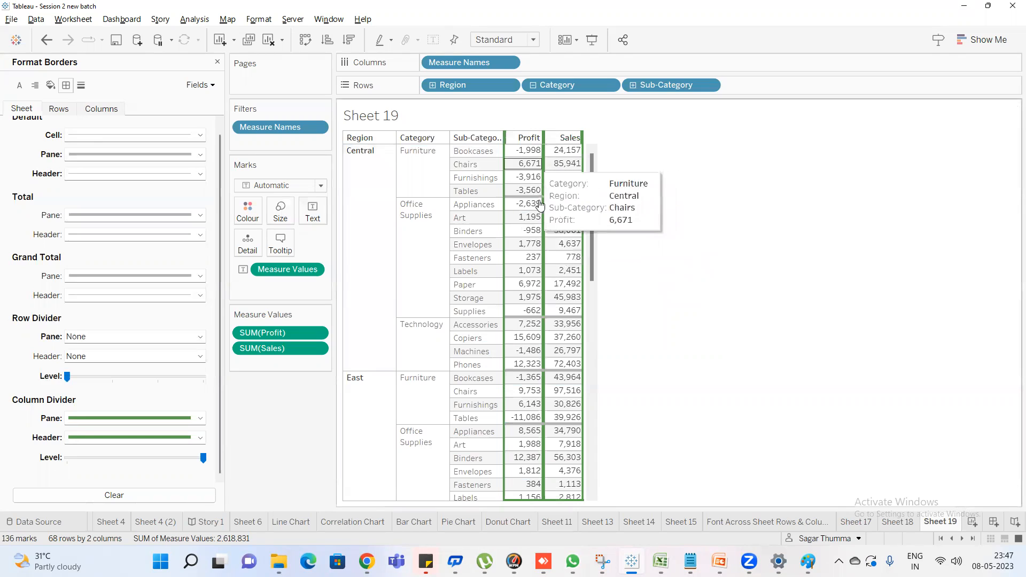
Set the default pane border for rows to the thickest line width
click(57, 109)
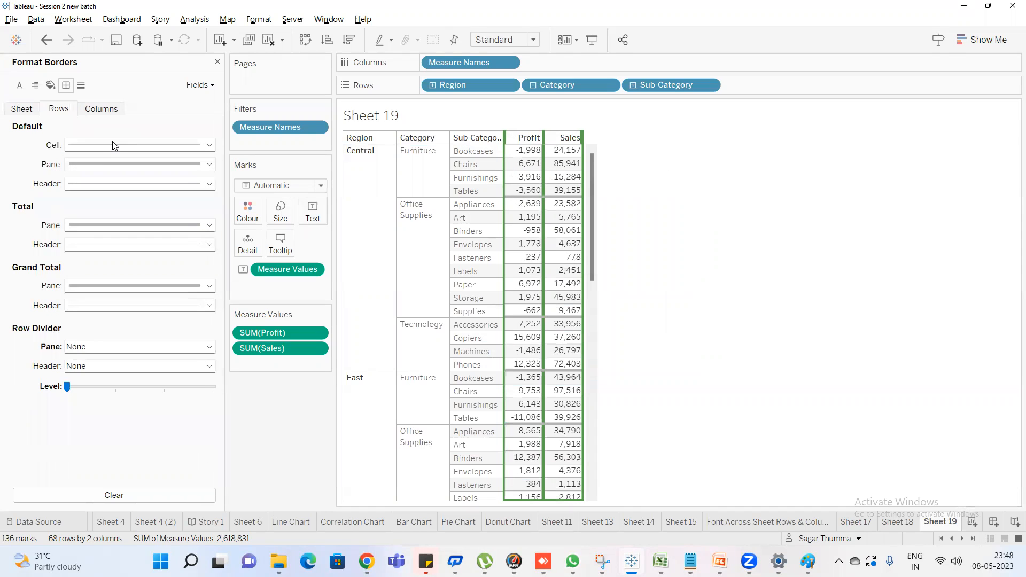
click(23, 109)
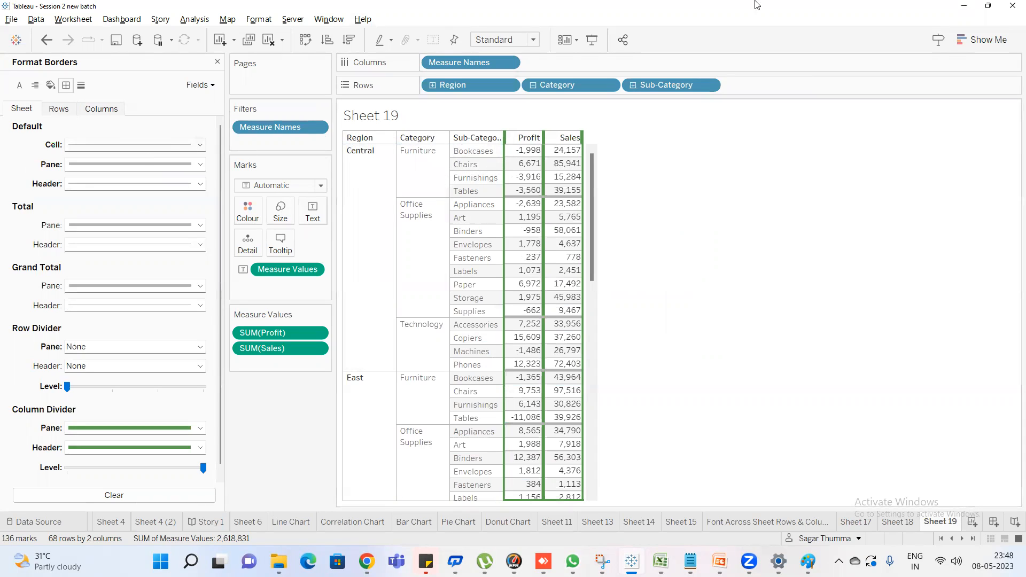
click(59, 110)
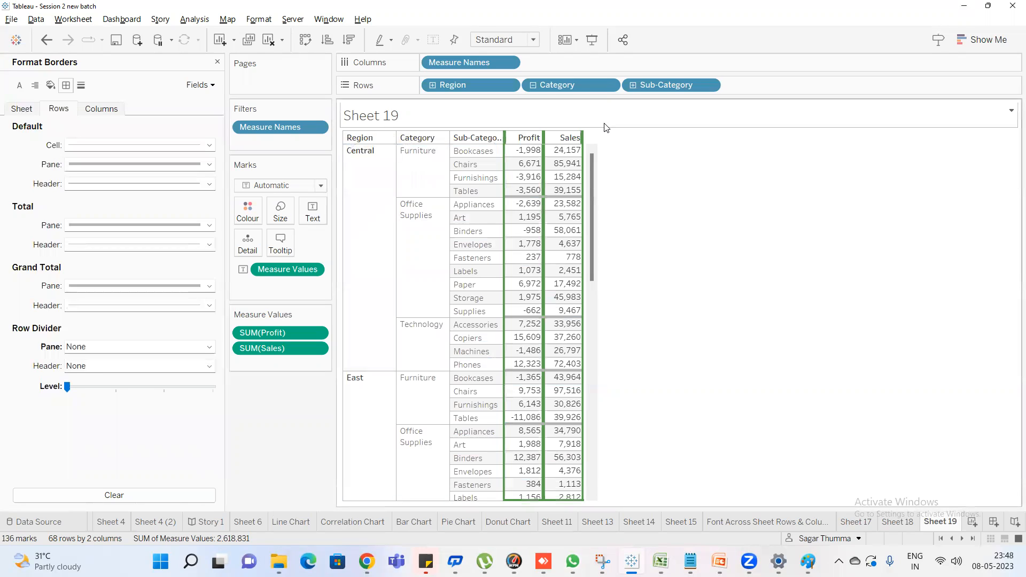
click(119, 165)
click(116, 251)
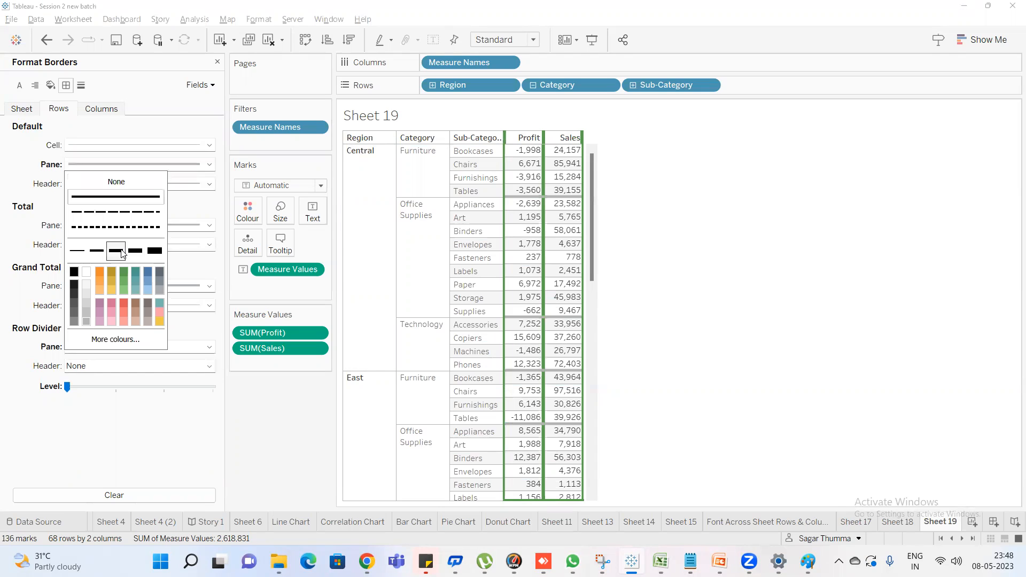
click(156, 251)
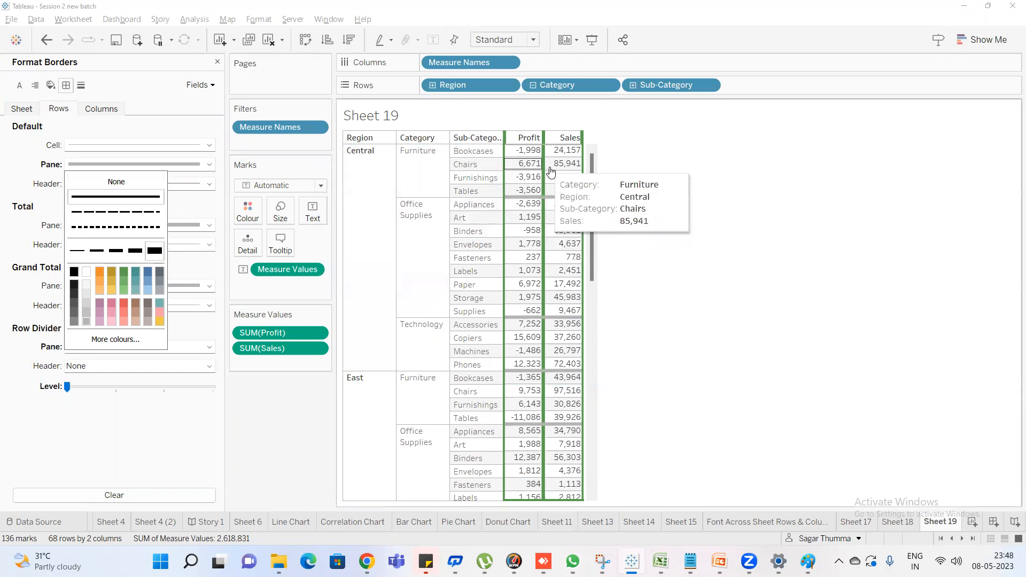
click(41, 166)
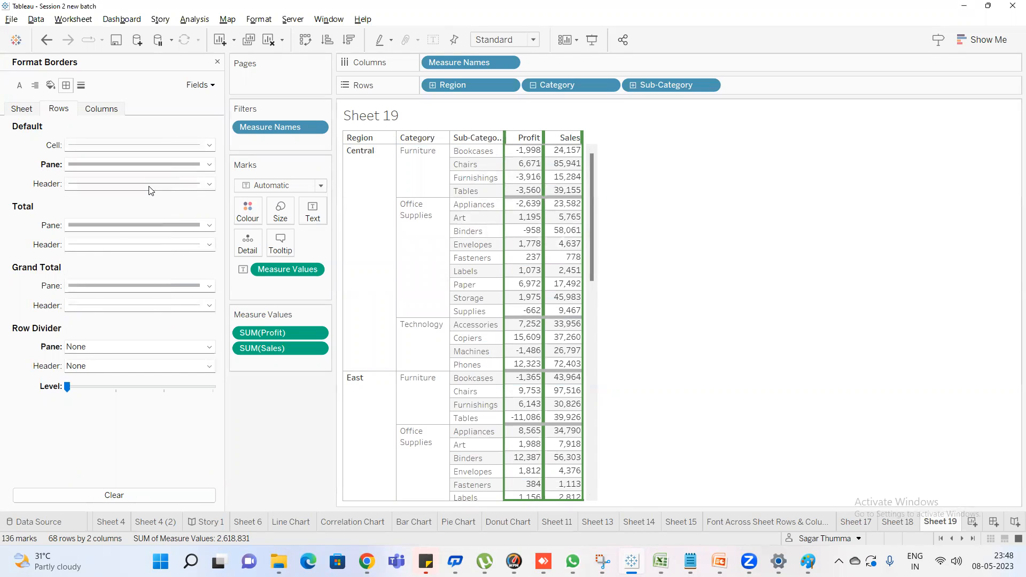
Set the default header border for rows to the thickest line width
click(150, 184)
click(153, 275)
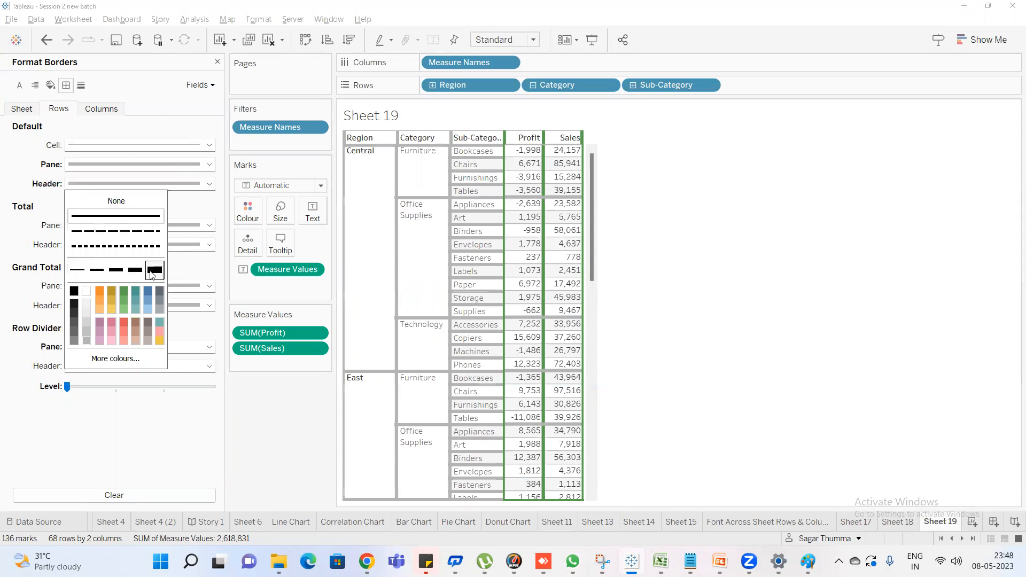
click(22, 190)
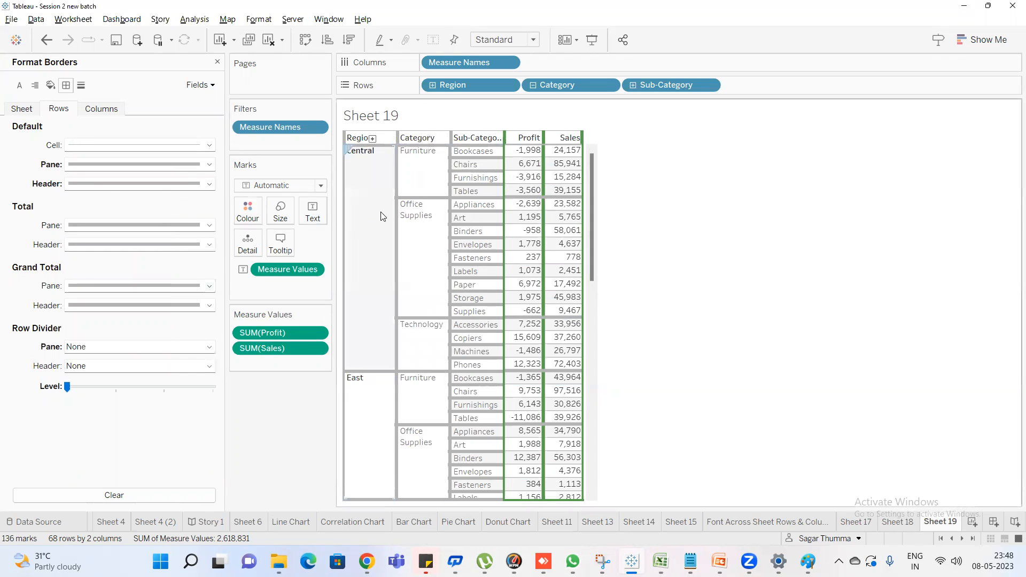
Widen the default header border for columns to the thickest line, and reduce it to the next thinner width
click(99, 110)
click(122, 187)
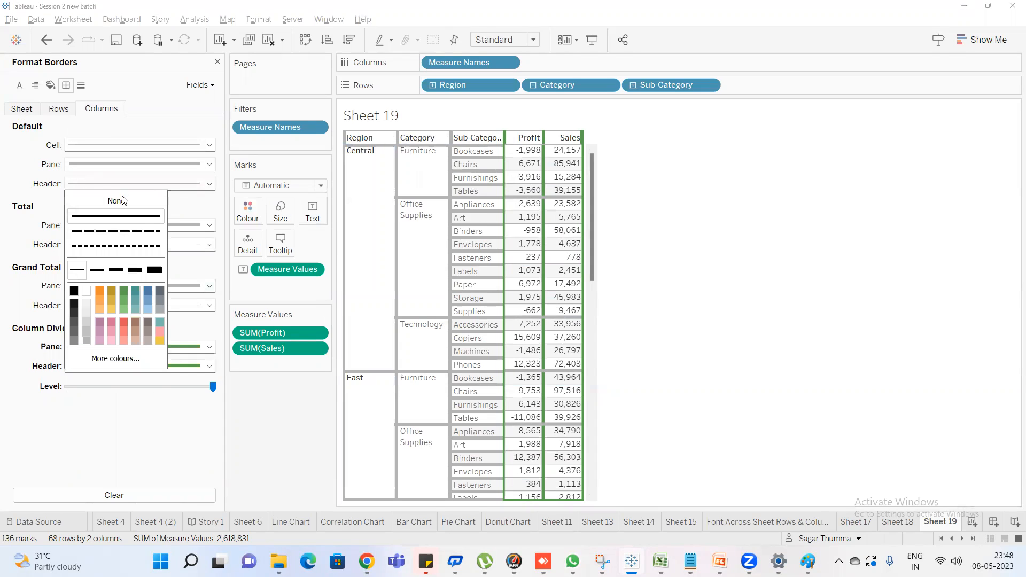
click(150, 275)
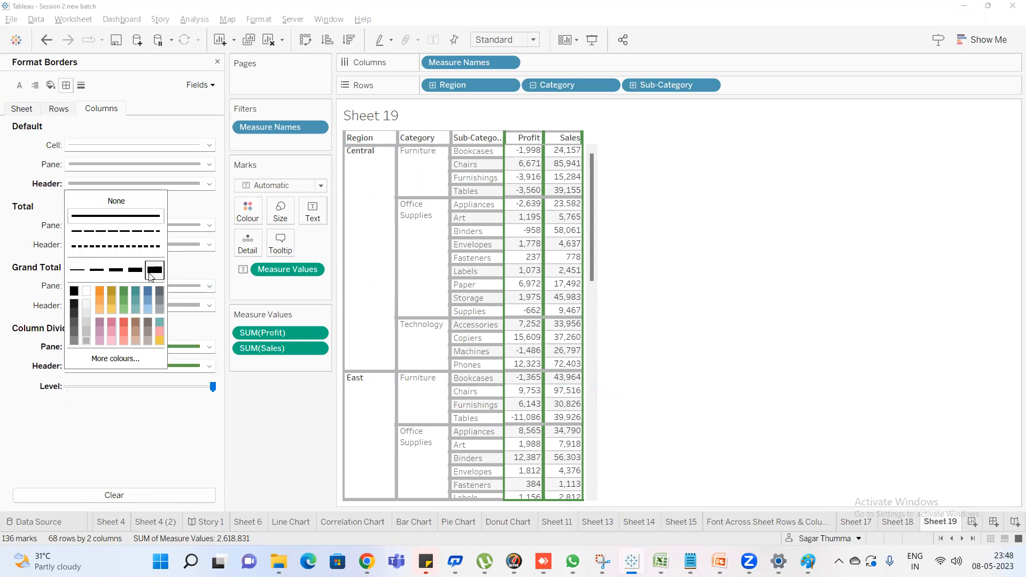
click(136, 272)
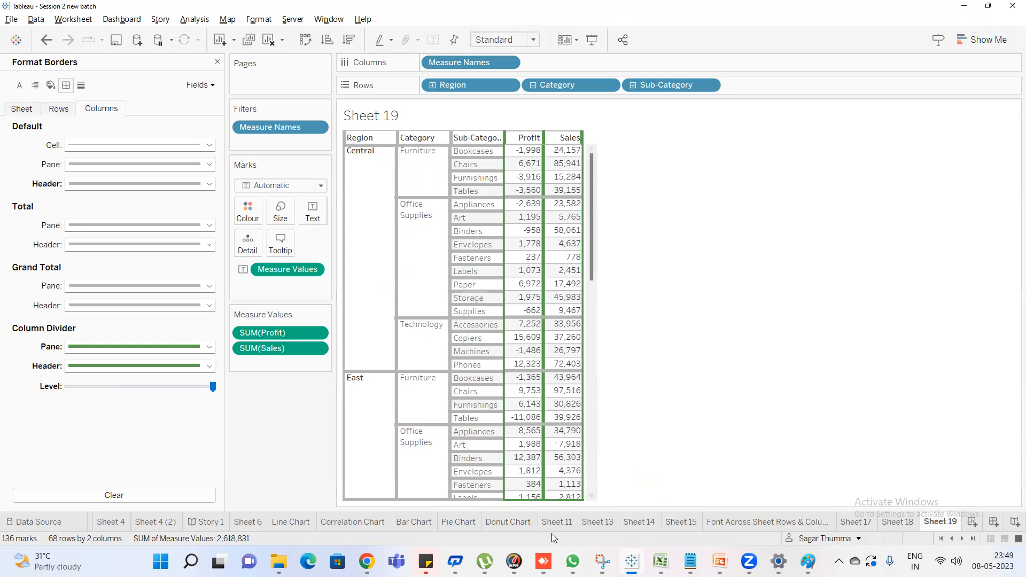
Switch to the Google Meet call in Chrome to check it, and return to Tableau
mouse_move(366, 561)
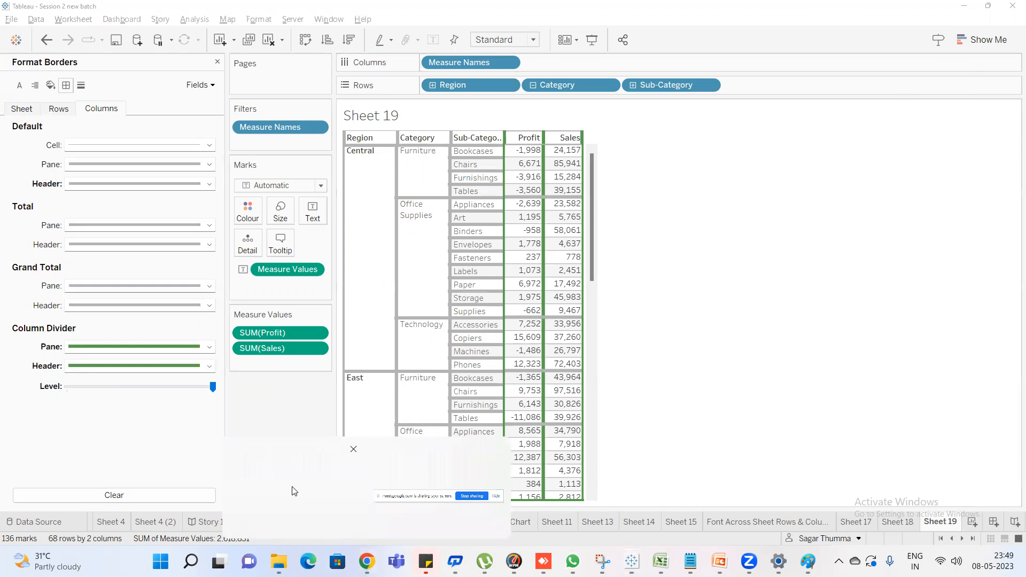
click(291, 485)
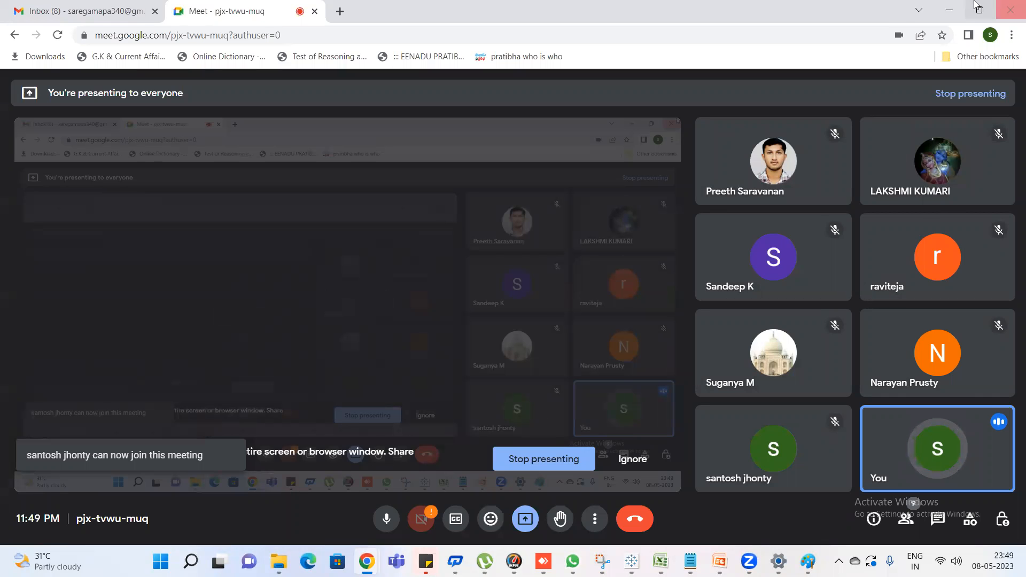
click(949, 9)
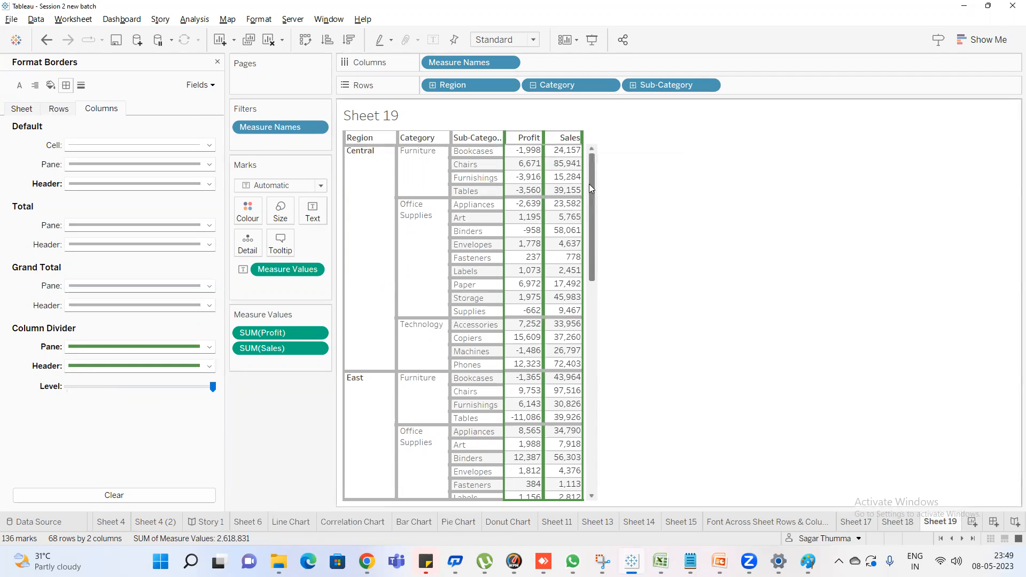
Show column grand totals in the Profit and Sales table and review the table from end to start
drag(590, 188, 585, 475)
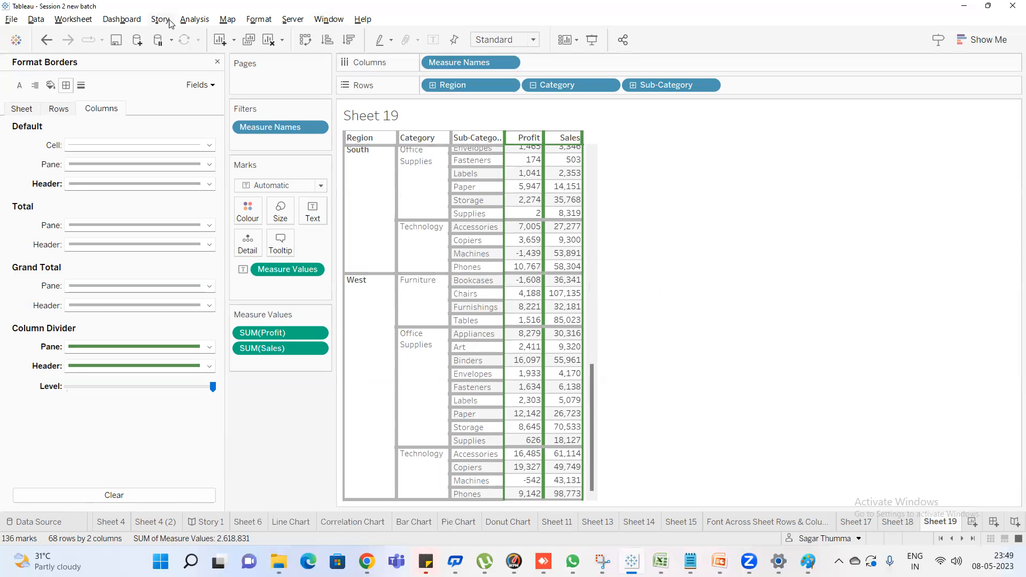
click(191, 22)
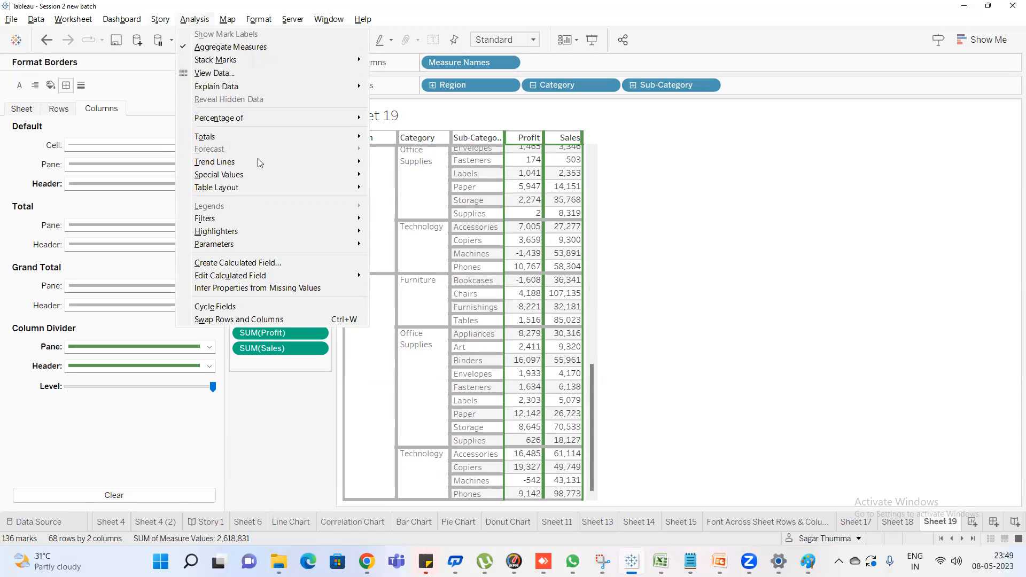
mouse_move(256, 144)
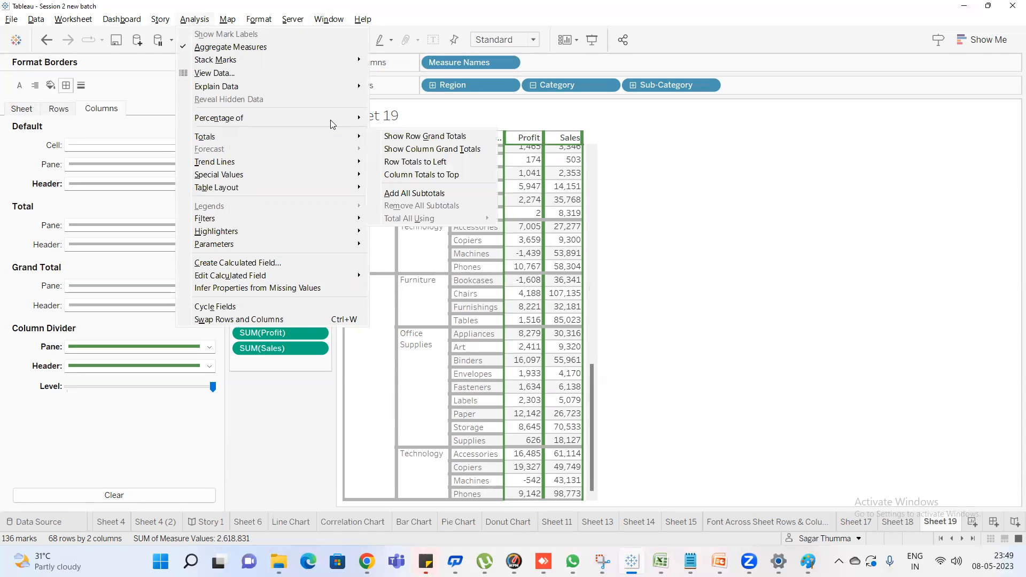
click(395, 149)
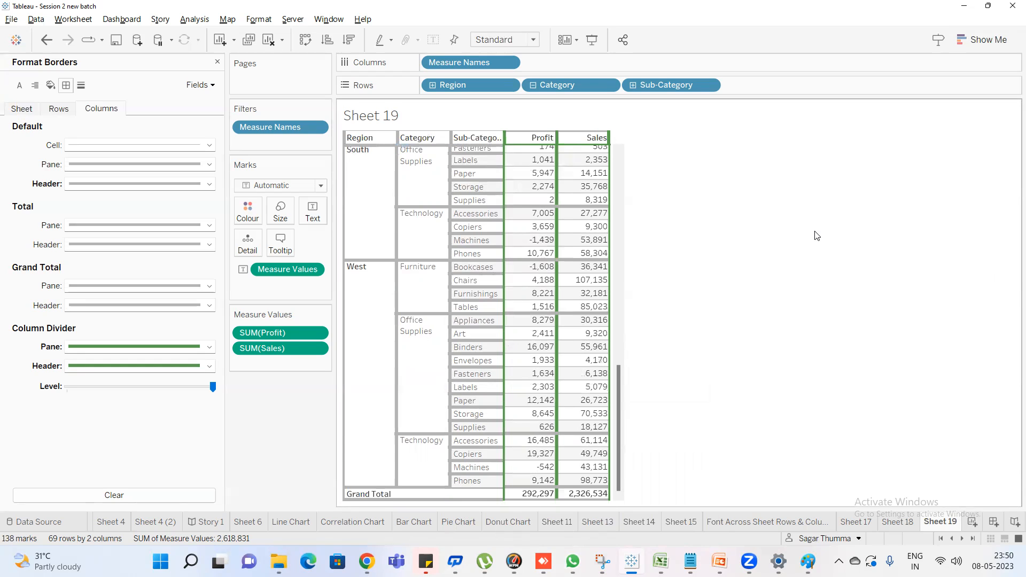
scroll(683, 258, up, 10)
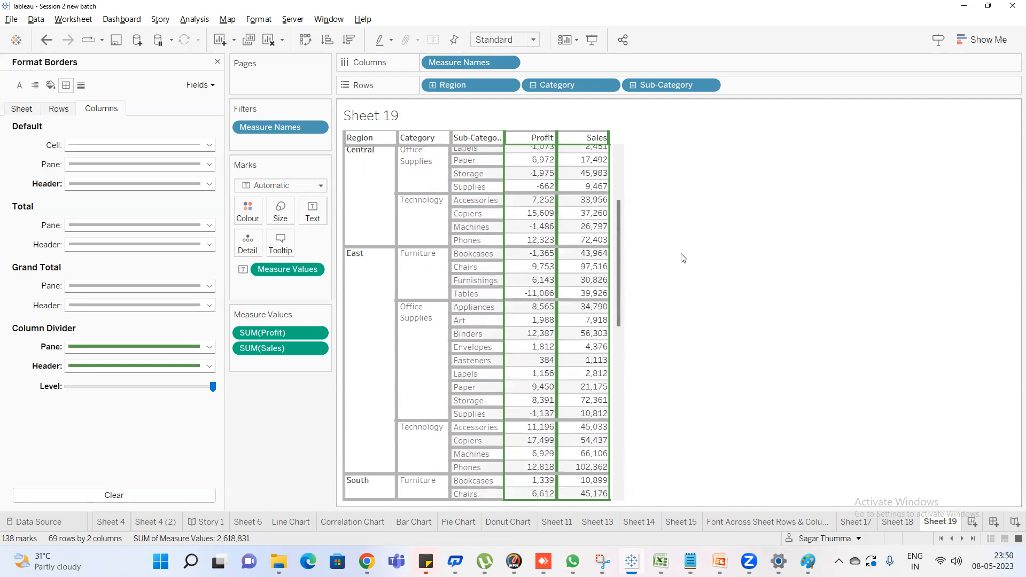
scroll(683, 258, up, 3)
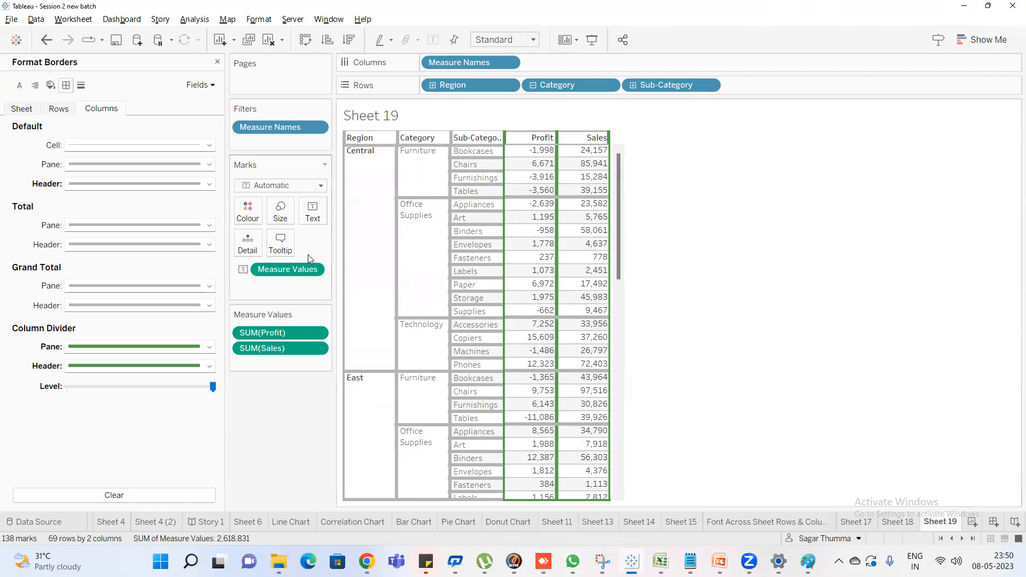
Add a new worksheet and view its sheet-level line formatting options
click(80, 85)
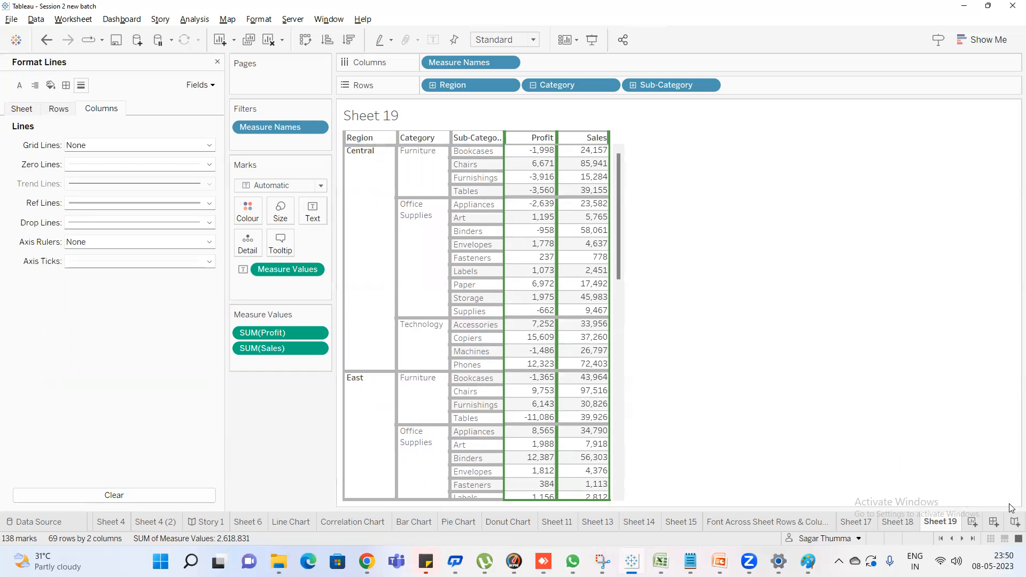
click(971, 523)
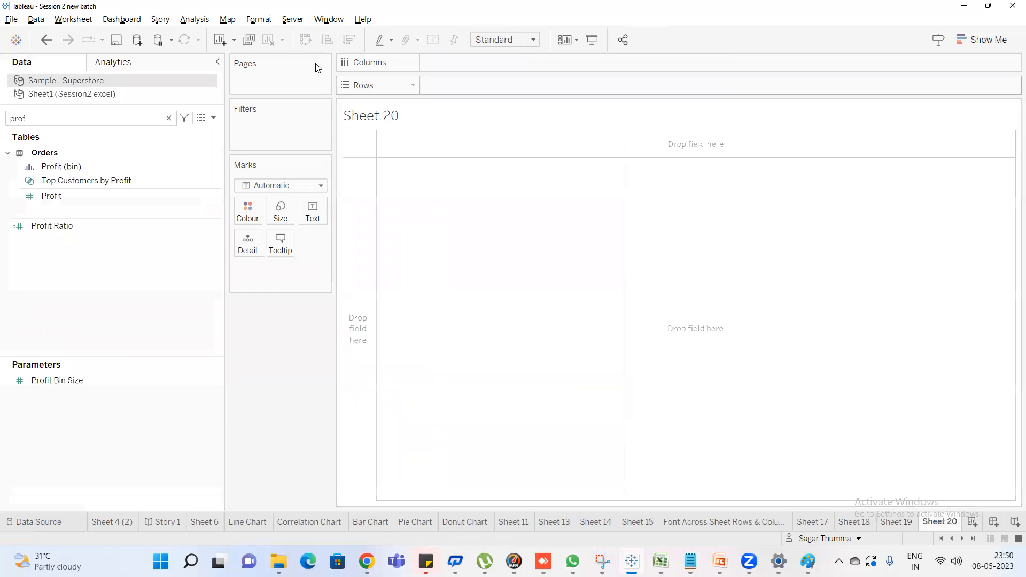
click(254, 23)
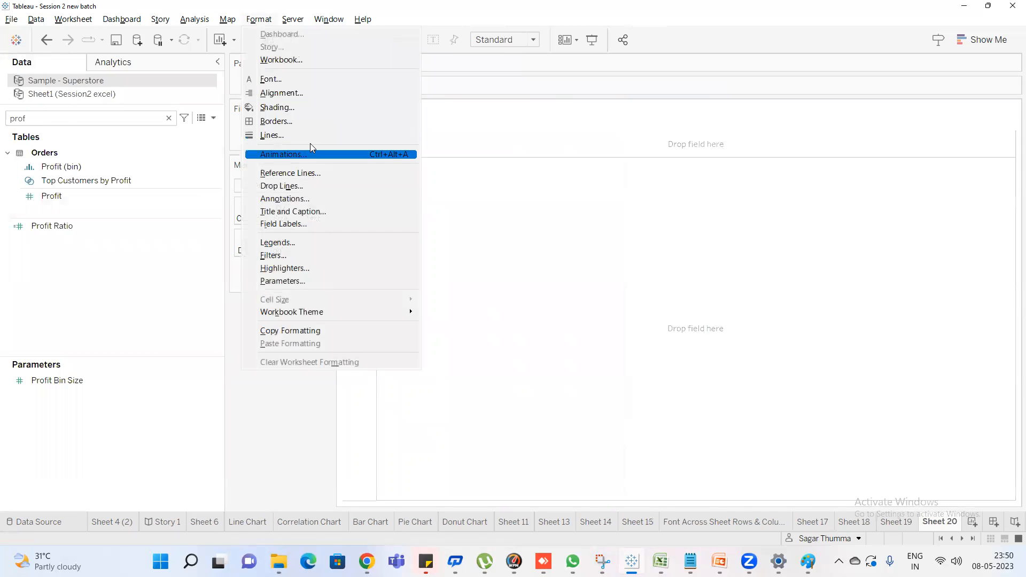
click(313, 137)
click(35, 110)
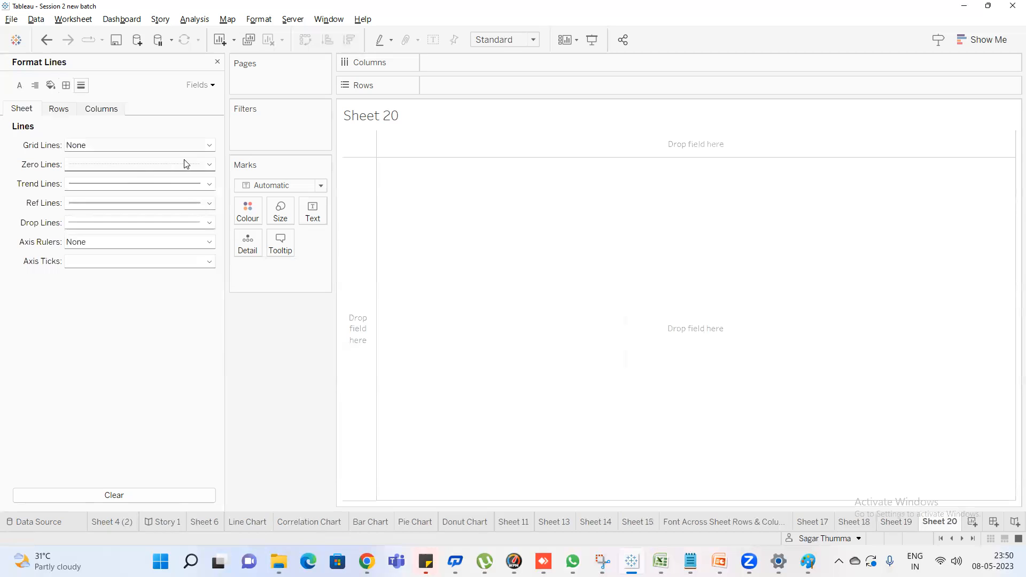
click(219, 63)
Search the data fields for "sal" and add Sales to the view
click(125, 116)
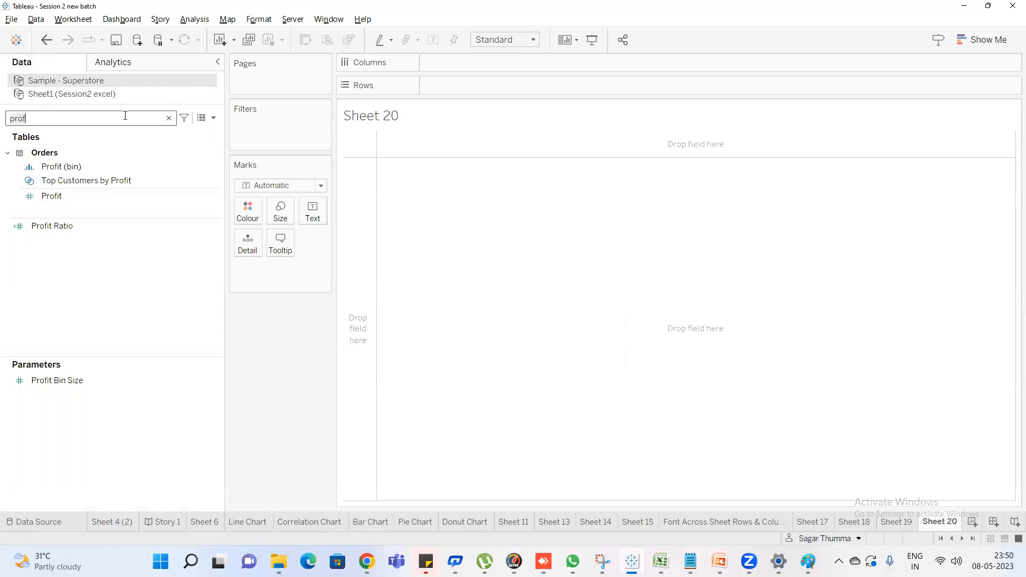
key(BackSpace)
key(BackSpace)
key(BackSpace)
key(BackSpace)
text(sal)
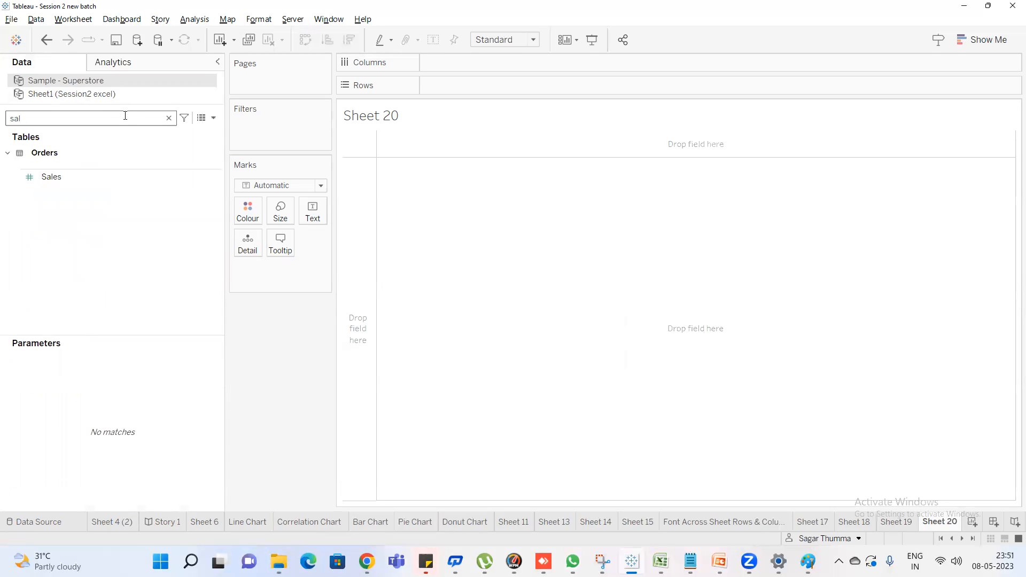
double_click(109, 178)
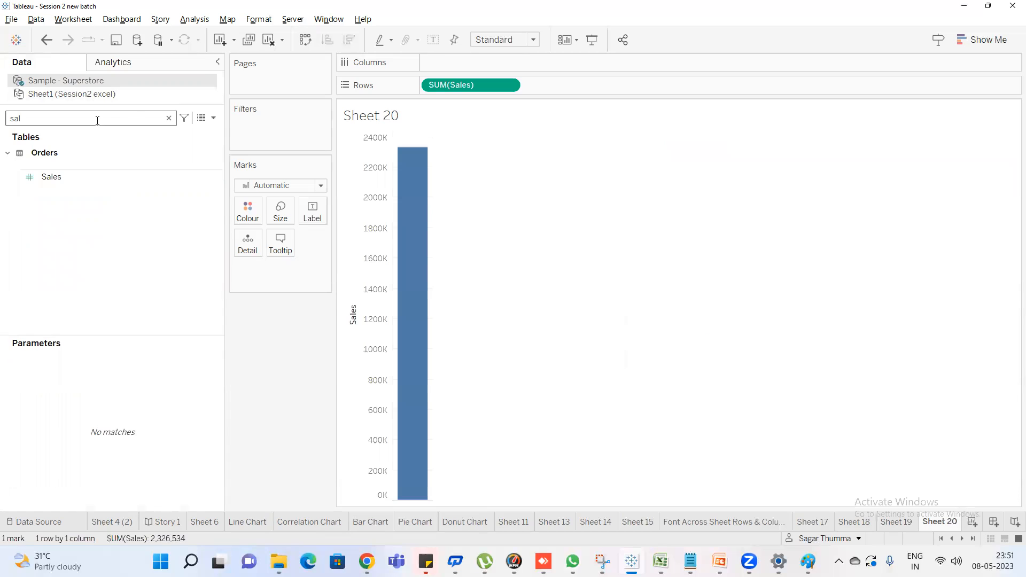
Search the data fields for "dat" and add Order Date to chart Sales by year
key(BackSpace)
key(BackSpace)
key(BackSpace)
text(dat)
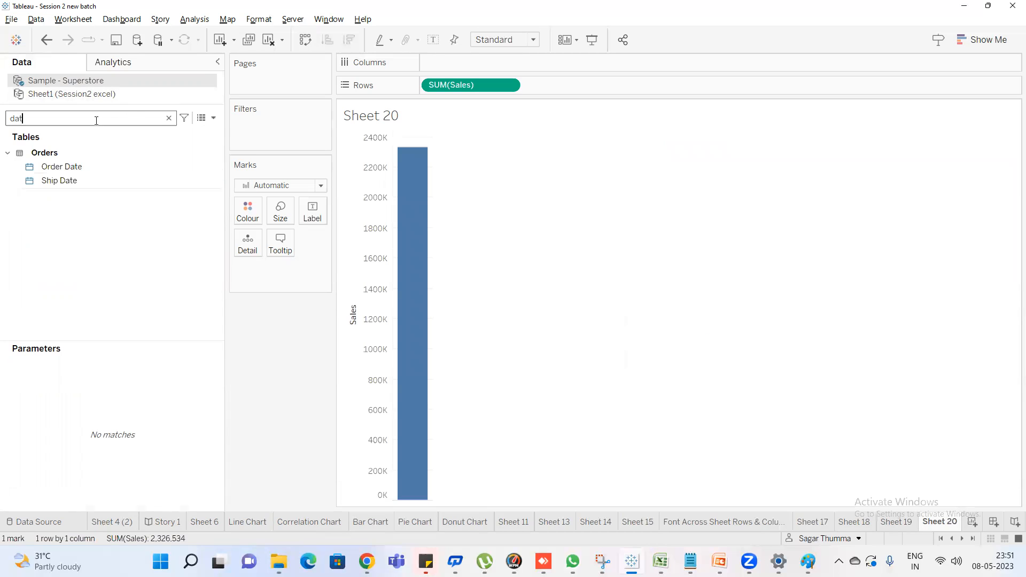
click(74, 170)
double_click(75, 176)
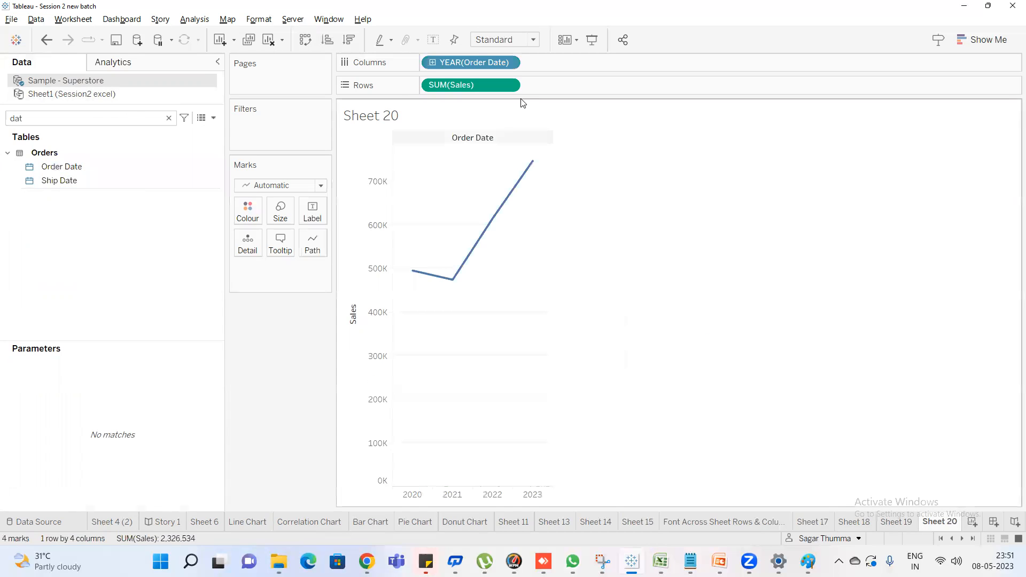
Change Order Date to continuous months in the chart and open the line formatting options
click(504, 62)
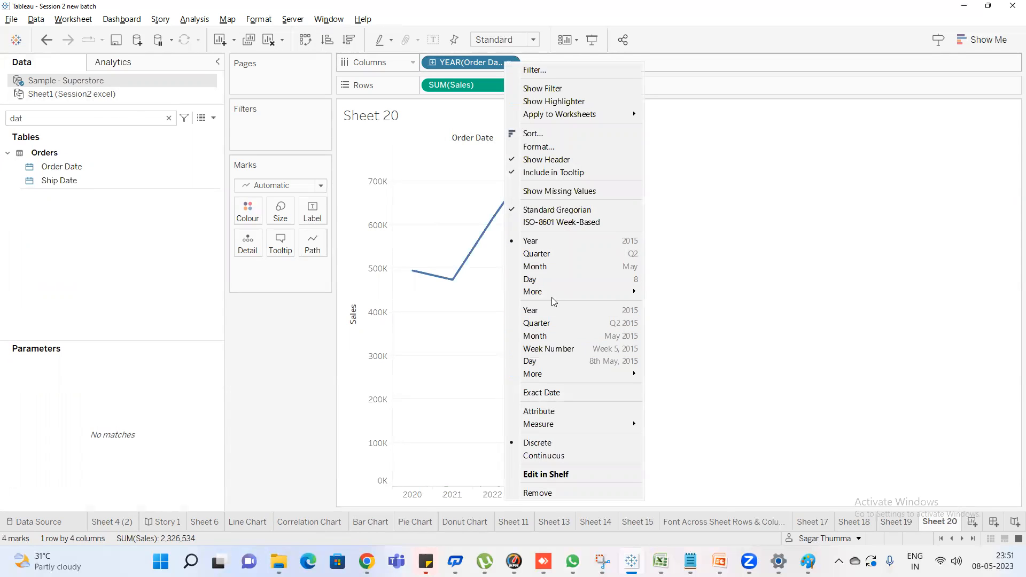
click(559, 335)
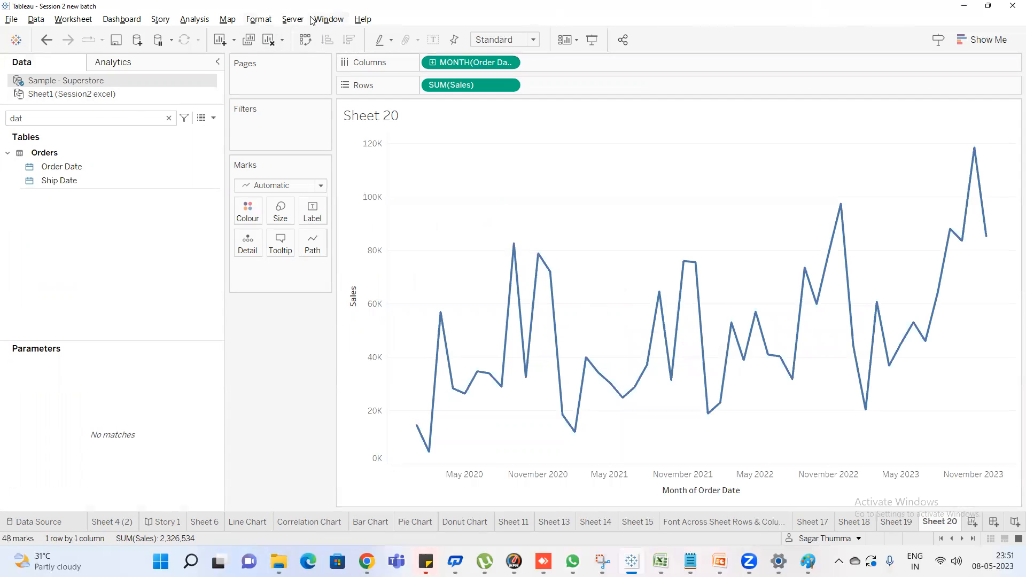
click(253, 19)
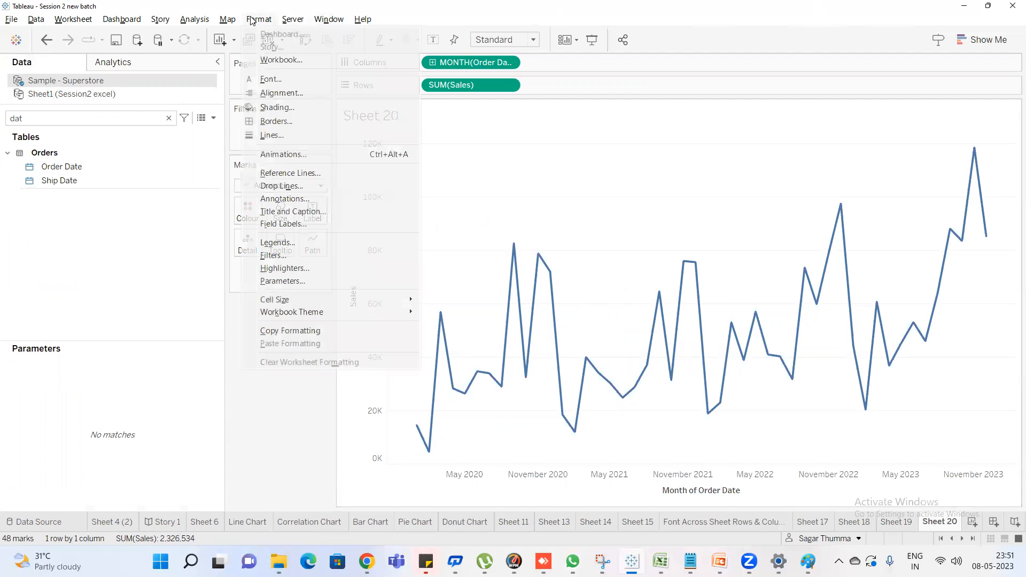
click(299, 133)
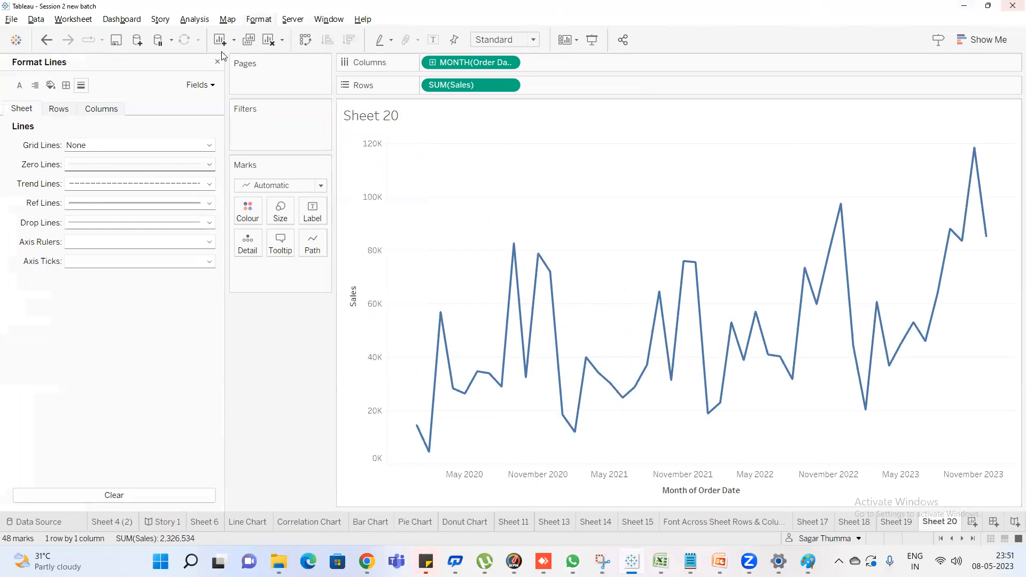
Set the grid lines for rows to None in the line formatting
click(55, 112)
click(92, 111)
click(65, 117)
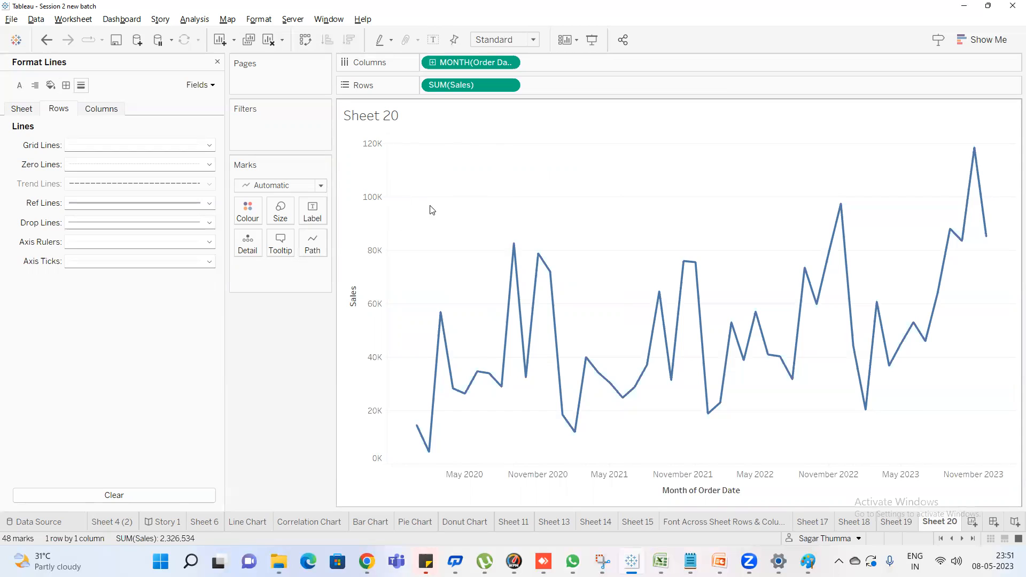
mouse_move(400, 323)
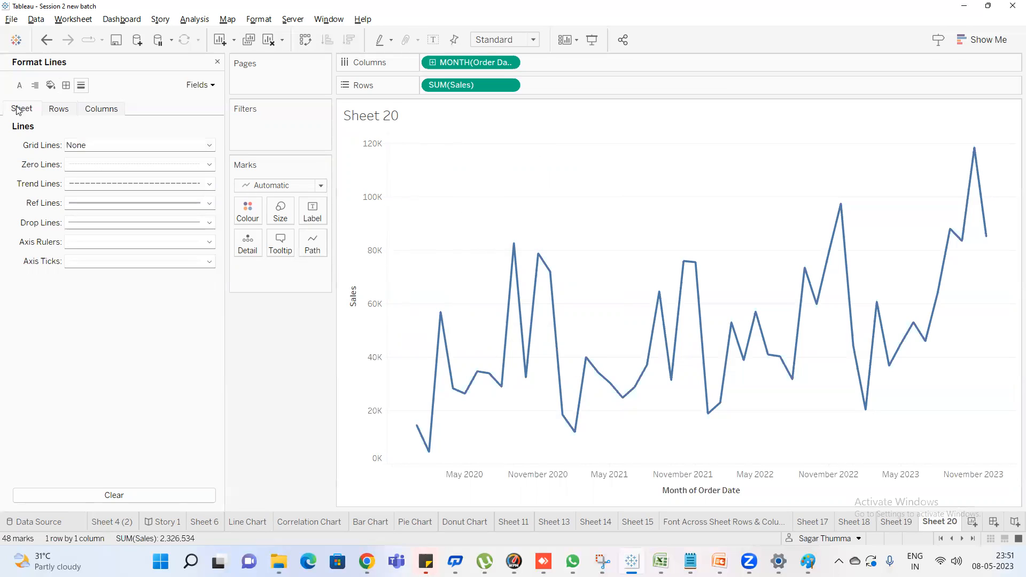
click(88, 145)
click(110, 164)
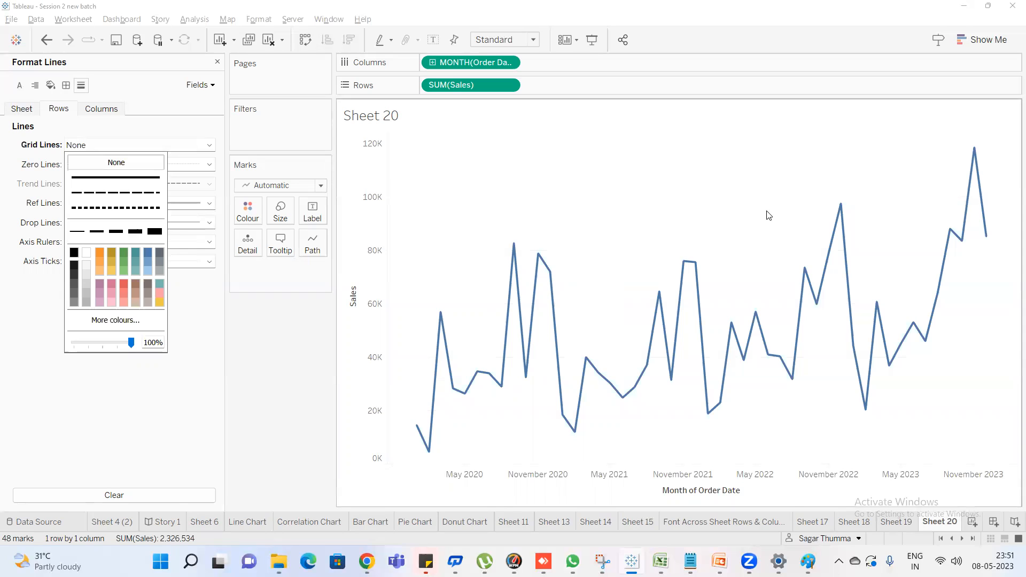
Restore the row grid lines and style them as thin, dotted red lines
click(105, 179)
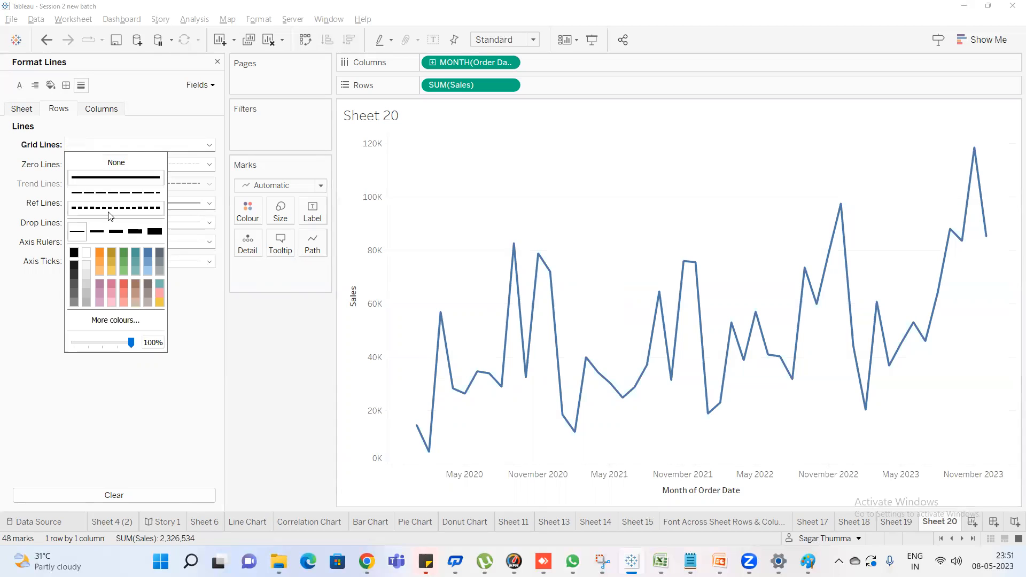
click(109, 213)
click(116, 231)
click(75, 267)
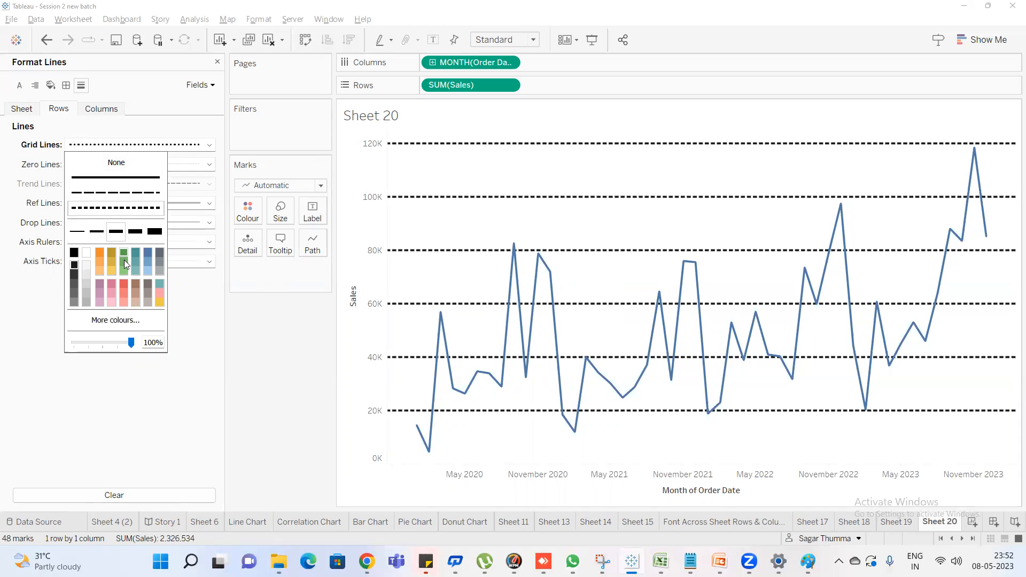
click(112, 253)
click(77, 233)
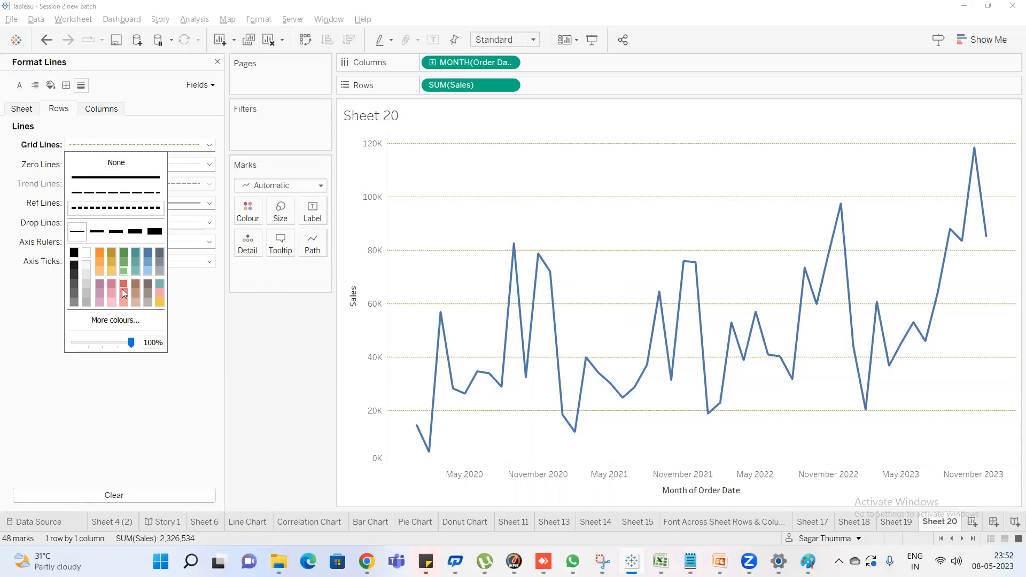
click(30, 167)
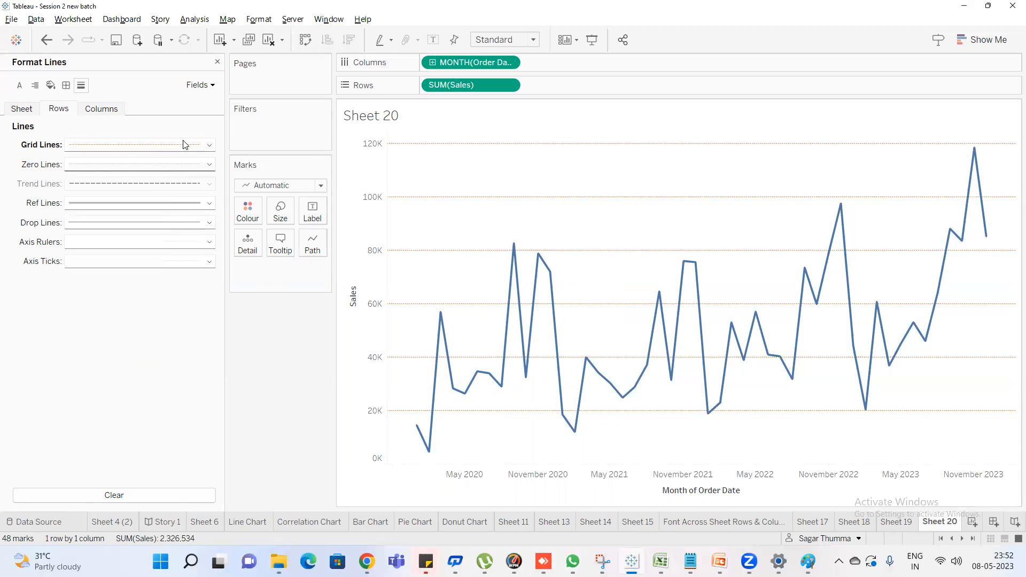
Remove the dotted red row grid lines by setting them to None
click(149, 152)
click(128, 162)
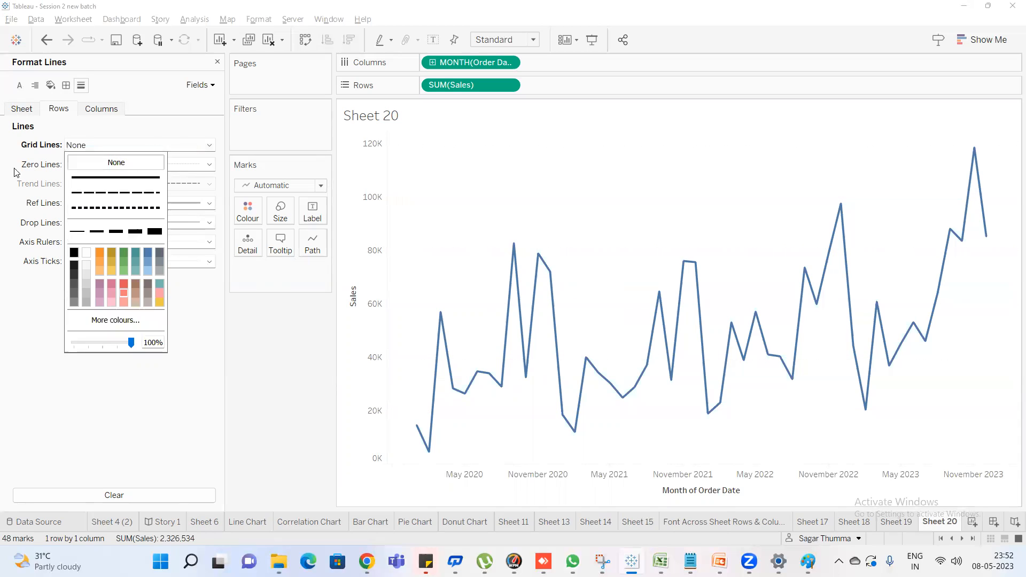
click(40, 167)
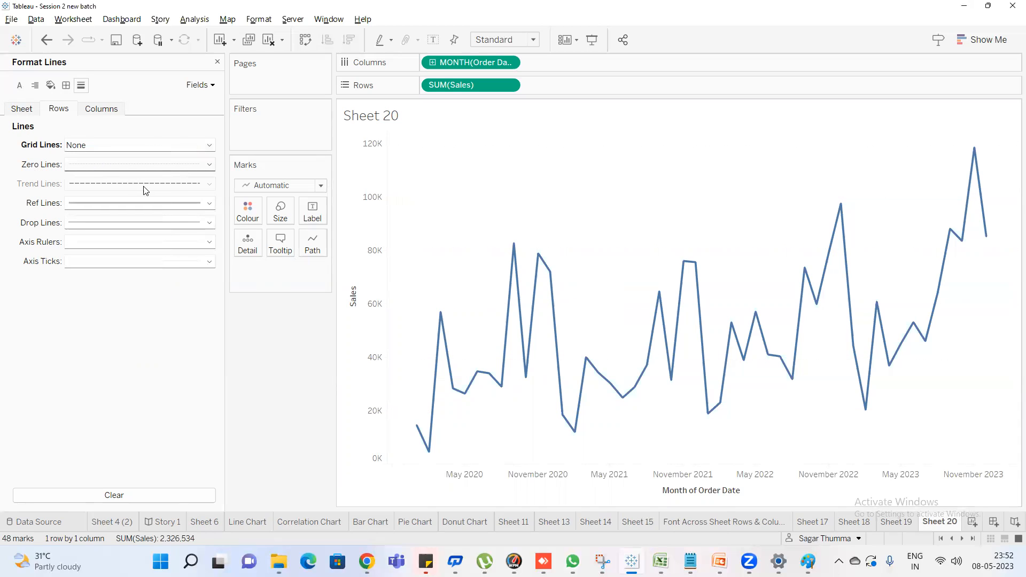
Format the row zero lines as a solid gold line in the second-thickest weight
click(104, 168)
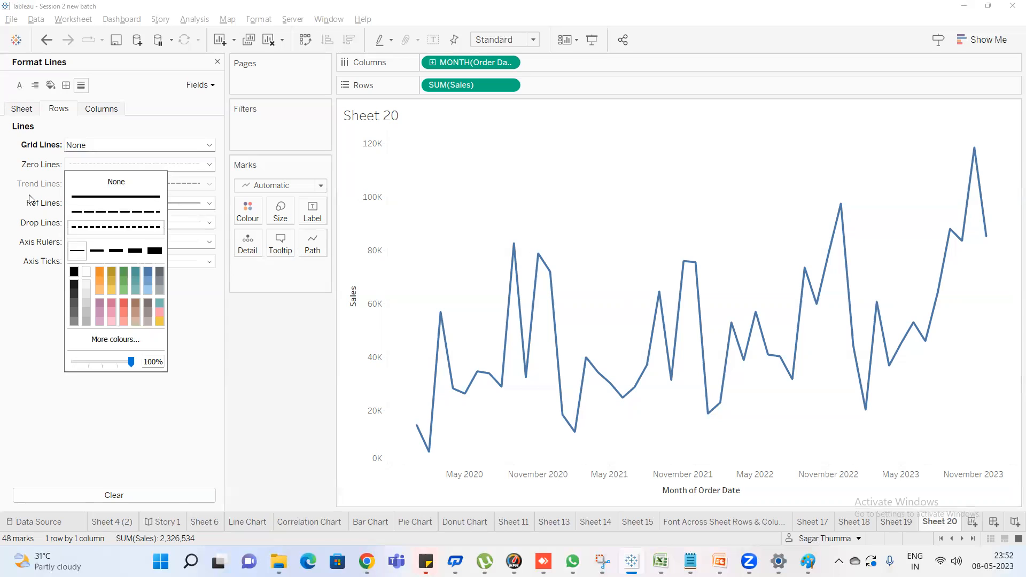
click(98, 183)
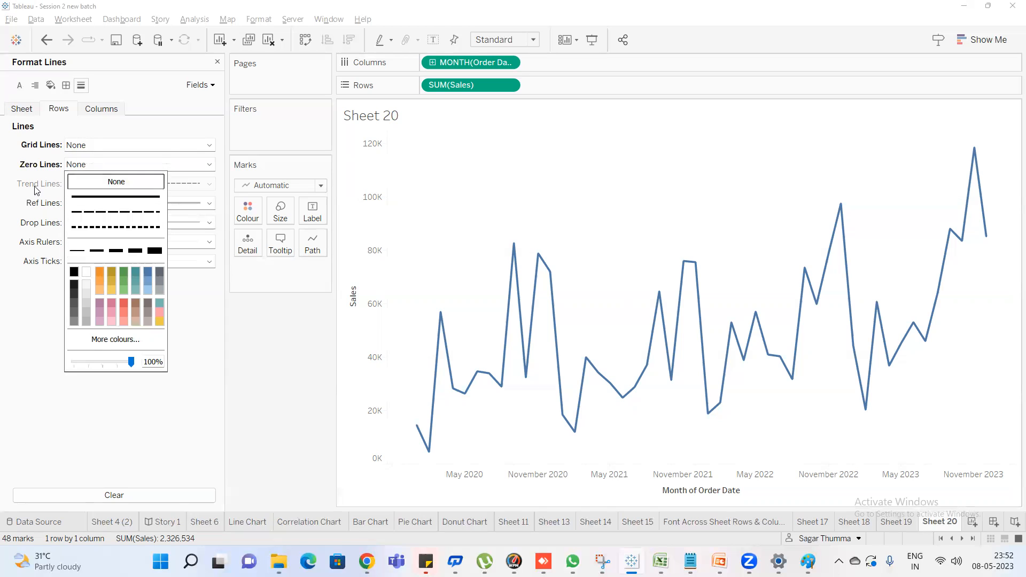
click(107, 197)
click(102, 275)
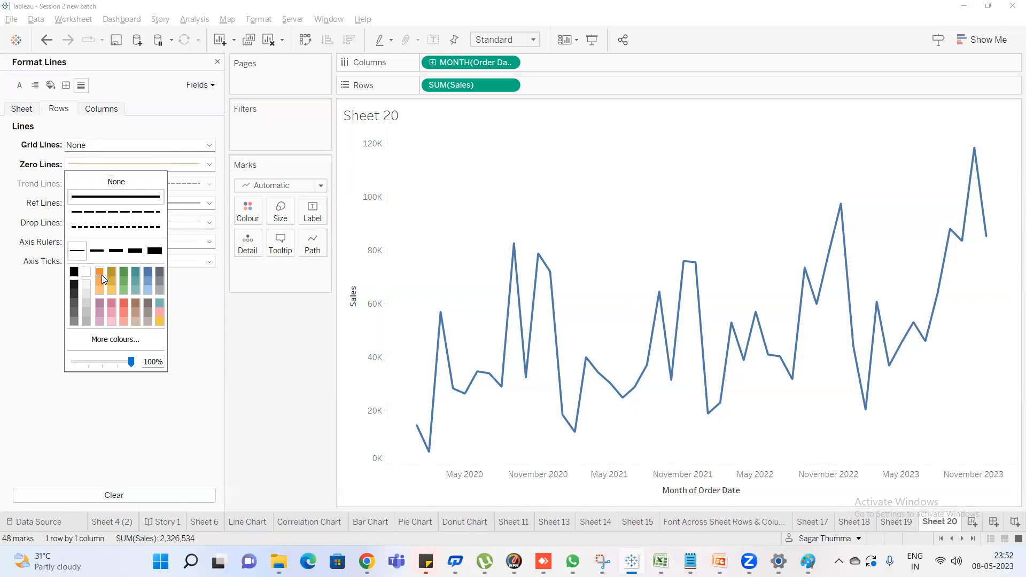
click(135, 250)
click(5, 277)
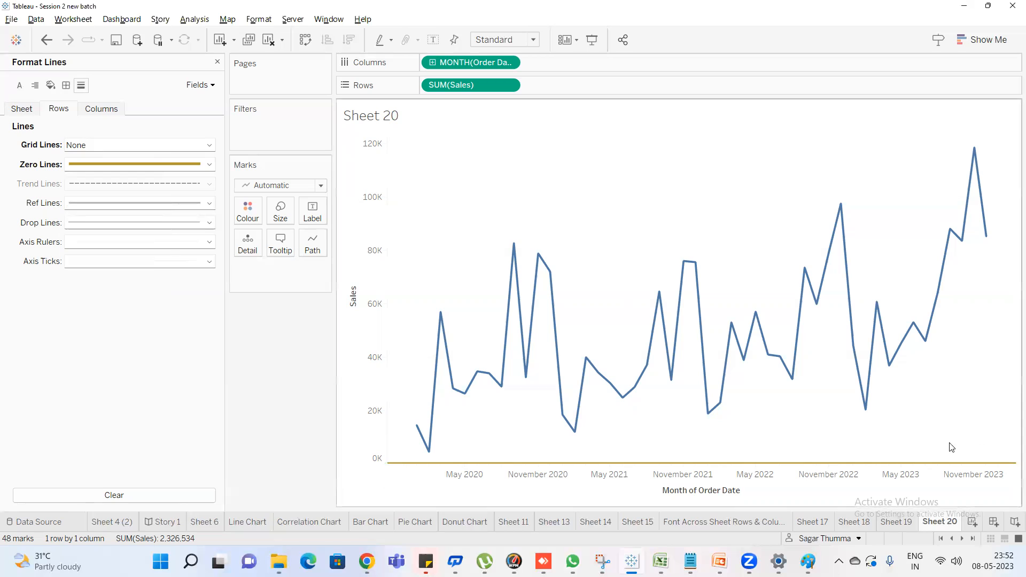
Replace Sales with Profit in the Rows expression so the chart plots SUM(Profit)
double_click(461, 87)
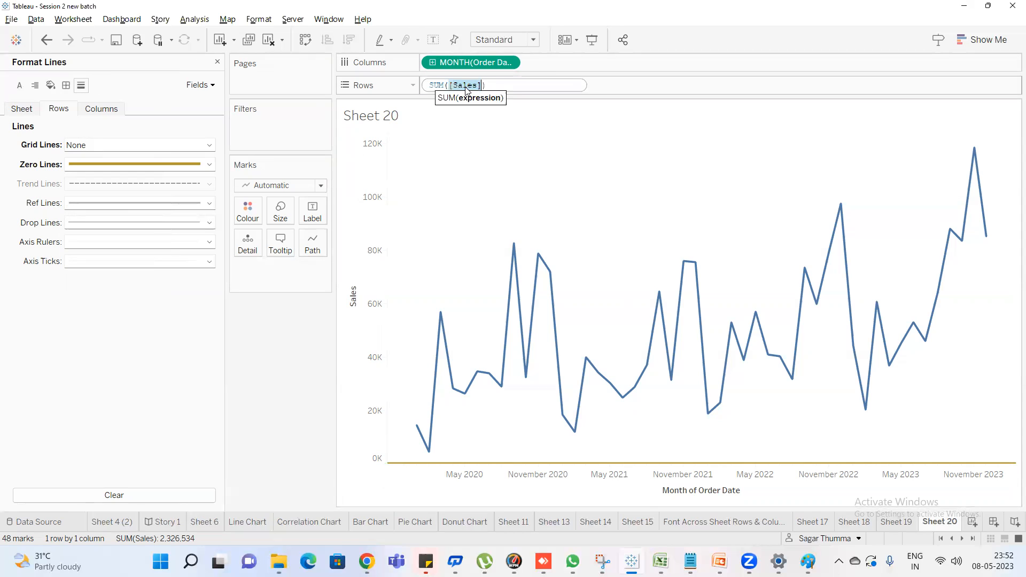
text(pro)
key(Return)
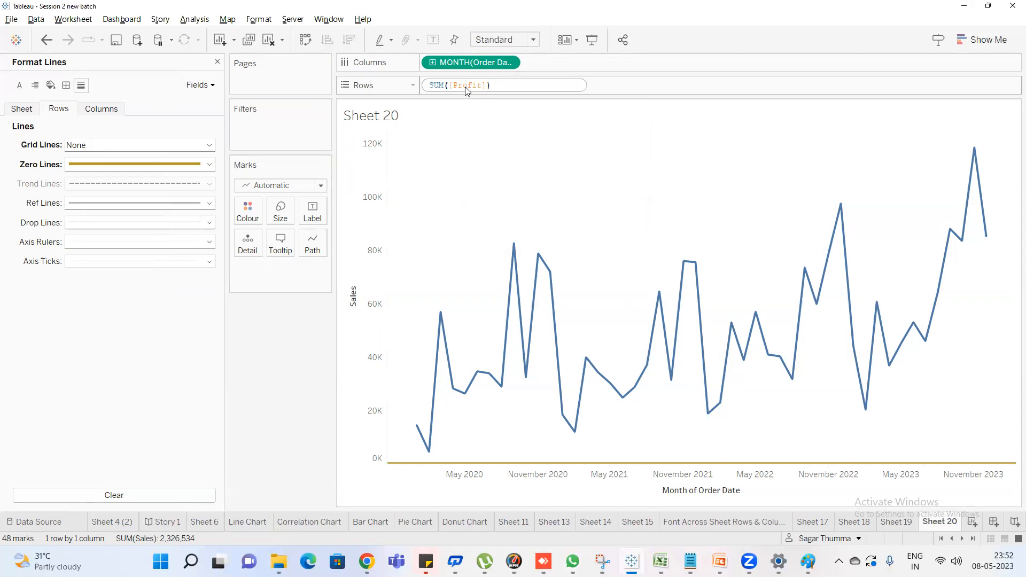
key(Return)
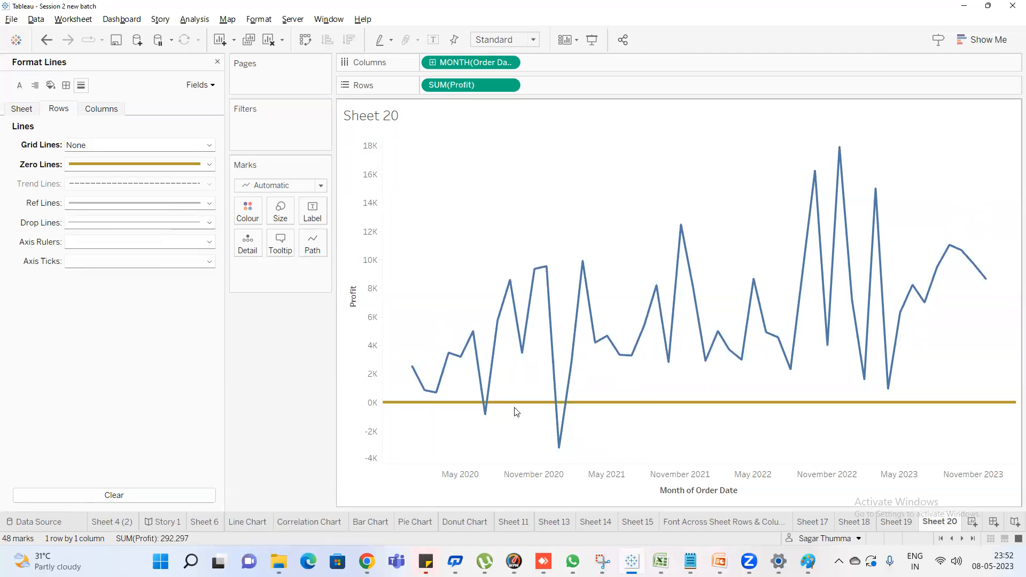
mouse_move(488, 407)
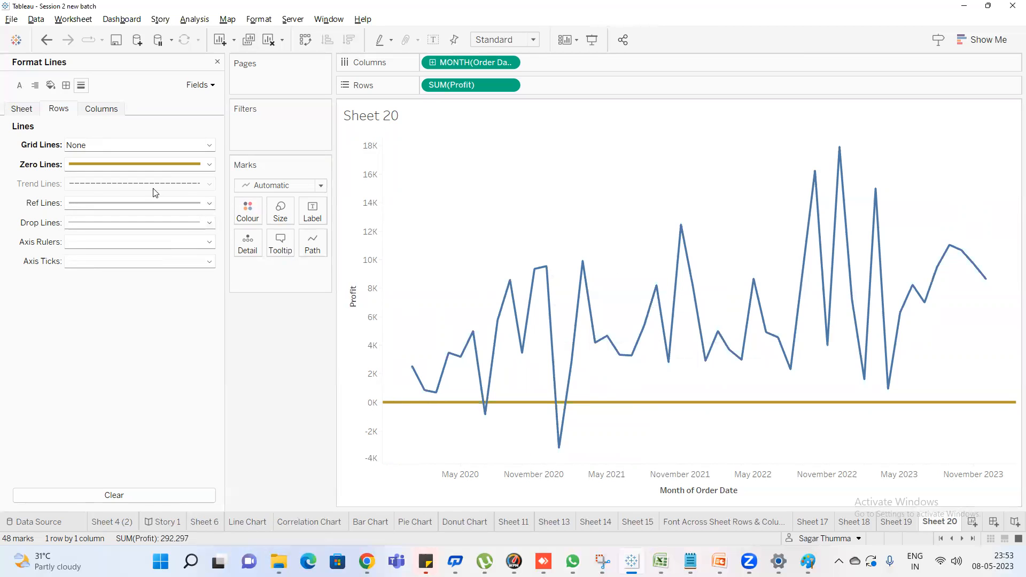
Show trend lines on the monthly Profit chart
right_click(575, 242)
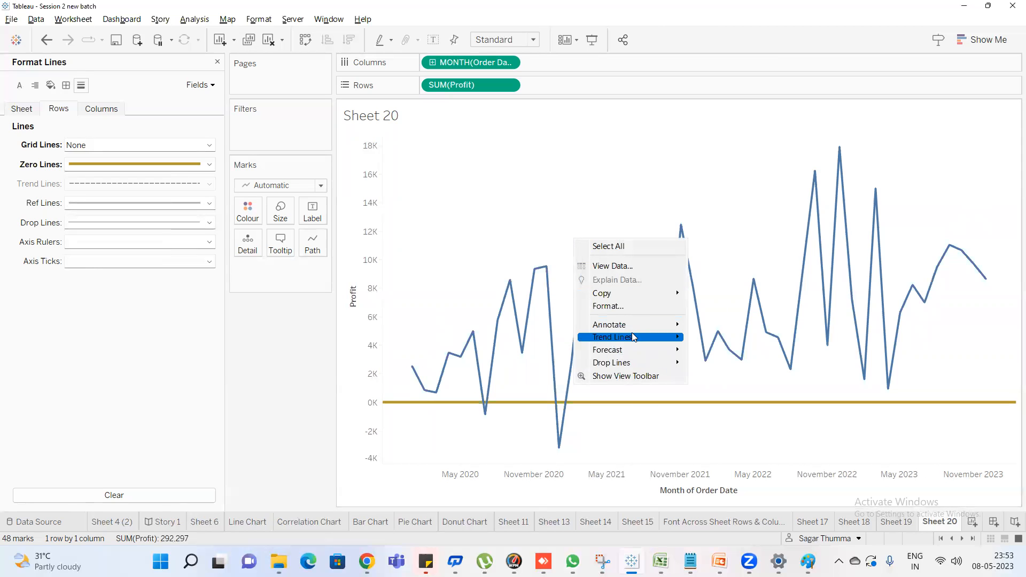
mouse_move(636, 337)
click(700, 333)
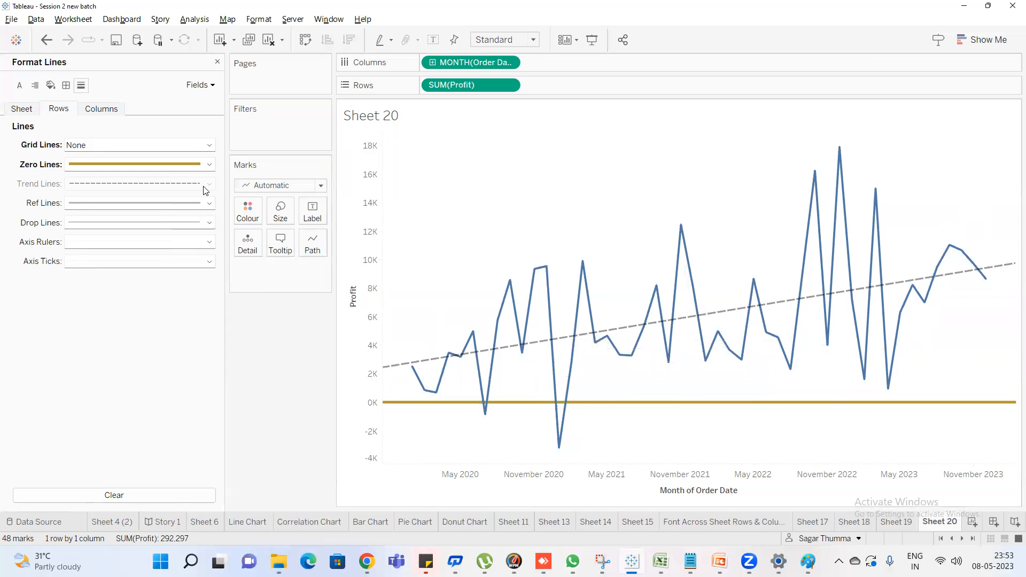
Format the trend lines at sheet level as a solid red line
click(94, 109)
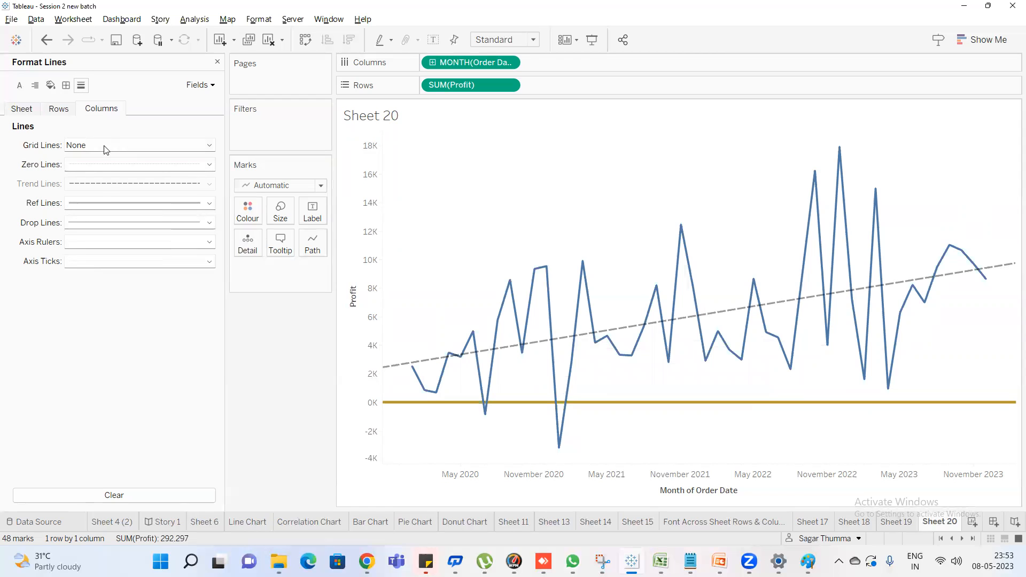
click(30, 111)
click(94, 186)
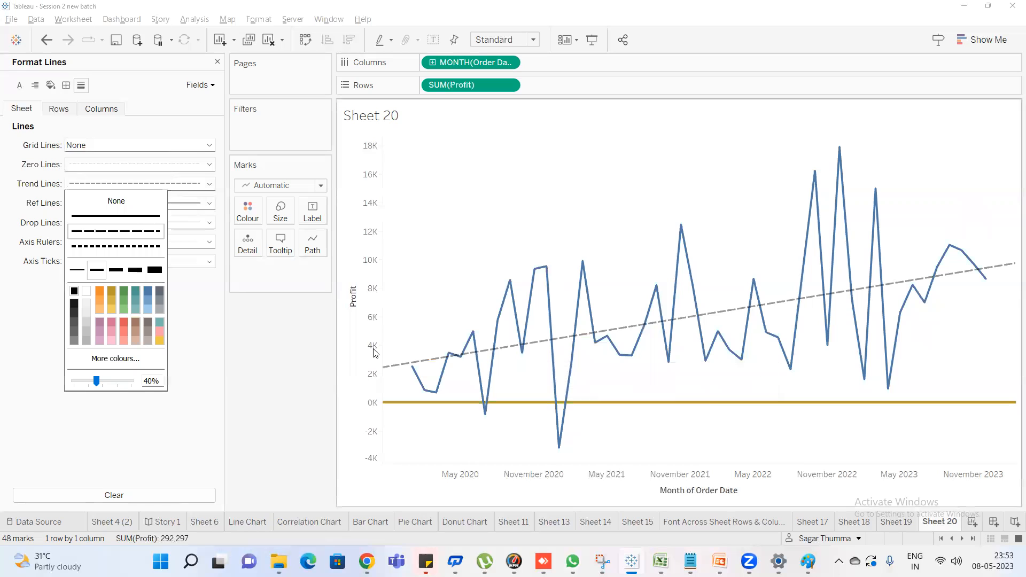
click(111, 216)
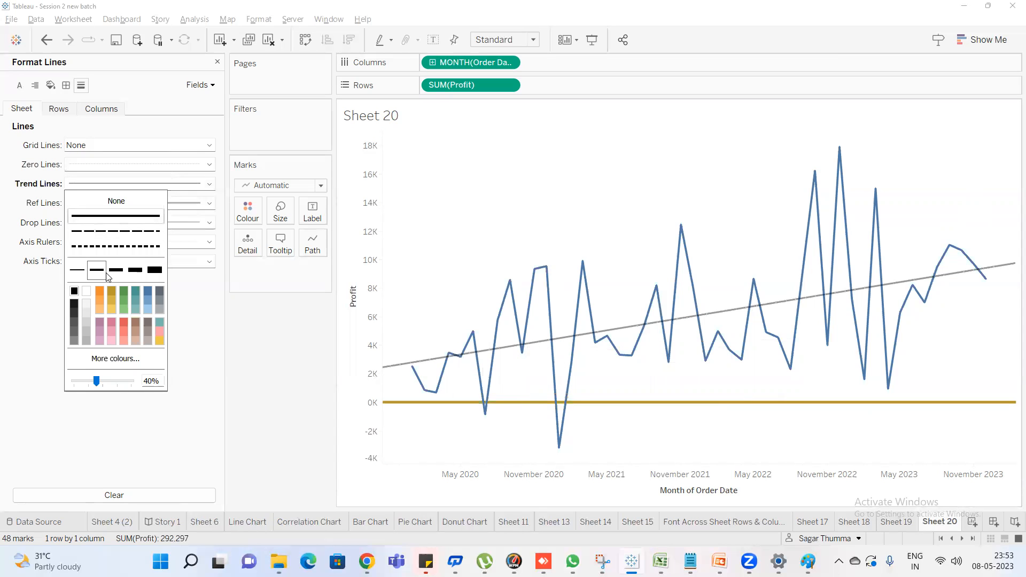
click(115, 308)
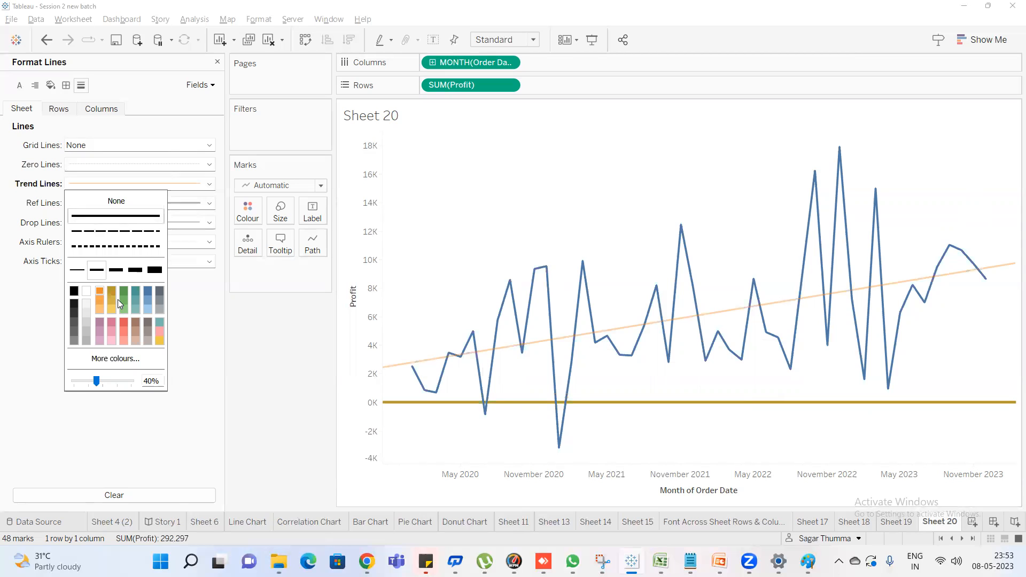
click(123, 321)
click(37, 231)
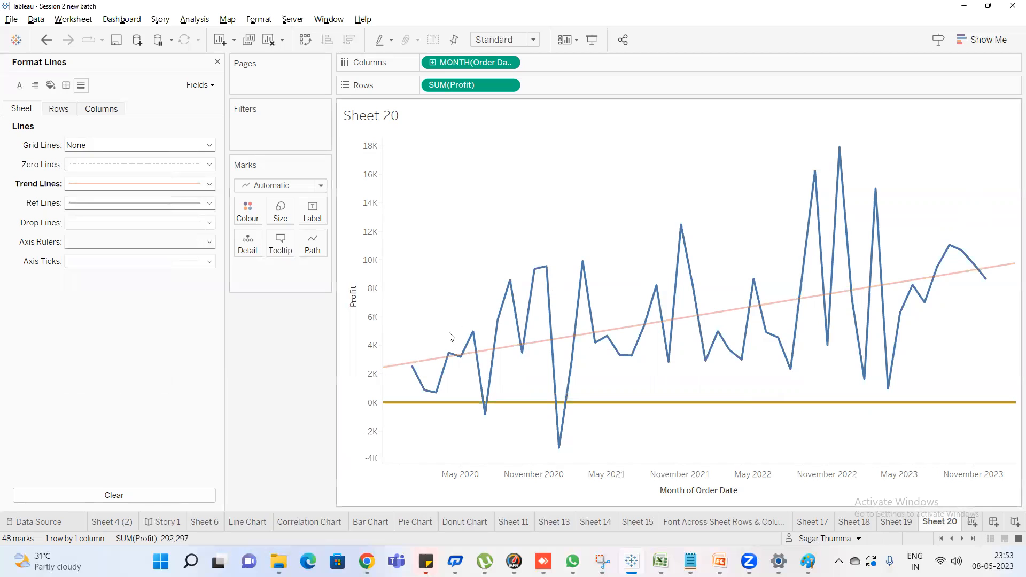
Change the trend line style from solid to dashed, trying the dotted style first
click(203, 187)
click(115, 251)
click(115, 231)
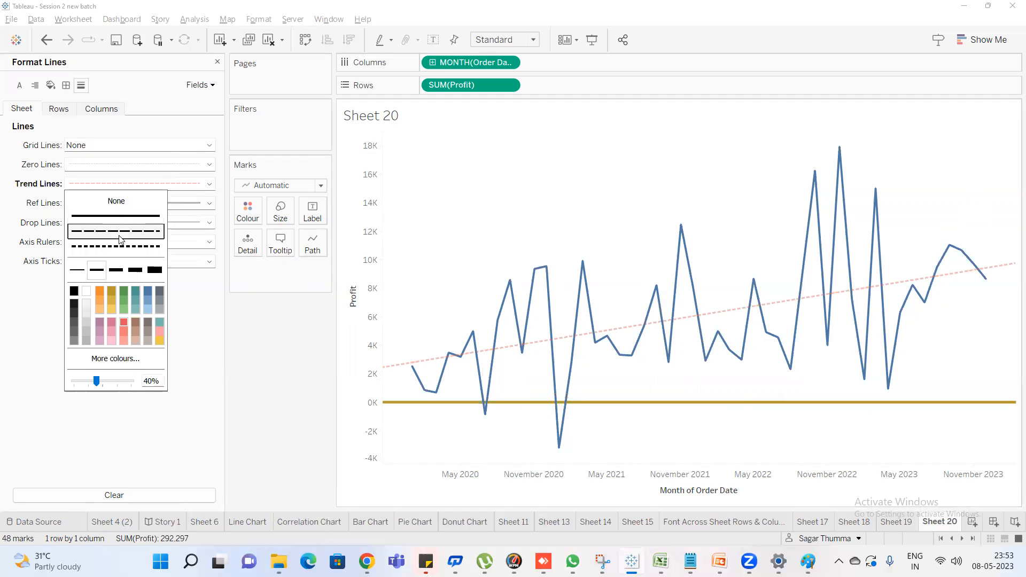
click(15, 256)
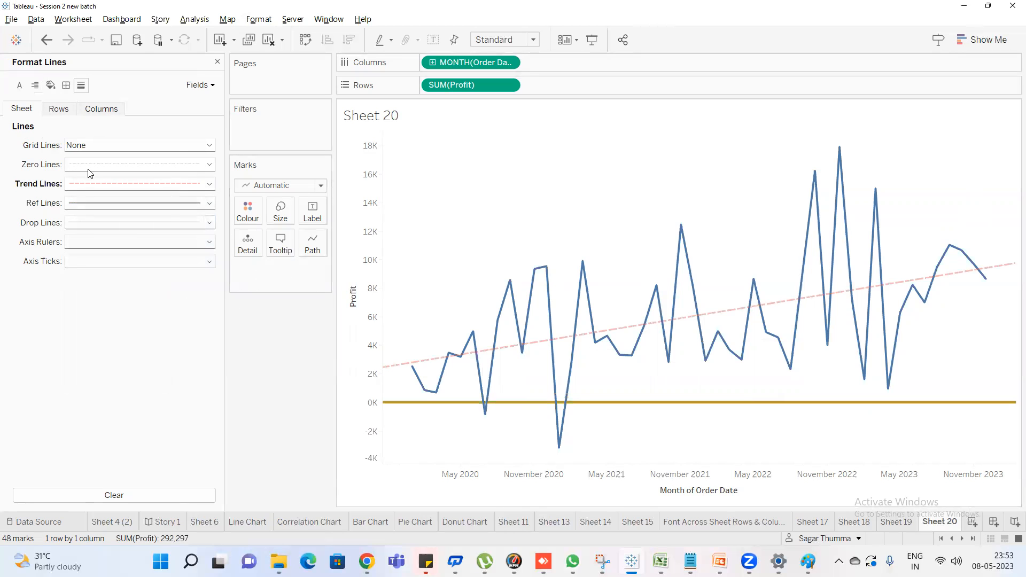
Set the sheet-level grid lines to a solid style in the second-thickest weight
click(104, 147)
click(95, 183)
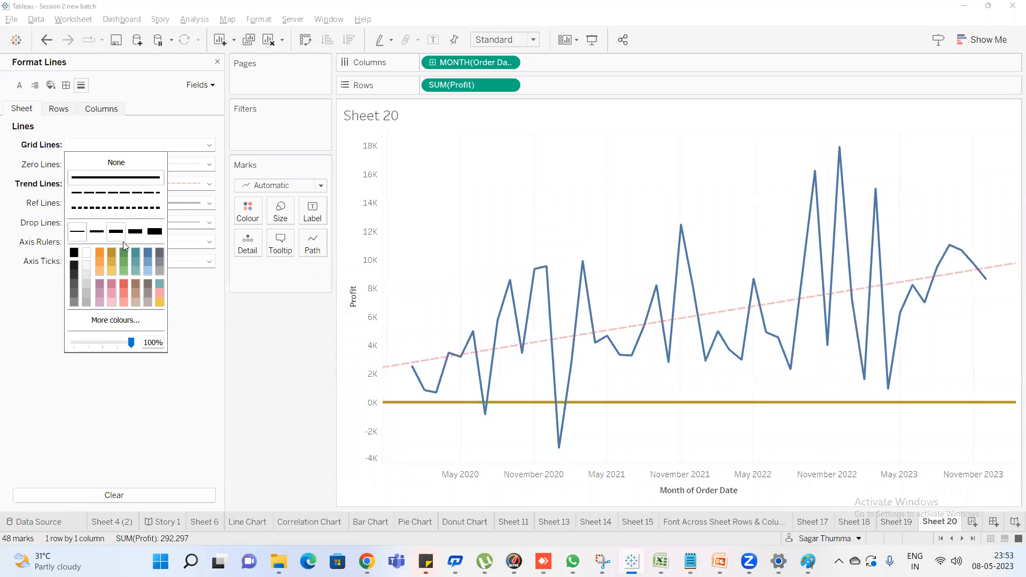
click(93, 235)
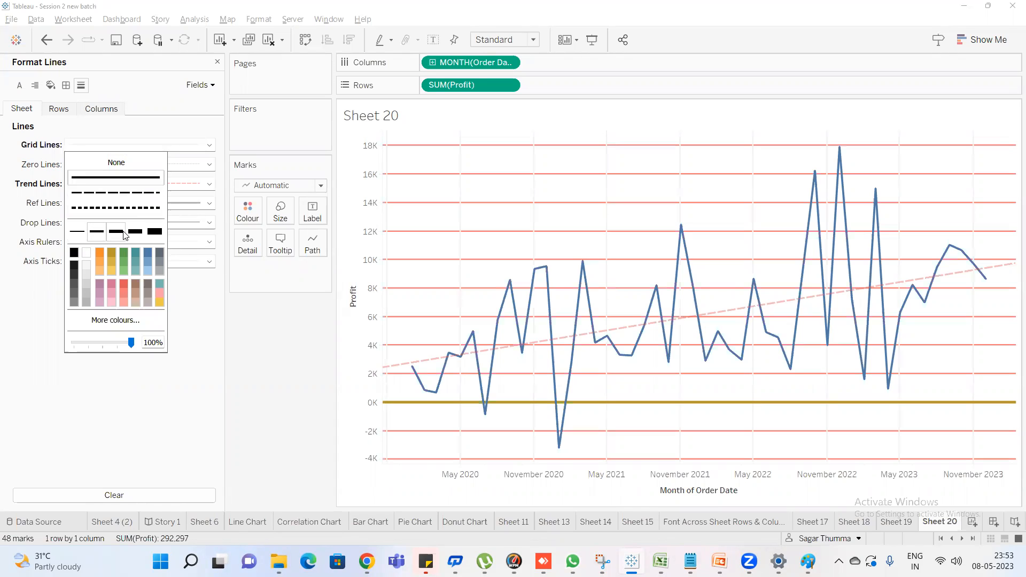
click(126, 234)
click(136, 232)
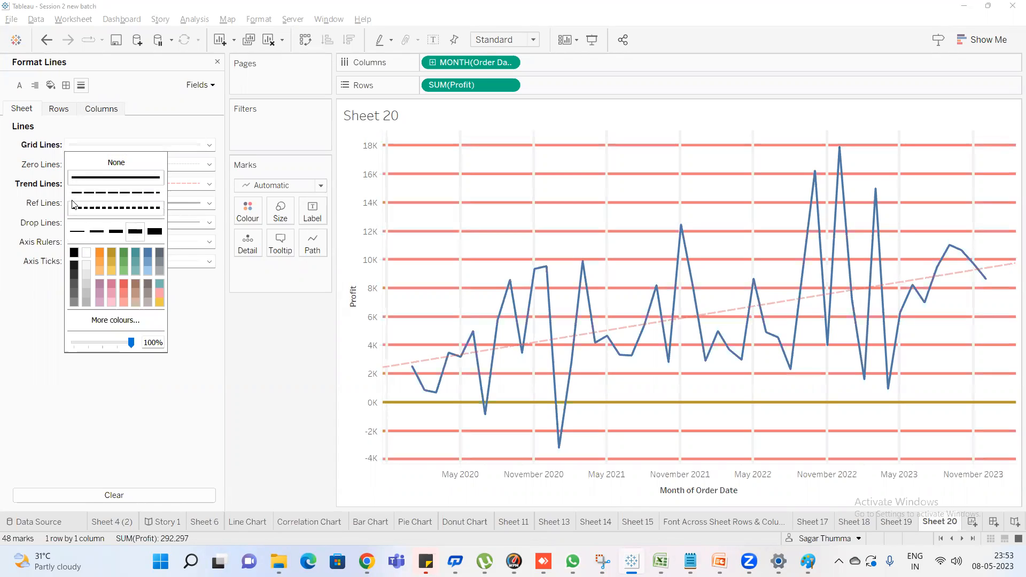
click(44, 153)
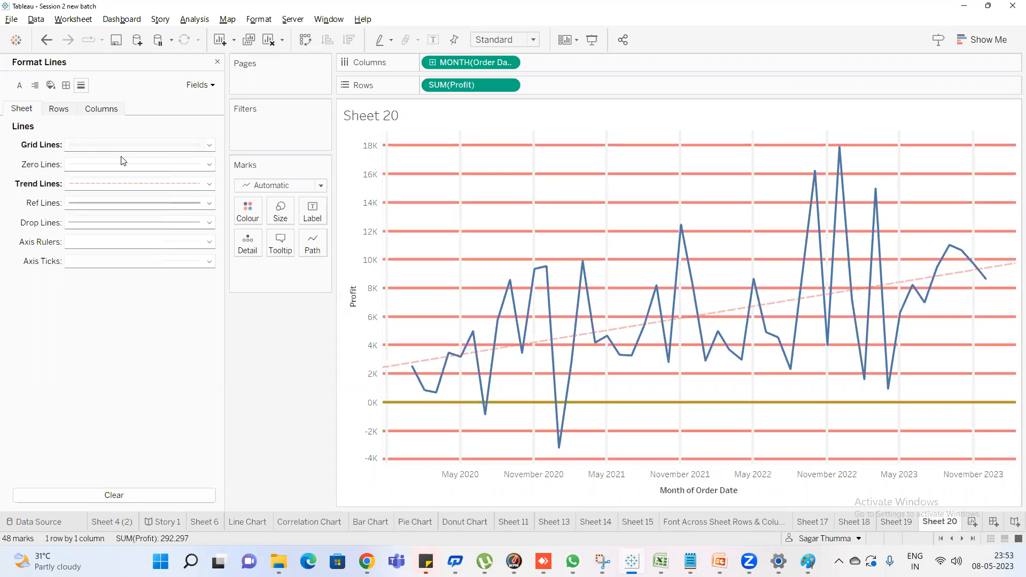
Set the sheet-level grid lines to None and format the column grid lines as solid orange
click(127, 145)
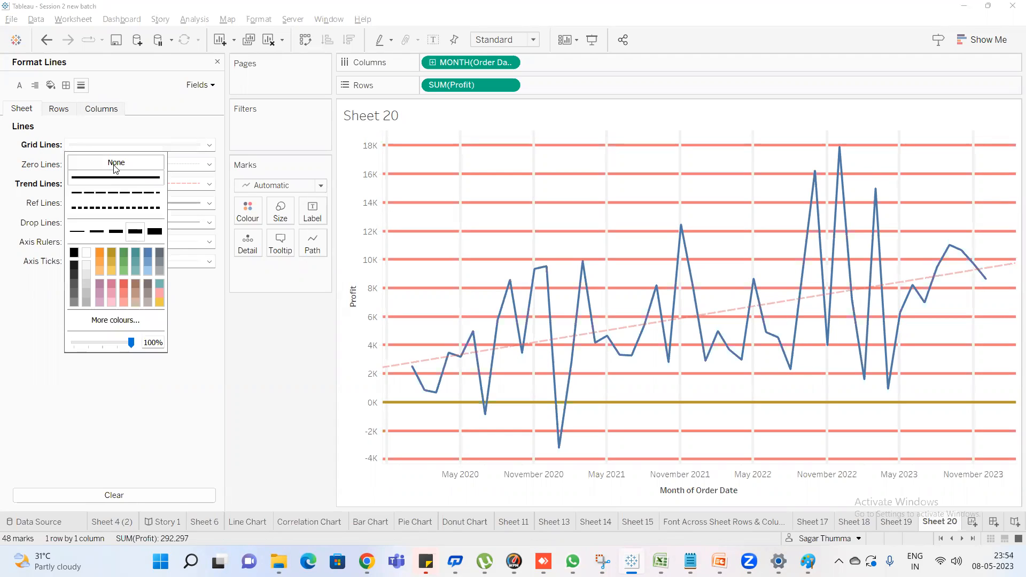
click(116, 163)
click(101, 108)
click(117, 147)
click(116, 177)
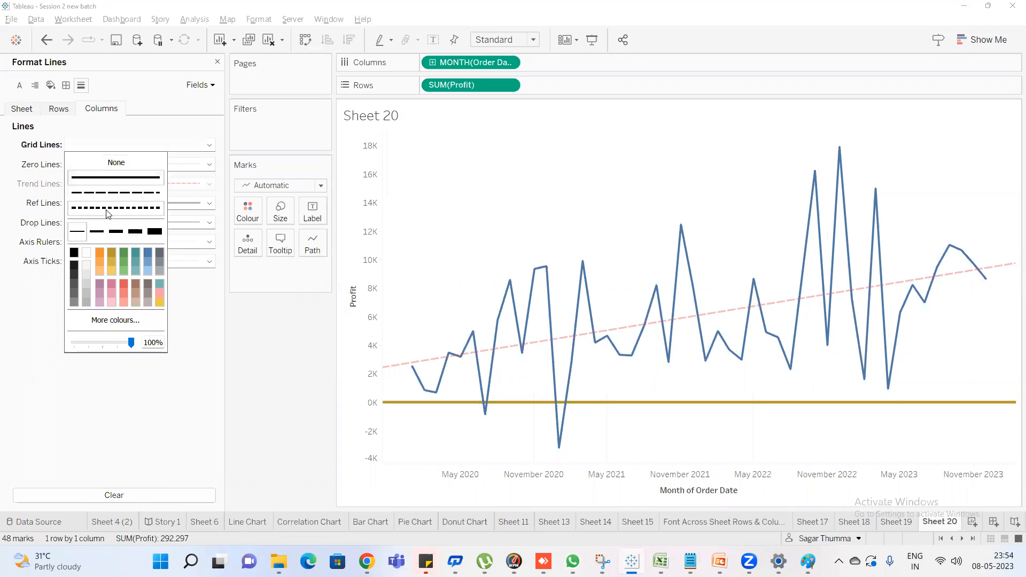
click(98, 254)
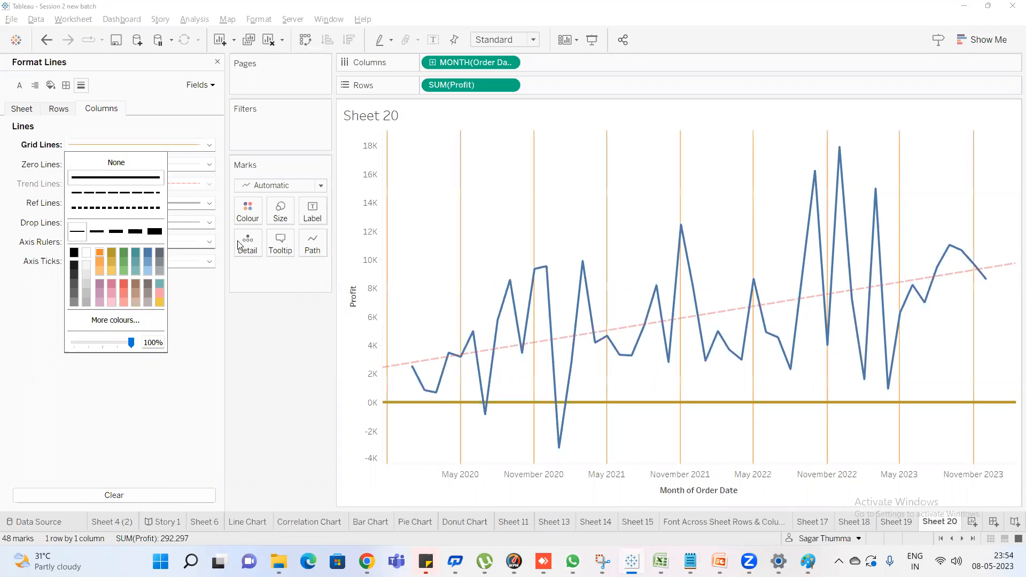
Set the row grid lines to a solid style in the line formatting
click(56, 109)
click(109, 144)
click(107, 177)
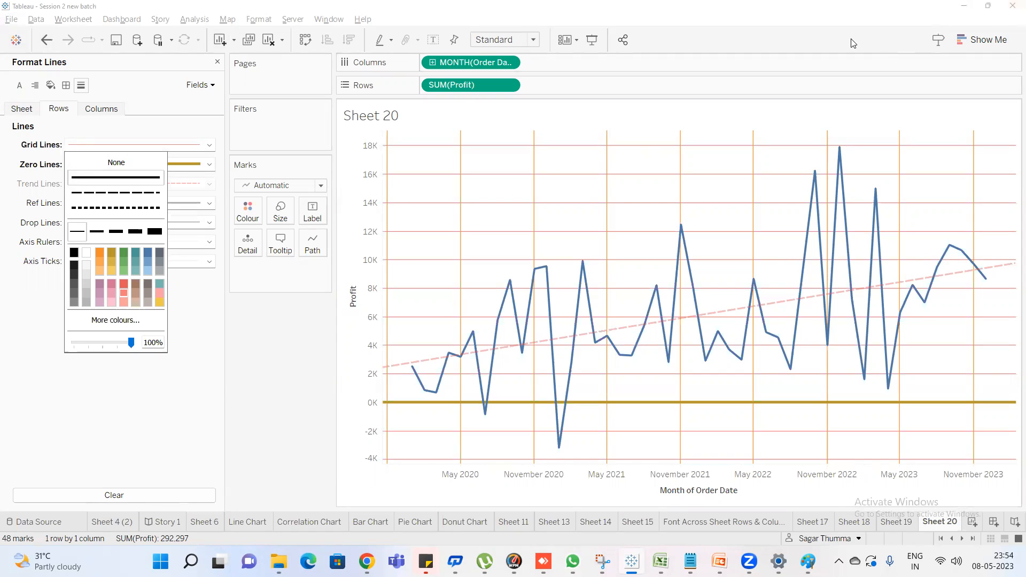
click(1, 161)
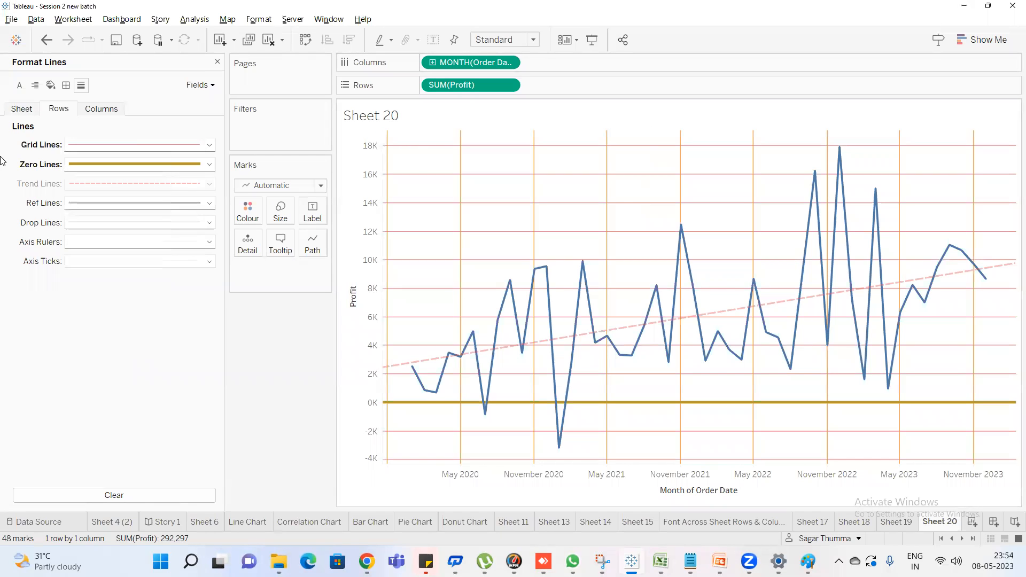
Set the sheet-level zero lines to None
click(15, 111)
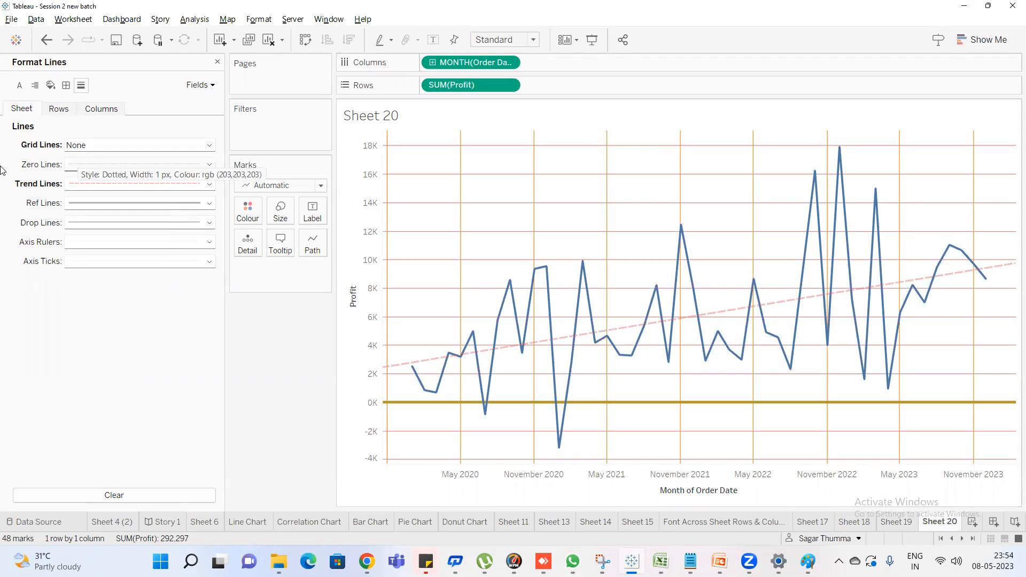
click(107, 165)
click(109, 182)
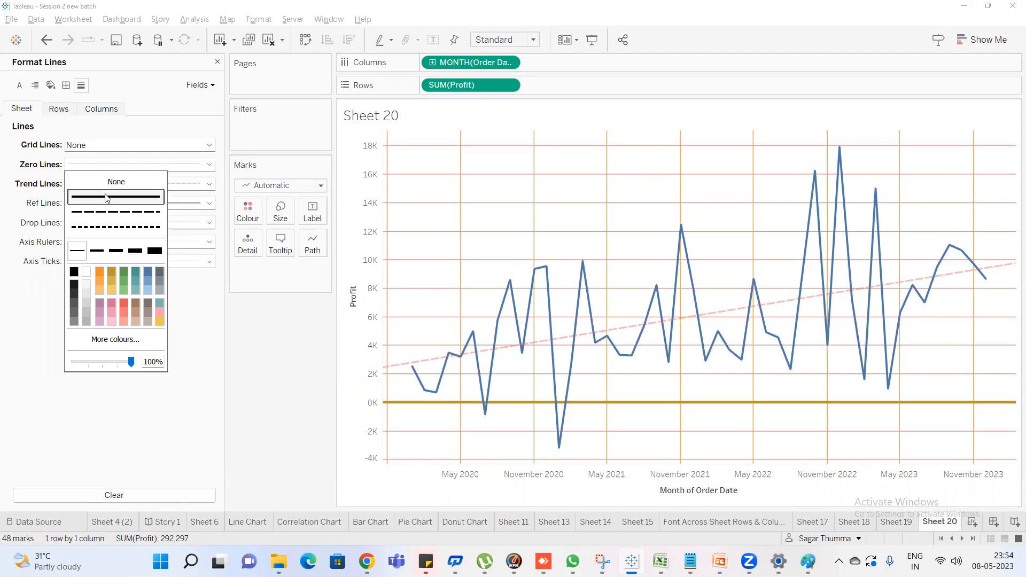
click(2, 147)
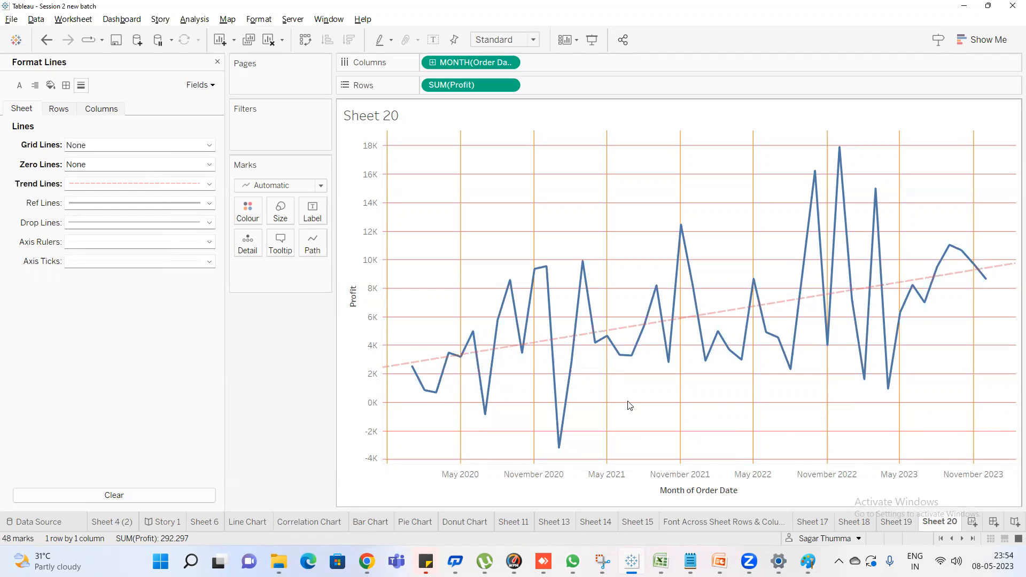
Format the sheet-level zero lines as a solid red line in the second-thickest weight
click(128, 164)
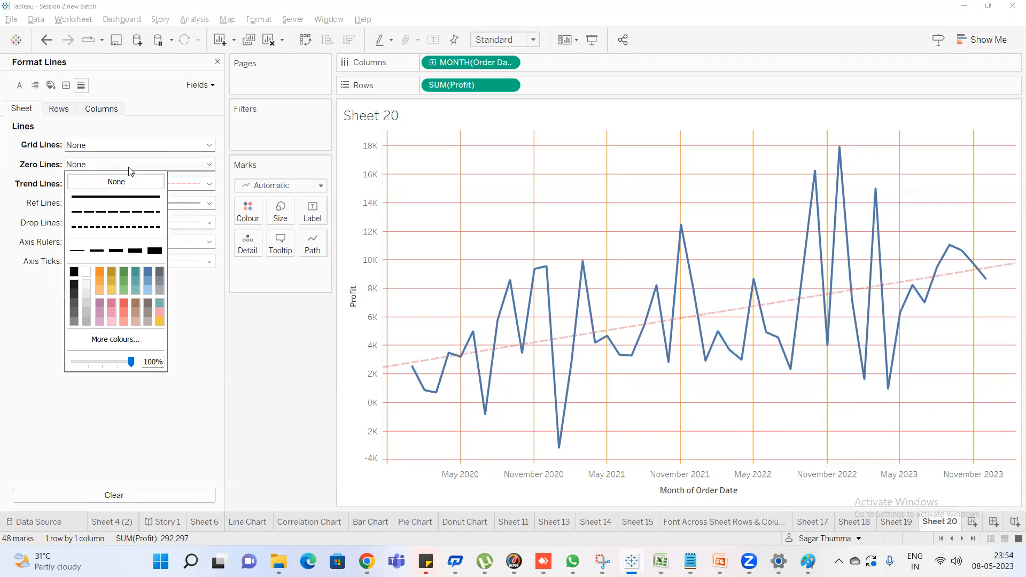
click(115, 197)
click(99, 280)
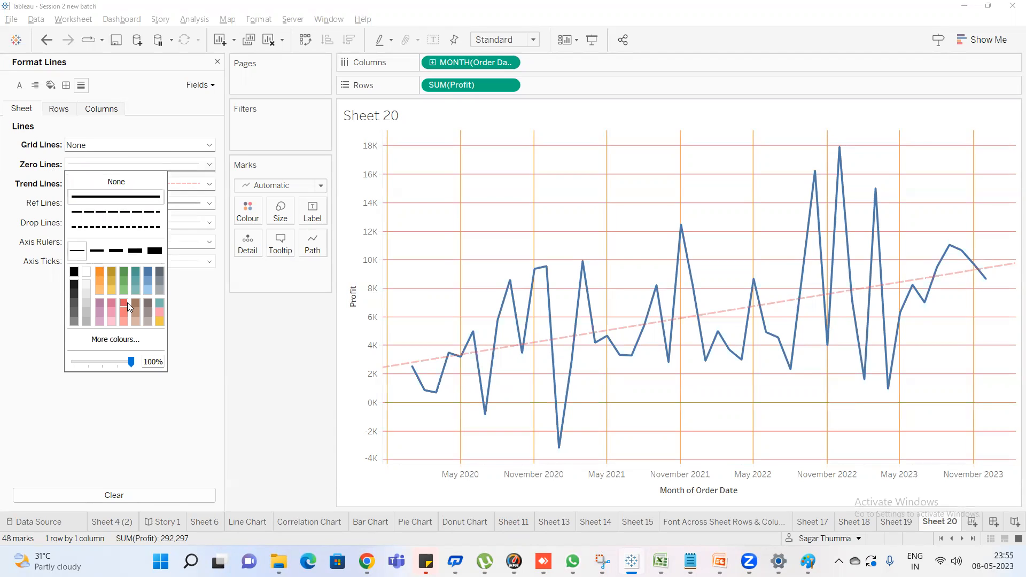
click(123, 303)
click(116, 251)
click(139, 250)
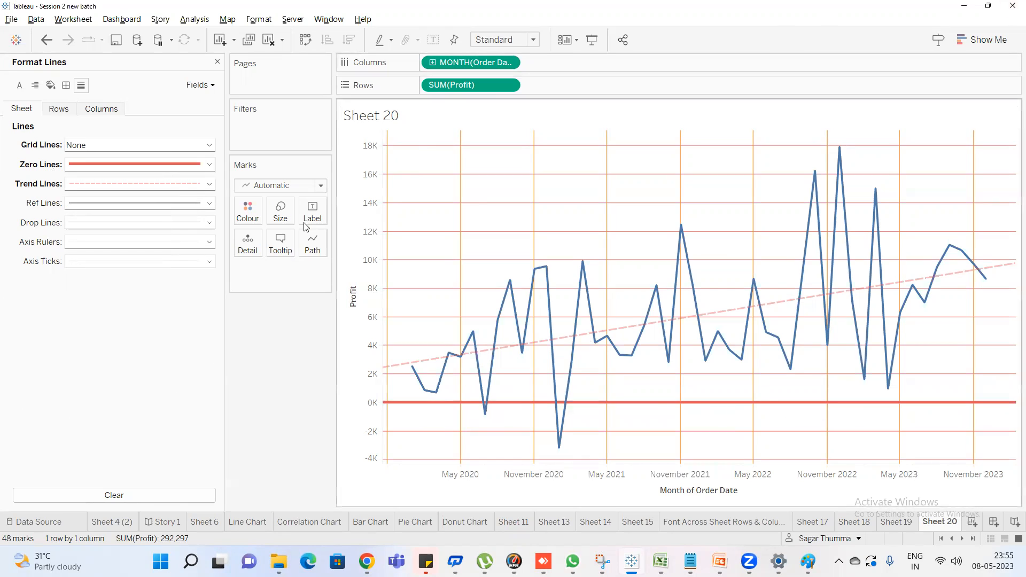
Set the drop lines, zero lines and trend lines to None at sheet level
click(109, 226)
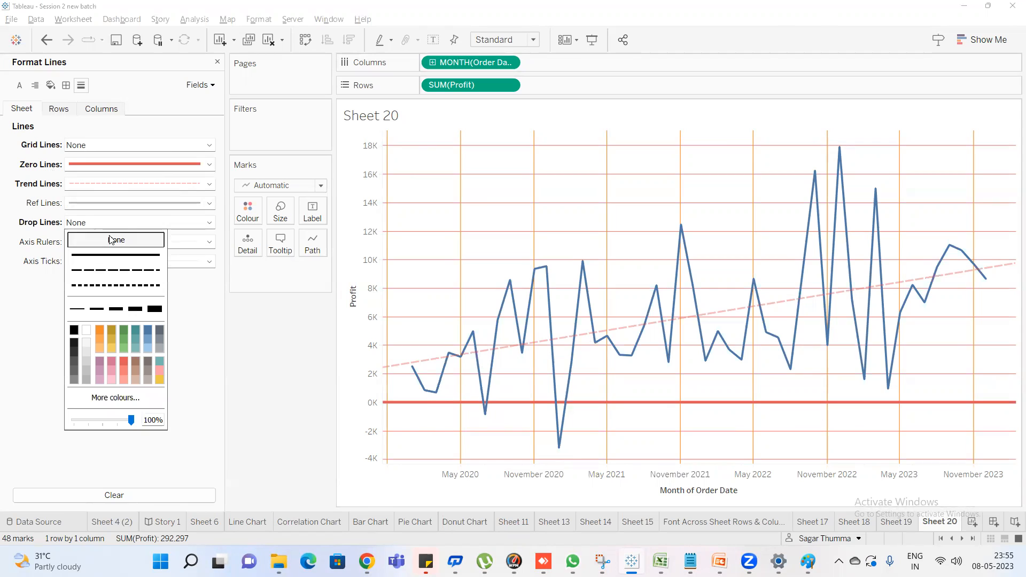
click(230, 434)
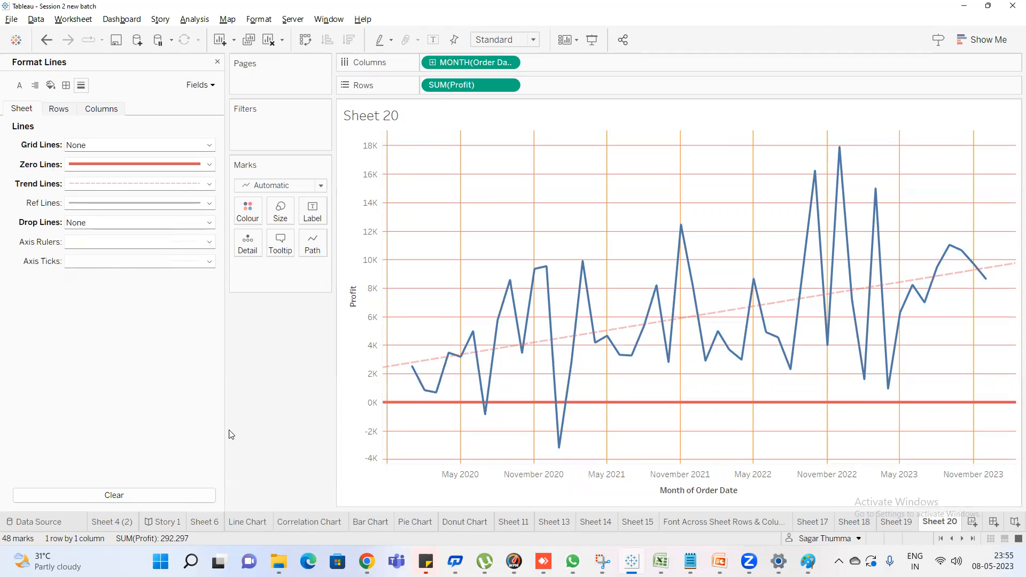
click(87, 164)
click(116, 182)
click(109, 184)
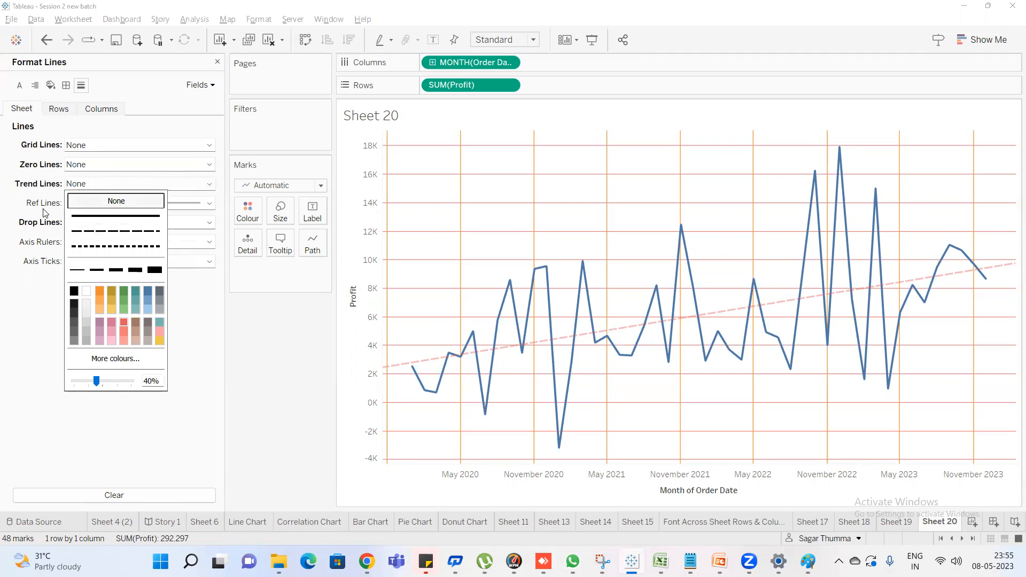
click(116, 200)
Format the sheet-level drop lines as a solid line in the thickest weight
click(86, 204)
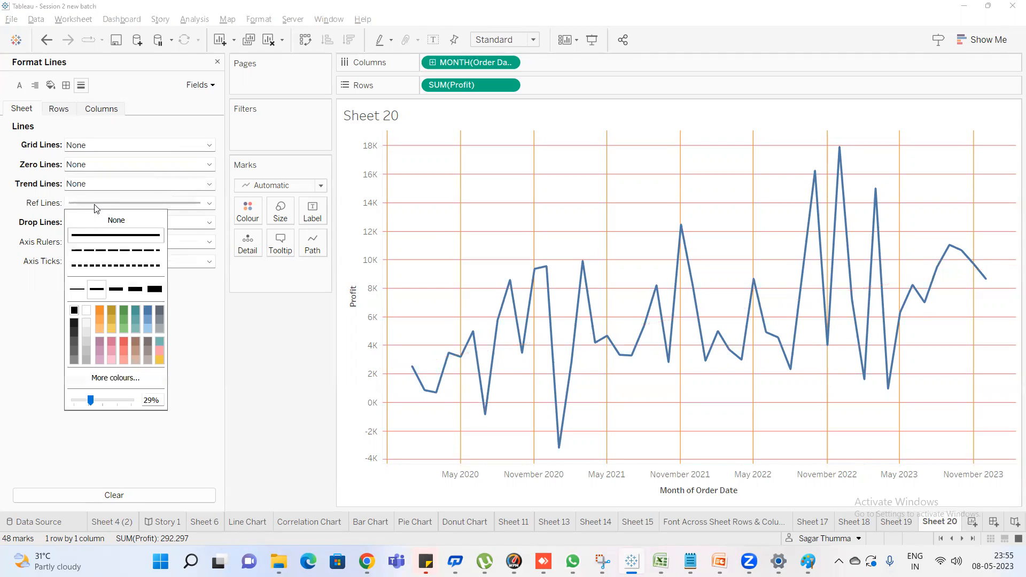
click(40, 239)
click(76, 224)
click(115, 255)
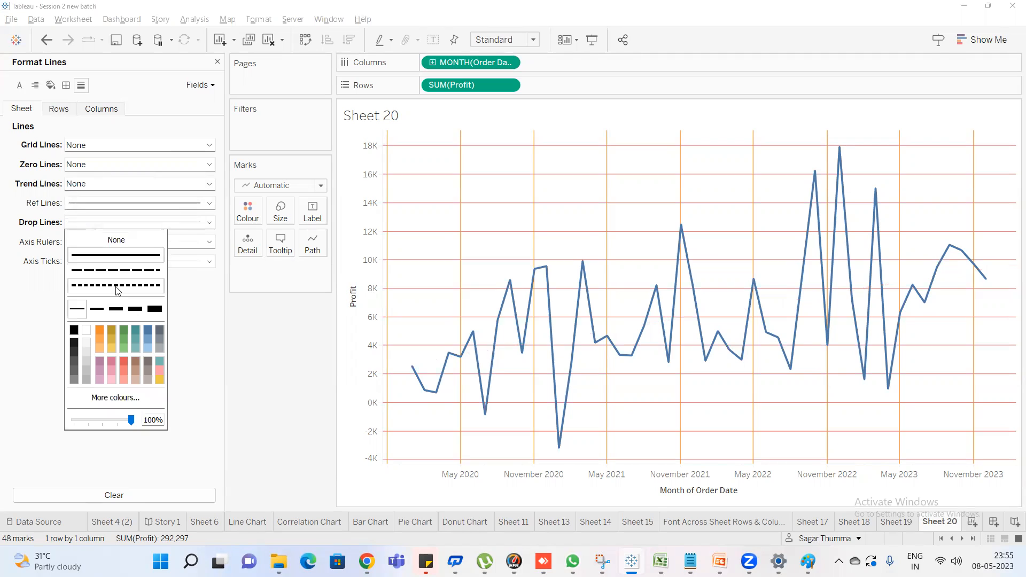
click(135, 310)
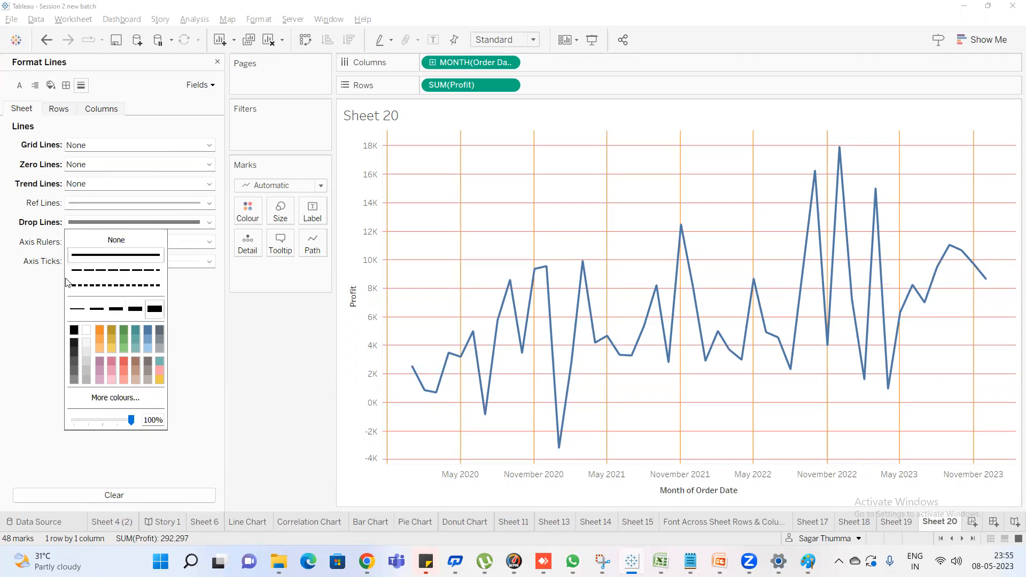
Format the sheet-level axis rulers as a dashed green line
click(79, 244)
click(79, 244)
click(99, 289)
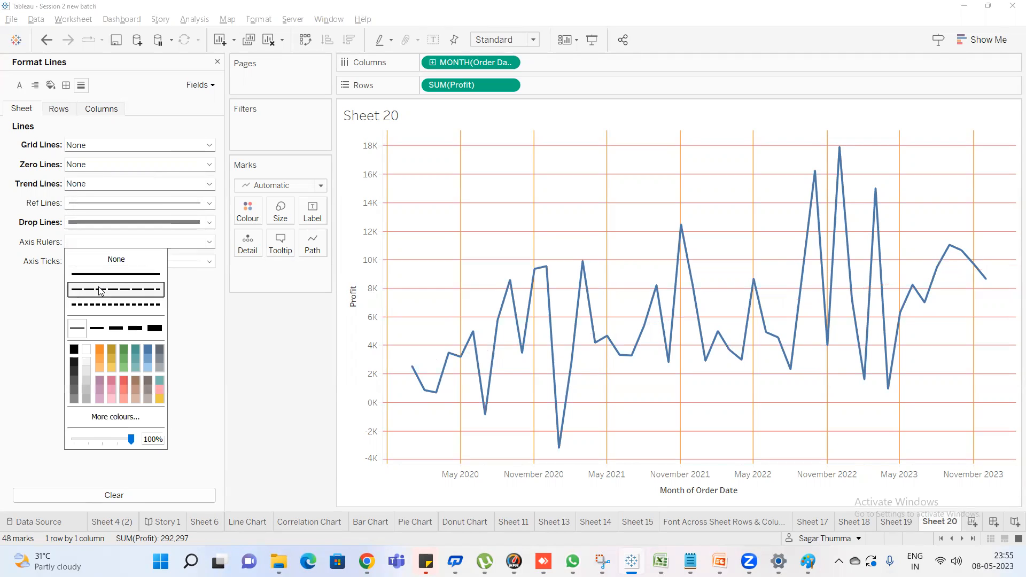
click(123, 350)
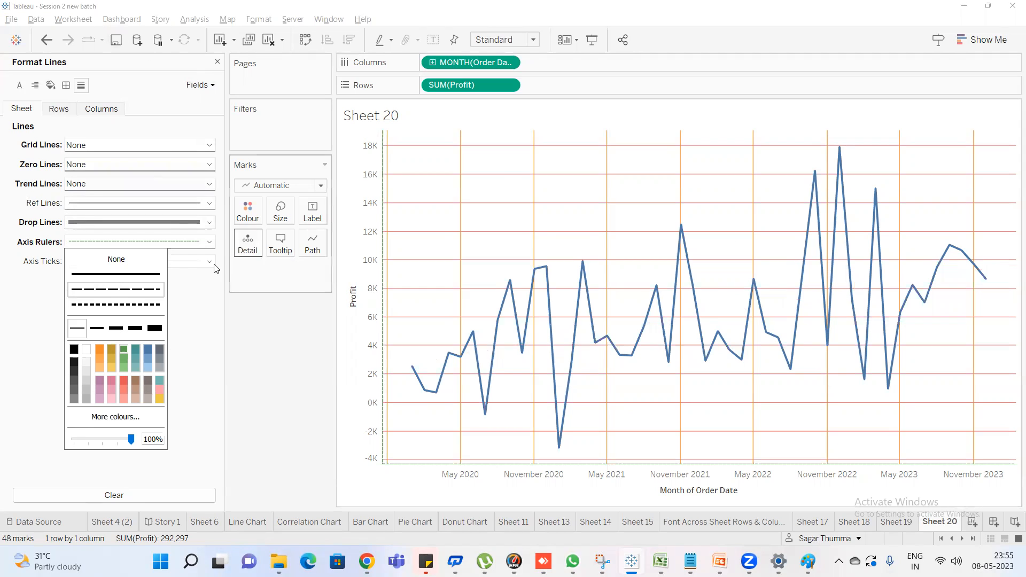
click(3, 251)
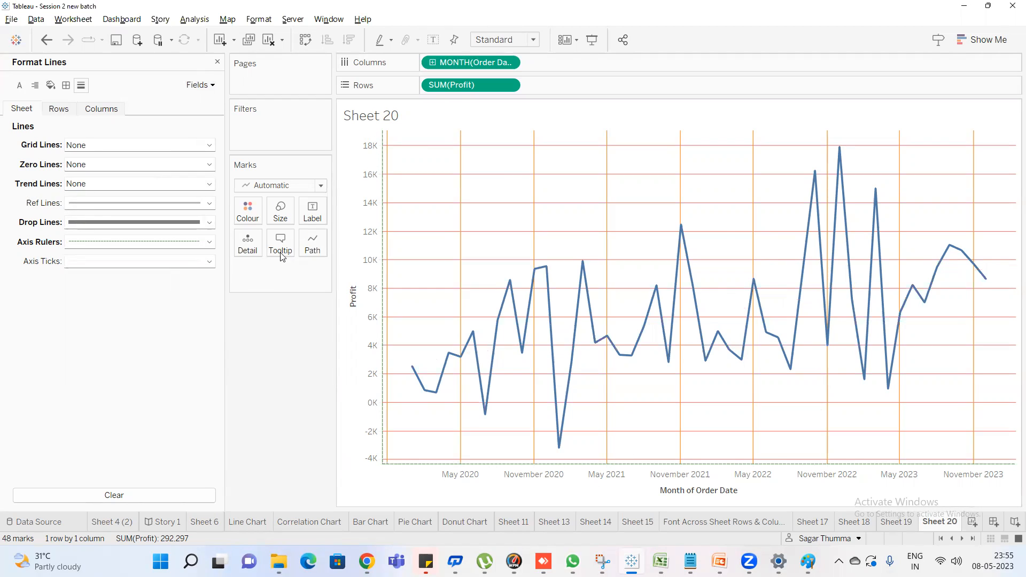
Change the sheet-level axis rulers to a solid blue line
click(120, 241)
click(119, 274)
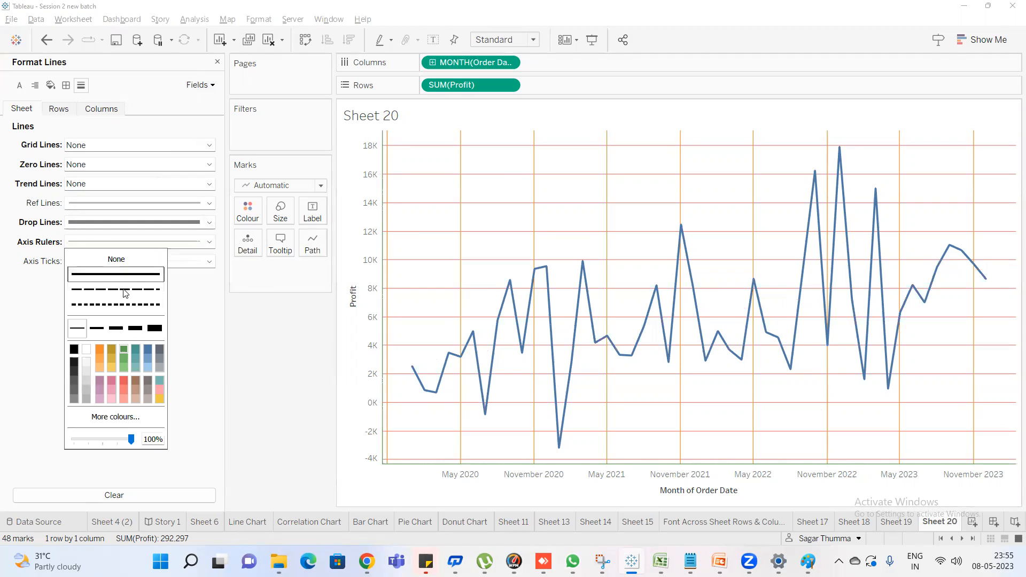
click(149, 349)
click(149, 349)
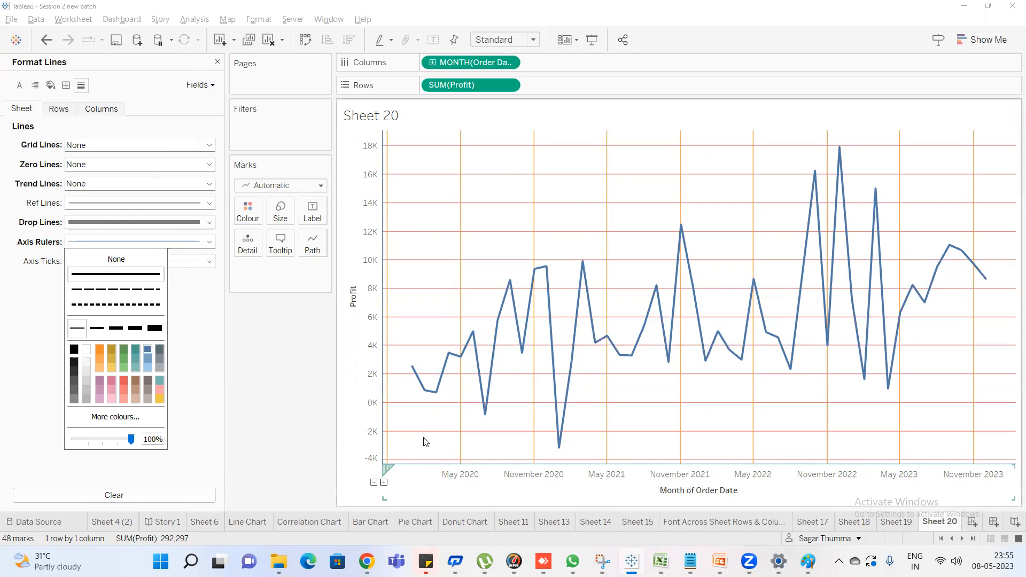
click(46, 275)
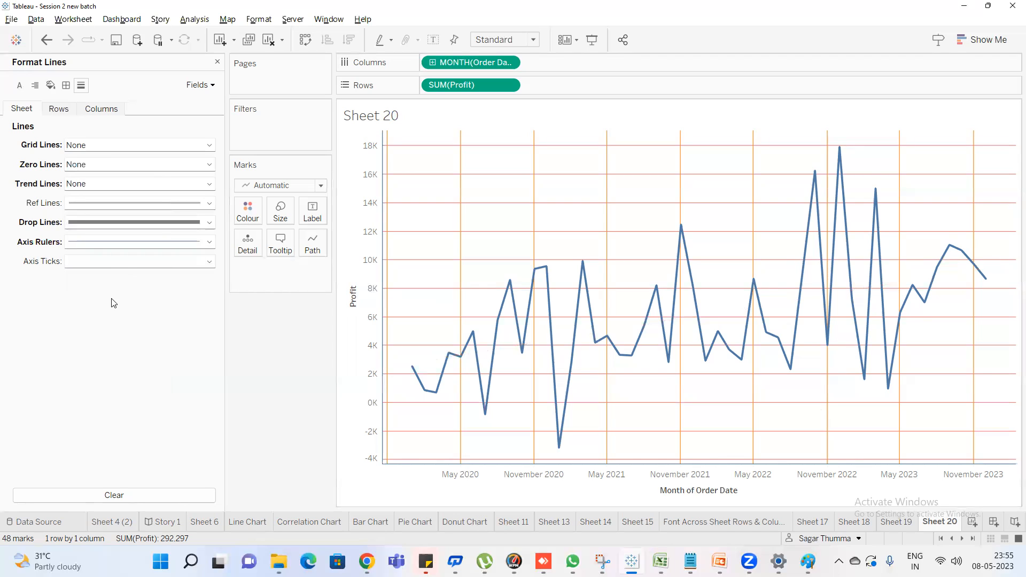
Set the colour of the sheet-level axis ticks to black
click(110, 263)
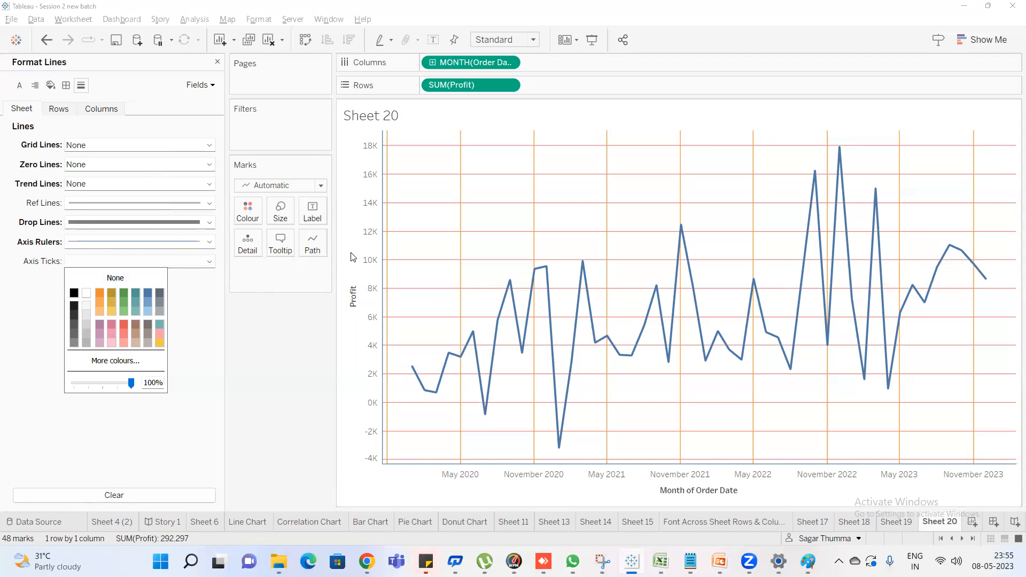
click(286, 364)
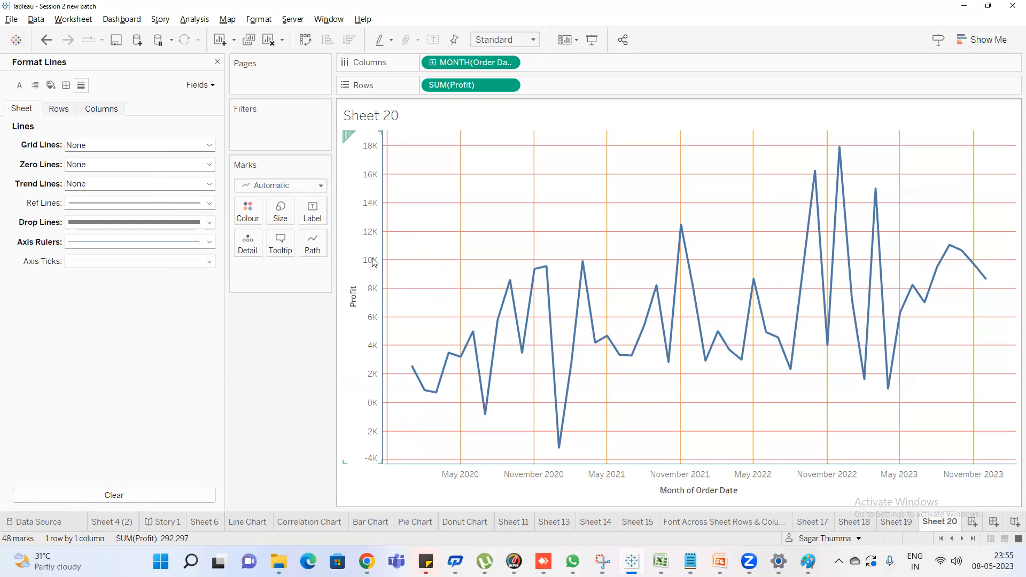
click(84, 262)
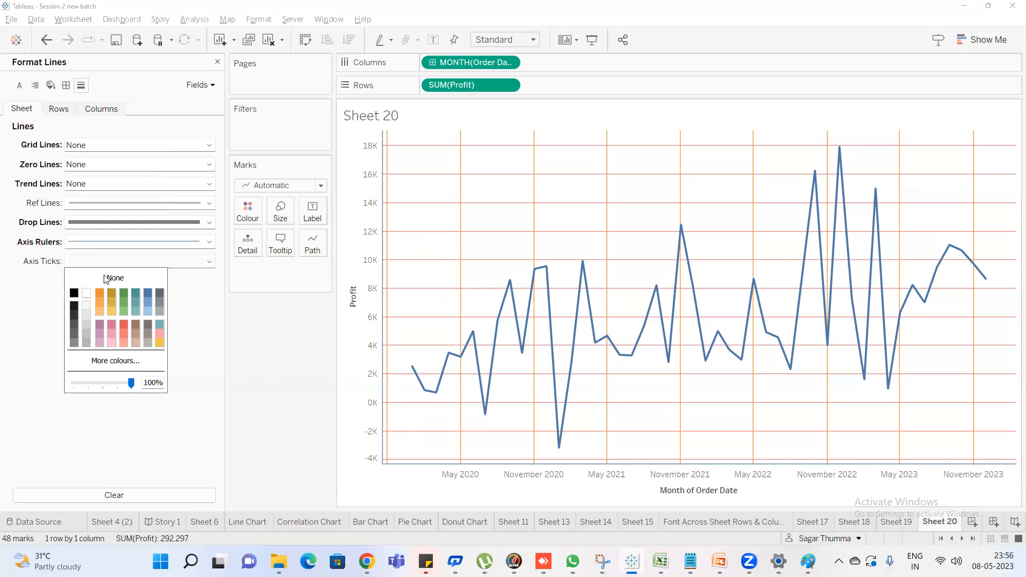
click(111, 292)
click(74, 293)
click(269, 381)
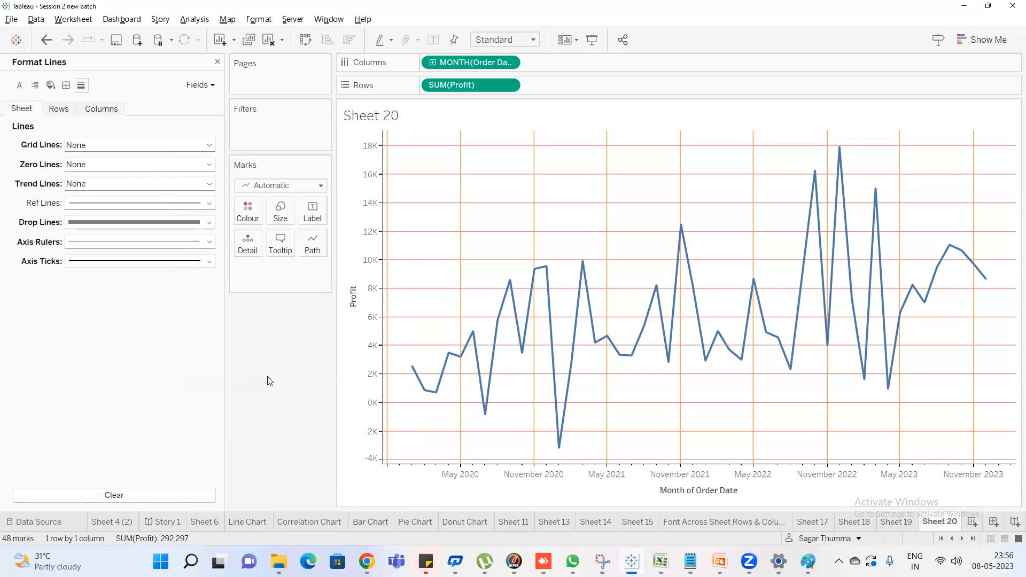
Create a new worksheet and place the Region field from Orders on Rows
click(972, 523)
click(112, 119)
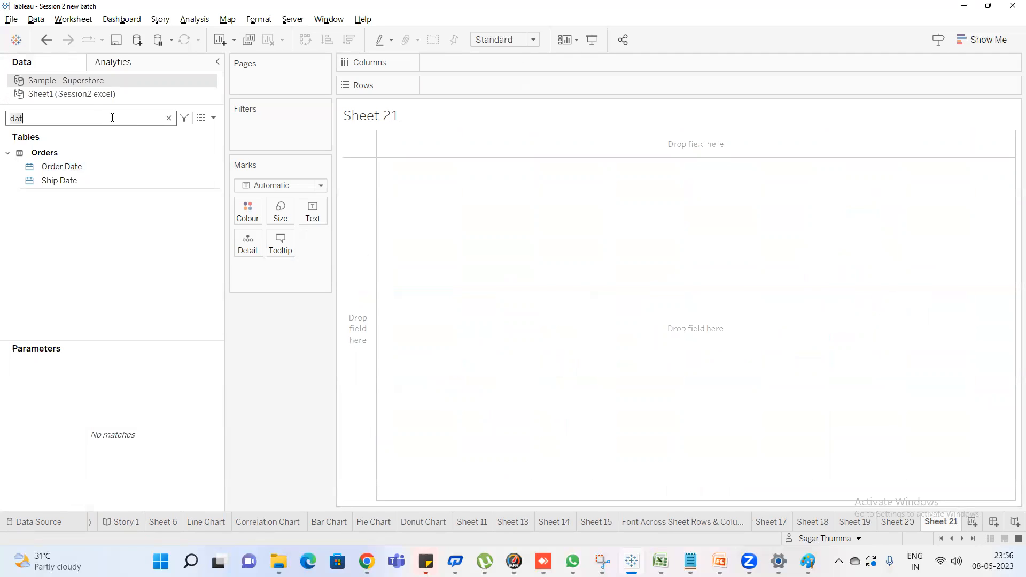
key(BackSpace)
key(BackSpace)
key(BackSpace)
text(reg)
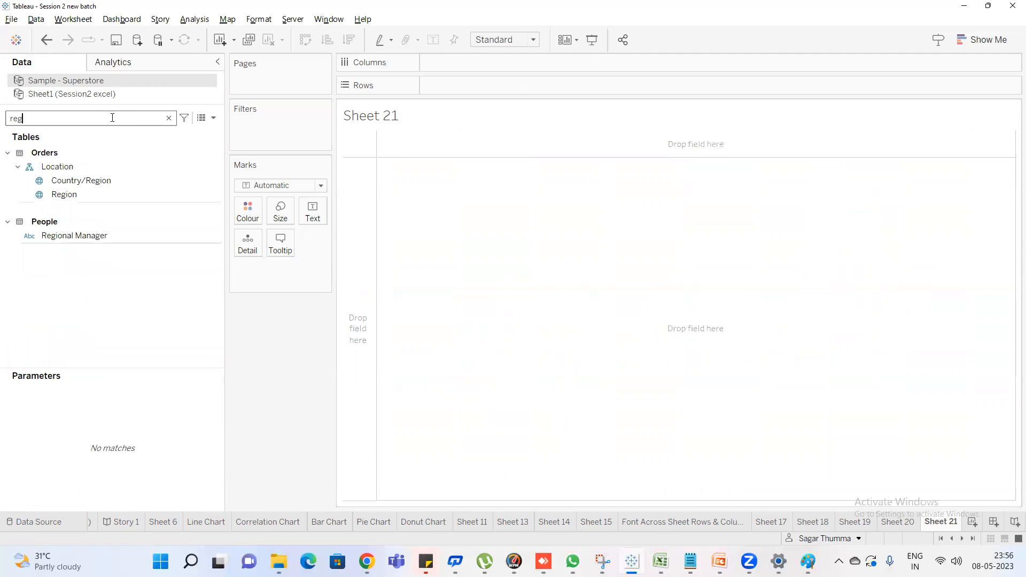
click(56, 197)
drag(73, 199, 455, 88)
Add the Sales measure to the Region view and convert it to a pie chart
double_click(94, 118)
text(sa)
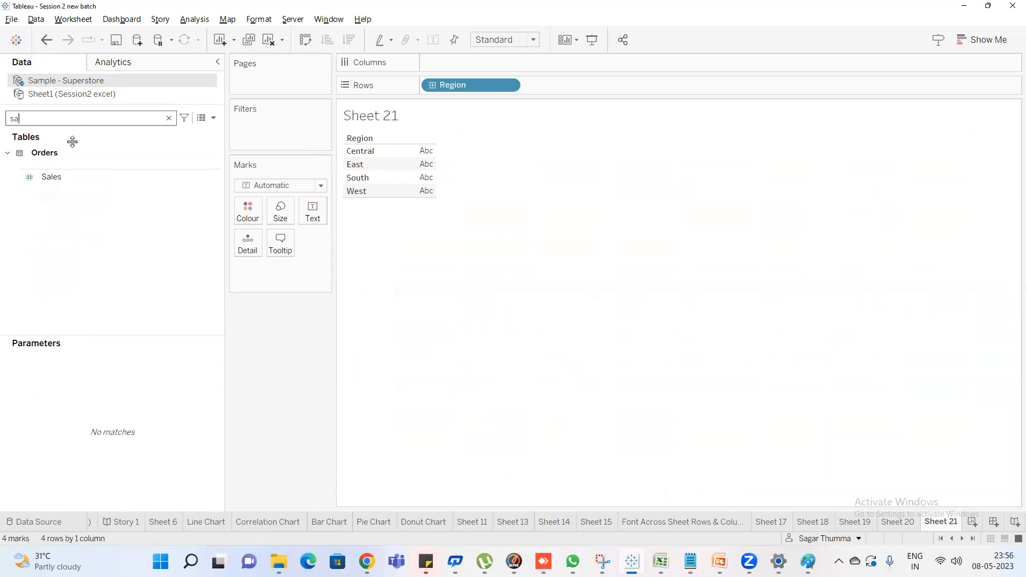
double_click(63, 182)
click(970, 43)
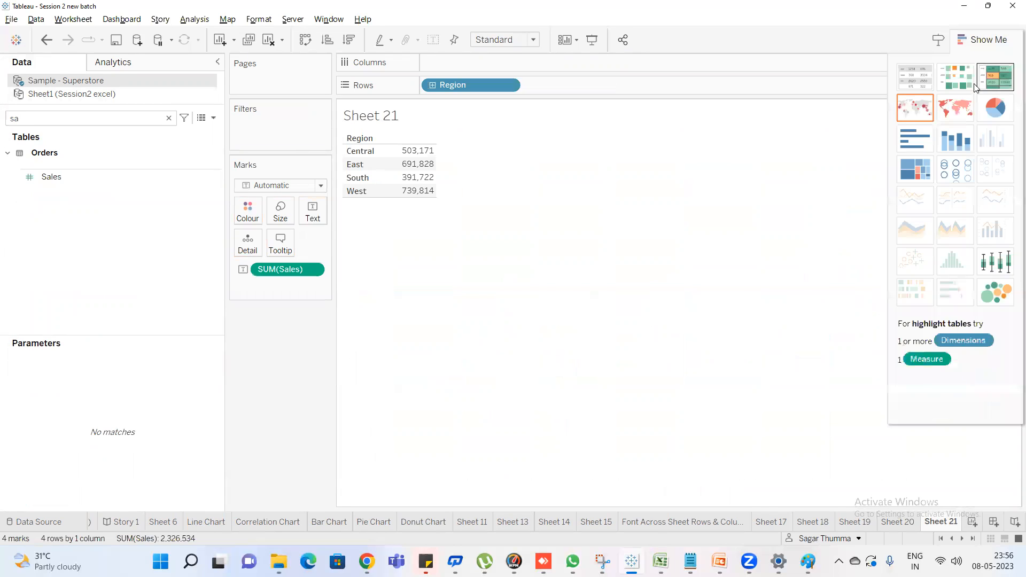
click(996, 107)
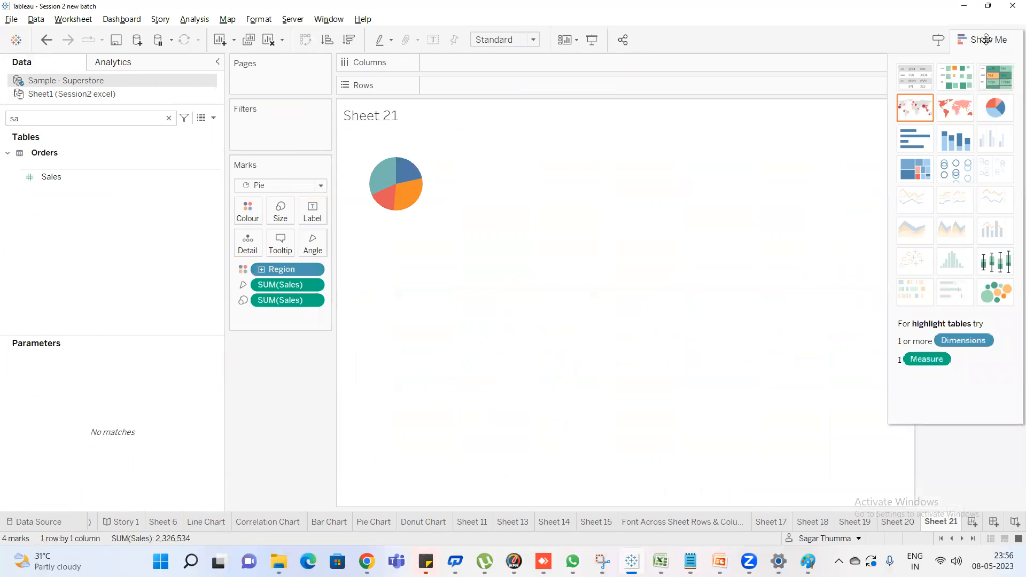
click(988, 40)
Add the ad-hoc calculation SUM(0) to Rows of the pie chart
double_click(476, 91)
text(sum)
key(Return)
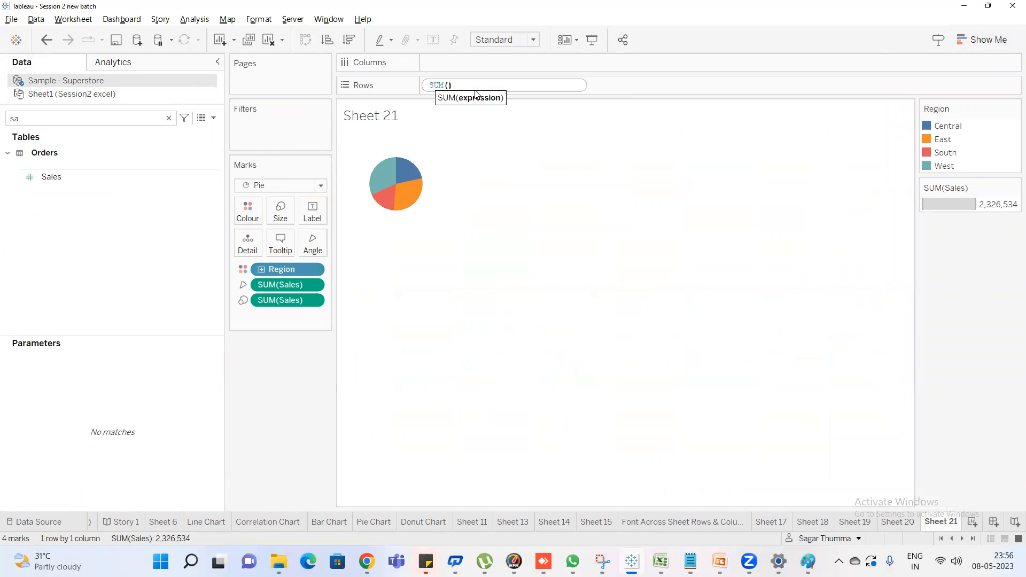
key(Return)
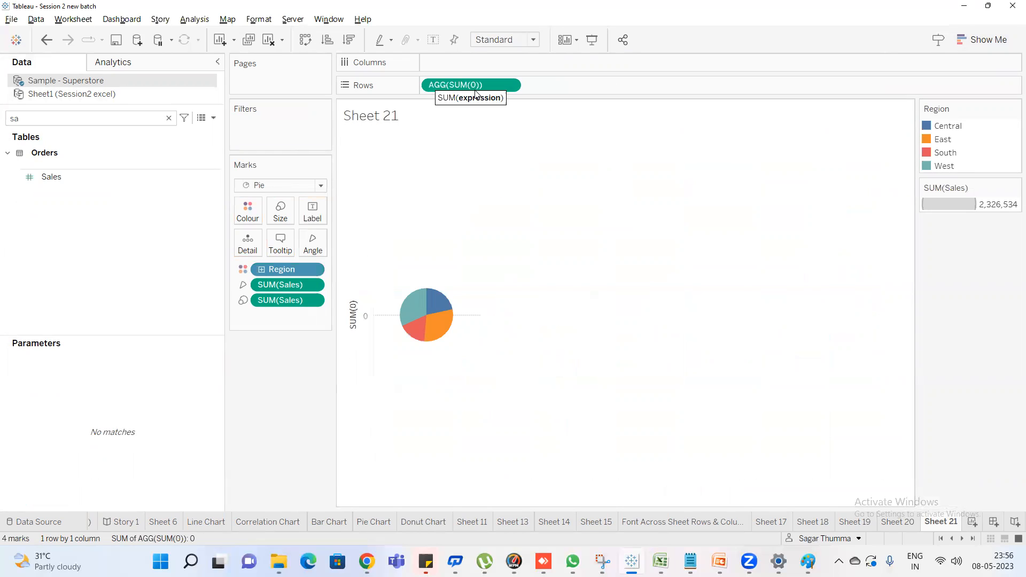
Add a second SUM(0) calculation to Rows and combine the two as a dual axis
double_click(587, 88)
text(sum)
key(Return)
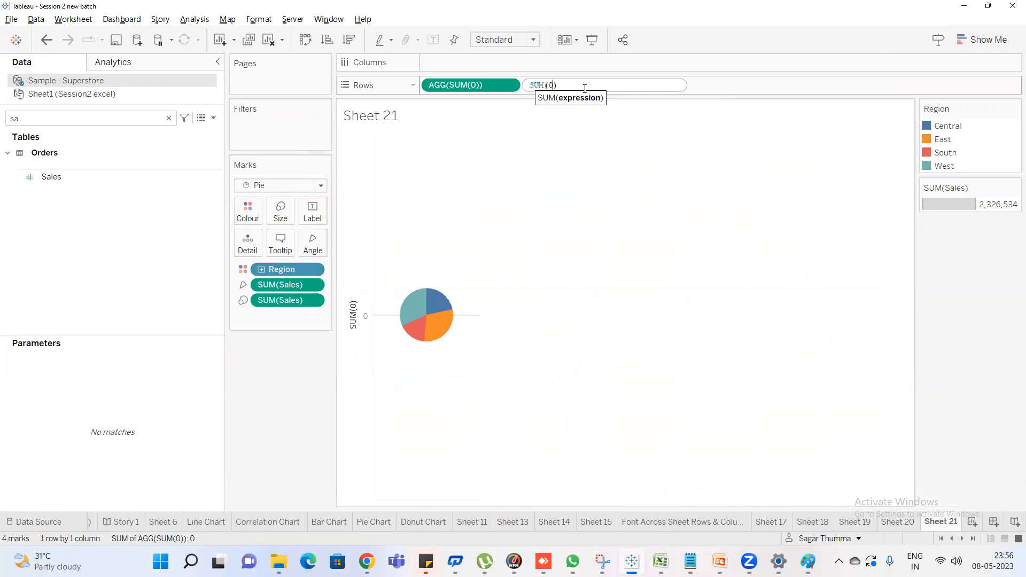
text(0)
key(Return)
right_click(555, 80)
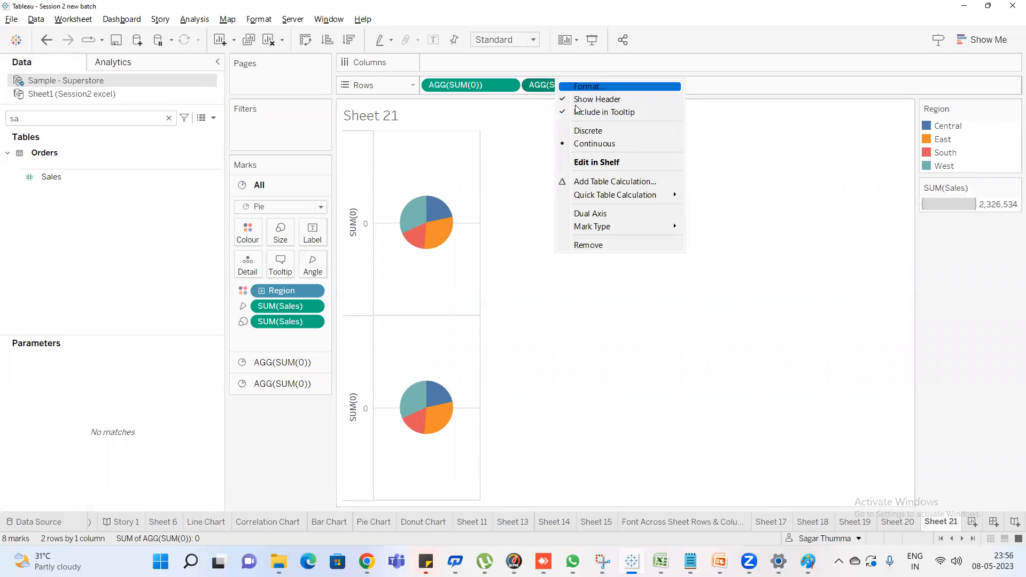
click(590, 214)
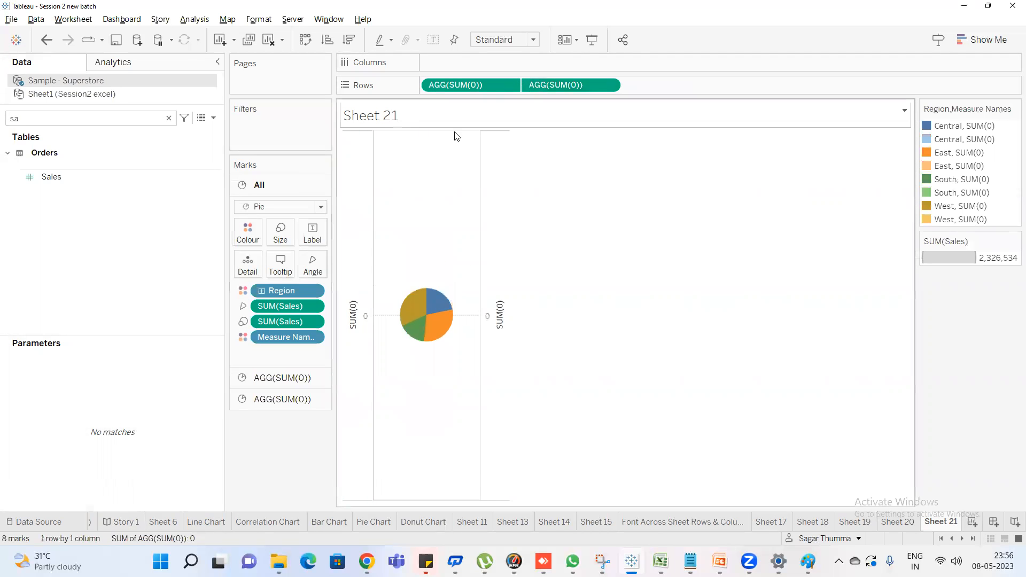
Remove Measure Names, both SUM(Sales) fields and Region from the second SUM(0) marks and colour its circle white
click(291, 399)
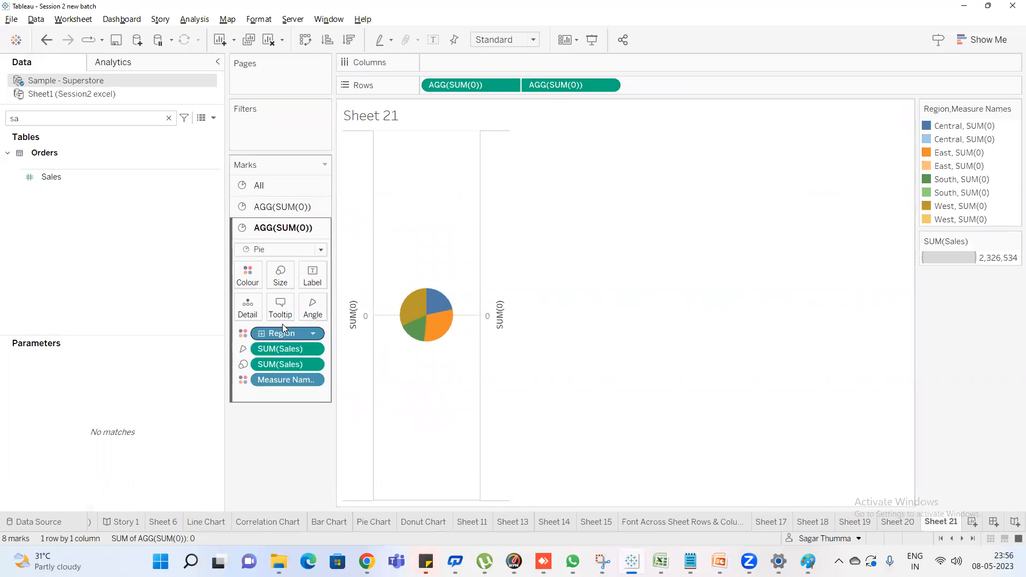
drag(286, 380, 288, 420)
drag(280, 363, 322, 416)
drag(289, 335, 291, 409)
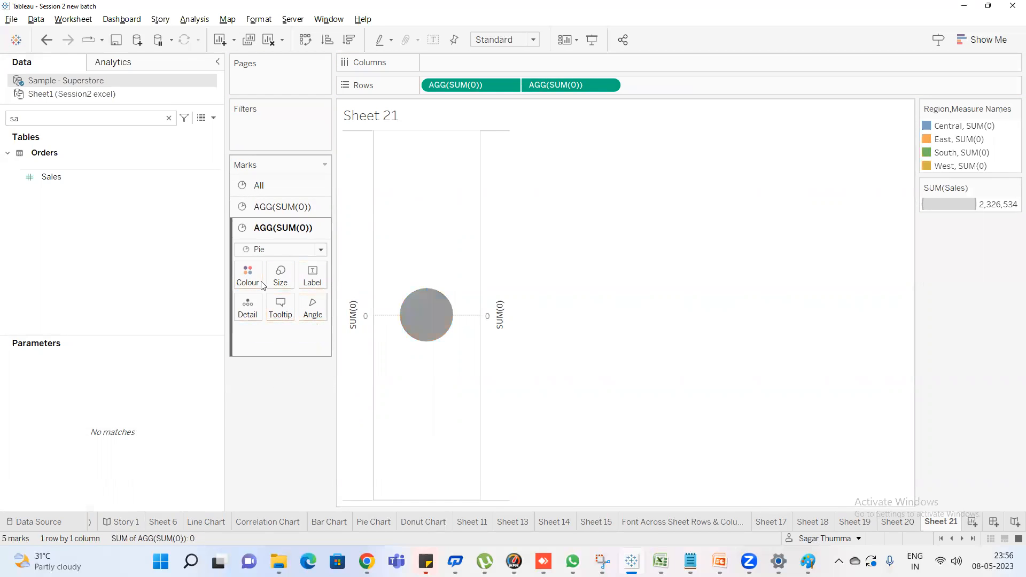
click(249, 278)
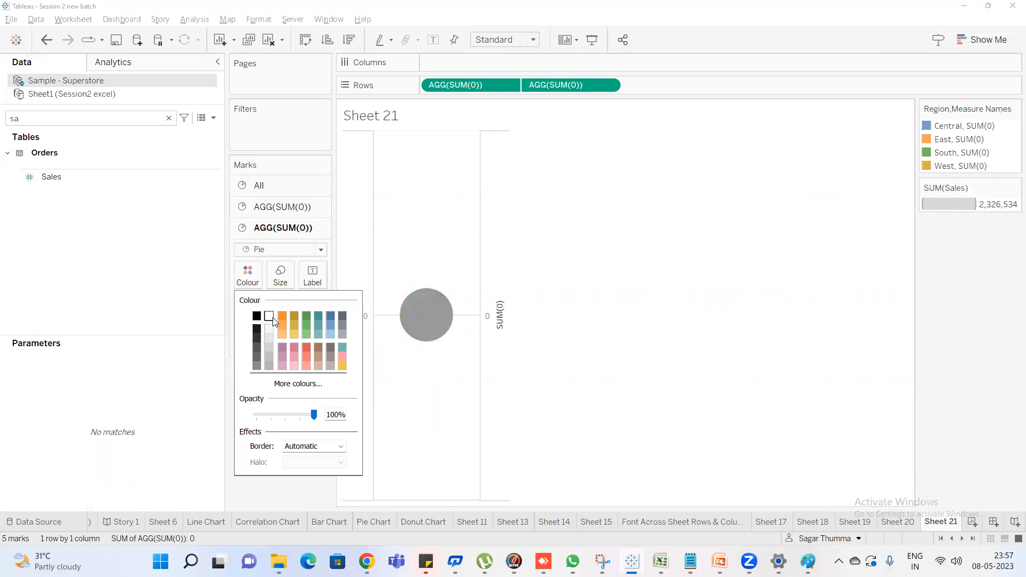
click(270, 317)
Enlarge the first SUM(0) pie until its regional slices form a ring around the white circle
click(280, 275)
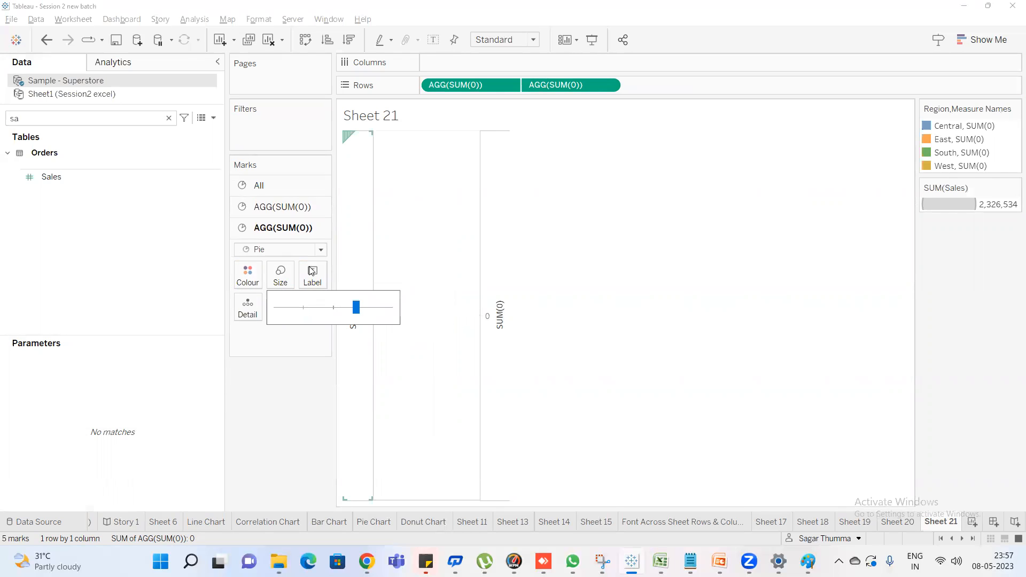
click(282, 207)
click(280, 254)
drag(272, 285, 351, 286)
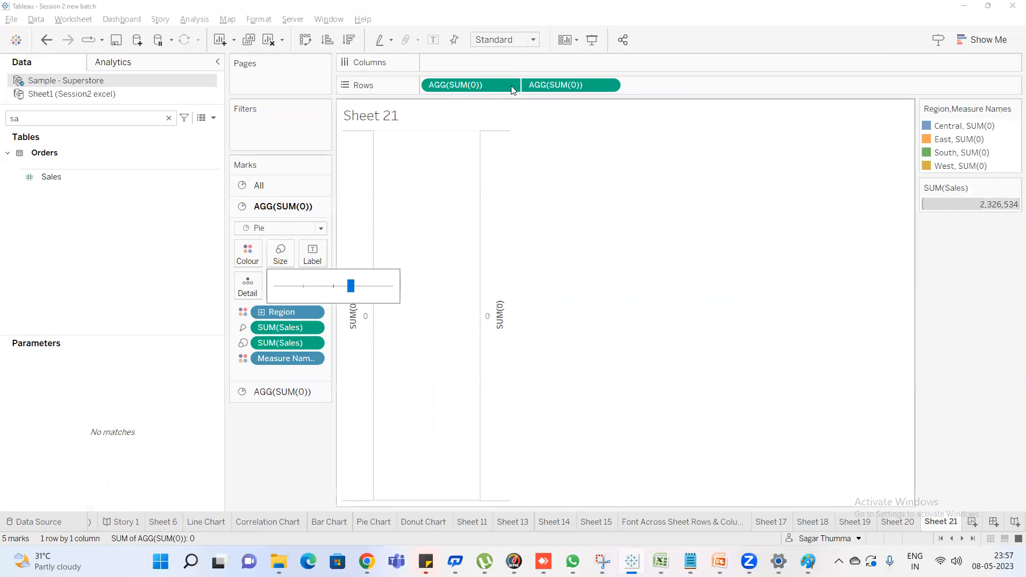
click(361, 289)
click(373, 286)
Fit the donut chart to Entire View
click(515, 42)
click(523, 74)
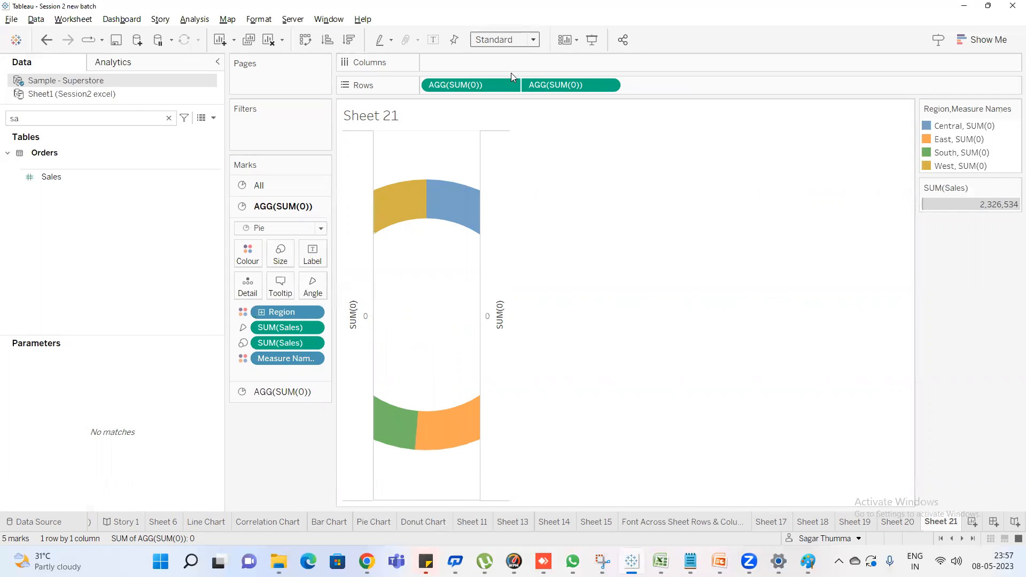
click(523, 40)
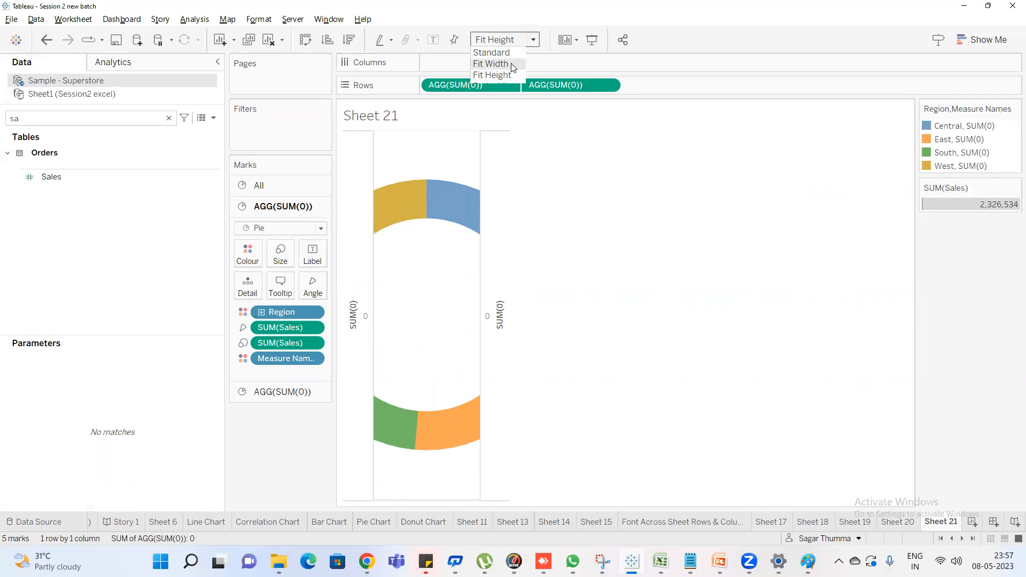
click(507, 85)
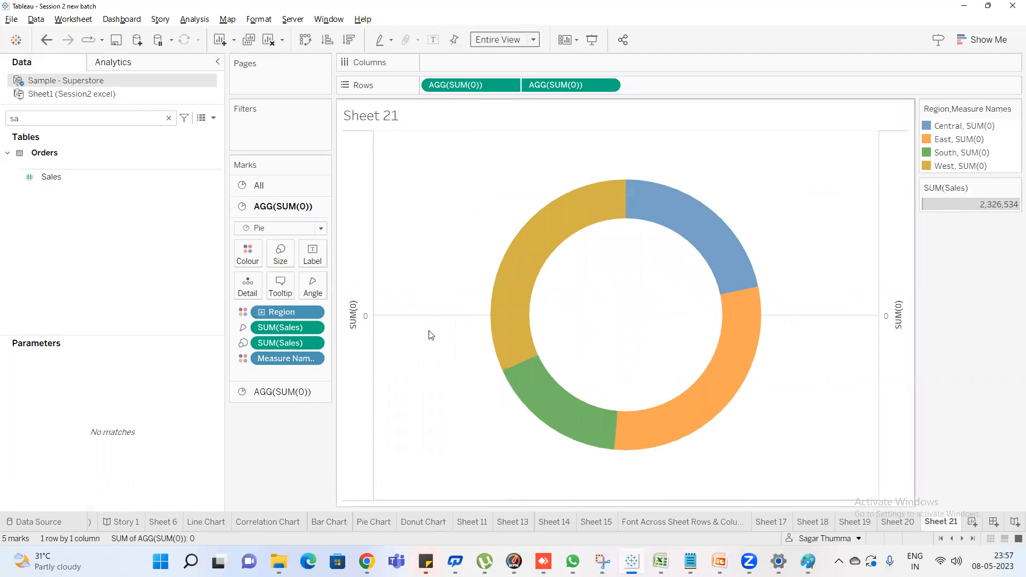
Set the sheet's zero lines to None in the line formatting and hide the SUM(0) axis headers
click(260, 20)
click(284, 132)
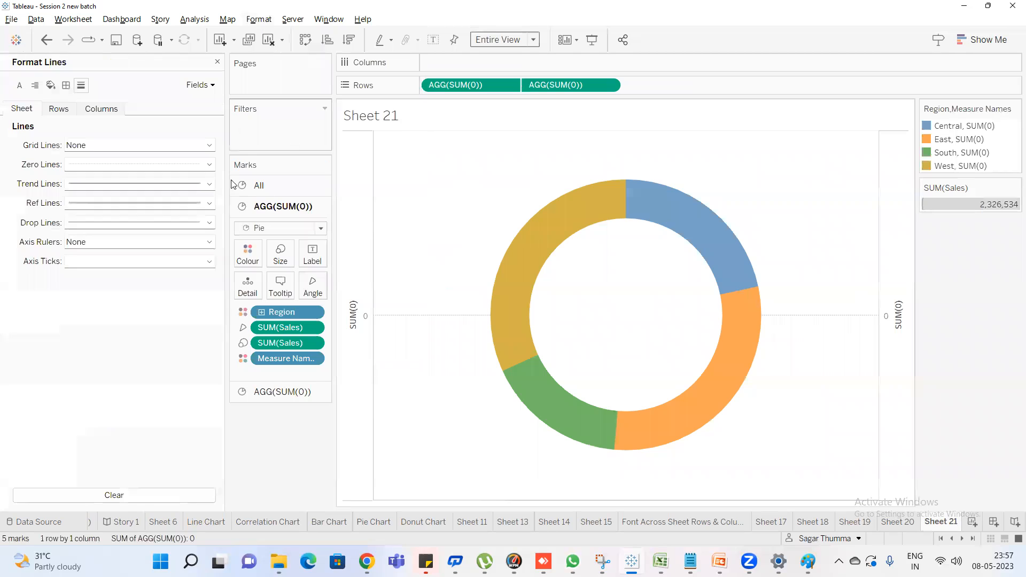
click(85, 165)
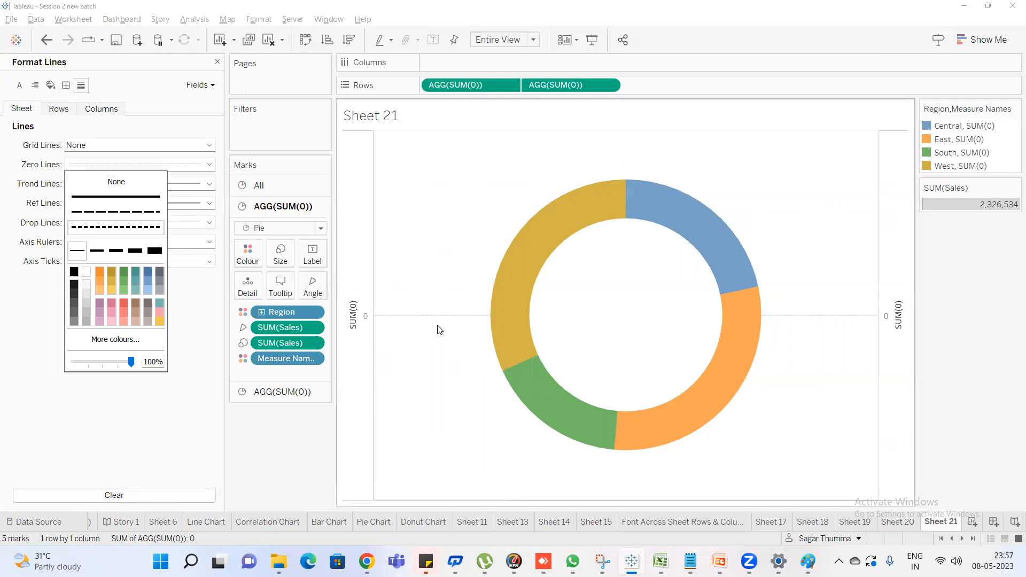
click(104, 184)
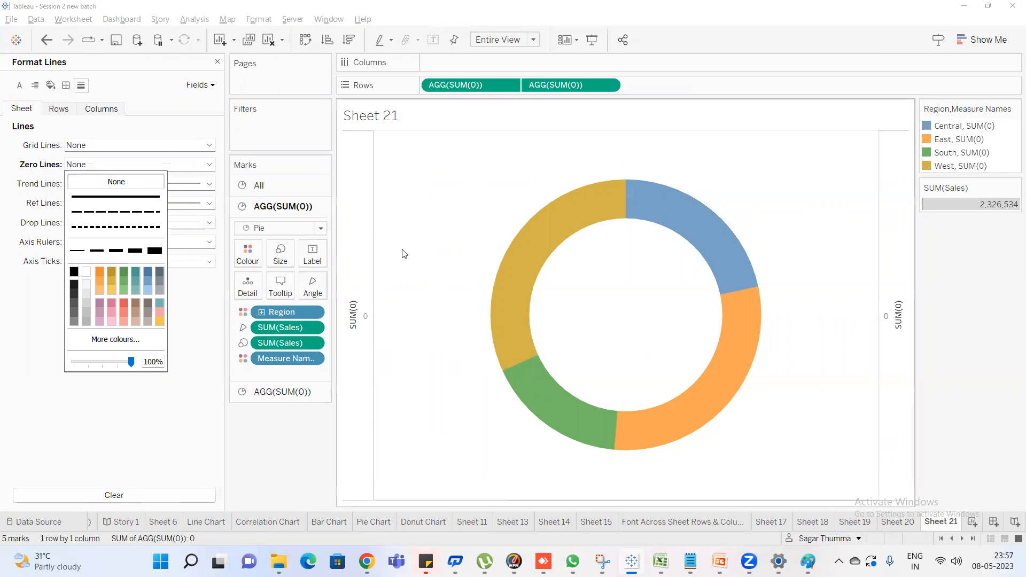
right_click(351, 257)
click(393, 371)
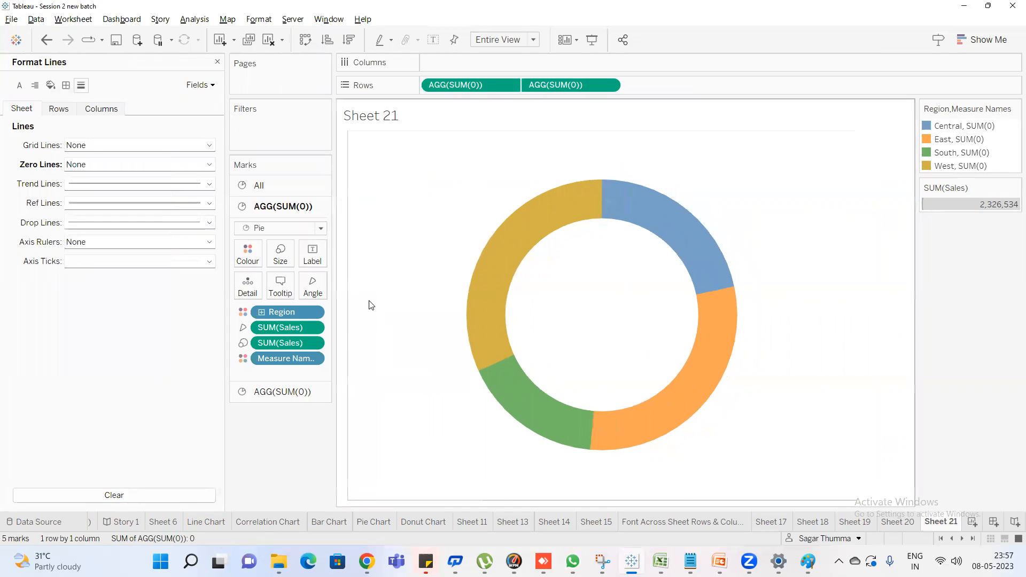
Set the sheet's drop lines to None and check the effect on the donut's West slice
click(85, 223)
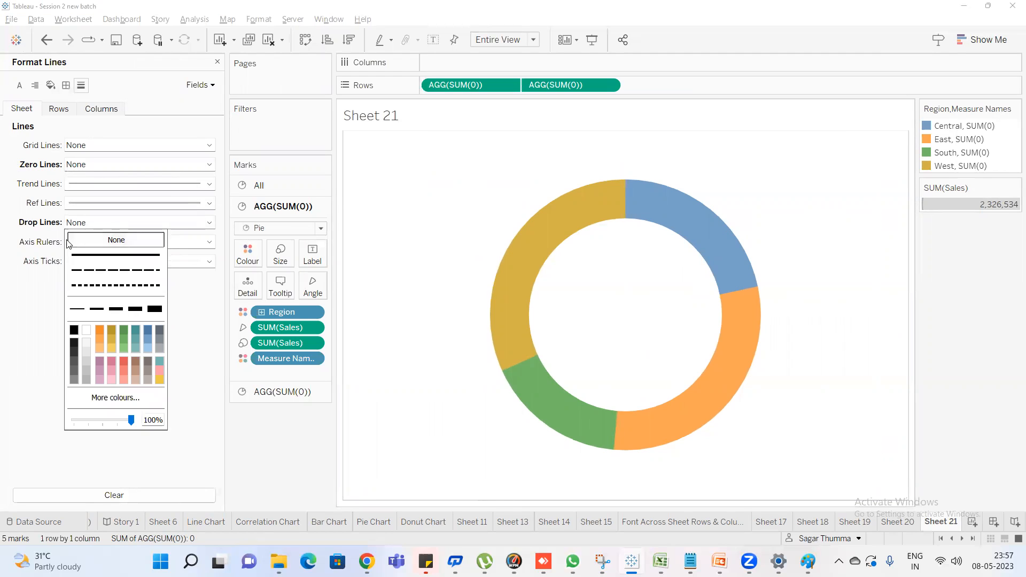
click(104, 240)
click(110, 224)
click(493, 298)
click(524, 272)
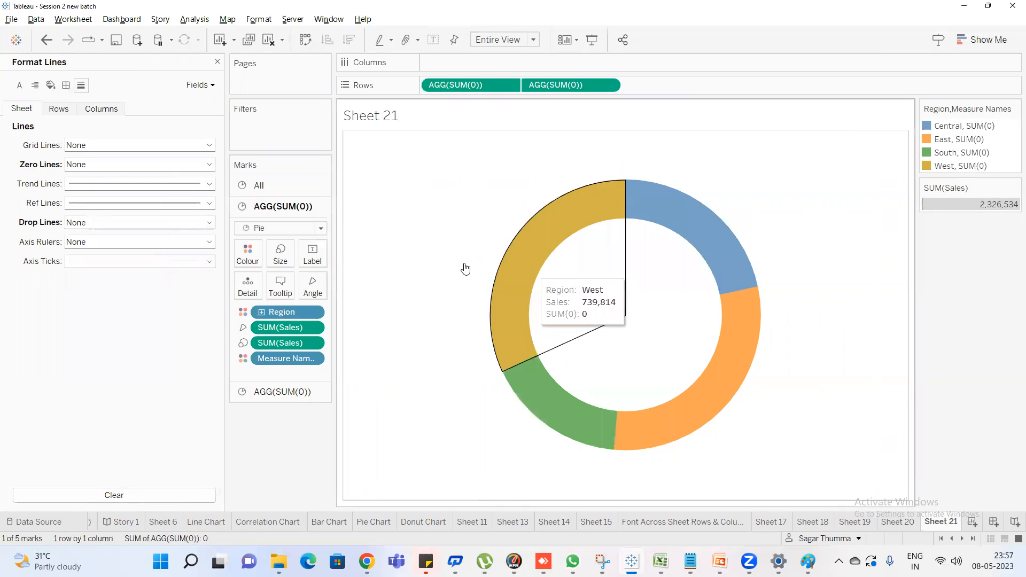
click(98, 225)
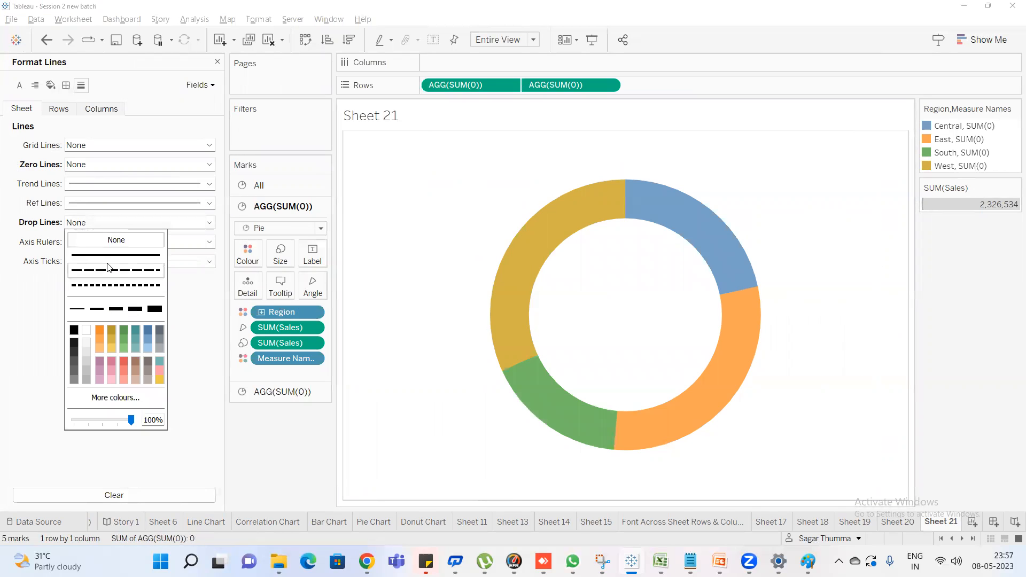
click(10, 244)
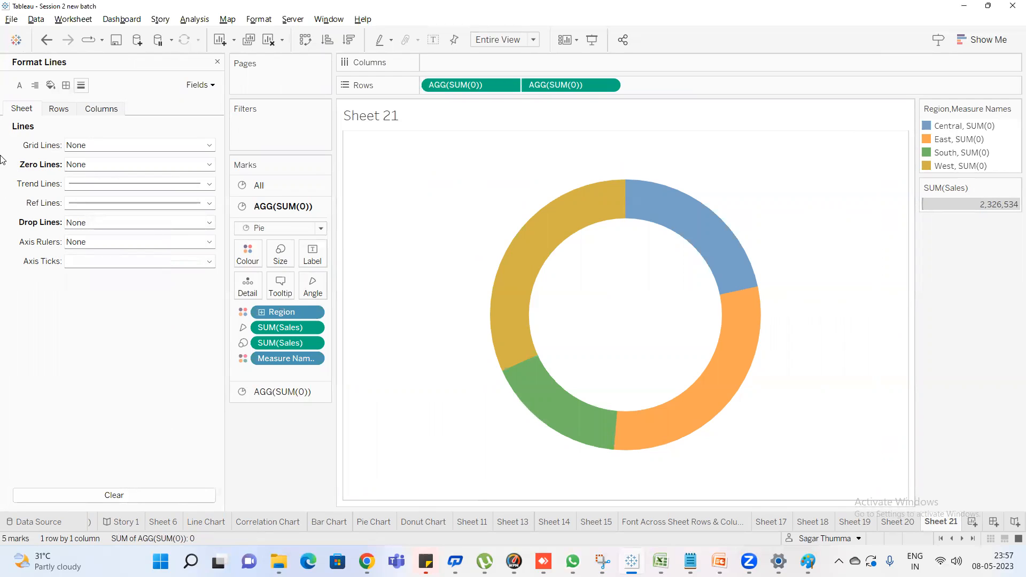
Set the donut sheet's axis rulers to a solid orange line
click(102, 243)
click(92, 276)
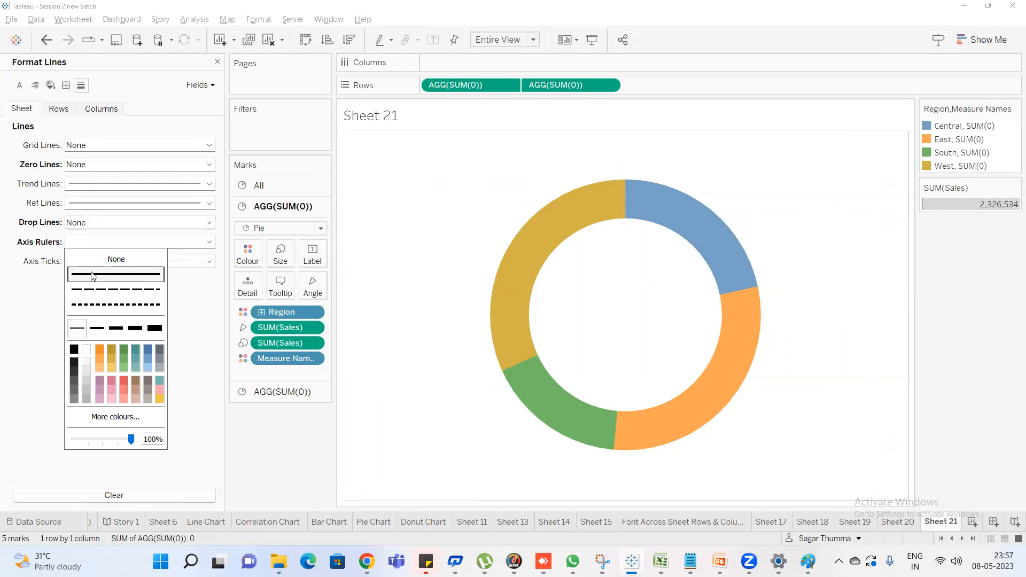
click(111, 348)
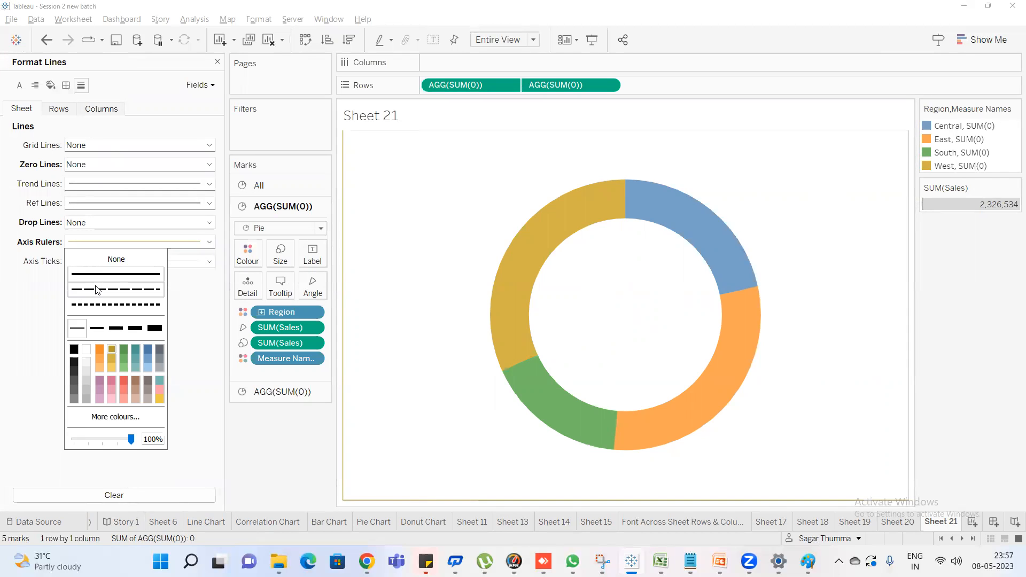
Review the line chart on Sheet 20, then create a new worksheet with the Sales measure on Rows
click(904, 526)
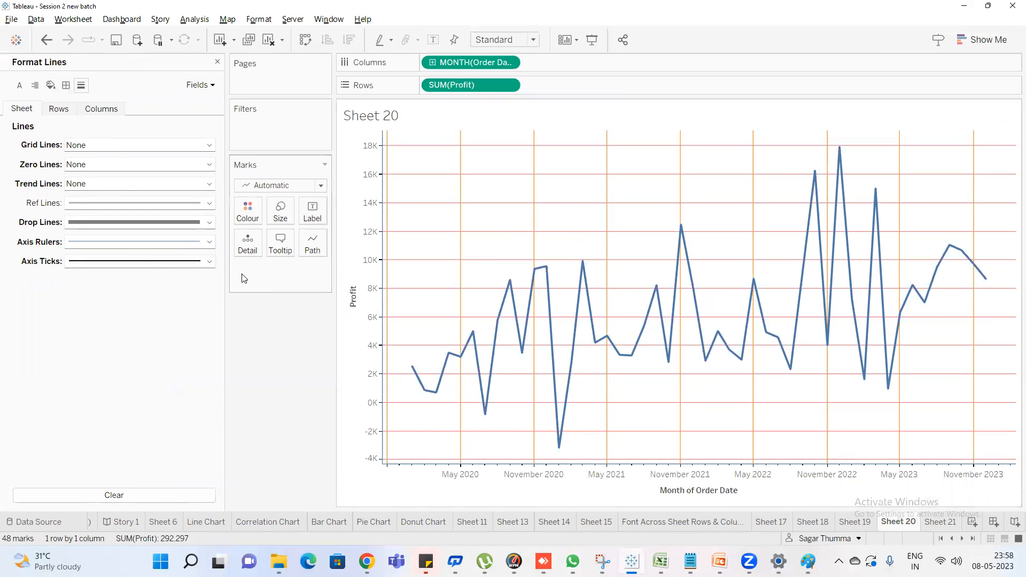
click(971, 524)
key(BackSpace)
key(BackSpace)
text(bar)
key(BackSpace)
key(BackSpace)
key(BackSpace)
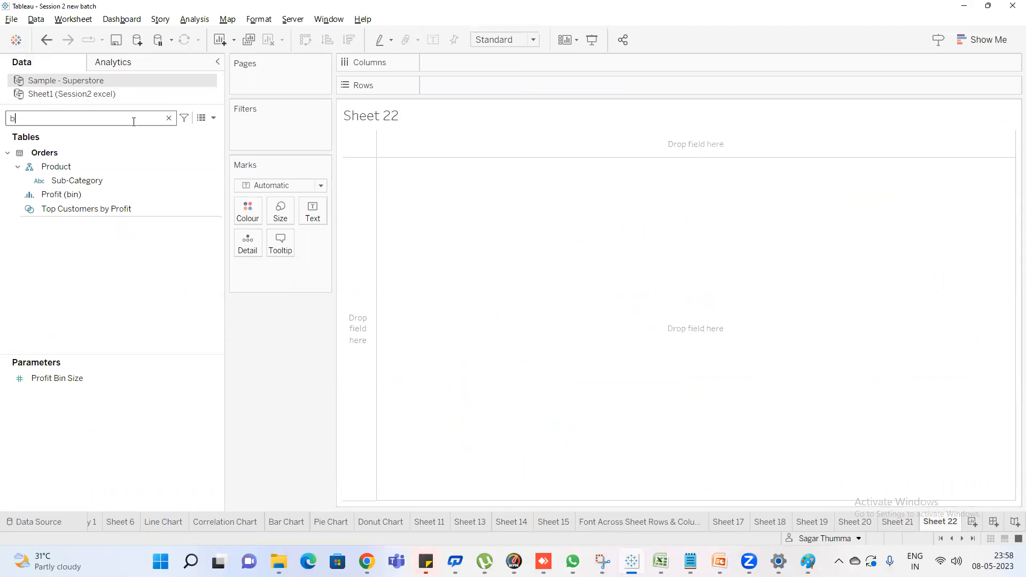
text(sa)
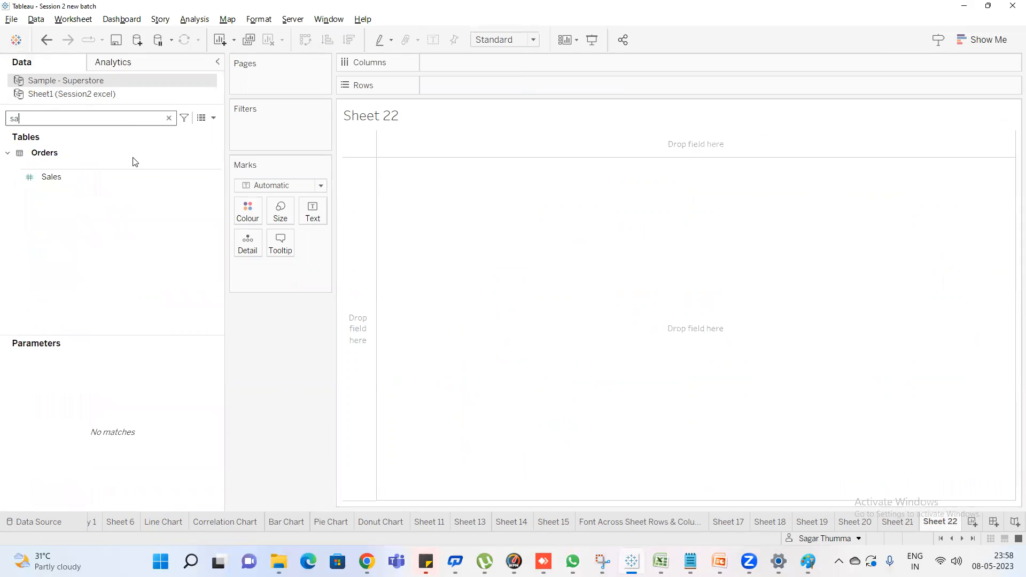
double_click(51, 177)
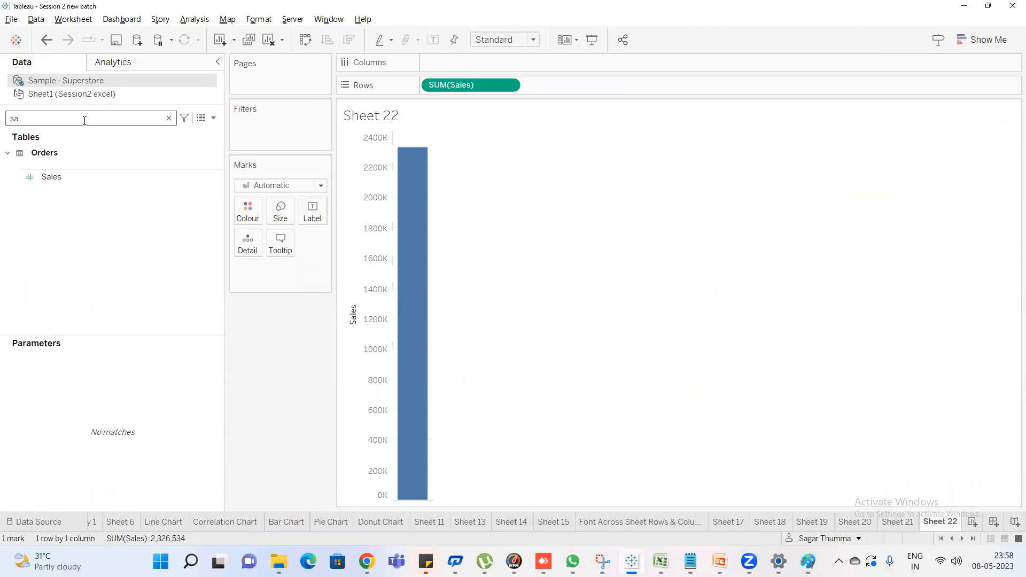
Add the Category and Sub-Category fields to Columns of the Sales bar chart
key(BackSpace)
key(BackSpace)
text(cate)
double_click(69, 181)
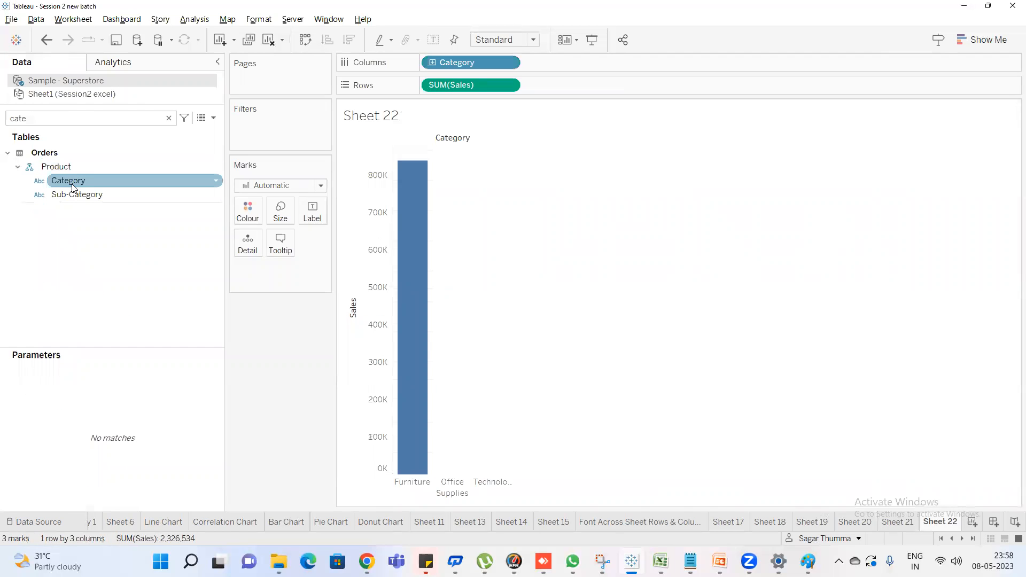
double_click(76, 194)
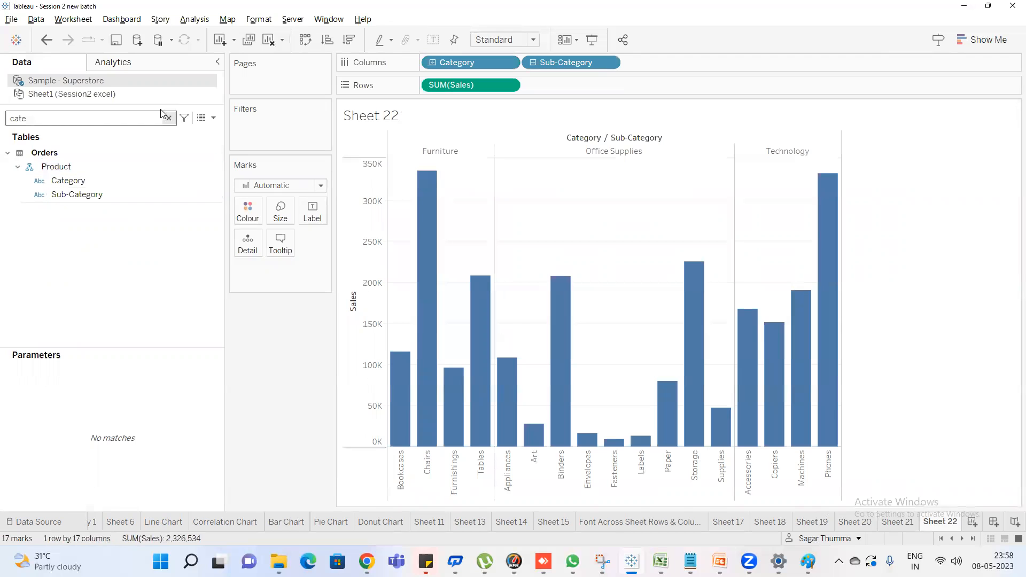
Format the bar chart sheet's drop lines as dashed, blue and the thickest width
click(260, 19)
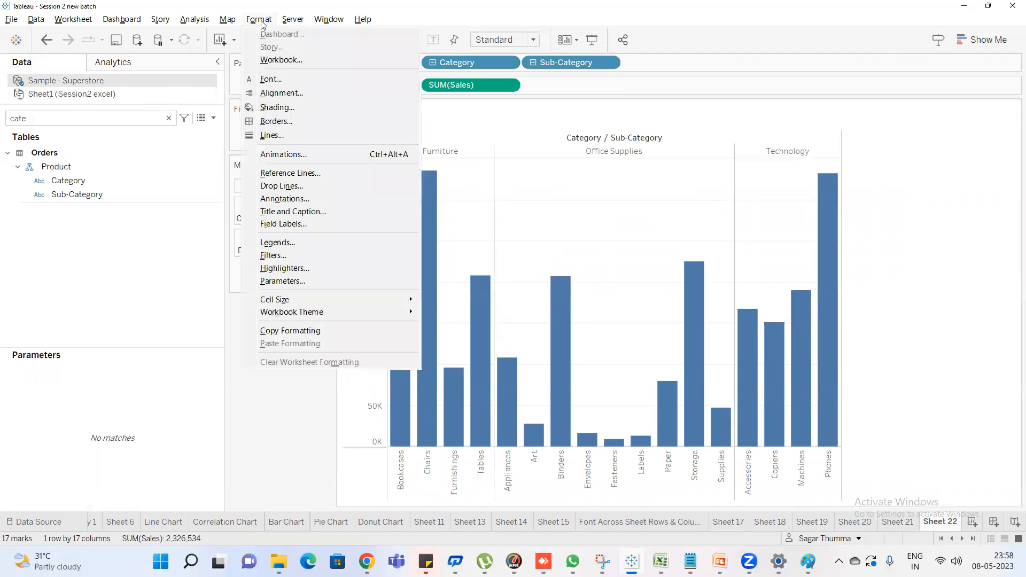
click(291, 133)
click(97, 226)
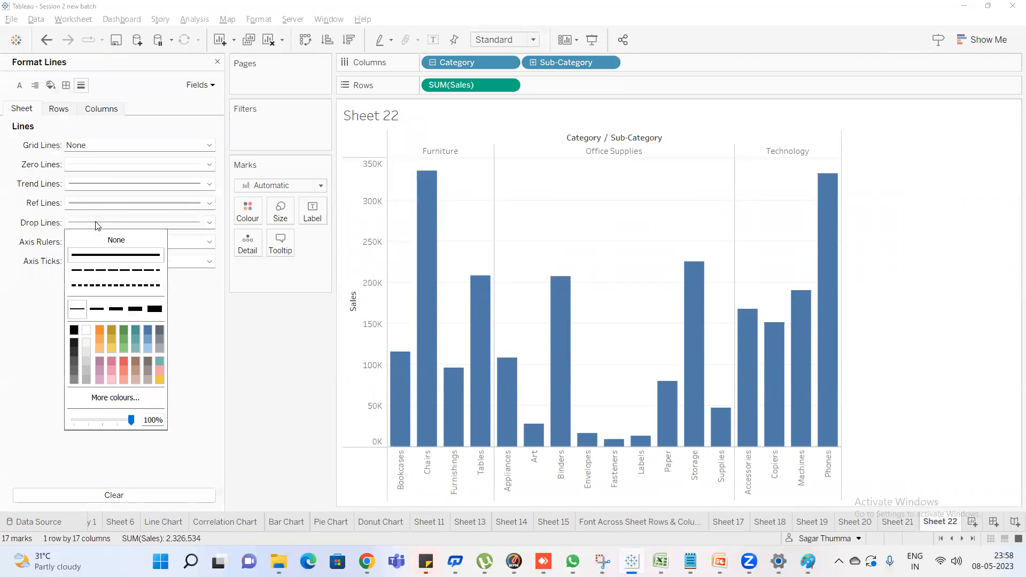
click(114, 271)
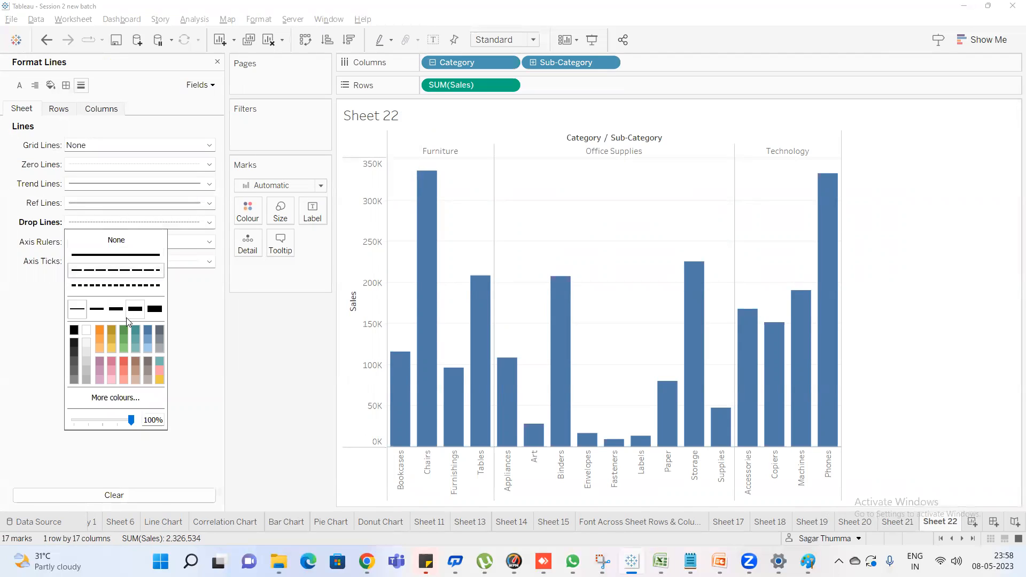
click(151, 331)
click(135, 309)
click(155, 310)
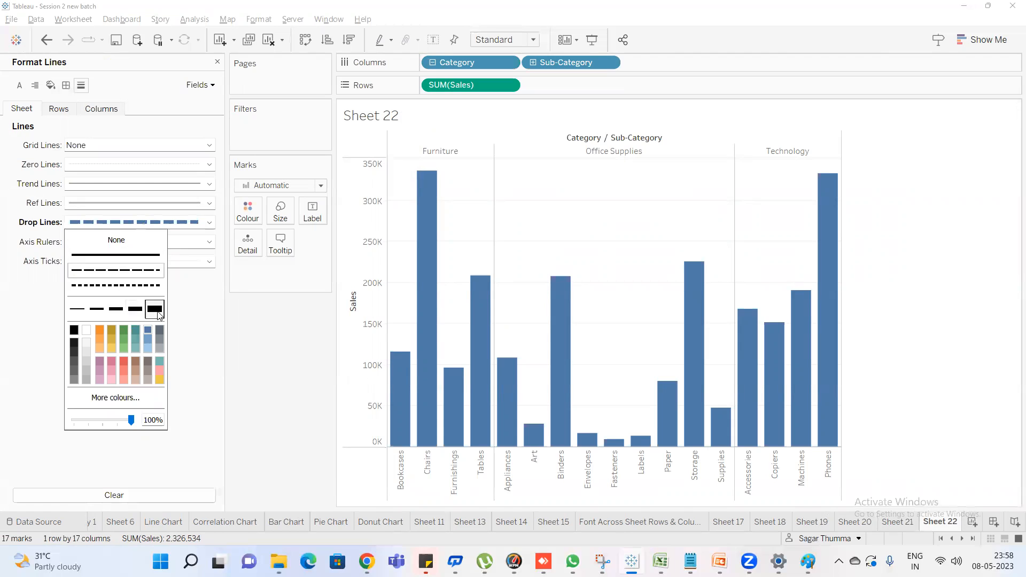
Convert the Sales bar chart to a box-and-whisker plot
click(994, 38)
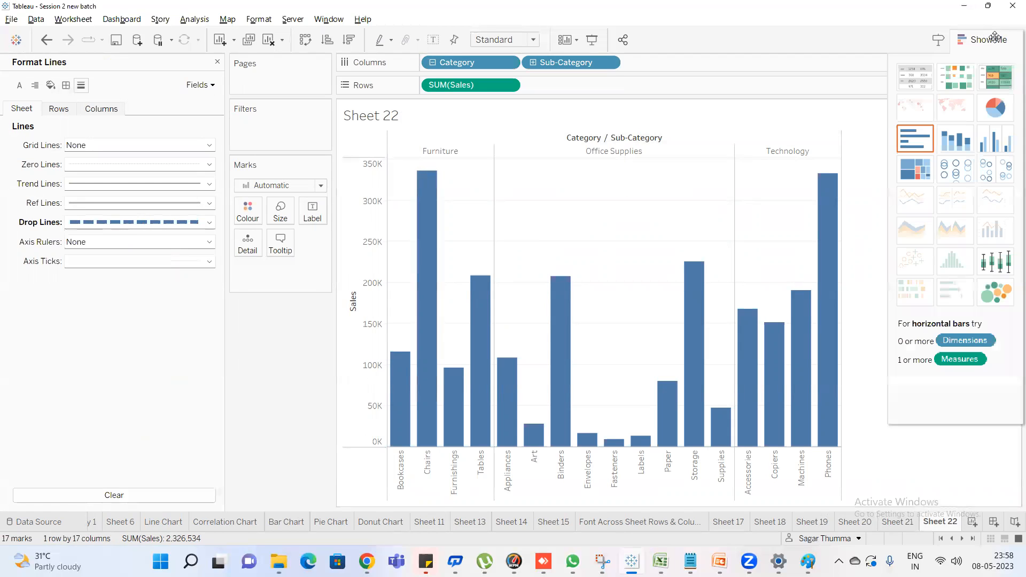
click(990, 266)
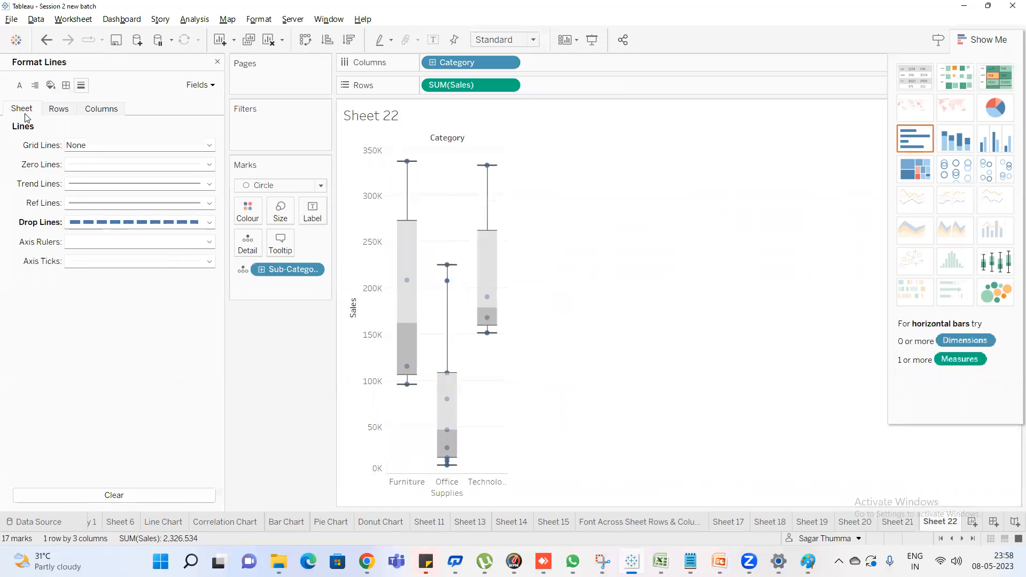
Change the box plot's drop lines to the second-thickest width and a brown colour
click(101, 225)
click(135, 315)
click(160, 380)
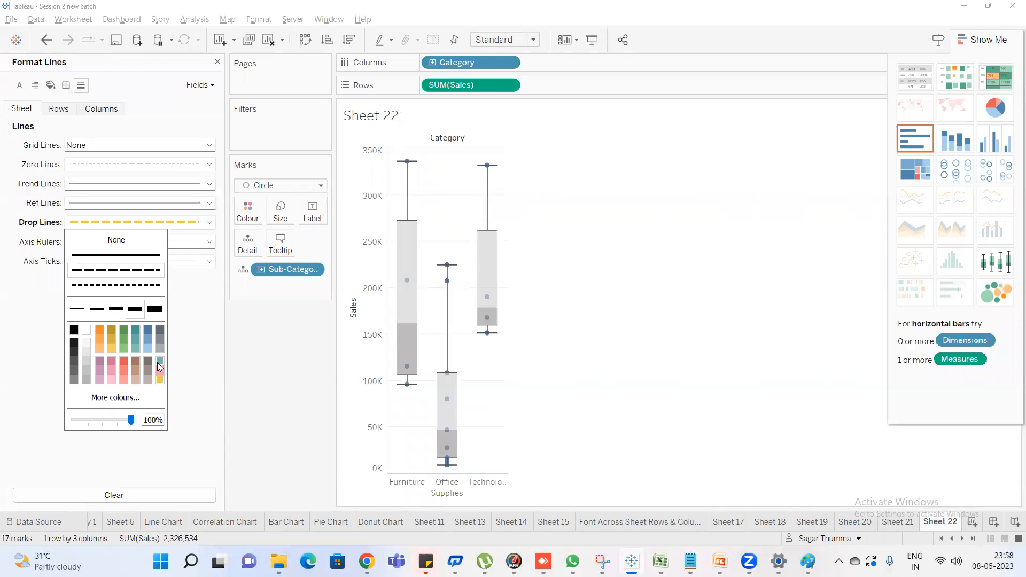
click(130, 369)
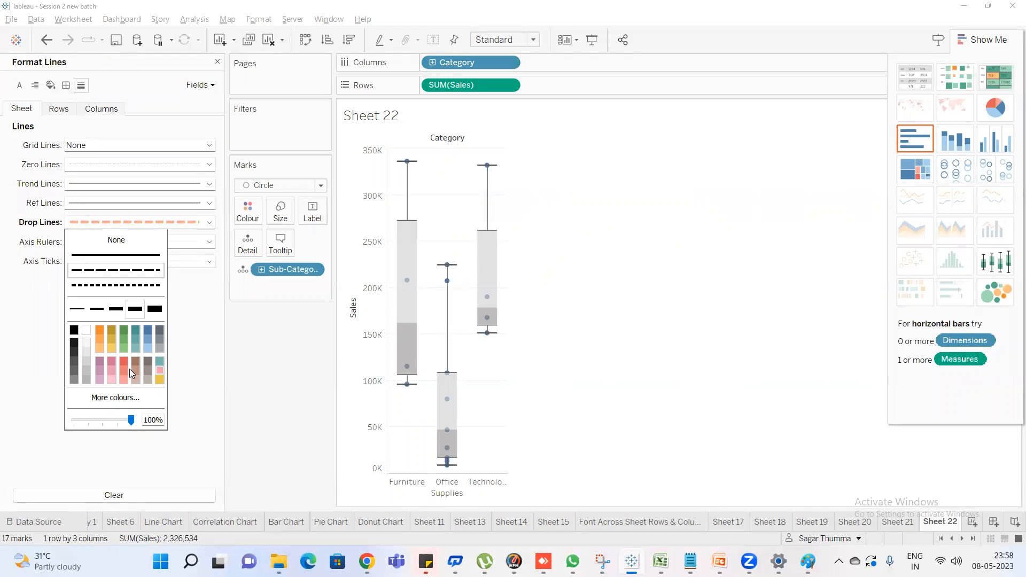
click(223, 348)
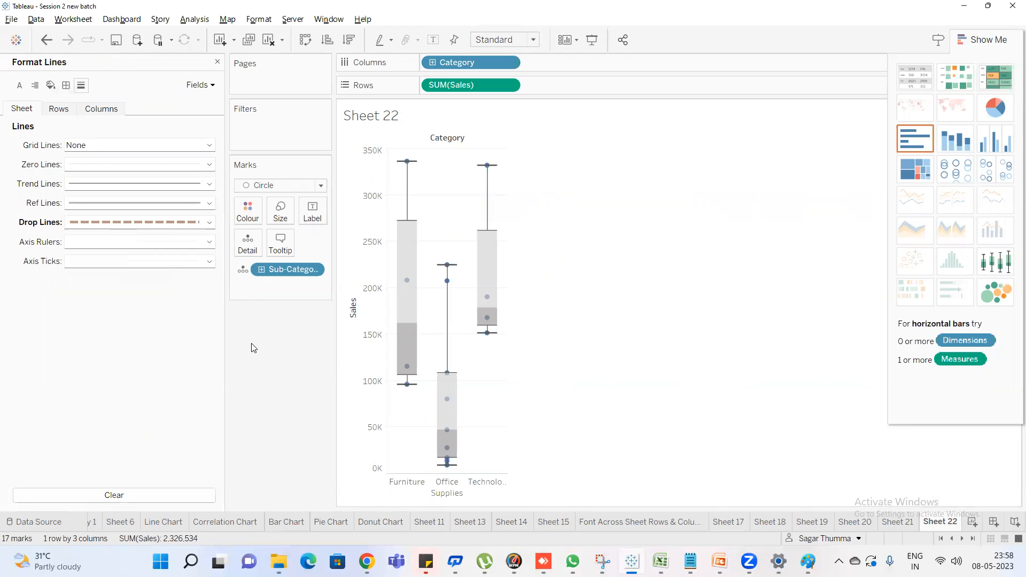
Review the reference line and drop line formatting options for the box plot
click(984, 40)
click(282, 20)
mouse_move(248, 22)
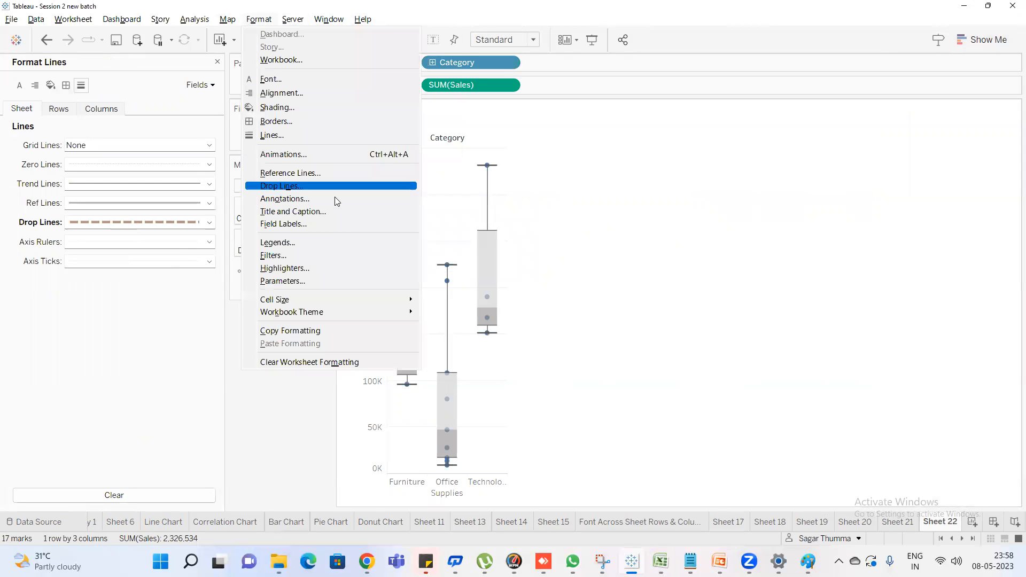
click(590, 335)
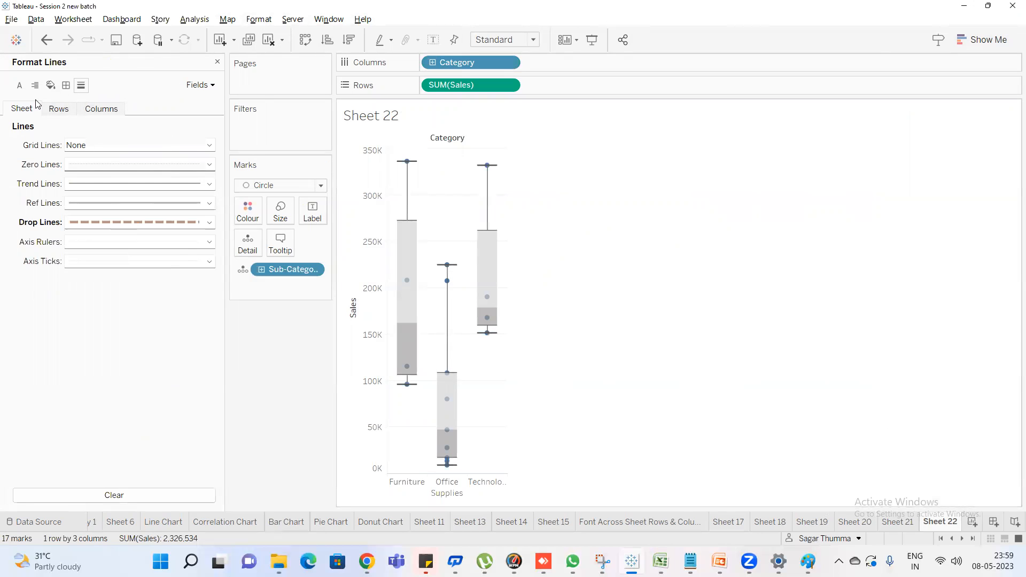
click(259, 19)
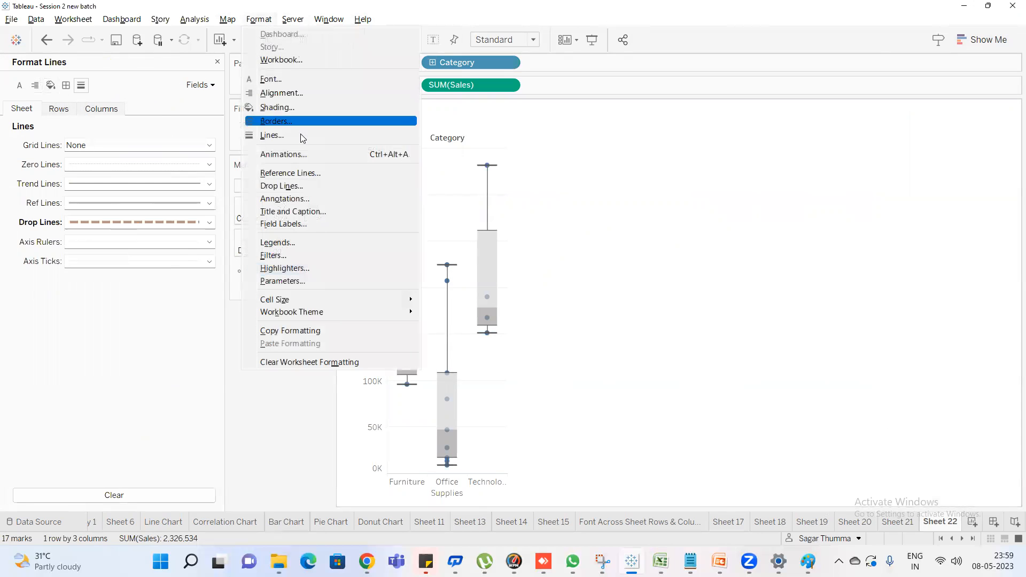
click(316, 175)
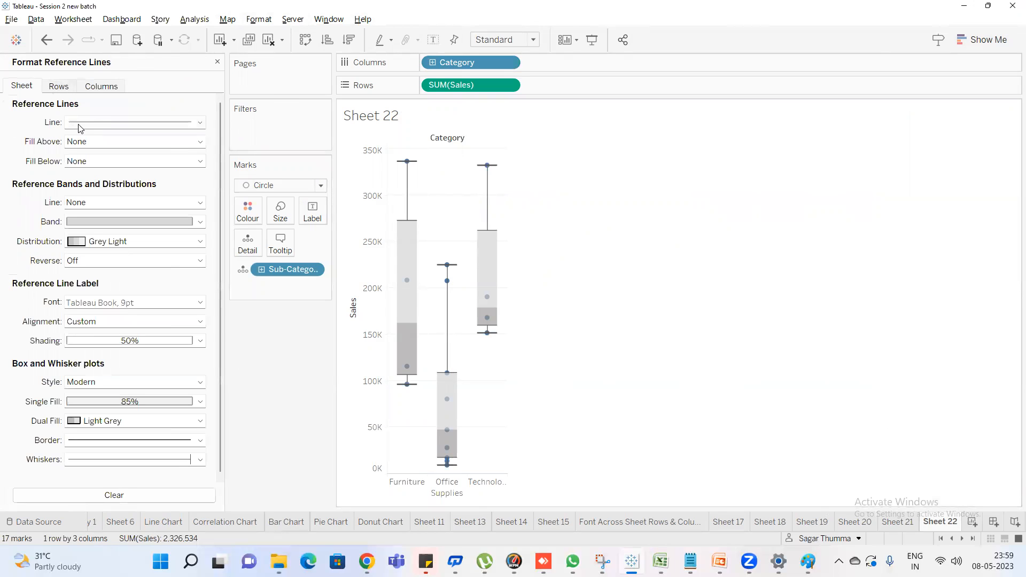
click(259, 19)
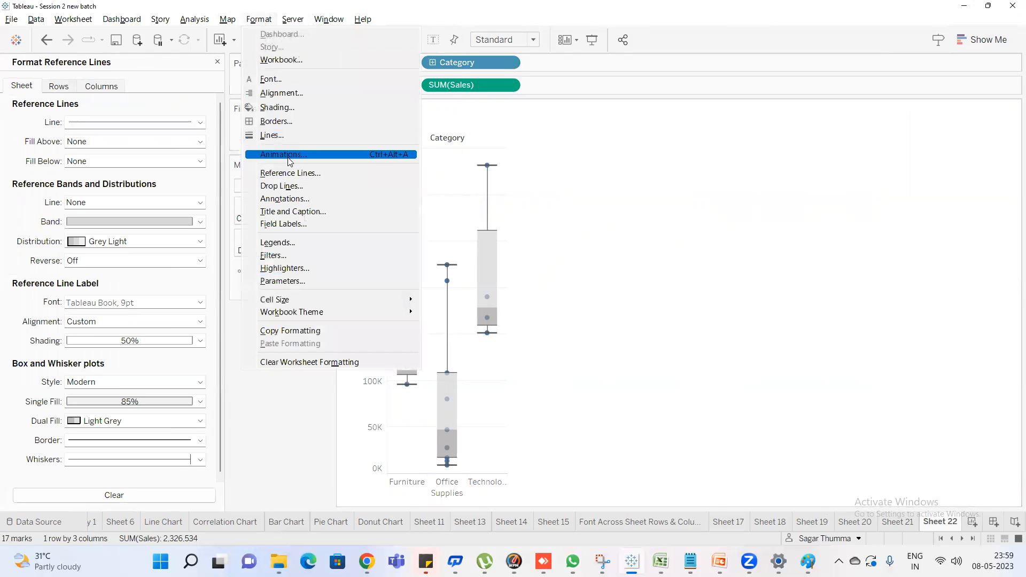
click(293, 188)
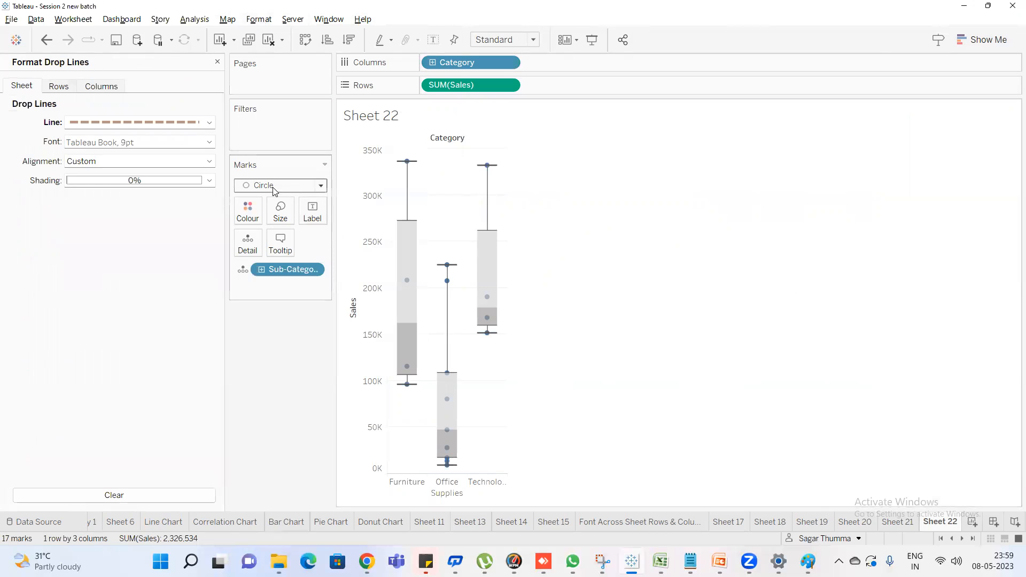
Shade Sheet 22's title light orange and give it a solid light grey border
click(254, 21)
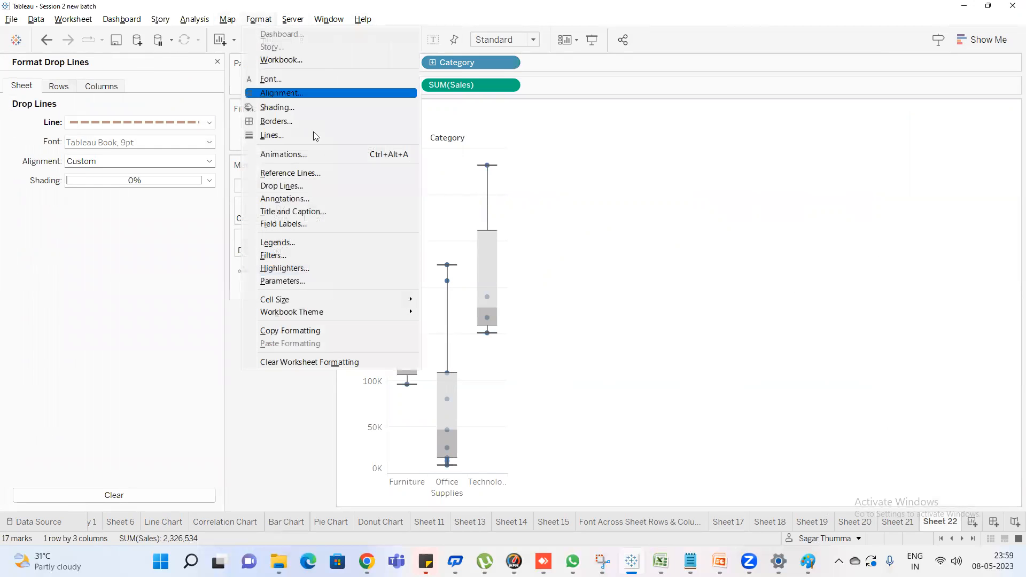
click(327, 211)
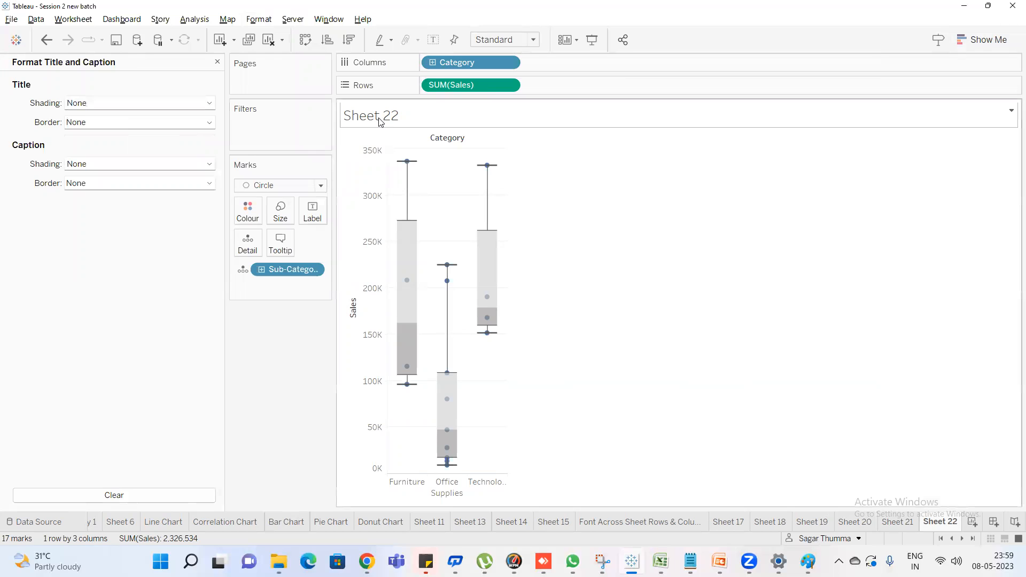
click(114, 103)
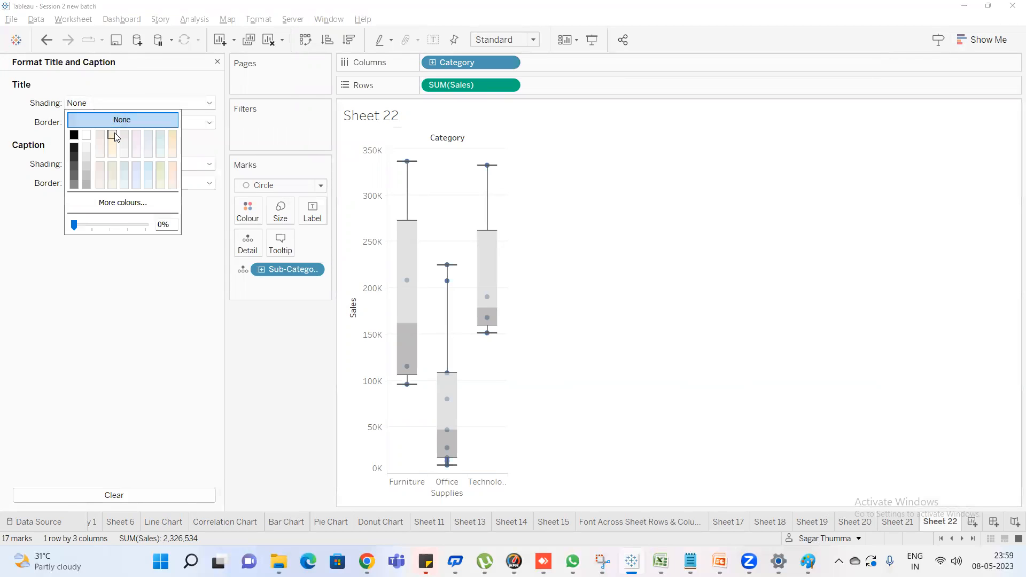
click(113, 134)
click(40, 116)
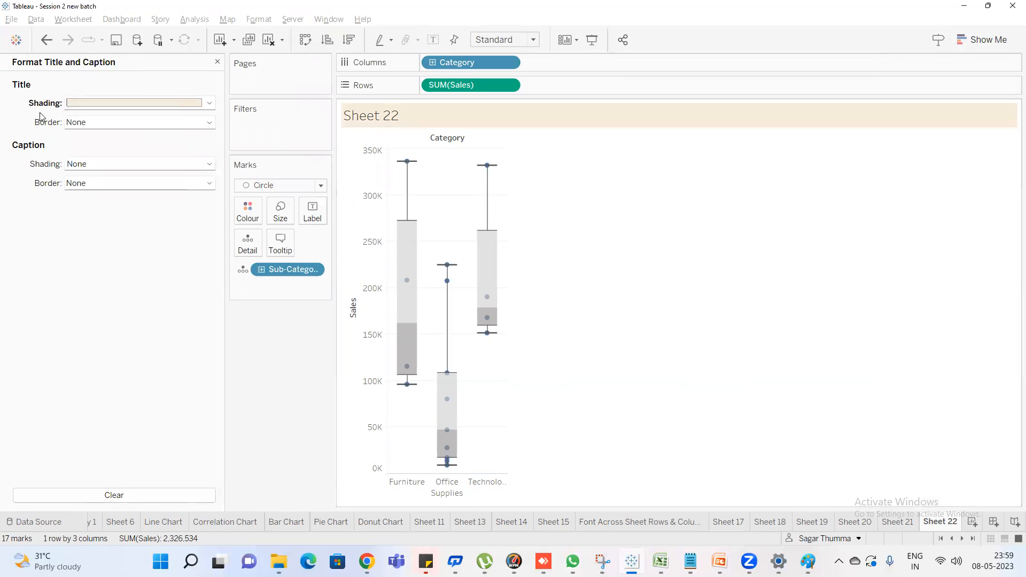
click(94, 124)
click(110, 155)
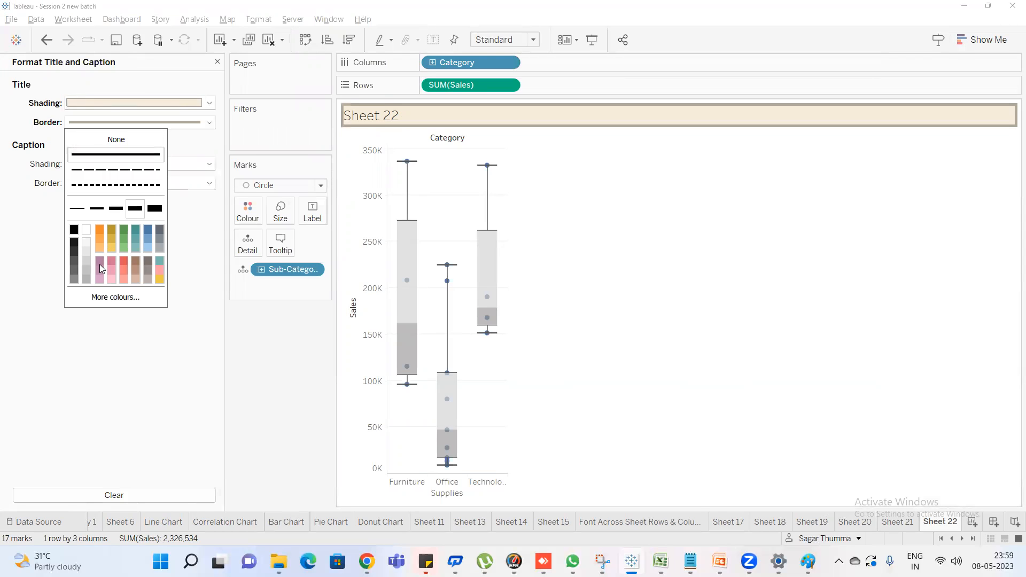
click(86, 279)
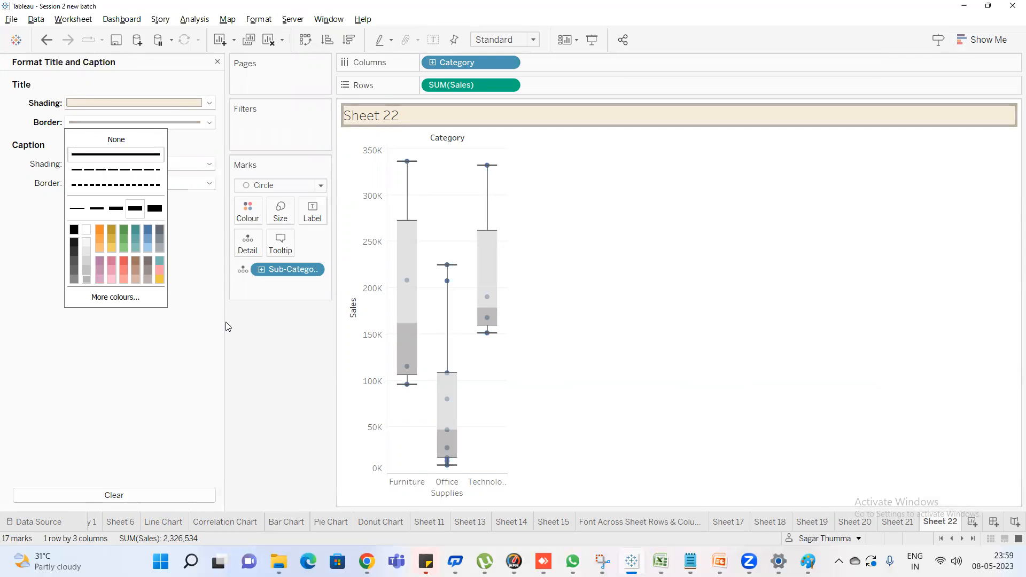
click(255, 22)
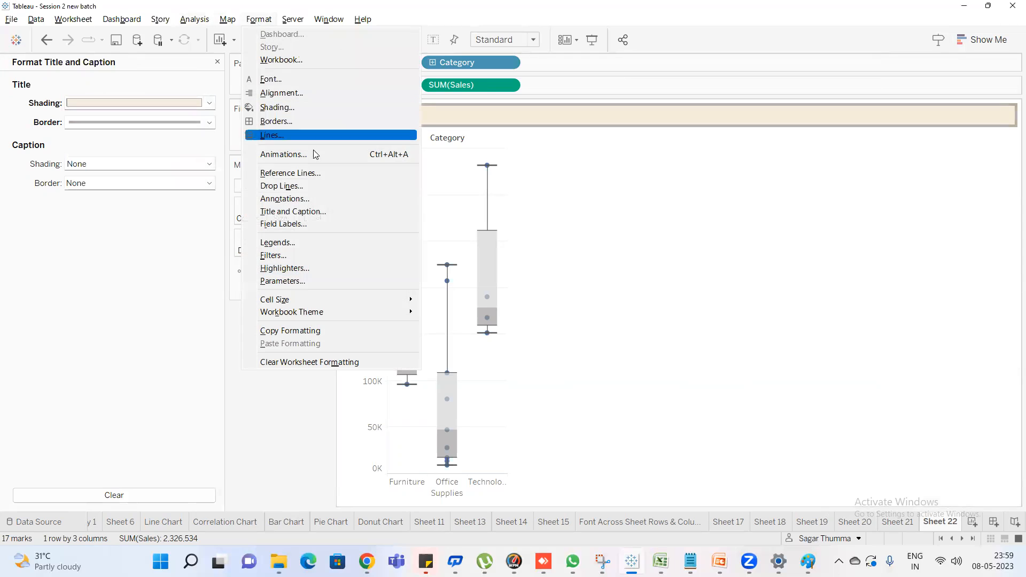
click(308, 251)
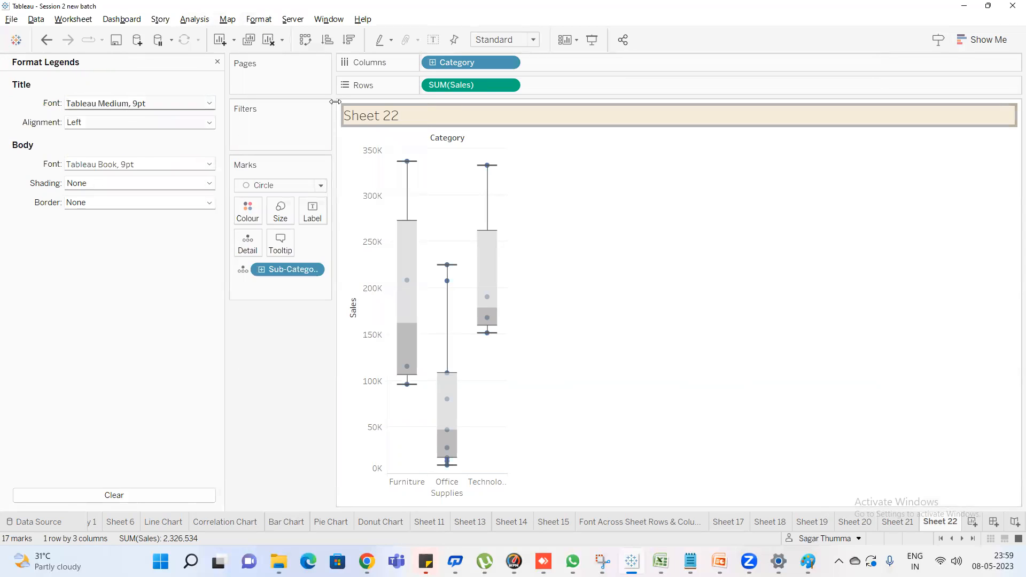
click(217, 62)
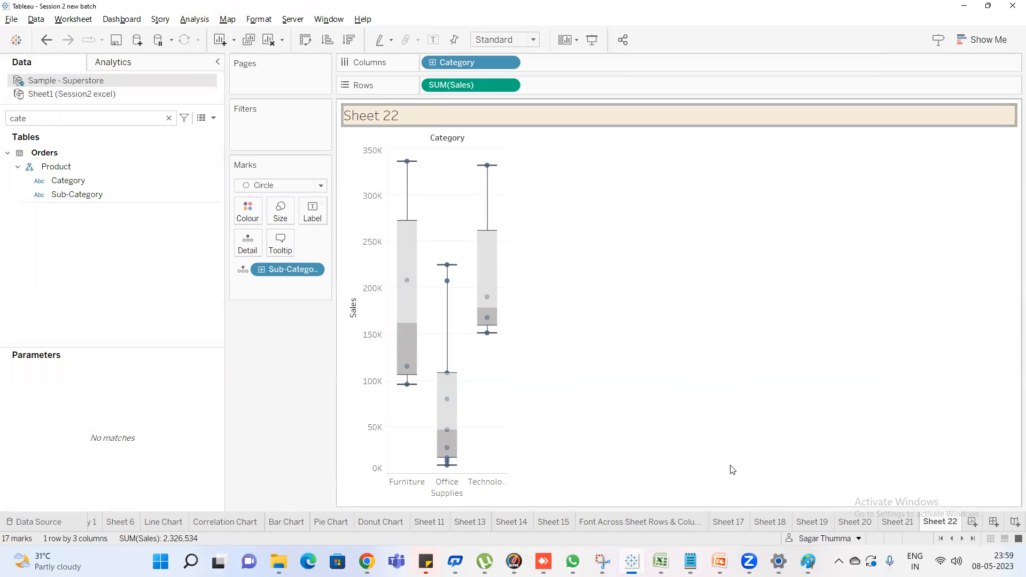
Open the legend formatting for Sheet 21's donut chart and make the legend title font bold
click(898, 524)
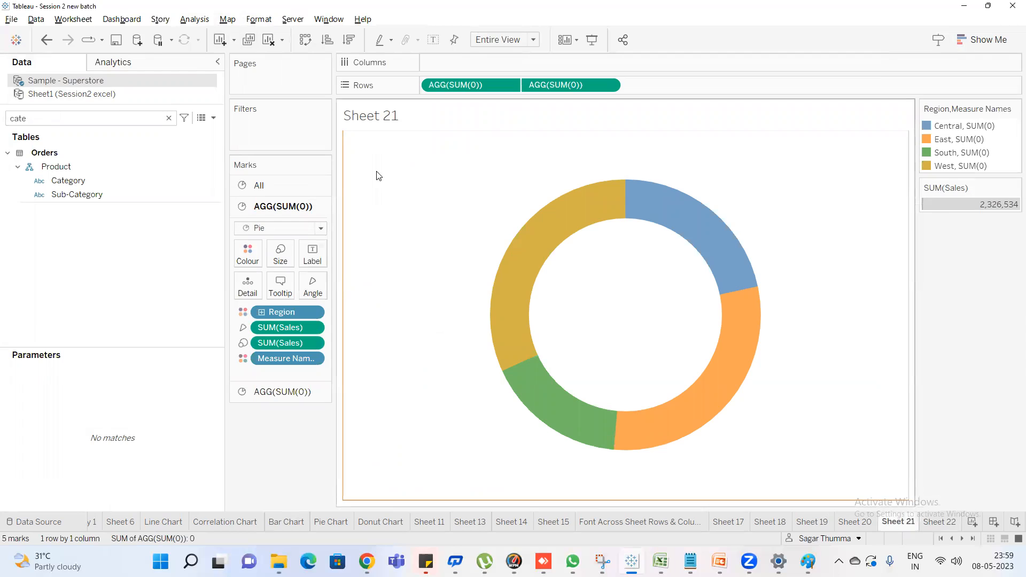
click(1014, 187)
click(982, 298)
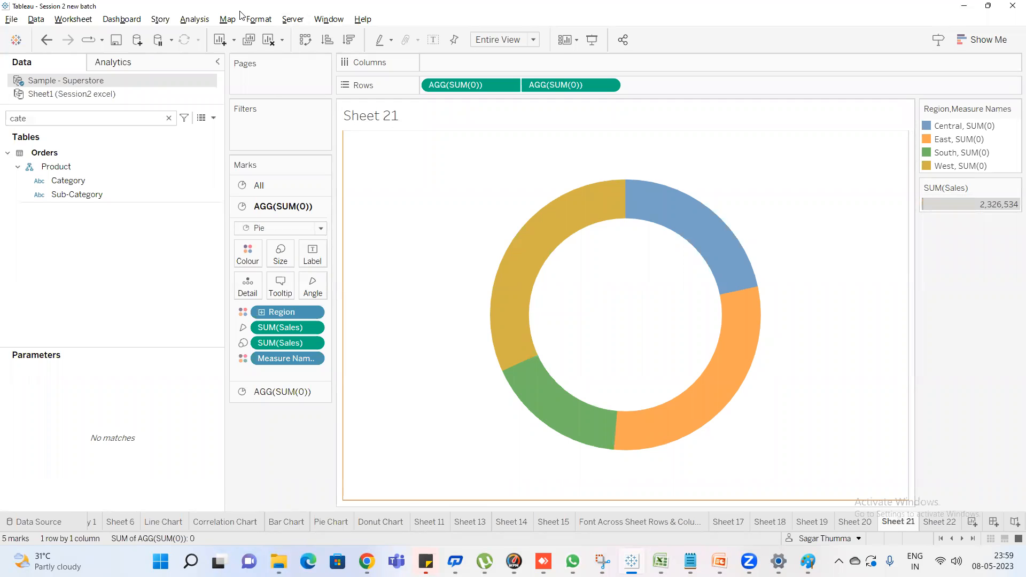
click(259, 19)
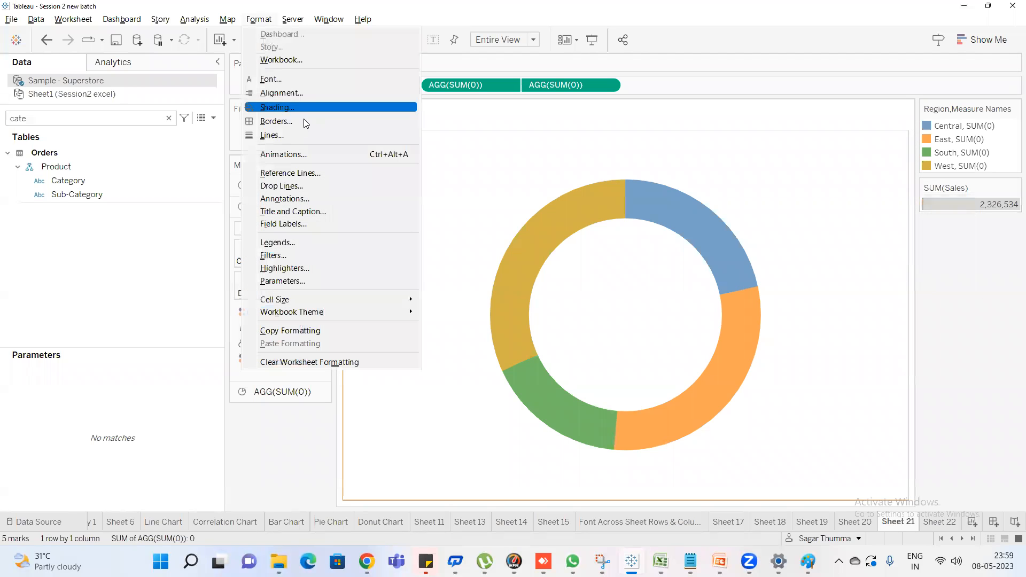
click(313, 248)
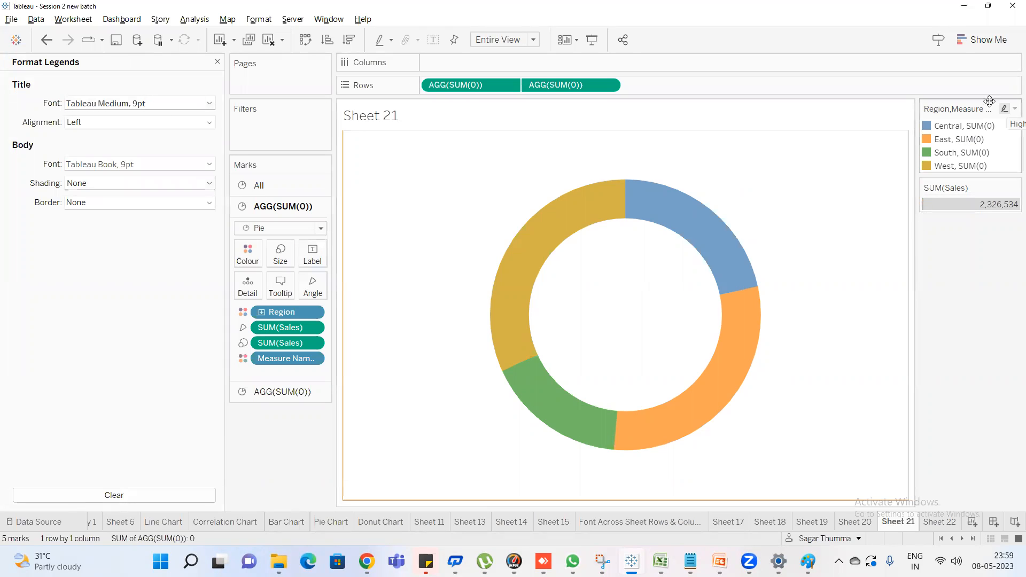
click(137, 104)
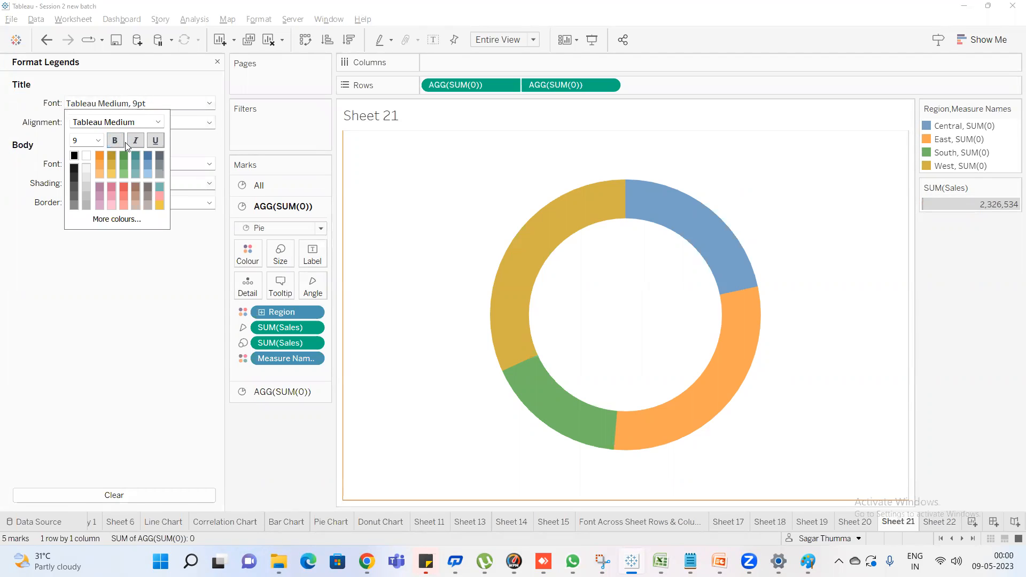
click(114, 140)
click(46, 133)
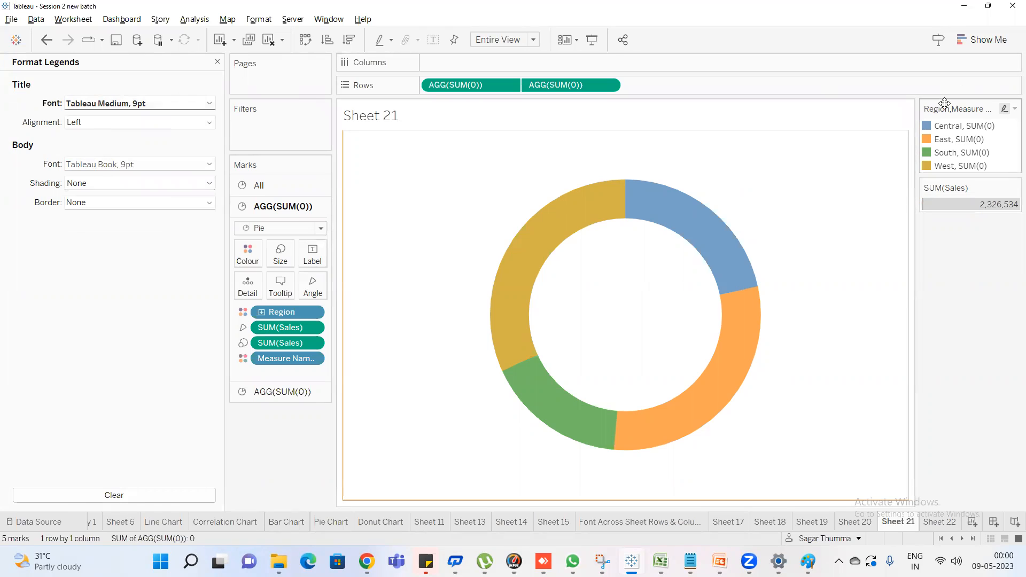
Make the legend body font bold and green
click(109, 164)
click(115, 204)
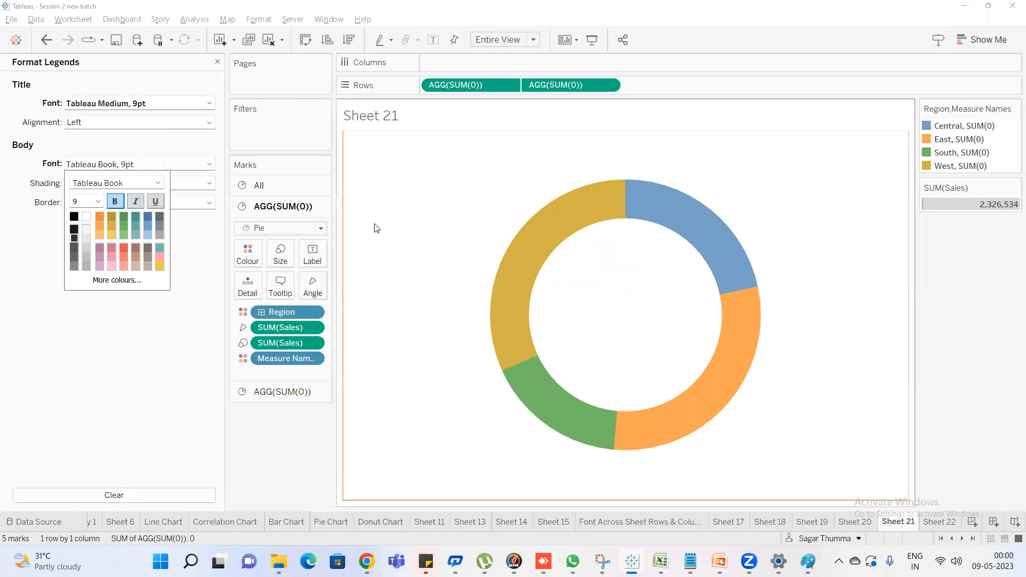
click(100, 219)
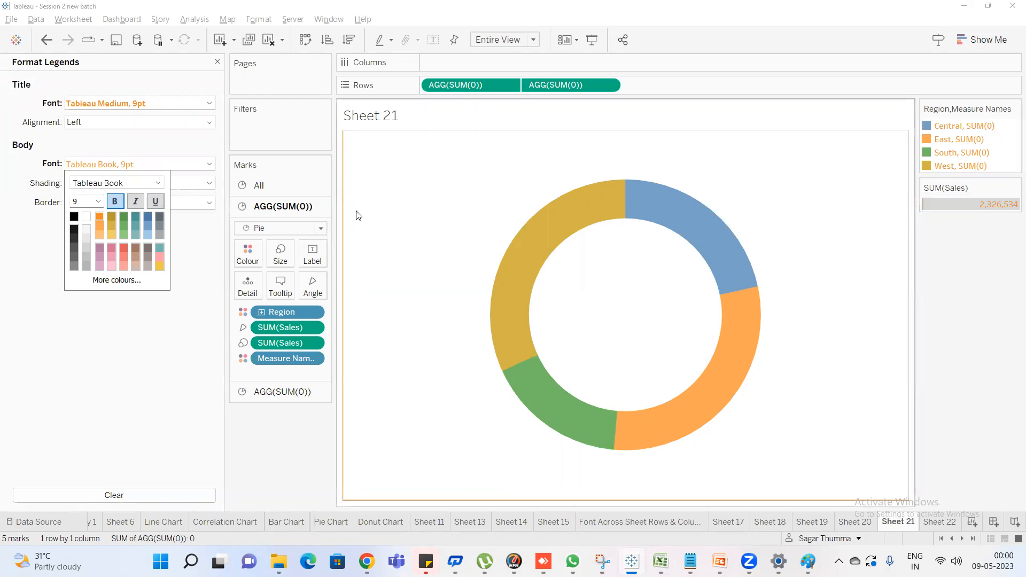
click(124, 219)
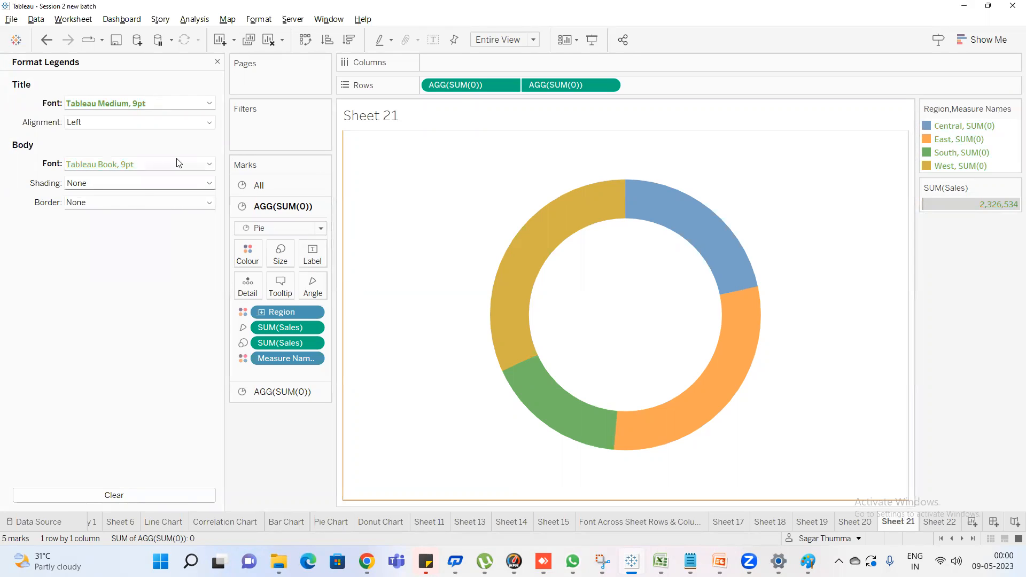
Shade the legend body near-black and give it a solid orange border
click(139, 183)
click(124, 215)
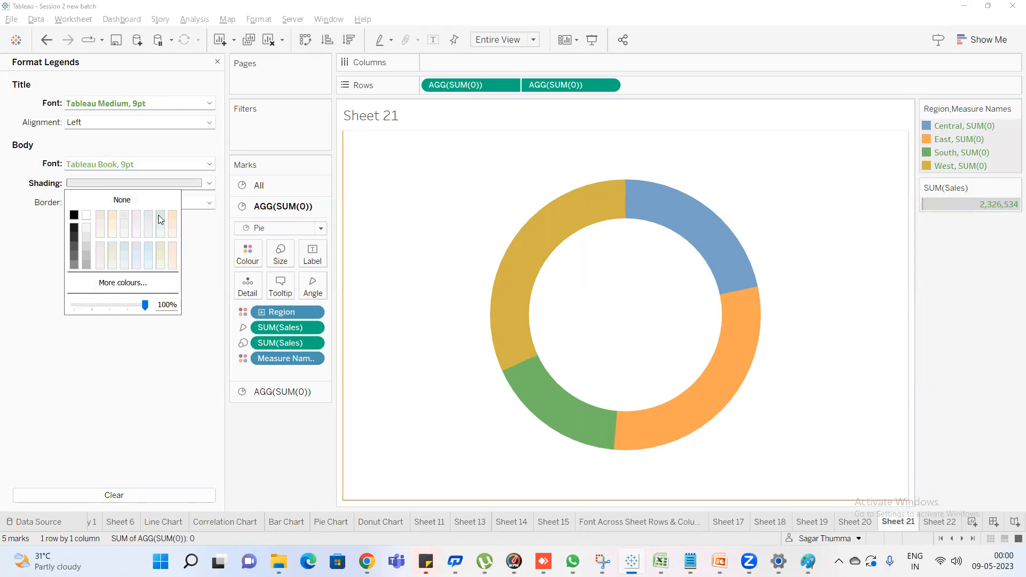
click(74, 227)
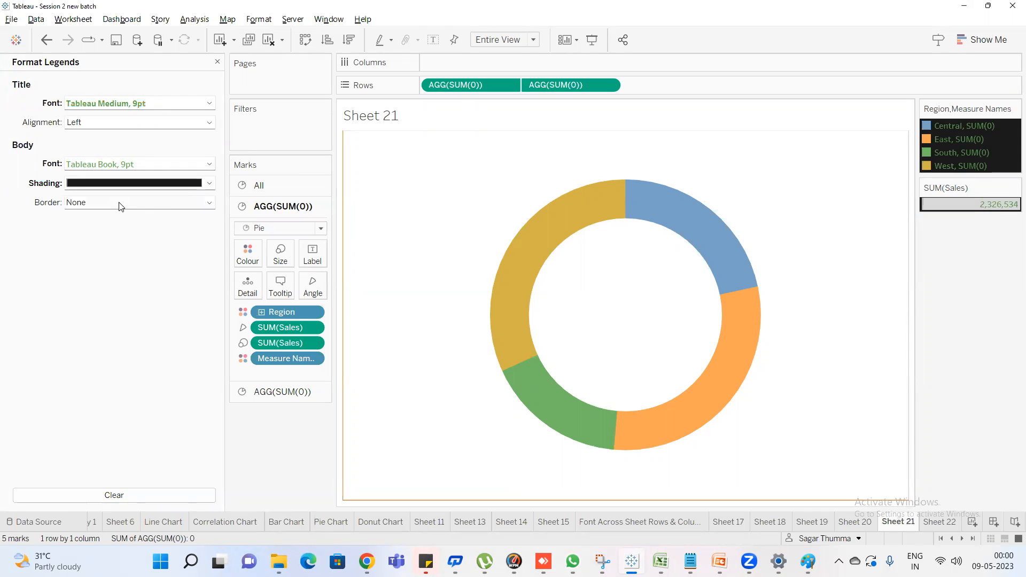
click(122, 205)
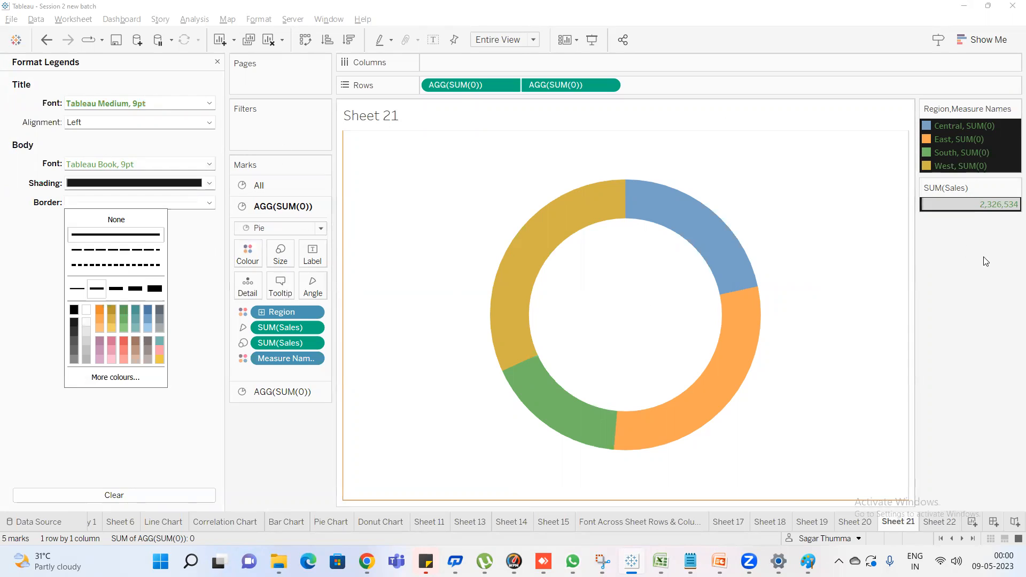
click(46, 228)
click(94, 206)
click(100, 311)
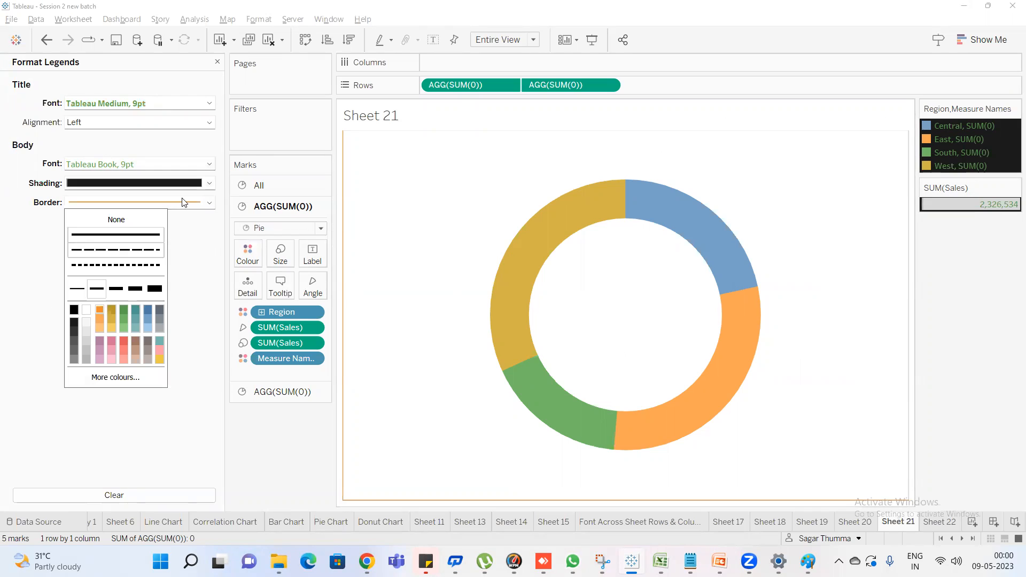
click(248, 15)
click(248, 16)
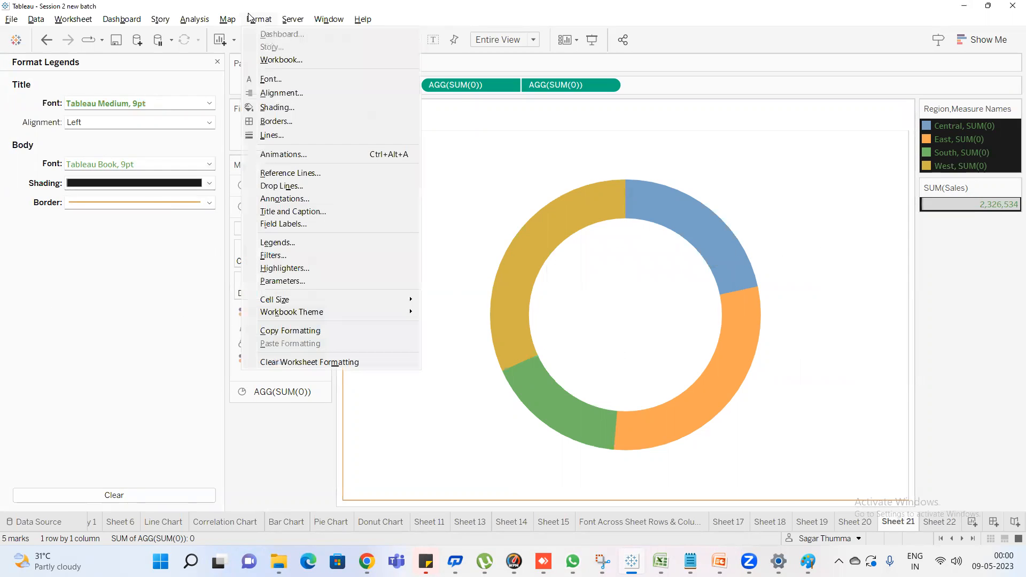
click(297, 255)
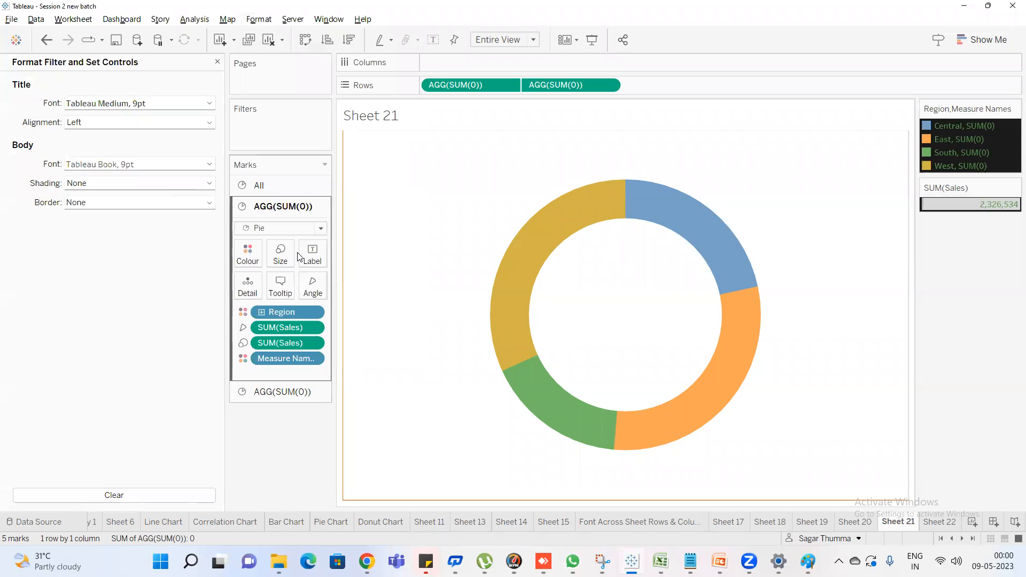
click(219, 63)
Add a Region filter with all four regions selected to the donut chart and show its filter control
double_click(71, 114)
text(re)
drag(64, 194, 236, 124)
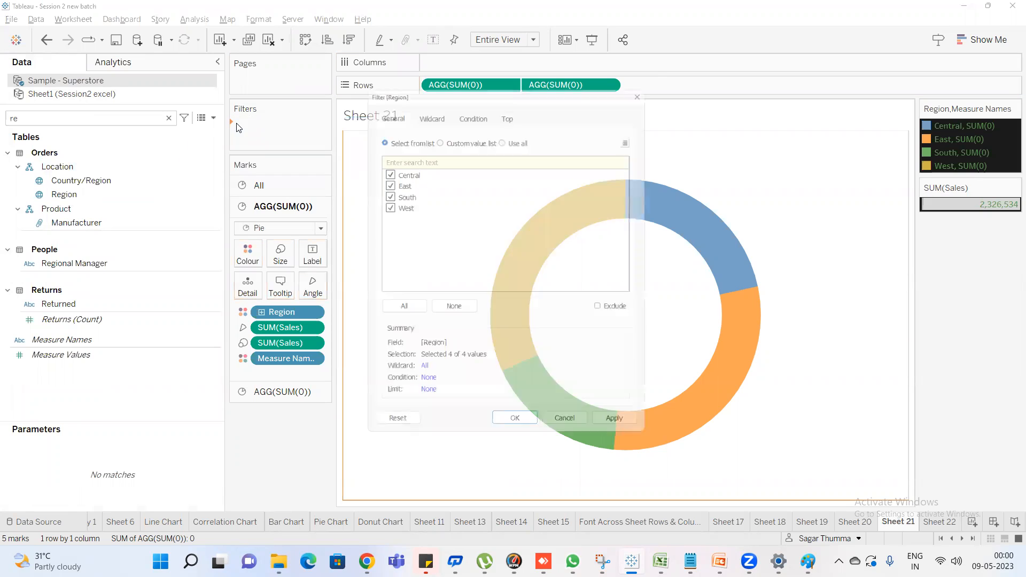
click(503, 432)
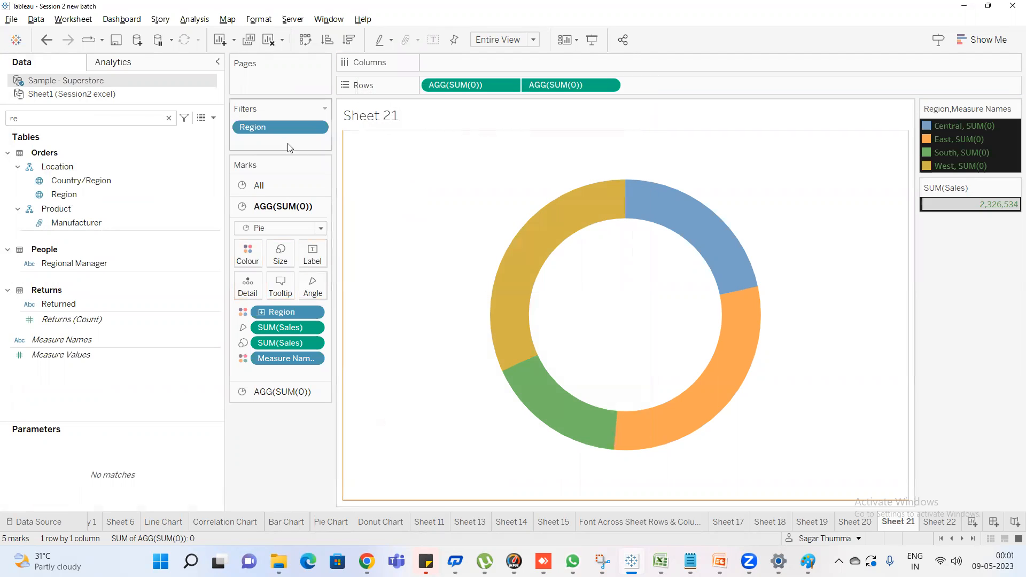
right_click(283, 123)
click(320, 148)
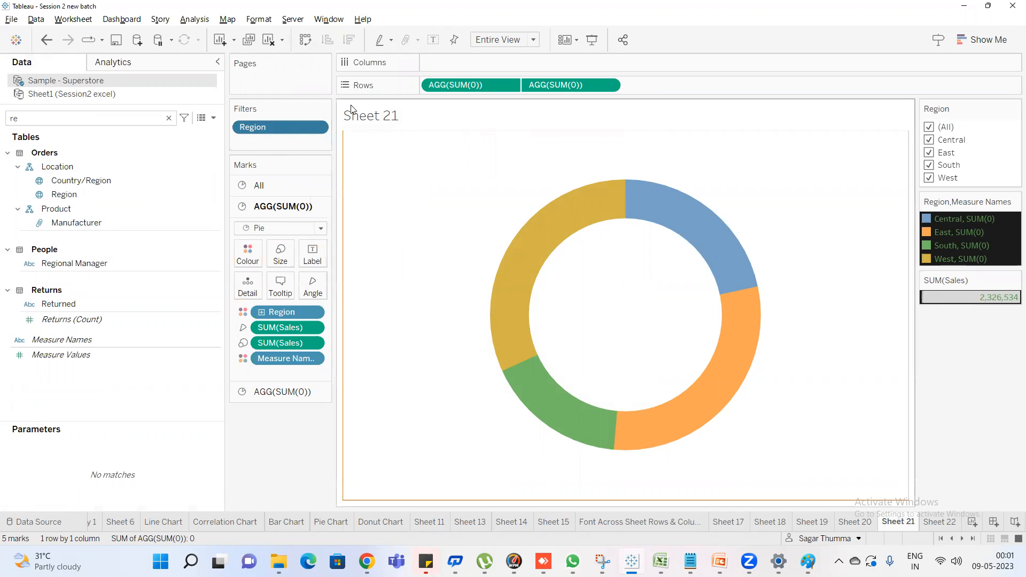
Open the filter and set control formatting and make the title font bold
click(255, 25)
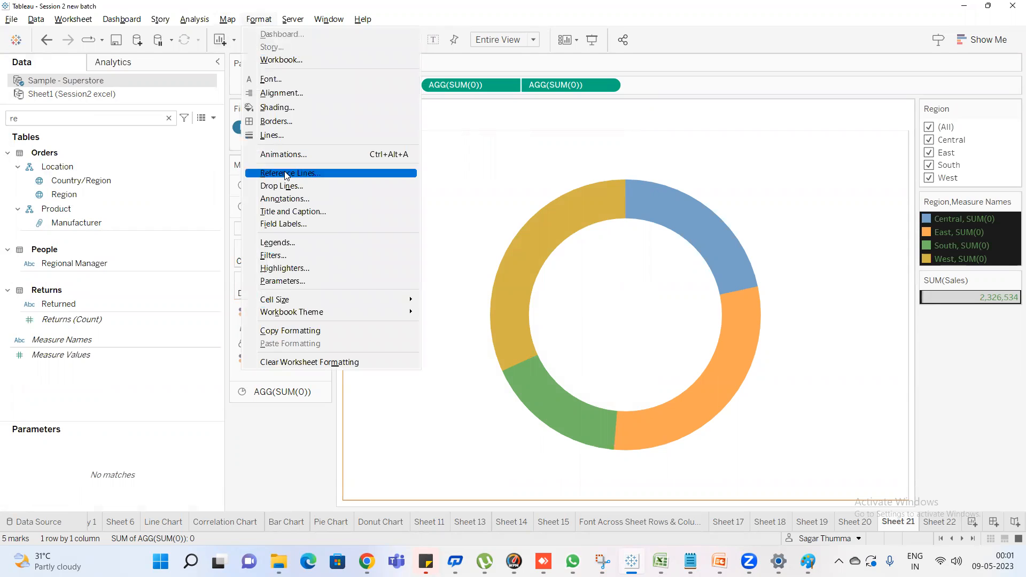
click(297, 254)
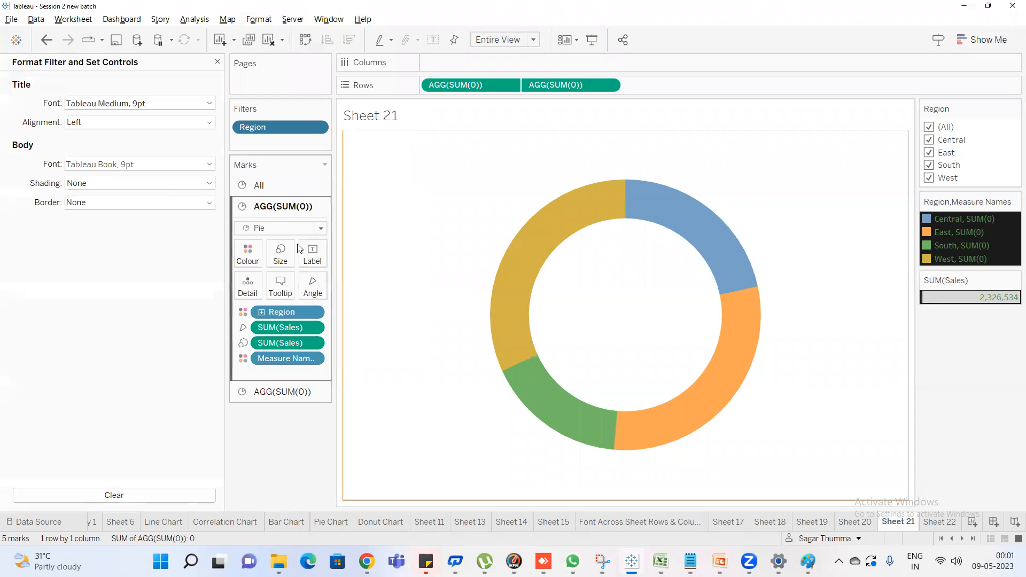
click(159, 102)
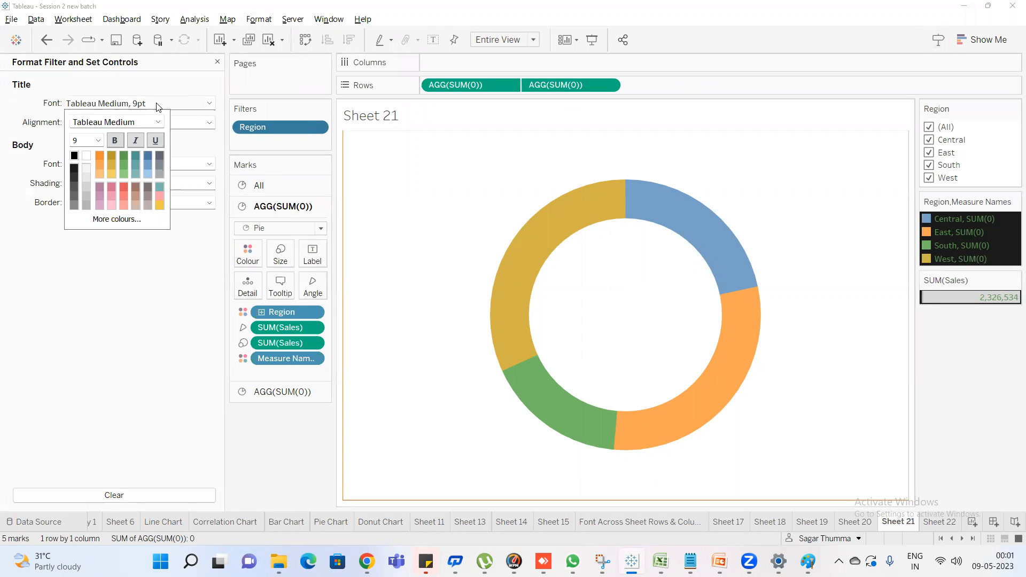
click(115, 141)
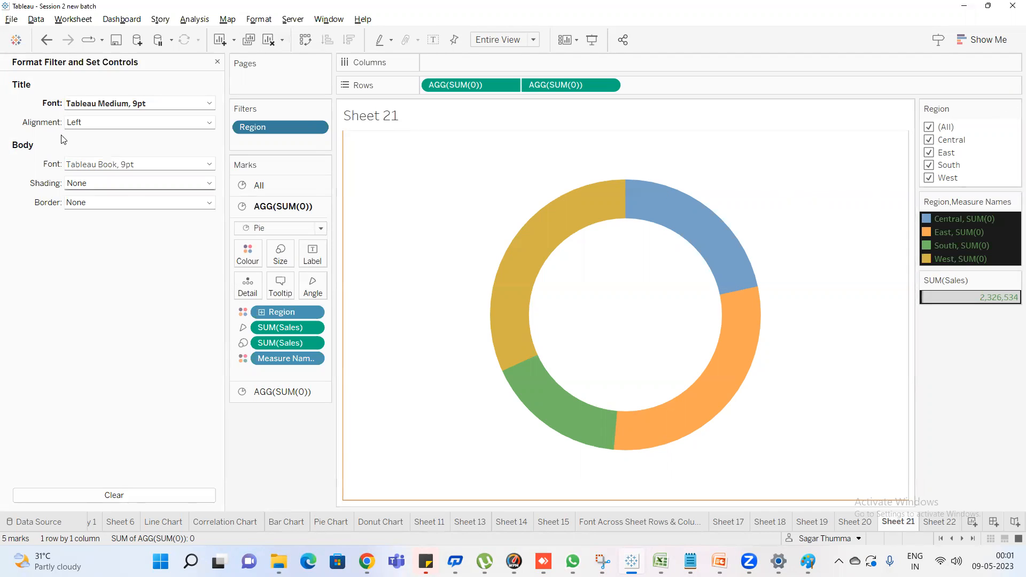
Make the filter control's body font bold, italic and underlined
click(135, 165)
click(116, 202)
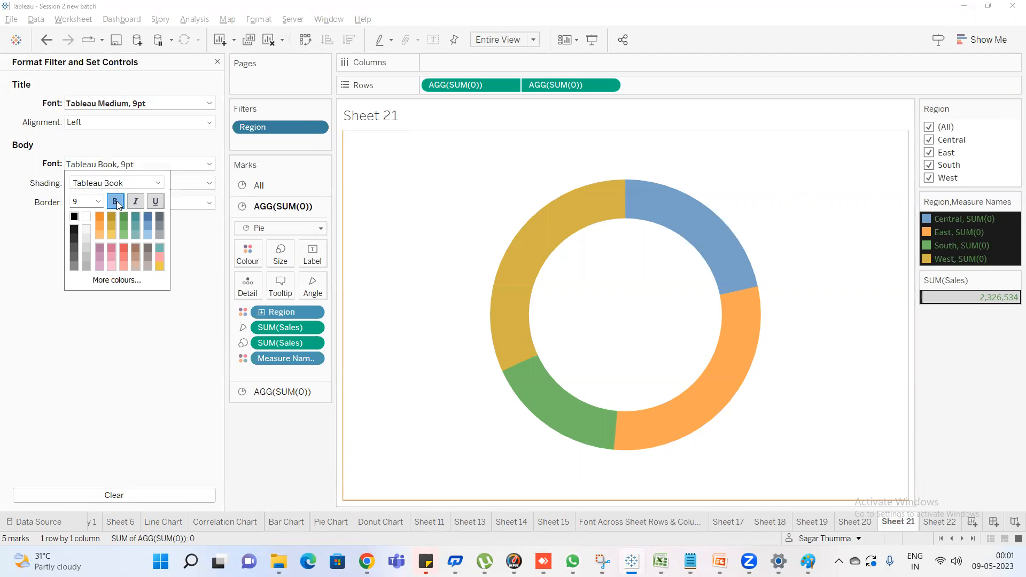
click(135, 203)
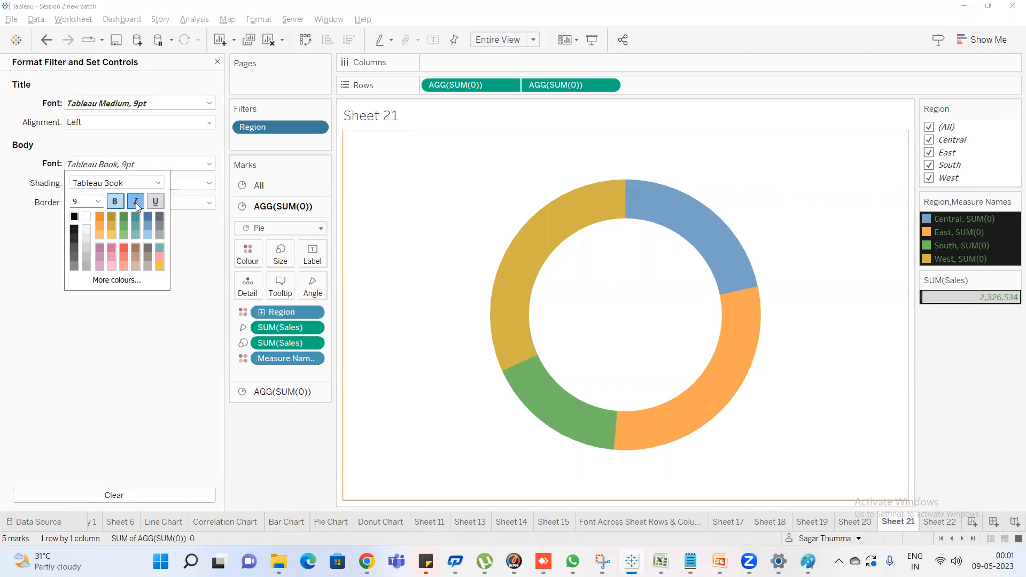
click(156, 201)
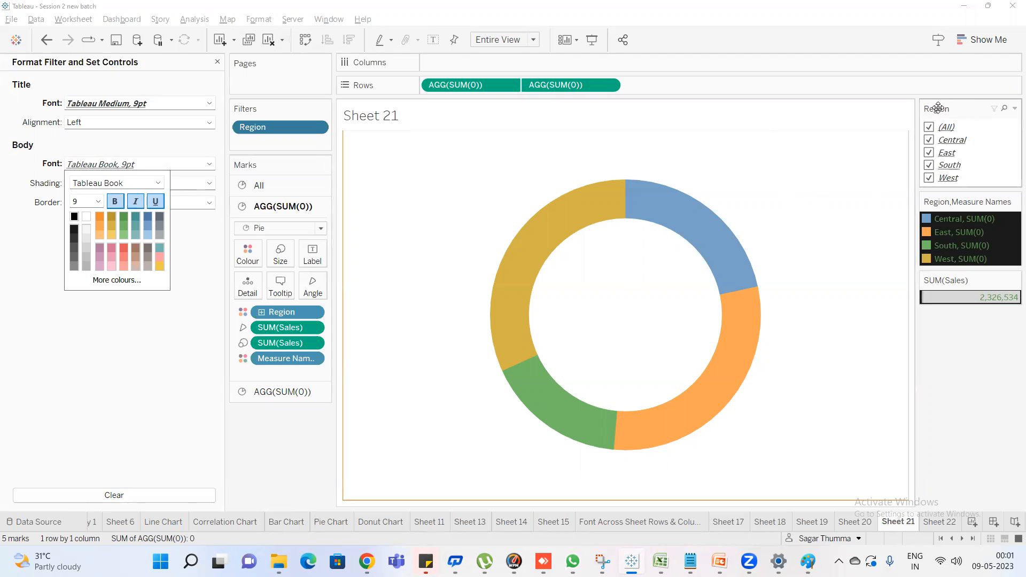
Centre the Region filter's title and remove its italic style
click(1014, 109)
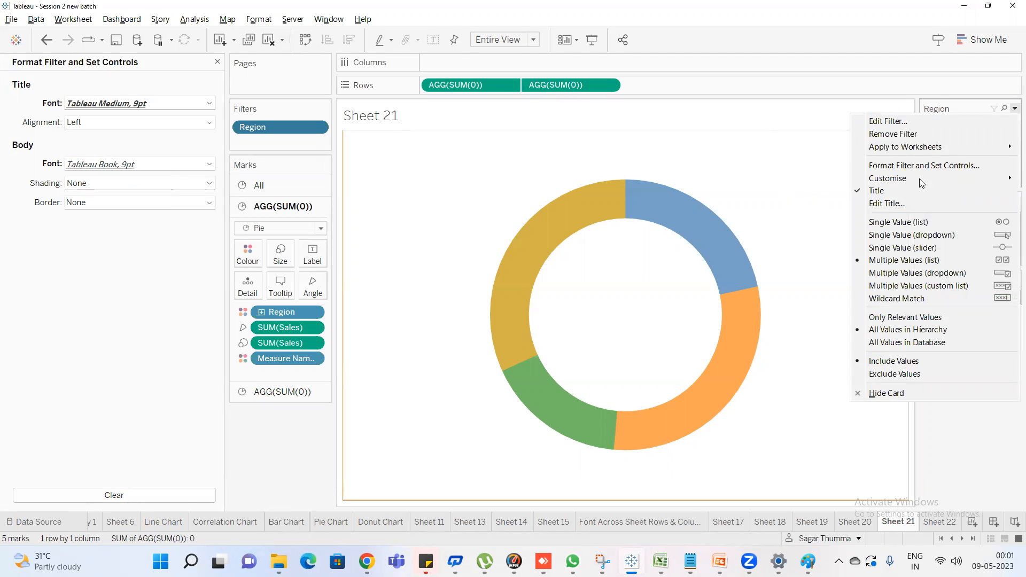
click(905, 202)
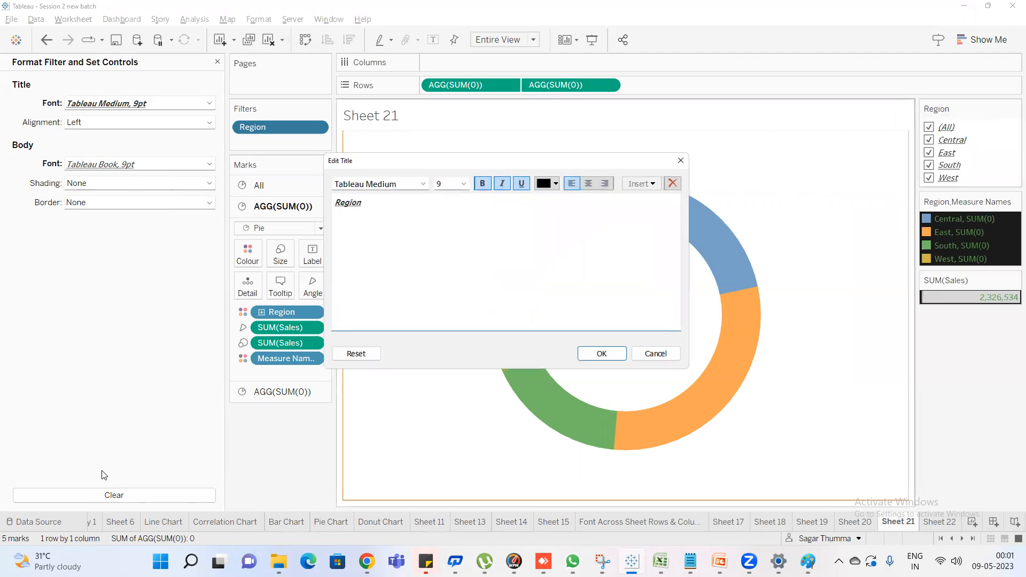
key(ctrl+a)
click(589, 184)
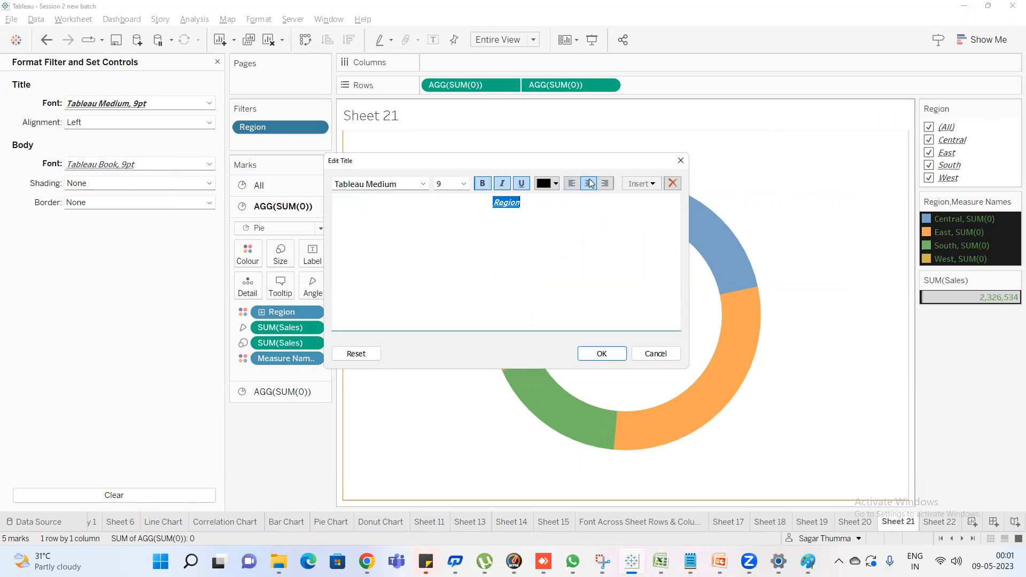
click(423, 183)
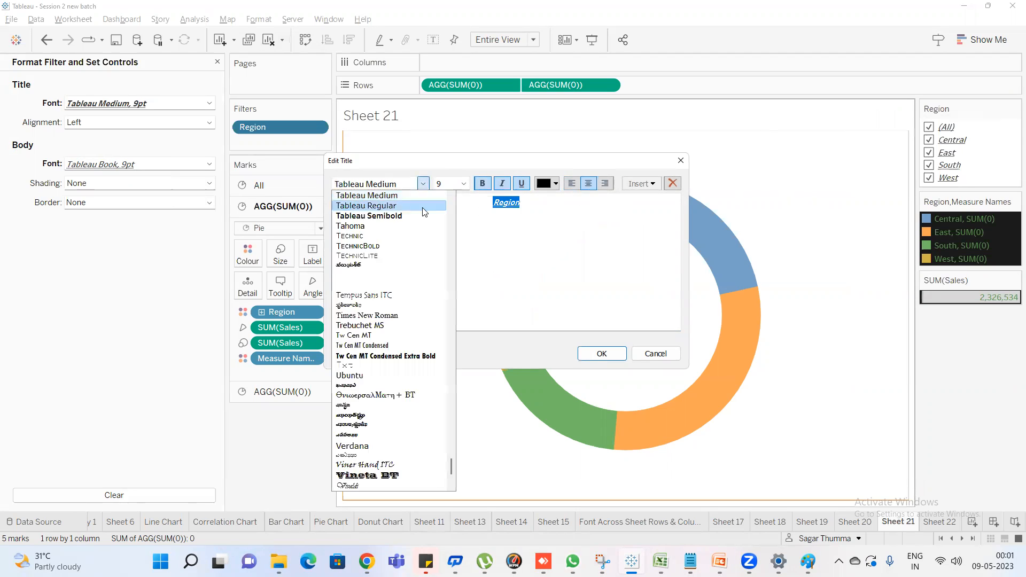
click(502, 184)
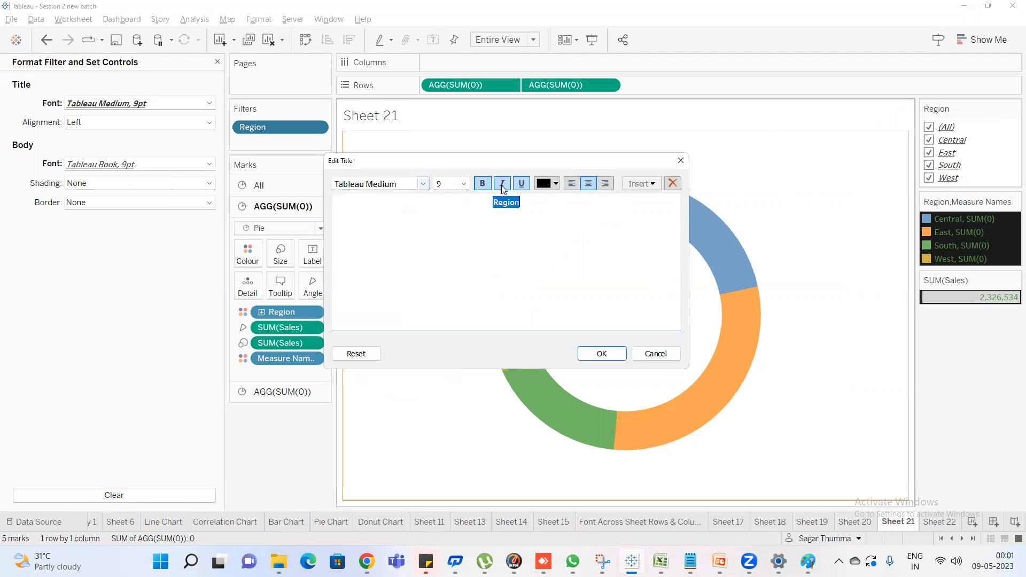
click(601, 354)
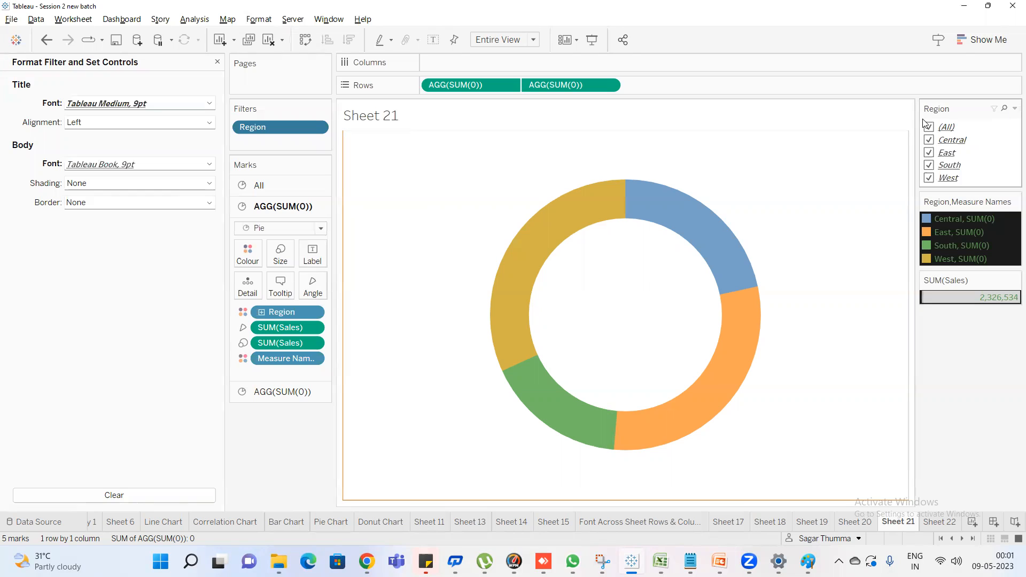
Hide the Region filter's title and show it again
click(1015, 109)
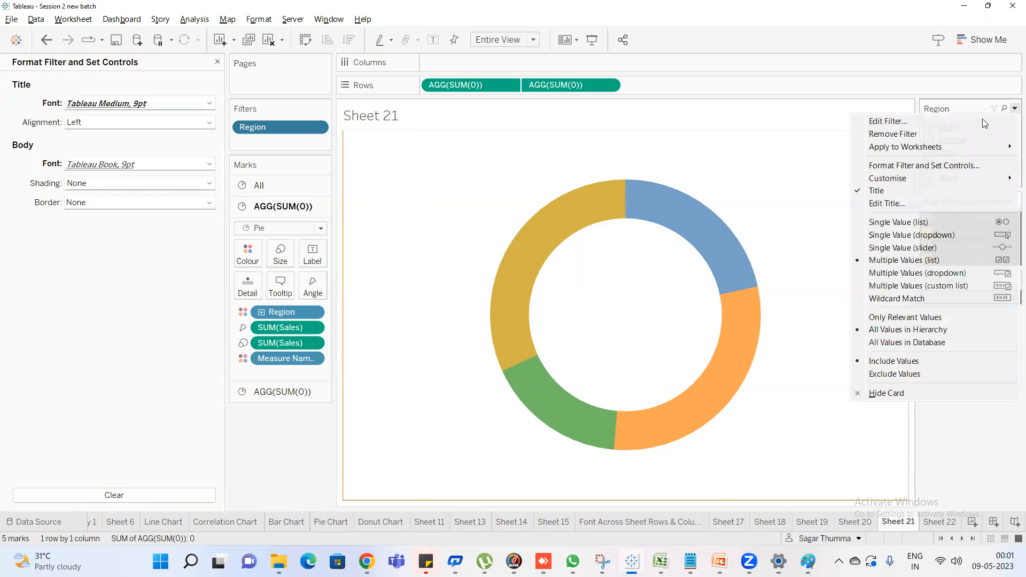
click(898, 191)
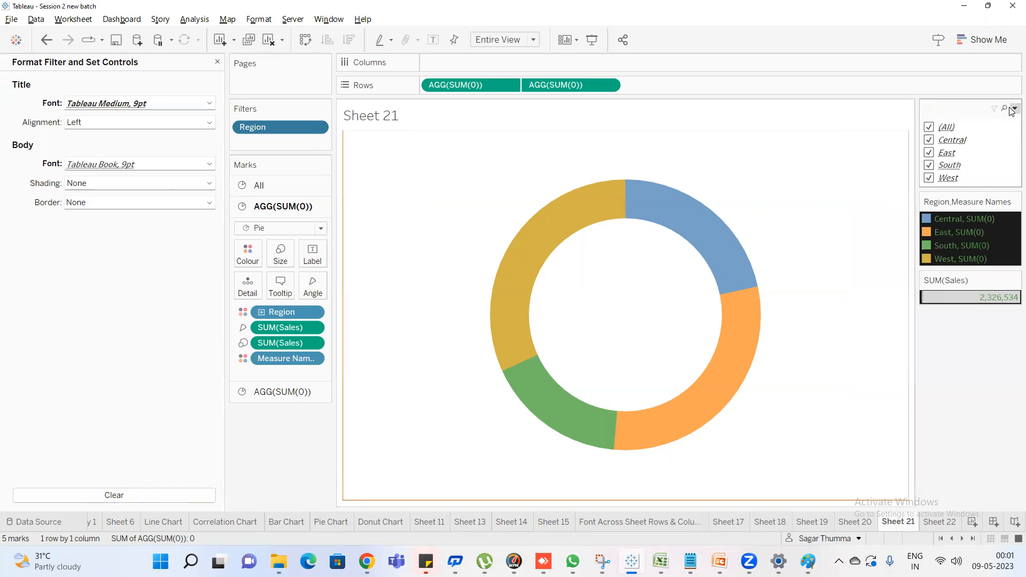
click(1014, 109)
click(919, 190)
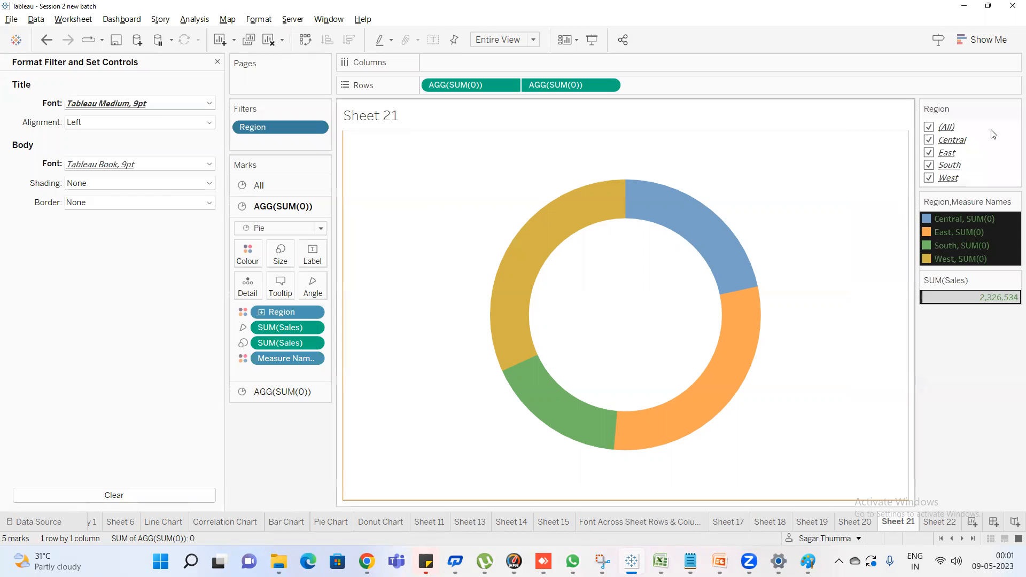
Try to change the font size of the Region filter's title
click(1013, 108)
click(921, 200)
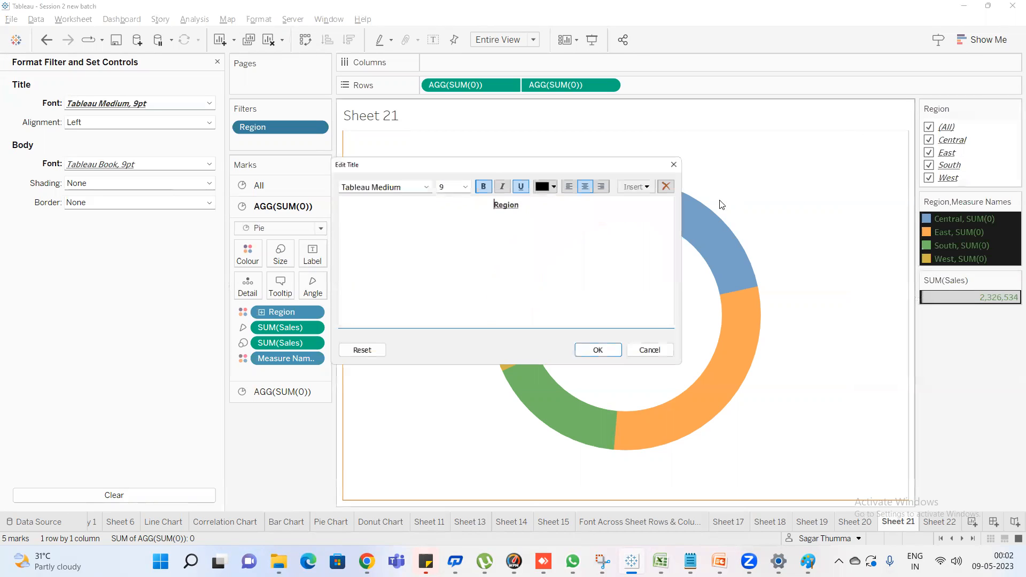
click(463, 183)
click(458, 239)
click(601, 354)
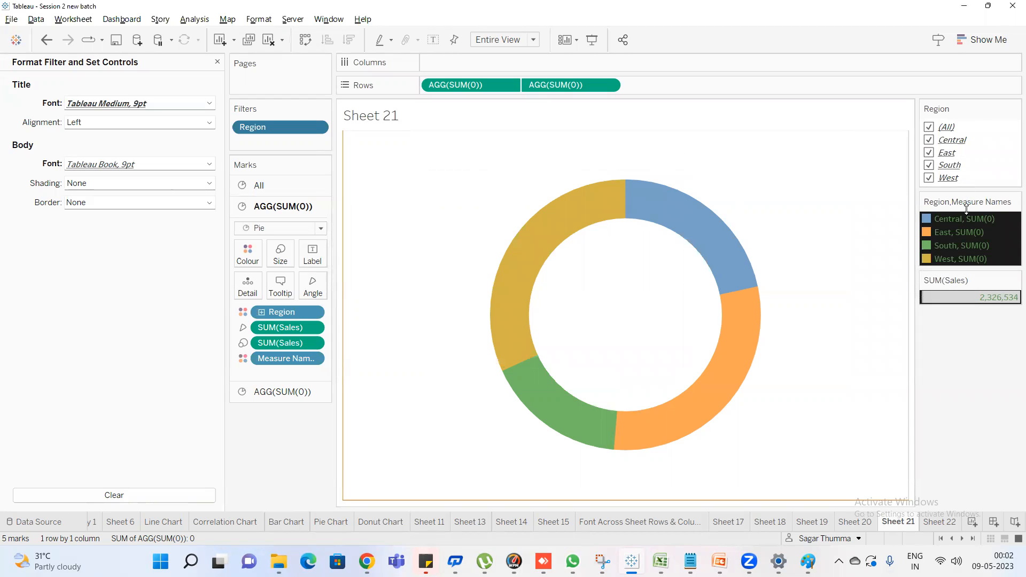
Create a new dashboard and place Sheet 21 on it
click(993, 525)
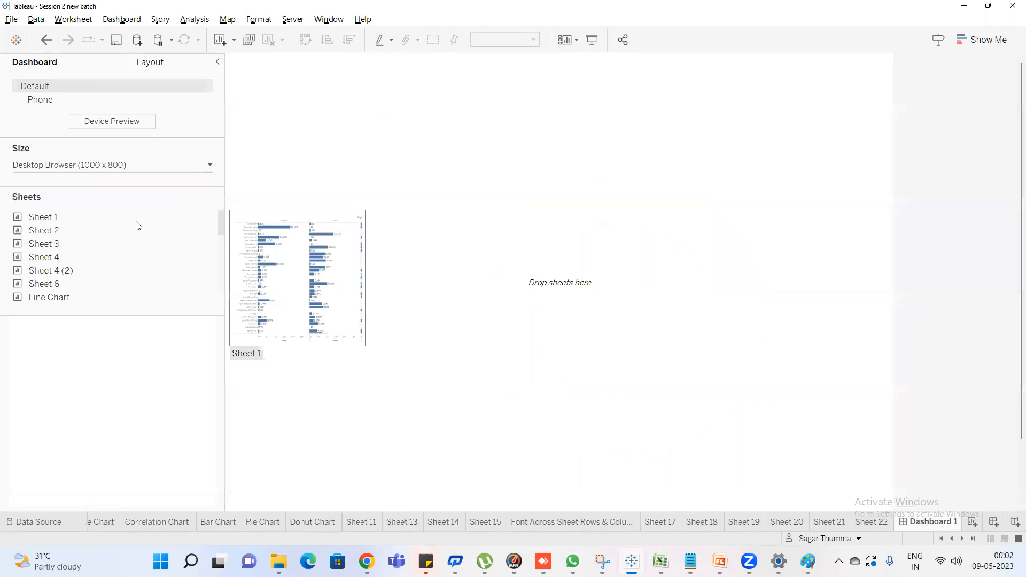
scroll(107, 262, down, 5)
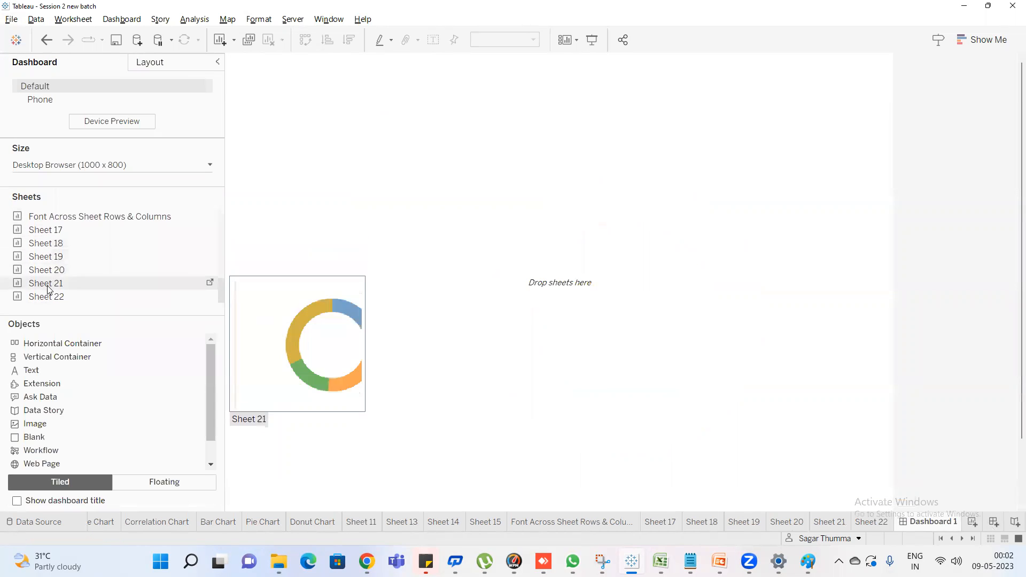
drag(62, 286, 339, 233)
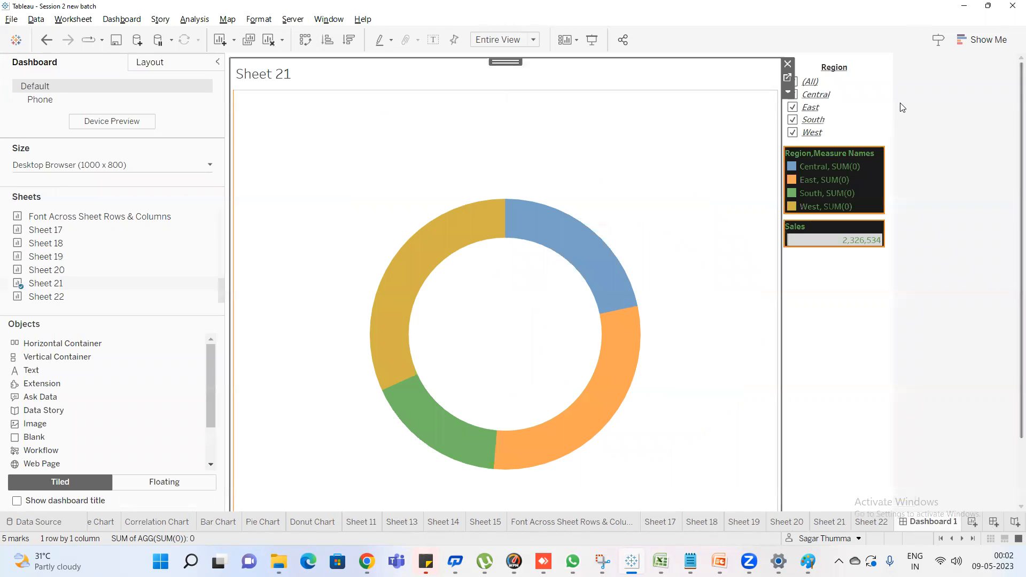
Make the Region filter's title italic on the dashboard
click(867, 71)
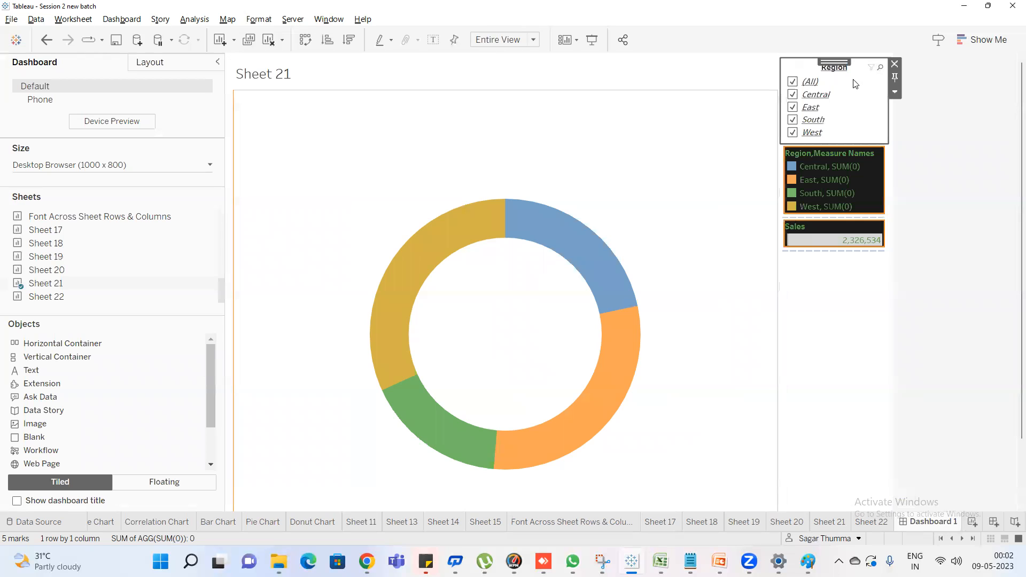
click(895, 92)
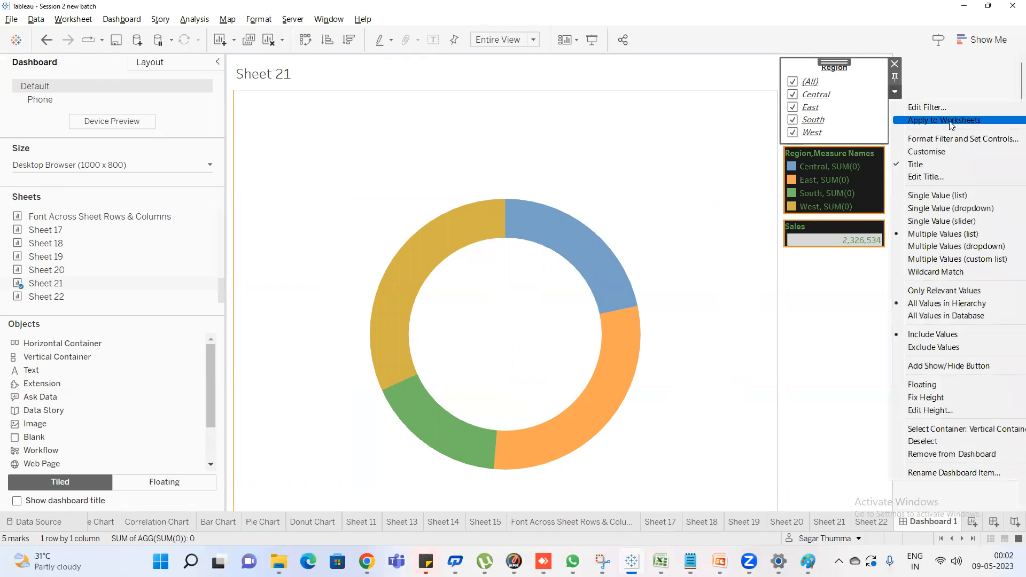
click(930, 177)
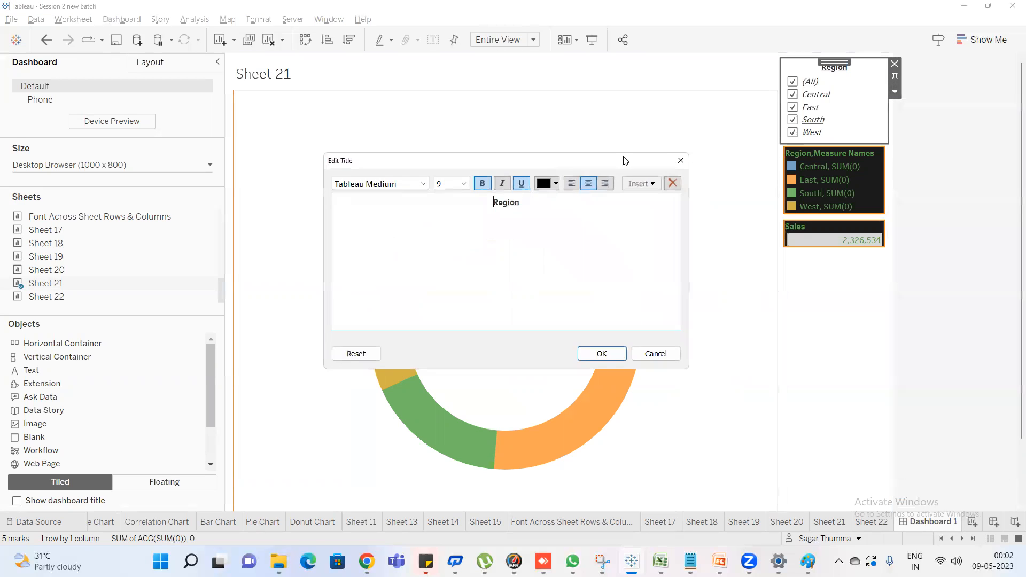
drag(533, 200, 448, 195)
click(502, 183)
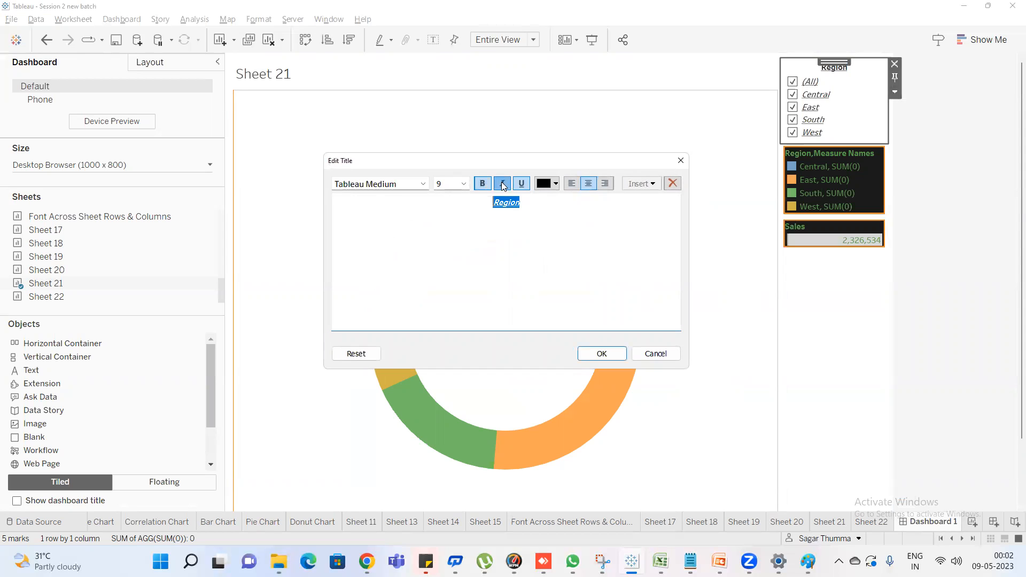
click(601, 353)
Set the font size of the dashboard's Region filter title to 12
click(895, 91)
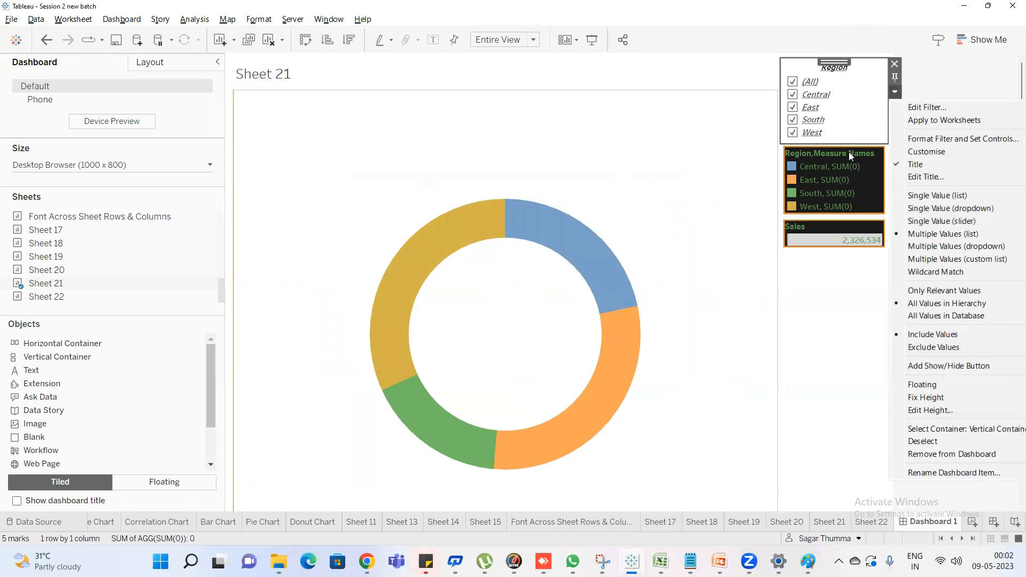
click(926, 180)
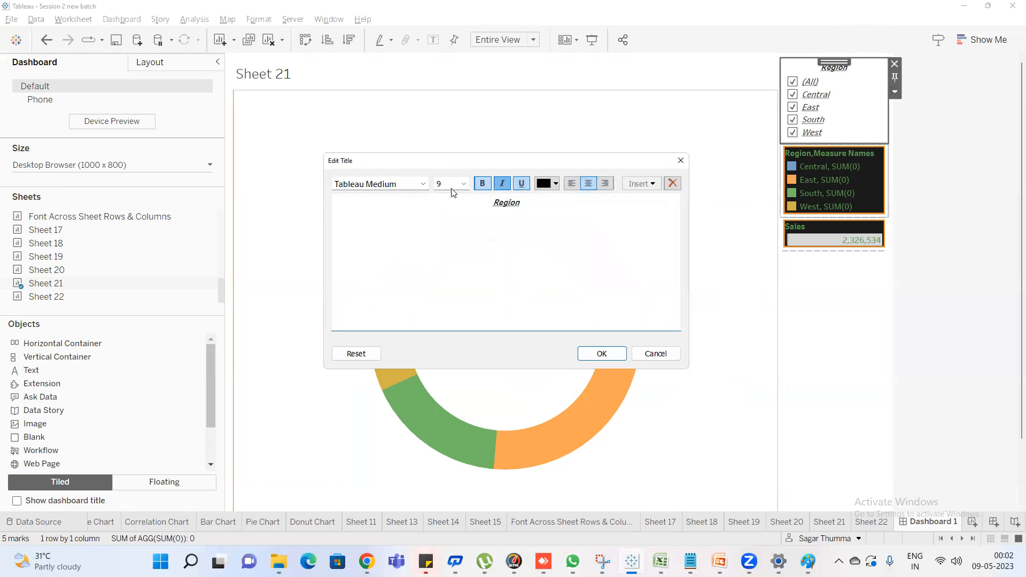
drag(536, 199, 492, 202)
click(463, 183)
click(457, 230)
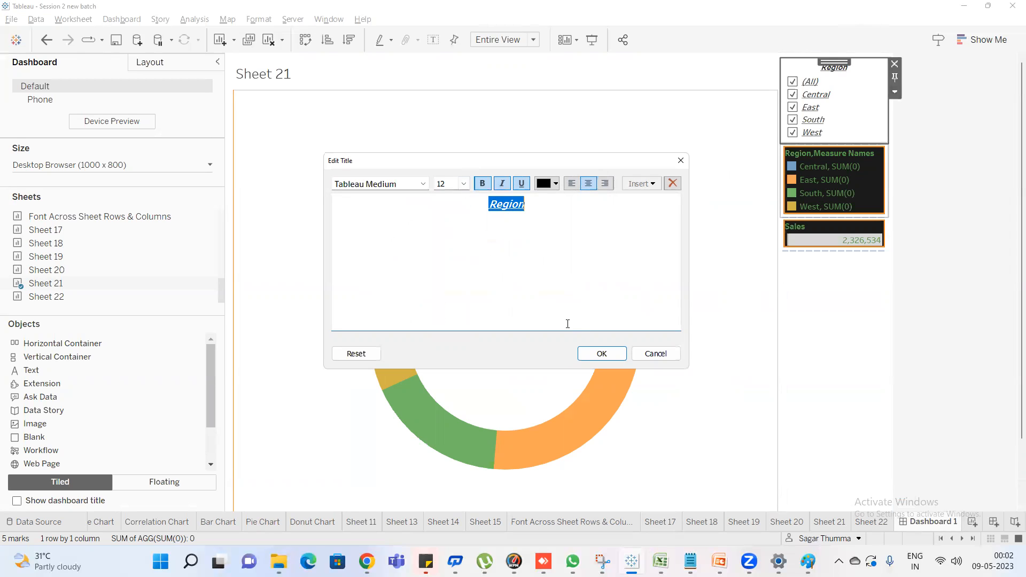
click(596, 353)
Return to Sheet 21 and clear the field search in the data list
click(942, 142)
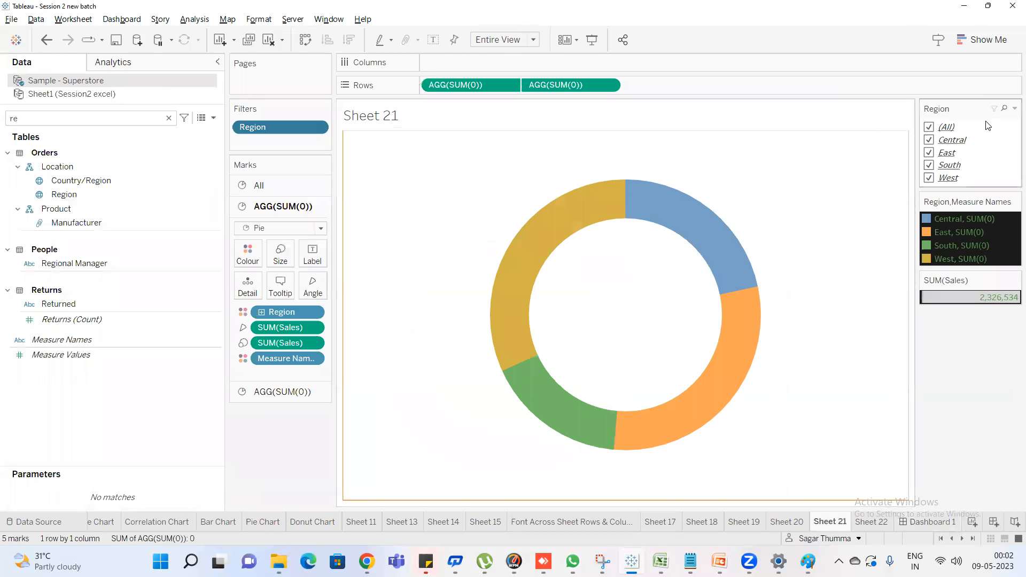
click(256, 20)
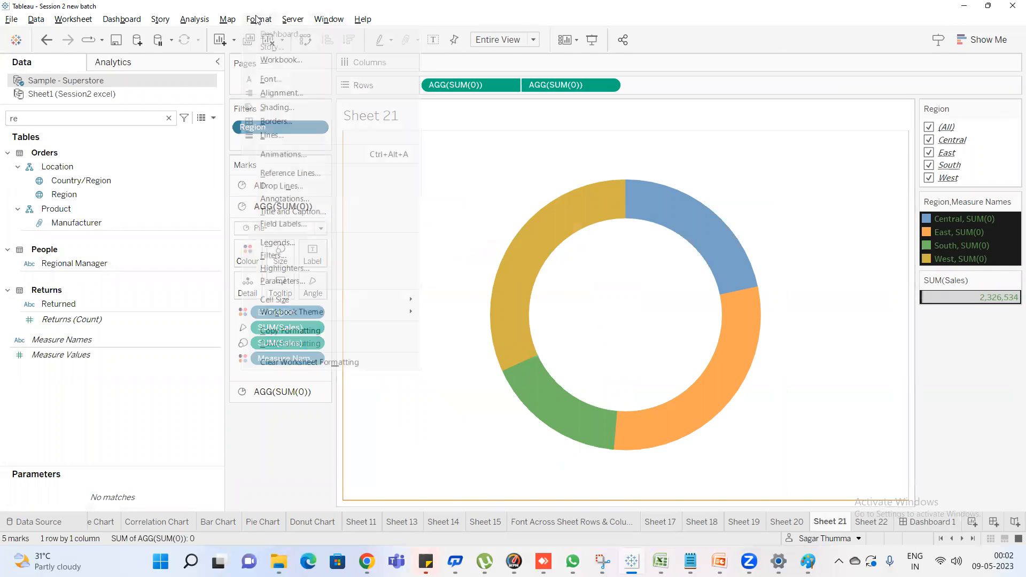
click(501, 184)
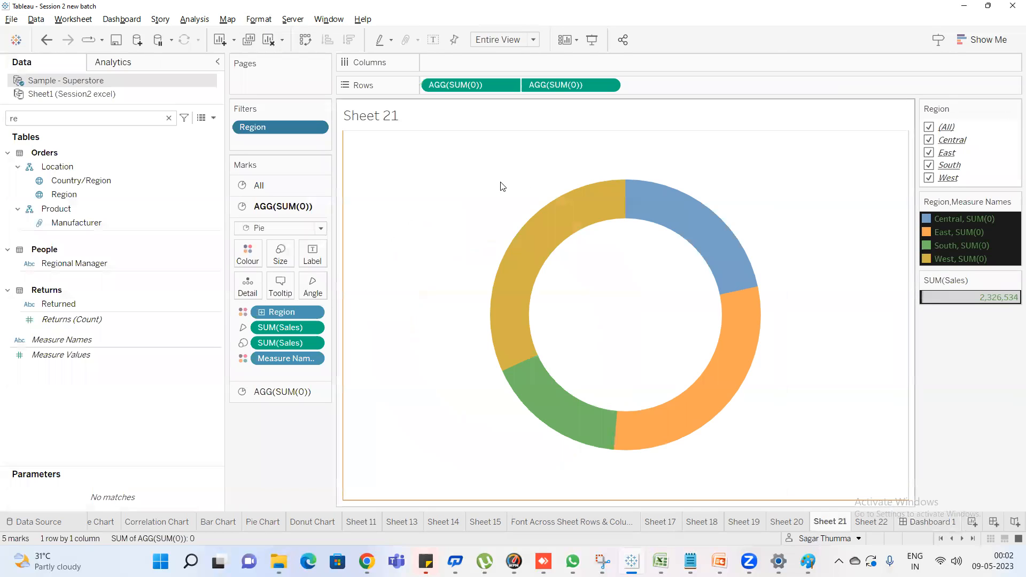
click(169, 119)
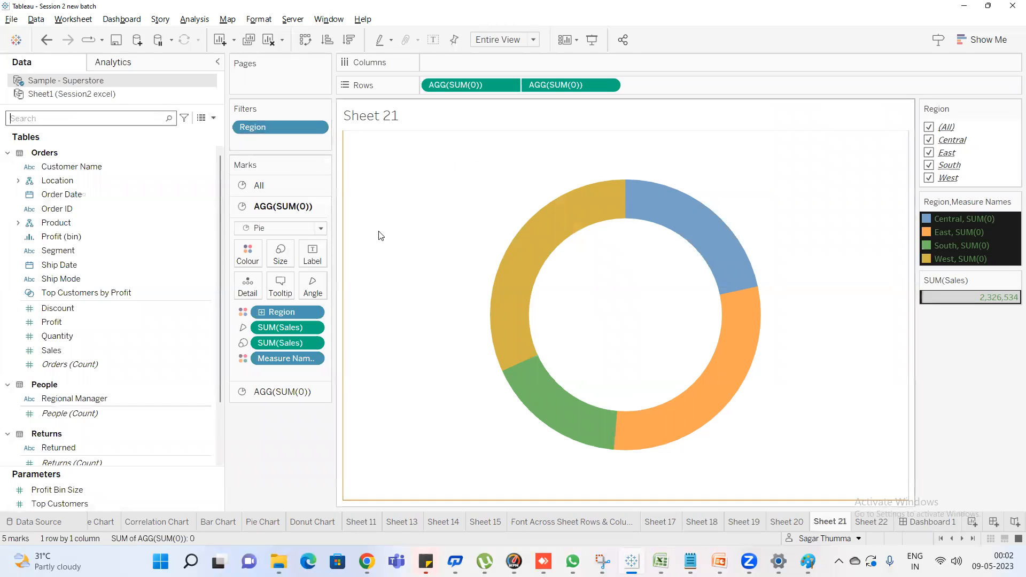
Open the font formatting for Sheet 17's table and make the default worksheet font bold, italic and underlined
click(662, 523)
right_click(595, 174)
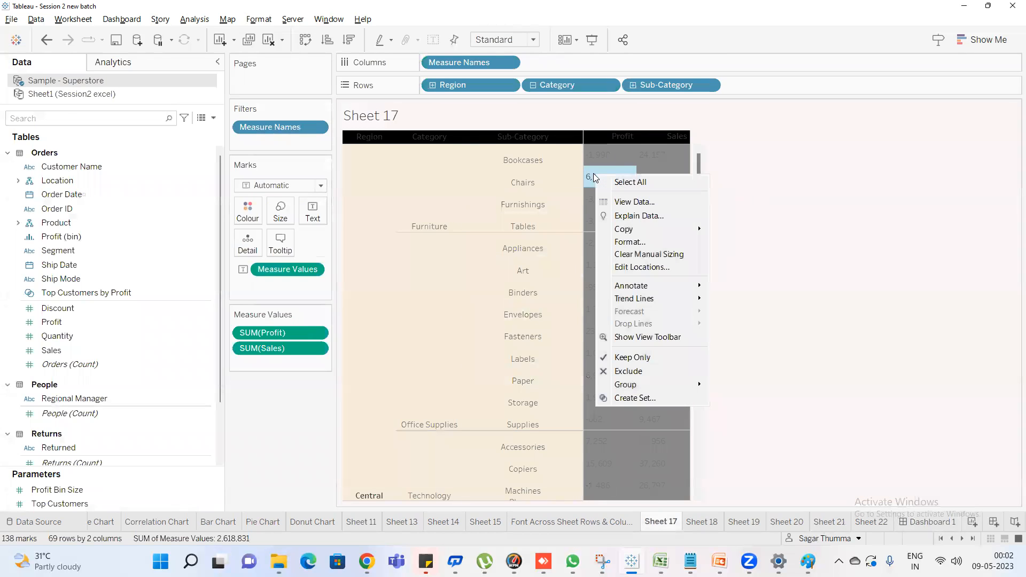
click(643, 244)
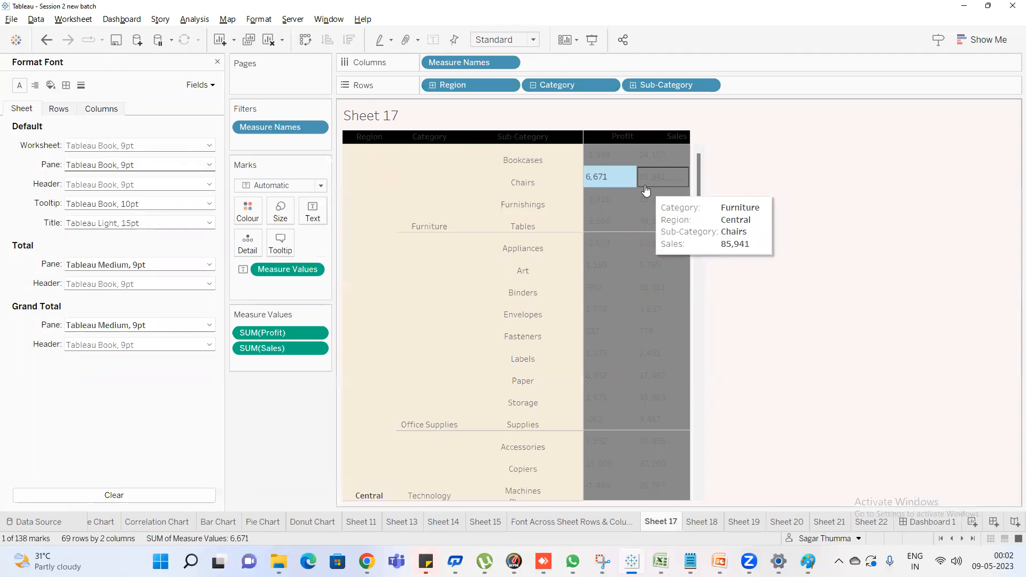
click(142, 163)
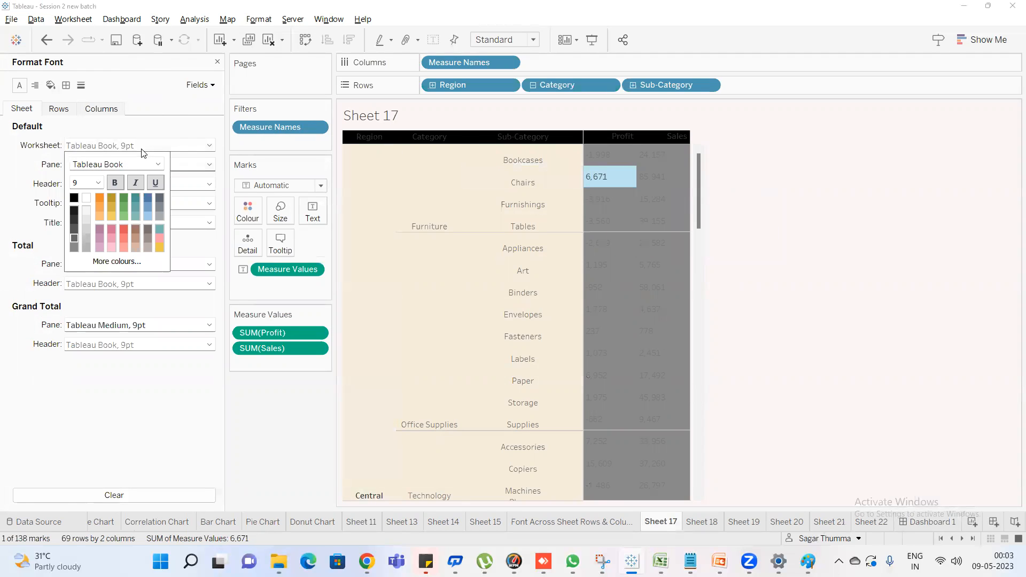
click(119, 182)
click(134, 183)
click(148, 185)
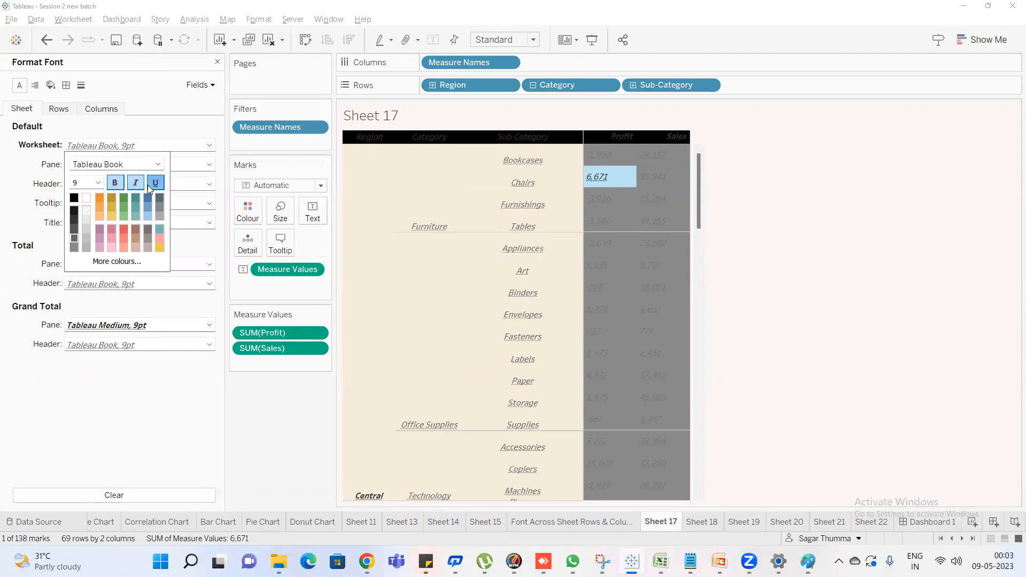
click(774, 170)
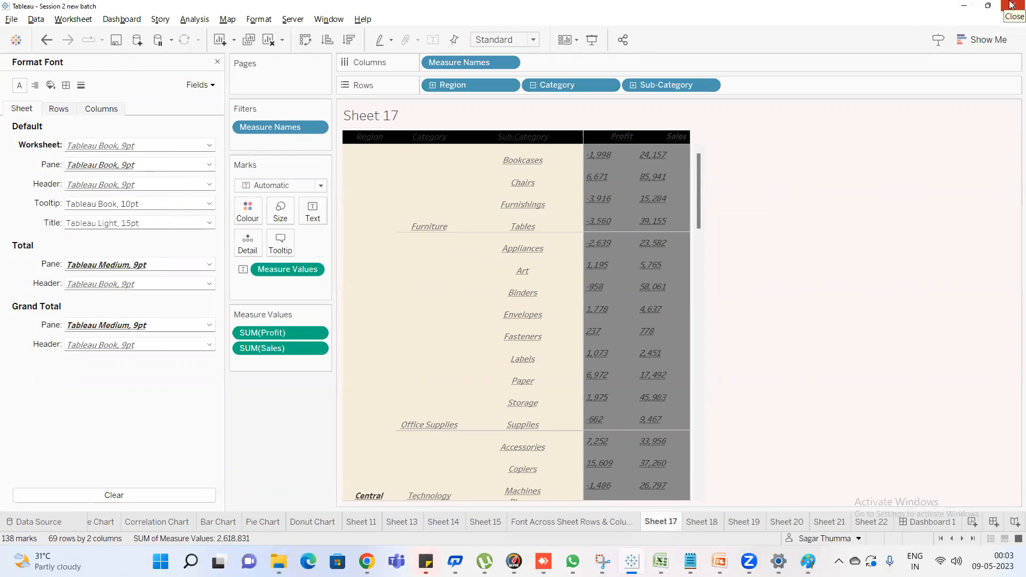
Switch to the Google Meet call in Chrome and leave the meeting
mouse_move(367, 561)
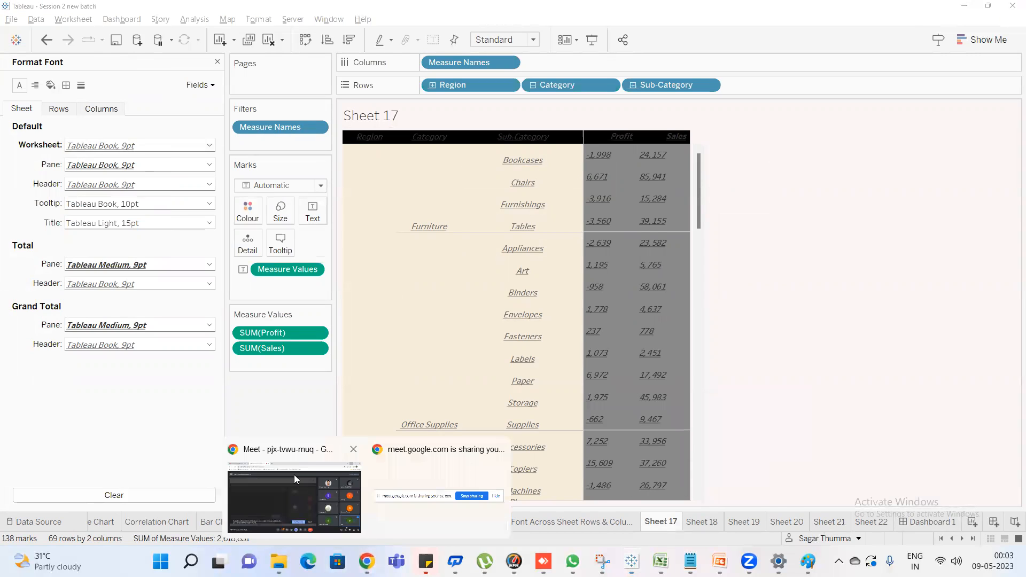
click(294, 475)
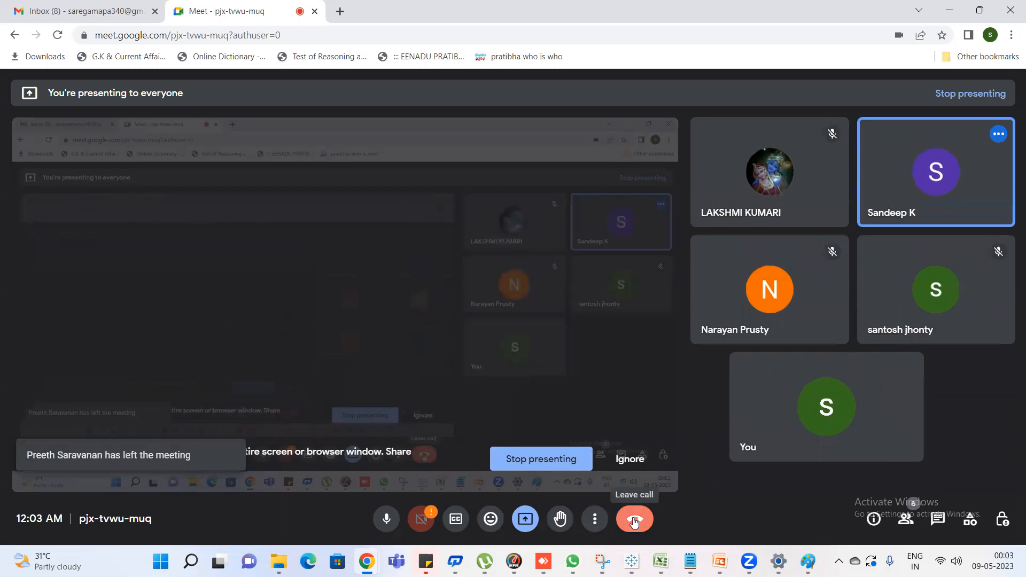
click(634, 520)
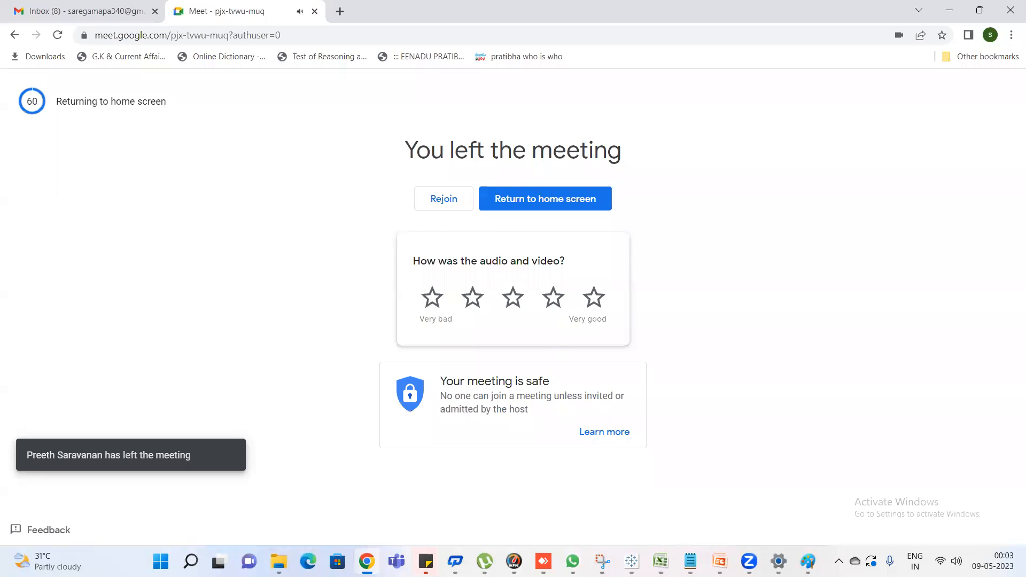
click(749, 561)
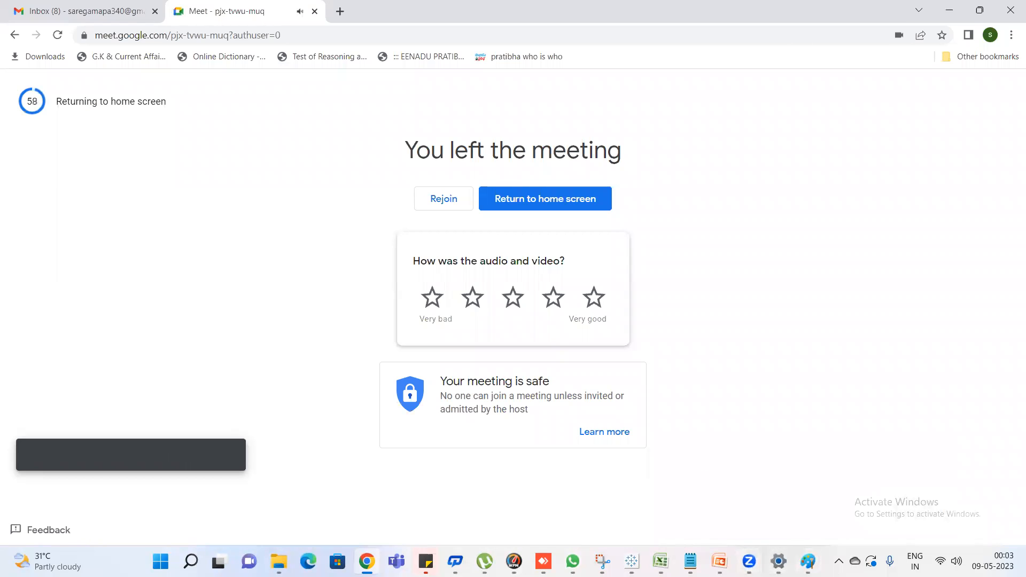